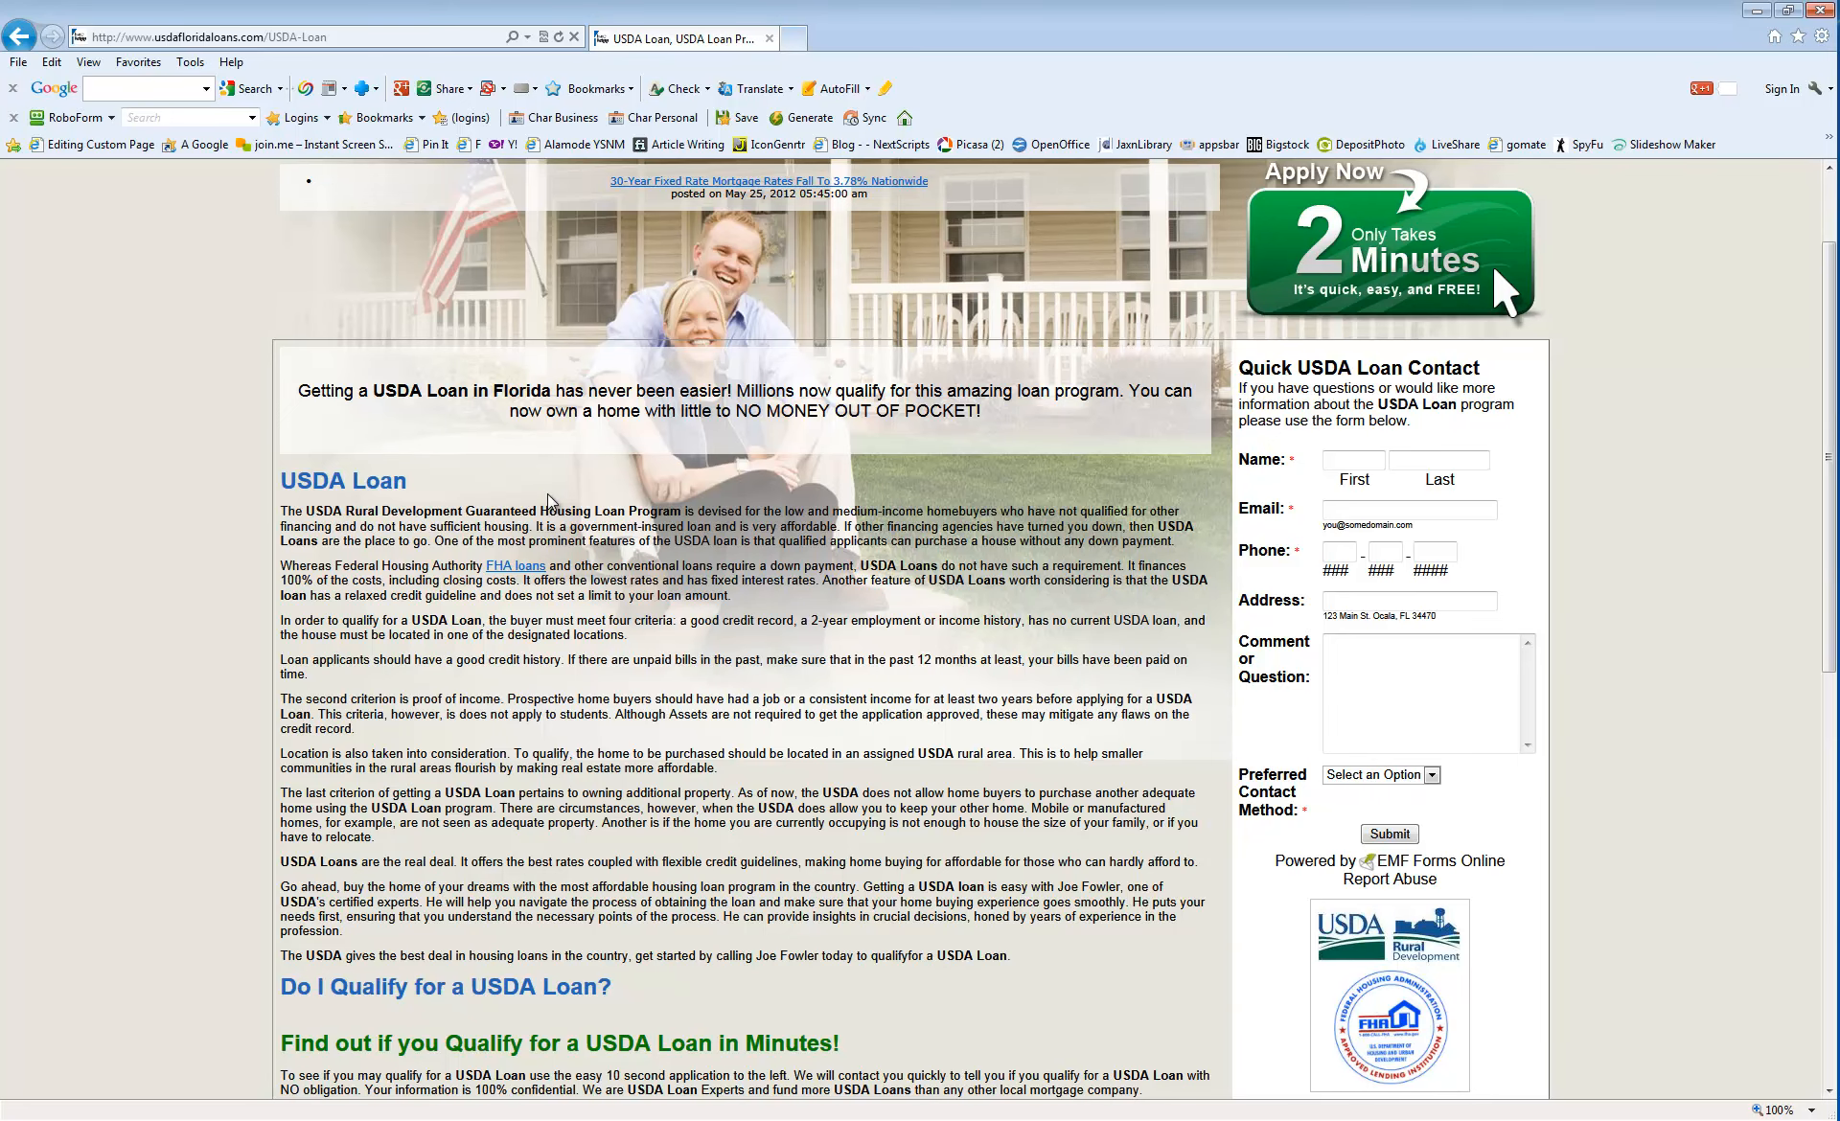
- Look through the live USDA Loan page, switch to the XSite wizard and add a new custom page
{"action": "scroll", "coordinate": [552, 502], "scroll_direction": "down", "scroll_amount": 8}
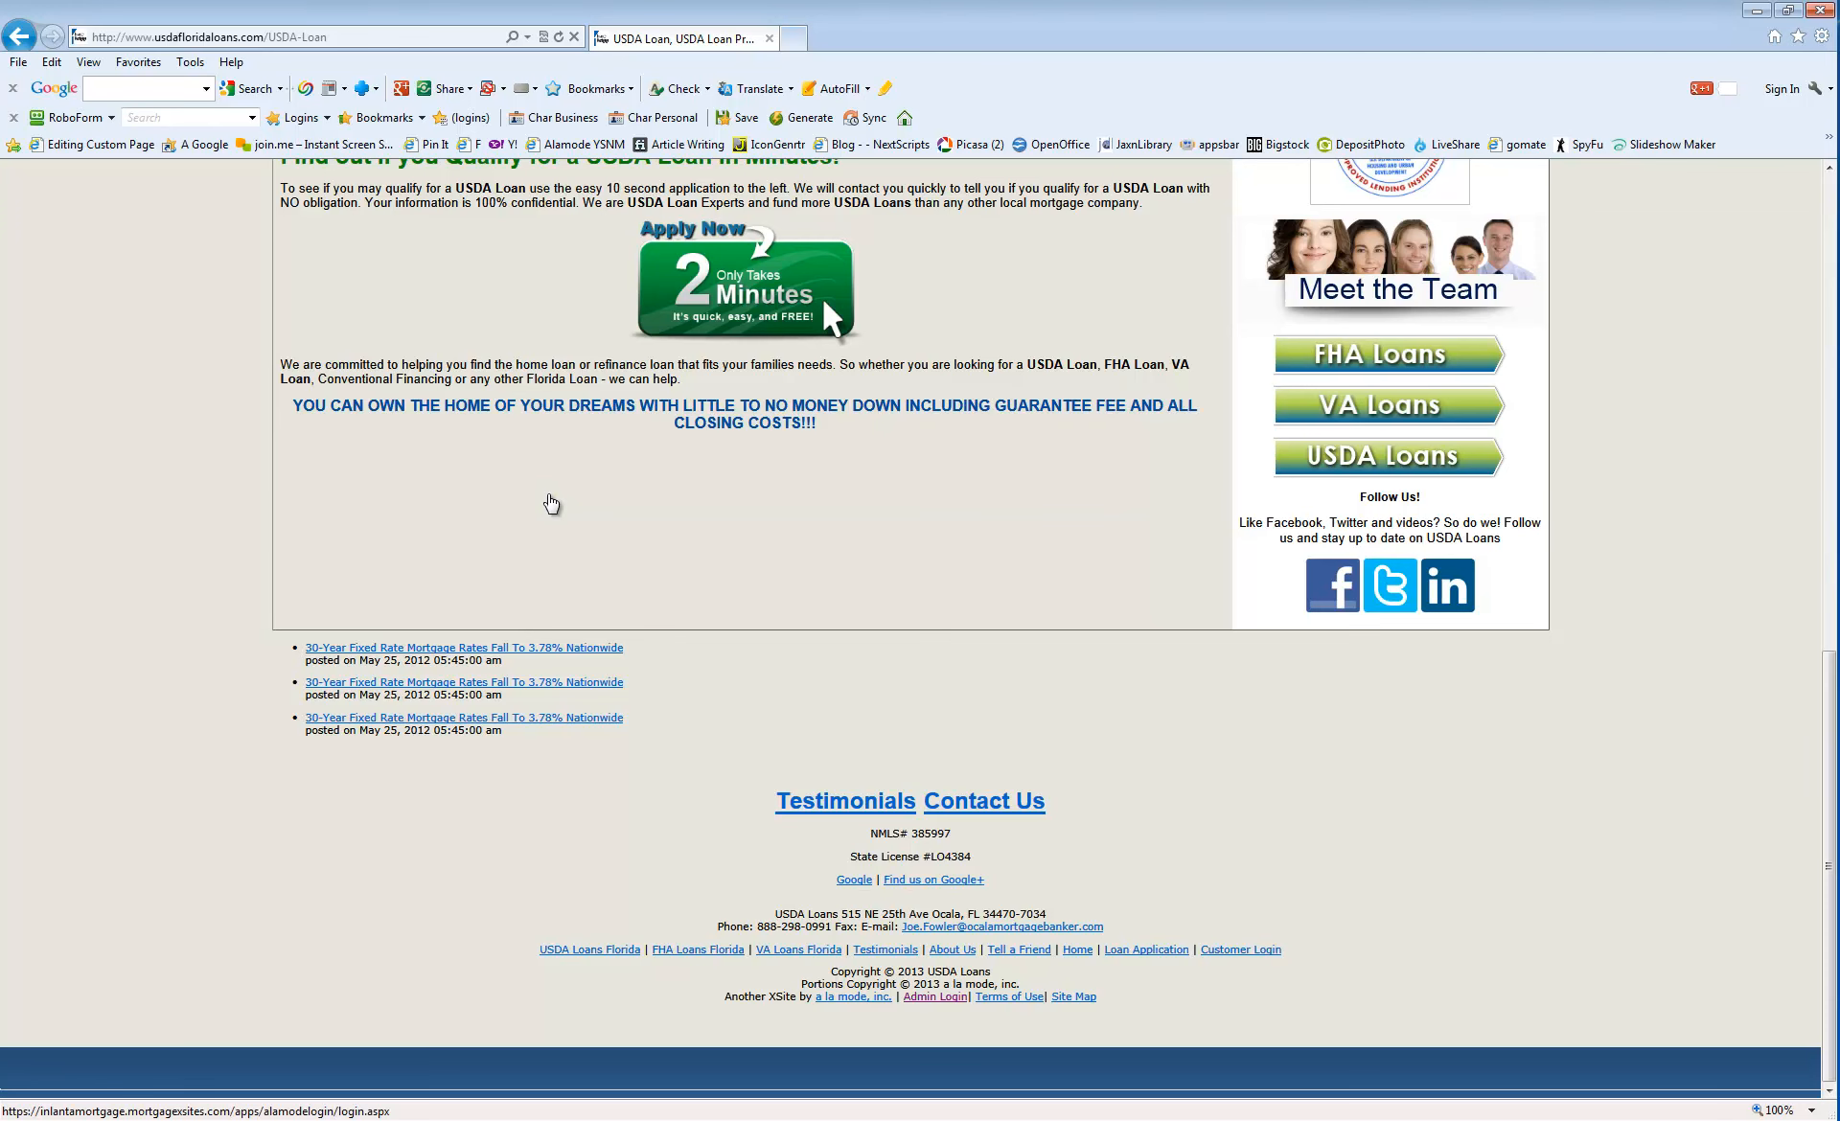
{"action": "key", "text": "alt+Tab"}
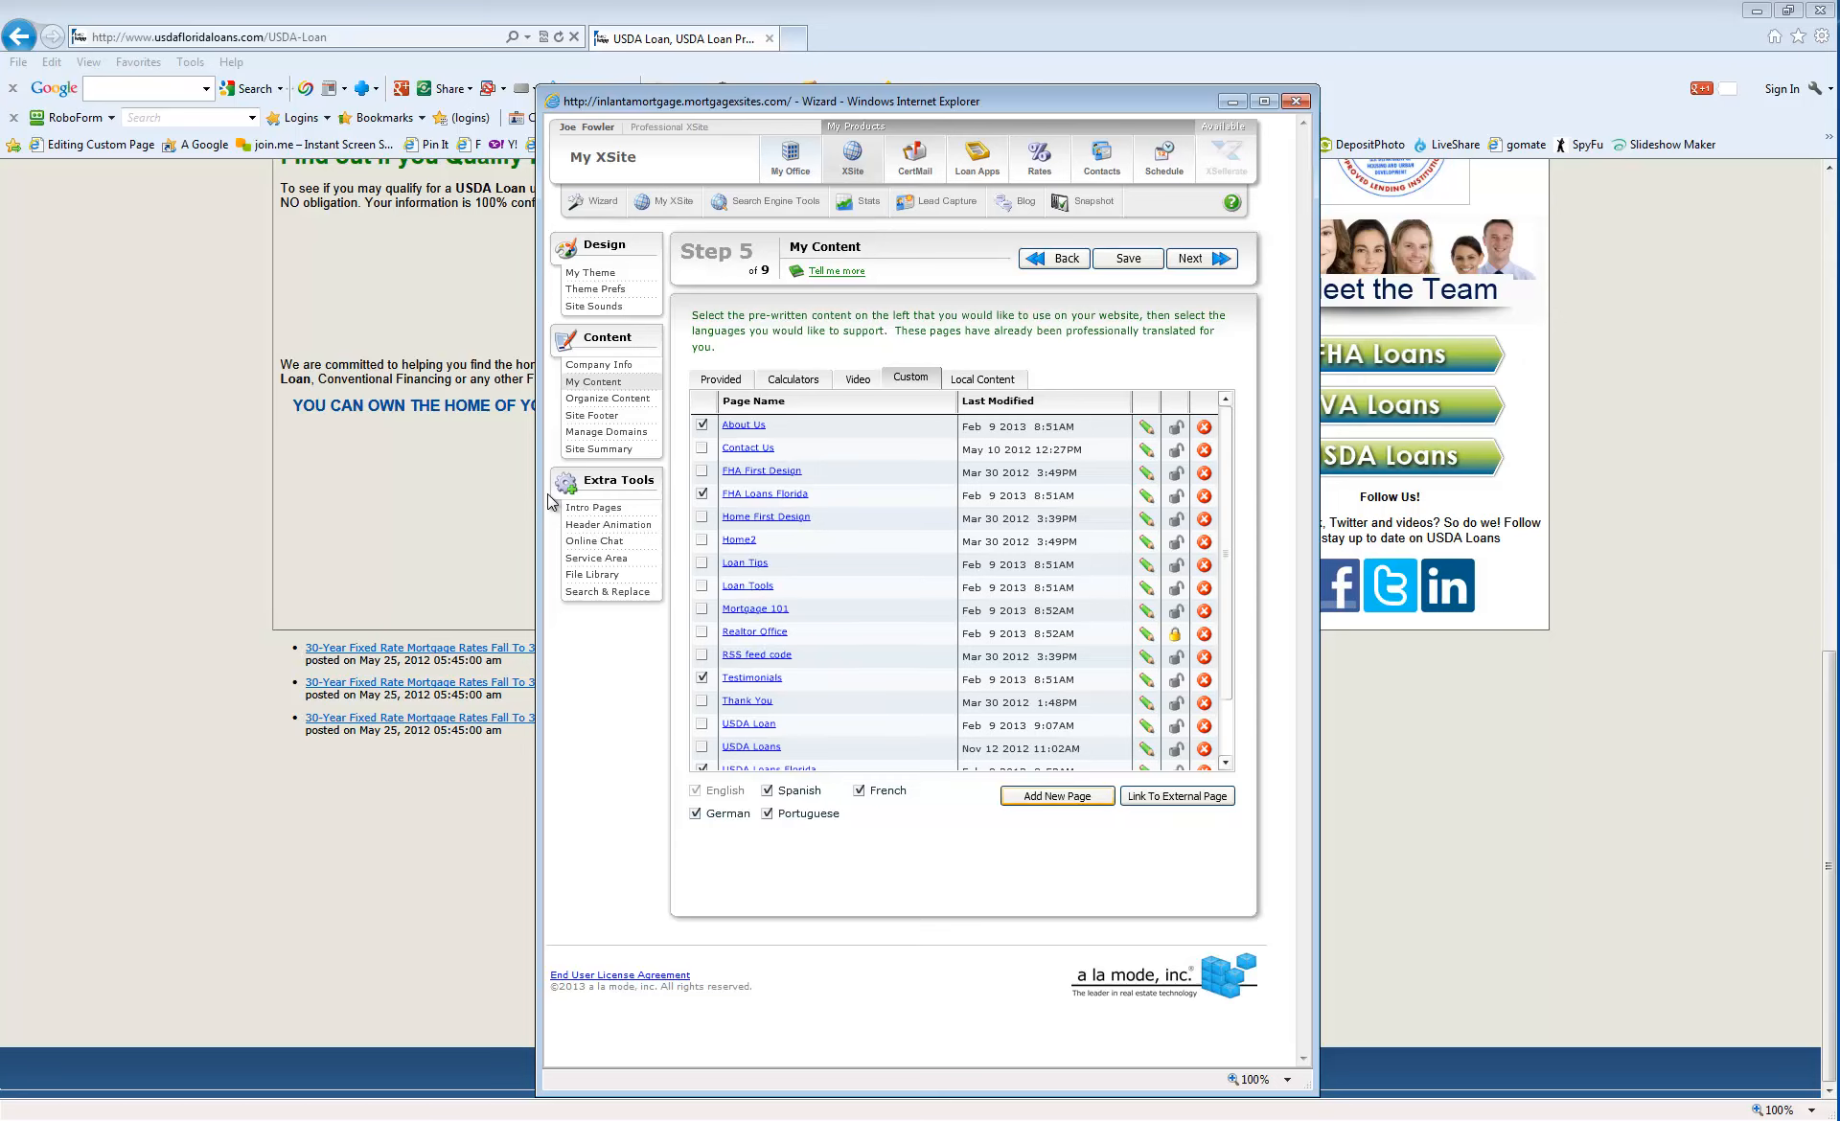
{"action": "left_click", "coordinate": [1058, 796]}
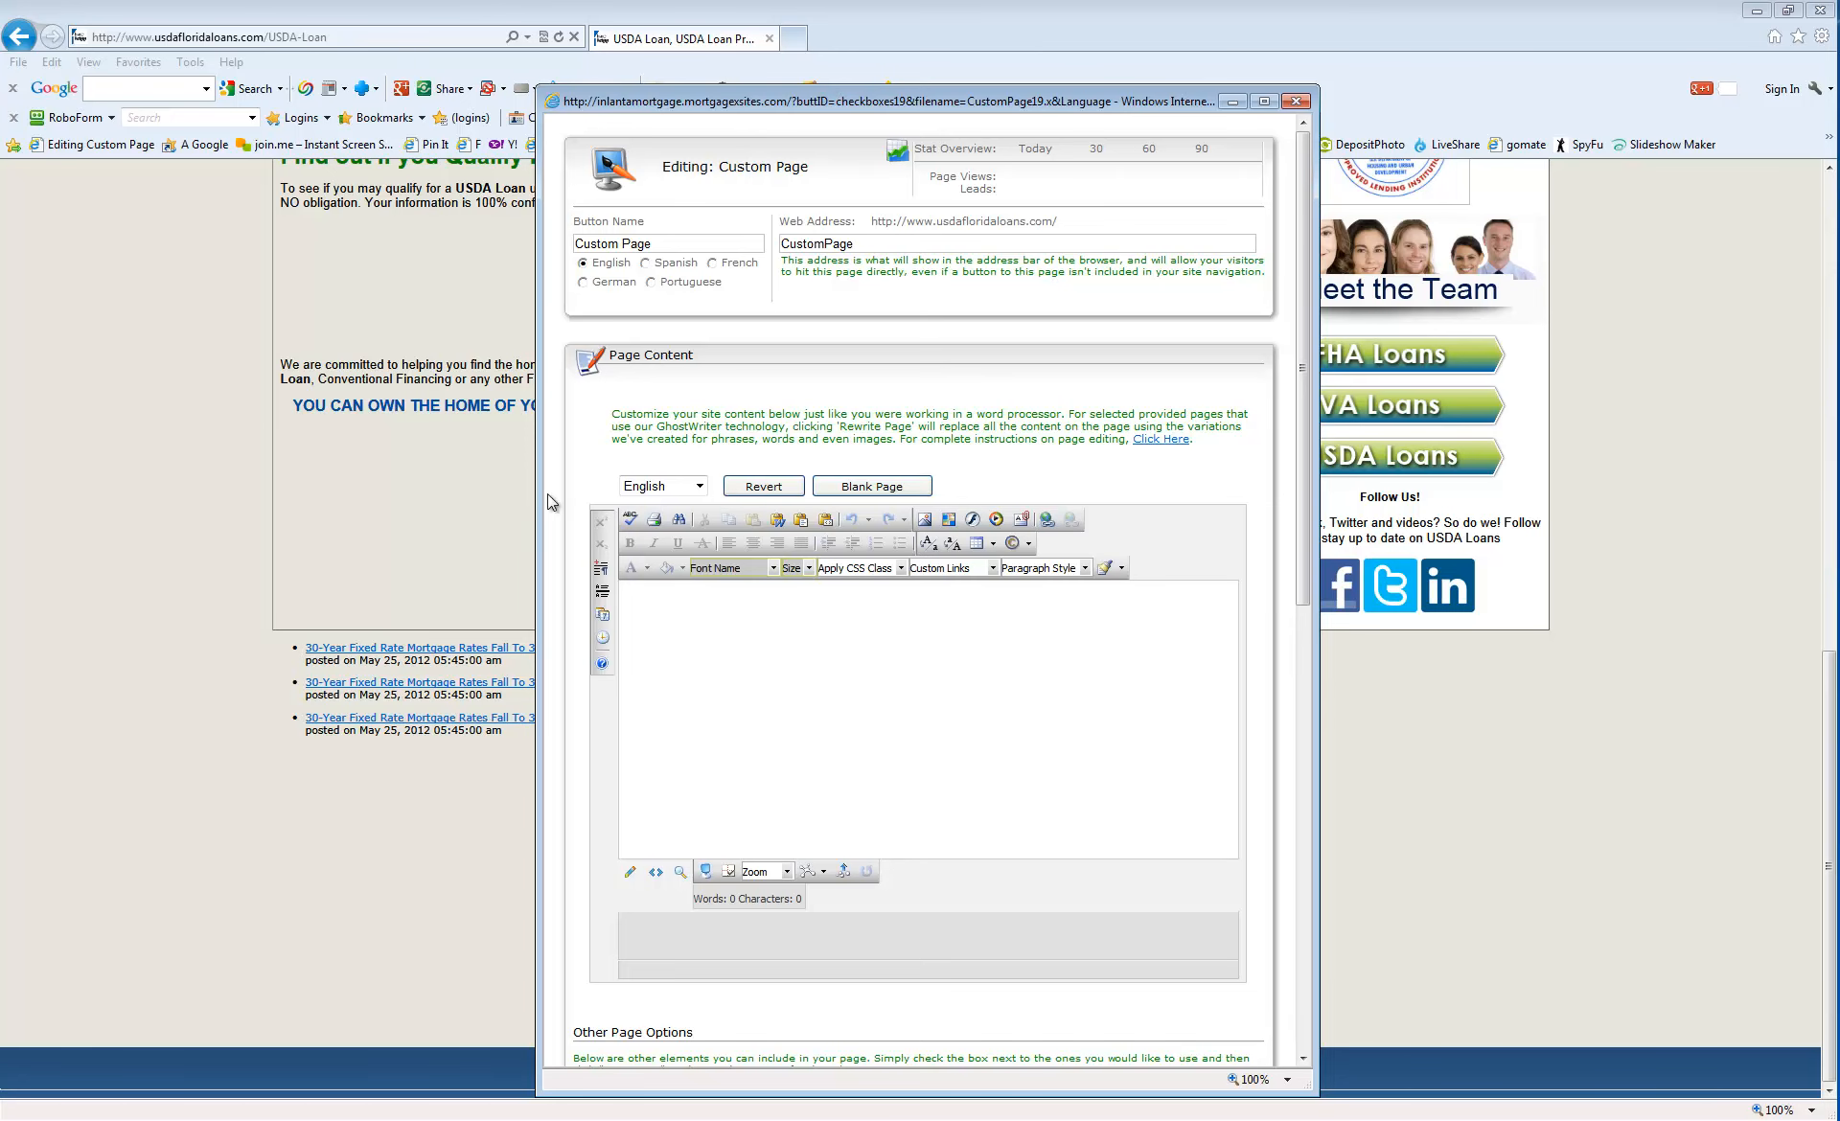
- Switch to the Word document and enter "USDA Loan, USDA Loan Program" below the YouTube channel line
{"action": "key", "text": "alt+Tab"}
{"action": "type", "text": "U"}
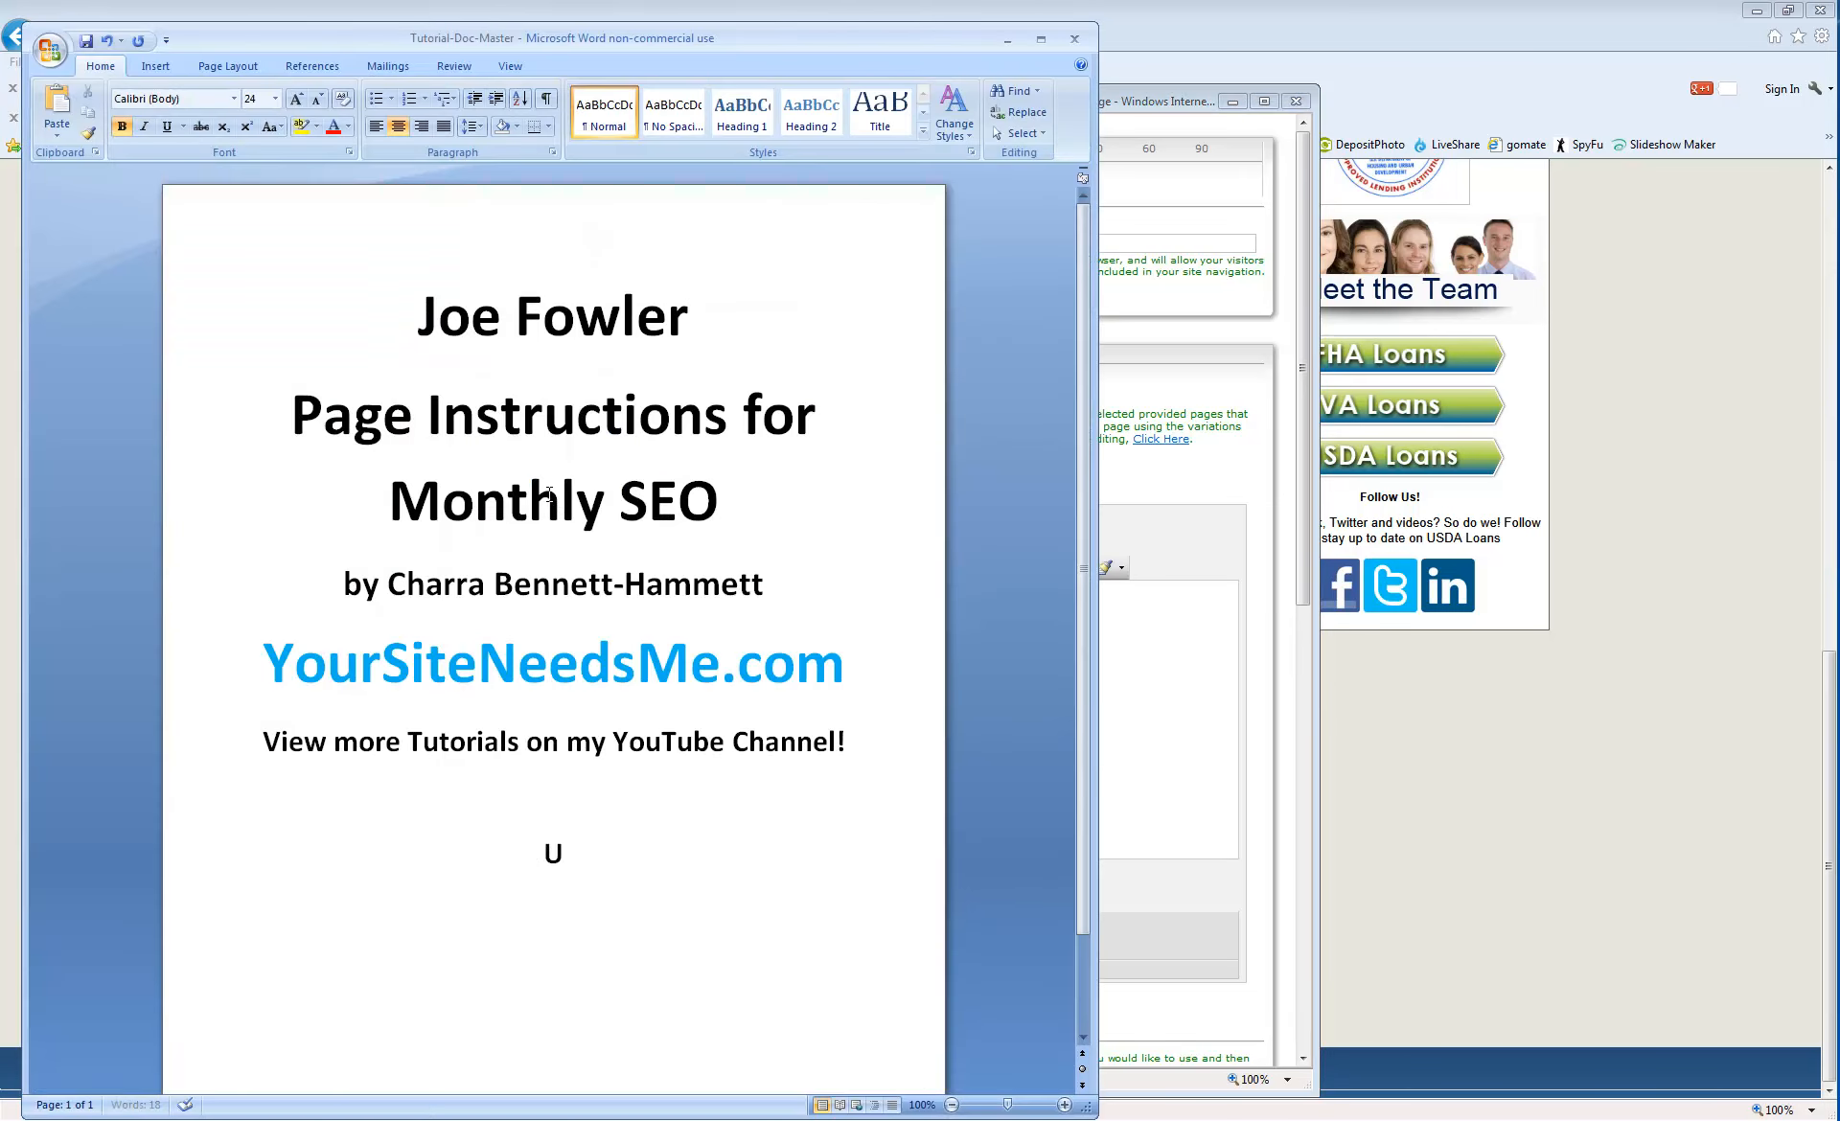
{"action": "type", "text": "SDA Loan"}
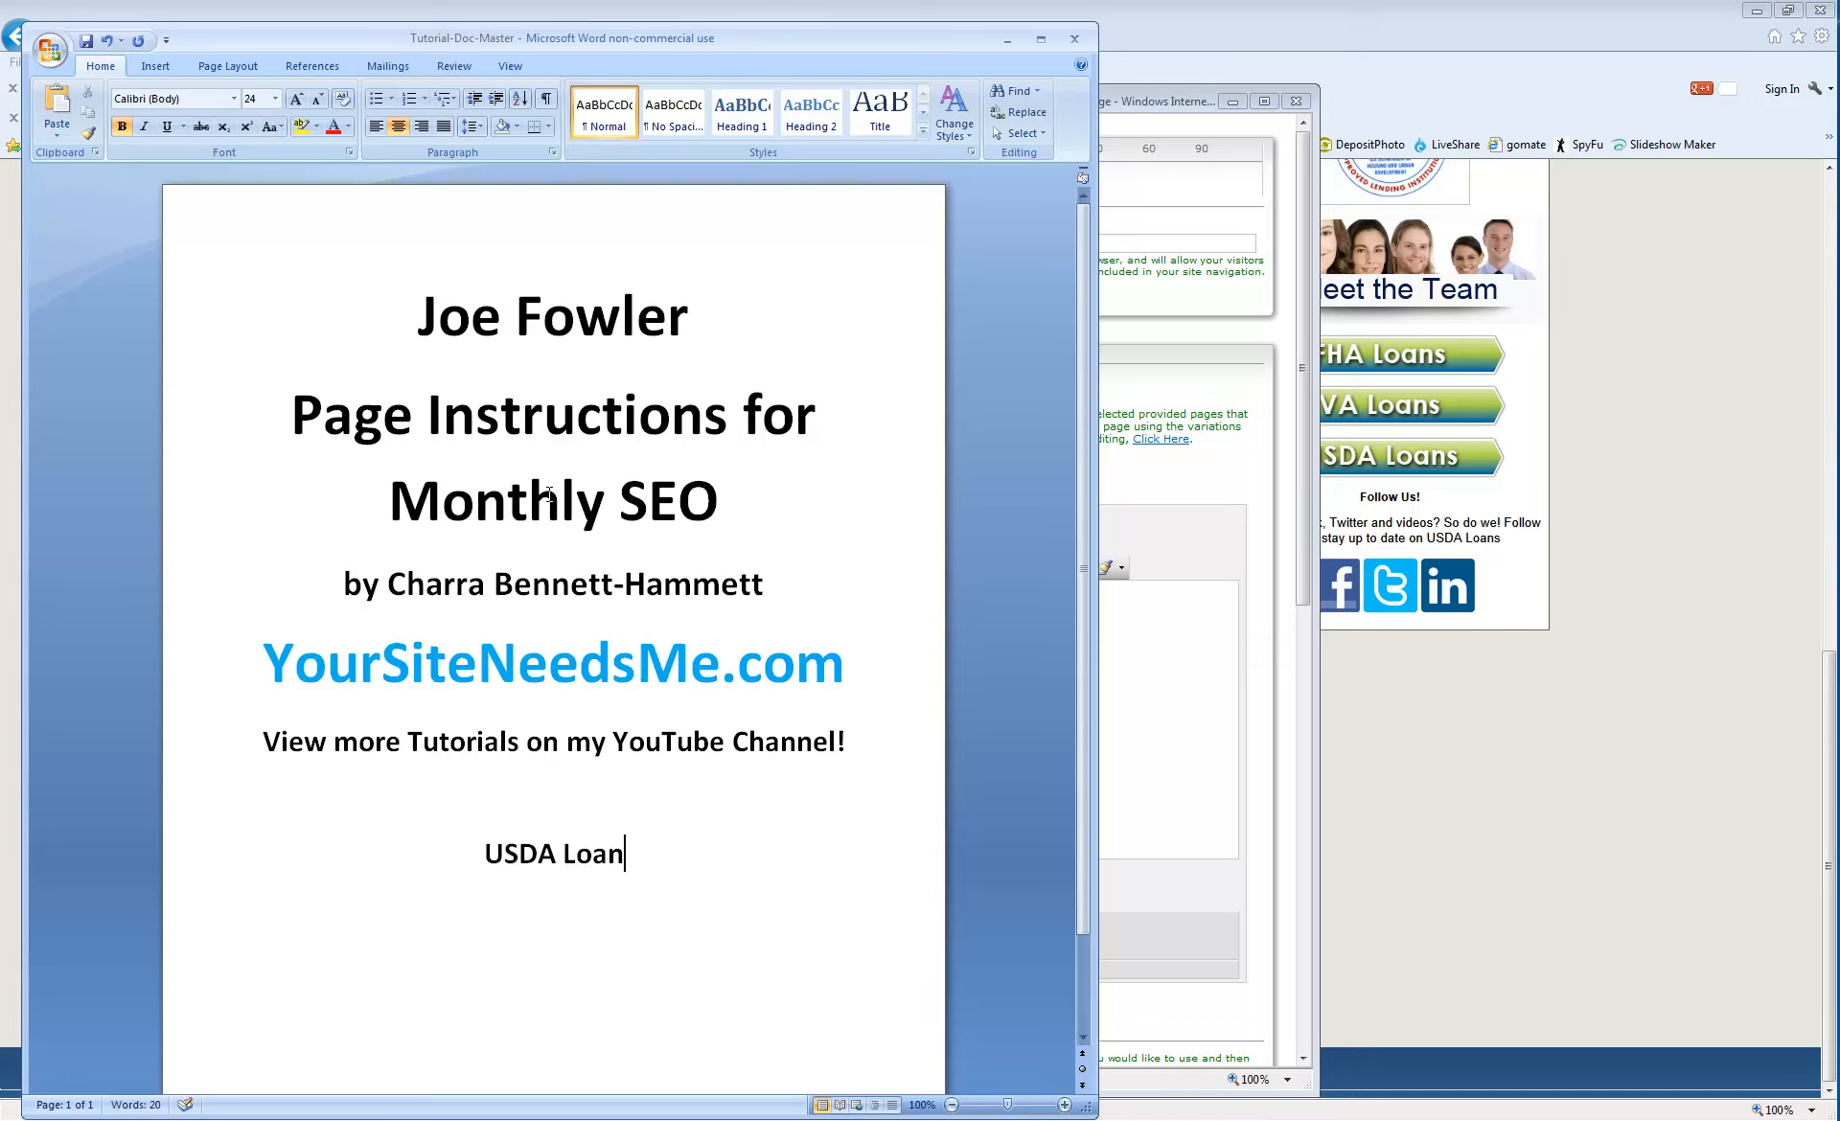
{"action": "type", "text": ", USDA L"}
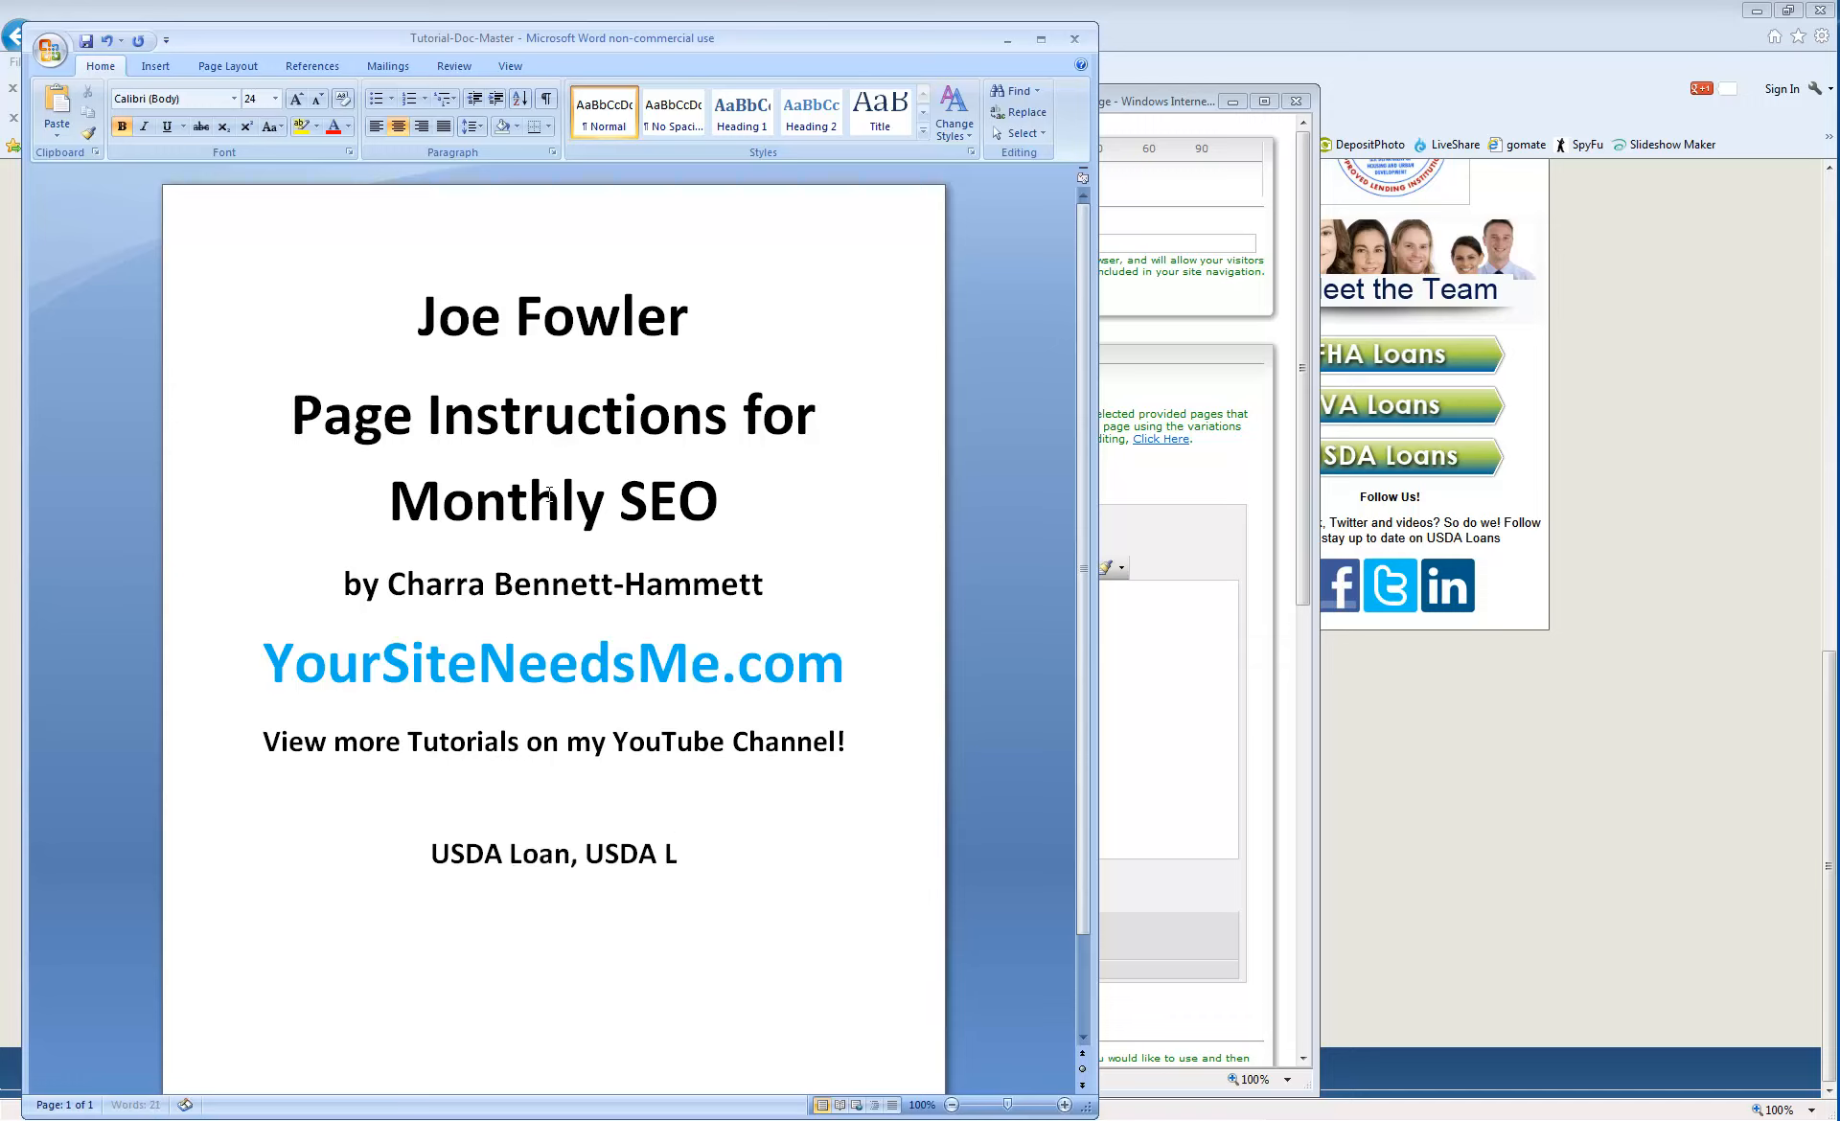
{"action": "type", "text": "oan Program"}
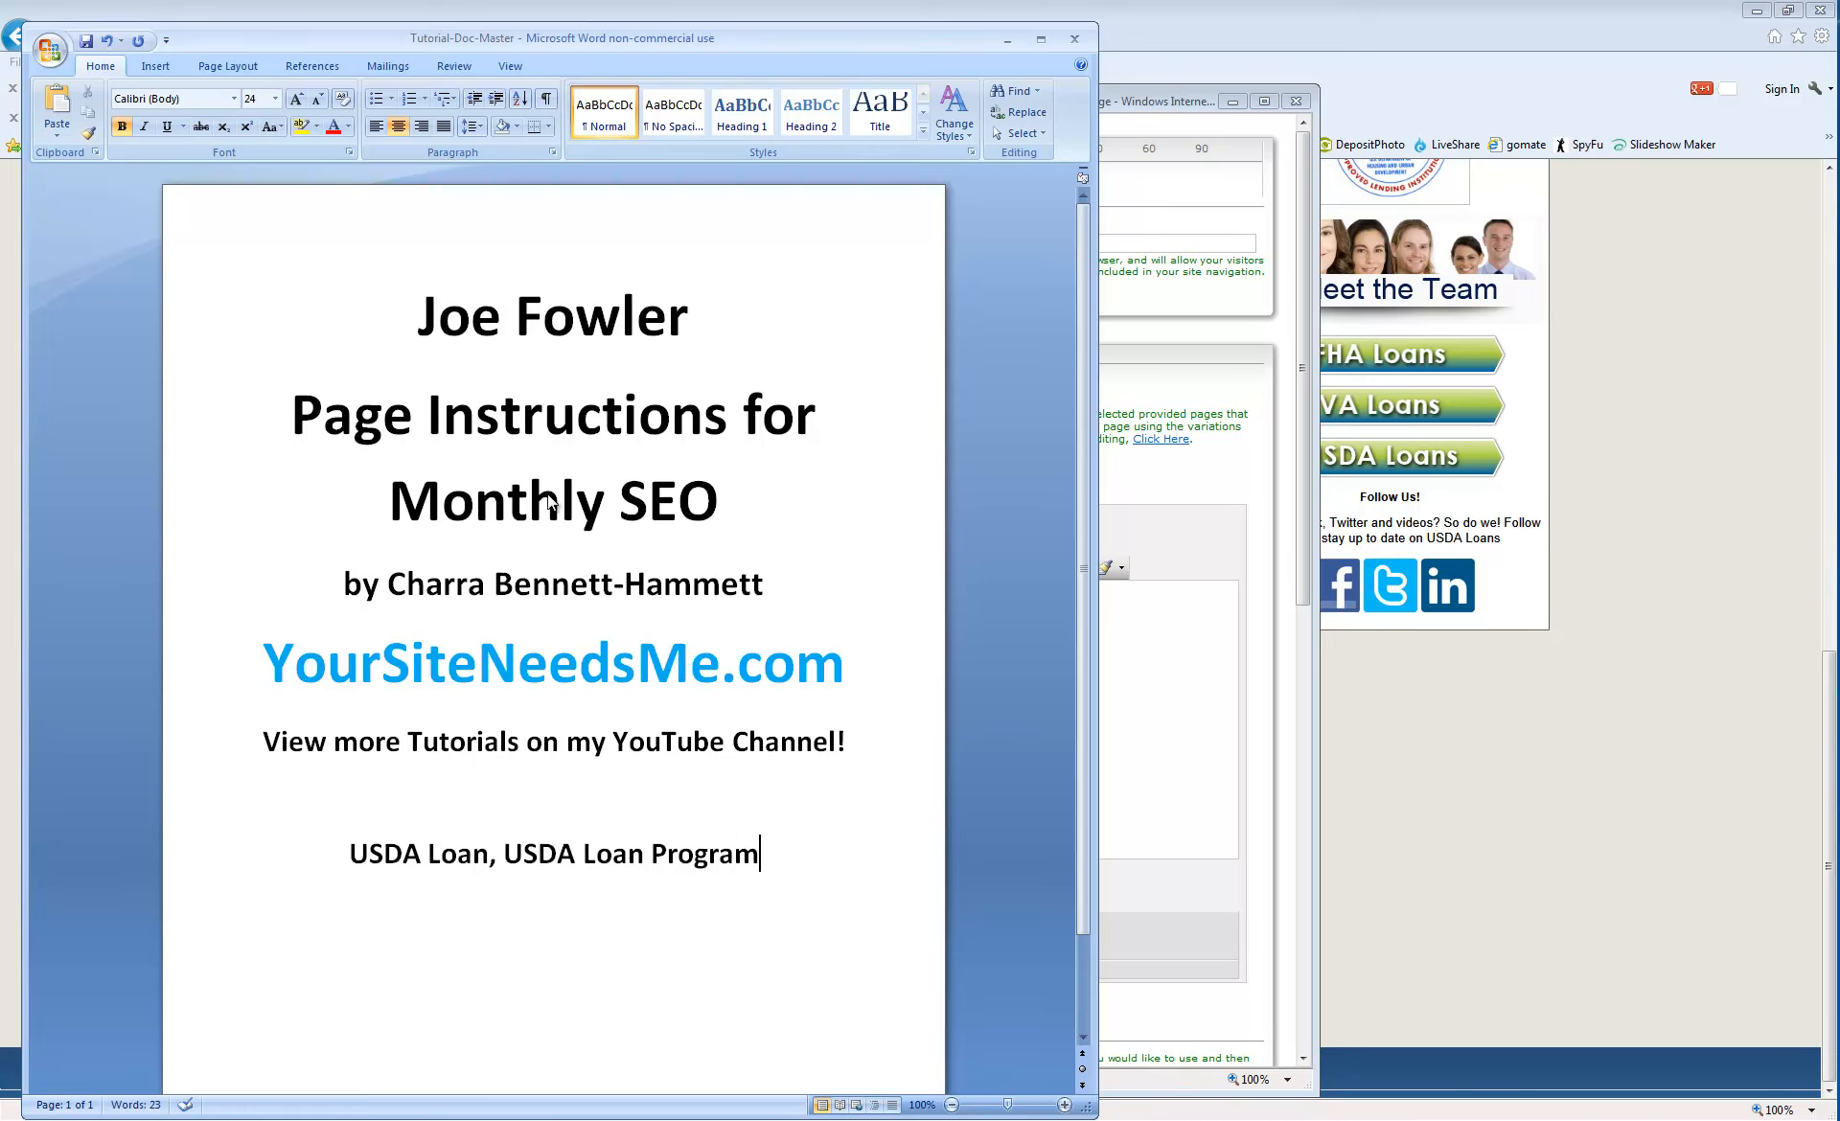
- Return to the XSite wizard, include the custom USDA Loan page in the site and open it to check its lower page options
{"action": "key", "text": "alt+Tab"}
{"action": "left_click", "coordinate": [701, 724]}
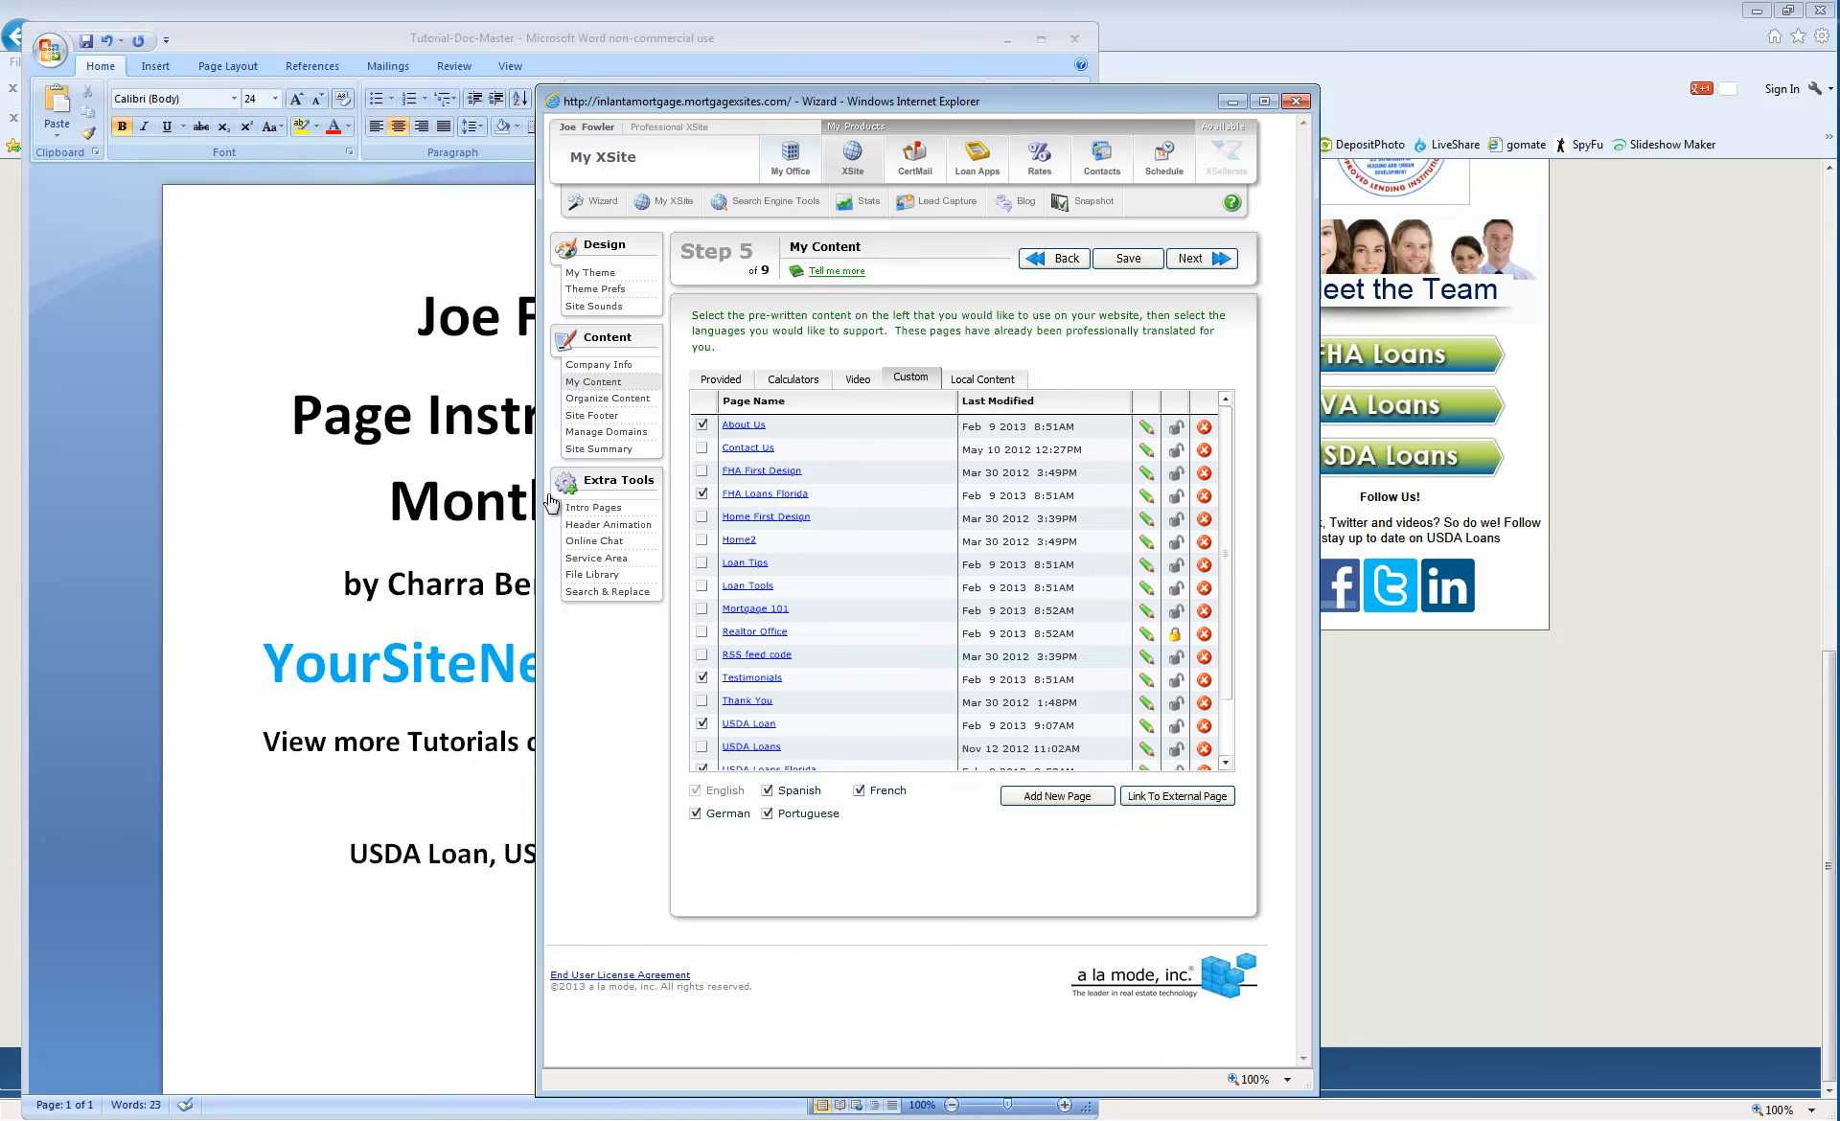
{"action": "left_click", "coordinate": [749, 723]}
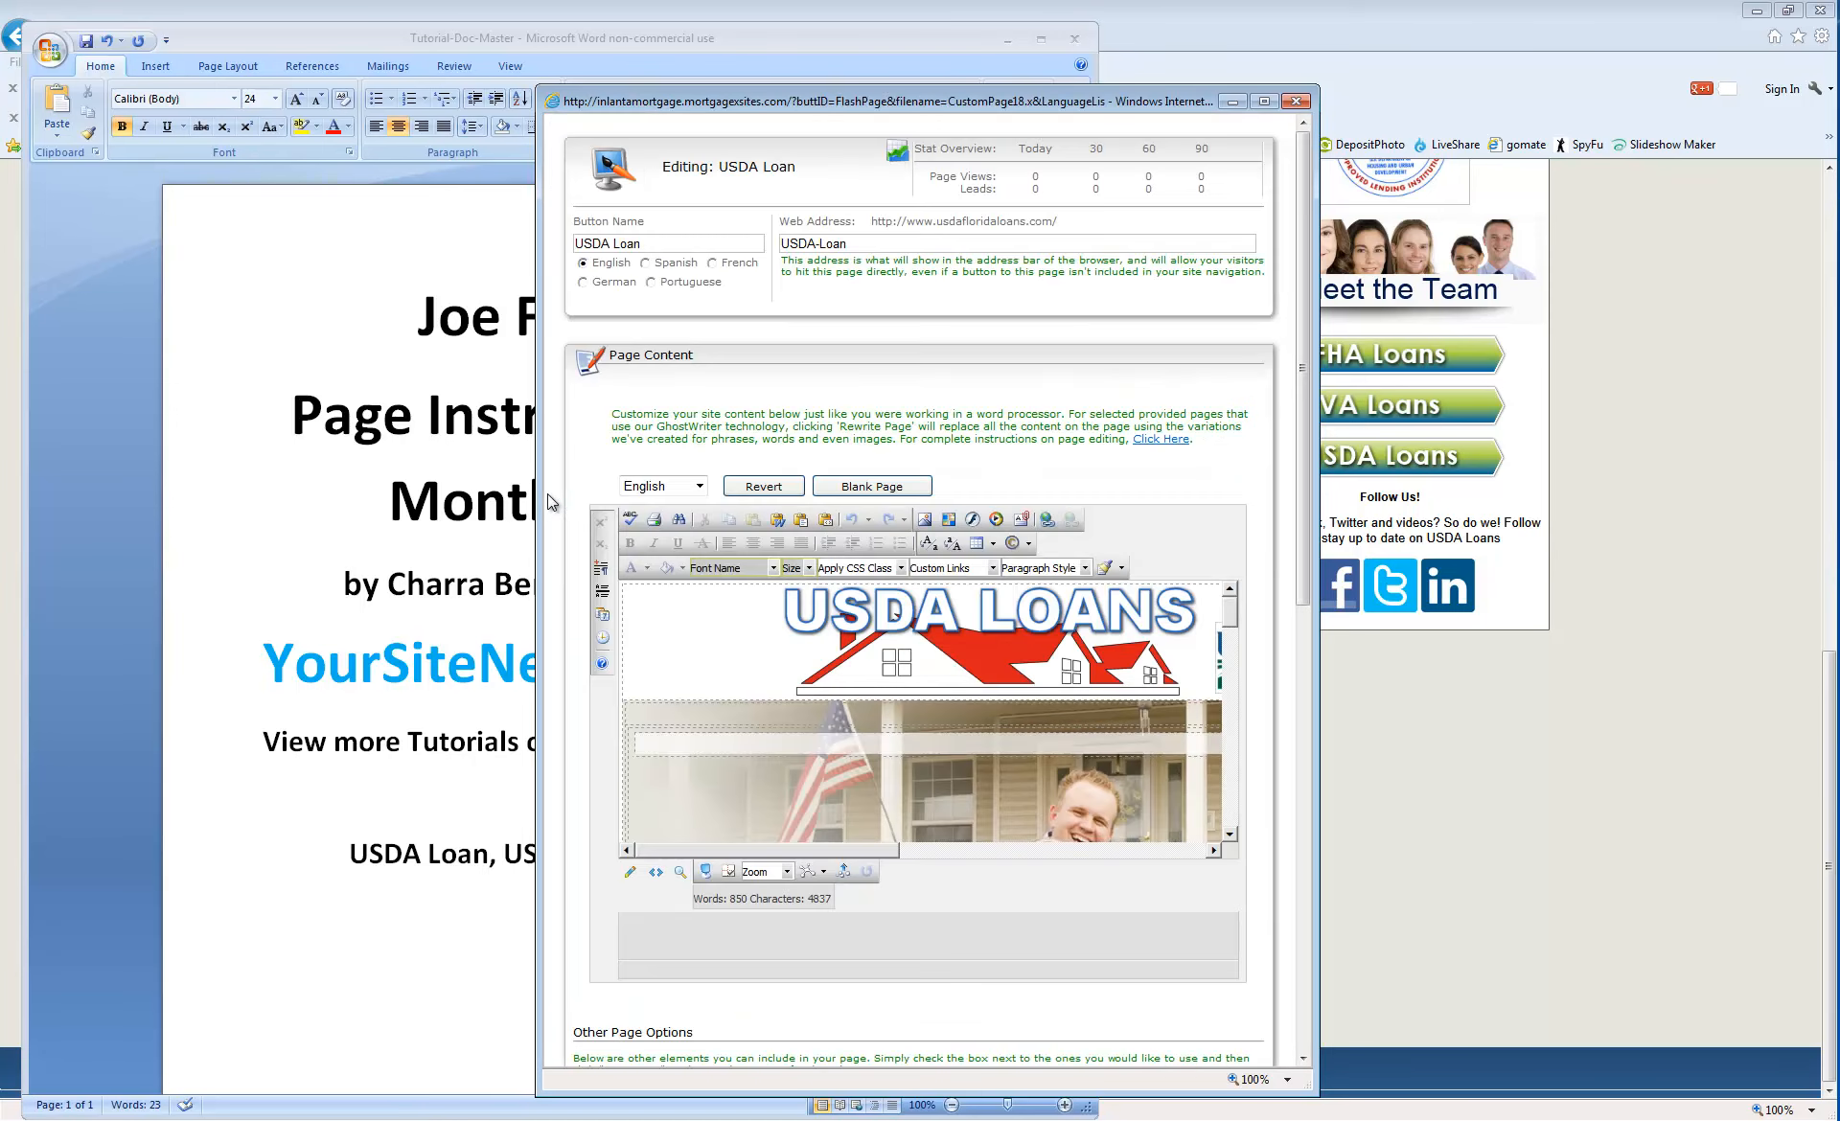
{"action": "scroll", "coordinate": [549, 494], "scroll_direction": "down", "scroll_amount": 8}
{"action": "left_click_drag", "start_coordinate": [949, 605], "coordinate": [594, 606]}
- Append "USDA Direct Loan" to the comma-separated keyword line in the Word document
{"action": "key", "text": "alt+Tab"}
{"action": "type", "text": ", USDA Direct Loan"}
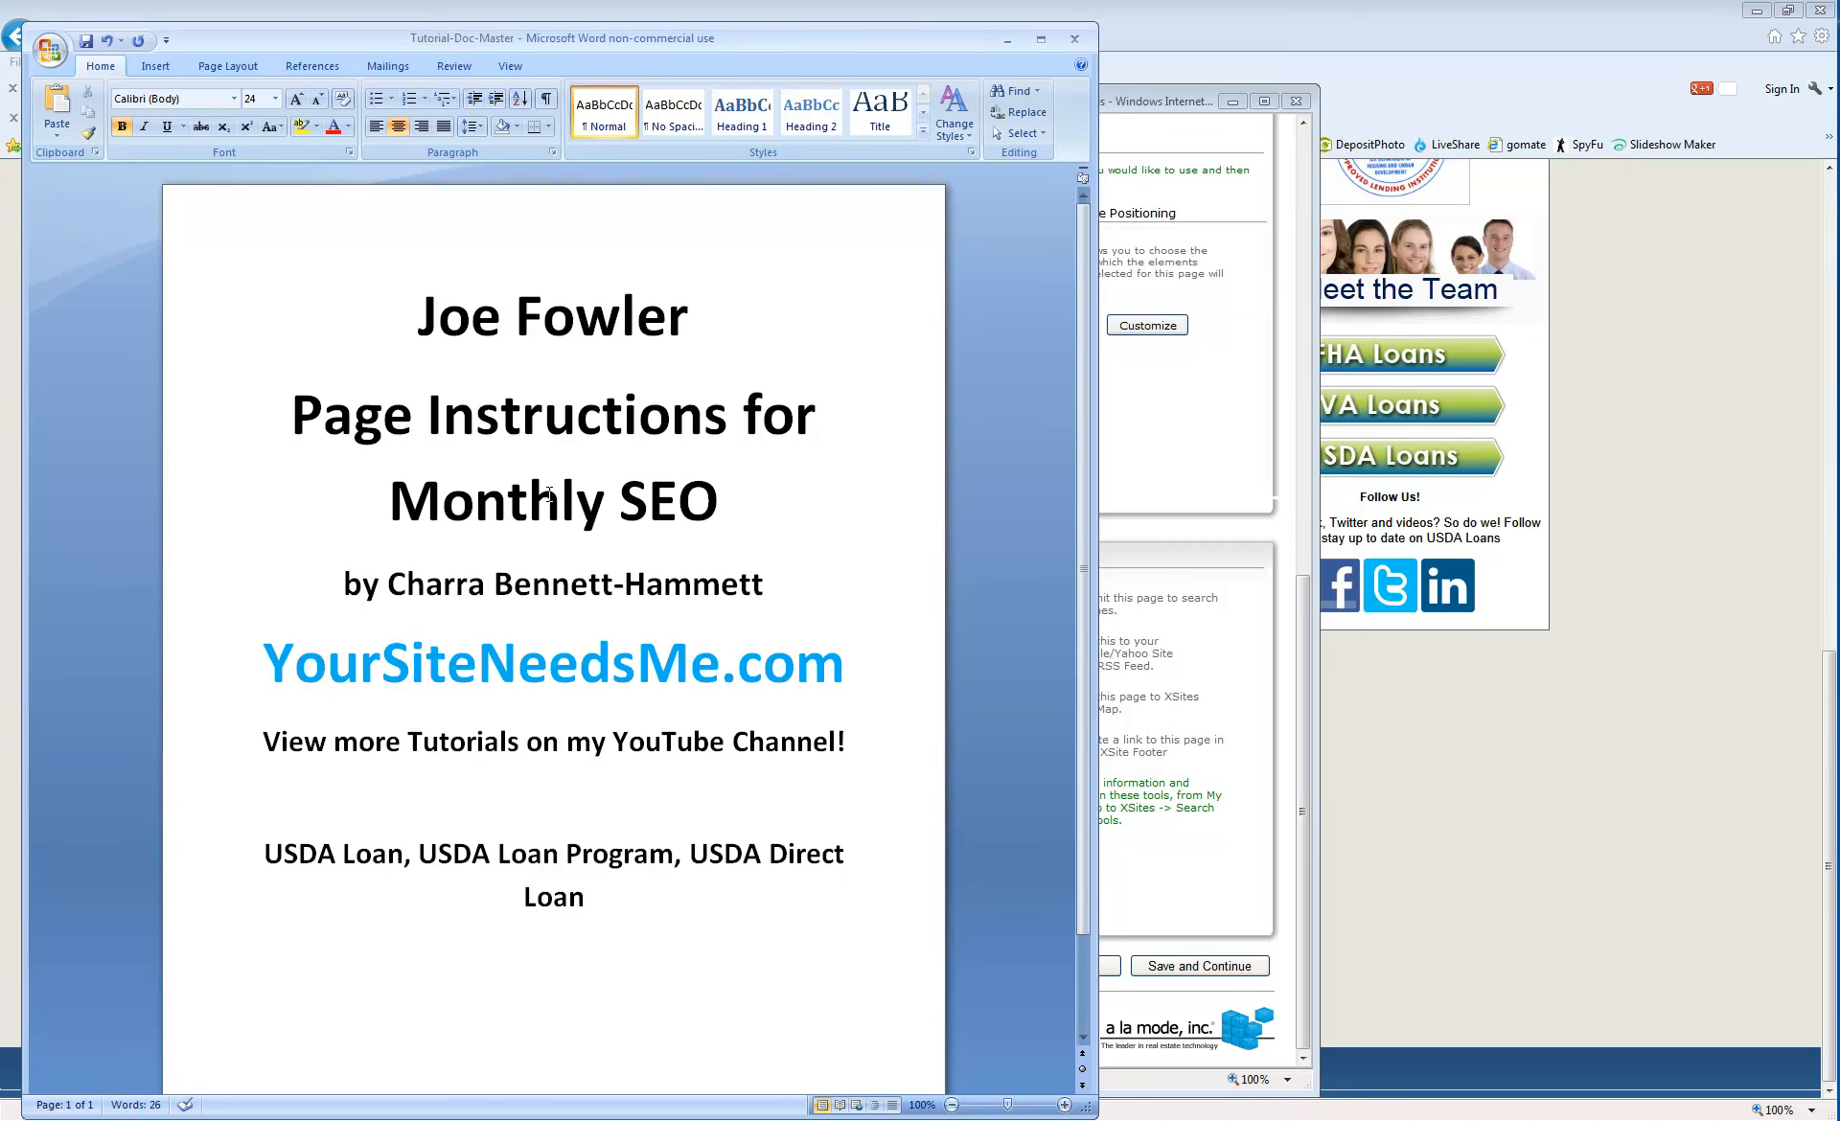
{"action": "key", "text": "alt+Tab"}
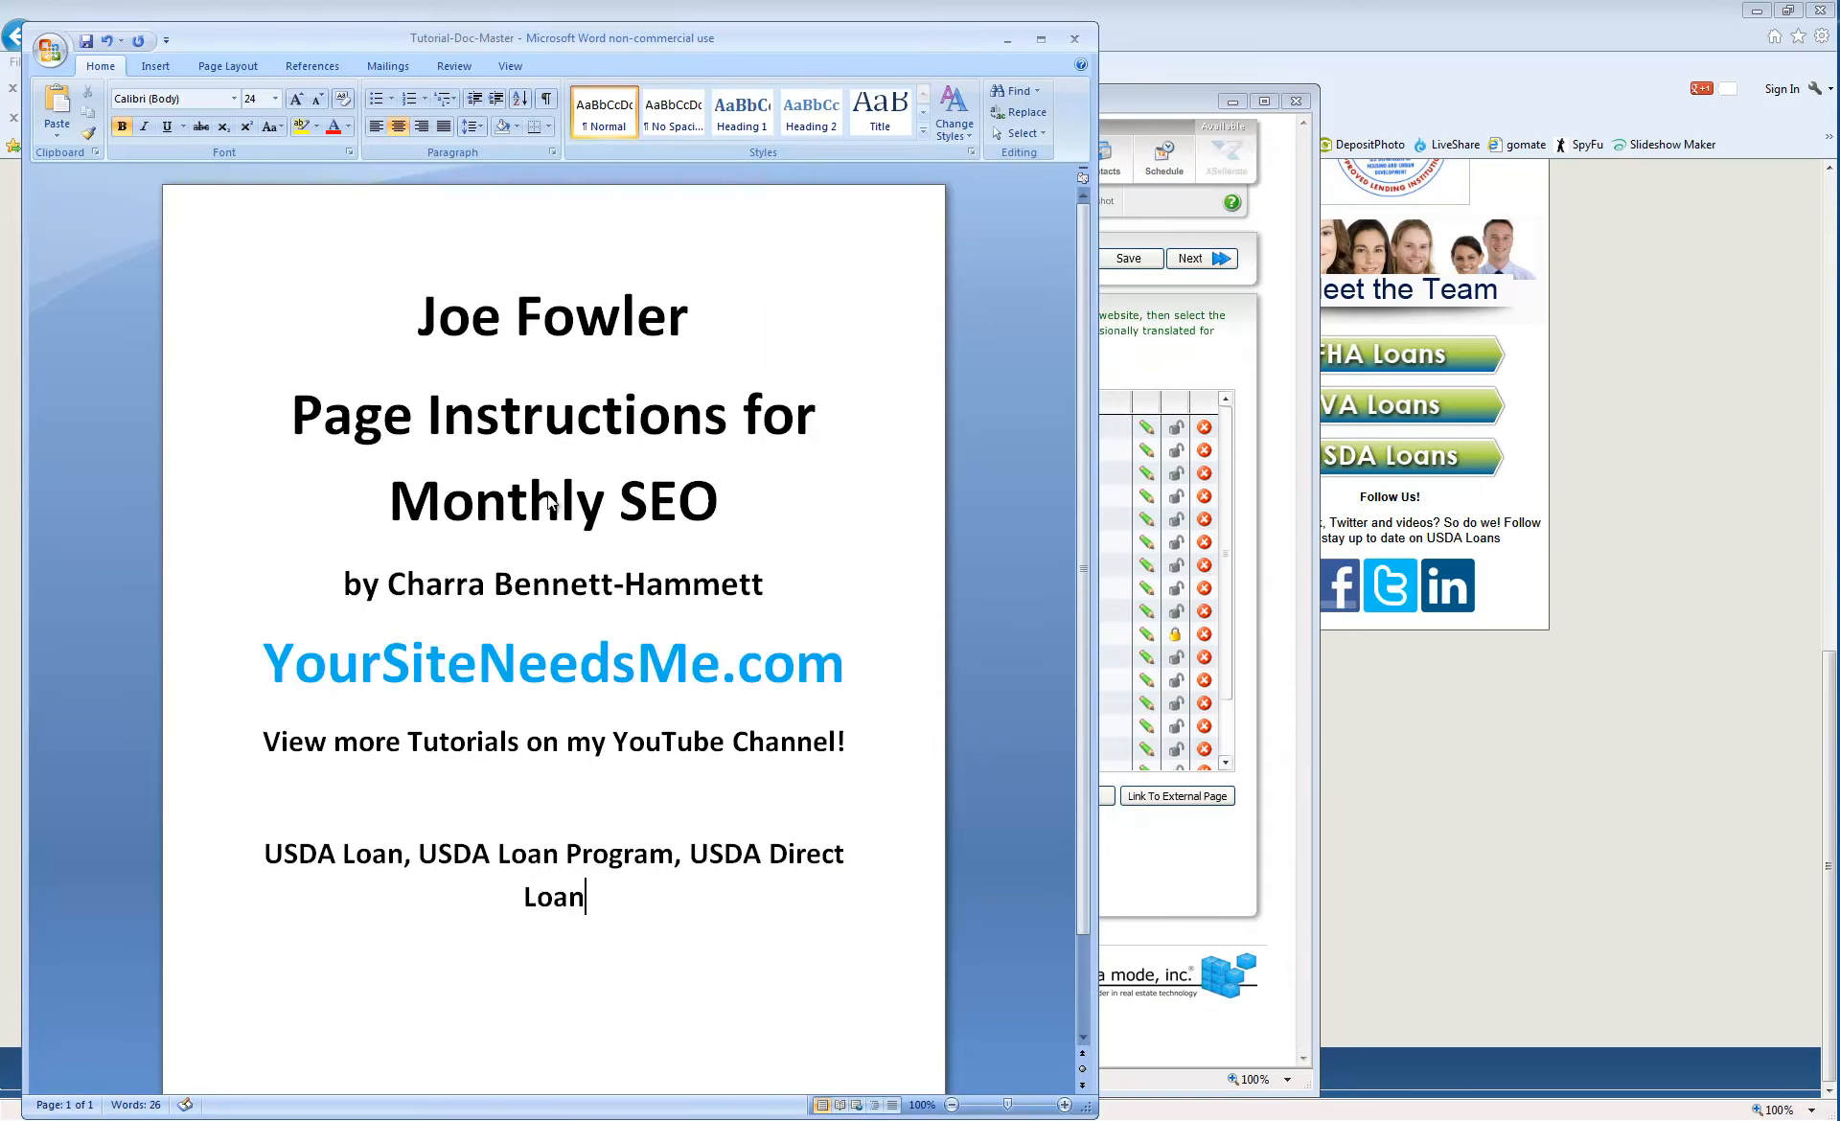
- Copy the entire HTML source of the provided Home page in the XSite wizard and close its editor
{"action": "key", "text": "alt+Tab"}
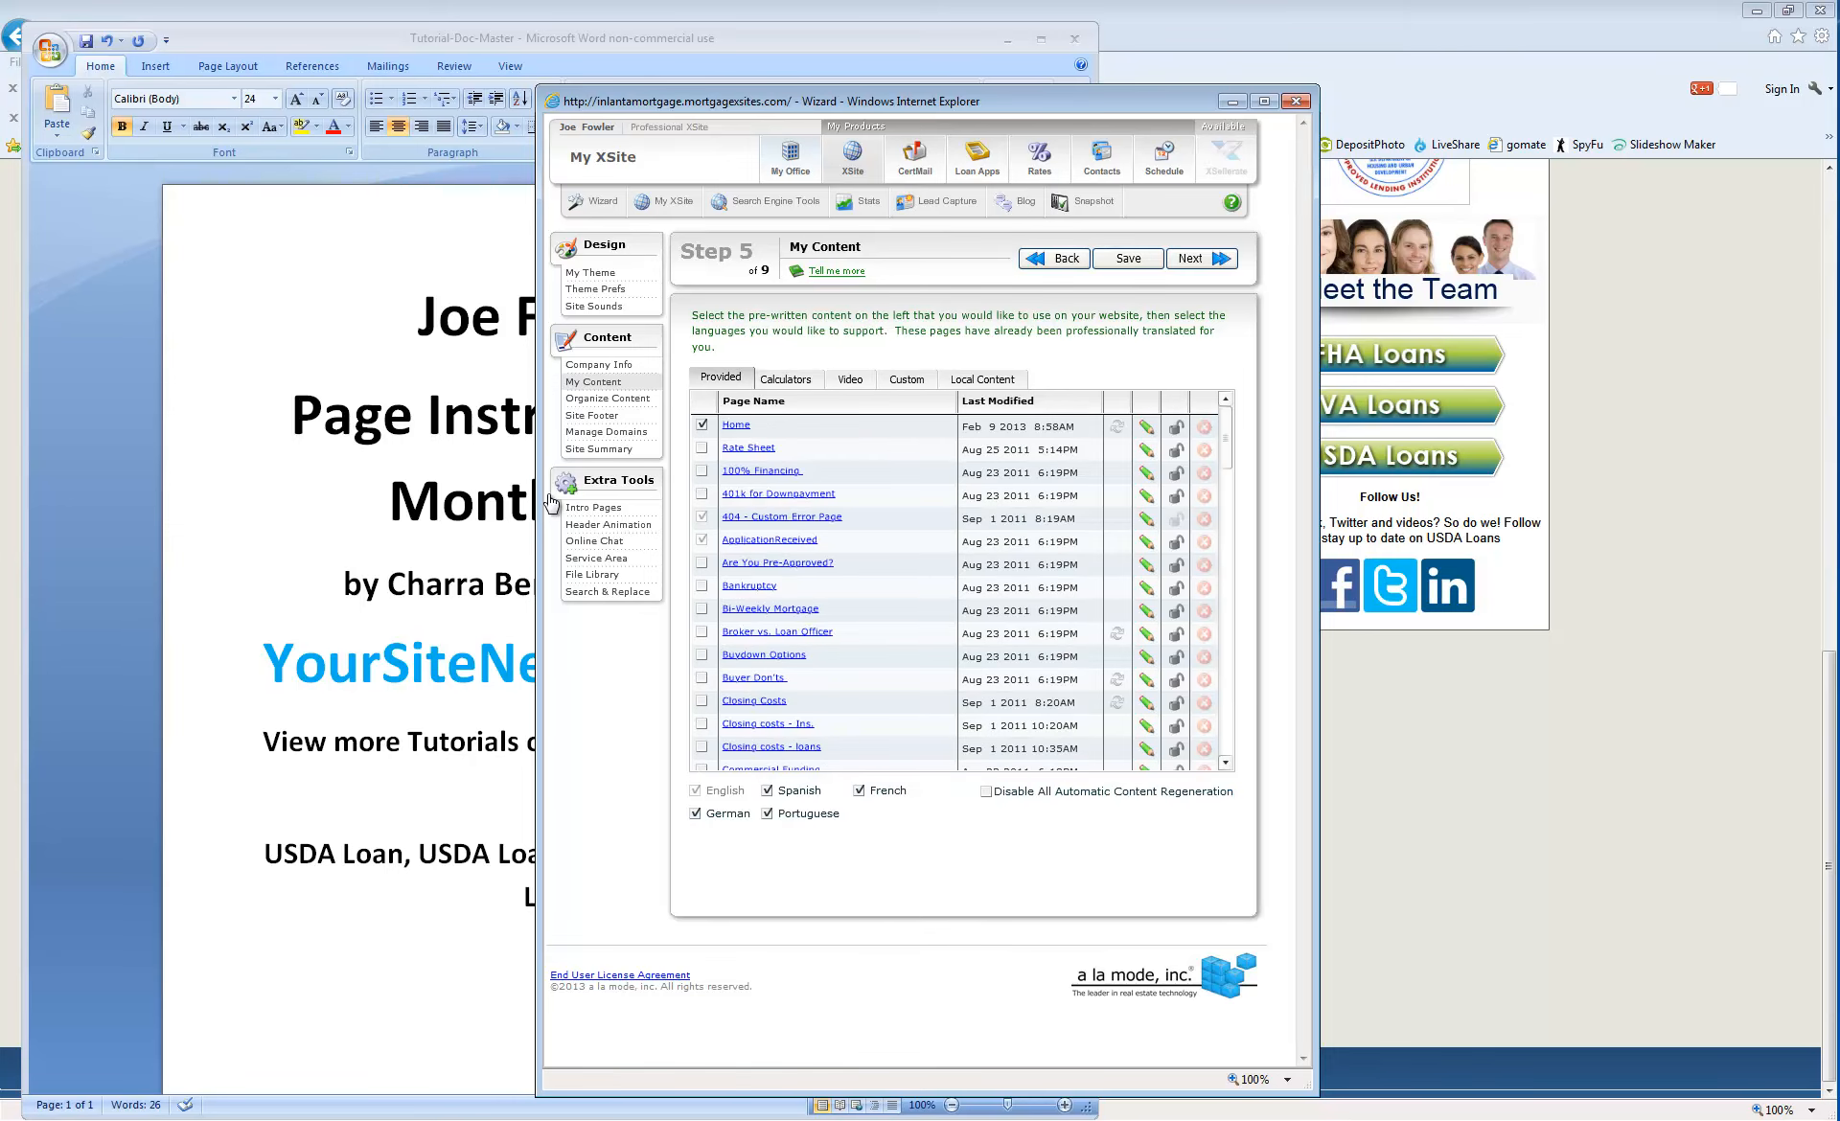
{"action": "left_click", "coordinate": [551, 500]}
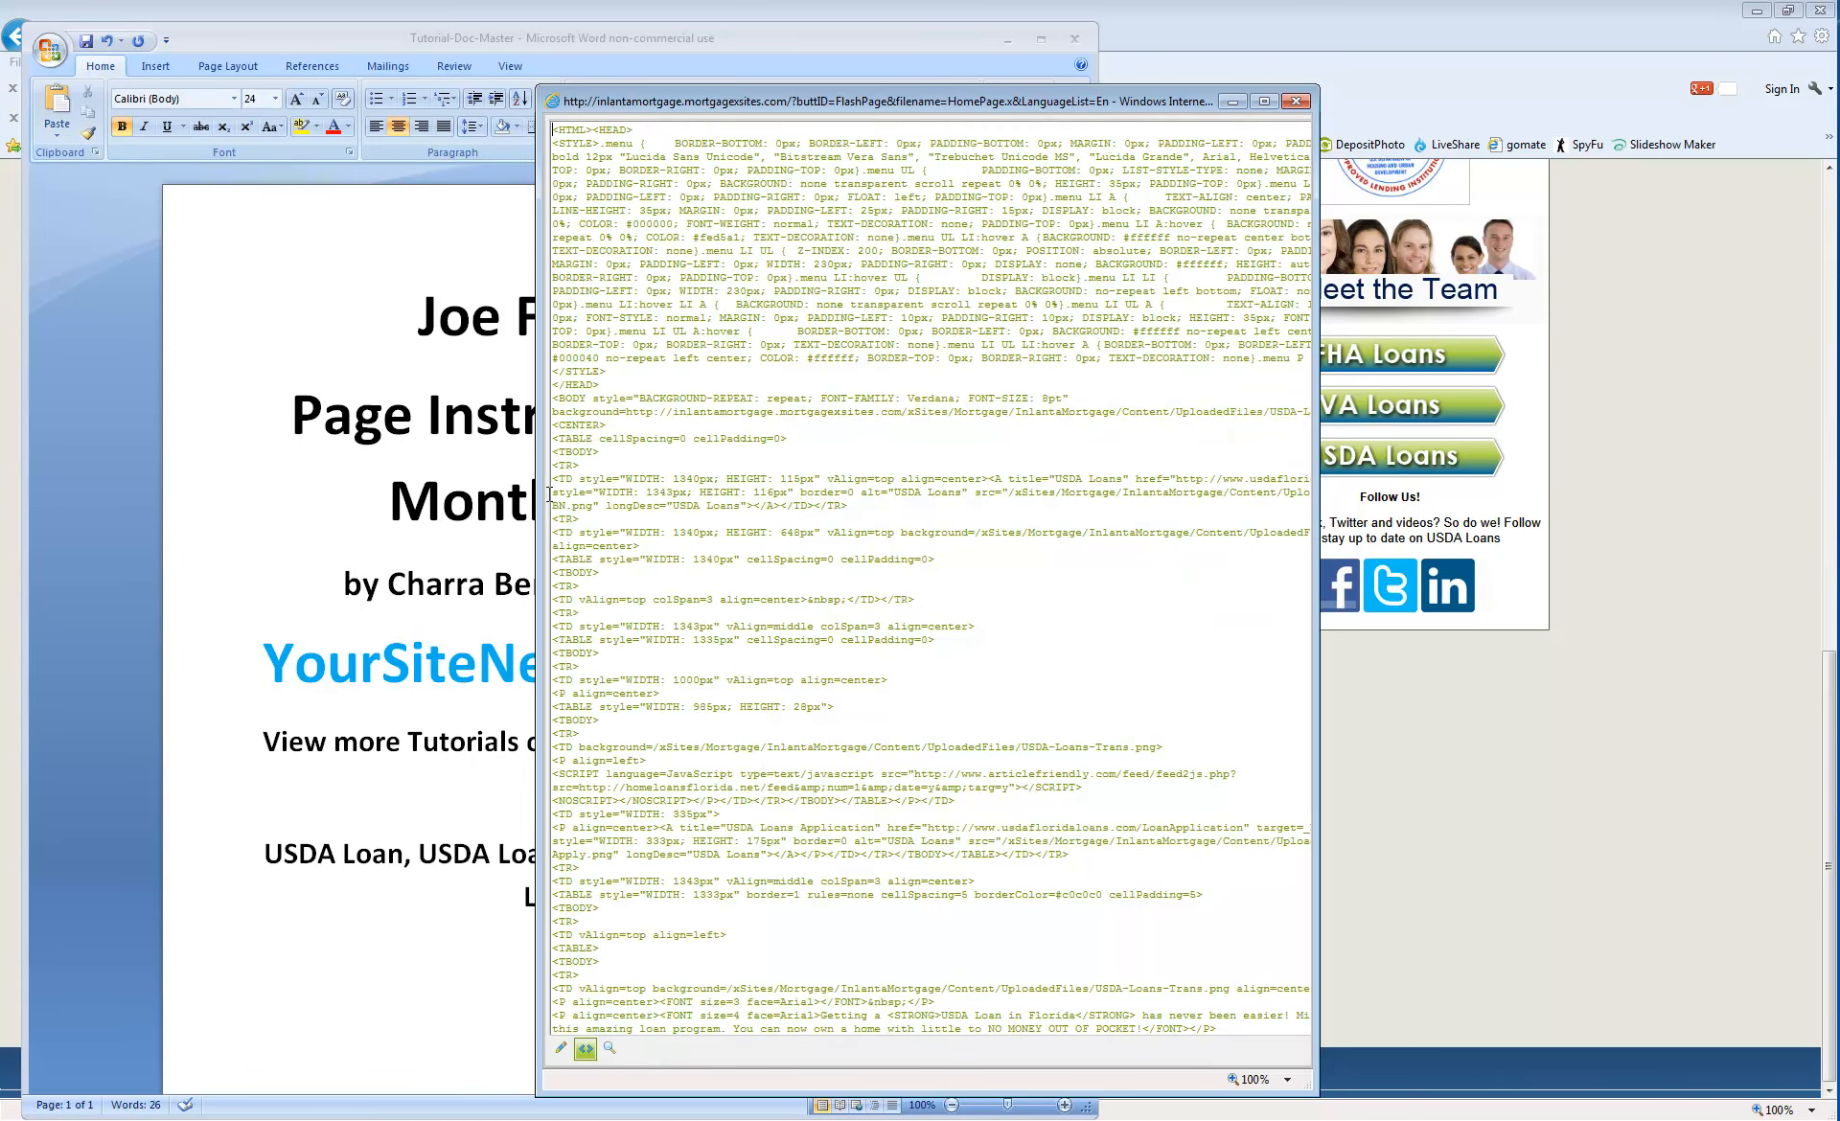
{"action": "key", "text": "ctrl+a"}
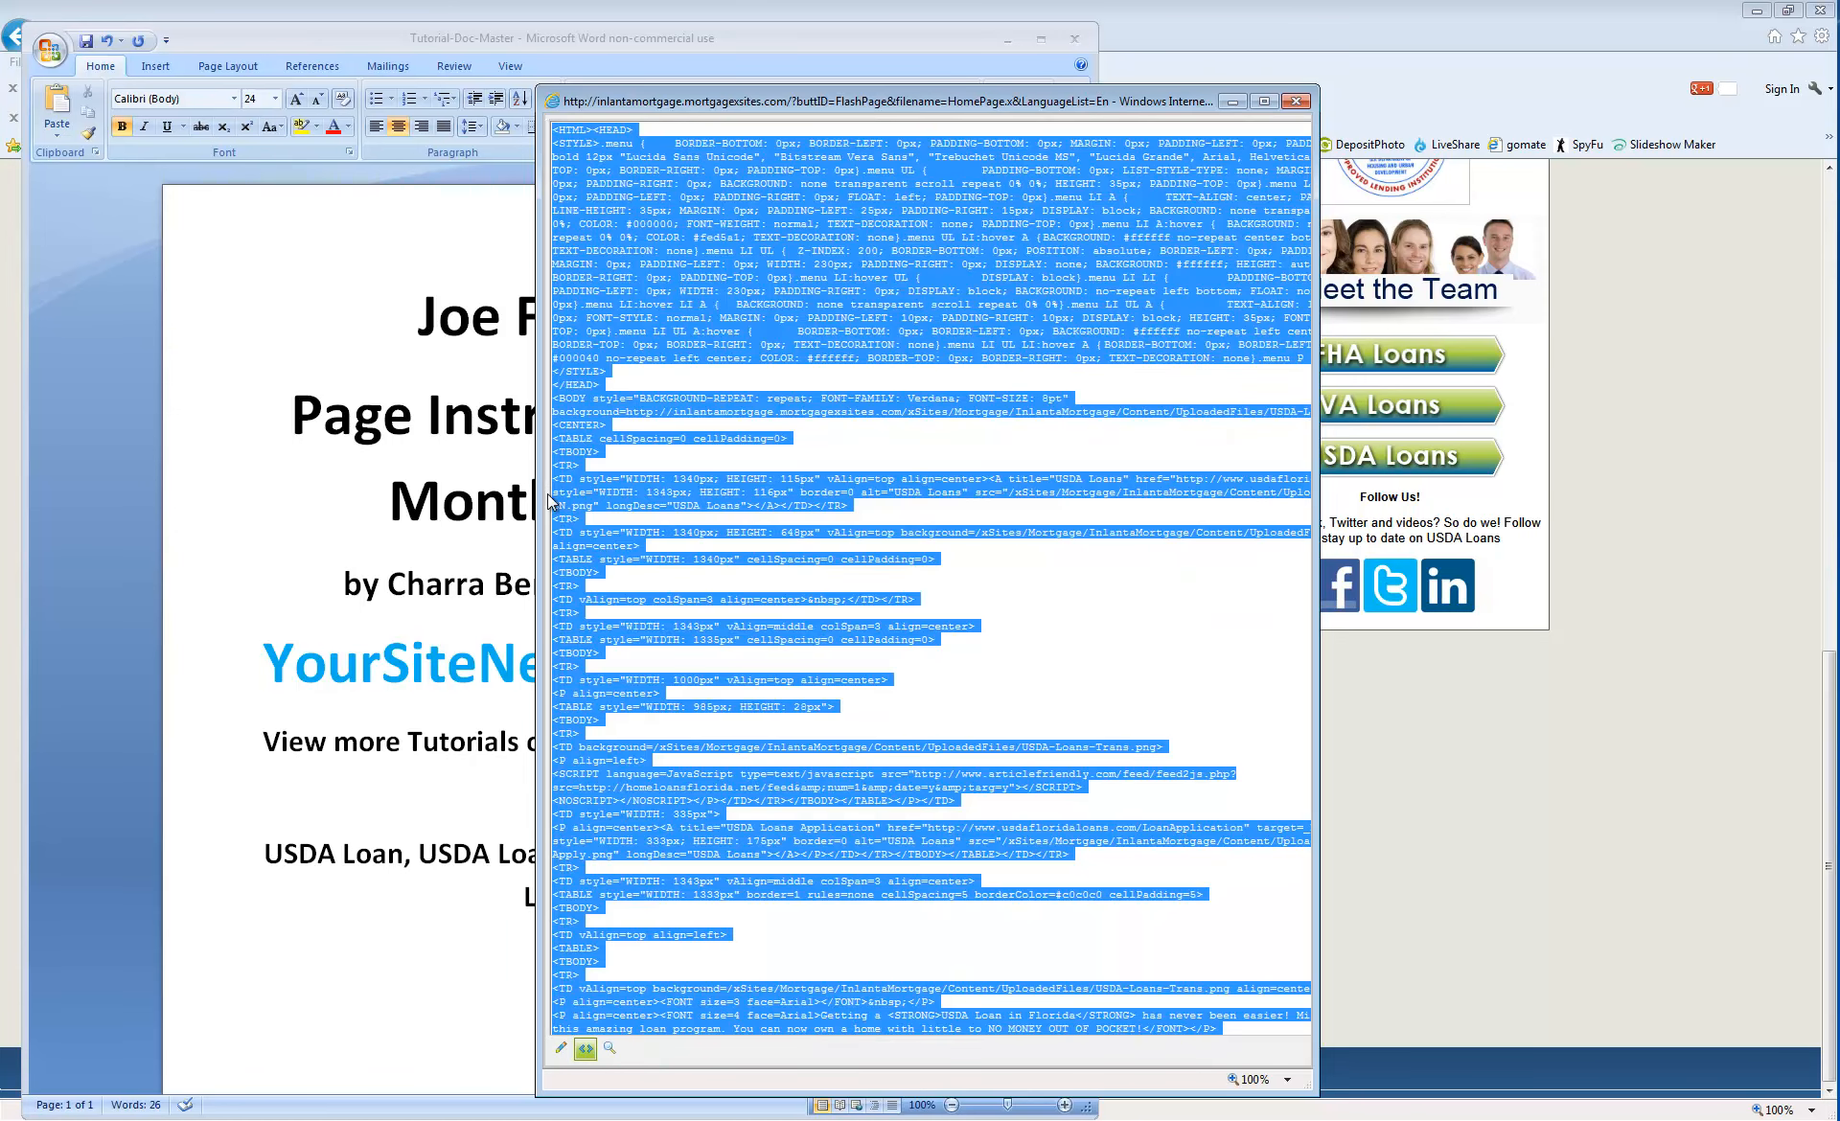
{"action": "key", "text": "alt+F4"}
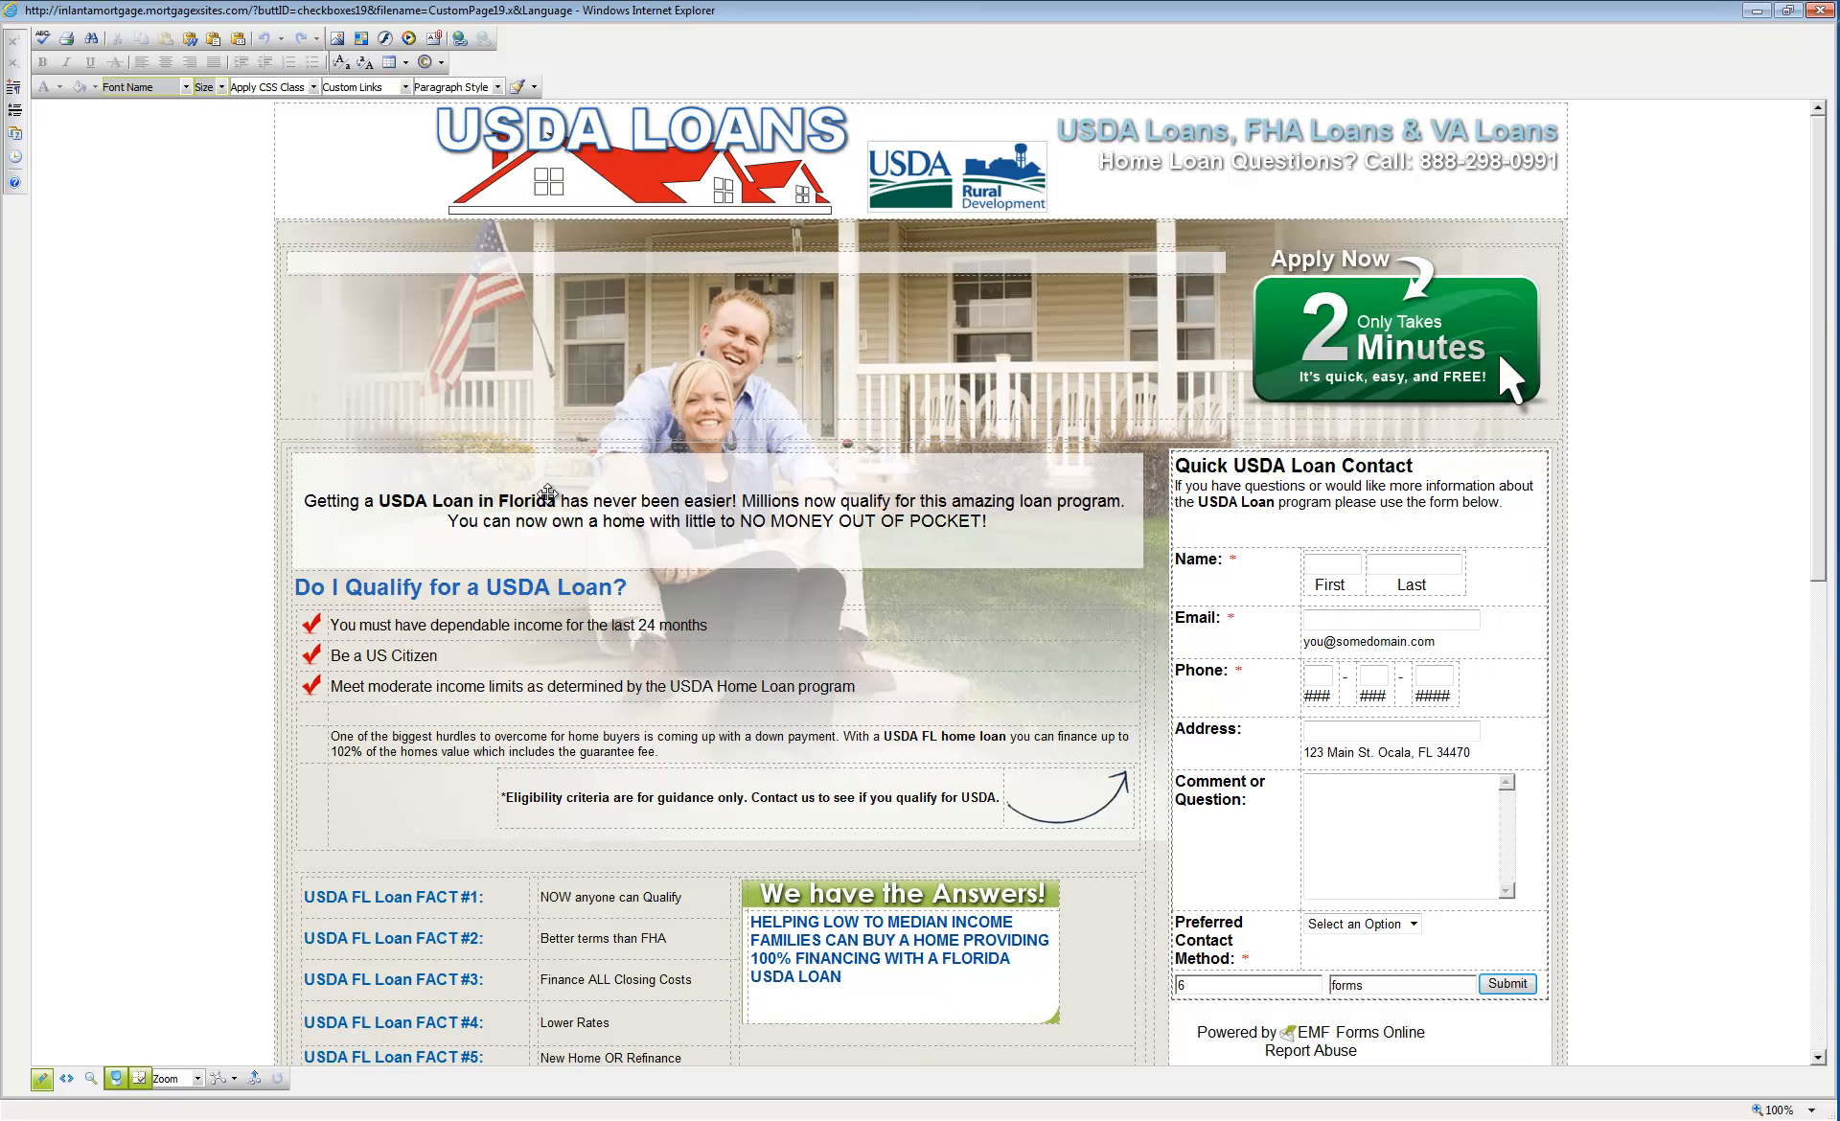
- Delete the qualification checklist and the USDA FL Loan facts table below the "Do I Qualify for a USDA Loan?" heading
{"action": "left_click", "coordinate": [547, 493]}
{"action": "key", "text": "Delete"}
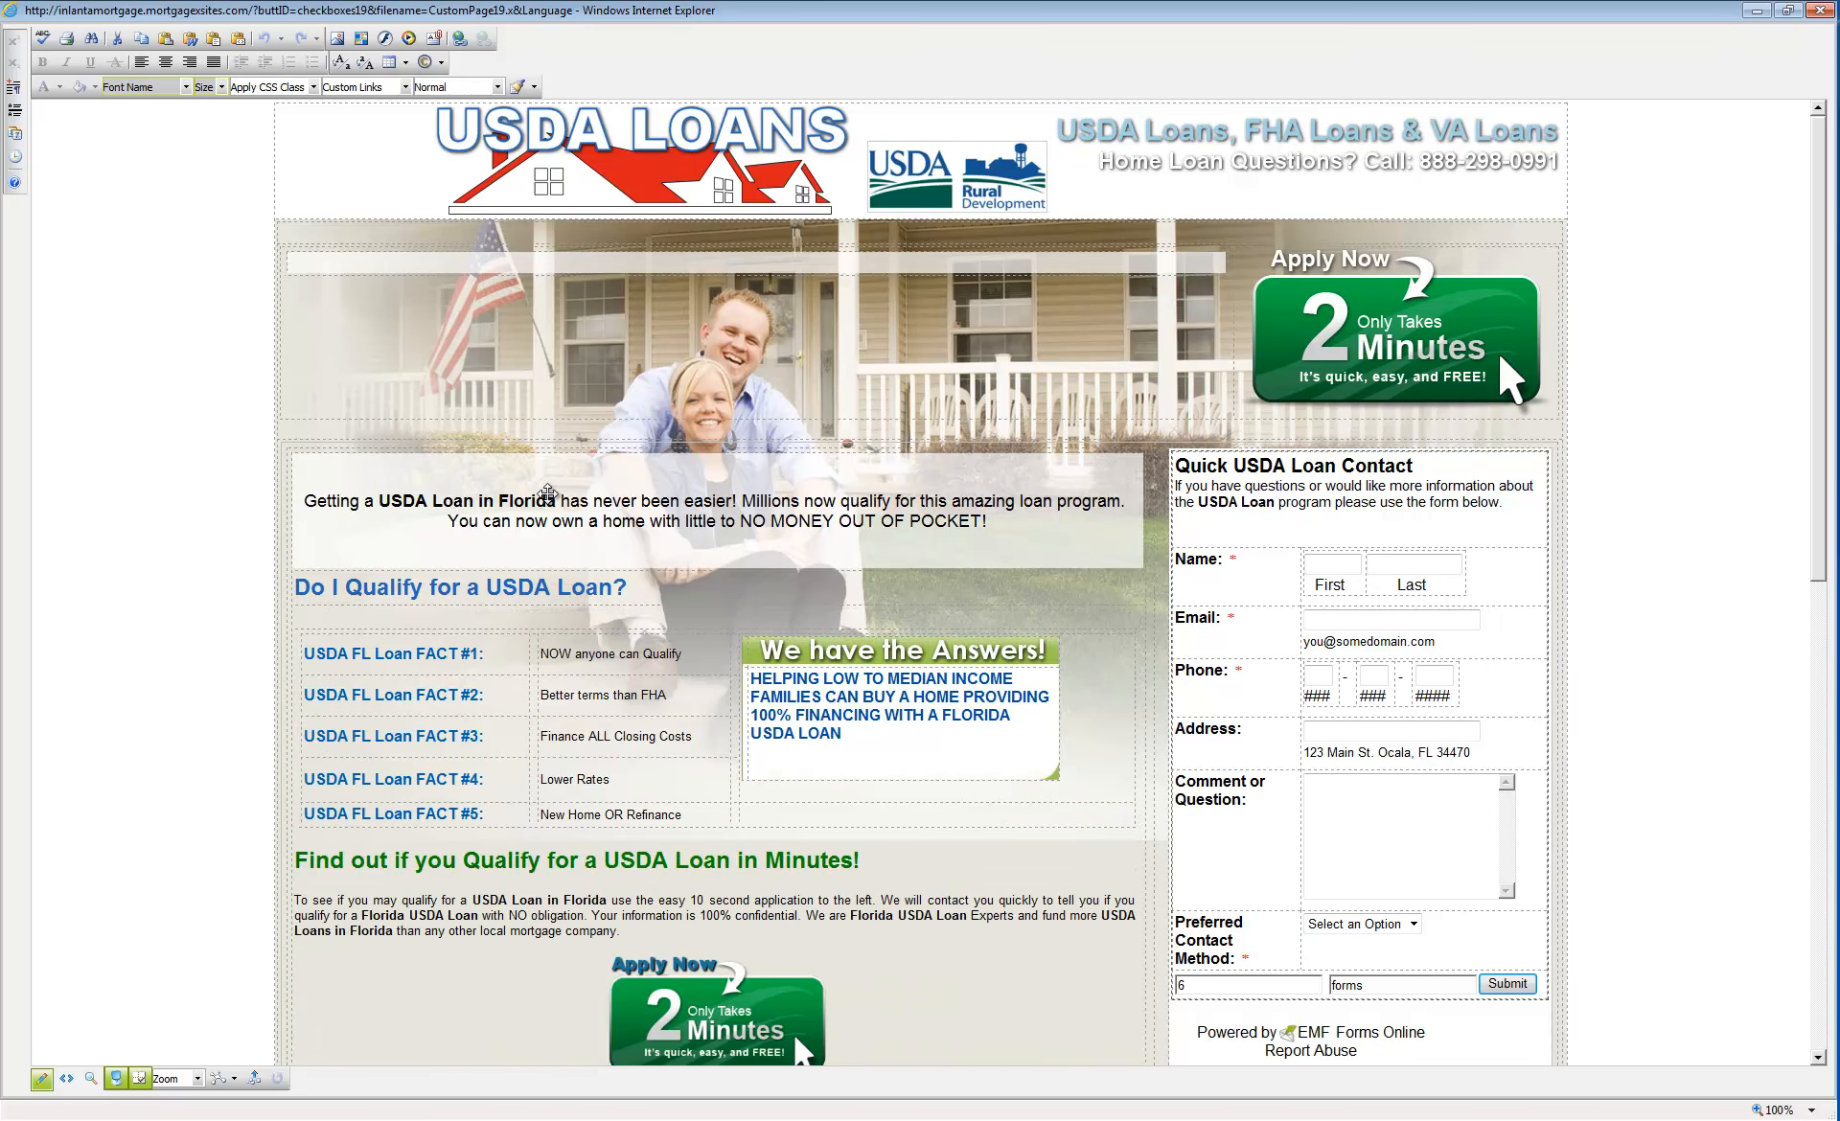
{"action": "left_click", "coordinate": [548, 493]}
{"action": "key", "text": "Delete"}
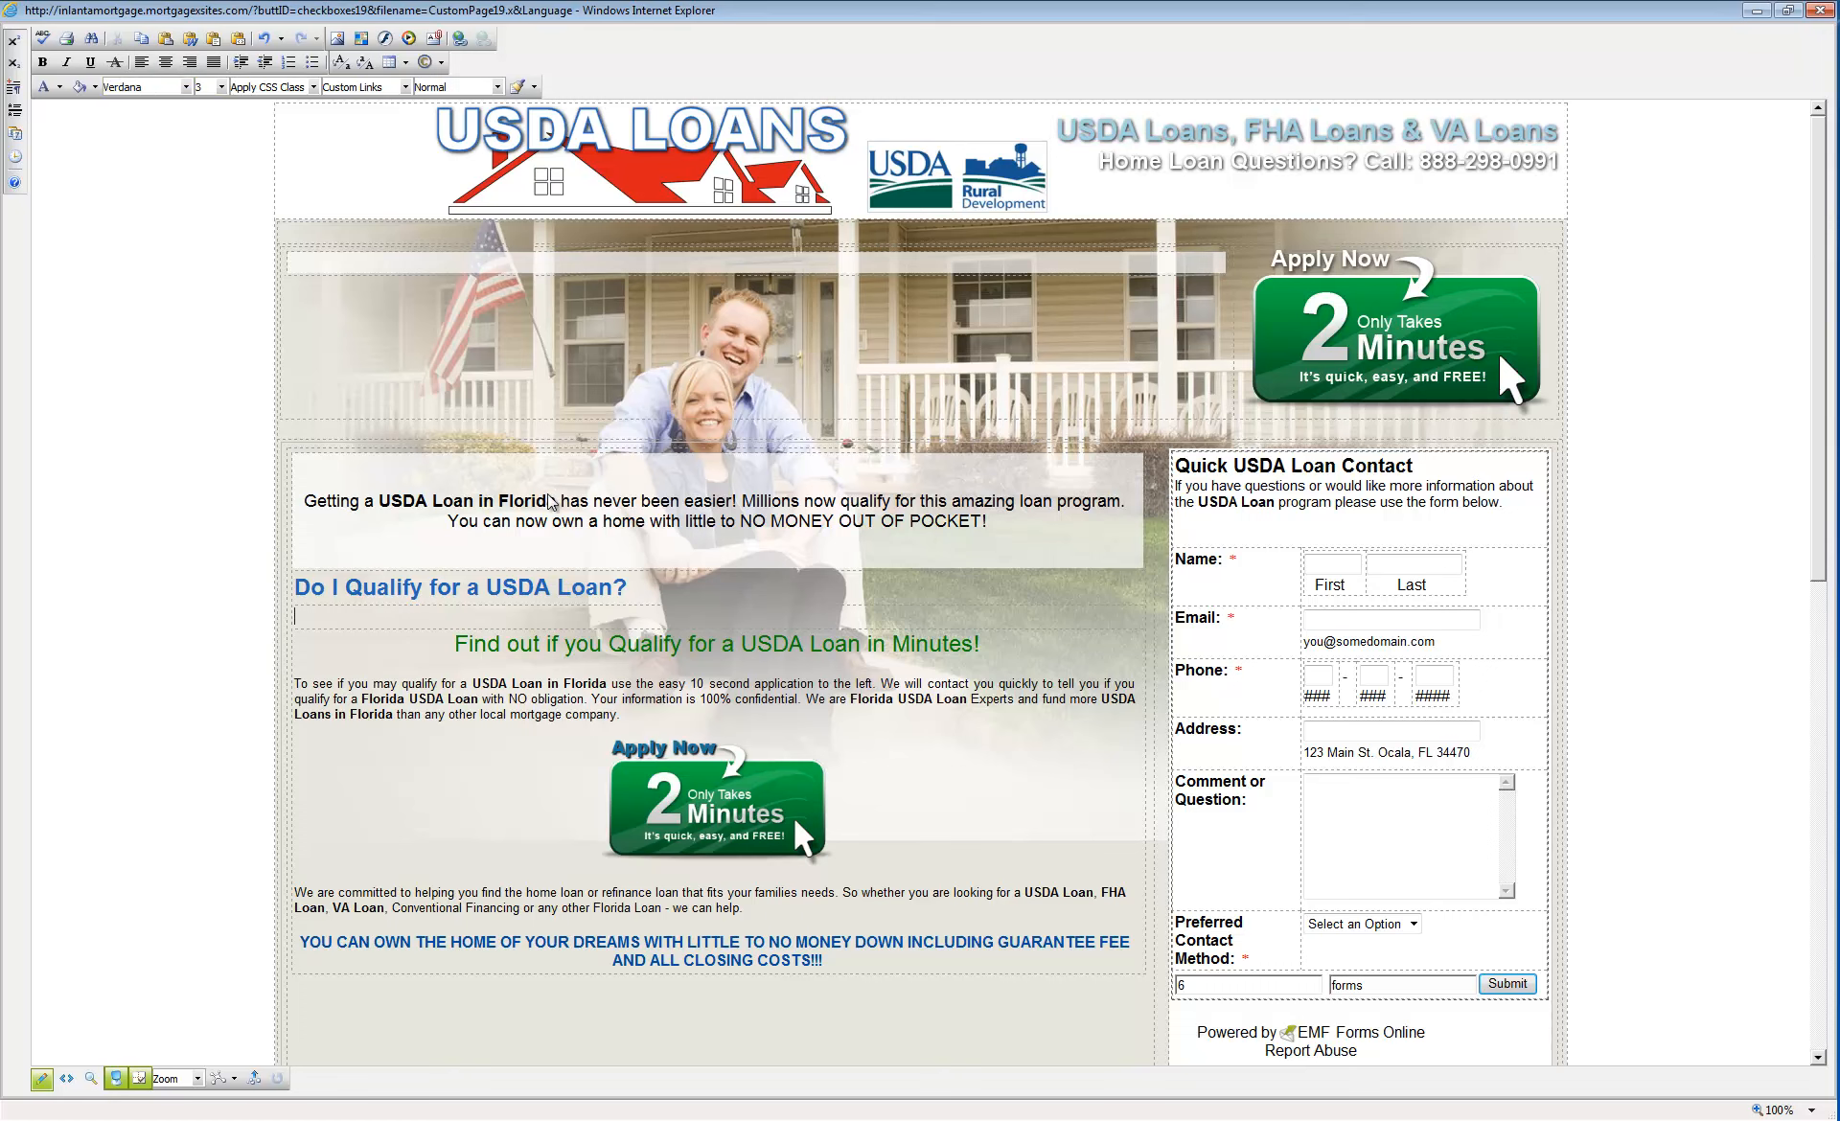
- Switch to Firefox and copy the USDA Loans article body, leaving out its title and author line
{"action": "key", "text": "alt+Tab"}
{"action": "left_click", "coordinate": [548, 495]}
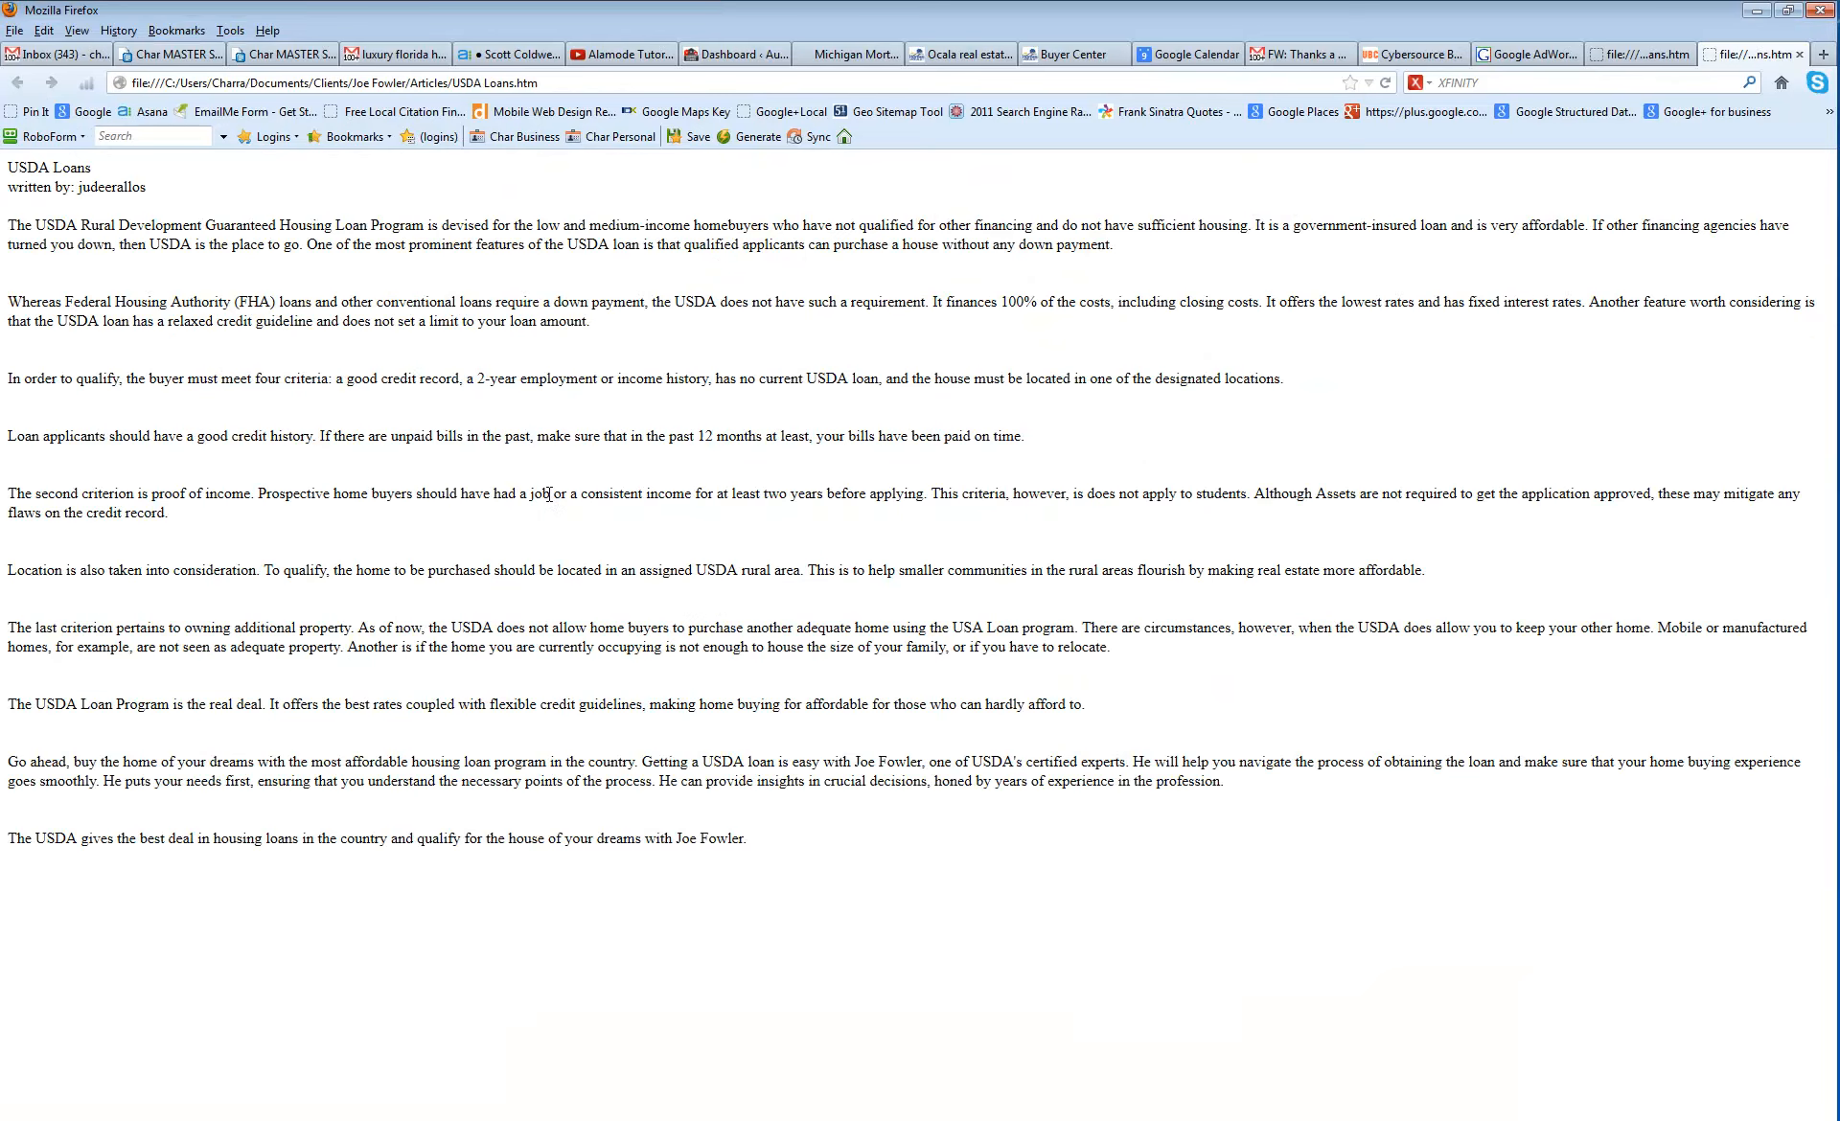
{"action": "mouse_move", "coordinate": [7, 225]}
{"action": "left_mouse_down"}
{"action": "mouse_move", "coordinate": [58, 244]}
{"action": "mouse_move", "coordinate": [575, 666]}
{"action": "mouse_move", "coordinate": [746, 845]}
{"action": "left_mouse_up"}
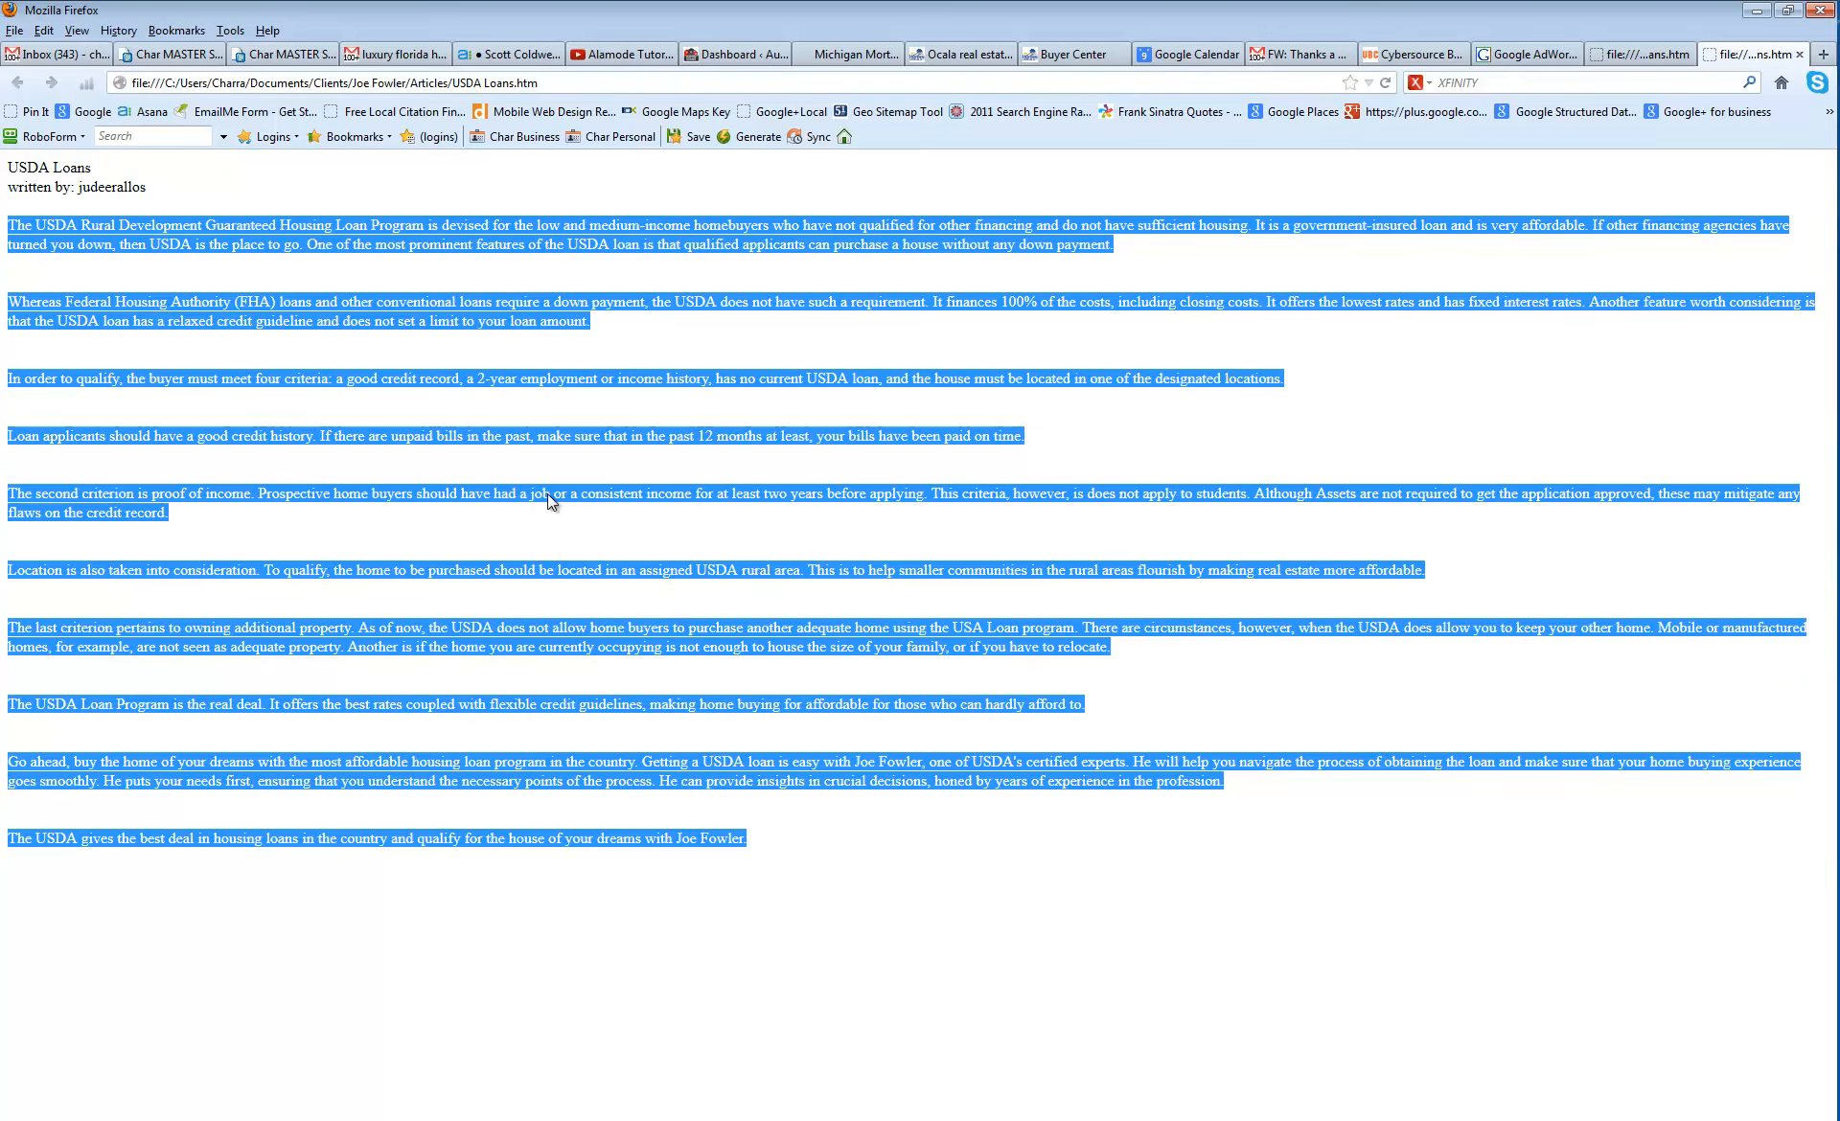
{"action": "right_click", "coordinate": [728, 845]}
{"action": "left_click", "coordinate": [767, 858]}
- Paste the article below the "Do I Qualify for a USDA Loan?" heading on the custom page, allowing clipboard access
{"action": "key", "text": "alt+Tab"}
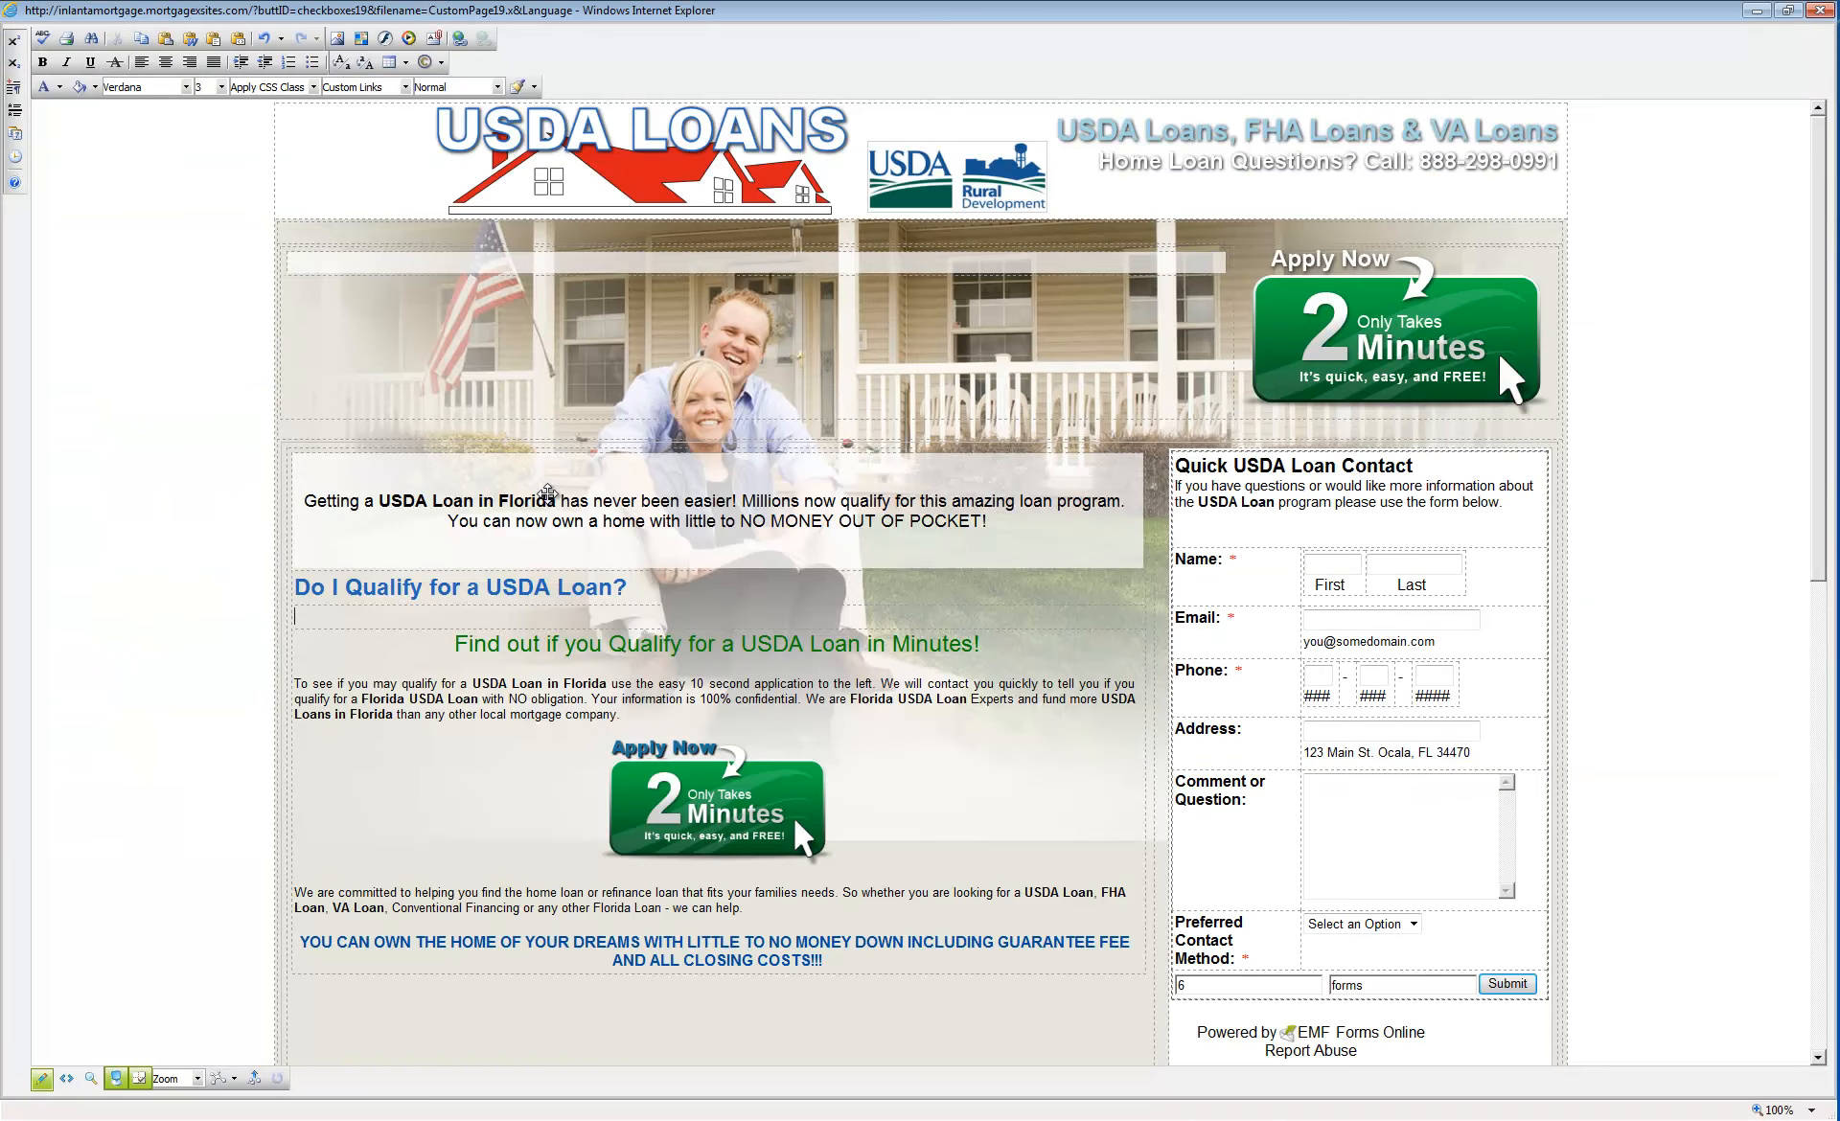
{"action": "key", "text": "ctrl+v"}
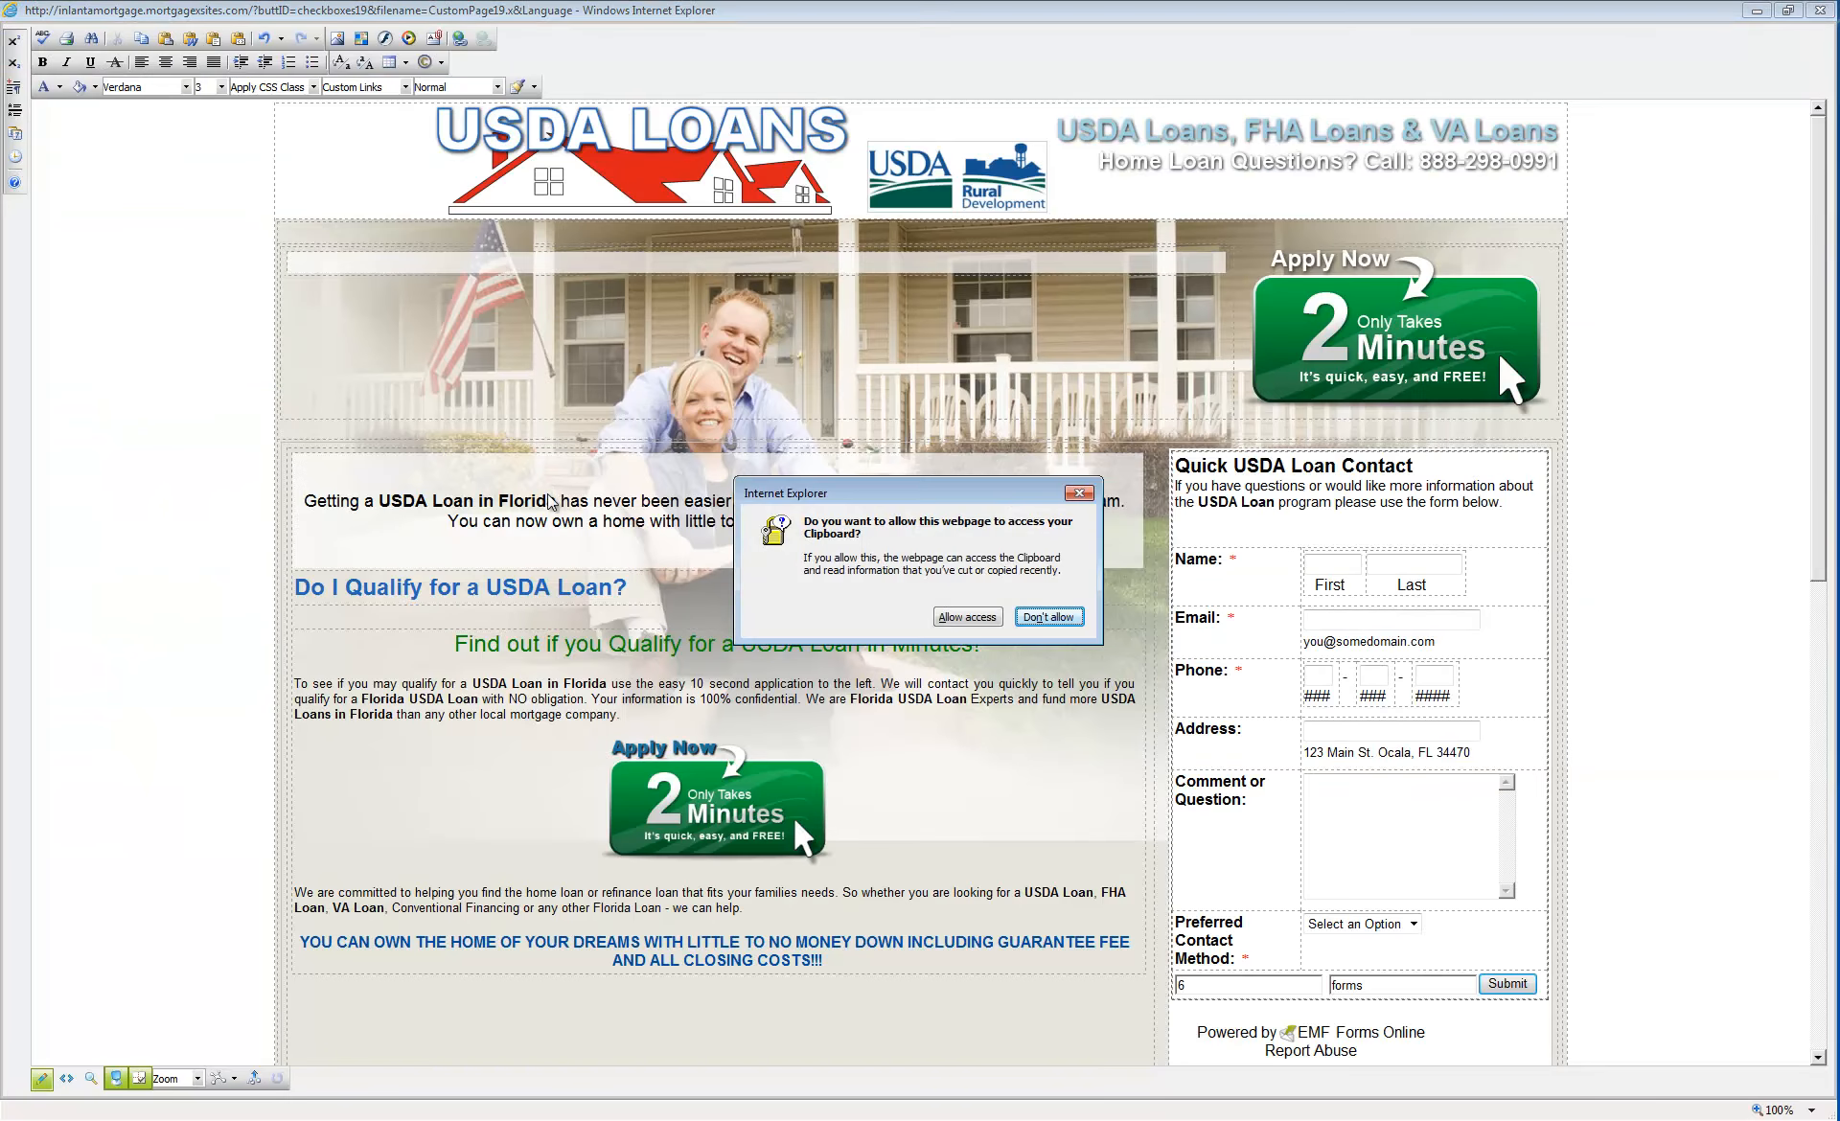
{"action": "key", "text": "Left"}
{"action": "key", "text": "Return"}
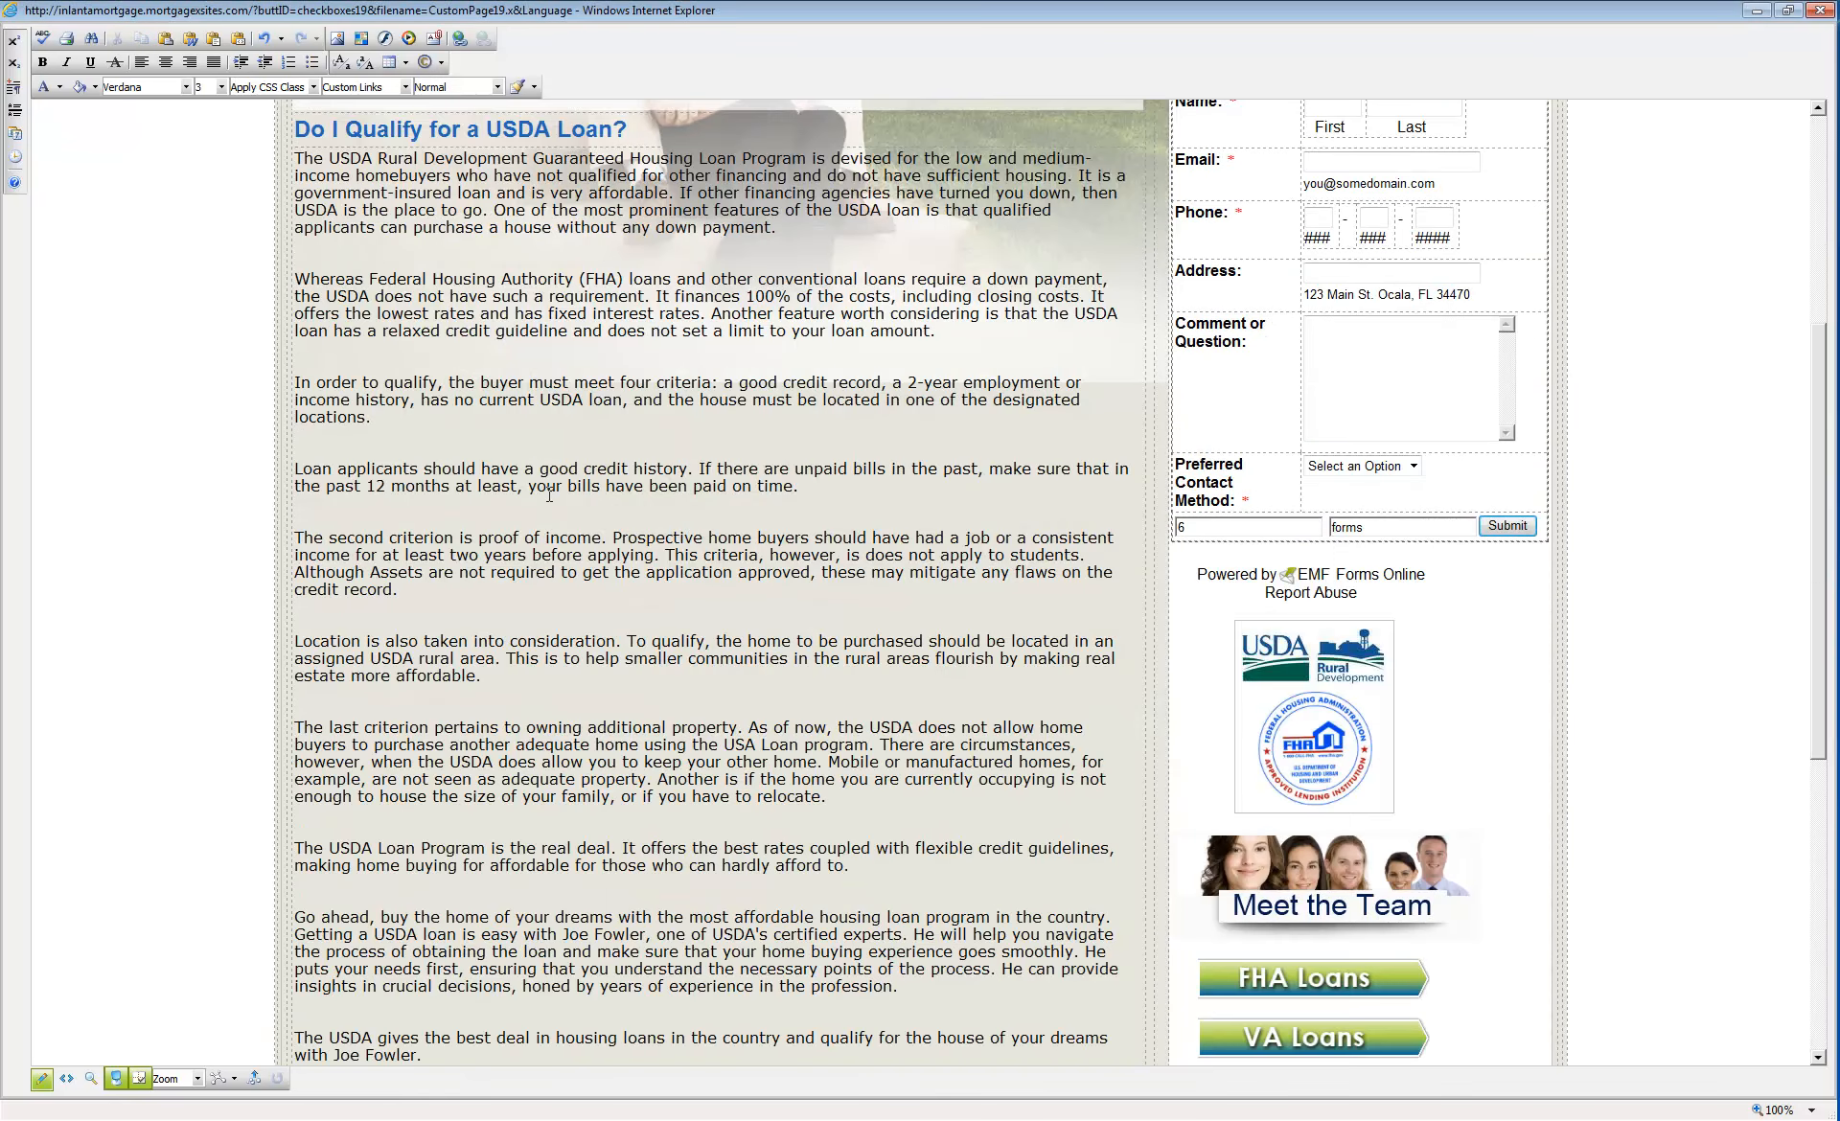
- Set all of the pasted article text to Arial, size 2
{"action": "key", "text": "ctrl+shift+Up"}
{"action": "key", "text": "ctrl+shift+Up"}
{"action": "key", "text": "ctrl+shift+Up"}
{"action": "key", "text": "ctrl+shift+Up"}
{"action": "key", "text": "ctrl+shift+Up"}
{"action": "key", "text": "ctrl+shift+Up"}
{"action": "key", "text": "ctrl+shift+Up"}
{"action": "key", "text": "ctrl+shift+Up"}
{"action": "key", "text": "ctrl+shift+Up"}
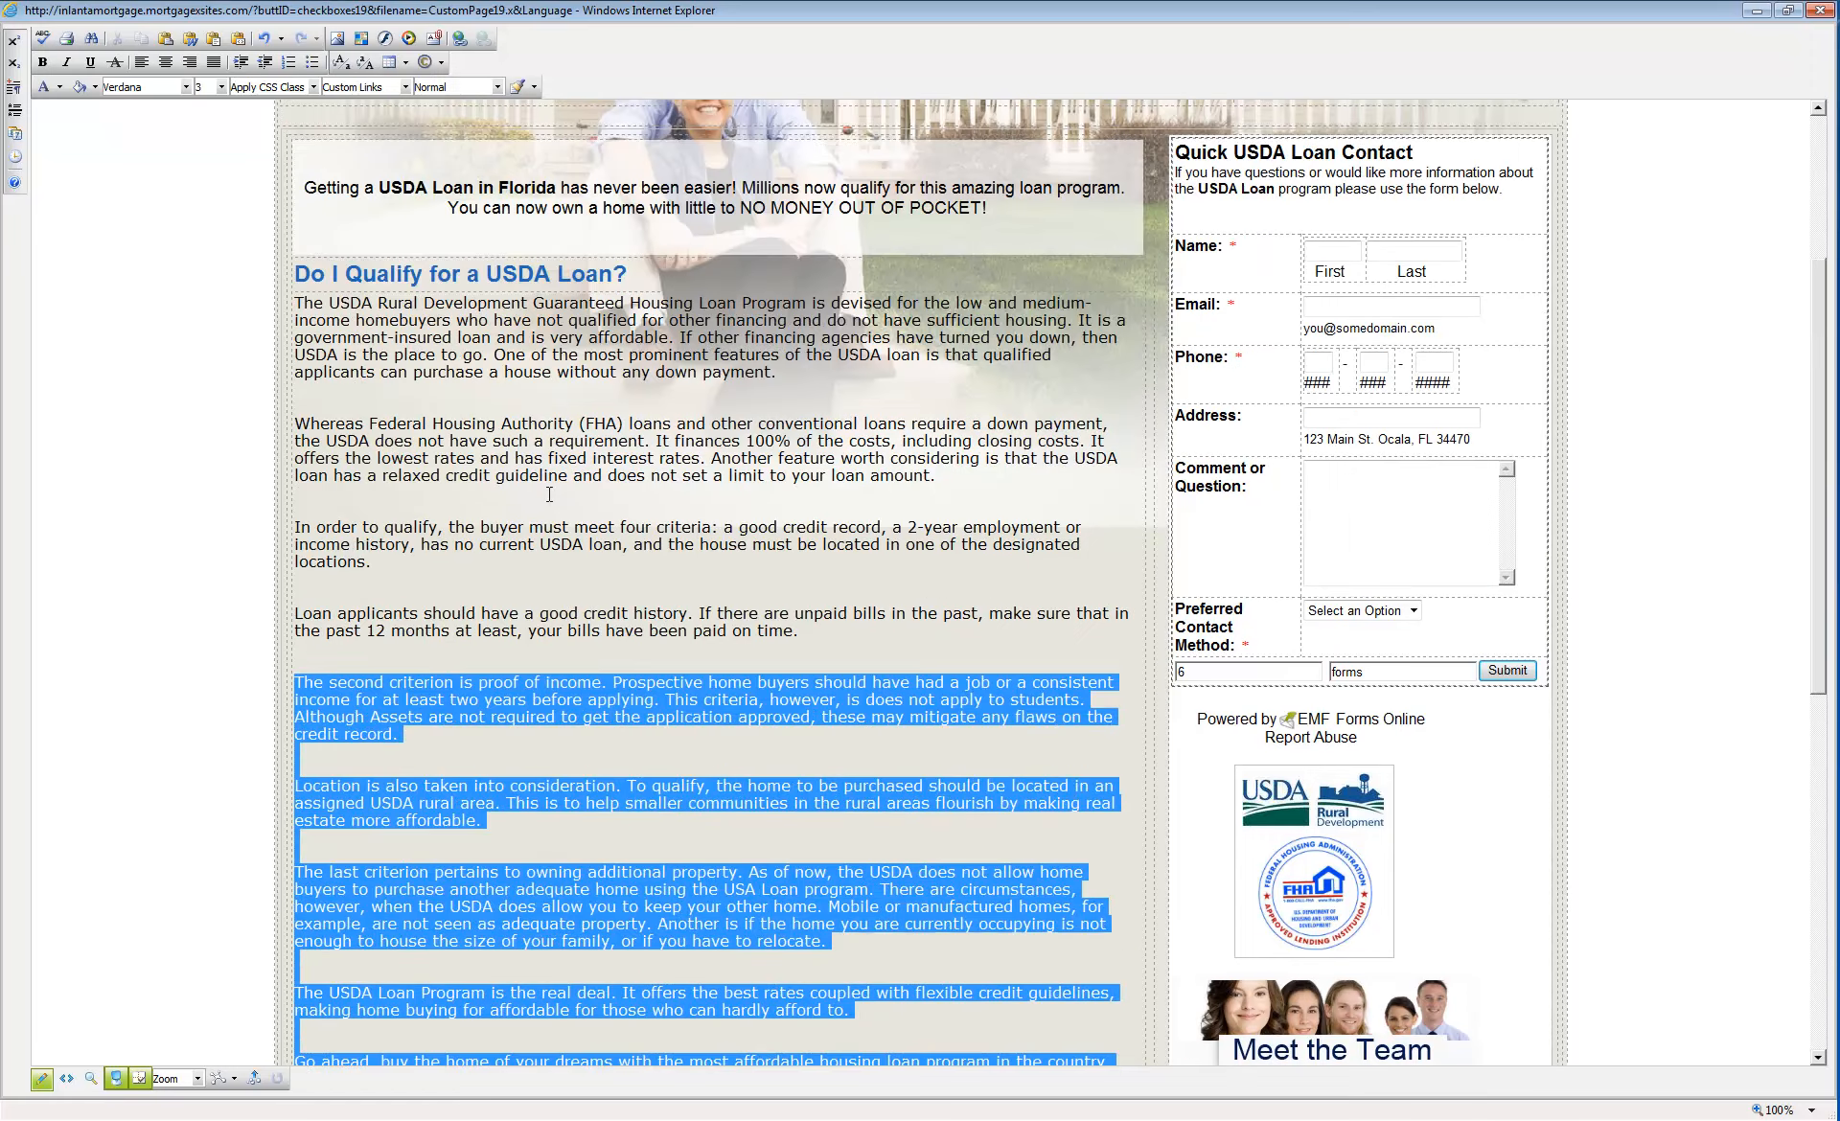
{"action": "key", "text": "ctrl+shift+Up"}
{"action": "key", "text": "ctrl+shift+Up"}
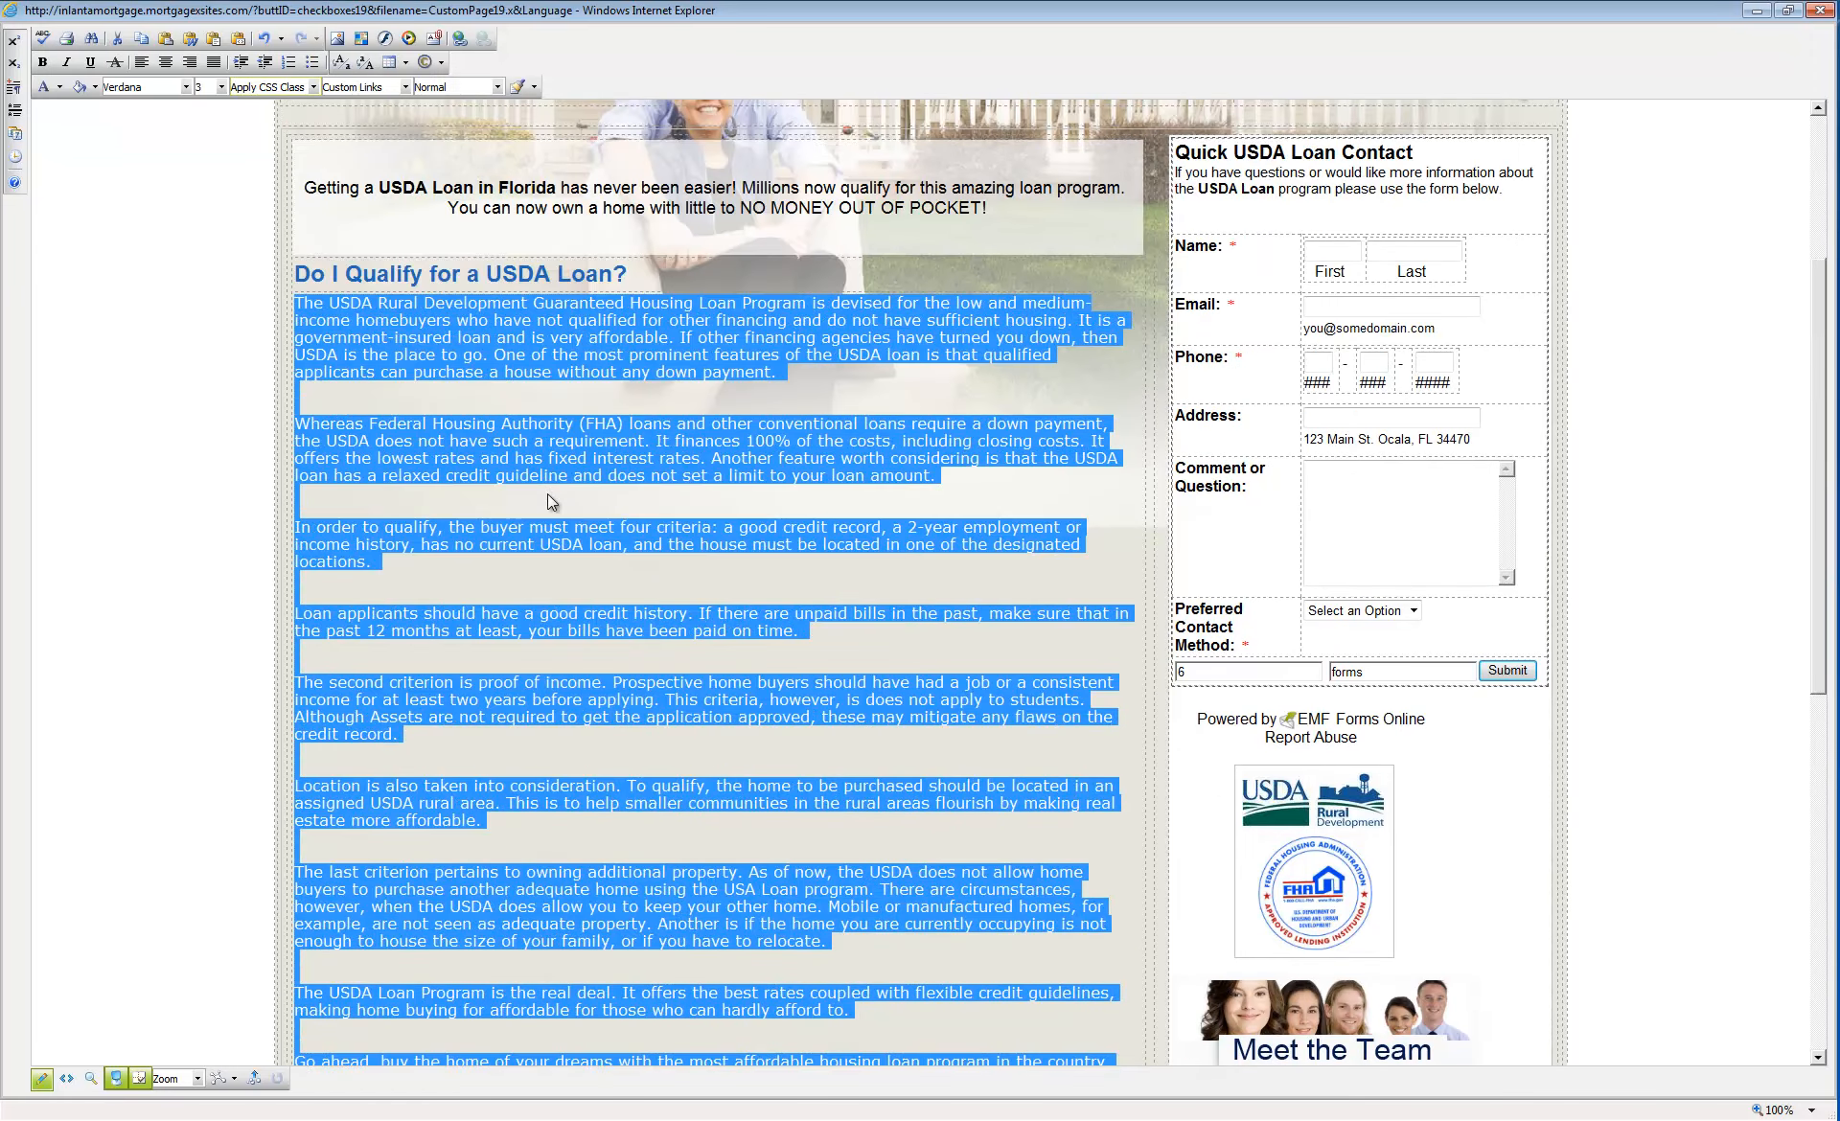
{"action": "left_click", "coordinate": [186, 87]}
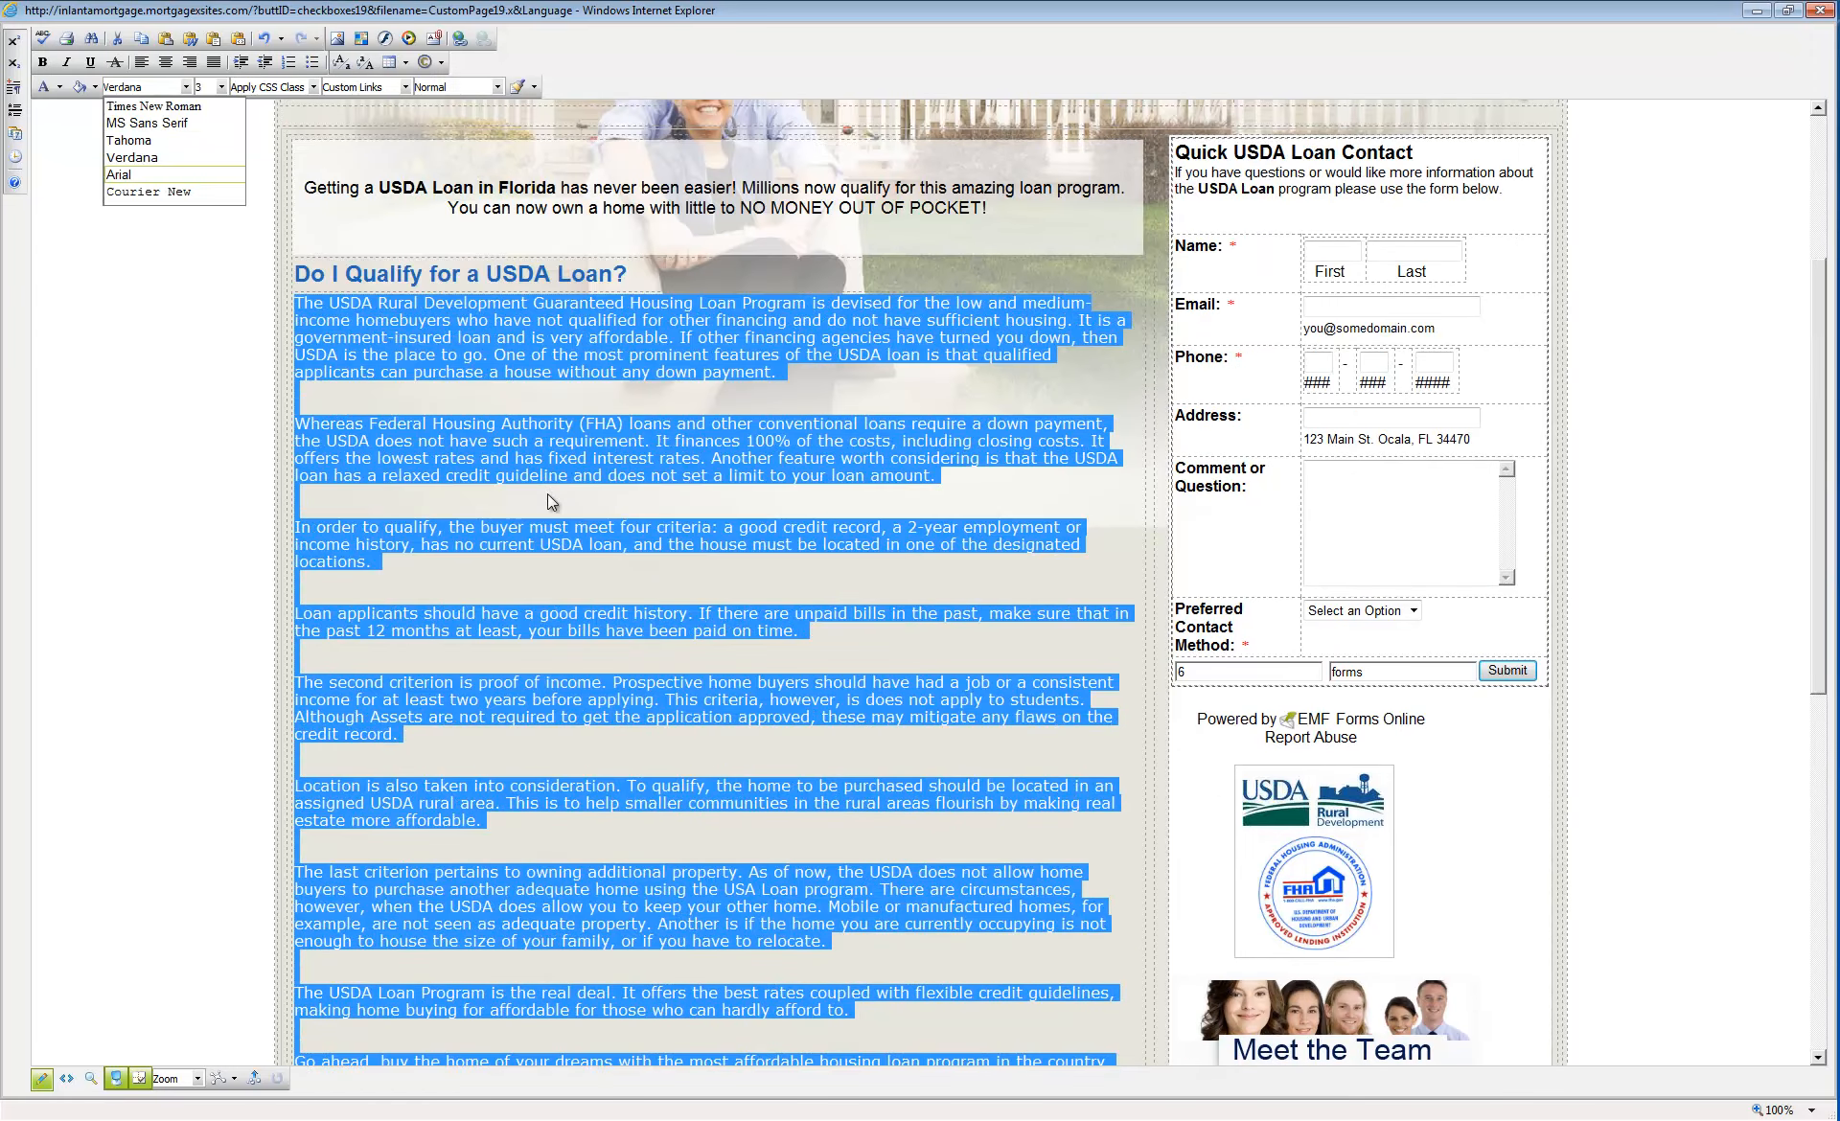
{"action": "left_click", "coordinate": [129, 174]}
{"action": "left_click", "coordinate": [222, 87]}
{"action": "left_click", "coordinate": [206, 119]}
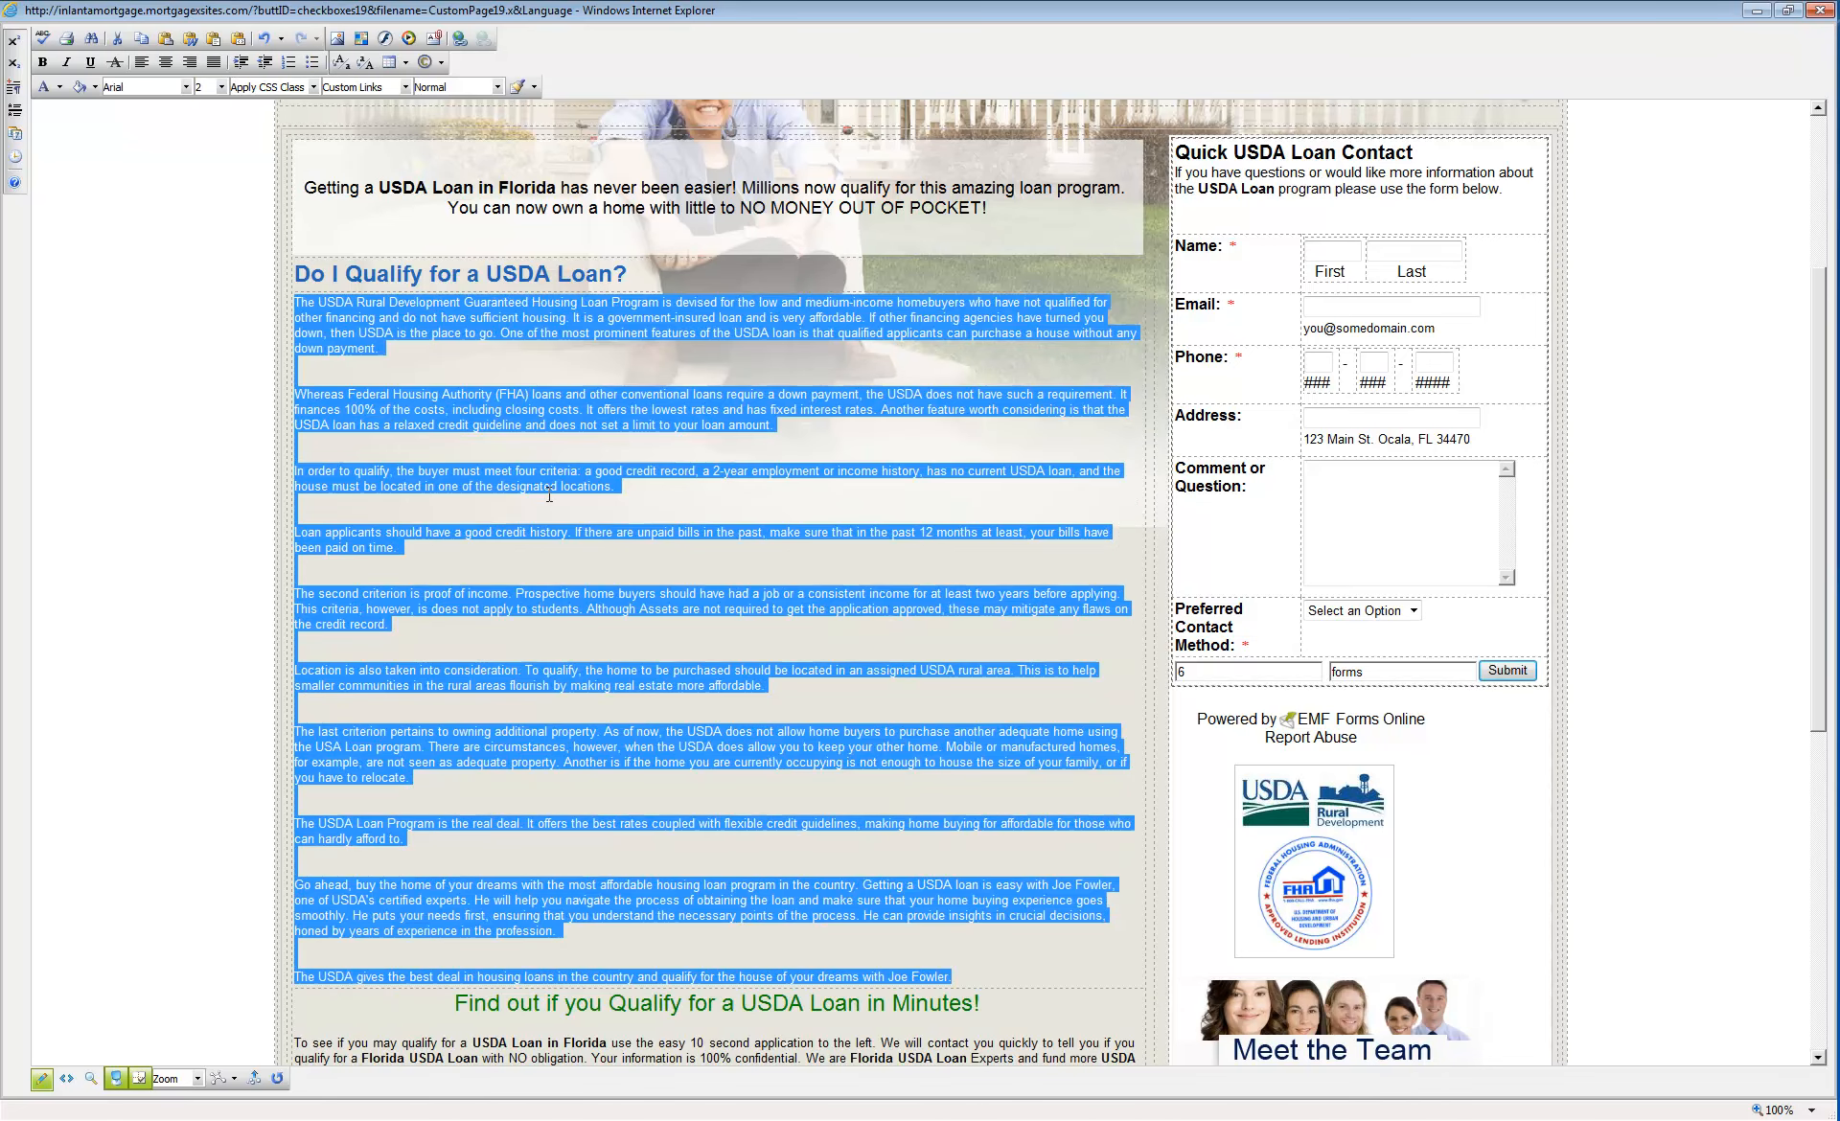
- Reduce the gaps between the first, second and third article paragraphs to single paragraph breaks
{"action": "left_click", "coordinate": [549, 496]}
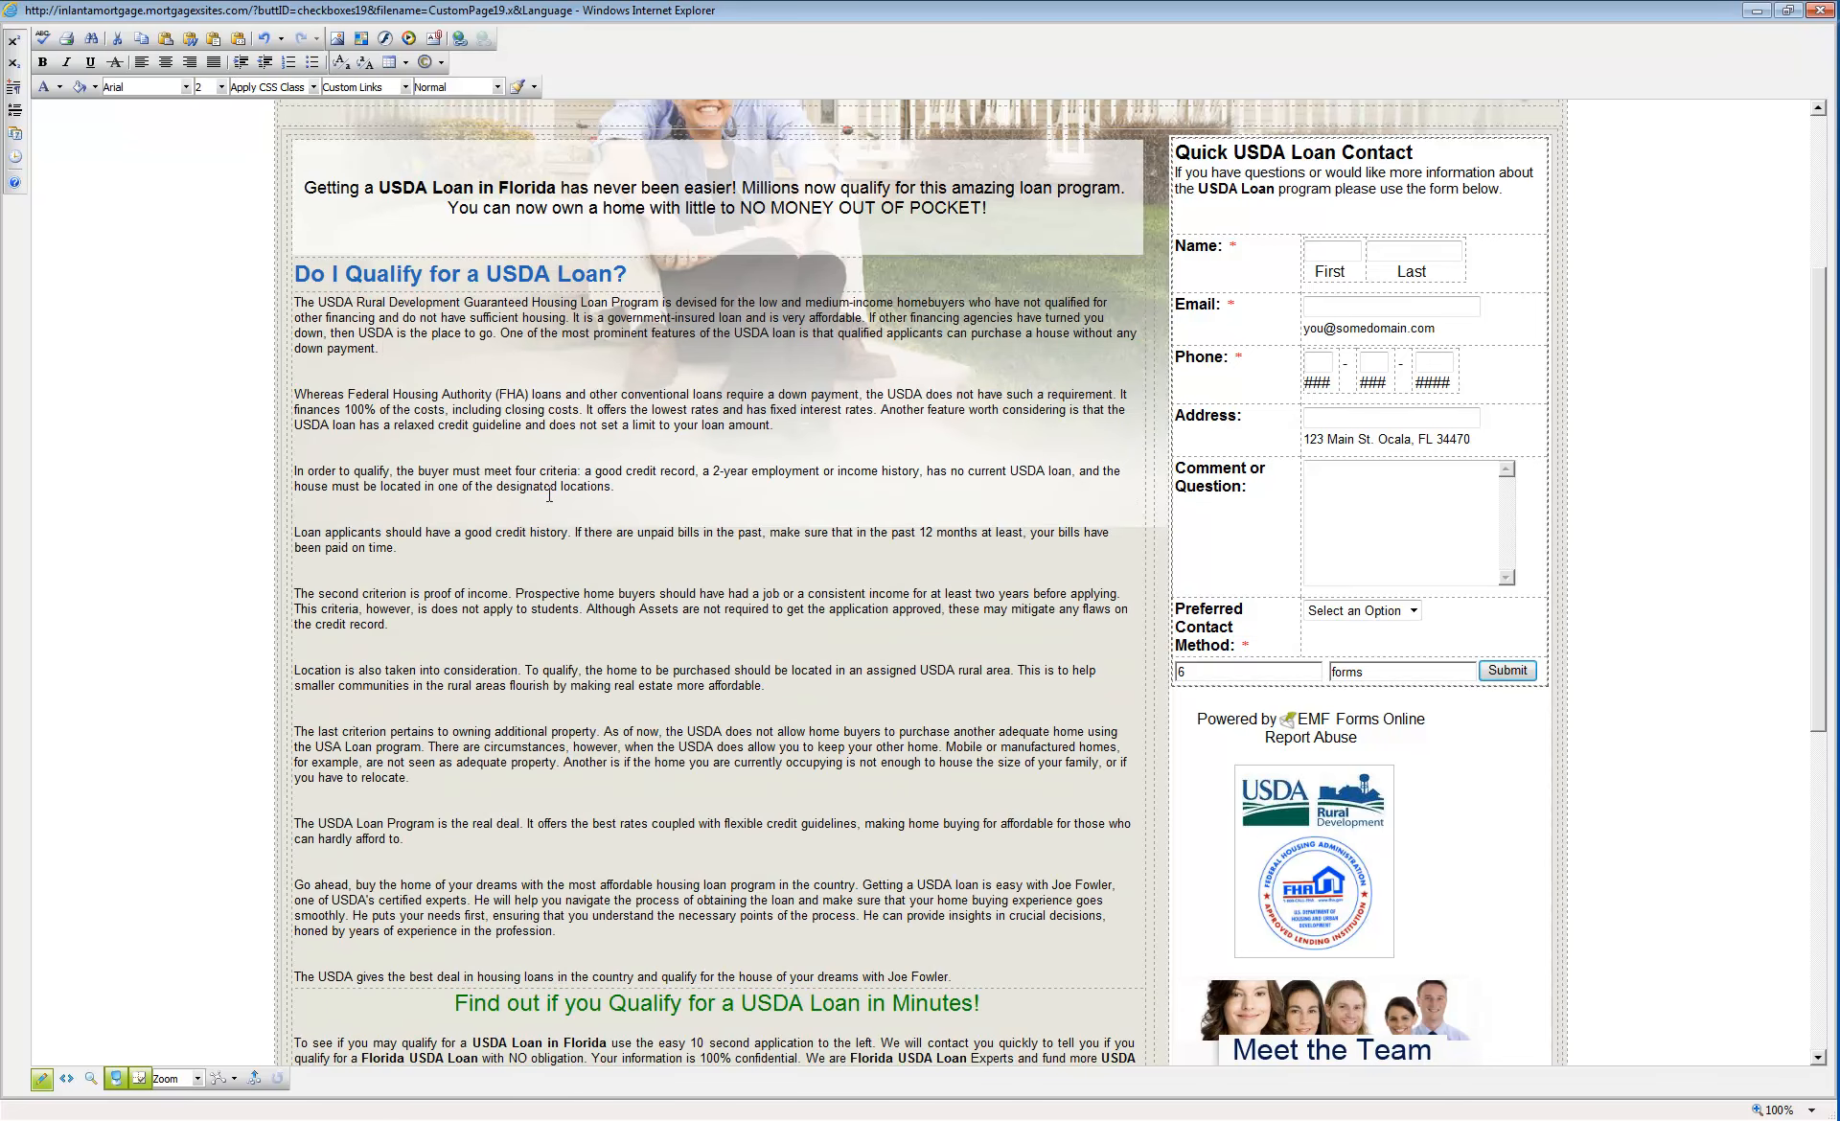
{"action": "key", "text": "Delete"}
{"action": "key", "text": "Delete"}
{"action": "key", "text": "Delete"}
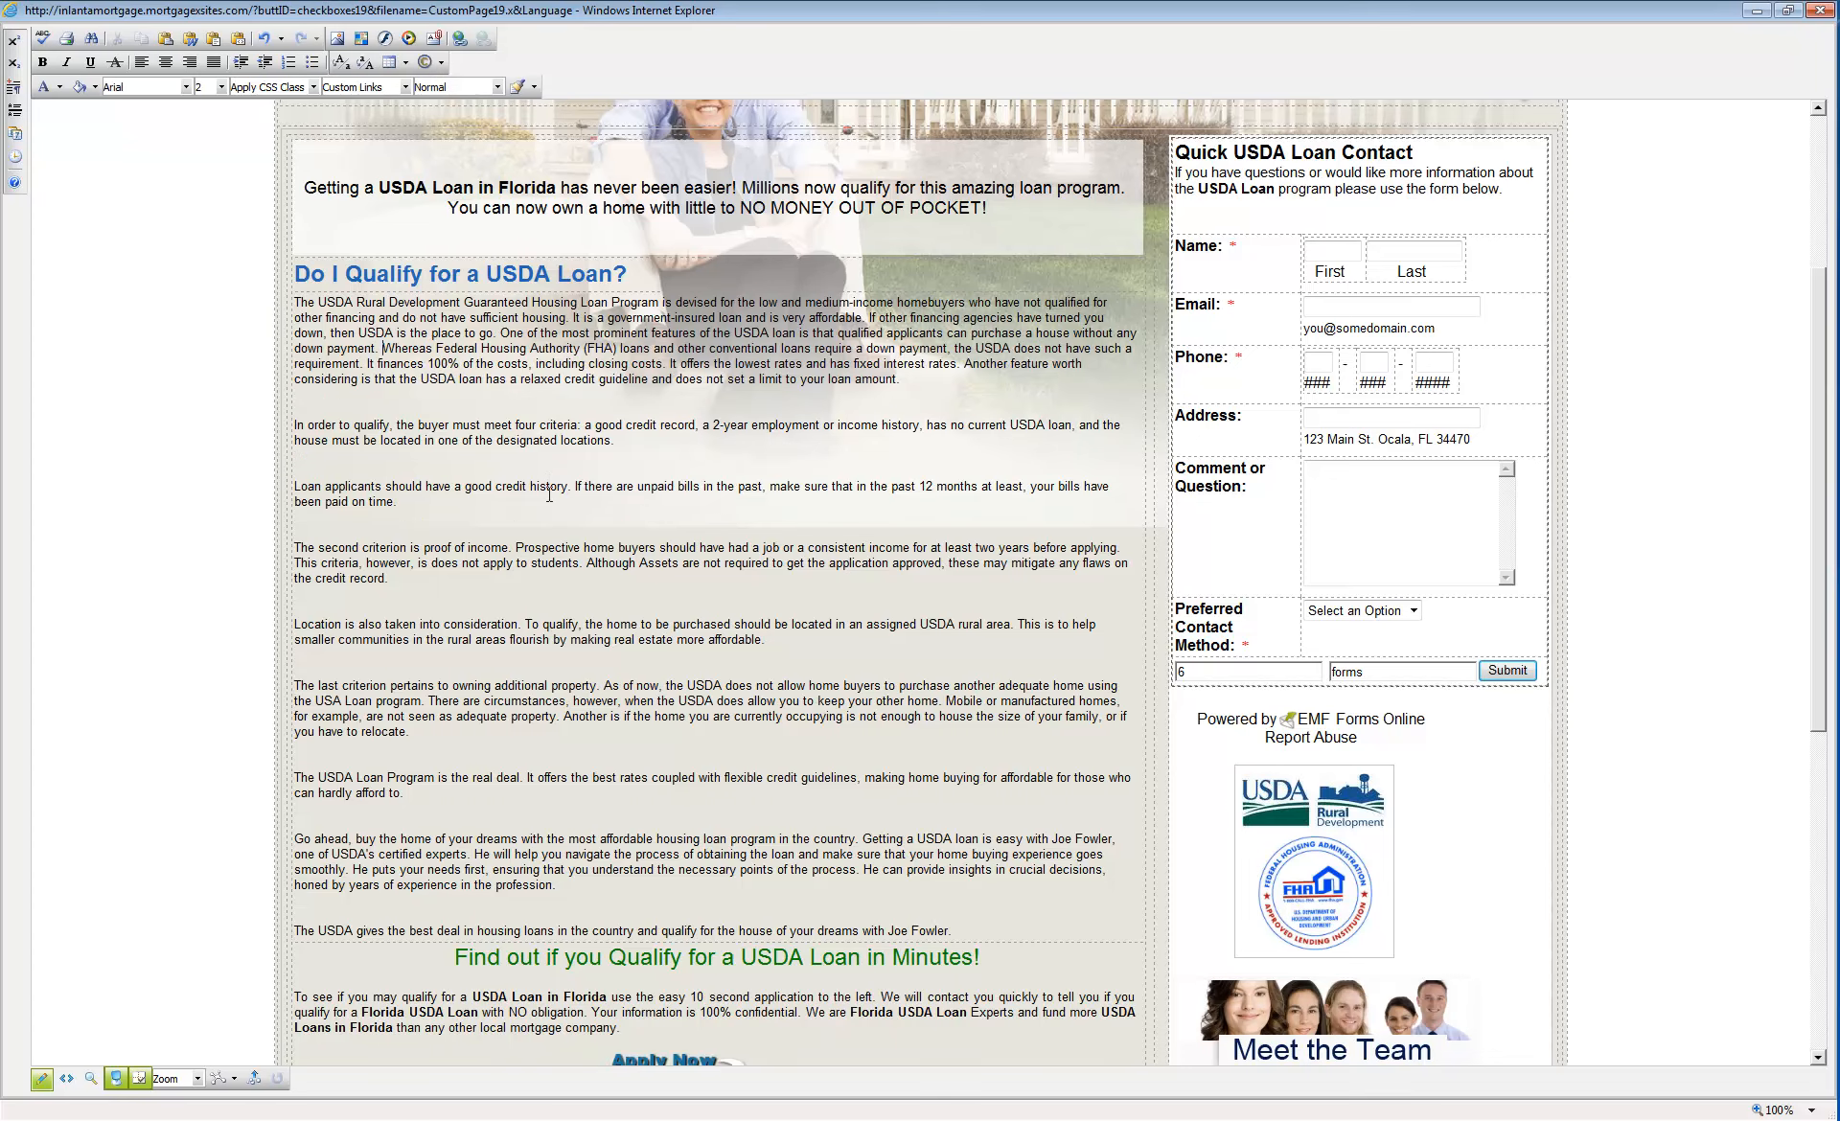
{"action": "key", "text": "Return"}
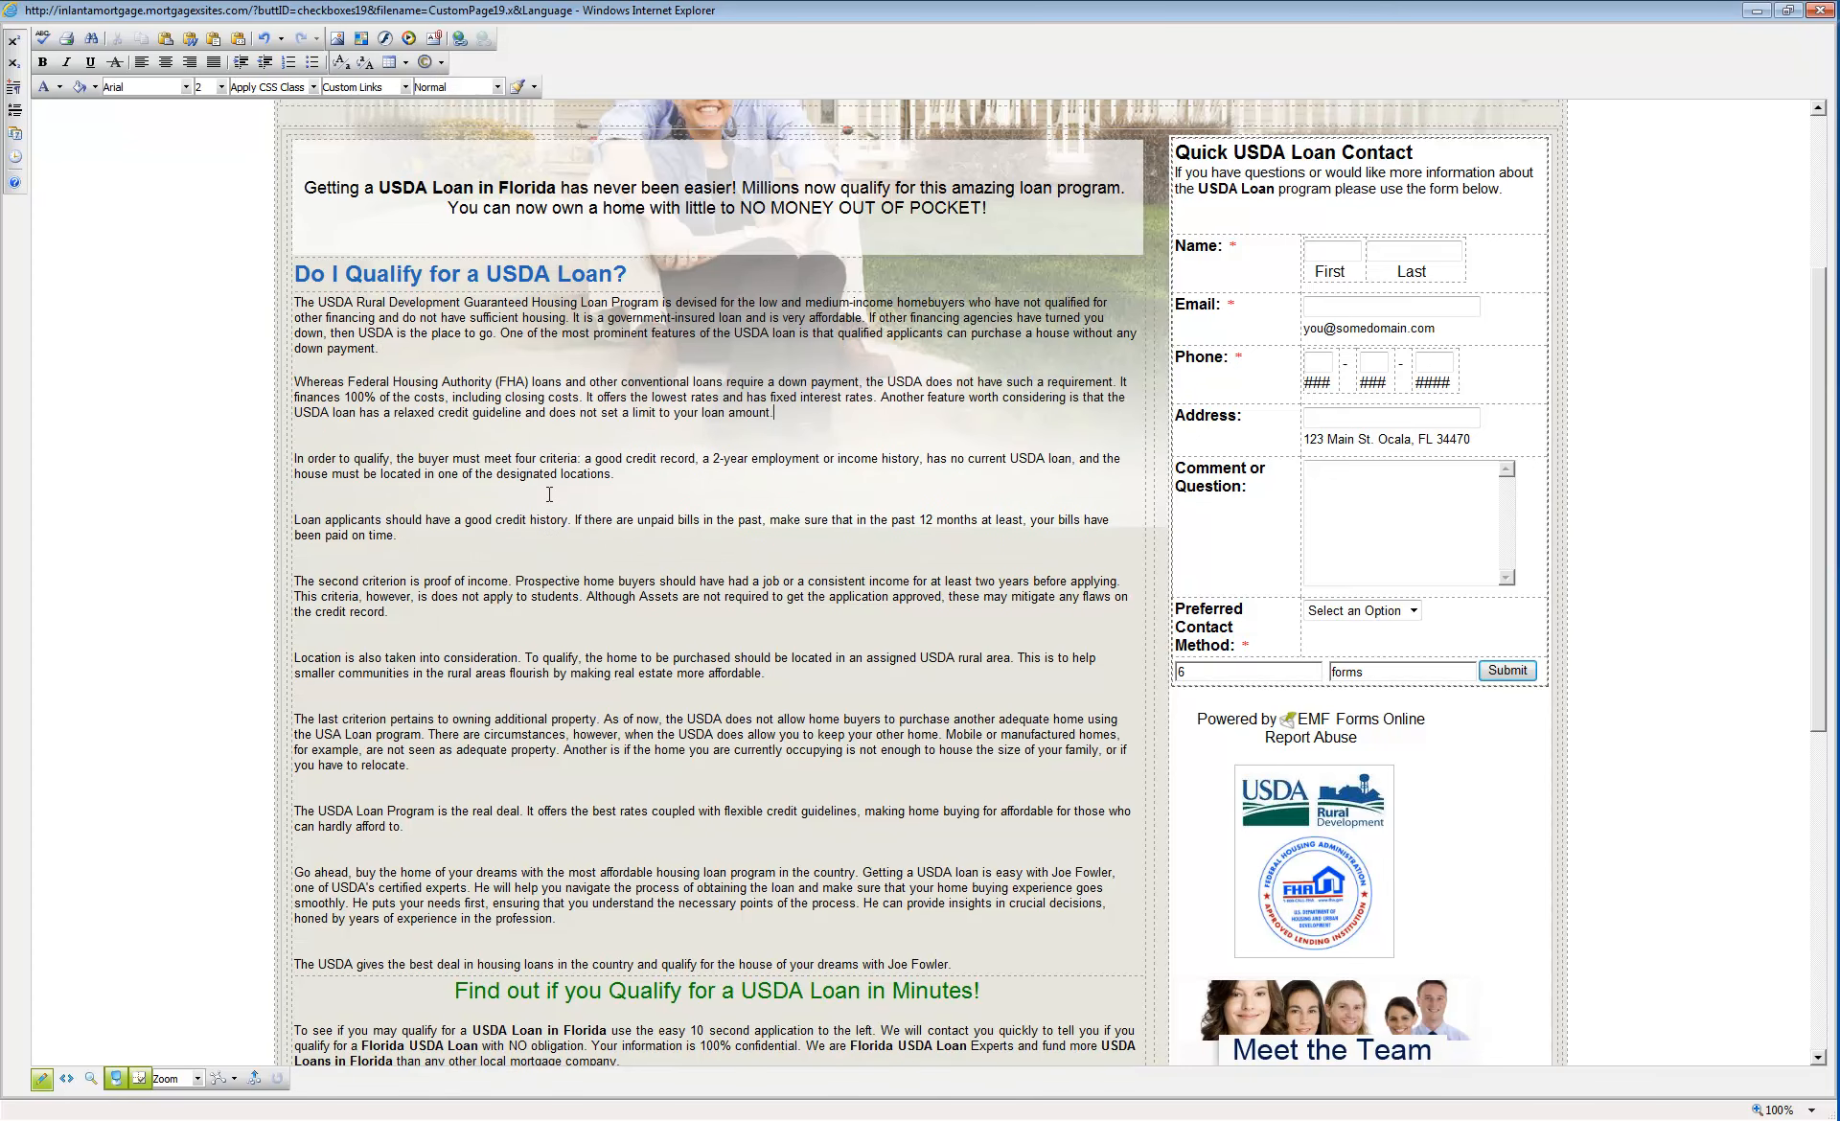
{"action": "key", "text": "Delete"}
{"action": "key", "text": "Delete"}
{"action": "key", "text": "Delete"}
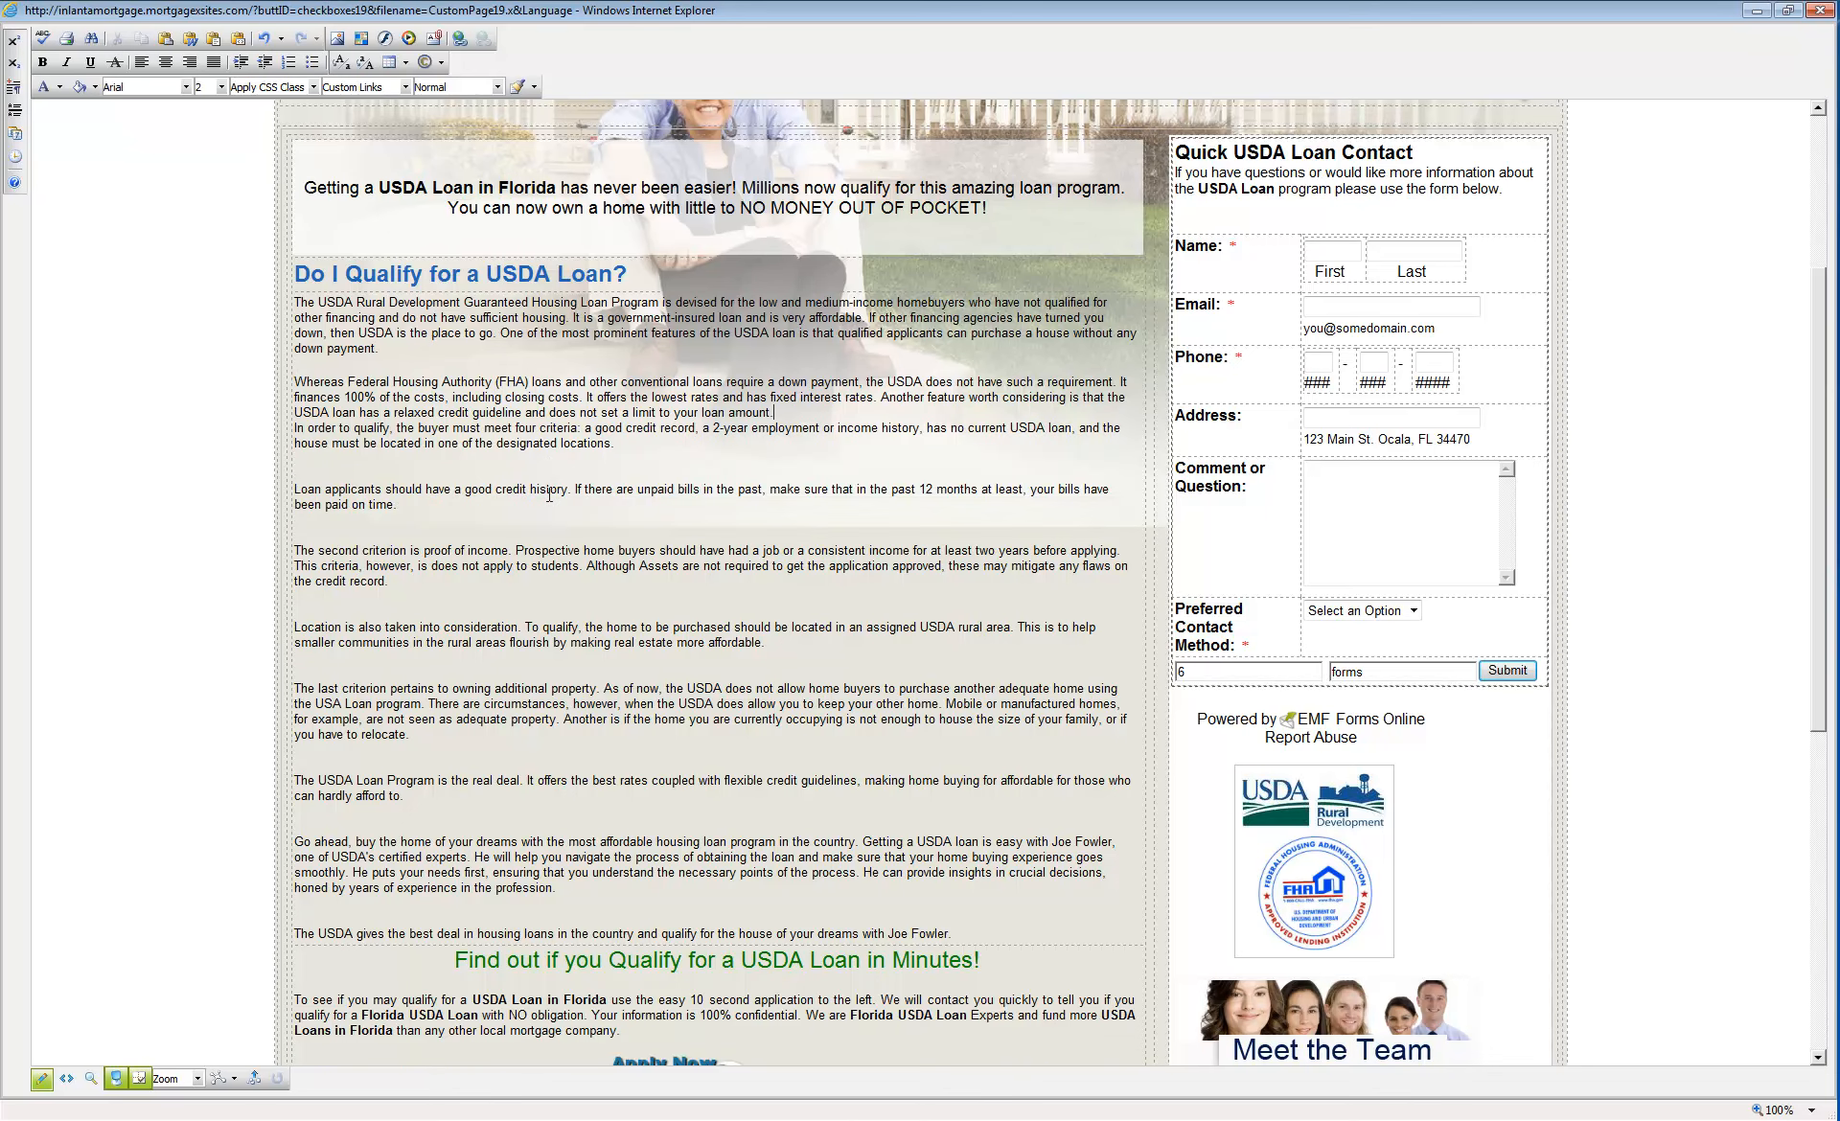
{"action": "key", "text": "Return"}
- Reduce the gaps before the "Loan applicants" and "The second criterion" paragraphs to single paragraph breaks
{"action": "key", "text": "Down"}
{"action": "key", "text": "Down"}
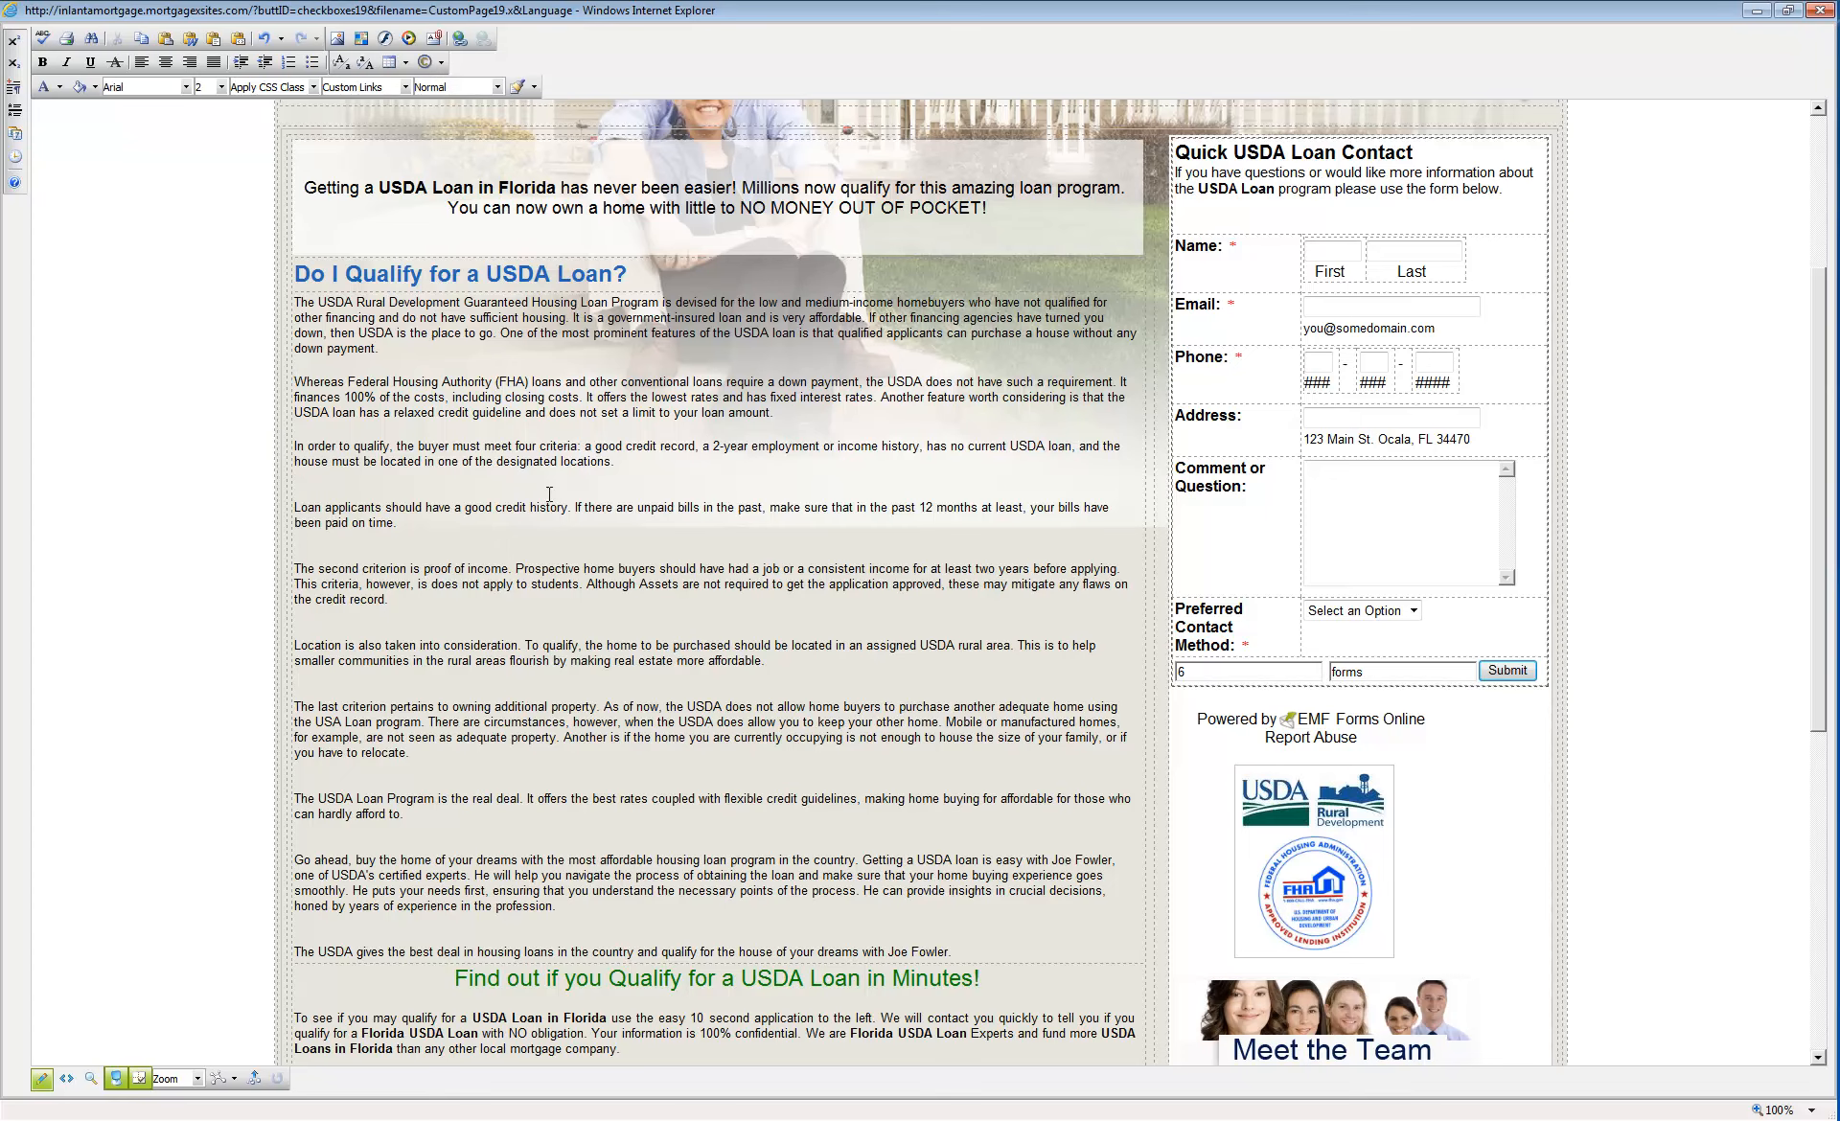
{"action": "key", "text": "Delete"}
{"action": "key", "text": "Delete"}
{"action": "key", "text": "Delete"}
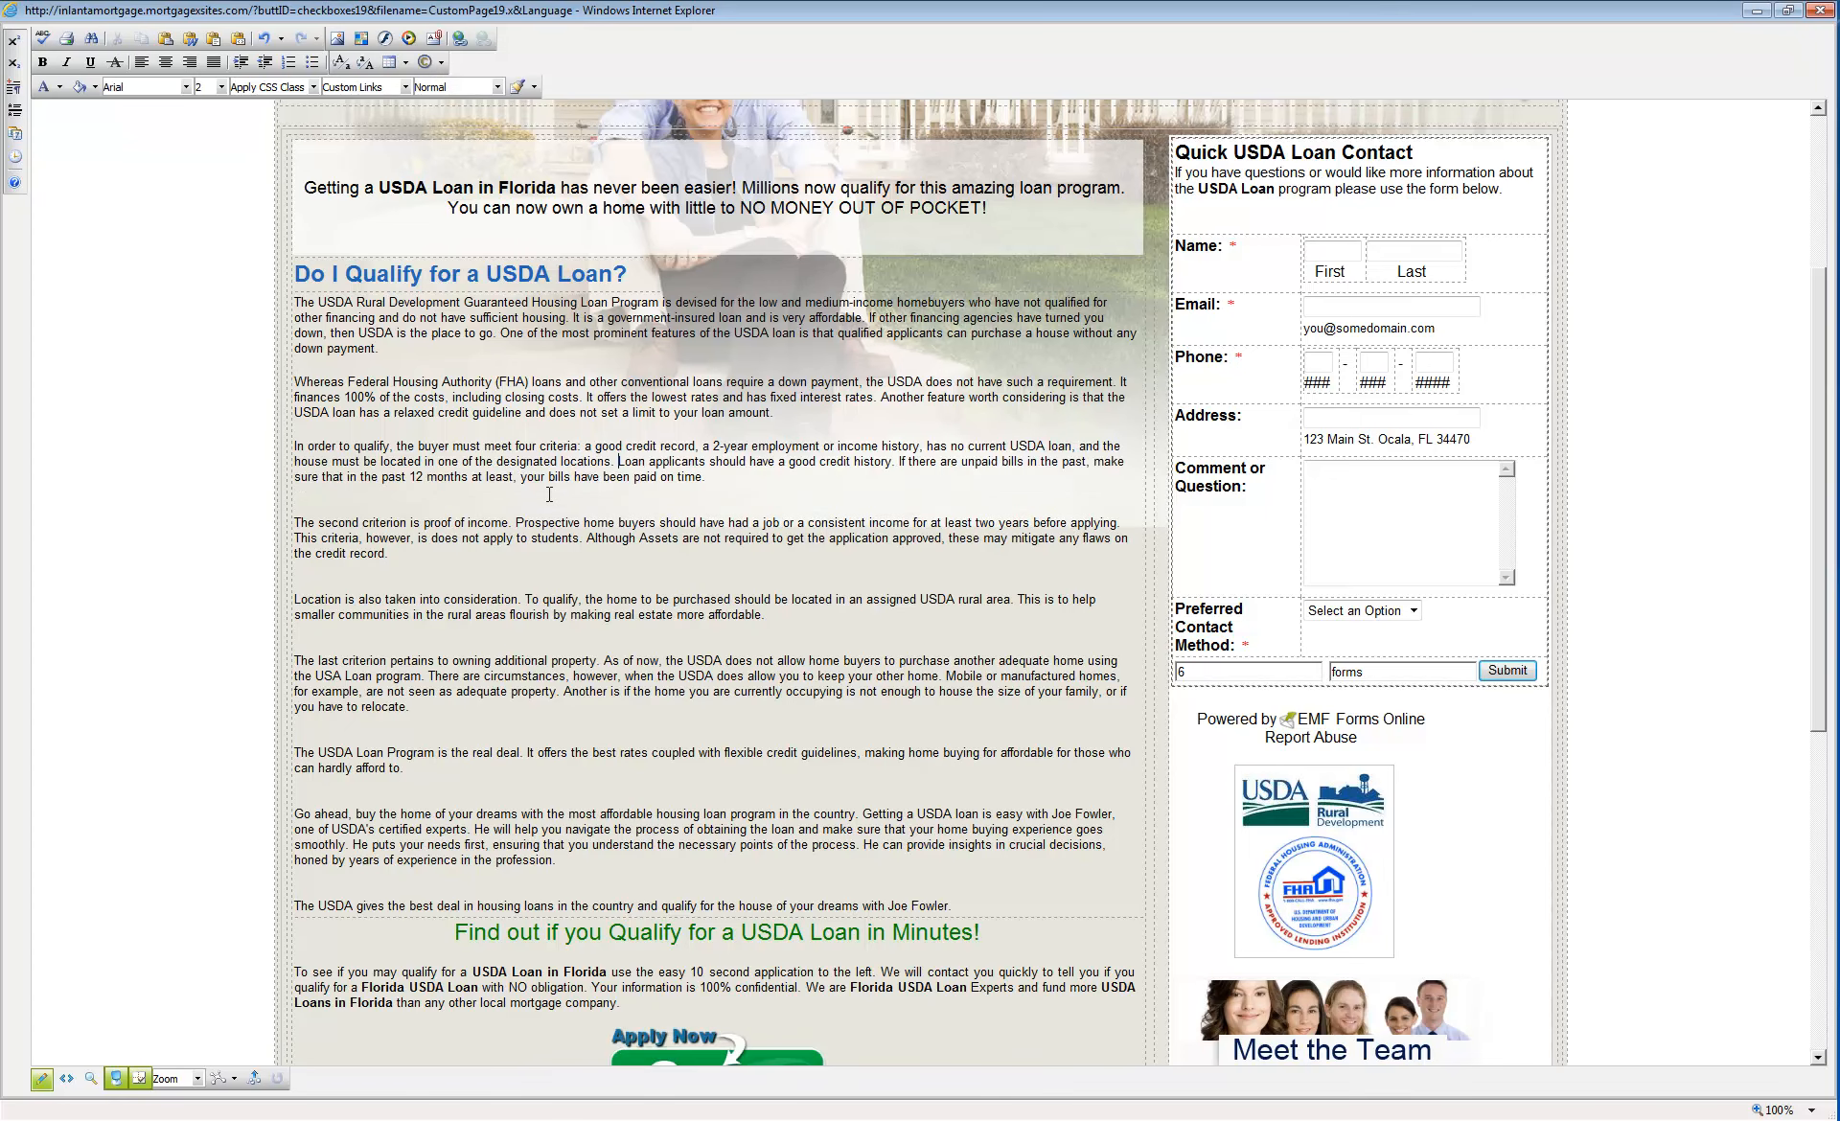
{"action": "key", "text": "Return"}
{"action": "key", "text": "Down"}
{"action": "key", "text": "Down"}
{"action": "key", "text": "Delete"}
{"action": "key", "text": "Delete"}
{"action": "key", "text": "BackSpace"}
{"action": "key", "text": "Return"}
- Reduce the gaps before the "Location is also taken into consideration" and "The last criterion" paragraphs to single paragraph breaks
{"action": "key", "text": "Down"}
{"action": "key", "text": "Down"}
{"action": "key", "text": "Down"}
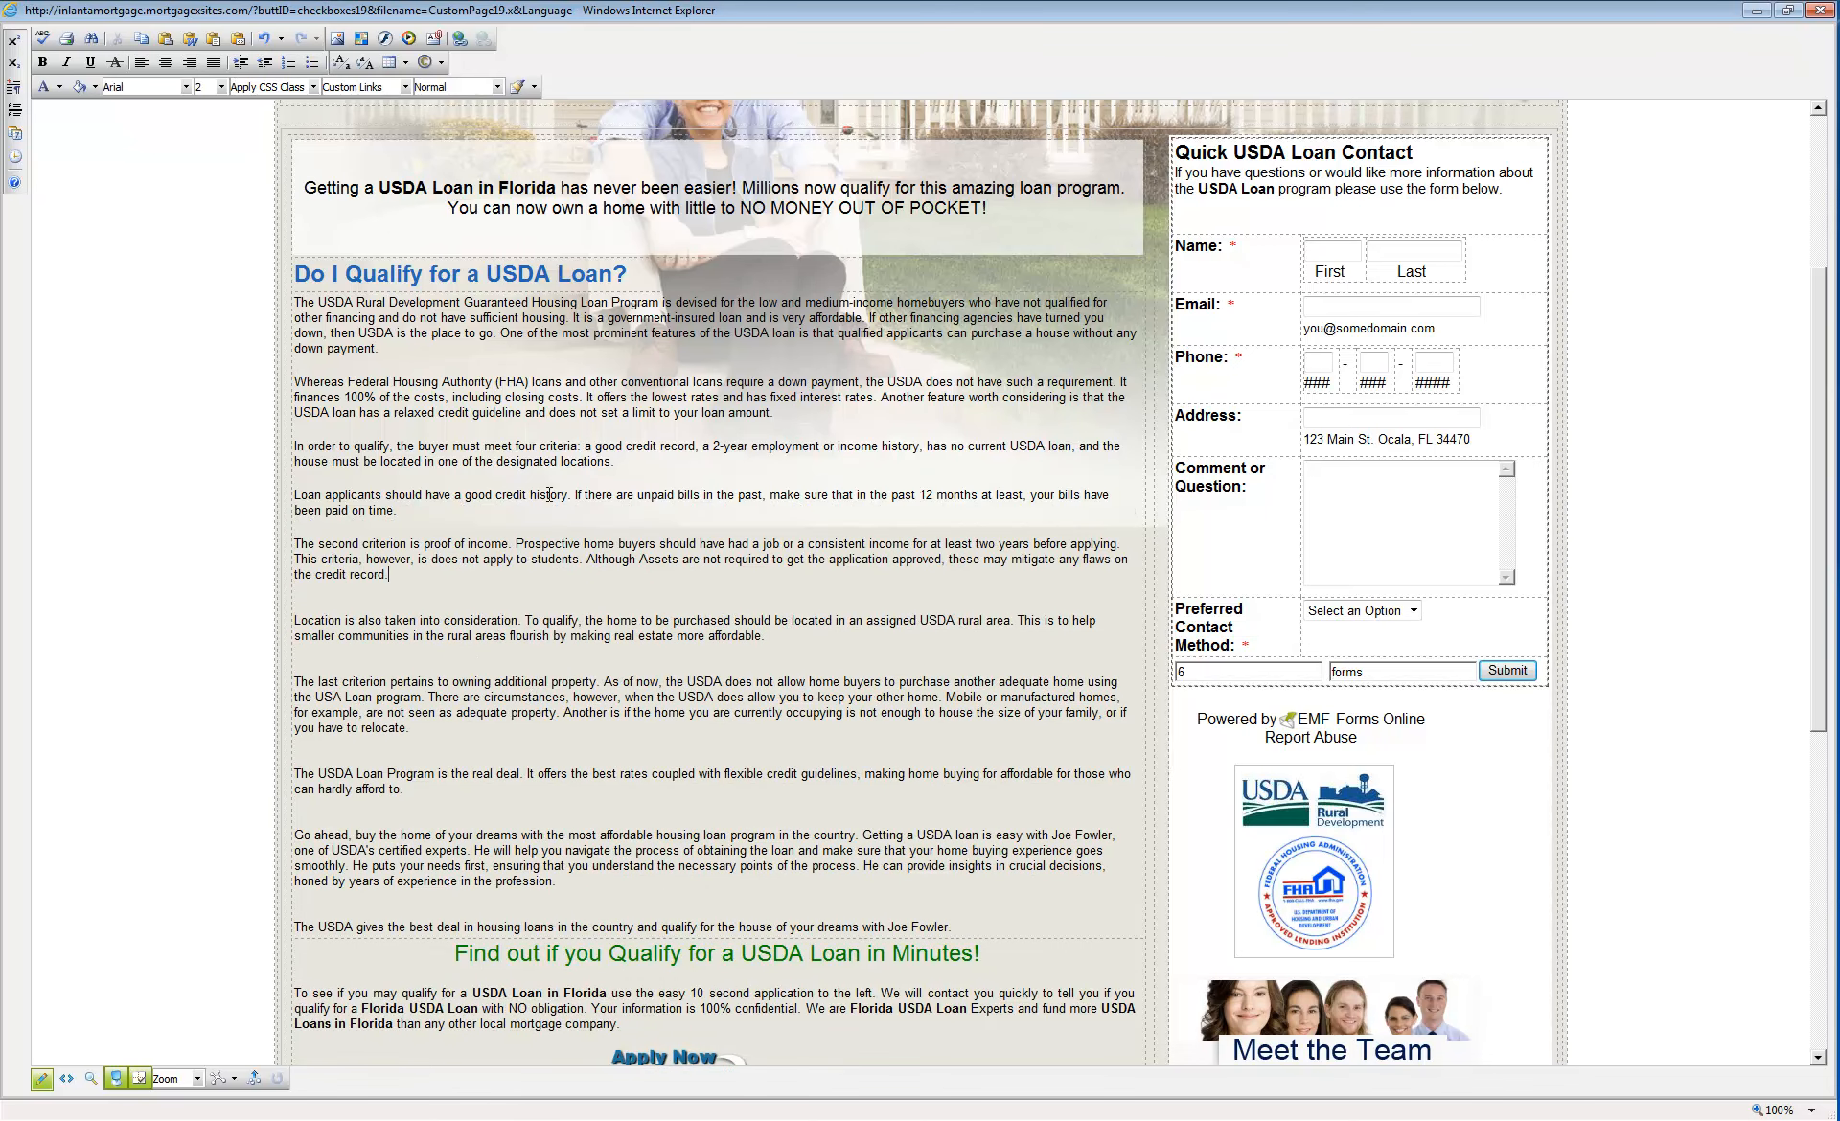
{"action": "key", "text": "Delete"}
{"action": "key", "text": "Delete"}
{"action": "key", "text": "BackSpace"}
{"action": "key", "text": "Return"}
{"action": "key", "text": "Down"}
{"action": "key", "text": "Down"}
{"action": "key", "text": "Delete"}
{"action": "key", "text": "Delete"}
{"action": "key", "text": "BackSpace"}
{"action": "key", "text": "Return"}
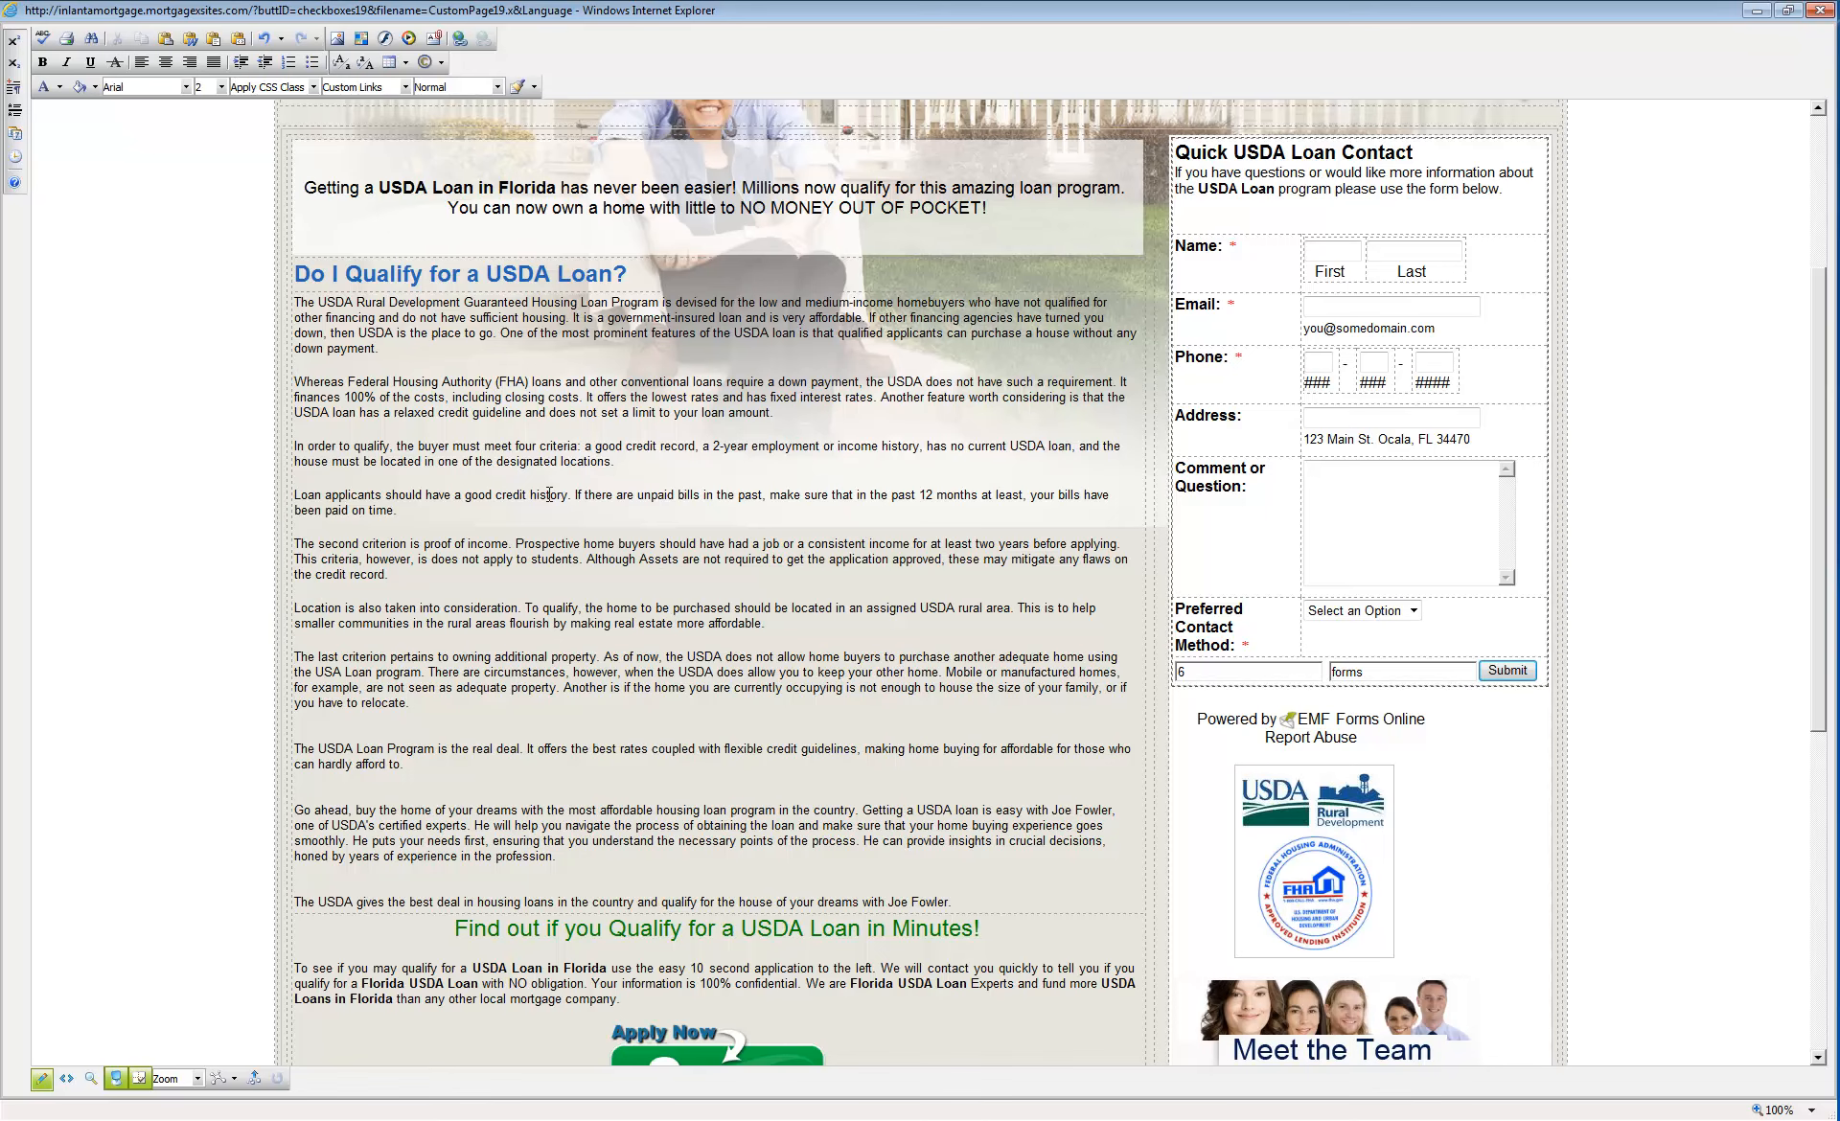
- Reduce the gap before the "The USDA Loan Program is the real deal" paragraph to a single paragraph break
{"action": "key", "text": "Down"}
{"action": "key", "text": "Down"}
{"action": "key", "text": "Down"}
{"action": "key", "text": "Down"}
{"action": "key", "text": "Delete"}
{"action": "key", "text": "Delete"}
{"action": "key", "text": "BackSpace"}
{"action": "key", "text": "Return"}
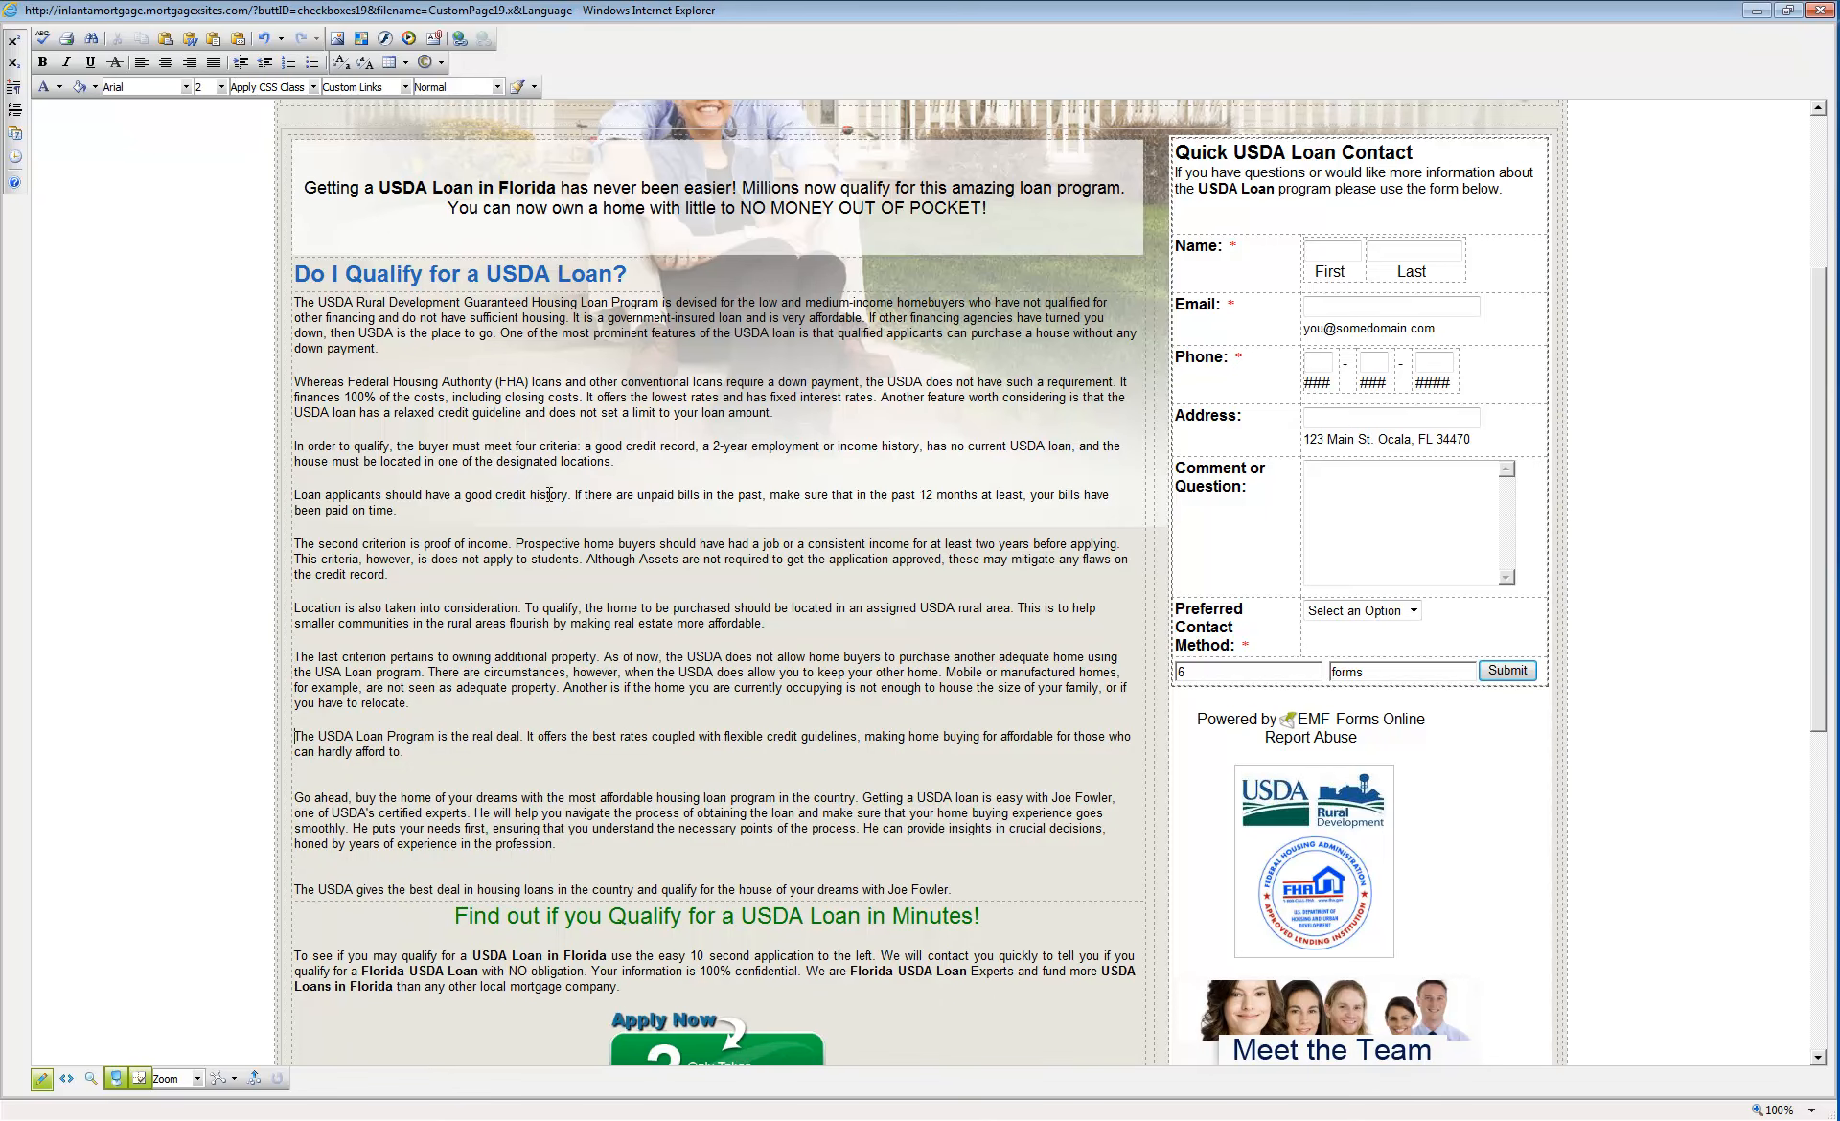
- Reduce the gap before the "Go ahead, buy the home of your dreams" paragraph to a single paragraph break
{"action": "key", "text": "Down"}
{"action": "key", "text": "Down"}
{"action": "key", "text": "Down"}
{"action": "key", "text": "Delete"}
{"action": "key", "text": "Delete"}
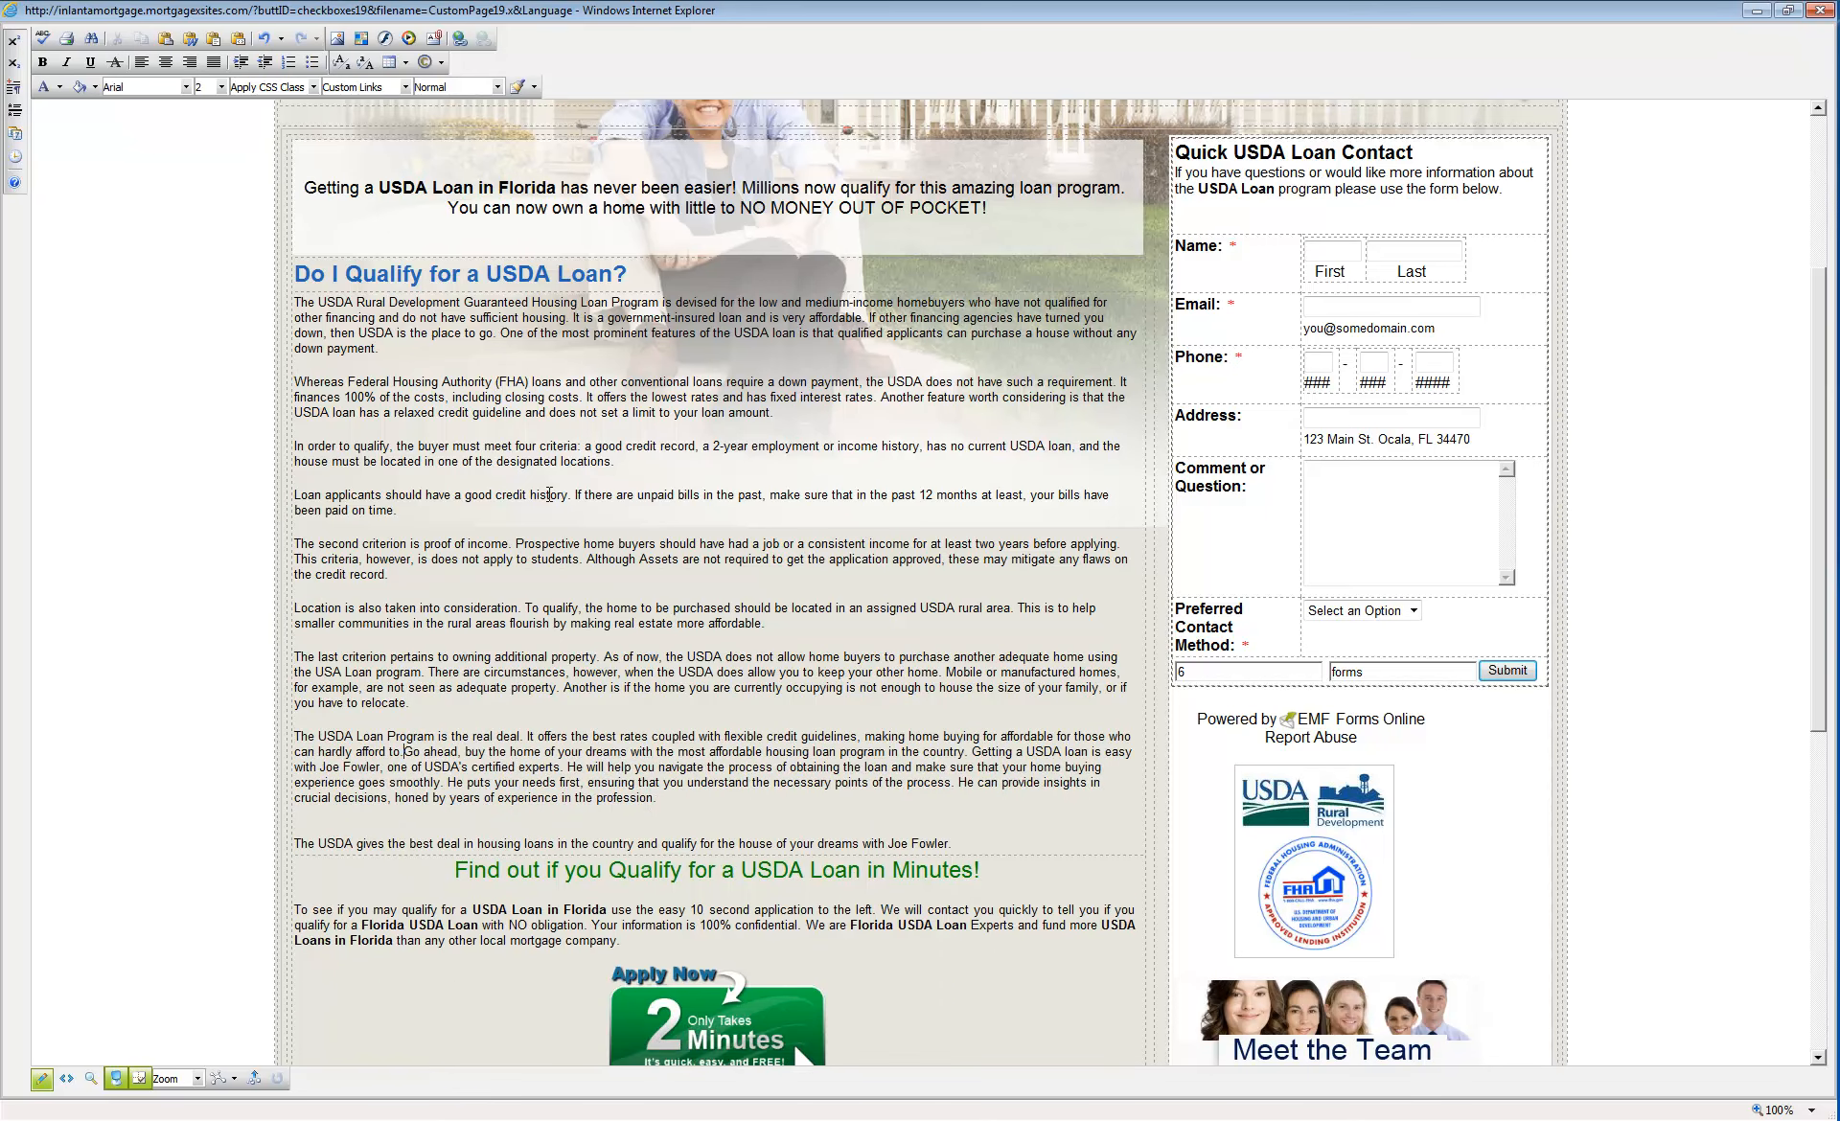
{"action": "key", "text": "BackSpace"}
{"action": "key", "text": "Return"}
- Reduce the gap before the closing "The USDA gives the best deal" paragraph to a single paragraph break
{"action": "key", "text": "Down"}
{"action": "key", "text": "Down"}
{"action": "key", "text": "Down"}
{"action": "key", "text": "Down"}
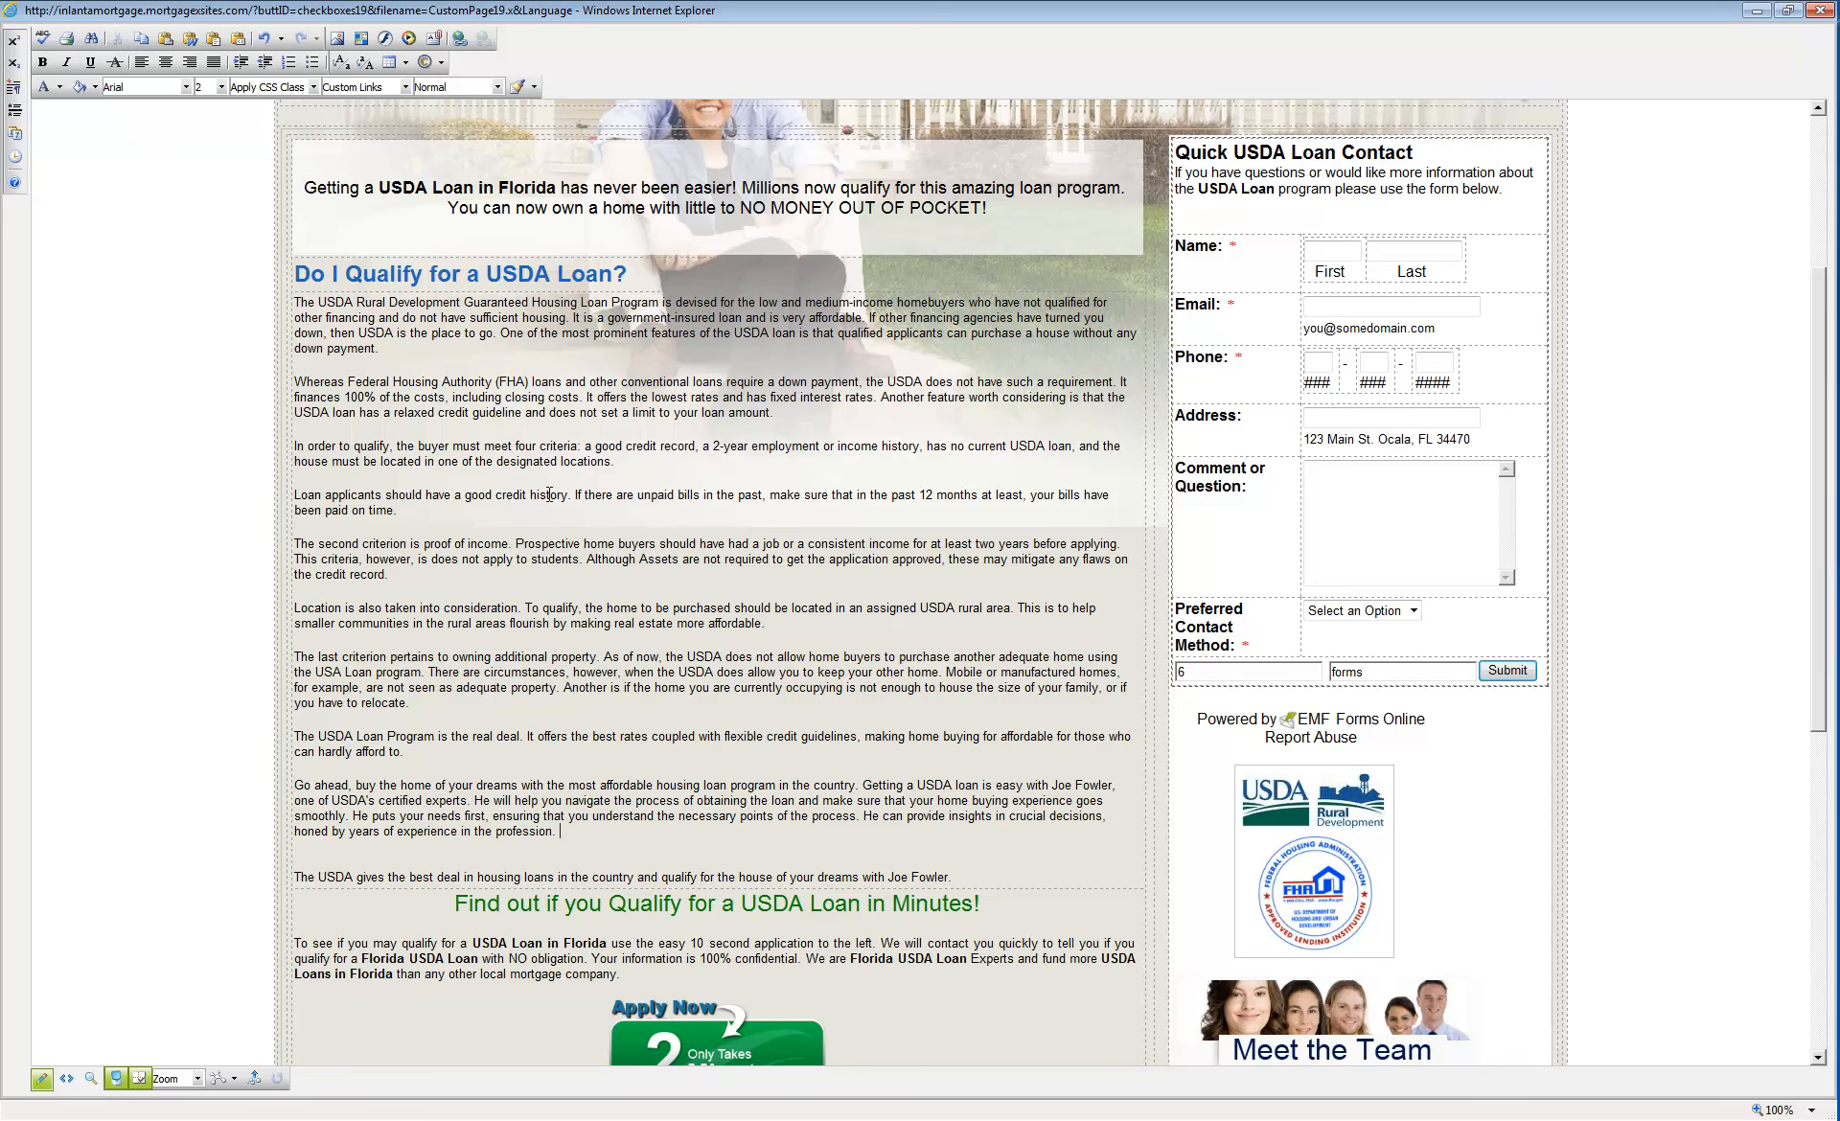
{"action": "key", "text": "Delete"}
{"action": "key", "text": "Delete"}
{"action": "key", "text": "BackSpace"}
{"action": "key", "text": "Return"}
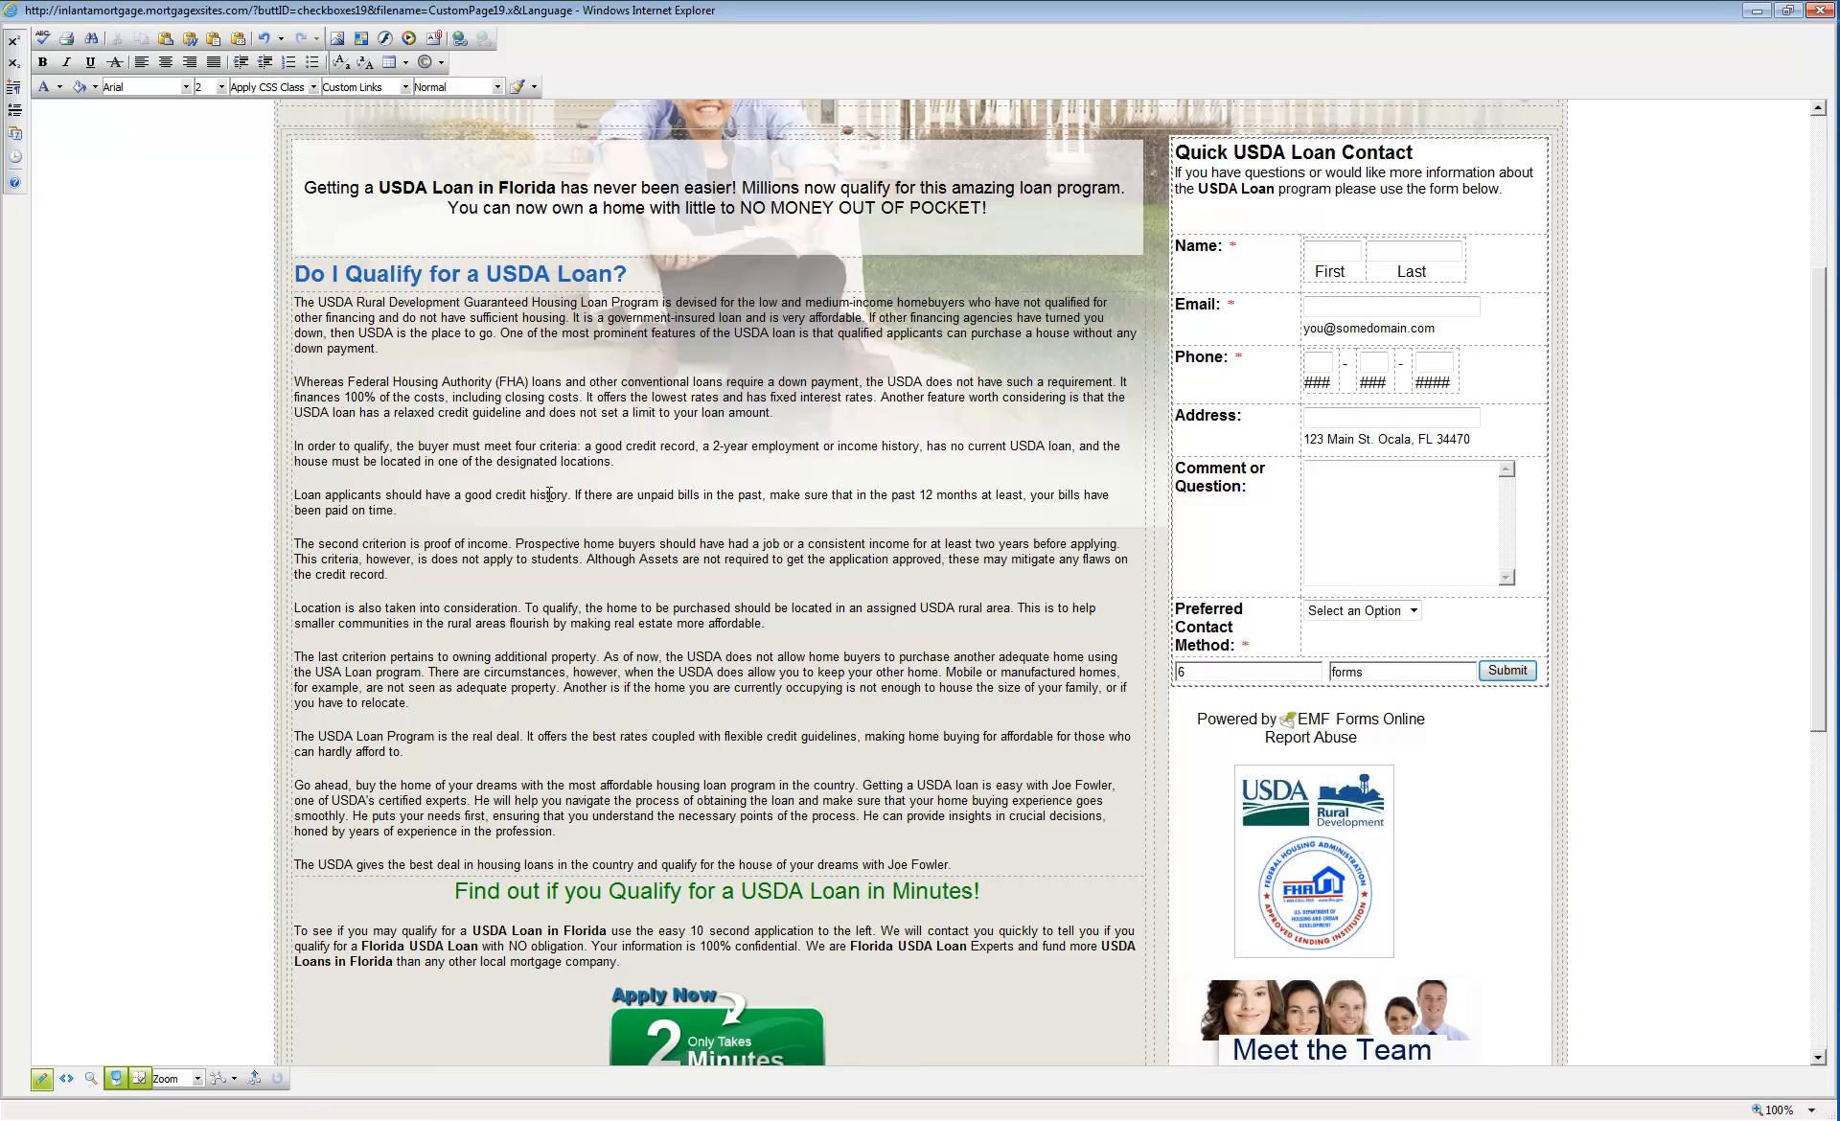
- Shorten the blue "Do I Qualify for a USDA Loan?" heading to "USDA Loan:"
{"action": "key", "text": "ctrl+shift+Left"}
{"action": "key", "text": "ctrl+shift+Left"}
{"action": "key", "text": "ctrl+shift+Left"}
{"action": "key", "text": "ctrl+shift+Left"}
{"action": "key", "text": "ctrl+shift+Left"}
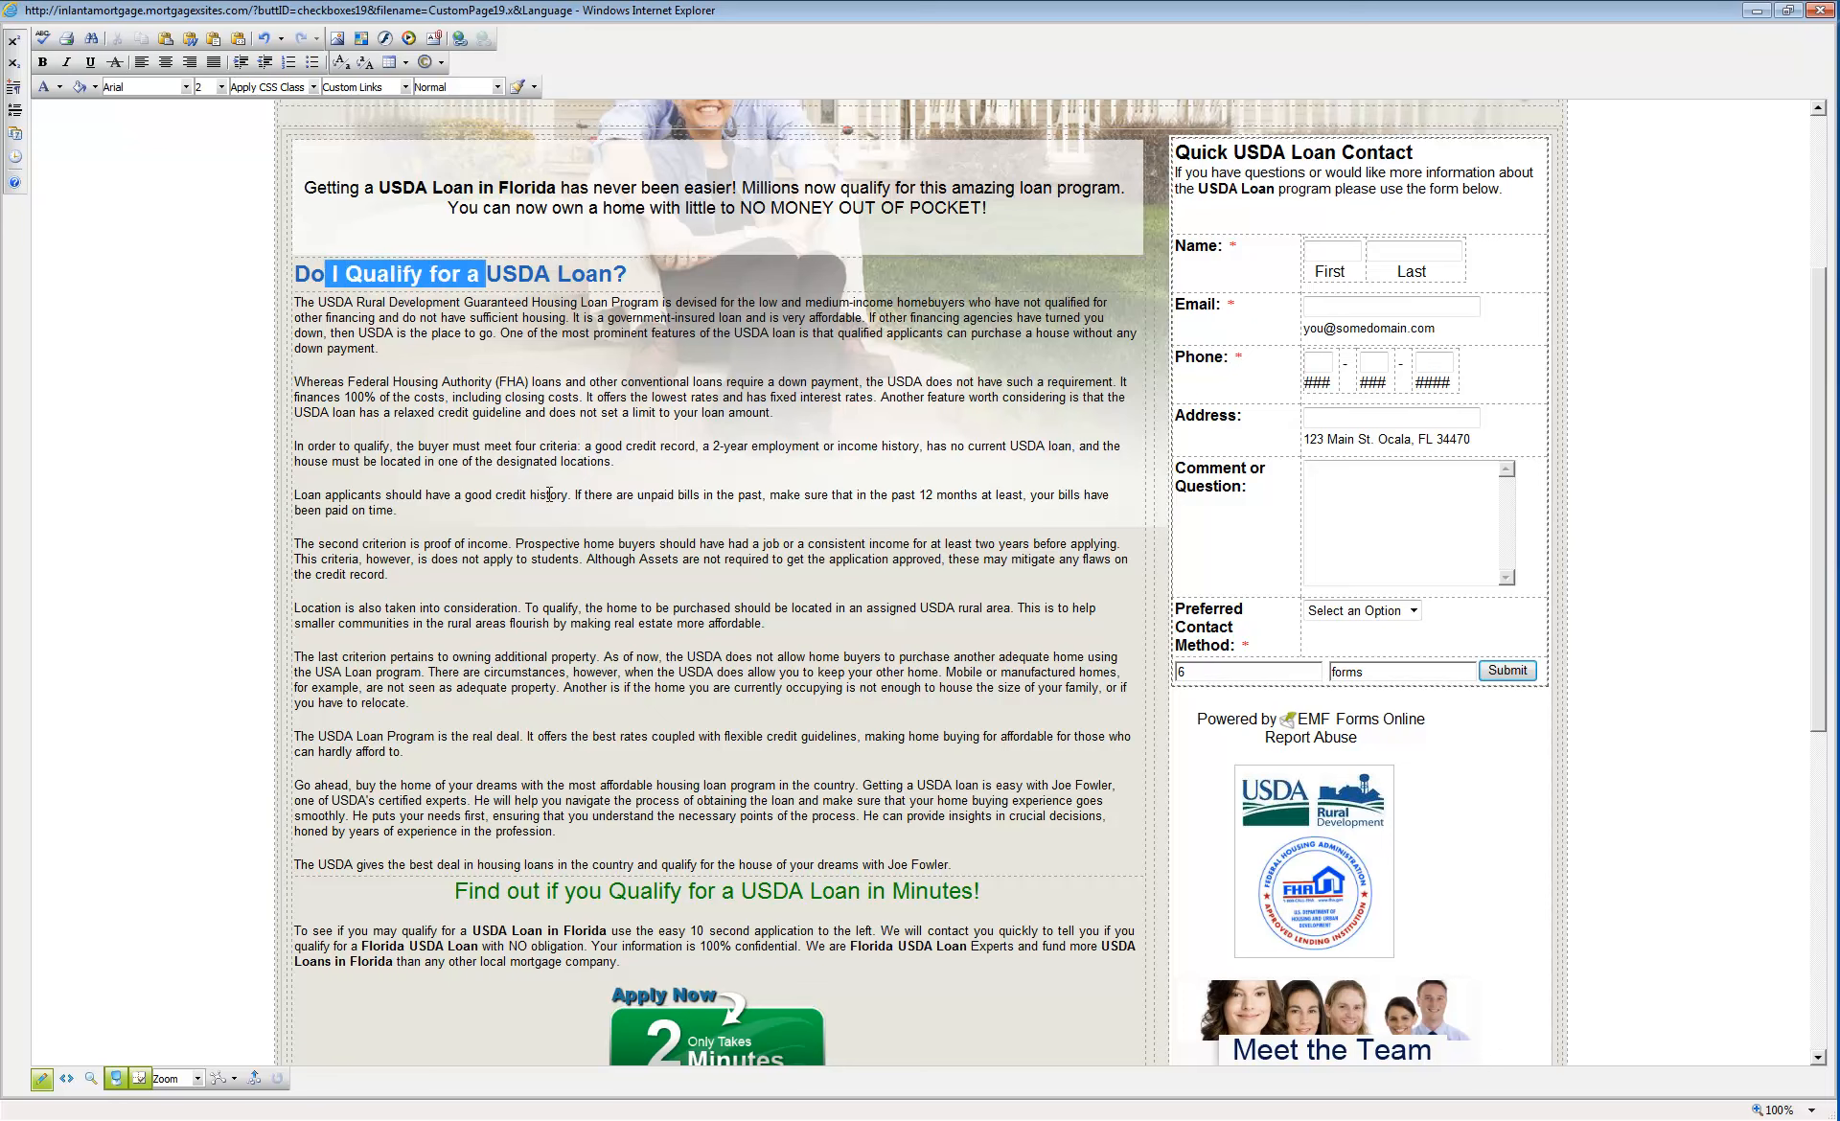
{"action": "key", "text": "Delete"}
{"action": "key", "text": "BackSpace"}
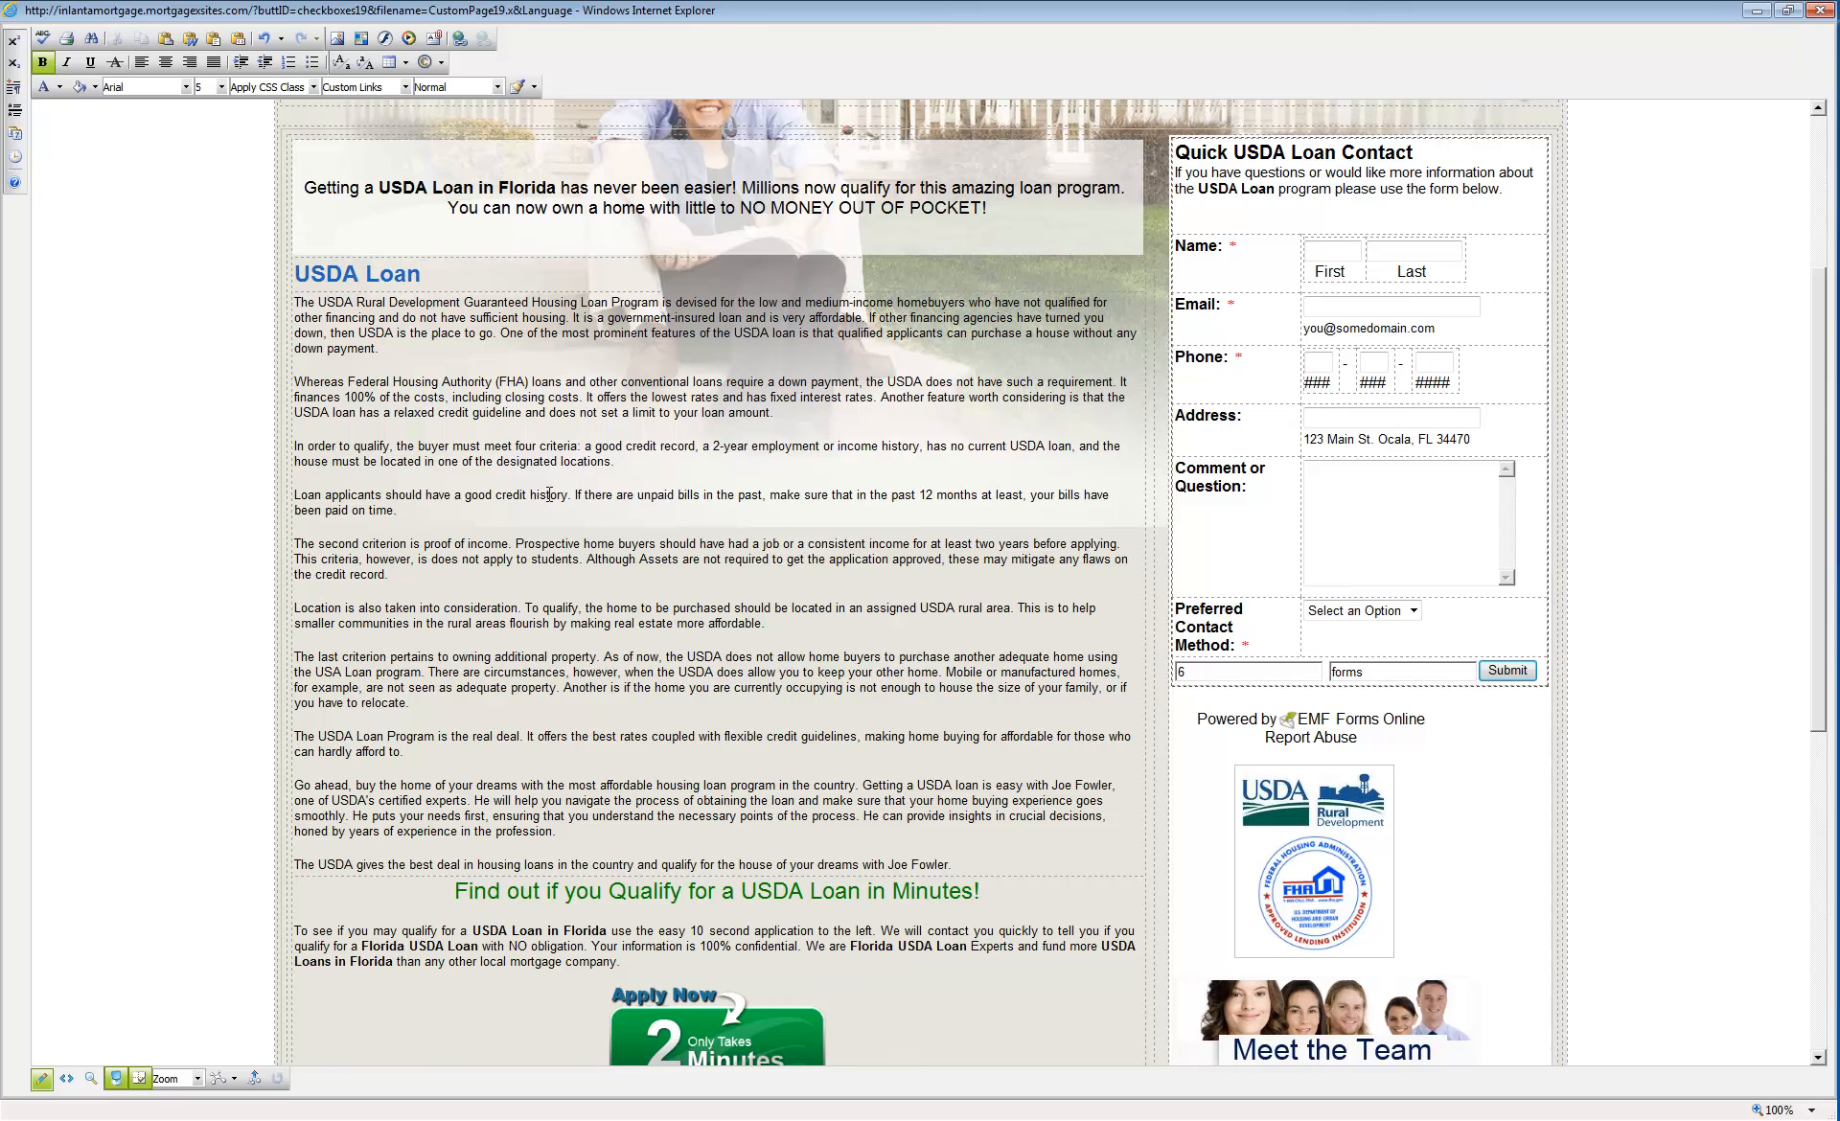
{"action": "type", "text": ":"}
{"action": "type", "text": " How "}
{"action": "type", "text": "to get a U"}
{"action": "type", "text": "SDA"}
{"action": "type", "text": "oan"}
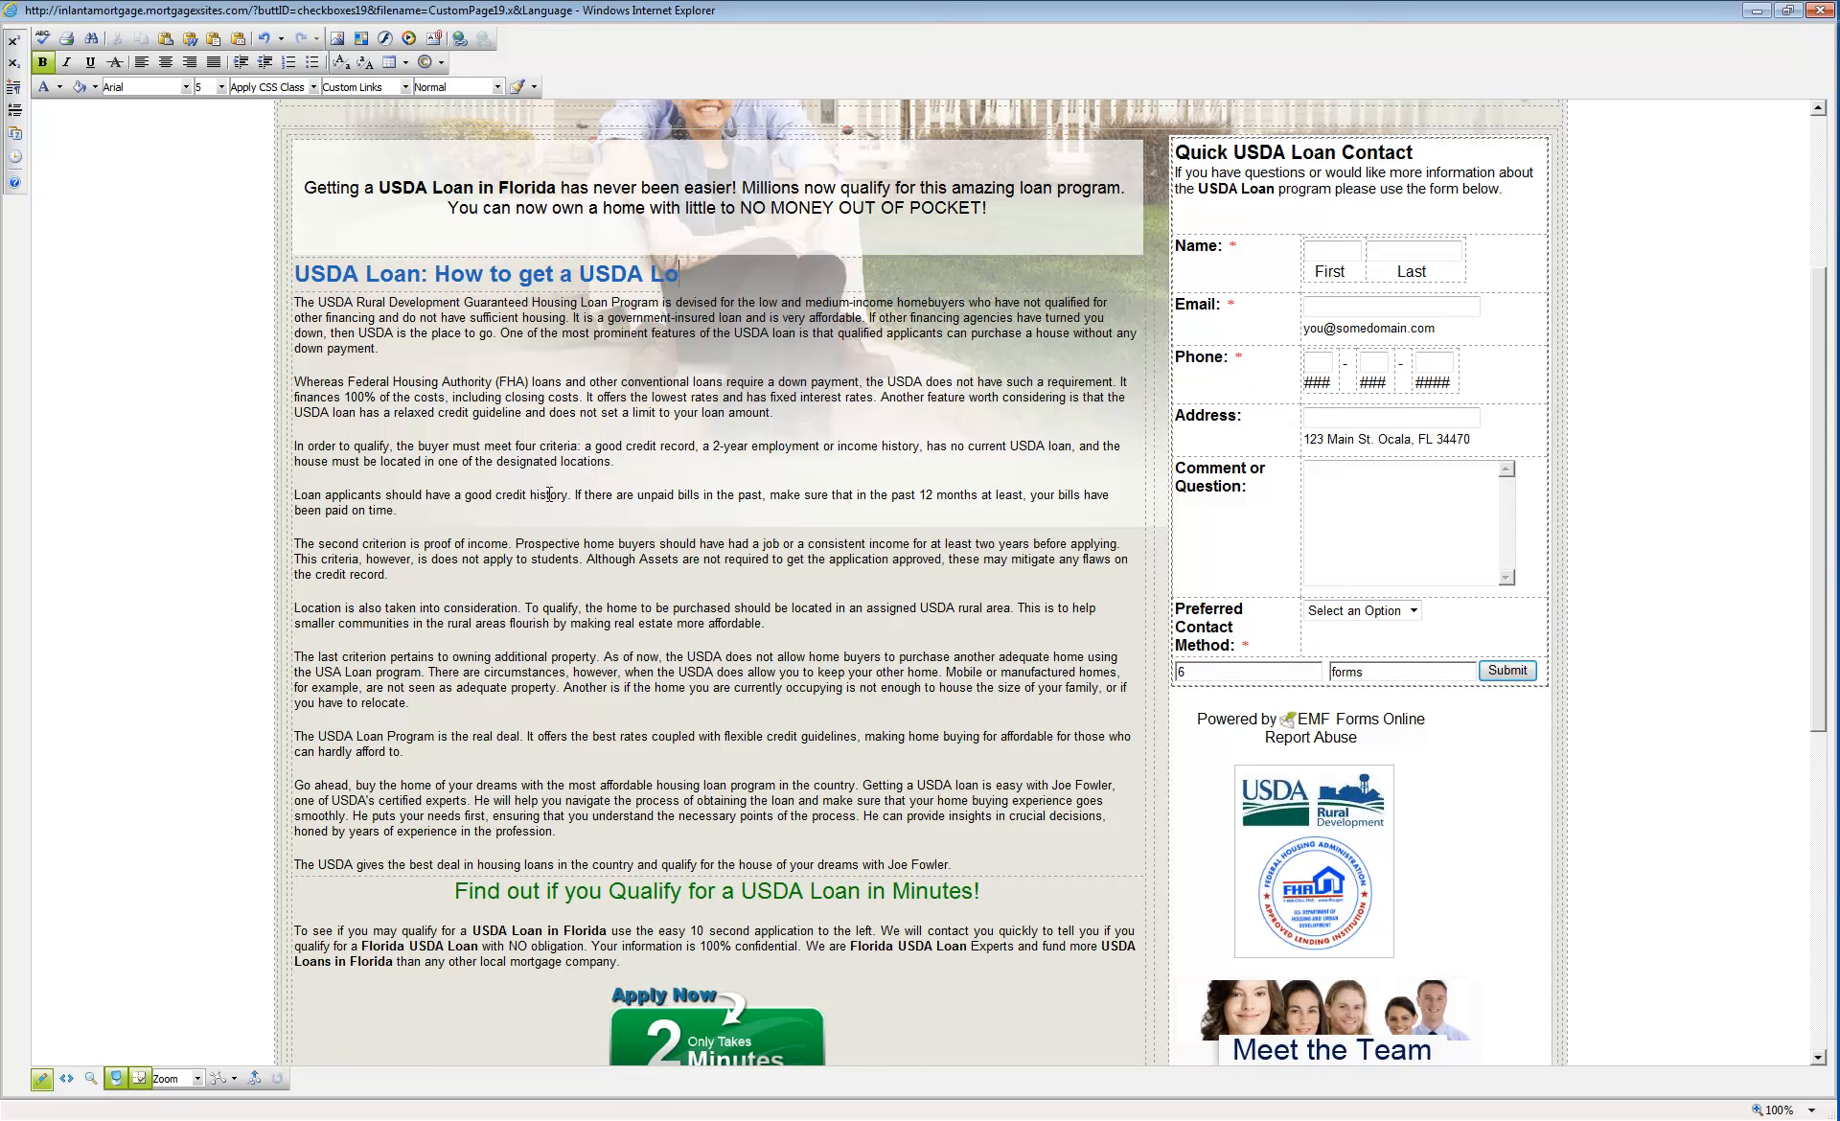
{"action": "key", "text": "BackSpace"}
{"action": "key", "text": "BackSpace"}
{"action": "key", "text": "BackSpace"}
{"action": "key", "text": "BackSpace"}
{"action": "key", "text": "BackSpace"}
{"action": "key", "text": "BackSpace"}
{"action": "key", "text": "BackSpace"}
{"action": "key", "text": "BackSpace"}
{"action": "key", "text": "BackSpace"}
{"action": "key", "text": "BackSpace"}
{"action": "key", "text": "BackSpace"}
{"action": "key", "text": "BackSpace"}
{"action": "key", "text": "BackSpace"}
{"action": "key", "text": "BackSpace"}
{"action": "key", "text": "BackSpace"}
{"action": "key", "text": "BackSpace"}
{"action": "key", "text": "BackSpace"}
{"action": "key", "text": "BackSpace"}
{"action": "key", "text": "BackSpace"}
{"action": "key", "text": "BackSpace"}
{"action": "key", "text": "BackSpace"}
{"action": "key", "text": "BackSpace"}
- Complete the blue article heading with "What are they?" after "USDA Loan:"
{"action": "type", "text": "What is"}
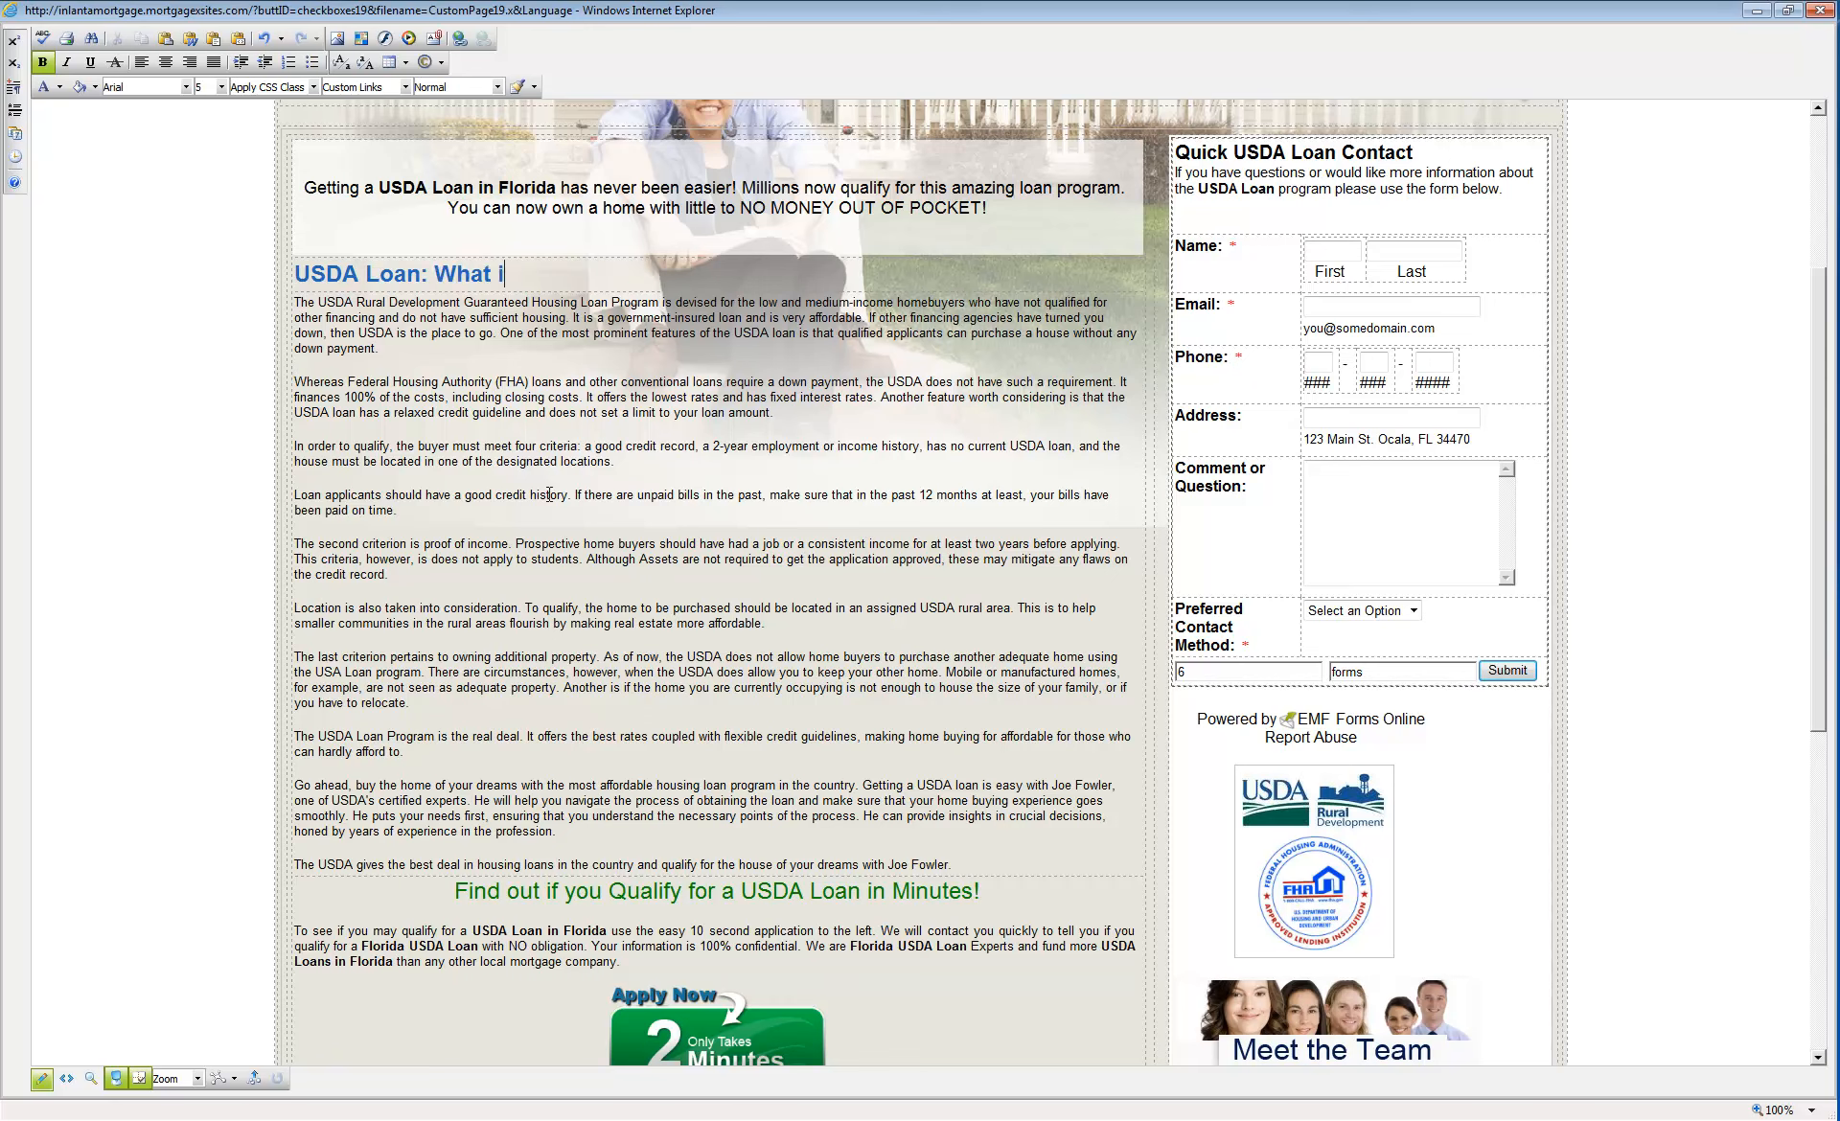
{"action": "key", "text": "BackSpace"}
{"action": "key", "text": "BackSpace"}
{"action": "type", "text": "are they?"}
- Insert "USDA Loan:" at the start of the first article paragraph and bold the words "USDA Loan"
{"action": "key", "text": "Right"}
{"action": "type", "text": "USDA Loa"}
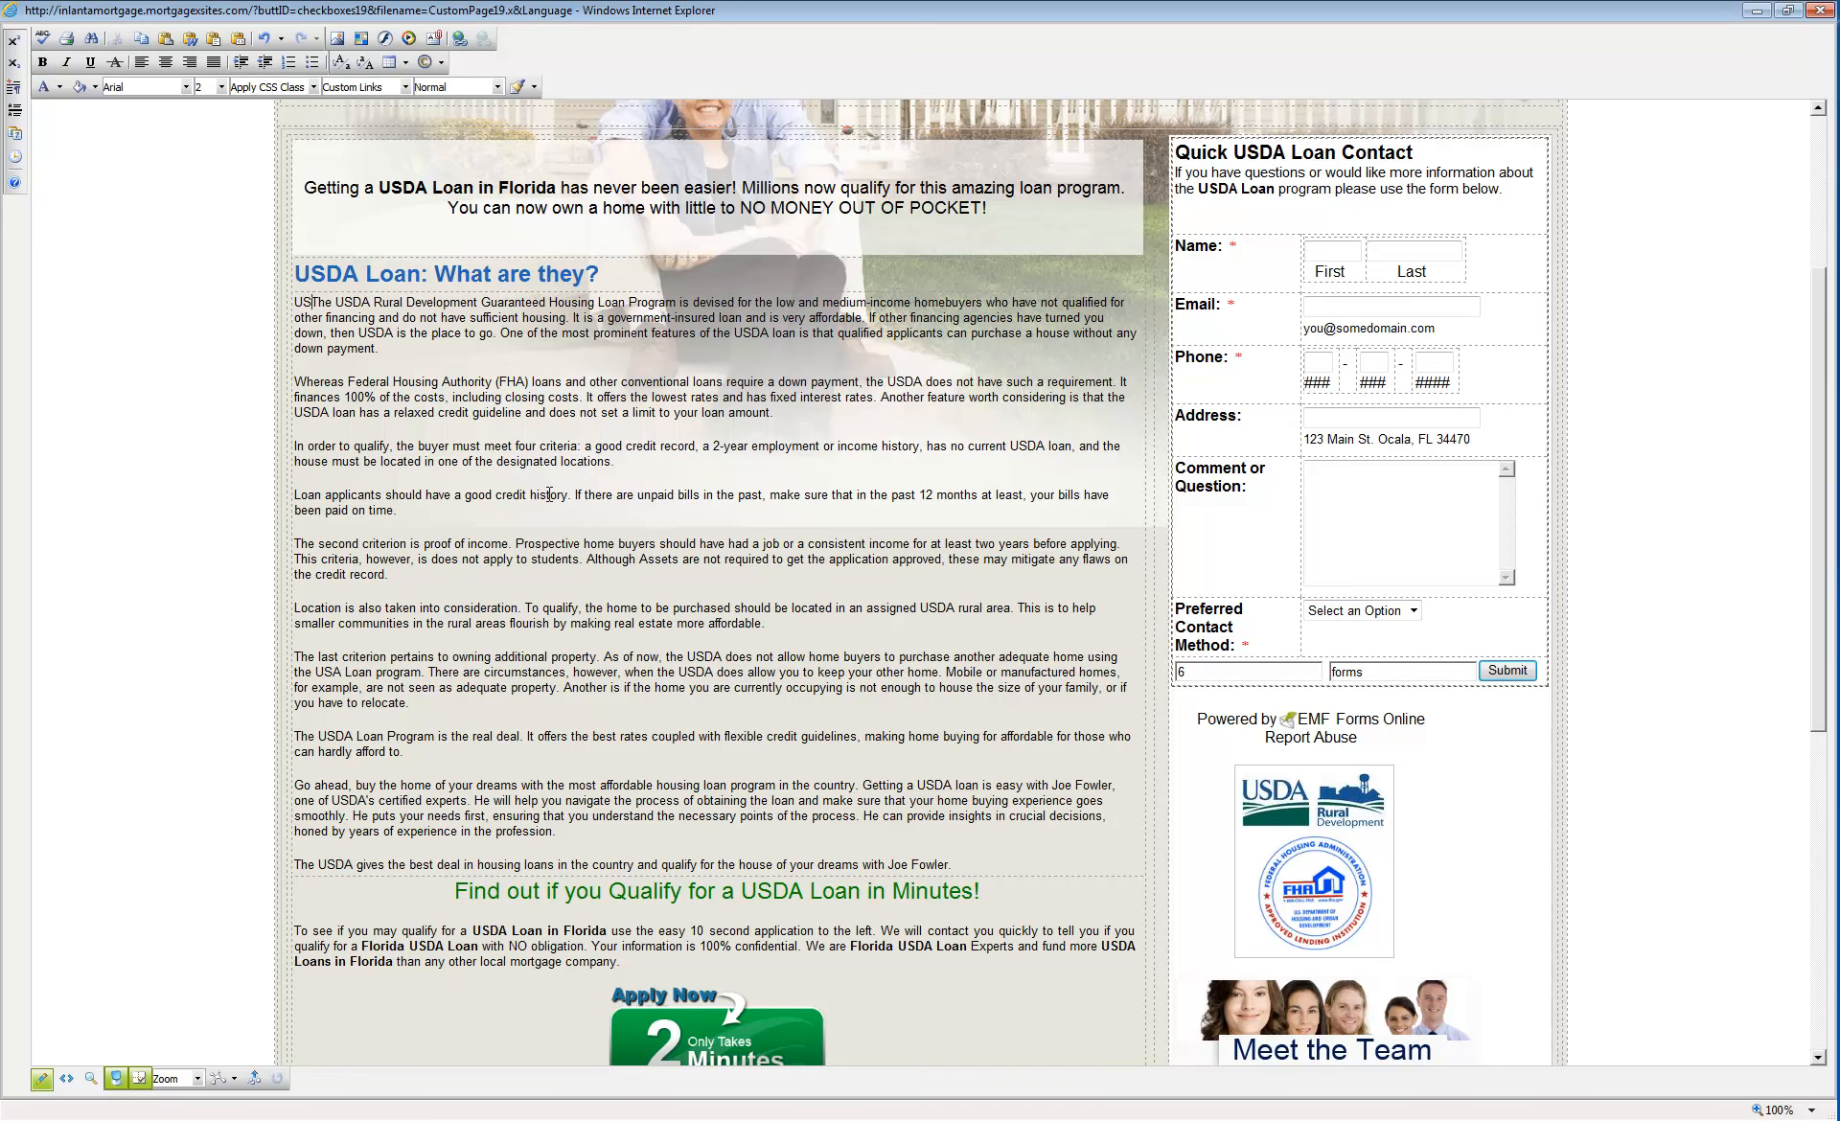
{"action": "type", "text": "n"}
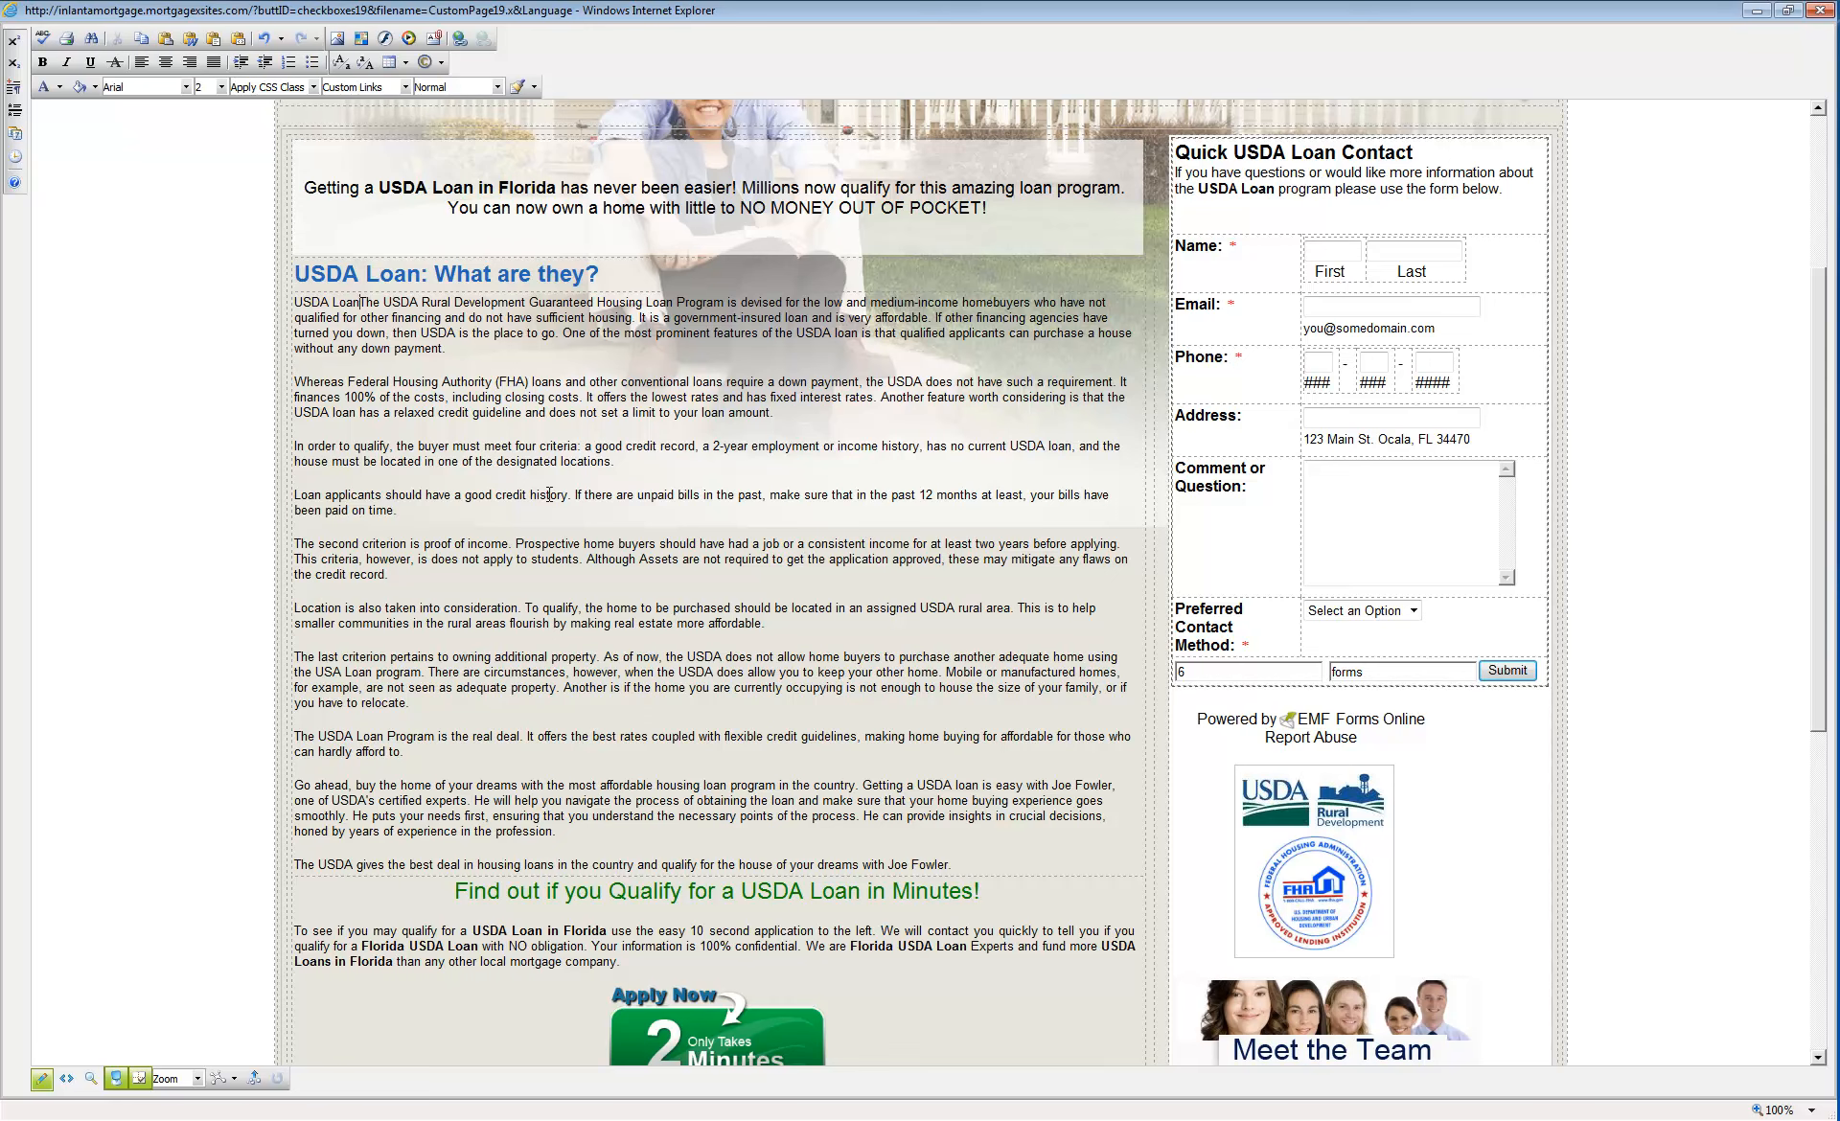
{"action": "key", "text": "shift+Home"}
{"action": "key", "text": "Right"}
{"action": "key", "text": "shift+Home"}
{"action": "key", "text": "ctrl+b"}
{"action": "key", "text": "Right"}
{"action": "key", "text": "shift+Home"}
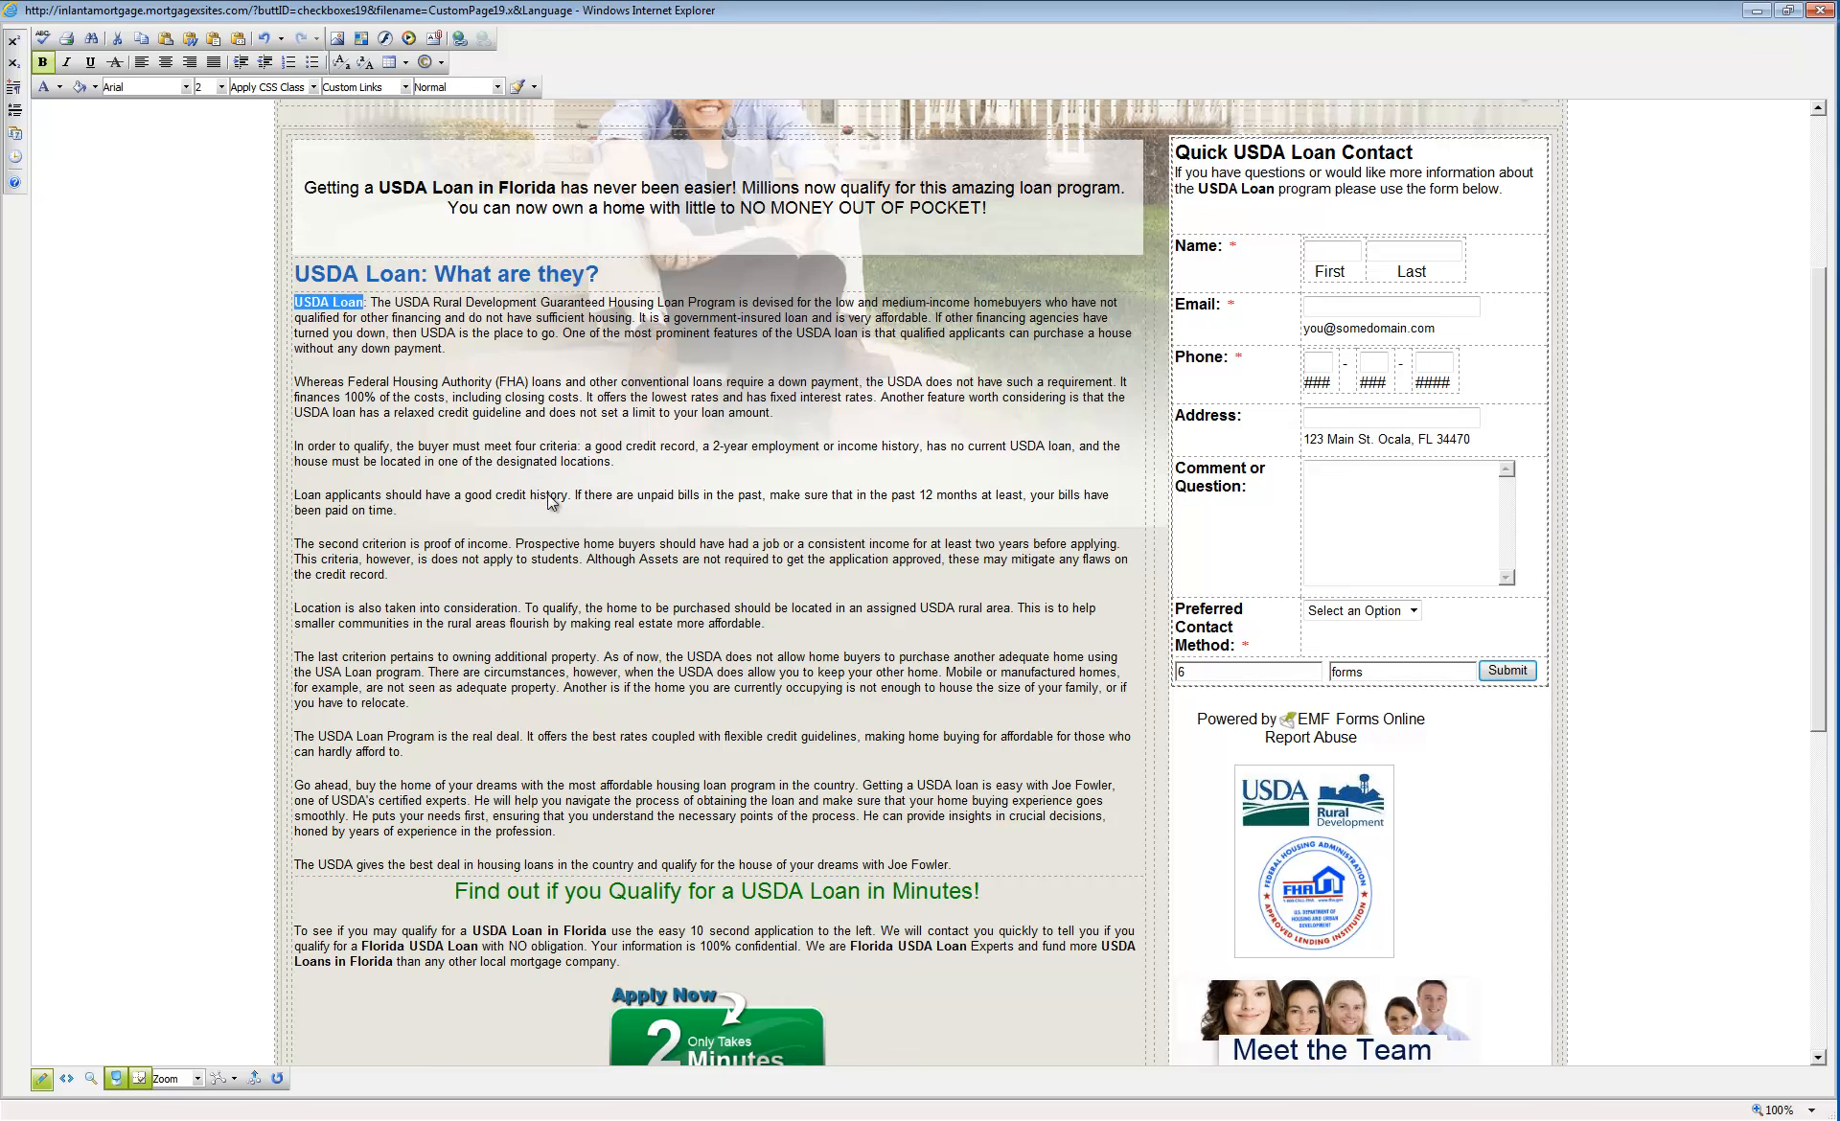
- Add a bold "USDA Loan" keyword at the end of the article's closing paragraph
{"action": "left_click", "coordinate": [549, 495]}
{"action": "key", "text": "ctrl+b"}
{"action": "key", "text": "ctrl+v"}
{"action": "key", "text": "ctrl+z"}
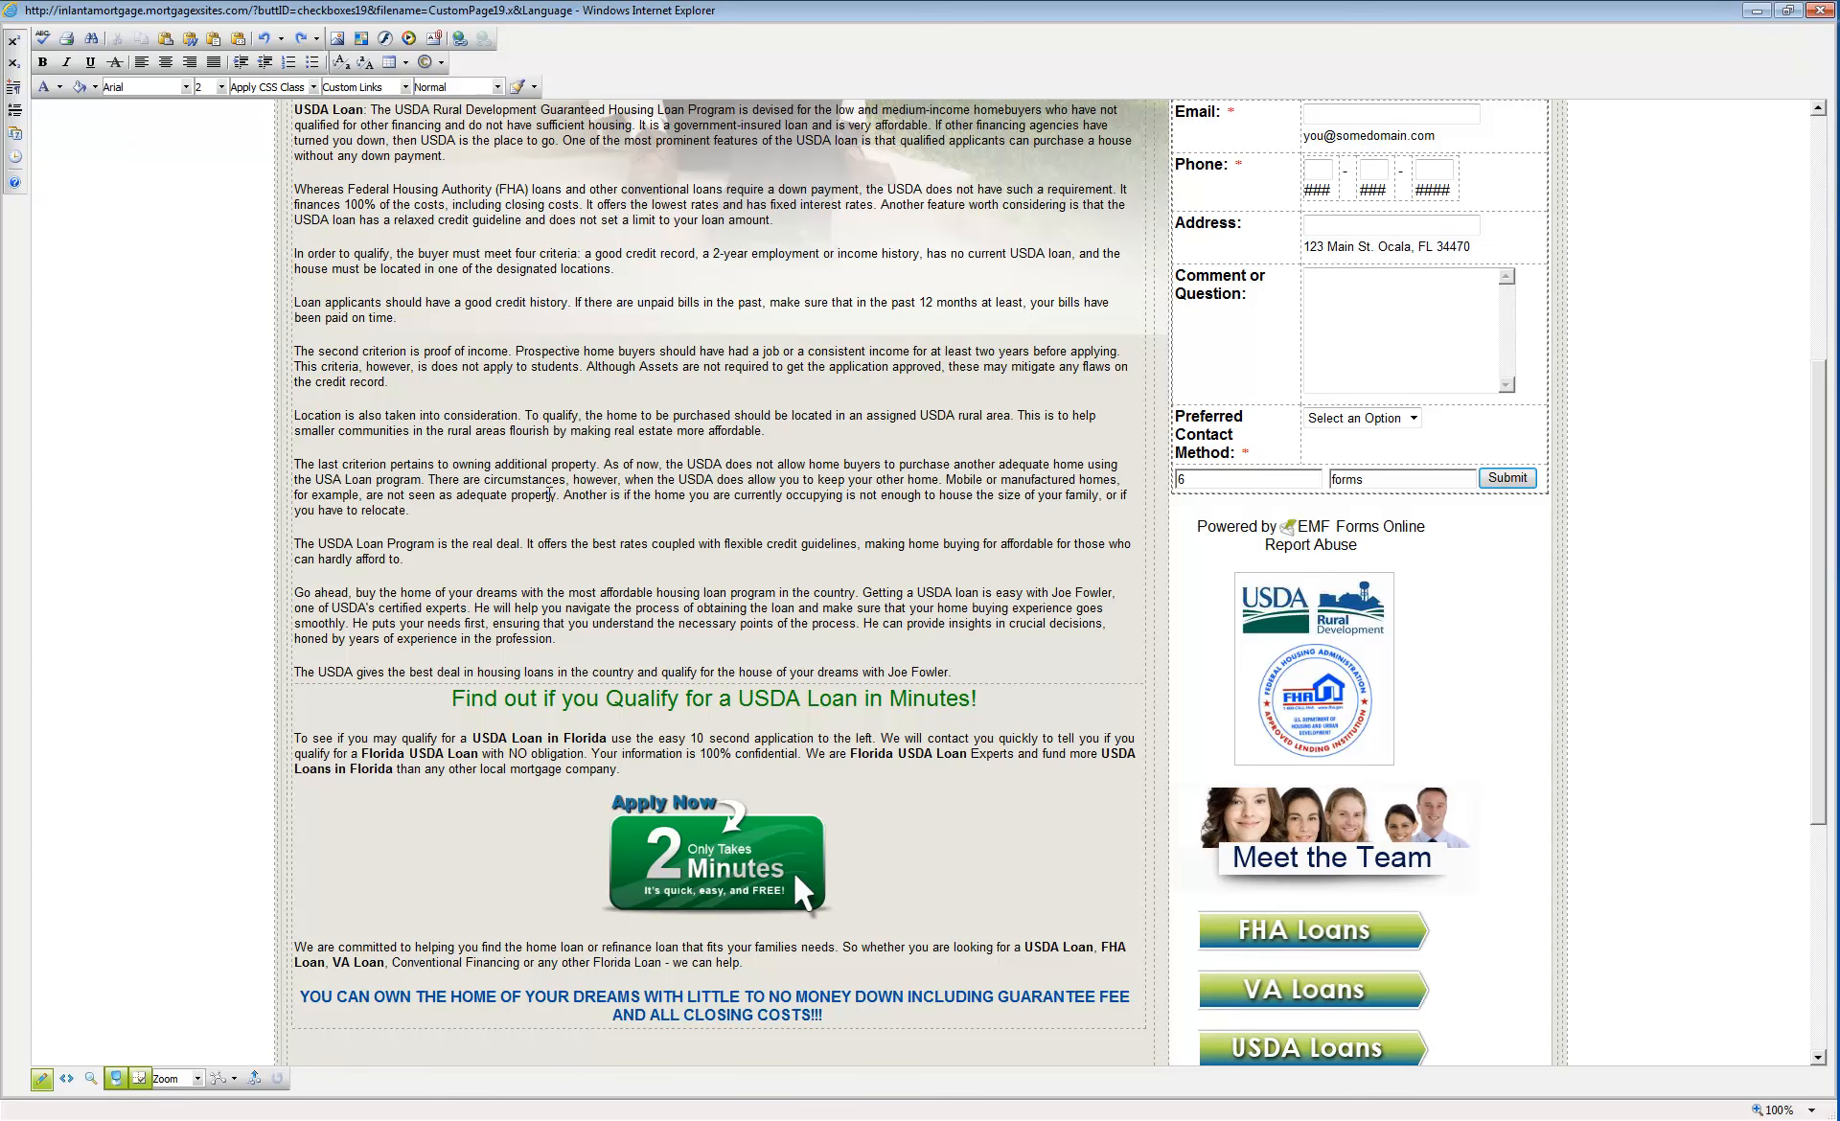
{"action": "scroll", "coordinate": [549, 494], "scroll_direction": "up", "scroll_amount": 3}
{"action": "key", "text": "ctrl+z"}
{"action": "key", "text": "ctrl+y"}
{"action": "key", "text": "ctrl+v"}
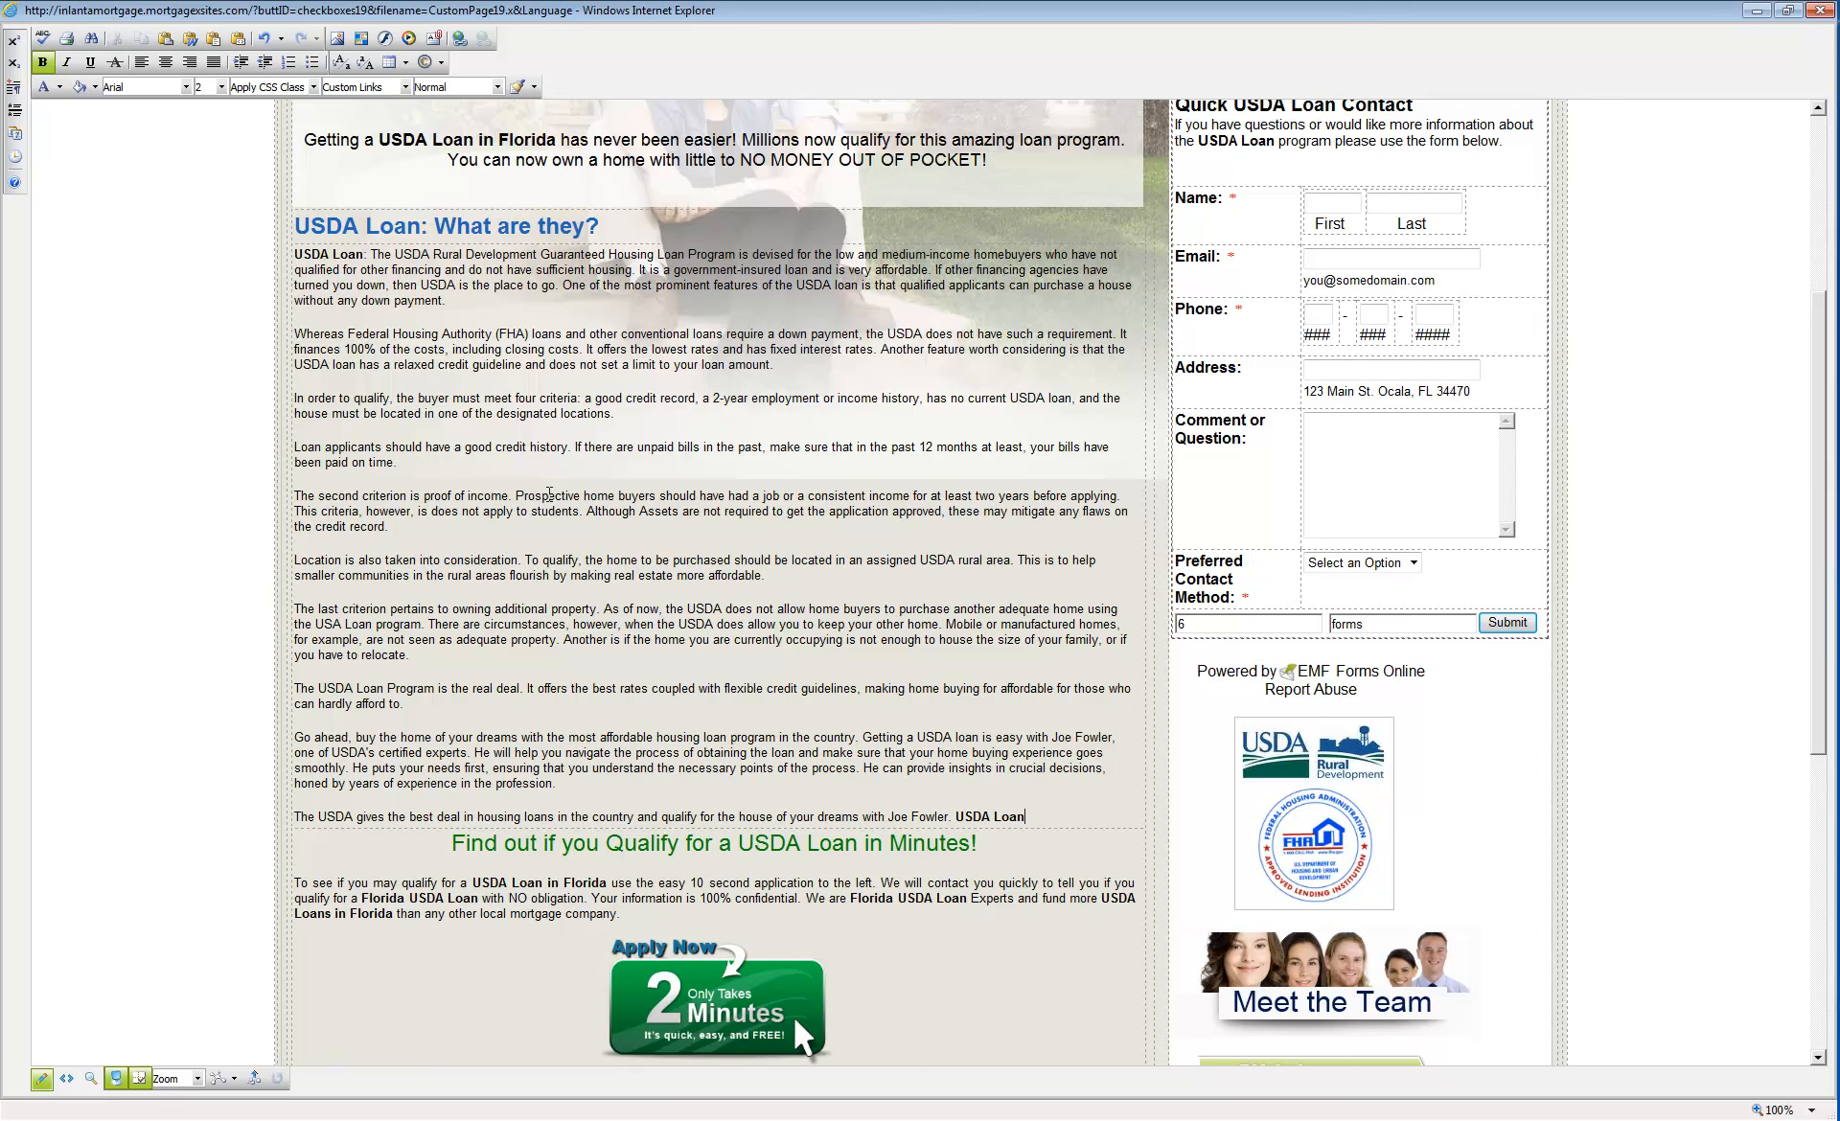
- Bold "USDA" before "Rural Development" in the first paragraph and check the keyword list in the Word document
{"action": "scroll", "coordinate": [549, 493], "scroll_direction": "up", "scroll_amount": 3}
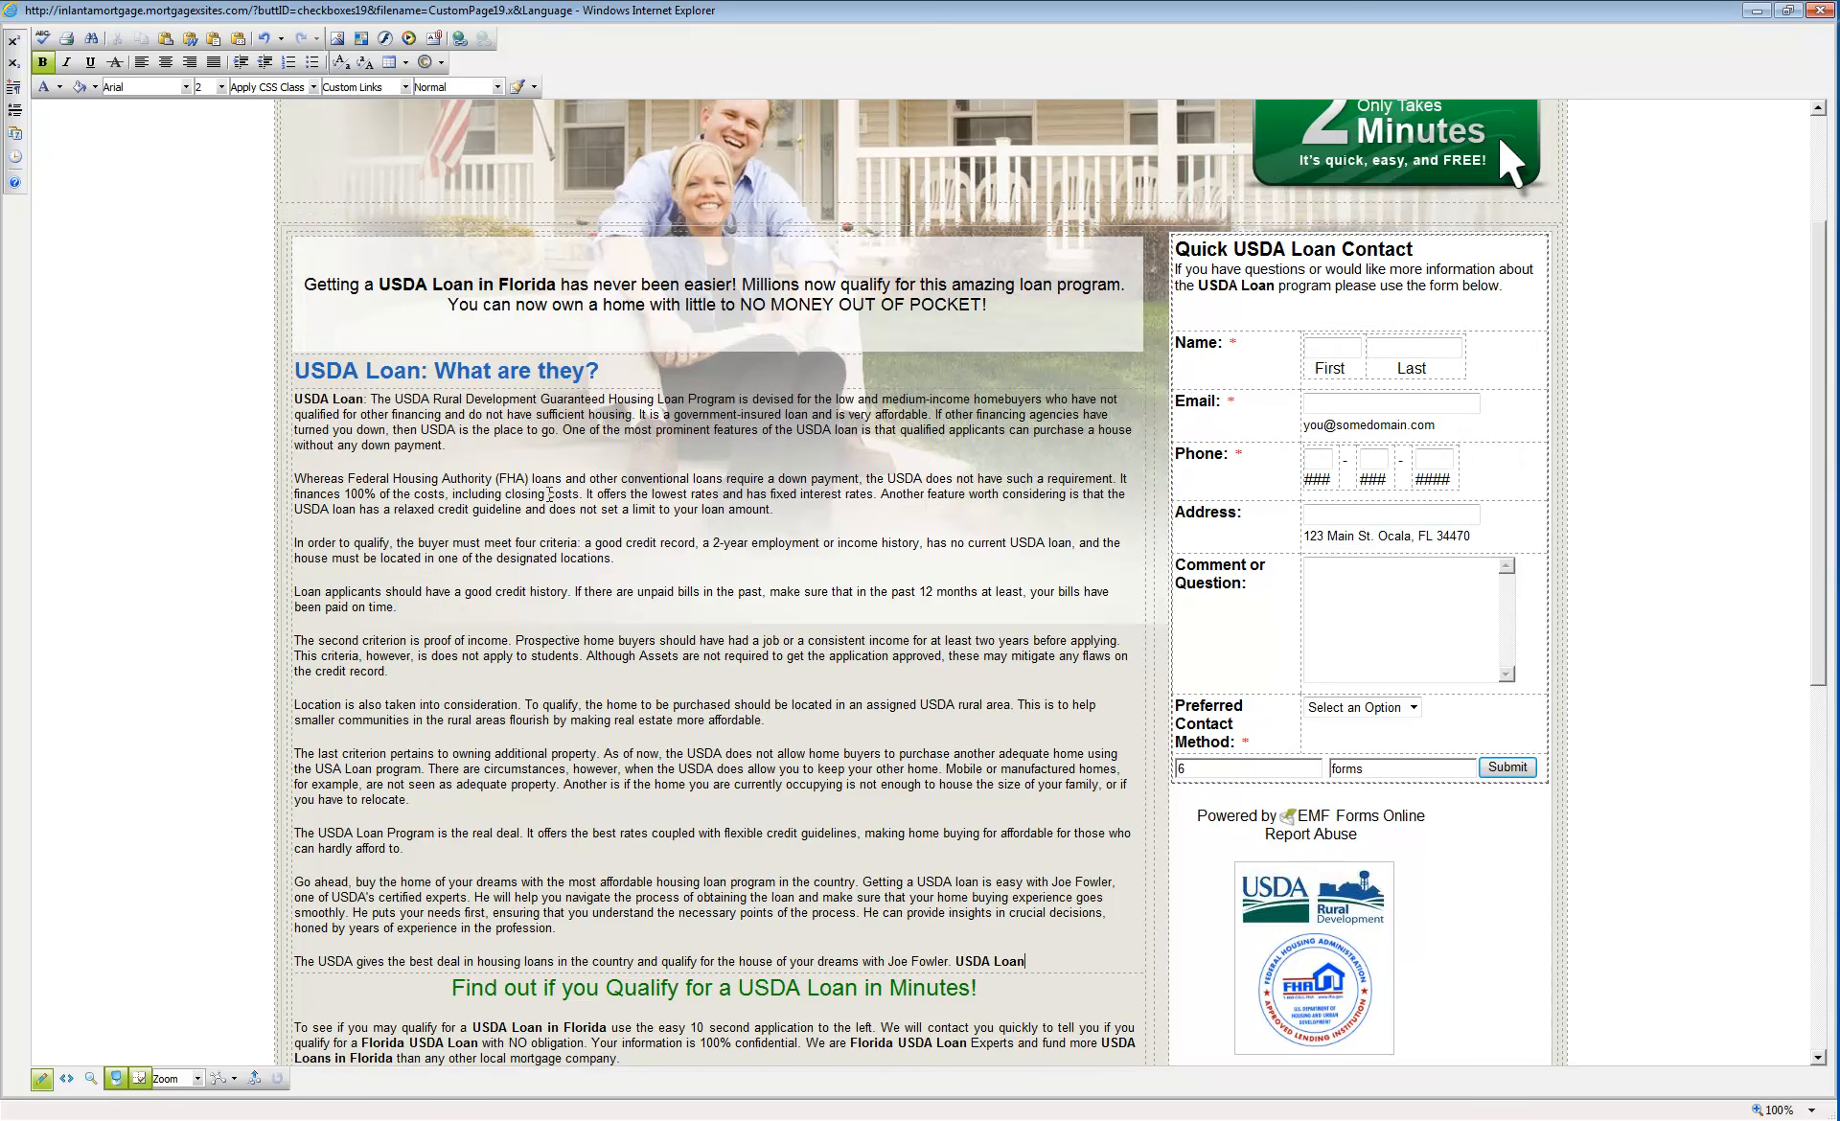
{"action": "key", "text": "shift+Right"}
{"action": "key", "text": "shift+Right"}
{"action": "key", "text": "shift+Right"}
{"action": "key", "text": "shift+Right"}
{"action": "key", "text": "ctrl+b"}
{"action": "key", "text": "alt+Tab"}
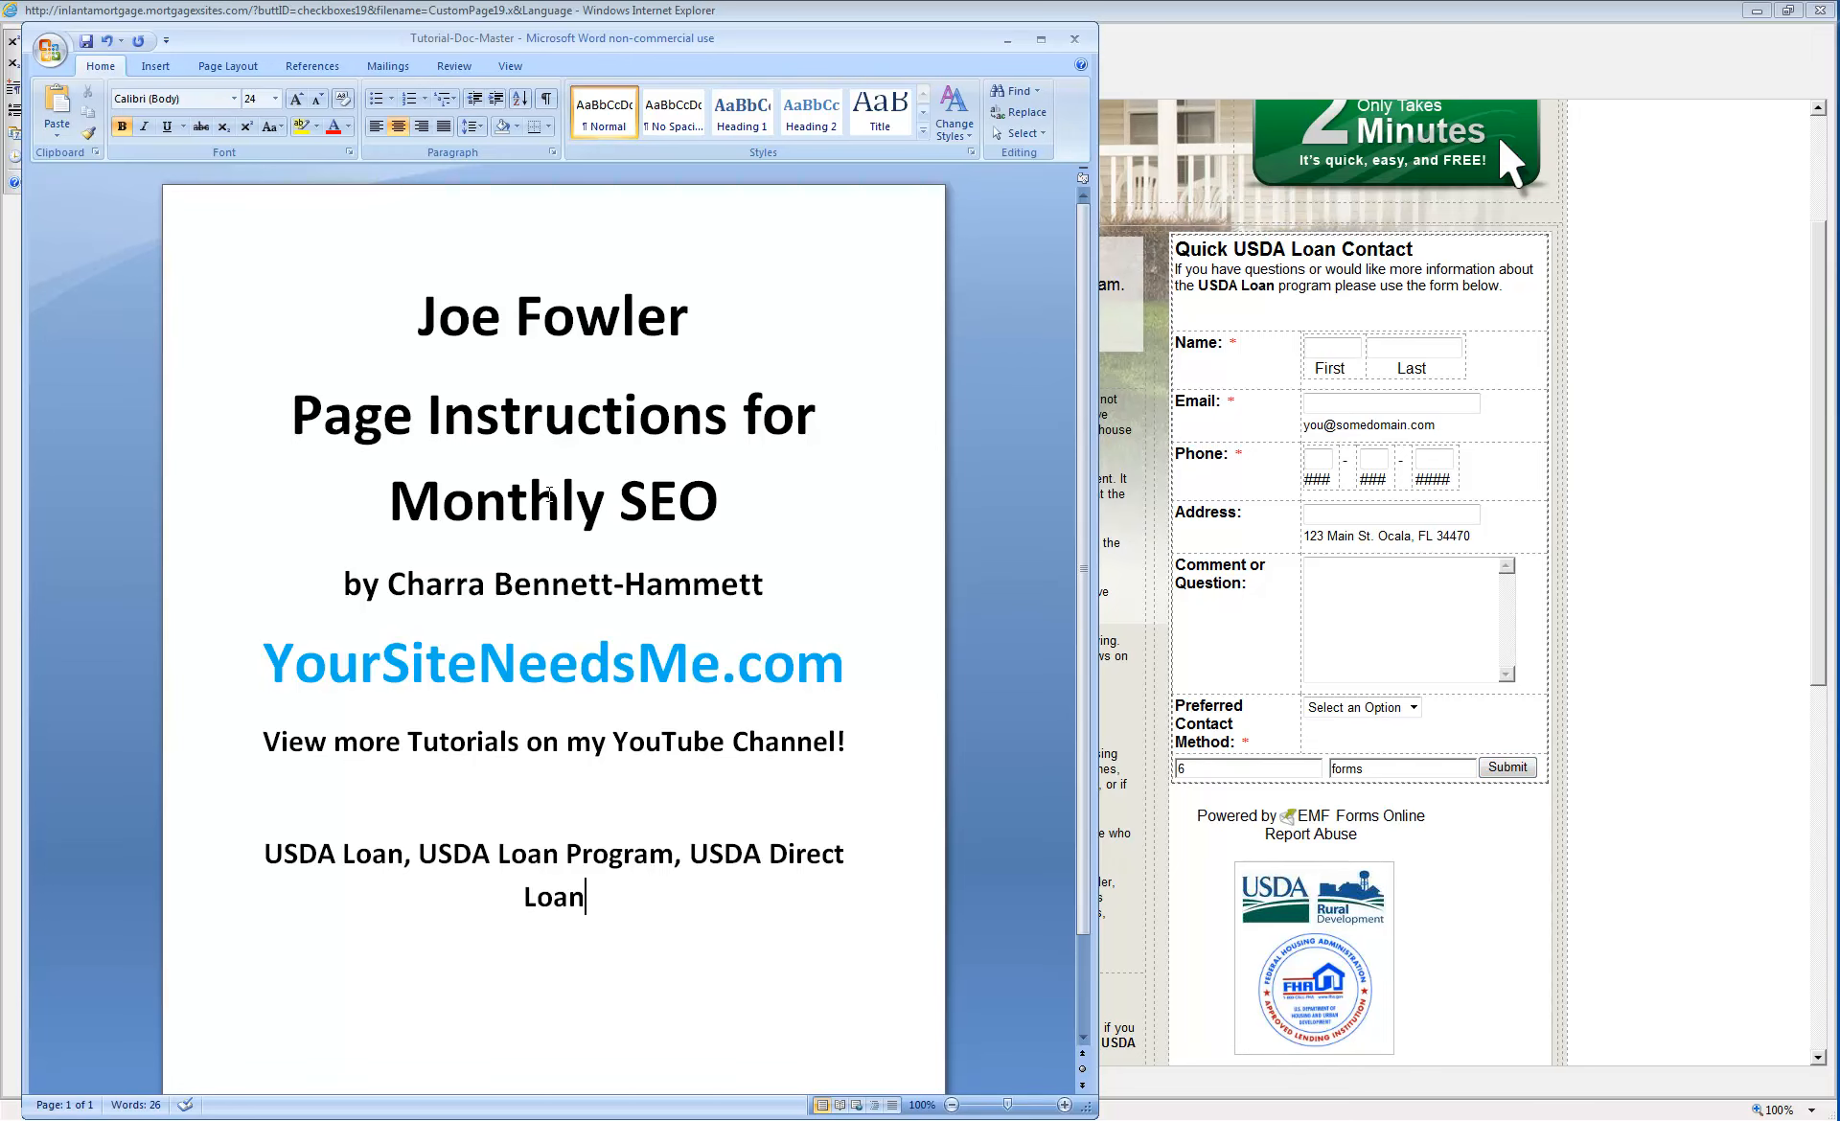
{"action": "key", "text": "alt+Tab"}
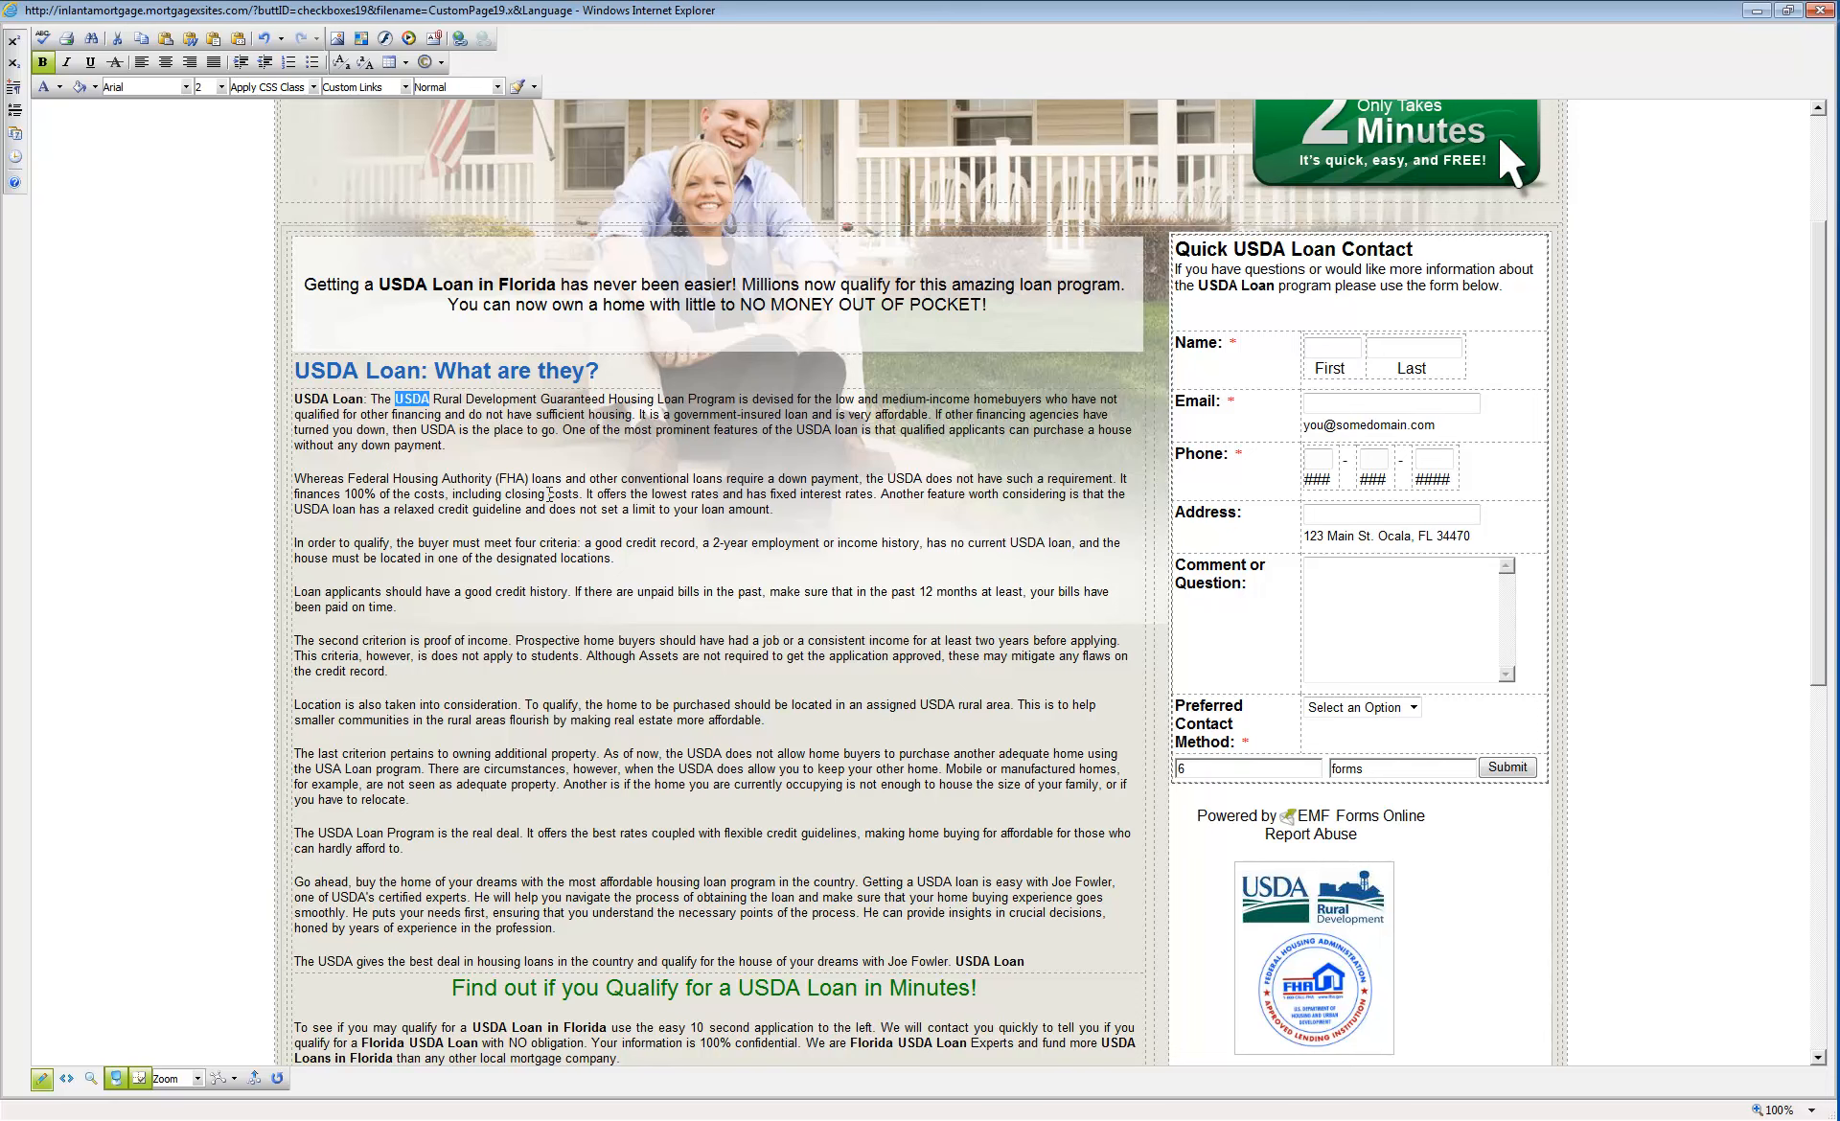
- Bold the remaining "USDA" and "USDA loan" keywords in the article's first, second and third paragraphs
{"action": "left_click_drag", "start_coordinate": [1011, 544], "coordinate": [1076, 543]}
{"action": "key", "text": "ctrl+b"}
{"action": "left_click_drag", "start_coordinate": [922, 479], "coordinate": [797, 429]}
{"action": "key", "text": "ctrl+b"}
{"action": "key", "text": "ctrl+b"}
{"action": "left_click_drag", "start_coordinate": [457, 429], "coordinate": [429, 430]}
{"action": "key", "text": "shift+Left"}
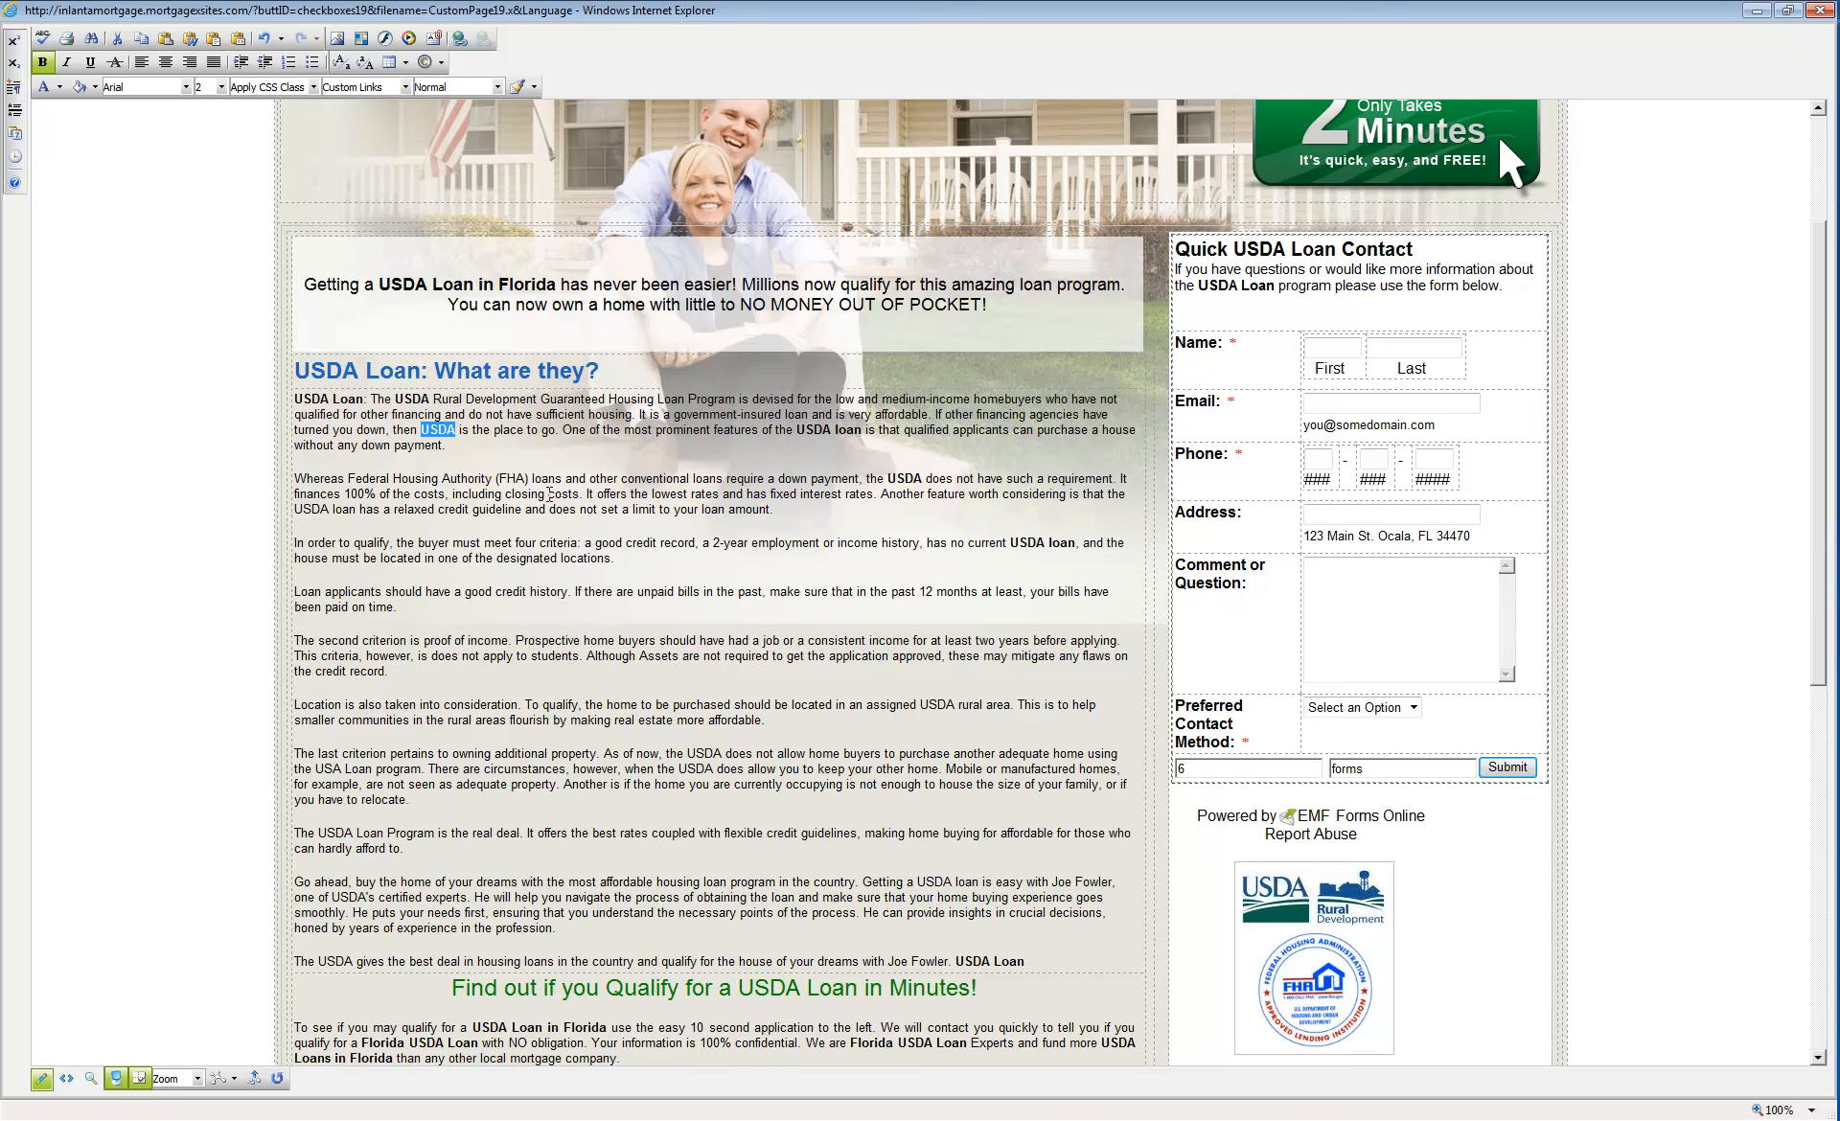
{"action": "key", "text": "ctrl+b"}
{"action": "left_click_drag", "start_coordinate": [359, 509], "coordinate": [295, 509]}
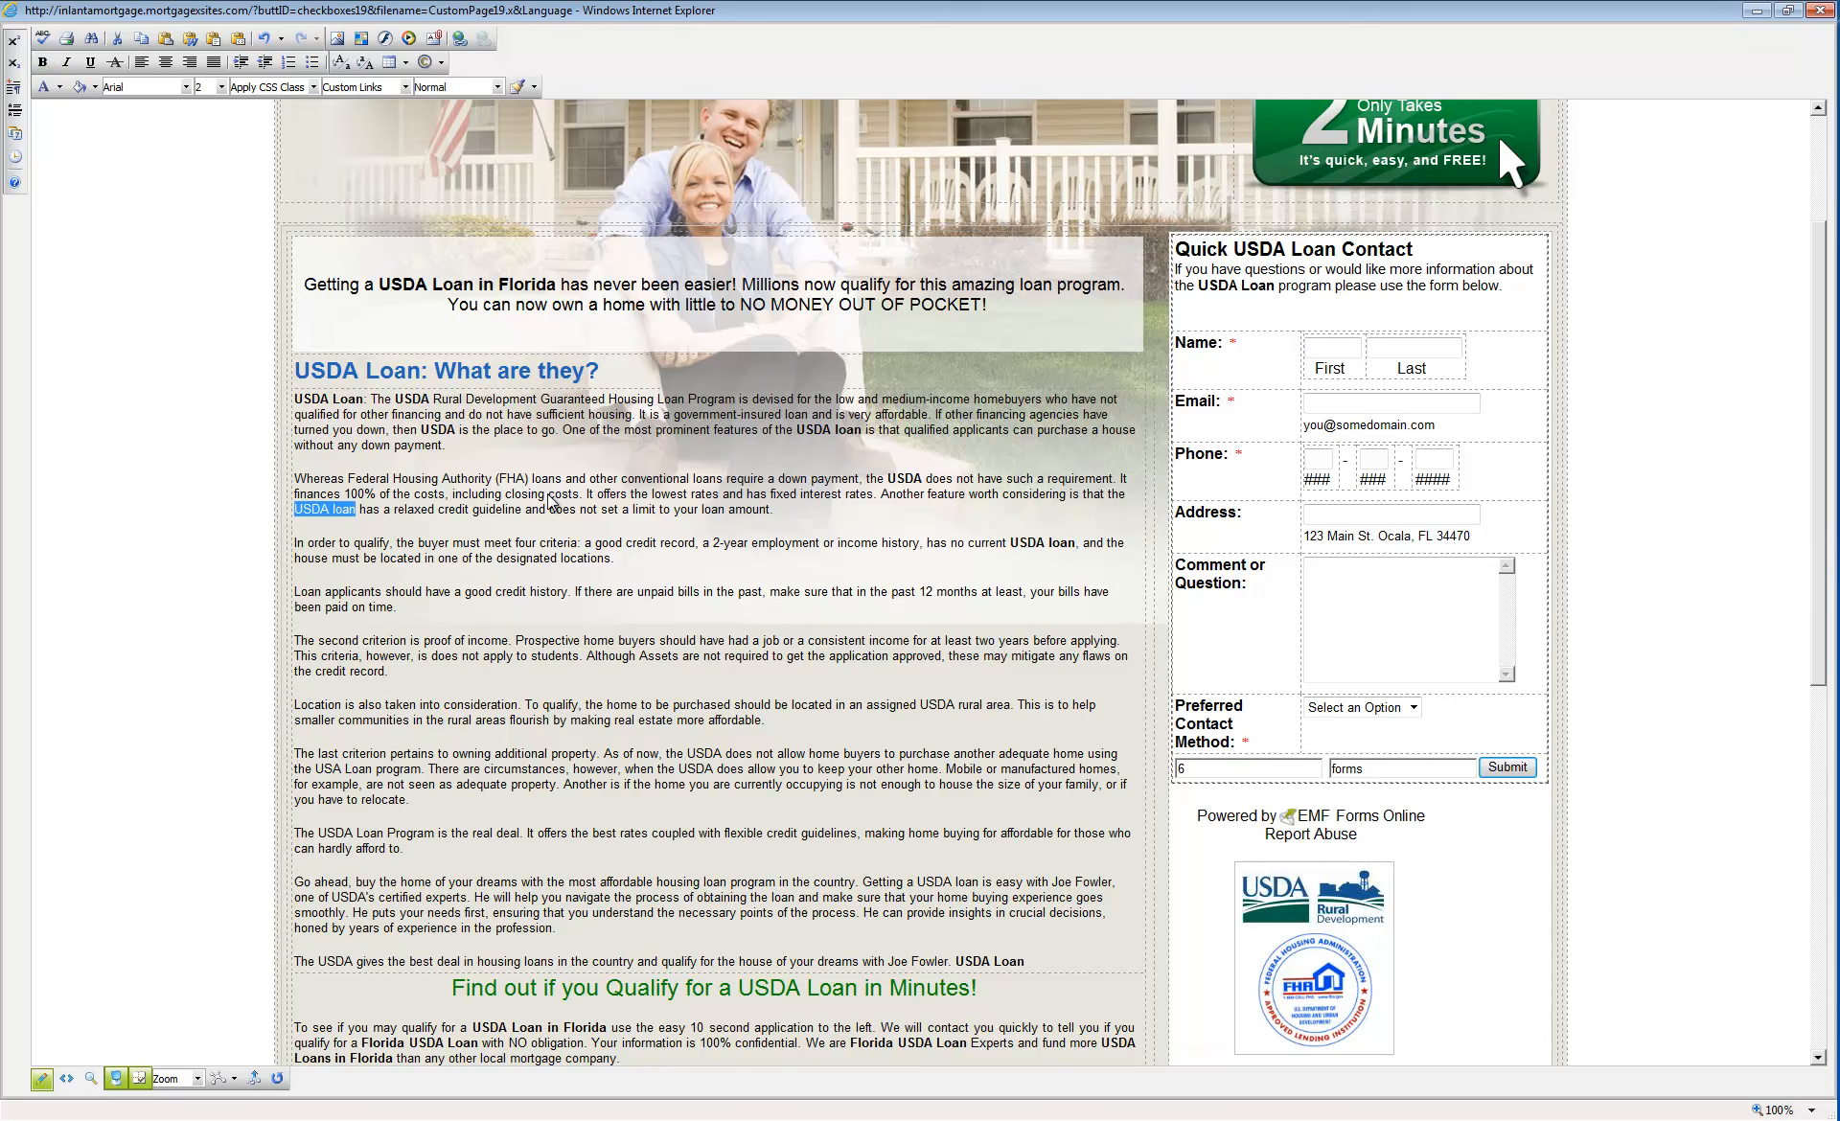
- Bold "USDA" in the "Location is also taken into consideration" paragraph and both "USDA" mentions in the "The last criterion" paragraph
{"action": "left_click_drag", "start_coordinate": [955, 704], "coordinate": [920, 704]}
{"action": "key", "text": "ctrl+b"}
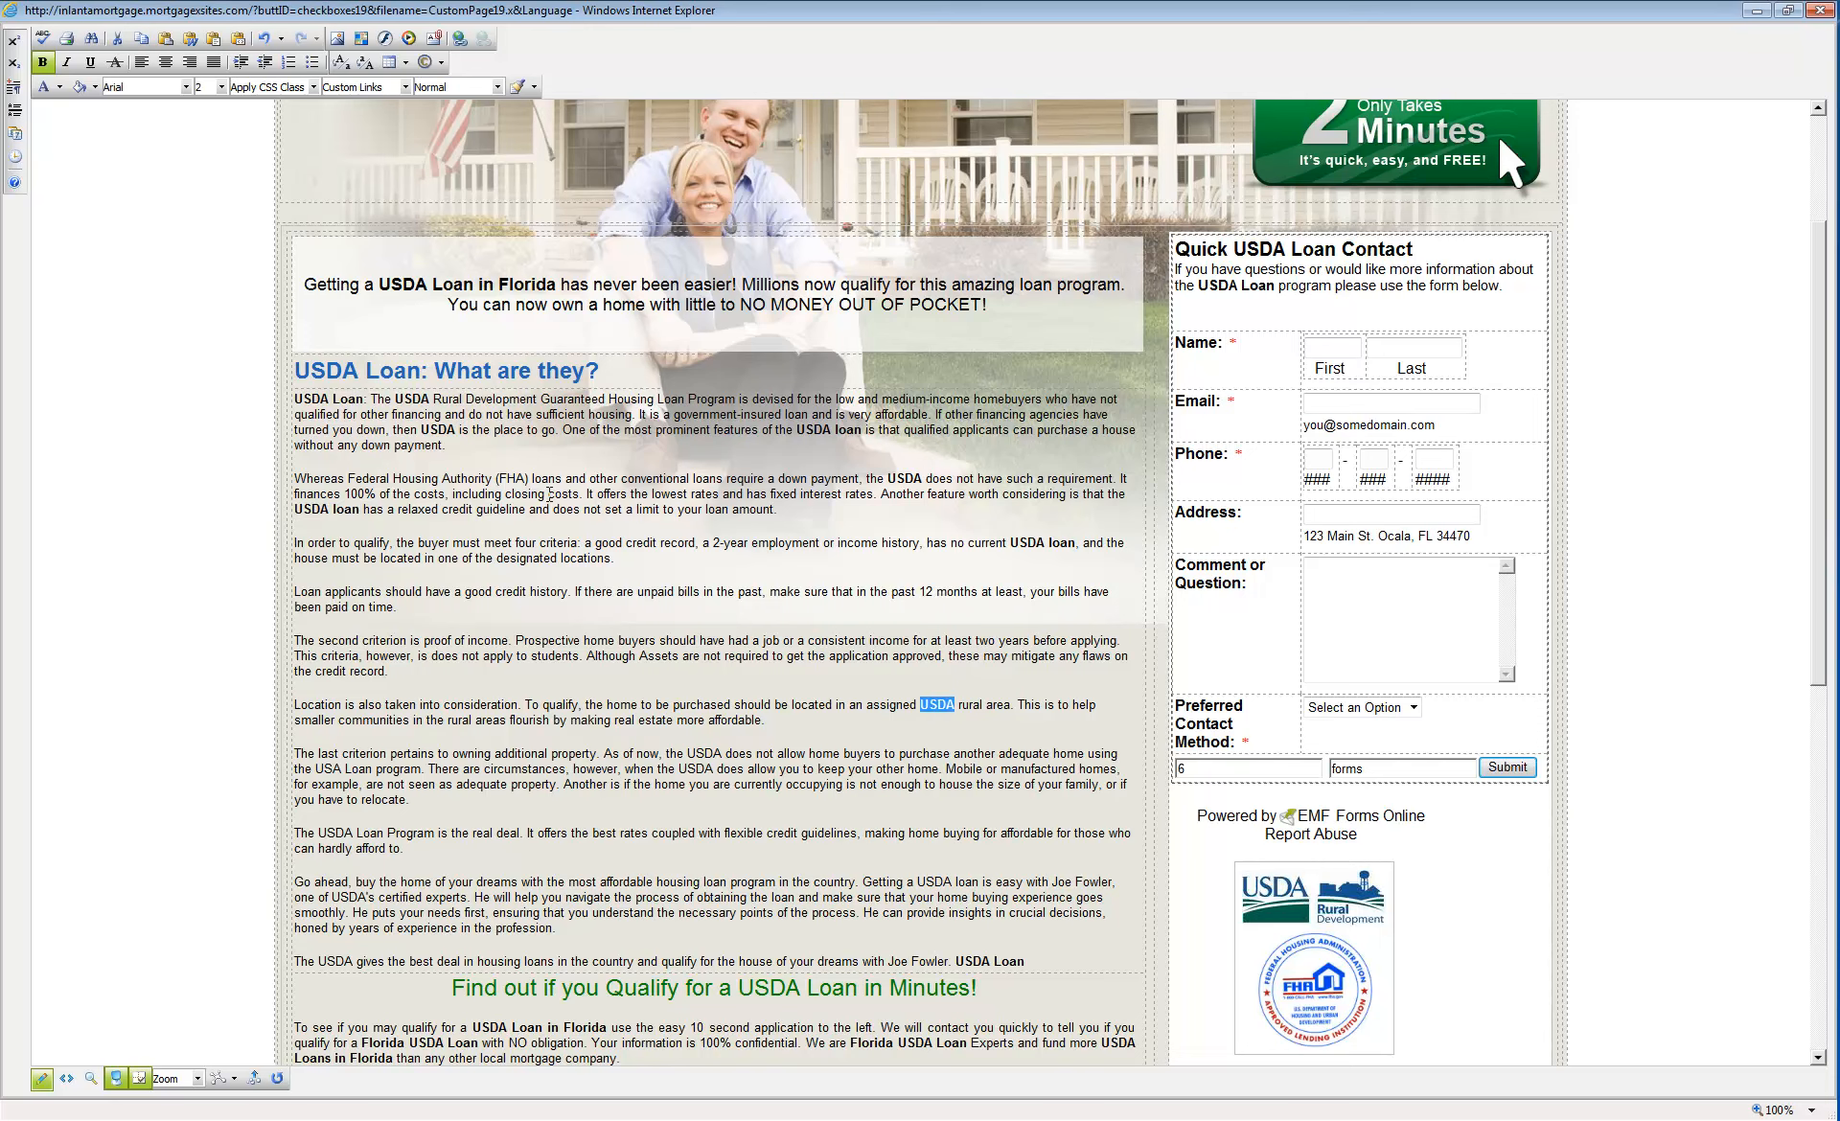
{"action": "left_click_drag", "start_coordinate": [720, 754], "coordinate": [679, 768]}
{"action": "key", "text": "ctrl+b"}
- Correct "USA" to "USDA" before "Loan program" in the "The last criterion" paragraph and bold the keyword
{"action": "left_click", "coordinate": [332, 769]}
{"action": "type", "text": "D"}
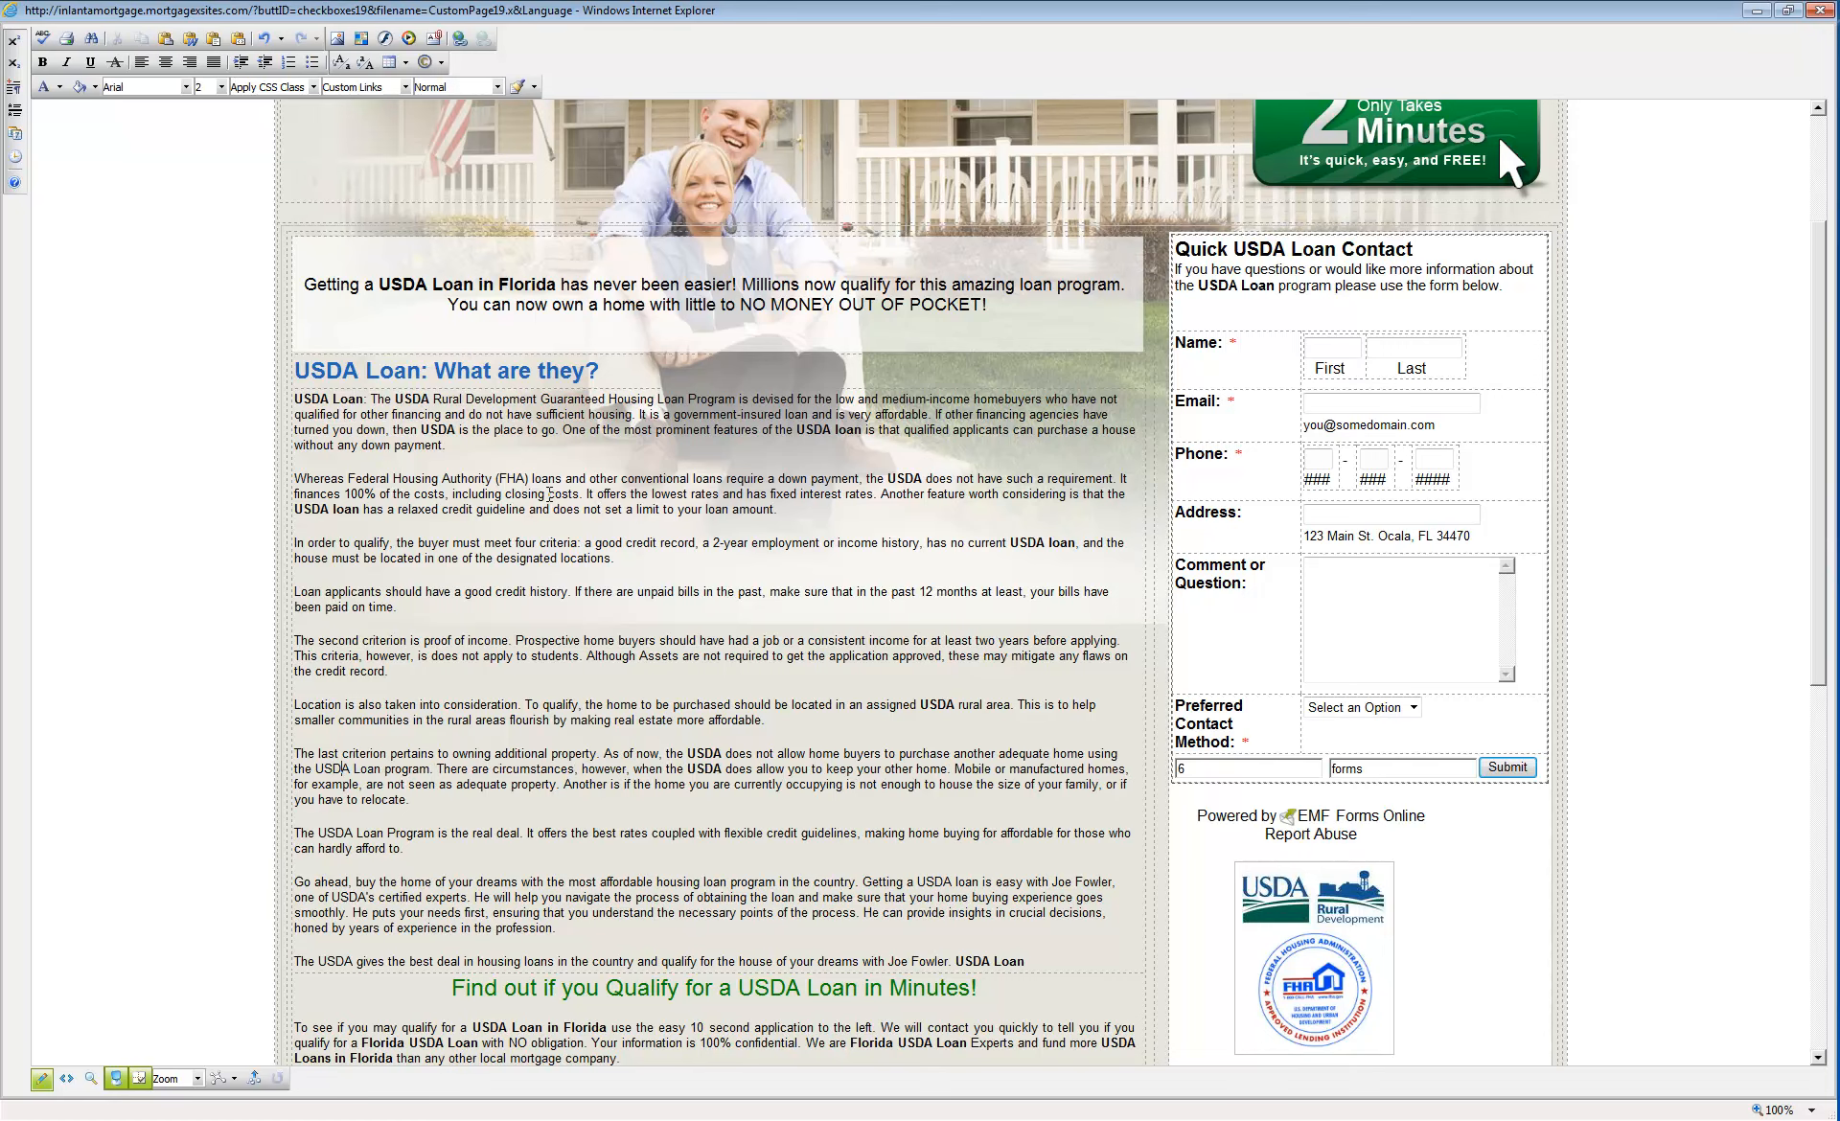
{"action": "key", "text": "ctrl+shift+Left"}
{"action": "key", "text": "ctrl+shift+Left"}
{"action": "key", "text": "ctrl+b"}
- Bold "USDA Loan Program" at the start of the "is the real deal" paragraph
{"action": "key", "text": "Down"}
{"action": "key", "text": "Down"}
{"action": "key", "text": "Down"}
{"action": "key", "text": "ctrl+shift+Left"}
{"action": "key", "text": "ctrl+shift+Left"}
{"action": "key", "text": "ctrl+shift+Left"}
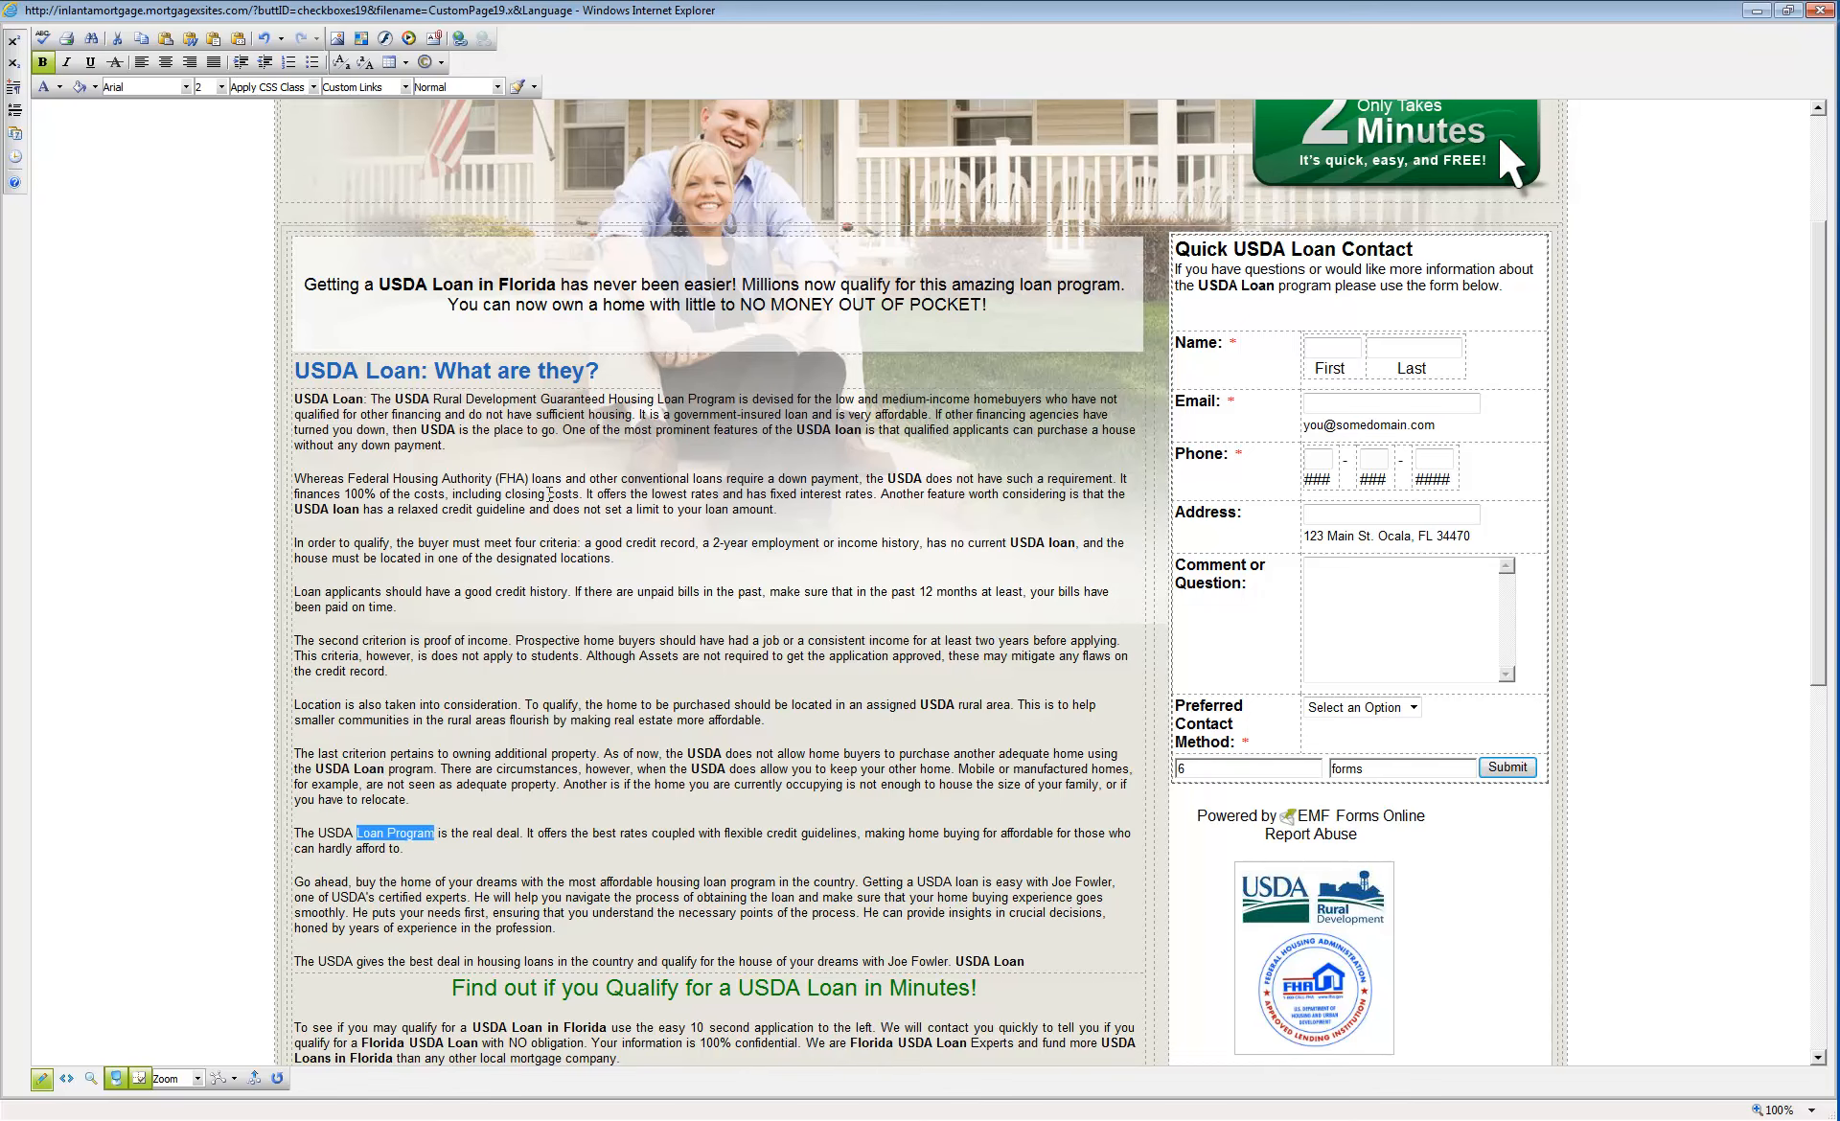
{"action": "key", "text": "ctrl+b"}
- Bold the whole phrase "USDA Loan program" in the "The last criterion" paragraph, checking it against the keyword list in Word
{"action": "key", "text": "Up"}
{"action": "key", "text": "Up"}
{"action": "key", "text": "Up"}
{"action": "key", "text": "ctrl+shift+Left"}
{"action": "key", "text": "ctrl+shift+Left"}
{"action": "key", "text": "ctrl+shift+Left"}
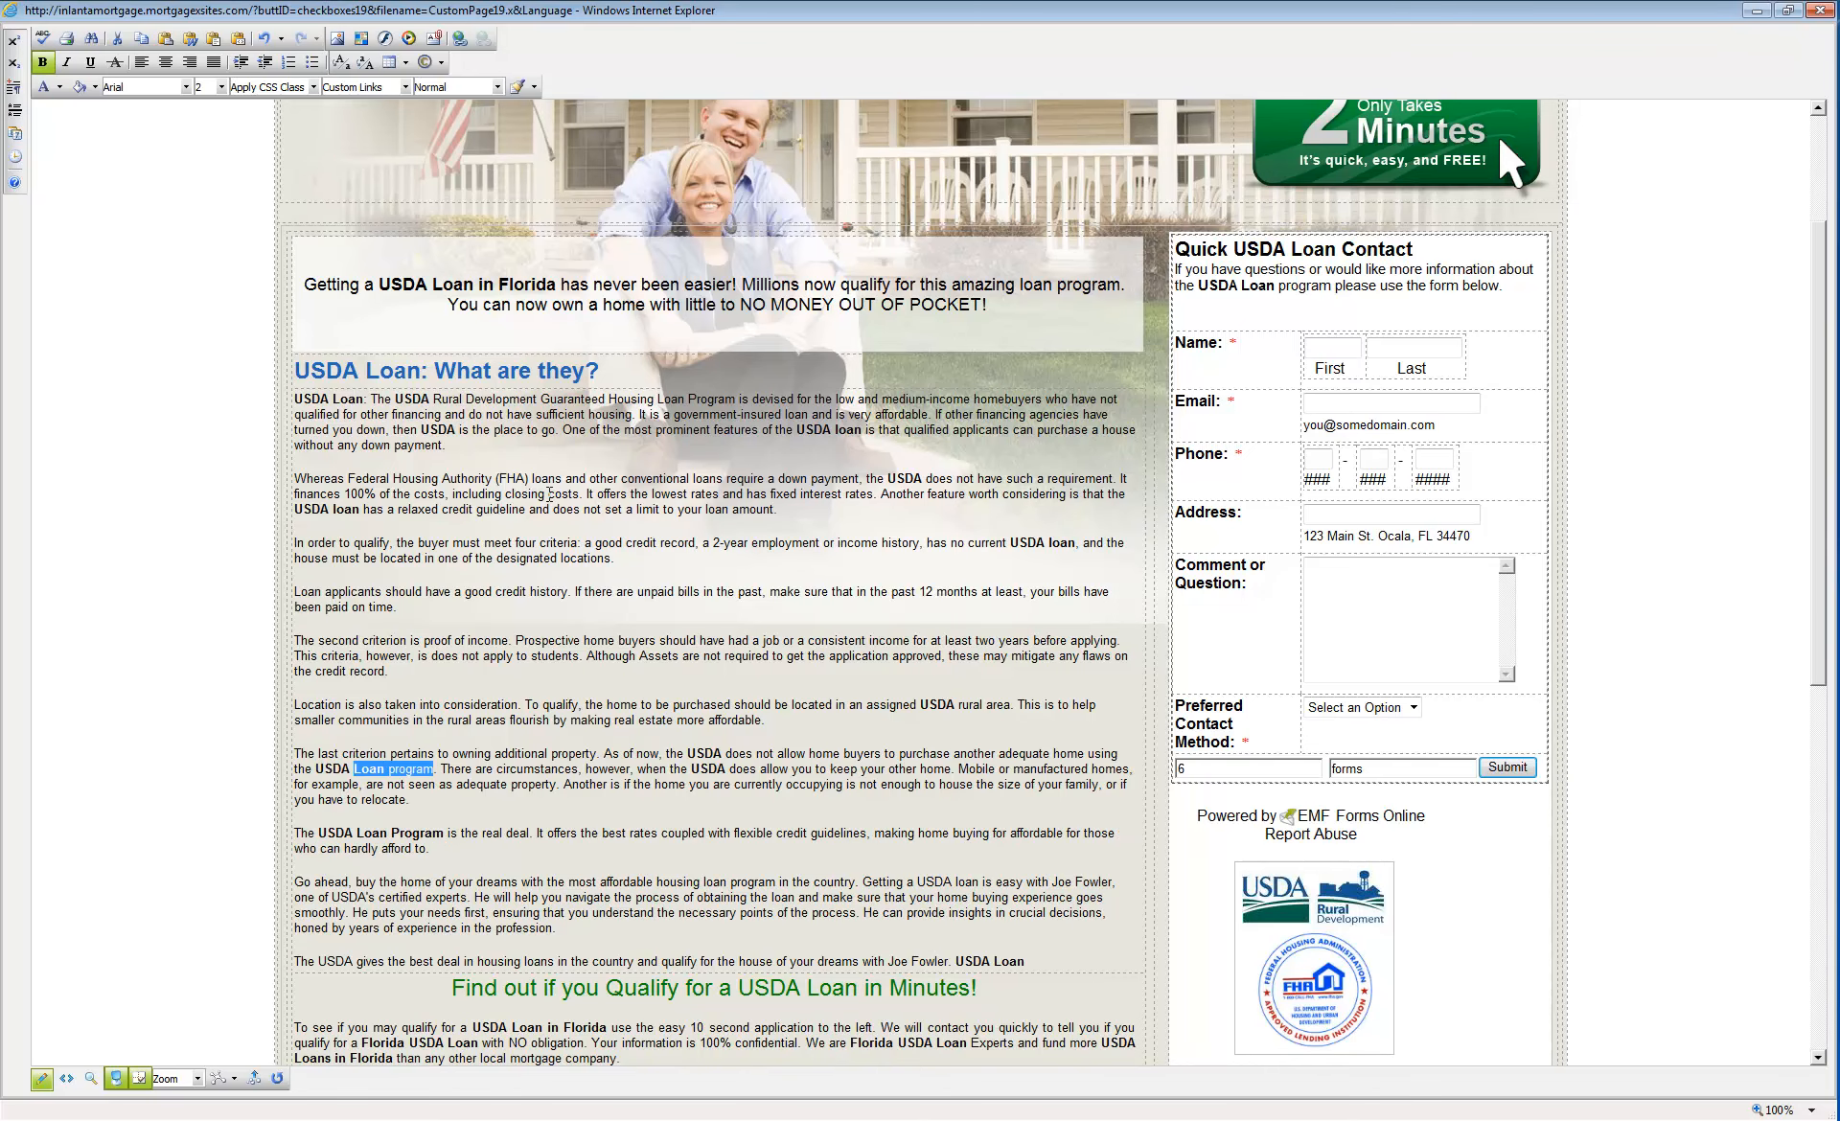
{"action": "key", "text": "ctrl+b"}
{"action": "key", "text": "alt+Tab"}
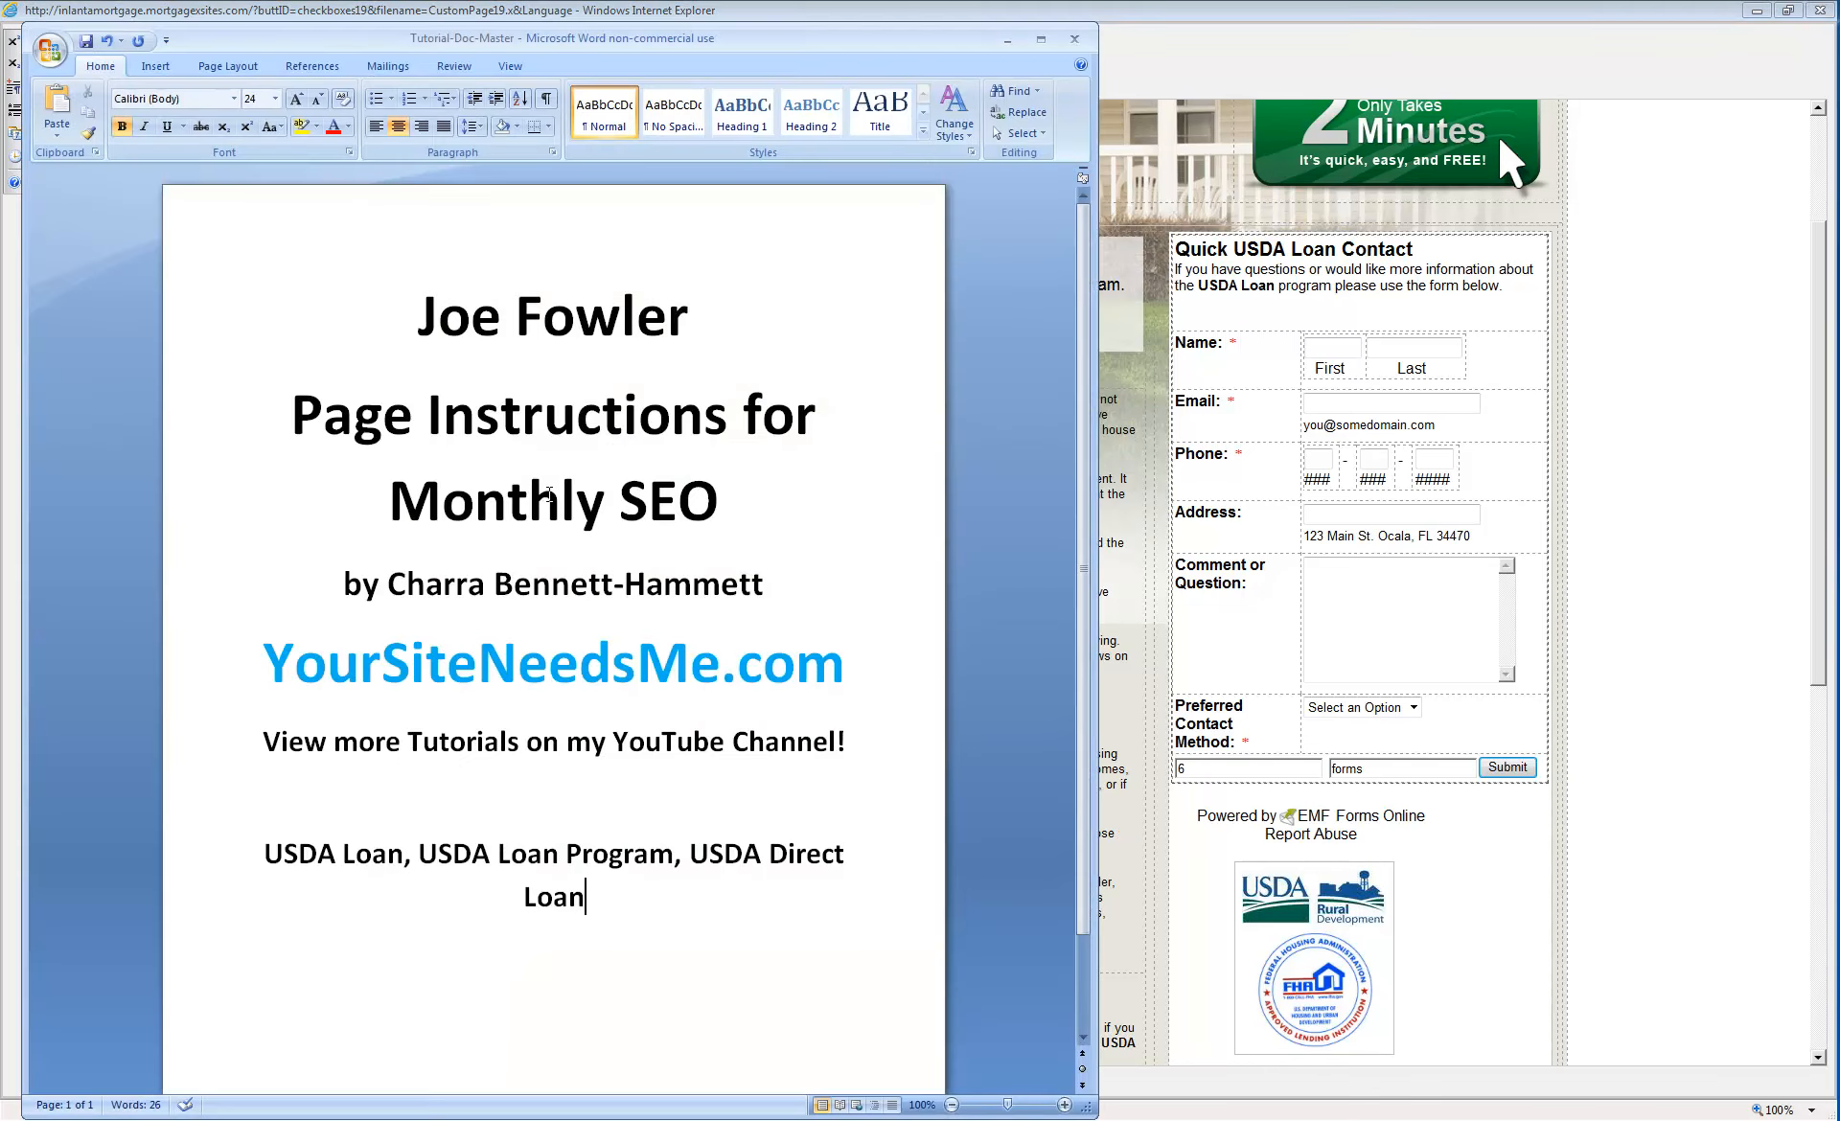
{"action": "key", "text": "alt+Tab"}
{"action": "key", "text": "ctrl+b"}
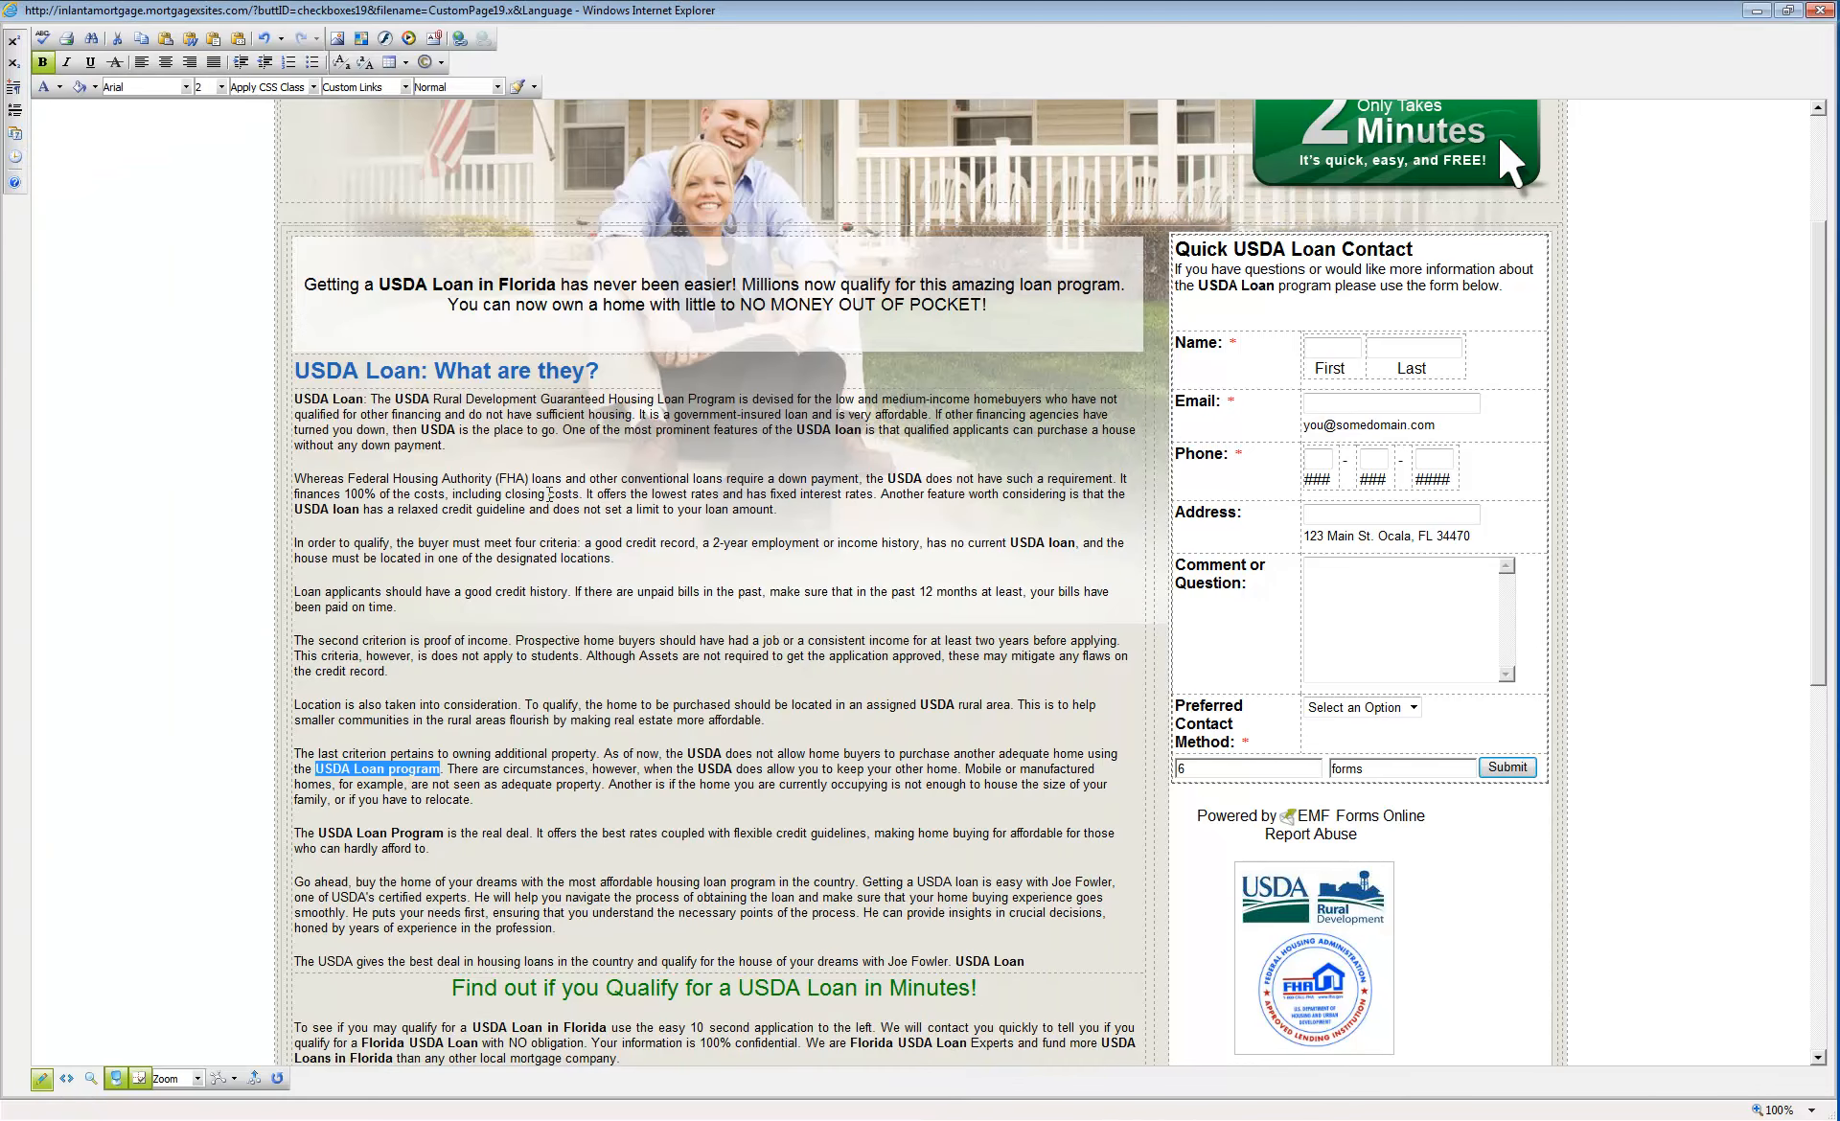
- Bold "USDA loan" and "USDA" in the "Go ahead" paragraph and "USDA" at the start of the closing paragraph
{"action": "left_click_drag", "start_coordinate": [978, 883], "coordinate": [917, 883]}
{"action": "key", "text": "ctrl+b"}
{"action": "left_click_drag", "start_coordinate": [367, 898], "coordinate": [331, 898]}
{"action": "key", "text": "ctrl+b"}
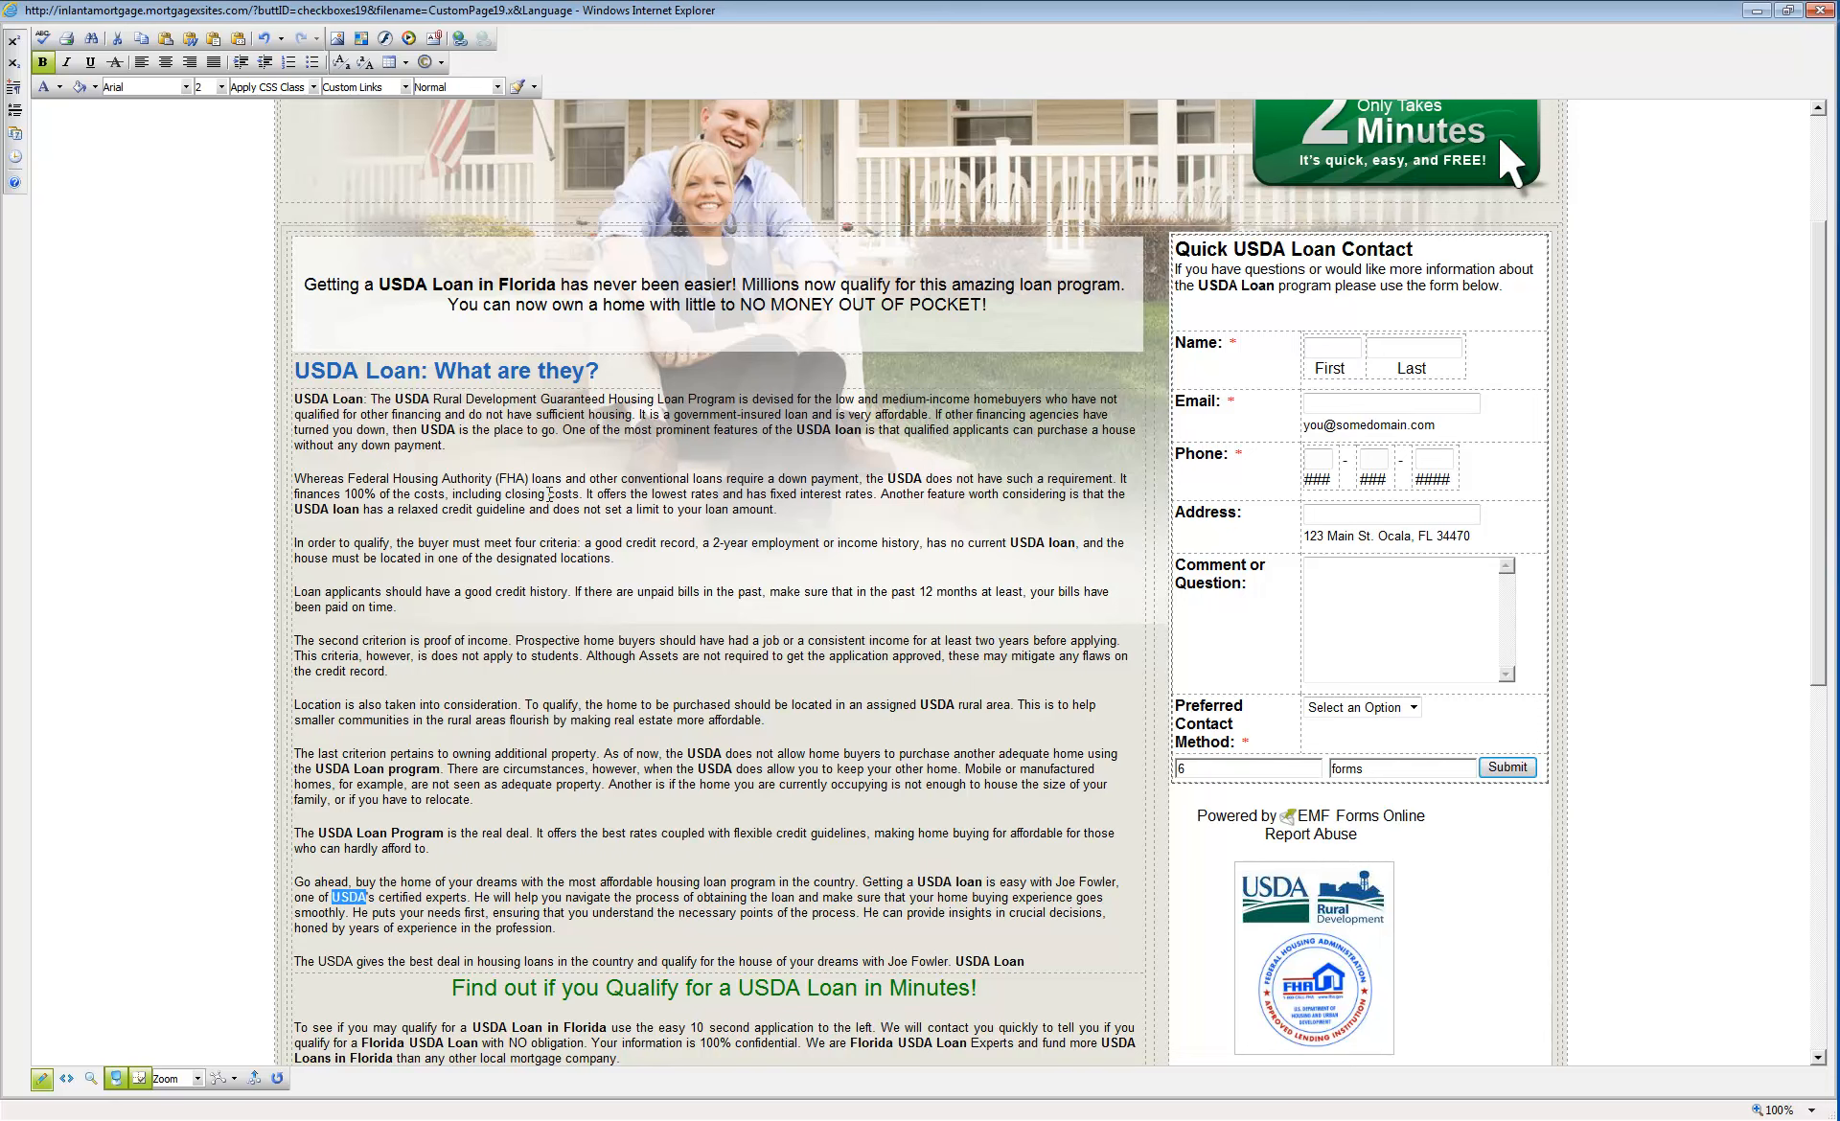
{"action": "left_click", "coordinate": [354, 962]}
{"action": "left_click_drag", "start_coordinate": [354, 962], "coordinate": [318, 962]}
{"action": "key", "text": "ctrl+b"}
{"action": "left_click", "coordinate": [403, 928]}
- Check the keyword list in Word and change "then USDA" to "then the USDA Loan Program" in the first paragraph
{"action": "key", "text": "alt+Tab"}
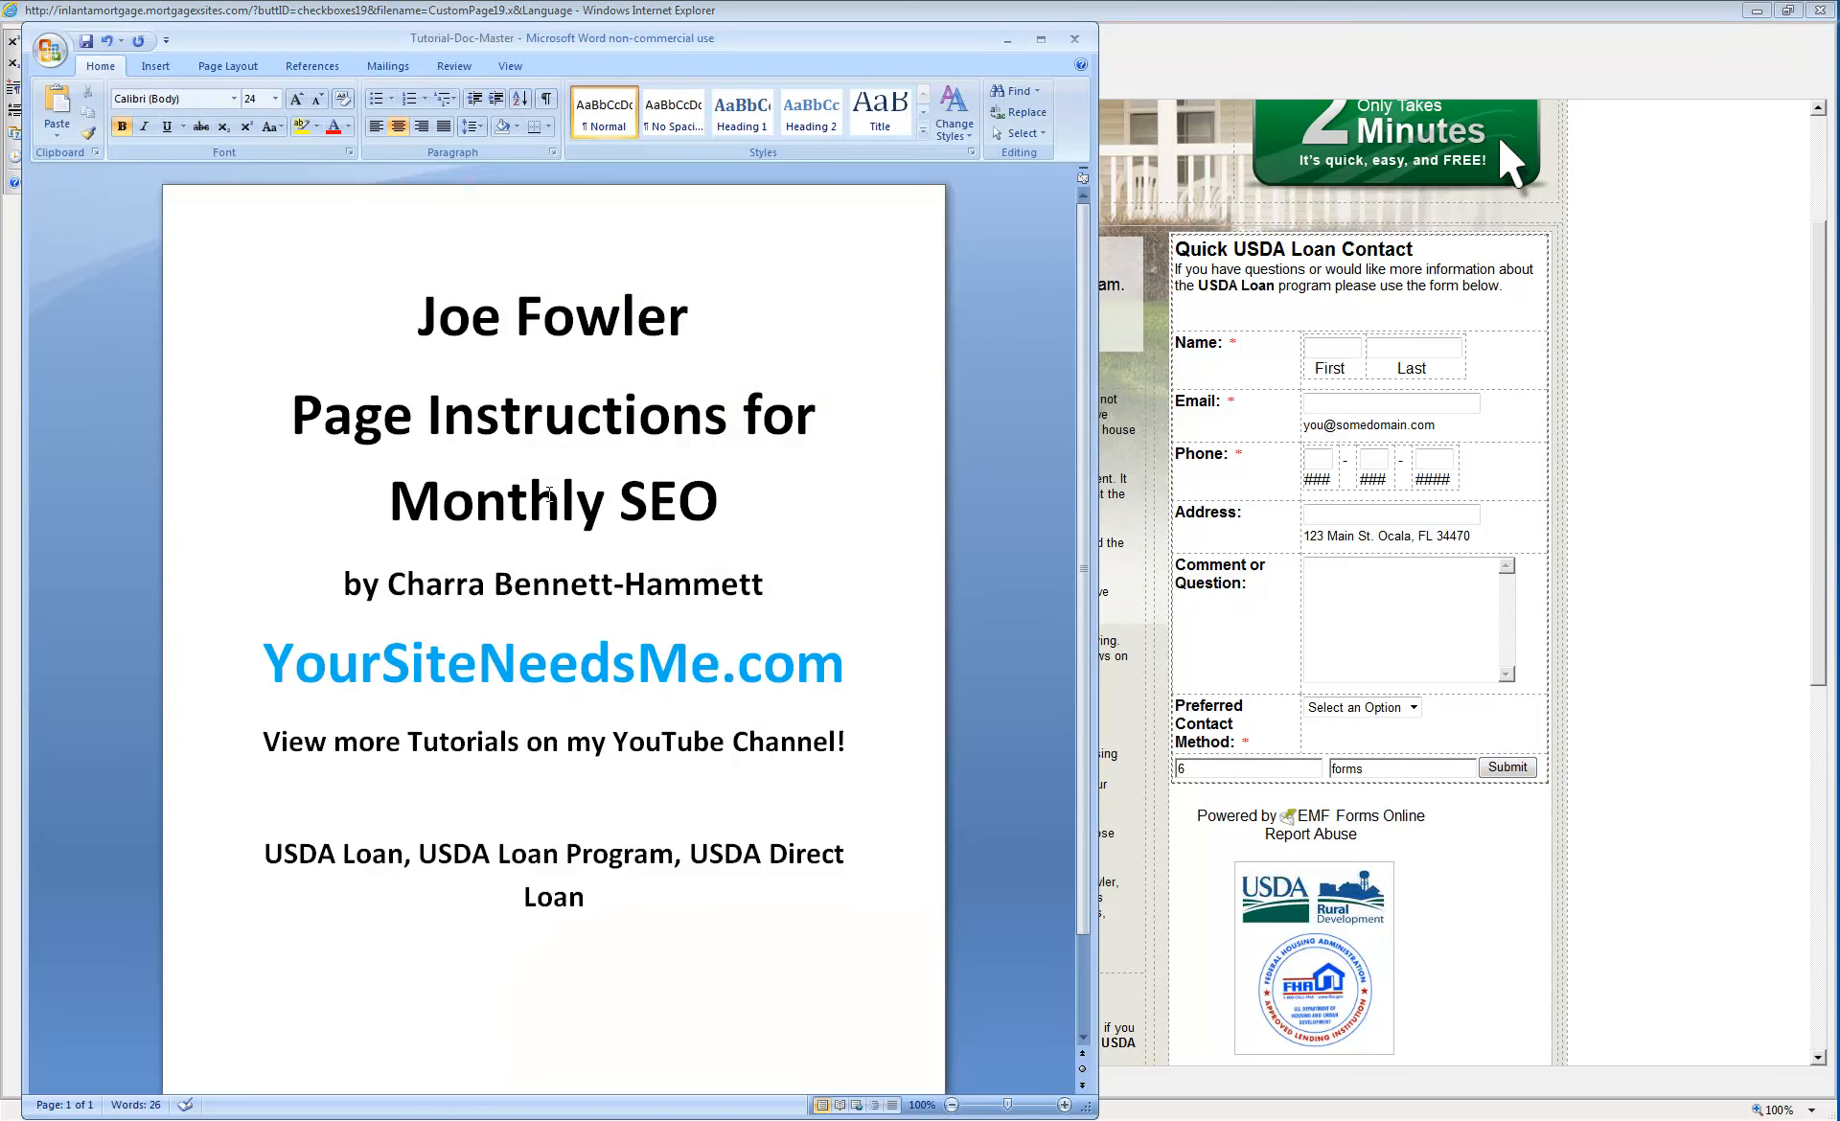
{"action": "key", "text": "alt+Tab"}
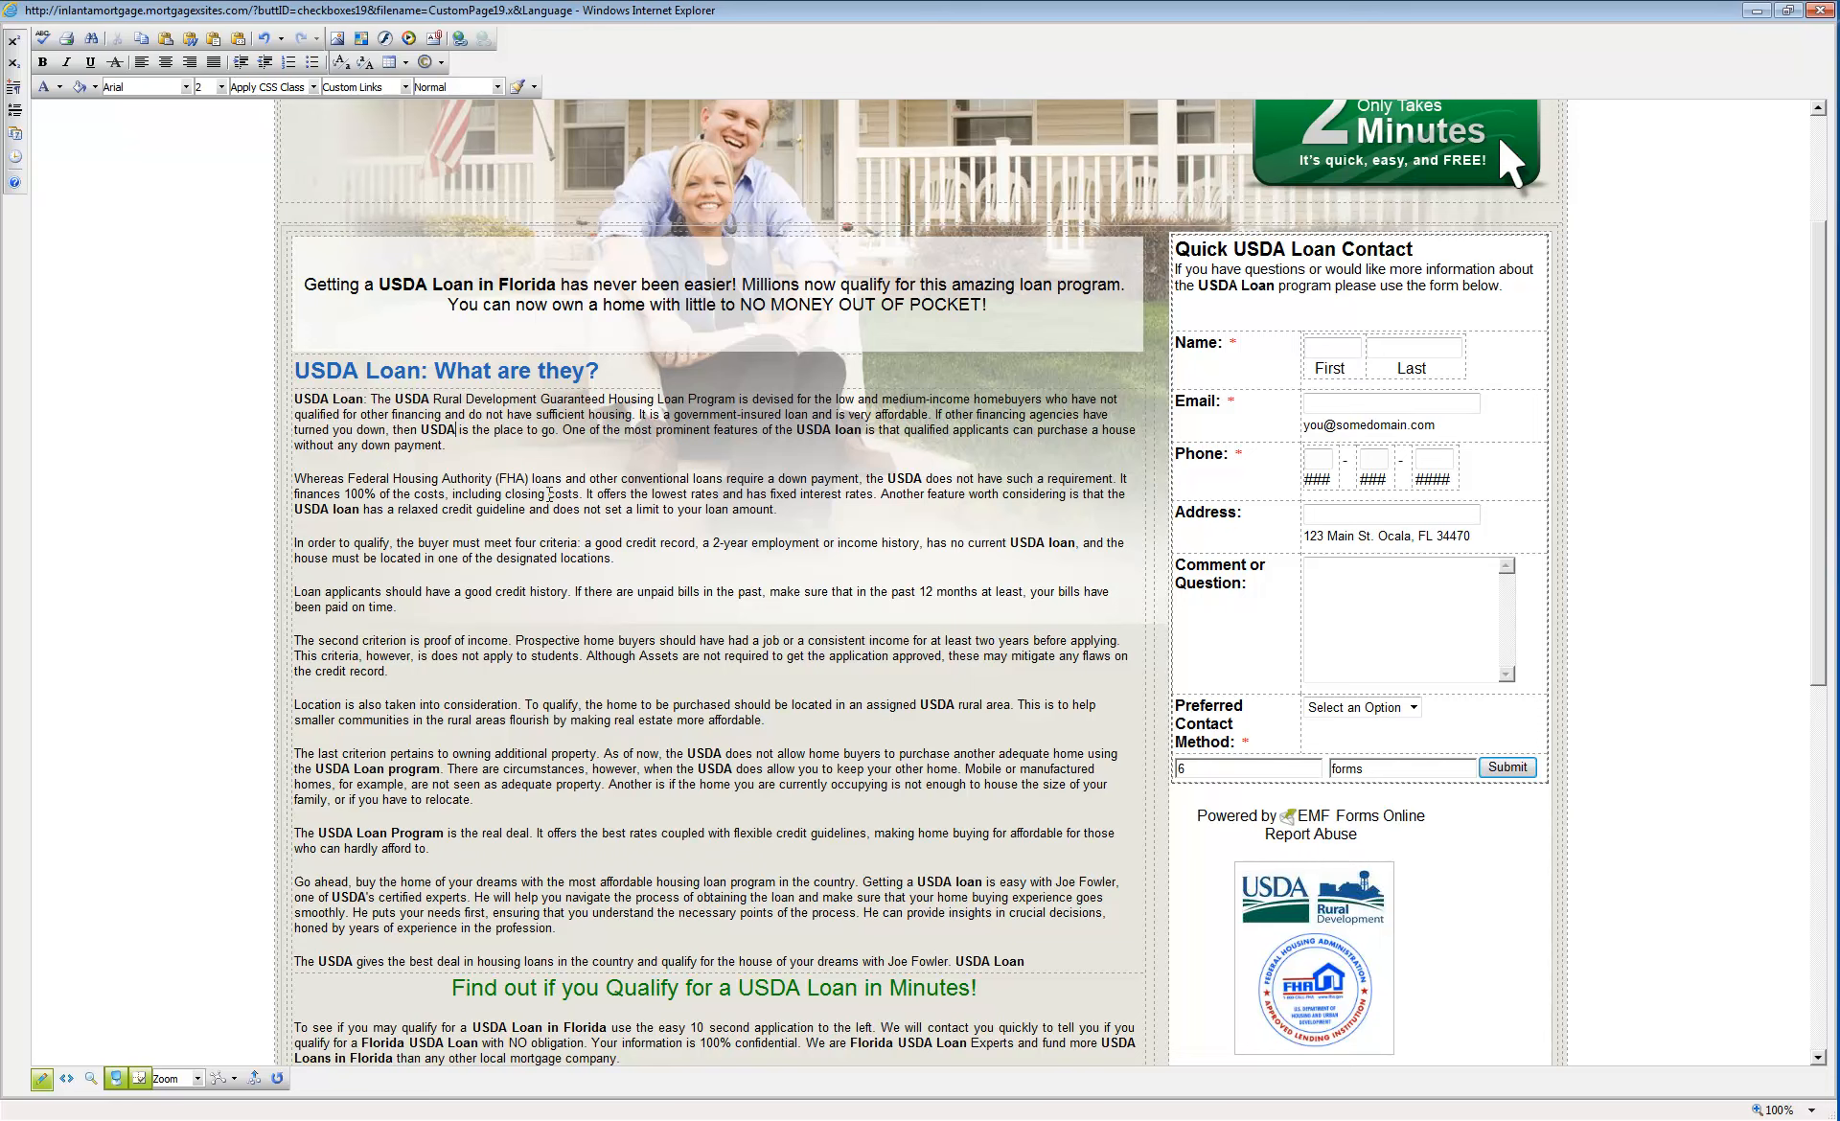
{"action": "key", "text": "Right"}
{"action": "type", "text": "the"}
{"action": "key", "text": "Right"}
{"action": "key", "text": "Right"}
{"action": "key", "text": "Right"}
{"action": "key", "text": "Right"}
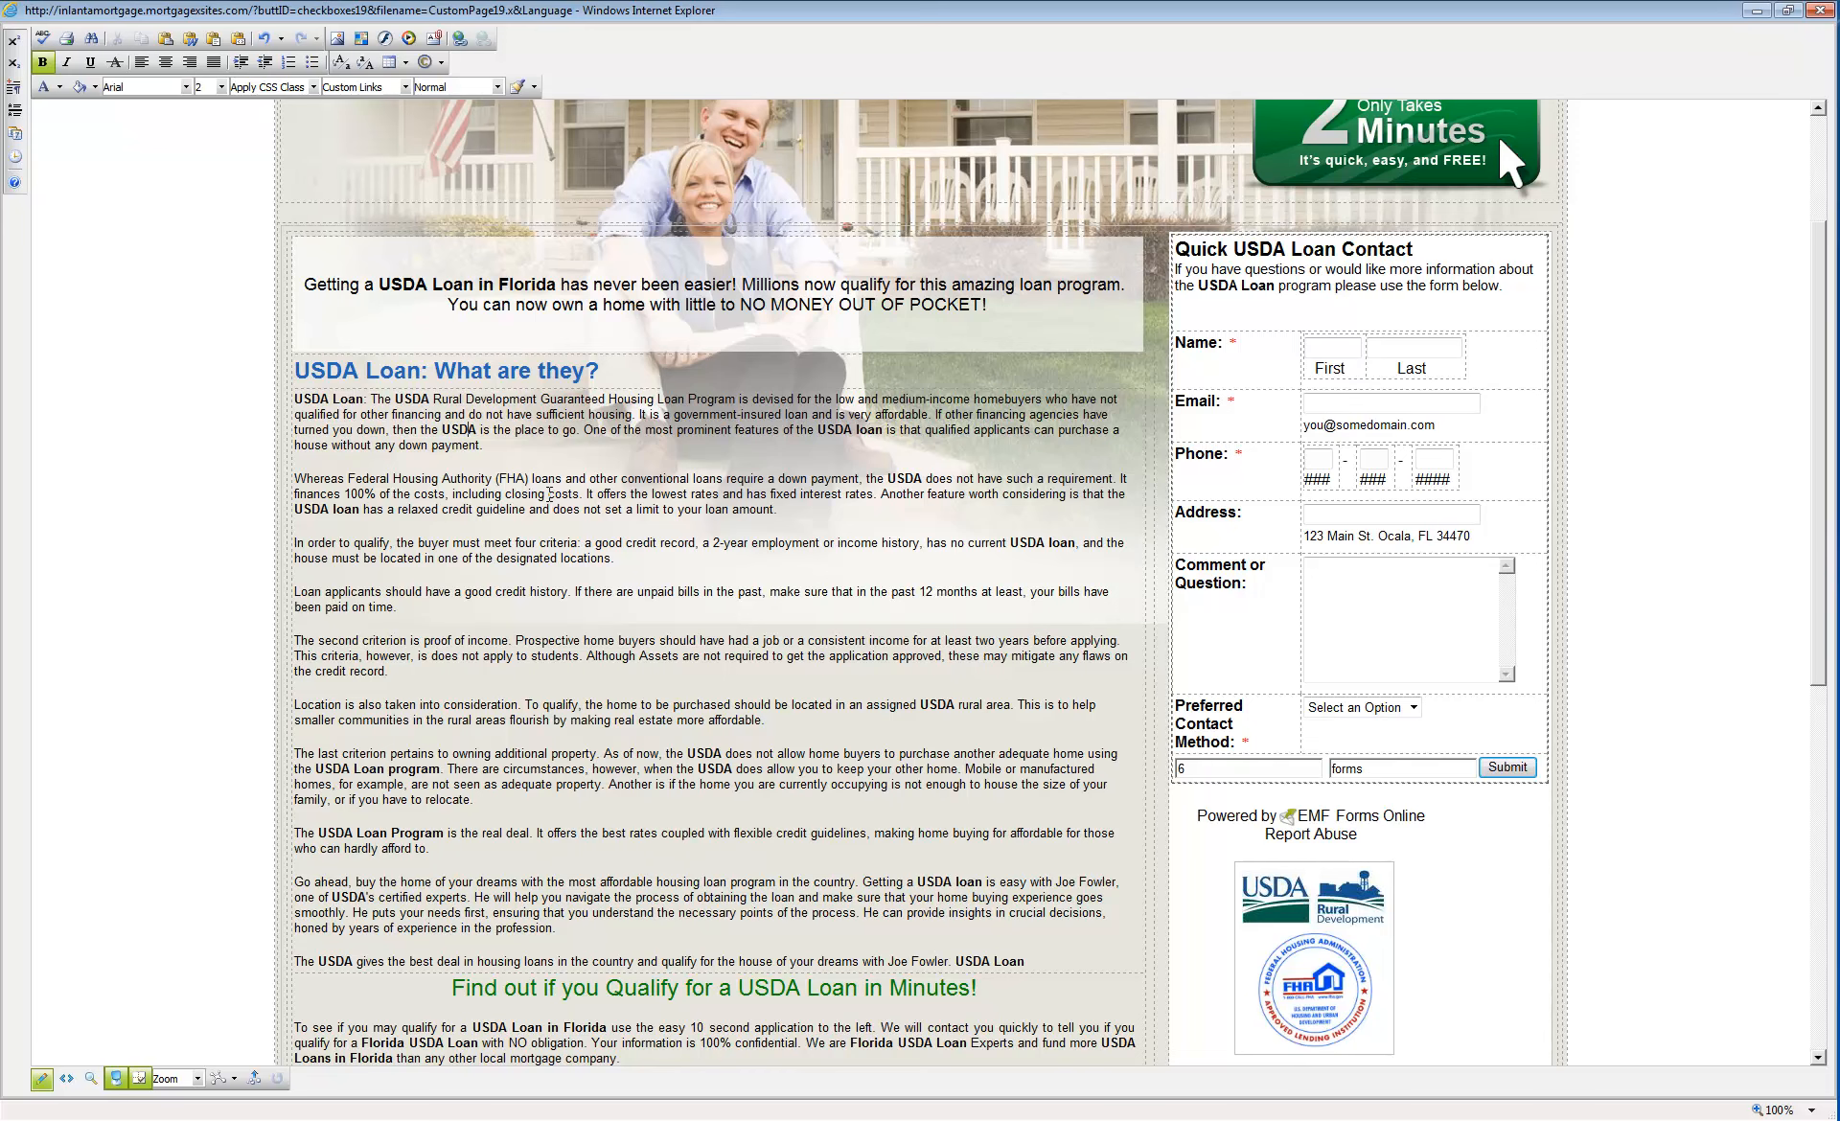
{"action": "type", "text": "Loan Progr"}
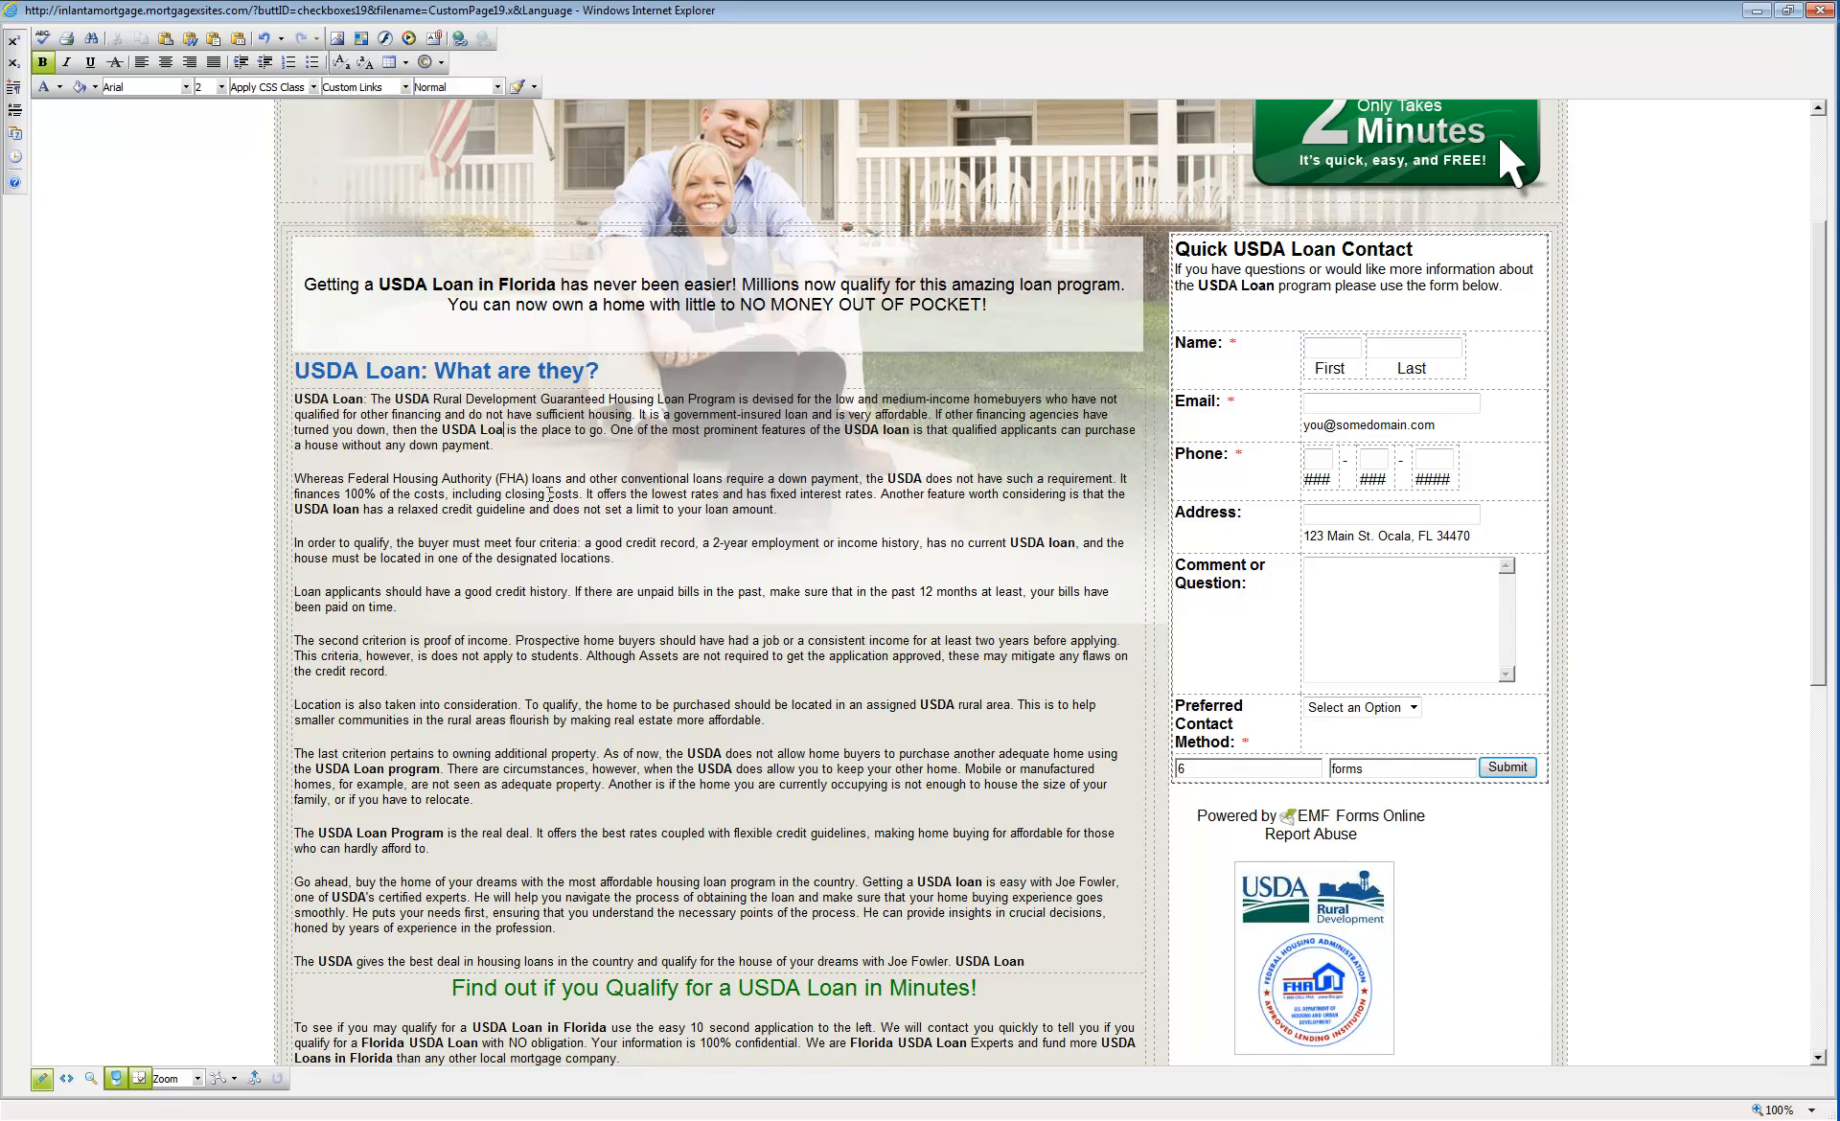
{"action": "type", "text": "am"}
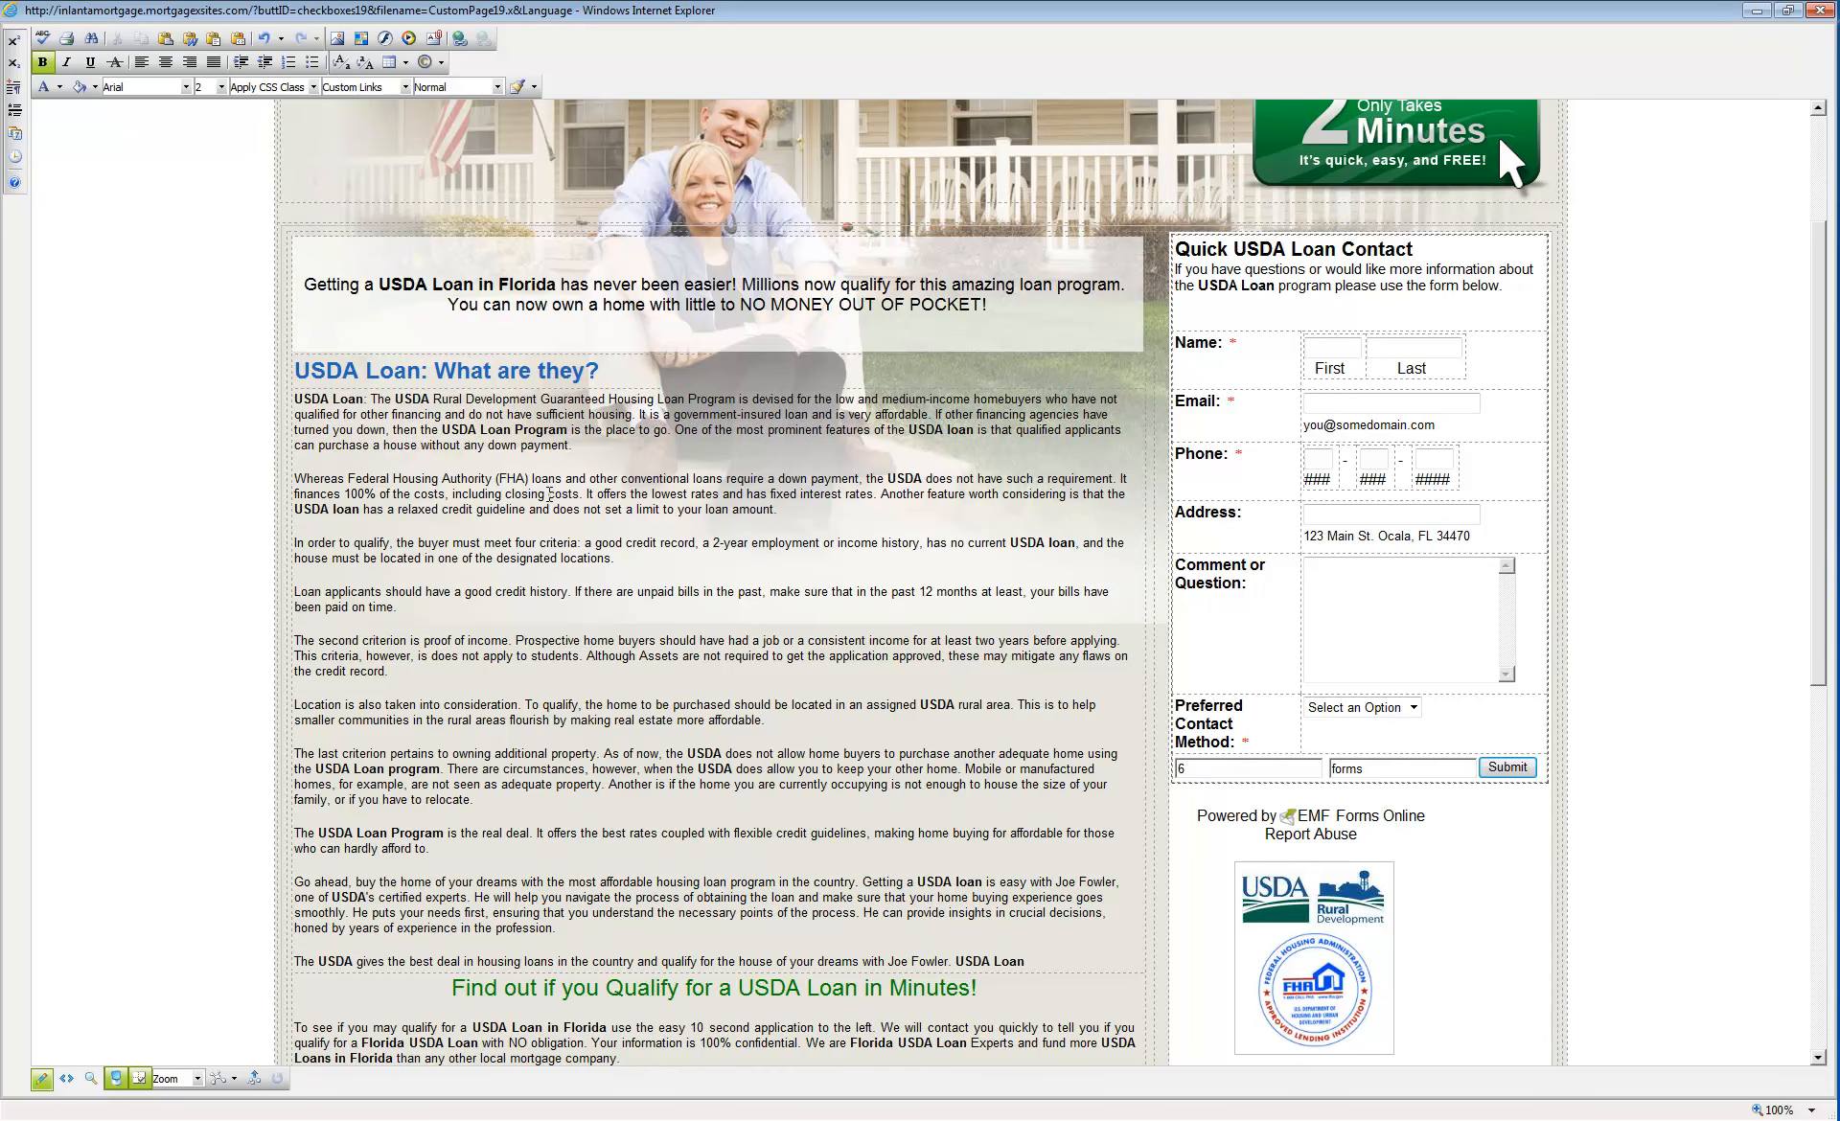
- Extend the bold "USDA" in the second paragraph's first sentence to "USDA Direct Loan"
{"action": "key", "text": "ctrl+Left"}
{"action": "key", "text": "ctrl+Left"}
{"action": "left_click", "coordinate": [923, 480]}
{"action": "type", "text": "Direct Loan"}
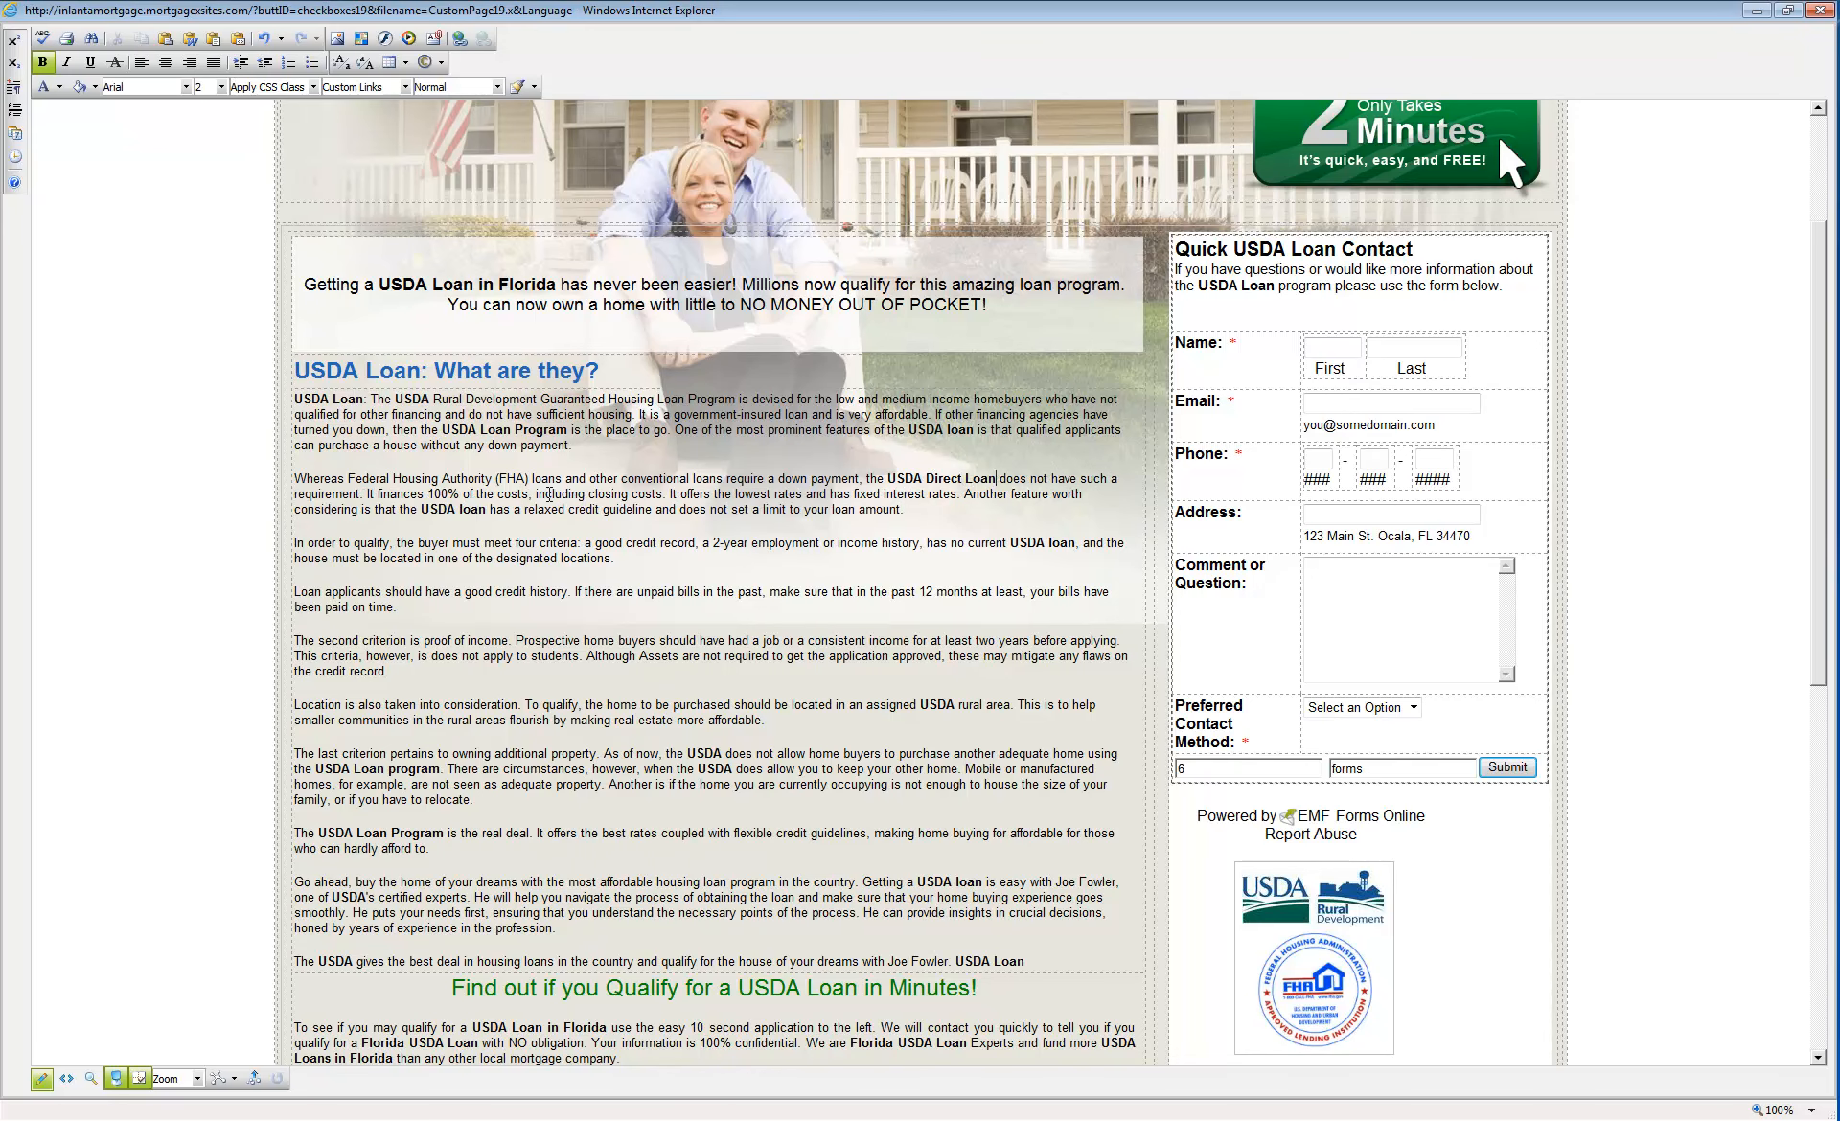
- Delete "have such a requirement" from the second paragraph's first sentence so it ends with "the USDA Direct Loan does not."
{"action": "key", "text": "ctrl+Right"}
{"action": "key", "text": "ctrl+Right"}
{"action": "key", "text": "ctrl+Right"}
{"action": "key", "text": "BackSpace"}
{"action": "key", "text": "Delete"}
{"action": "key", "text": "Delete"}
{"action": "key", "text": "Delete"}
{"action": "key", "text": "Delete"}
{"action": "key", "text": "Delete"}
{"action": "key", "text": "Delete"}
{"action": "key", "text": "Delete"}
{"action": "key", "text": "Delete"}
{"action": "key", "text": "Delete"}
{"action": "key", "text": "Delete"}
{"action": "key", "text": "Delete"}
{"action": "key", "text": "Delete"}
{"action": "key", "text": "Delete"}
{"action": "key", "text": "Delete"}
{"action": "key", "text": "Delete"}
{"action": "key", "text": "Delete"}
{"action": "key", "text": "Delete"}
{"action": "key", "text": "Delete"}
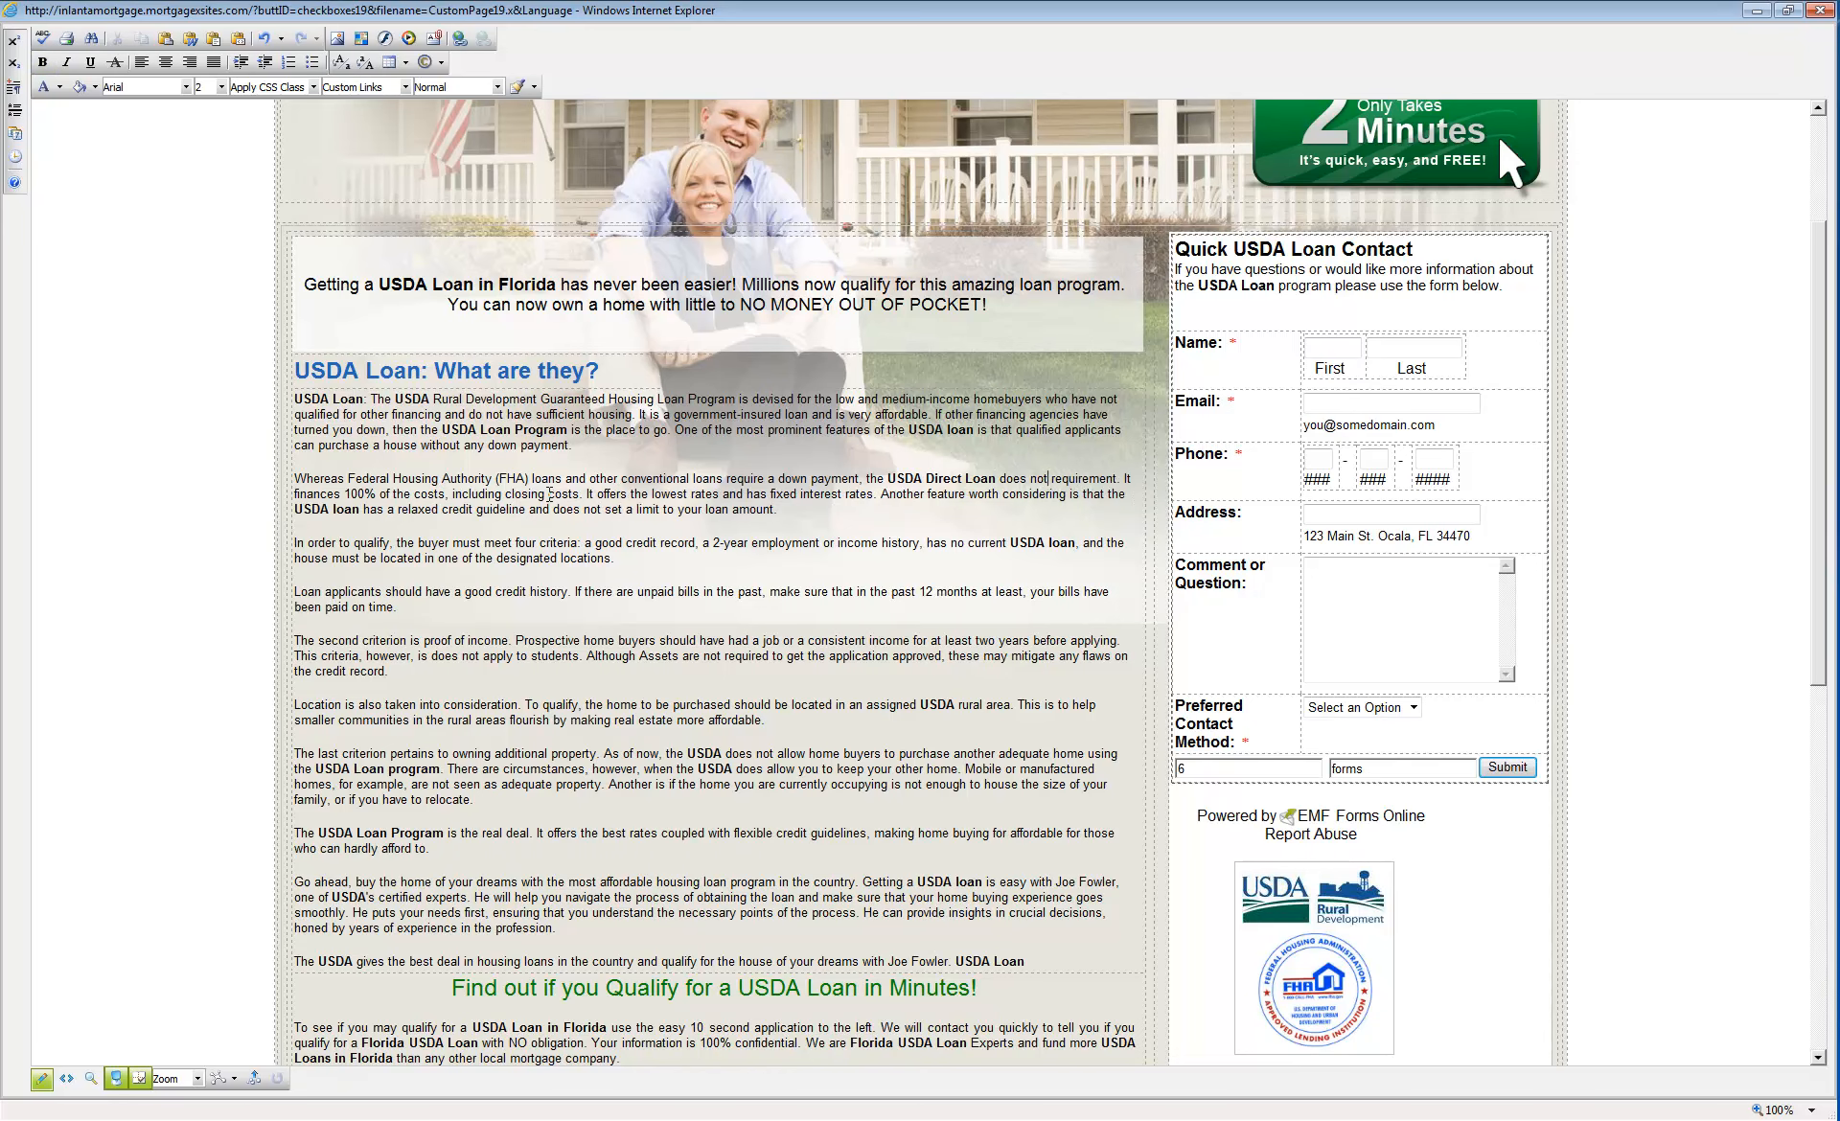
{"action": "key", "text": "Delete"}
{"action": "key", "text": "Delete"}
{"action": "key", "text": "Delete"}
{"action": "key", "text": "Delete"}
{"action": "key", "text": "Delete"}
{"action": "key", "text": "Delete"}
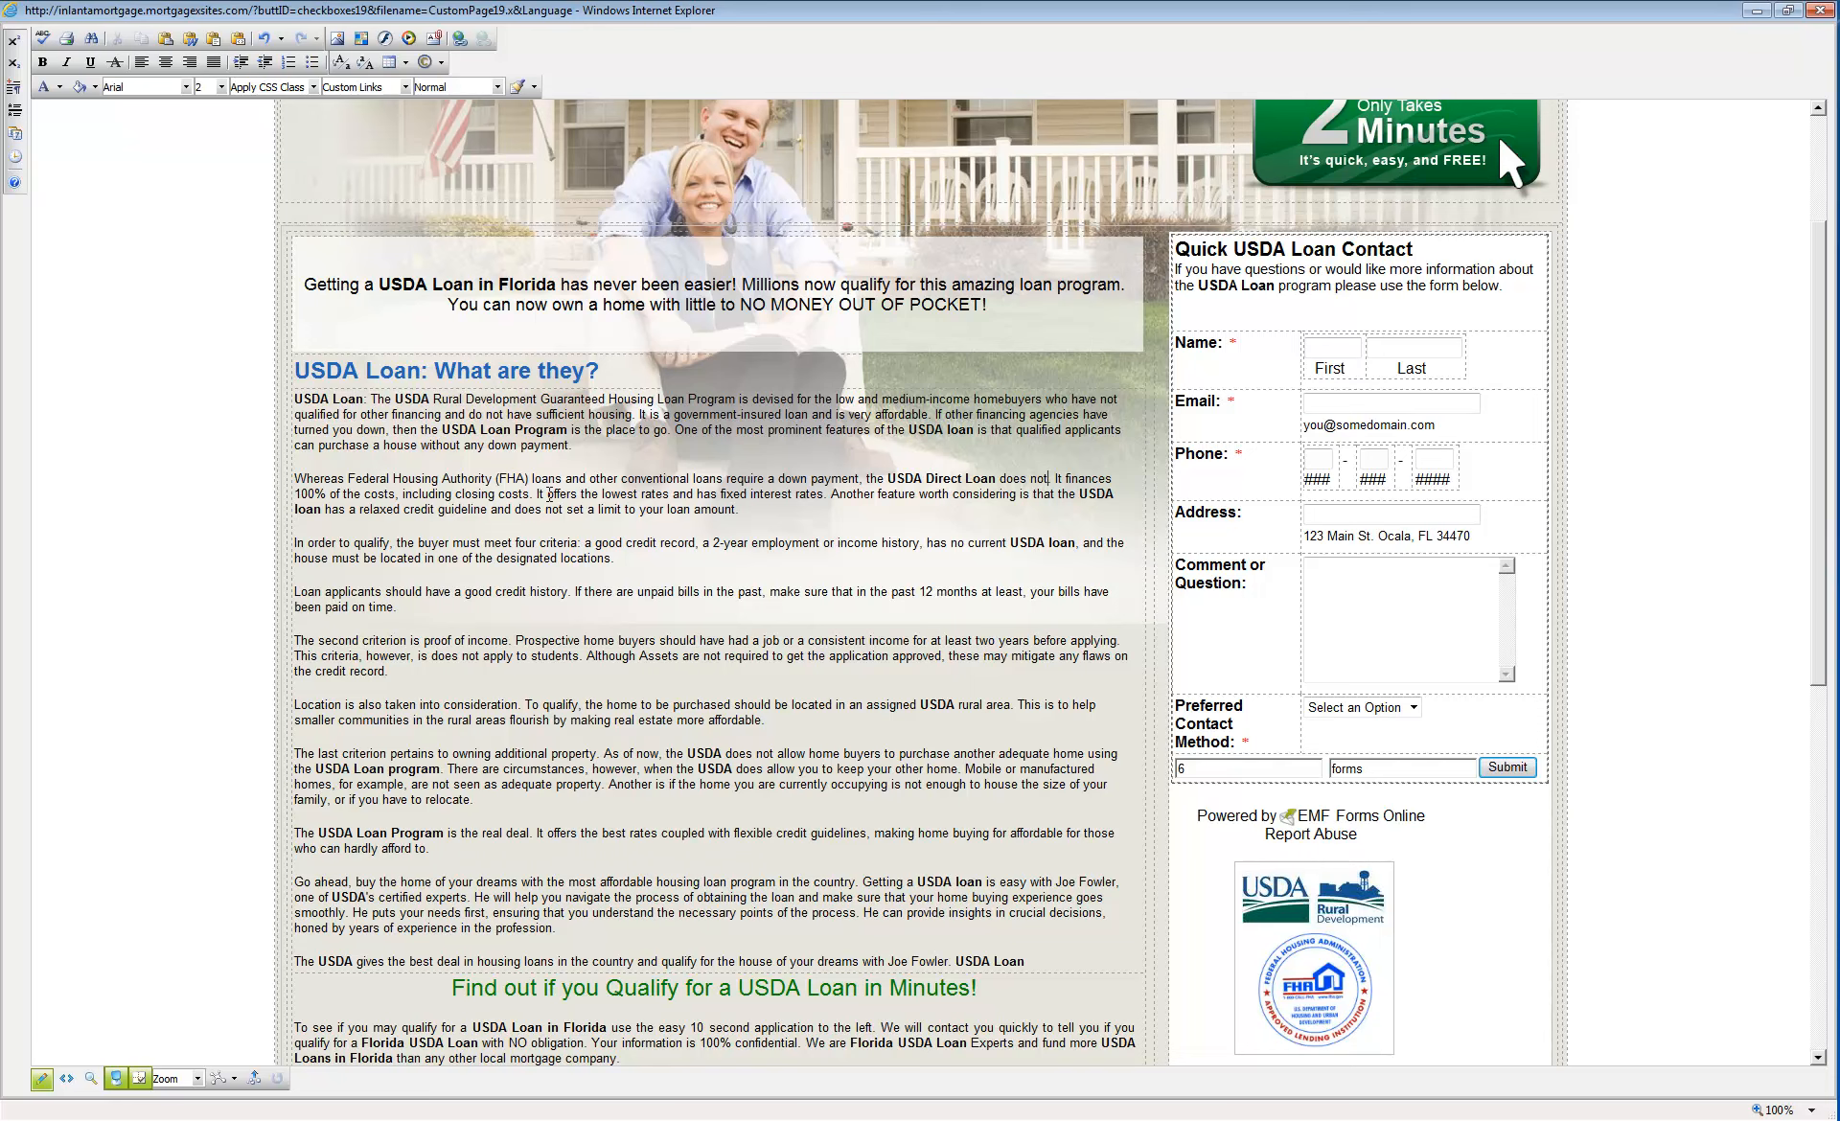
- Insert "for the USDA Loan Program" after "In order to qualify" in the third paragraph
{"action": "key", "text": "ctrl+z"}
{"action": "type", "text": "for the USD"}
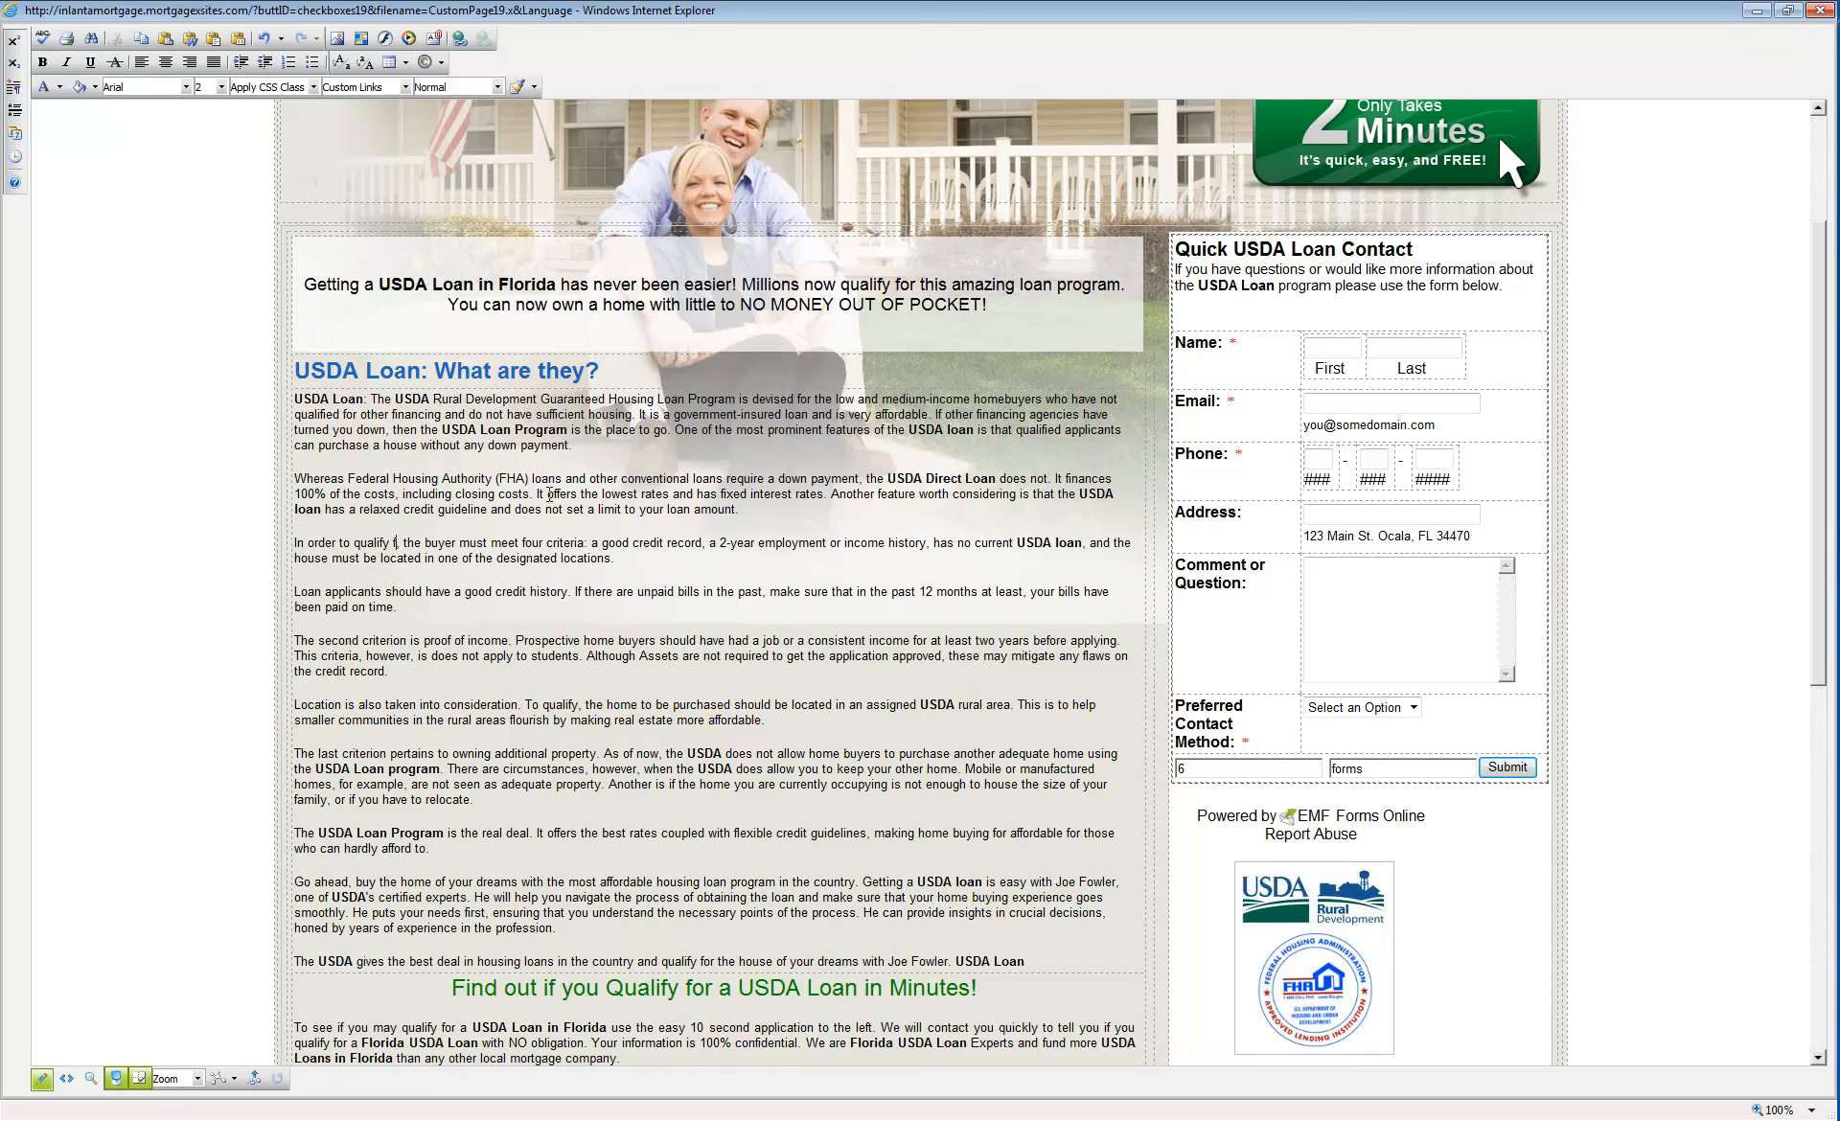
{"action": "type", "text": "A Loan Profr"}
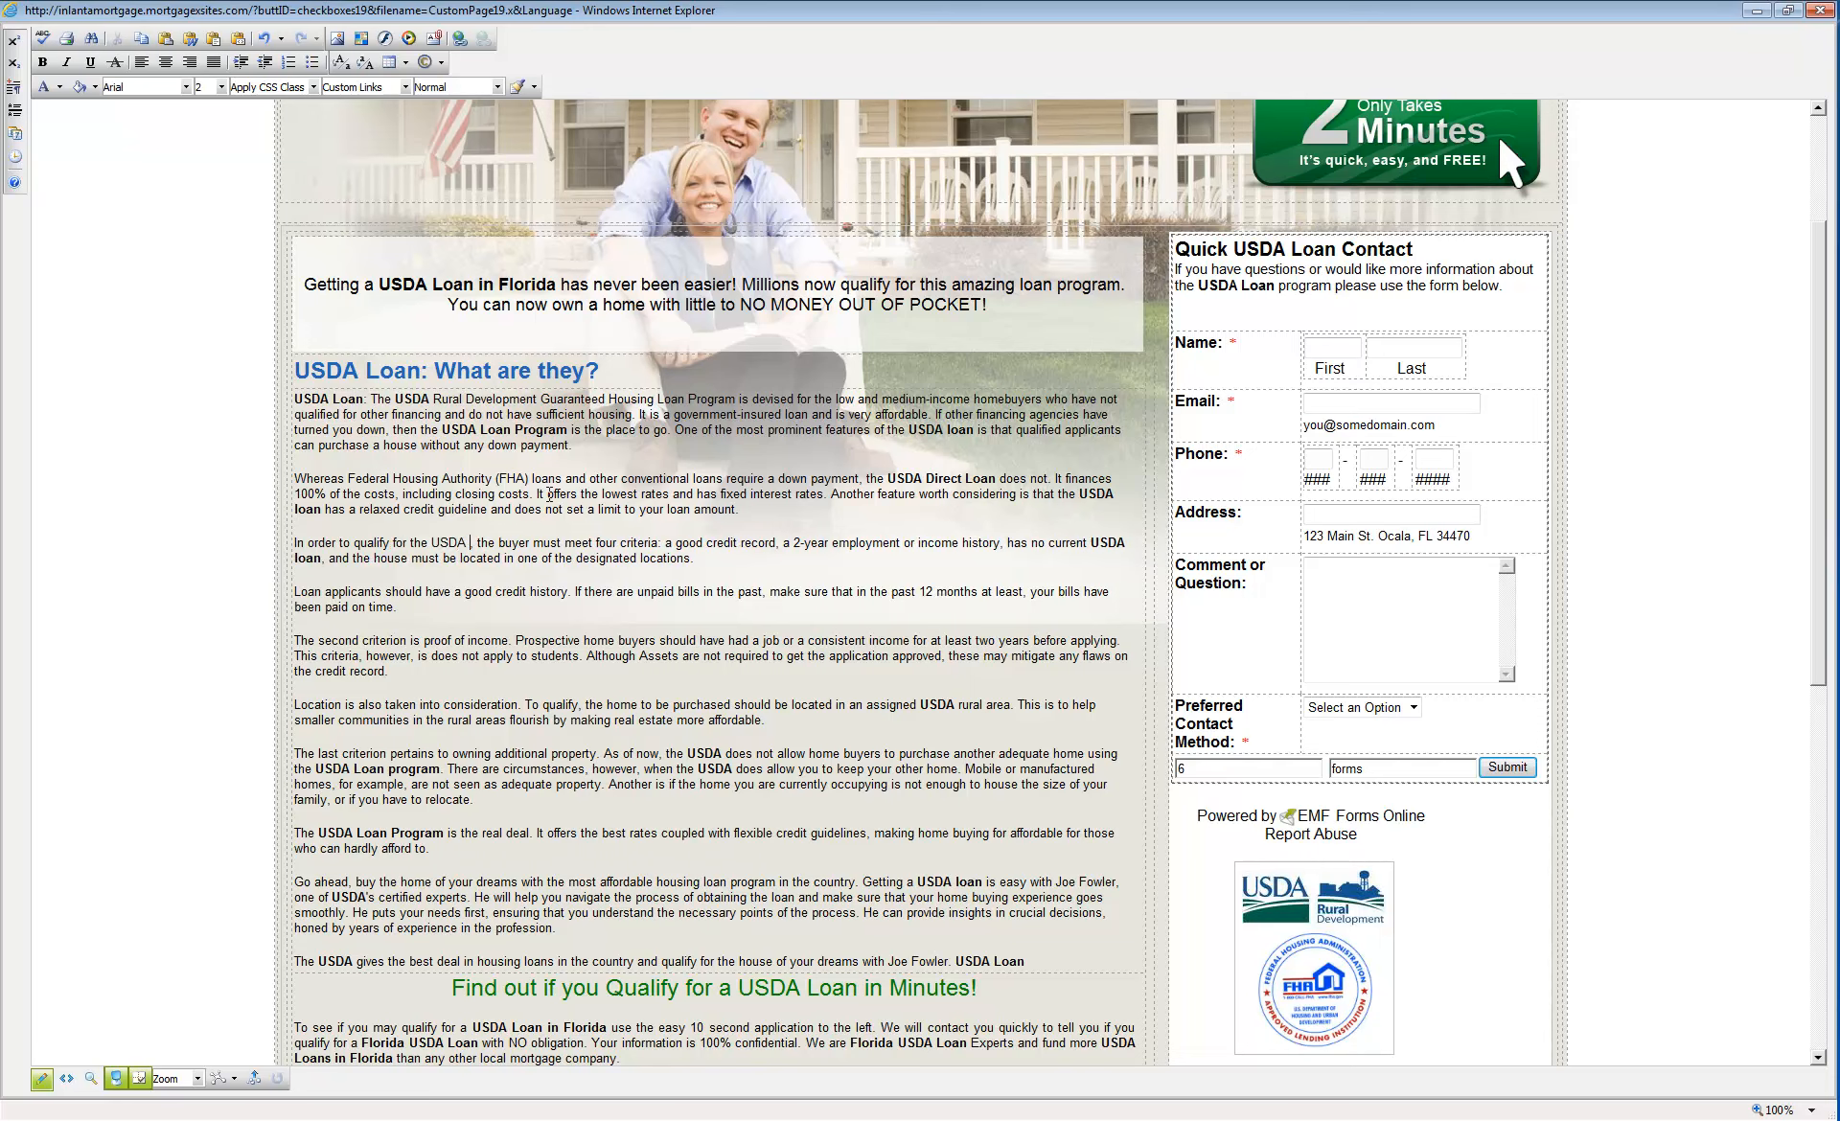
{"action": "key", "text": "BackSpace"}
{"action": "key", "text": "BackSpace"}
{"action": "type", "text": "gram"}
- Bold "USDA Loan Program" in the "In order to qualify" sentence
{"action": "key", "text": "shift+Left"}
{"action": "key", "text": "shift+Left"}
{"action": "key", "text": "shift+Left"}
{"action": "key", "text": "shift+Left"}
{"action": "key", "text": "shift+Left"}
{"action": "key", "text": "shift+Left"}
{"action": "key", "text": "shift+Left"}
{"action": "key", "text": "shift+Left"}
{"action": "key", "text": "shift+Left"}
{"action": "key", "text": "shift+Left"}
{"action": "key", "text": "shift+Left"}
{"action": "key", "text": "shift+Left"}
{"action": "key", "text": "shift+Left"}
{"action": "key", "text": "shift+Left"}
{"action": "key", "text": "shift+Left"}
{"action": "key", "text": "shift+Left"}
{"action": "key", "text": "shift+Left"}
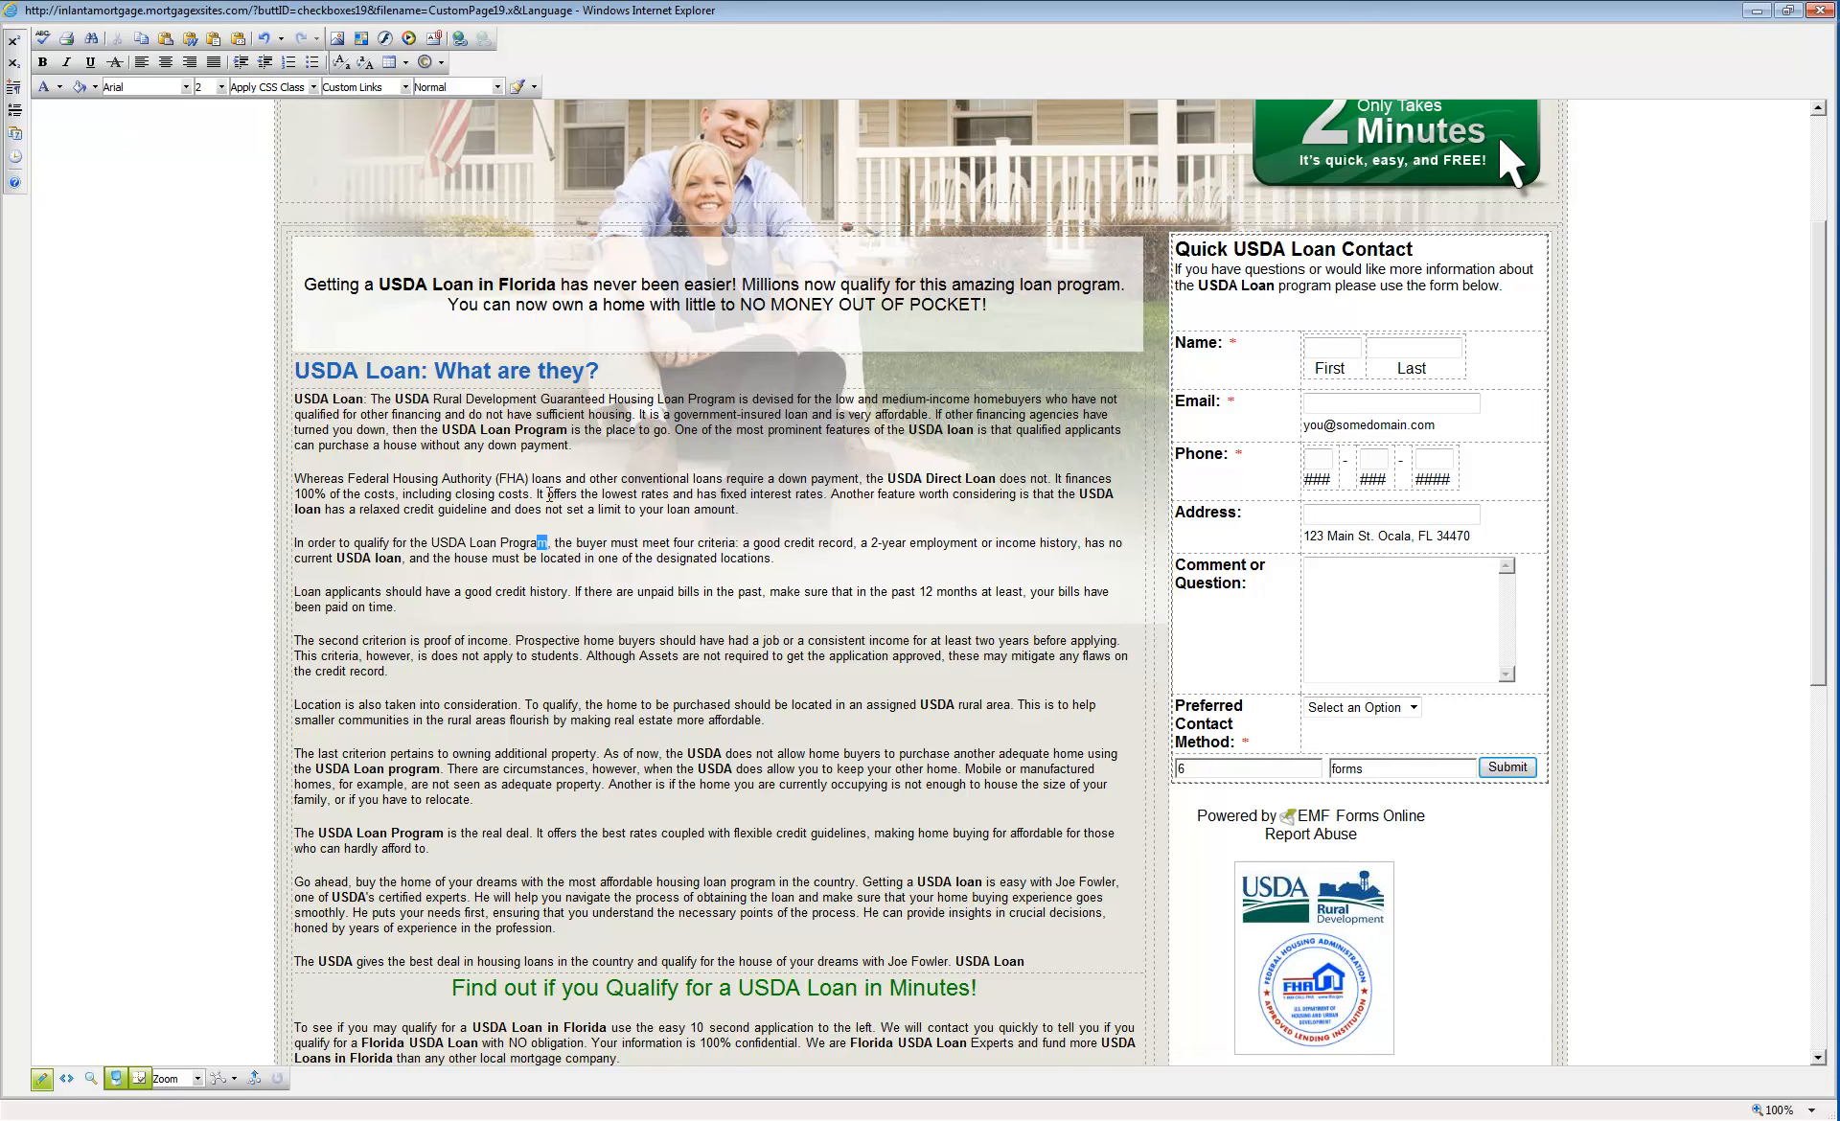
{"action": "key", "text": "ctrl+b"}
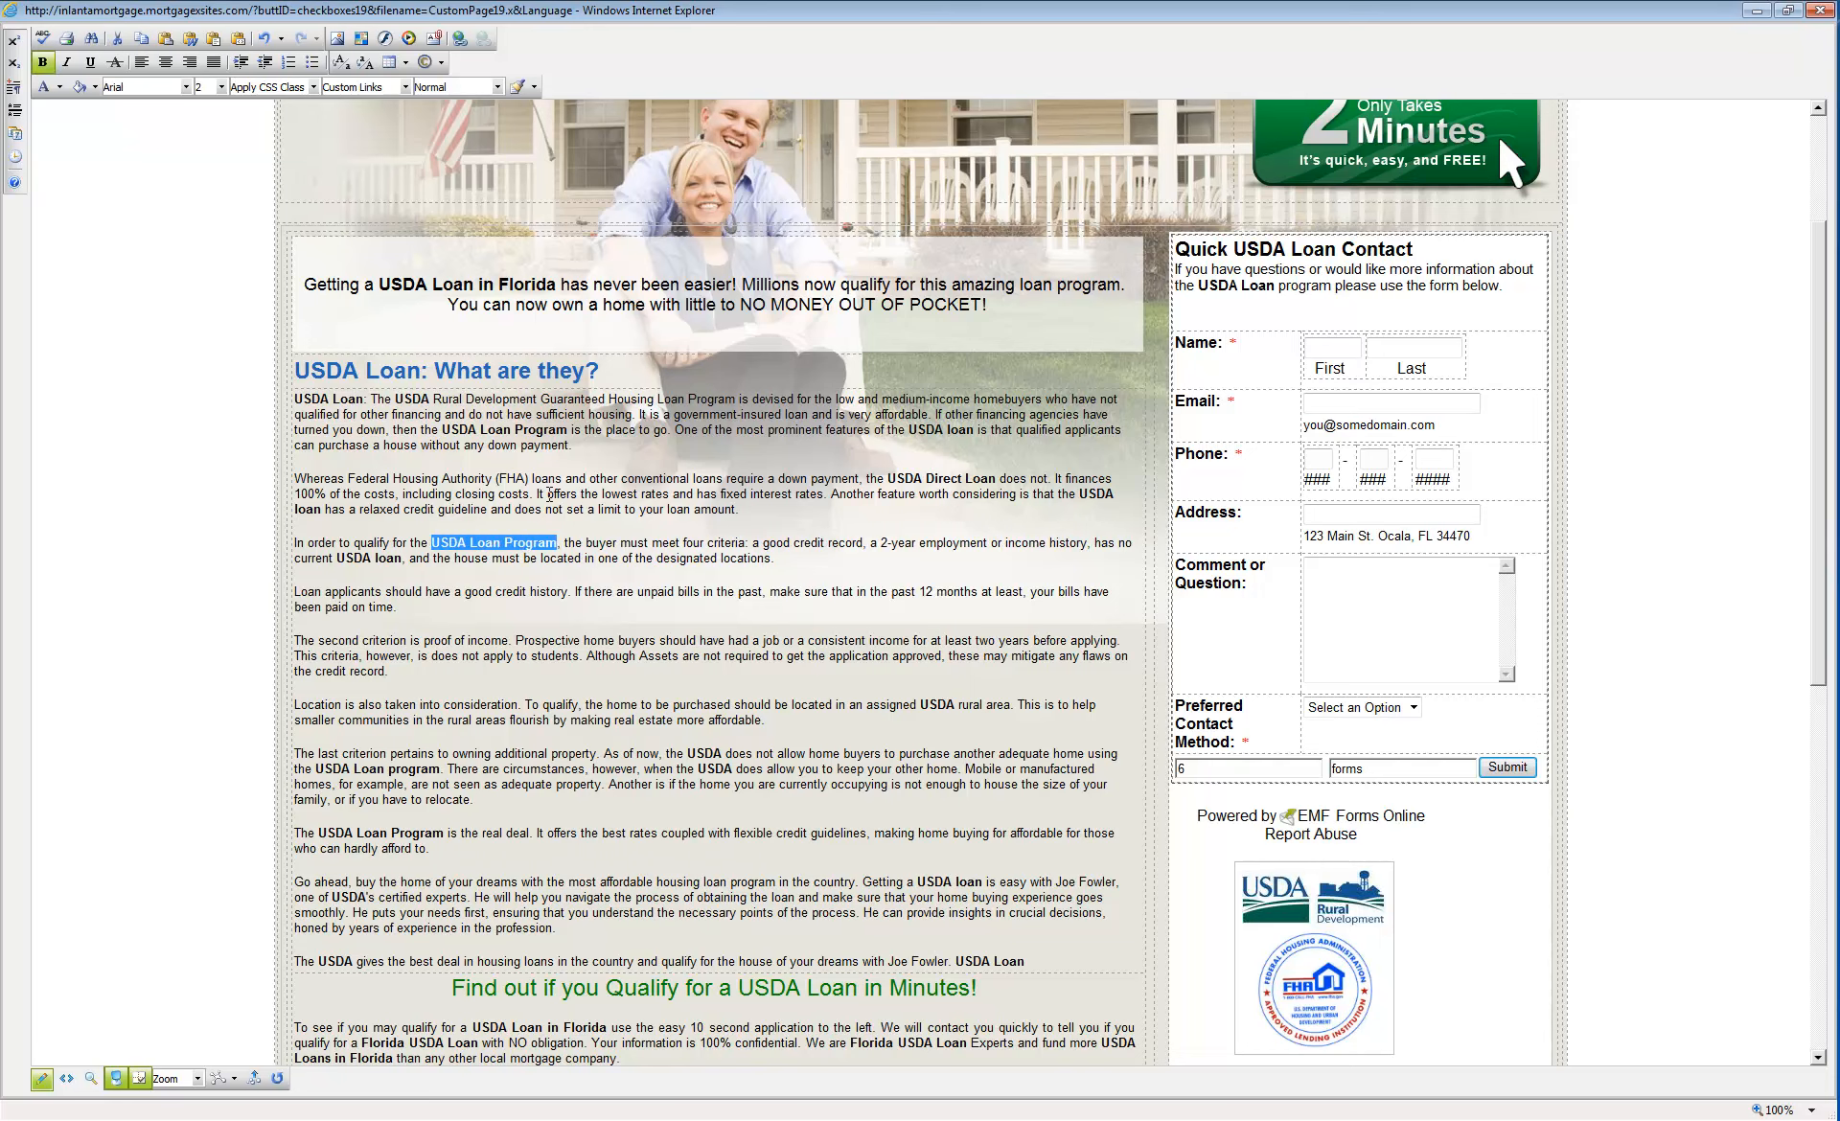
{"action": "left_click", "coordinate": [549, 496]}
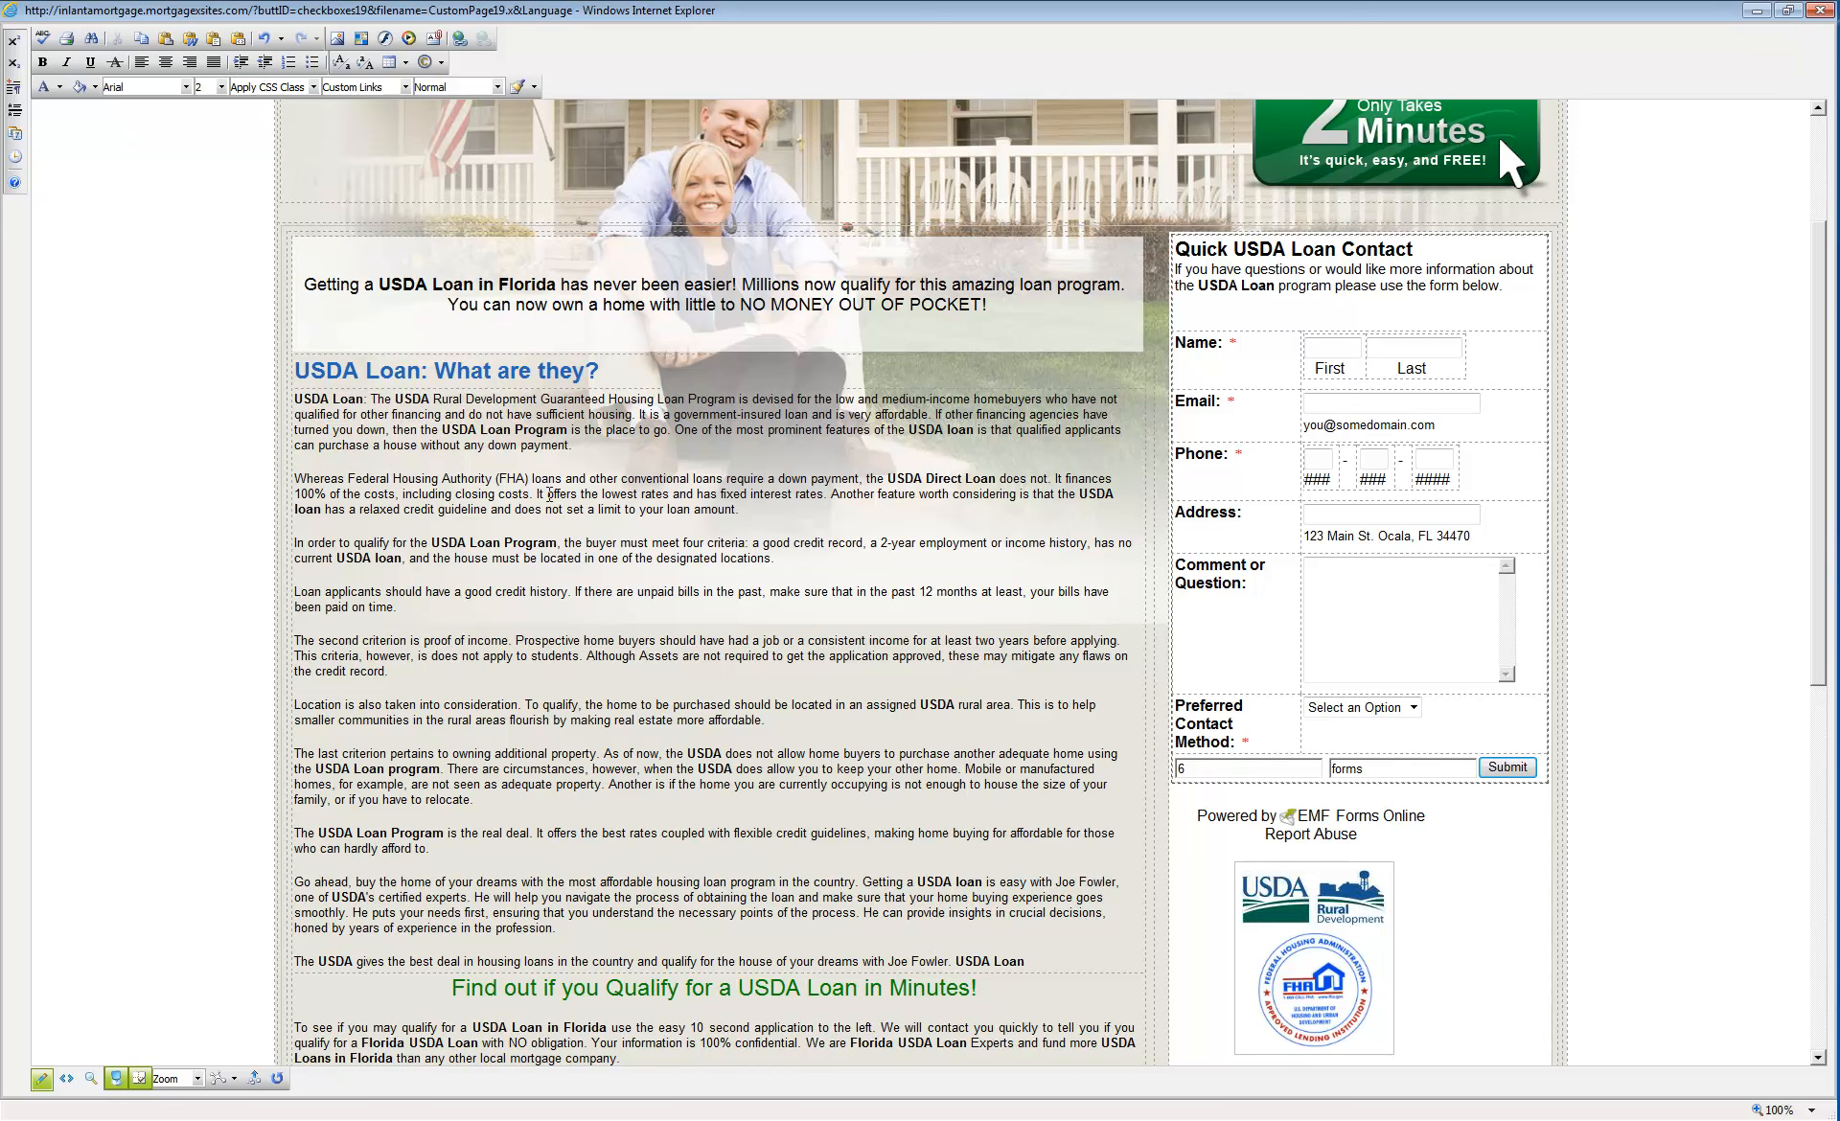
- Change "The second criterion" to "The second criteria of a USDA Loan" in the proof of income paragraph
{"action": "key", "text": "Left"}
{"action": "key", "text": "Left"}
{"action": "key", "text": "Left"}
{"action": "key", "text": "BackSpace"}
{"action": "key", "text": "BackSpace"}
{"action": "type", "text": "a"}
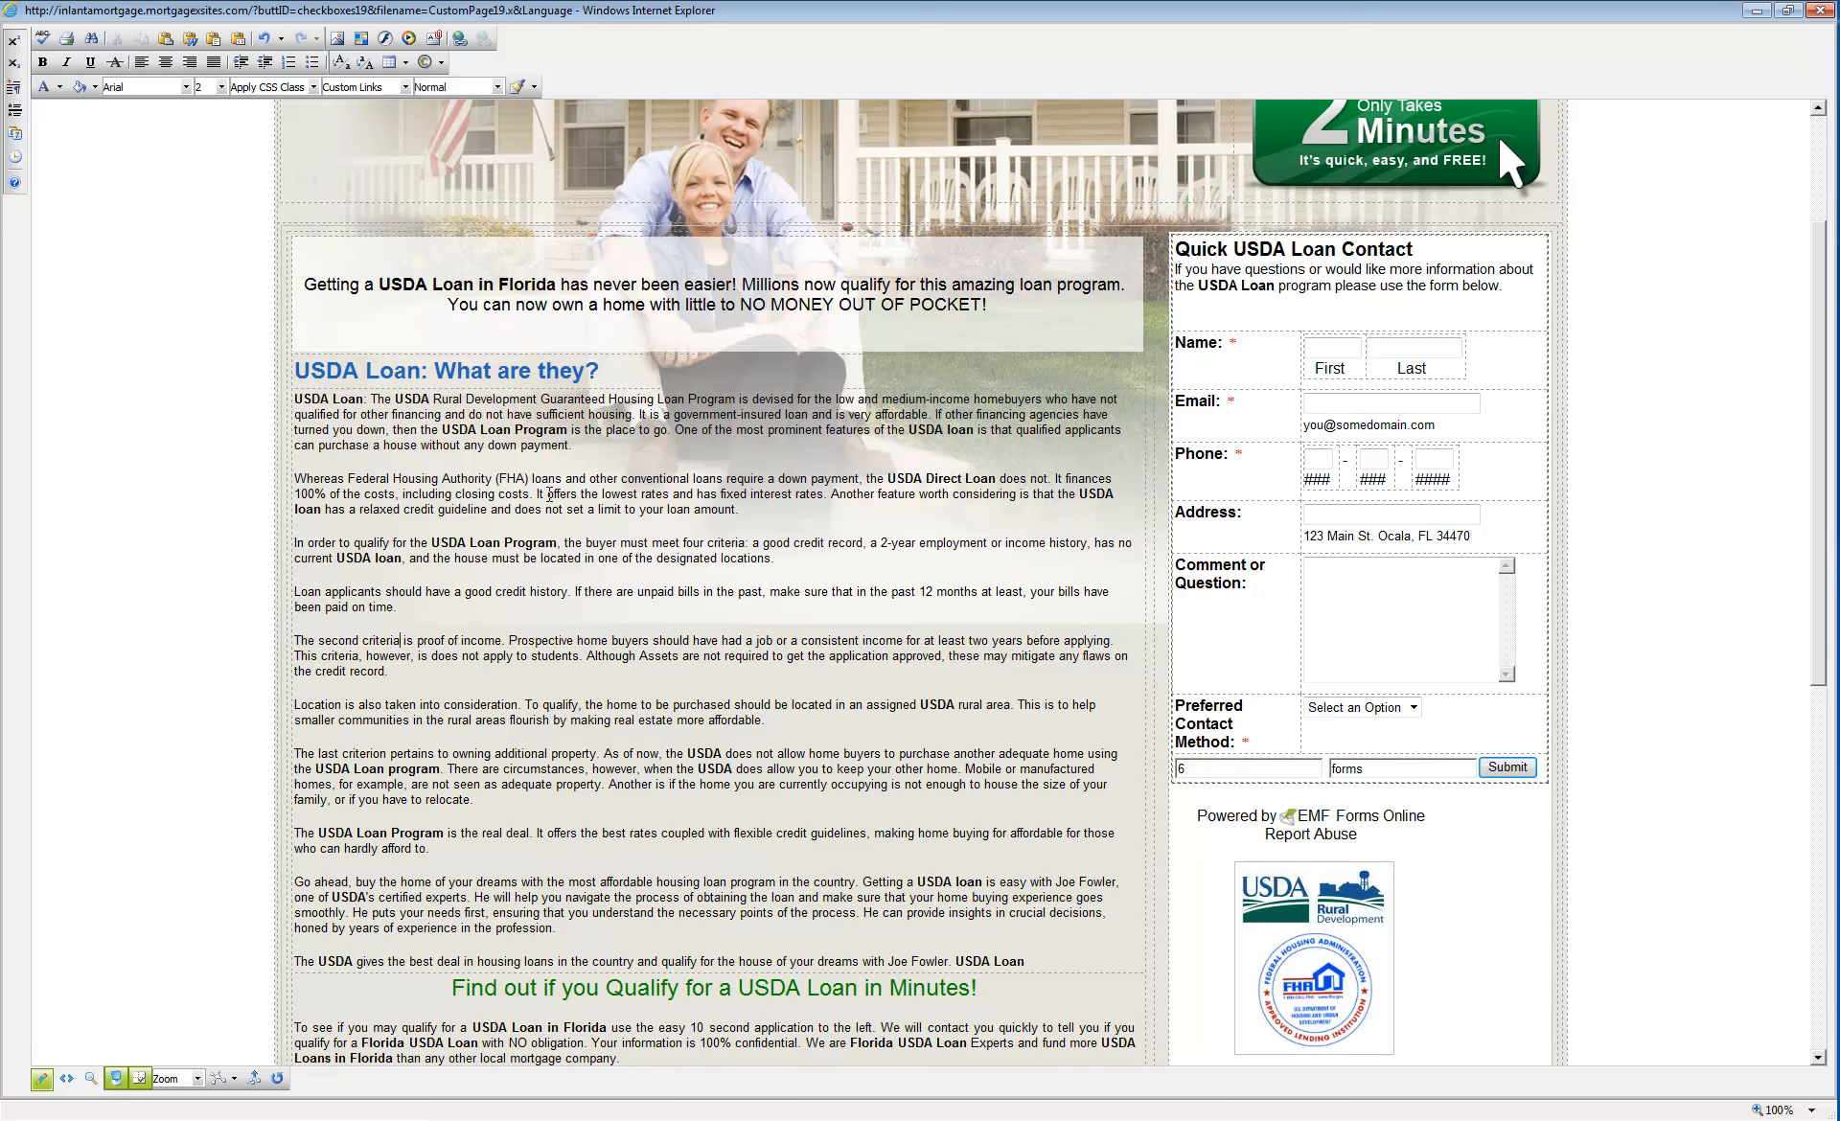
{"action": "type", "text": " of t"}
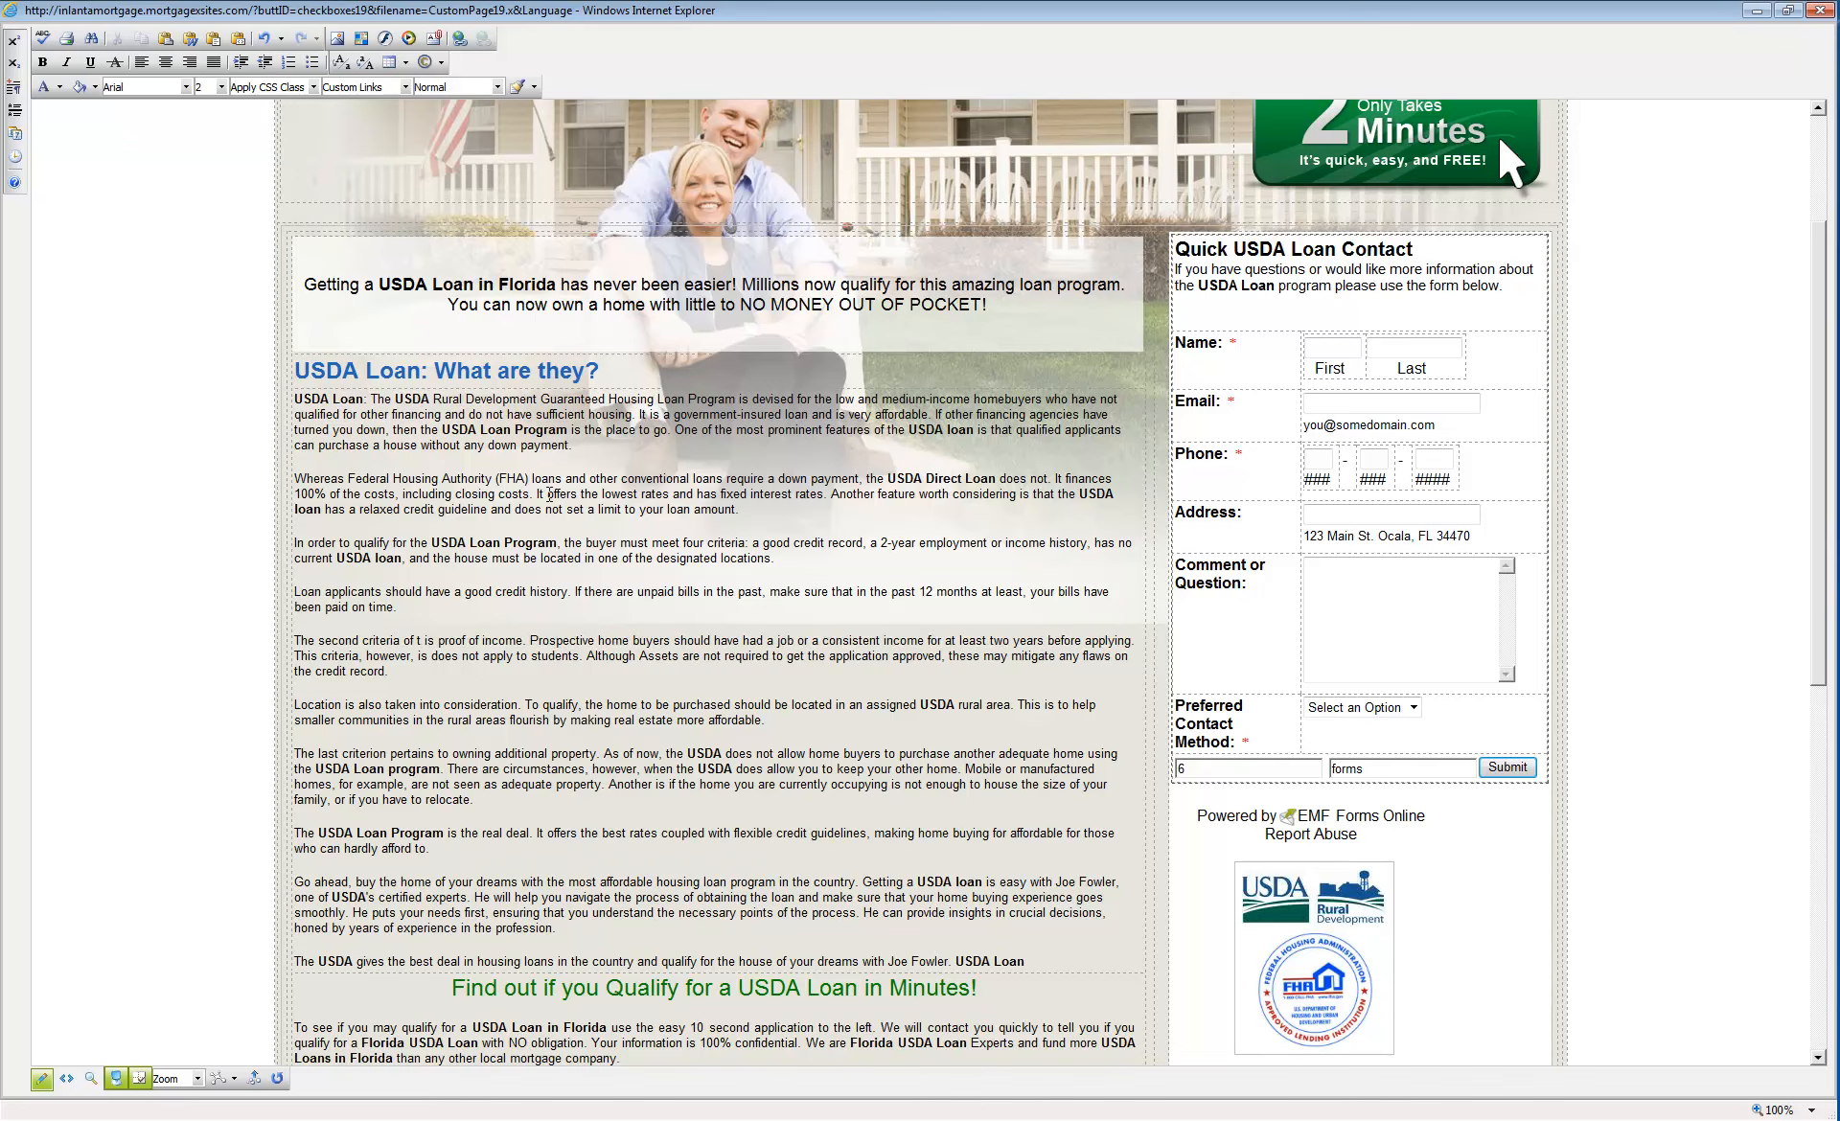
{"action": "key", "text": "BackSpace"}
{"action": "type", "text": "a USDA Loan"}
- Bold "USDA Loan" in the second criteria sentence and change "Assets" to lowercase "assets" in the same paragraph
{"action": "key", "text": "shift+Left"}
{"action": "key", "text": "shift+Left"}
{"action": "key", "text": "shift+Left"}
{"action": "key", "text": "shift+Left"}
{"action": "key", "text": "shift+Left"}
{"action": "key", "text": "shift+Left"}
{"action": "key", "text": "shift+Left"}
{"action": "key", "text": "shift+Left"}
{"action": "key", "text": "shift+Left"}
{"action": "key", "text": "ctrl+b"}
{"action": "key", "text": "Right"}
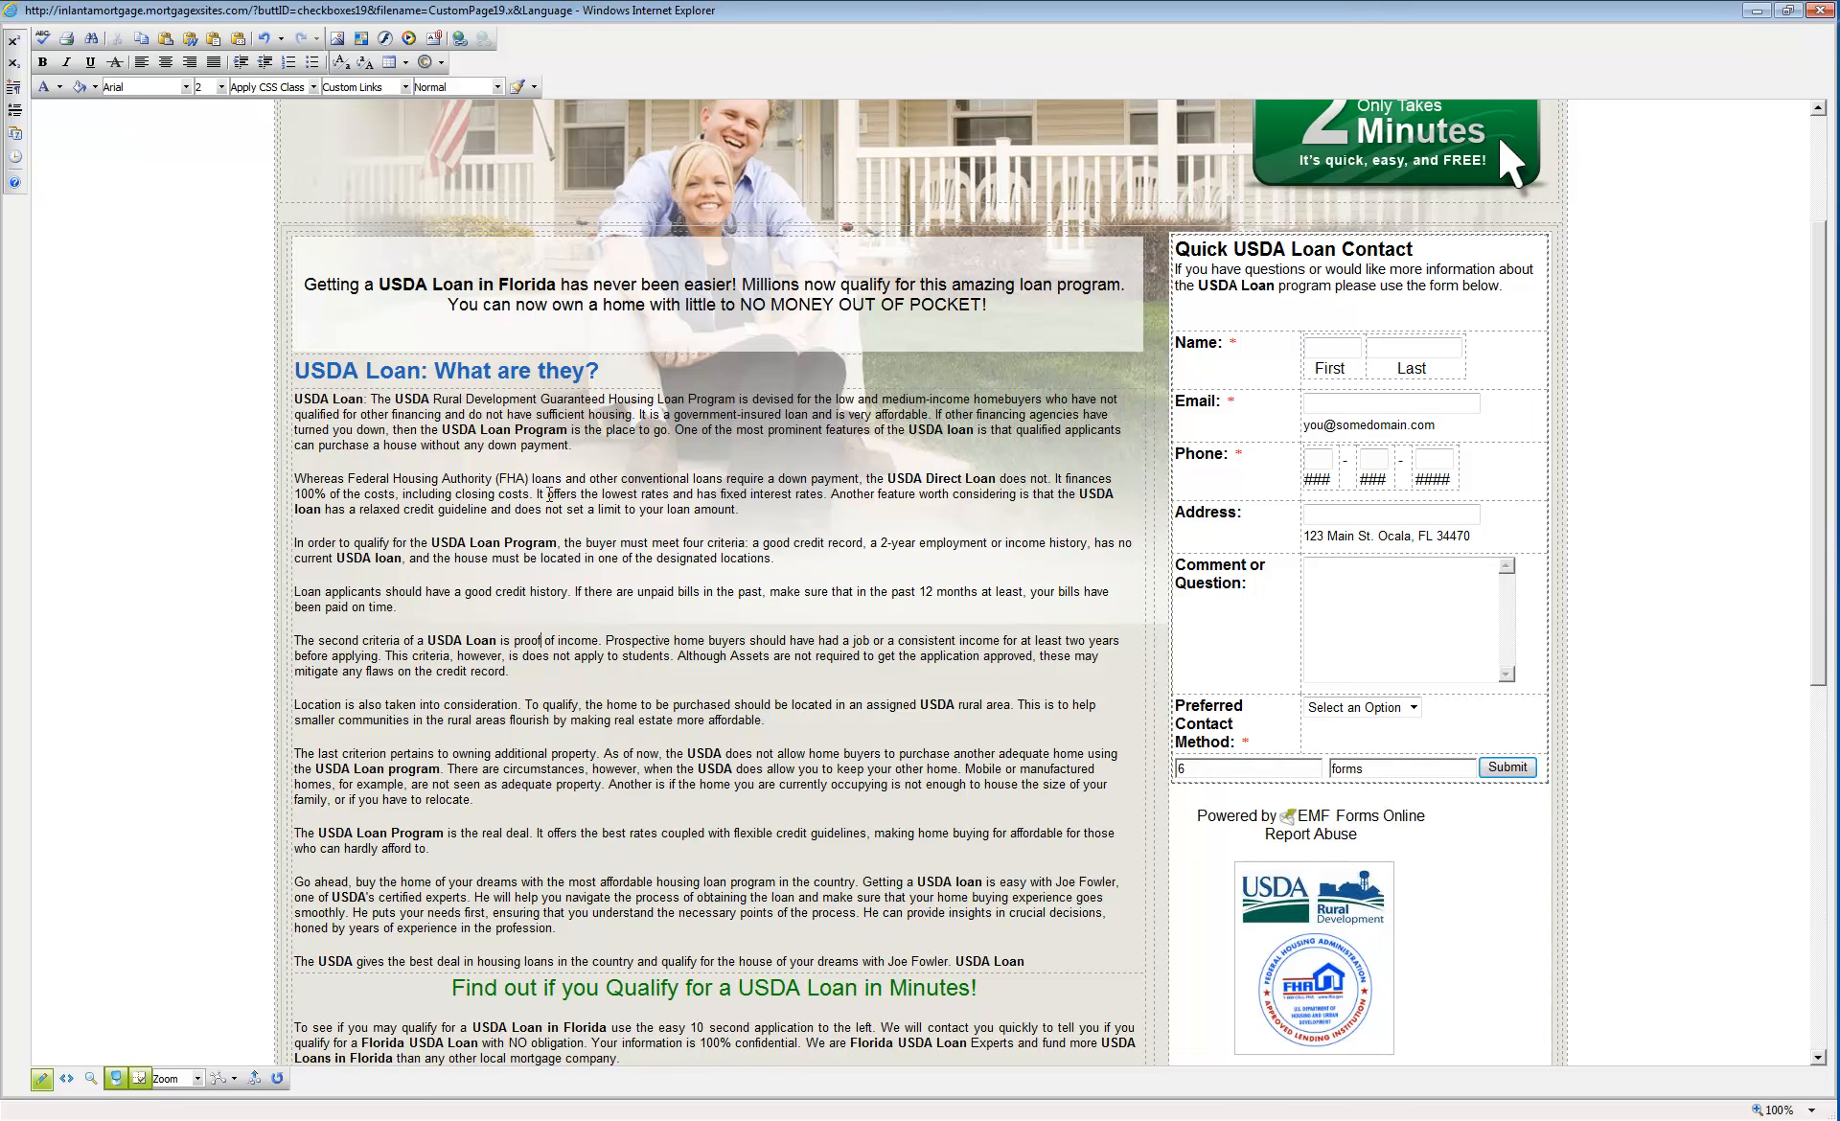
{"action": "type", "text": "a"}
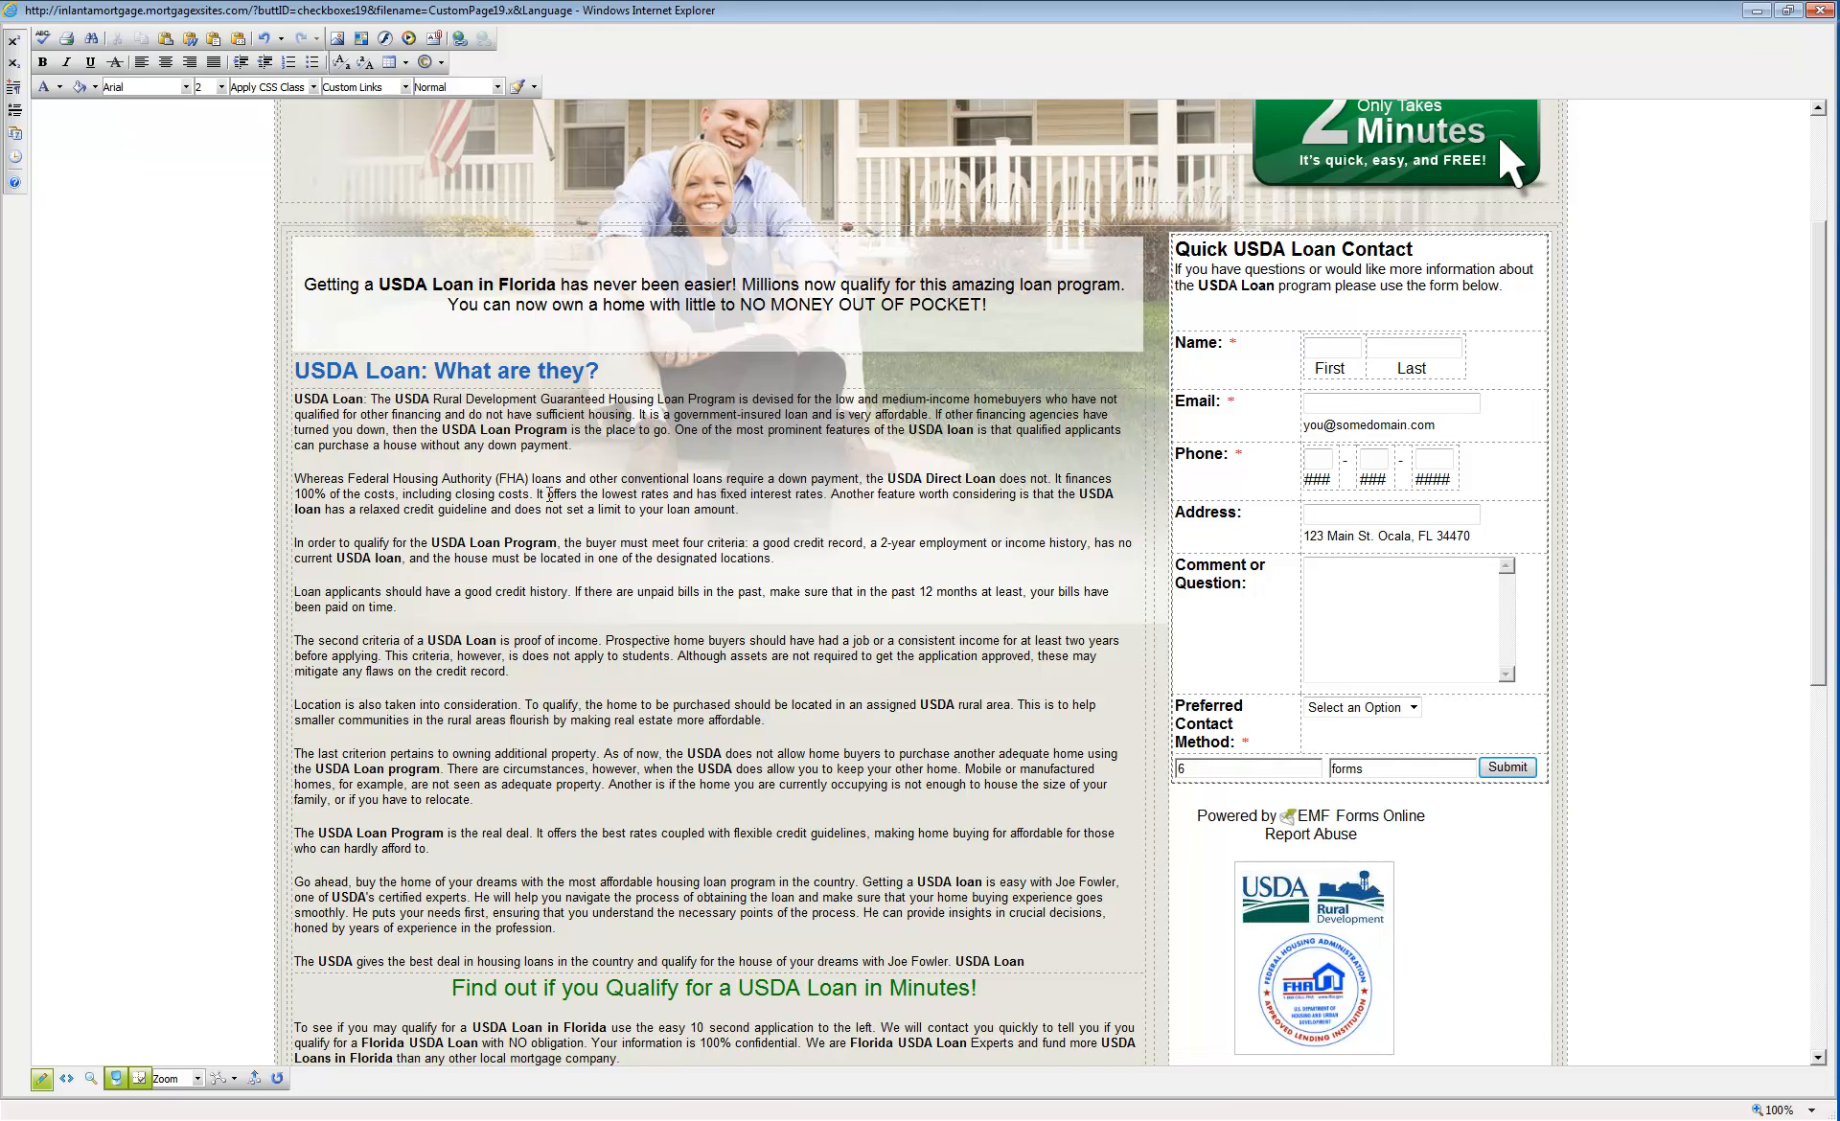
- Add "for the USDA Loan program" after "Location is also taken into consideration"
{"action": "key", "text": "Down"}
{"action": "key", "text": "Down"}
{"action": "type", "text": "for the USDA L"}
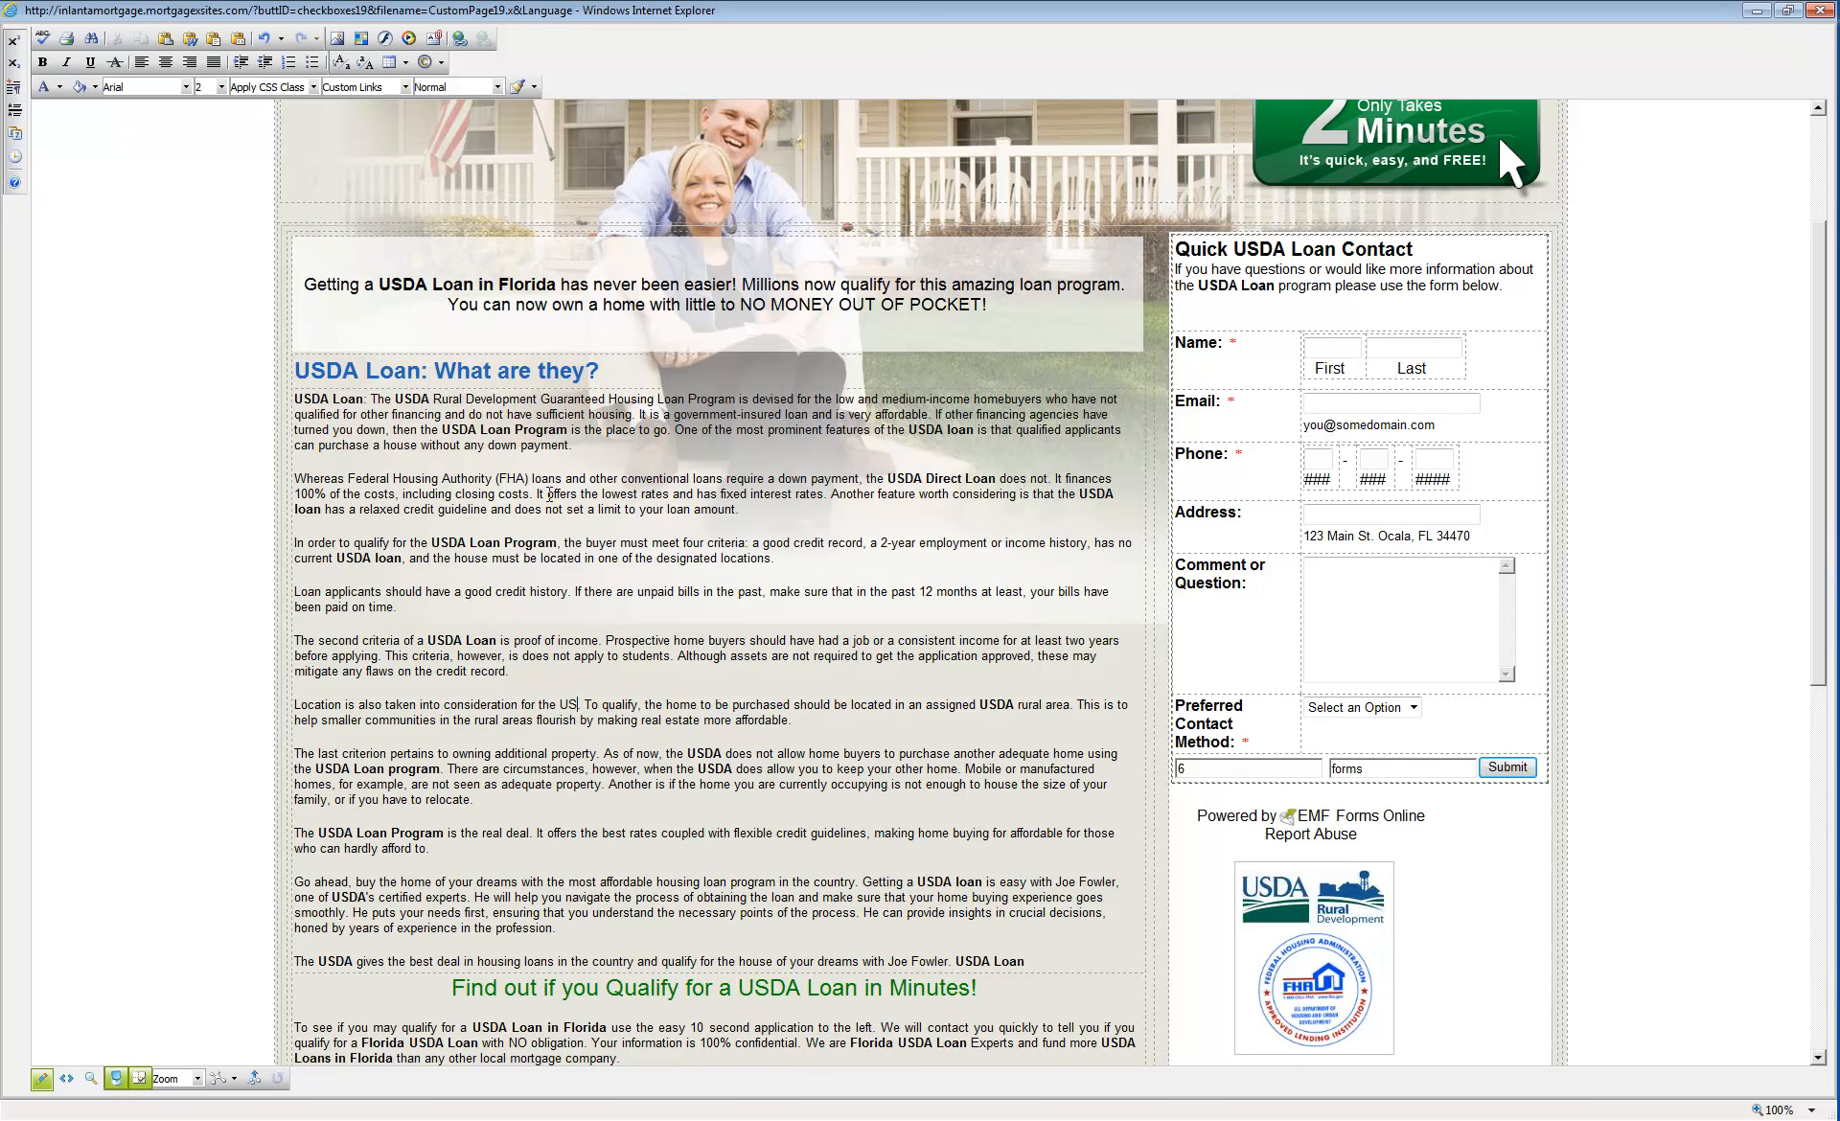
{"action": "type", "text": "oan program"}
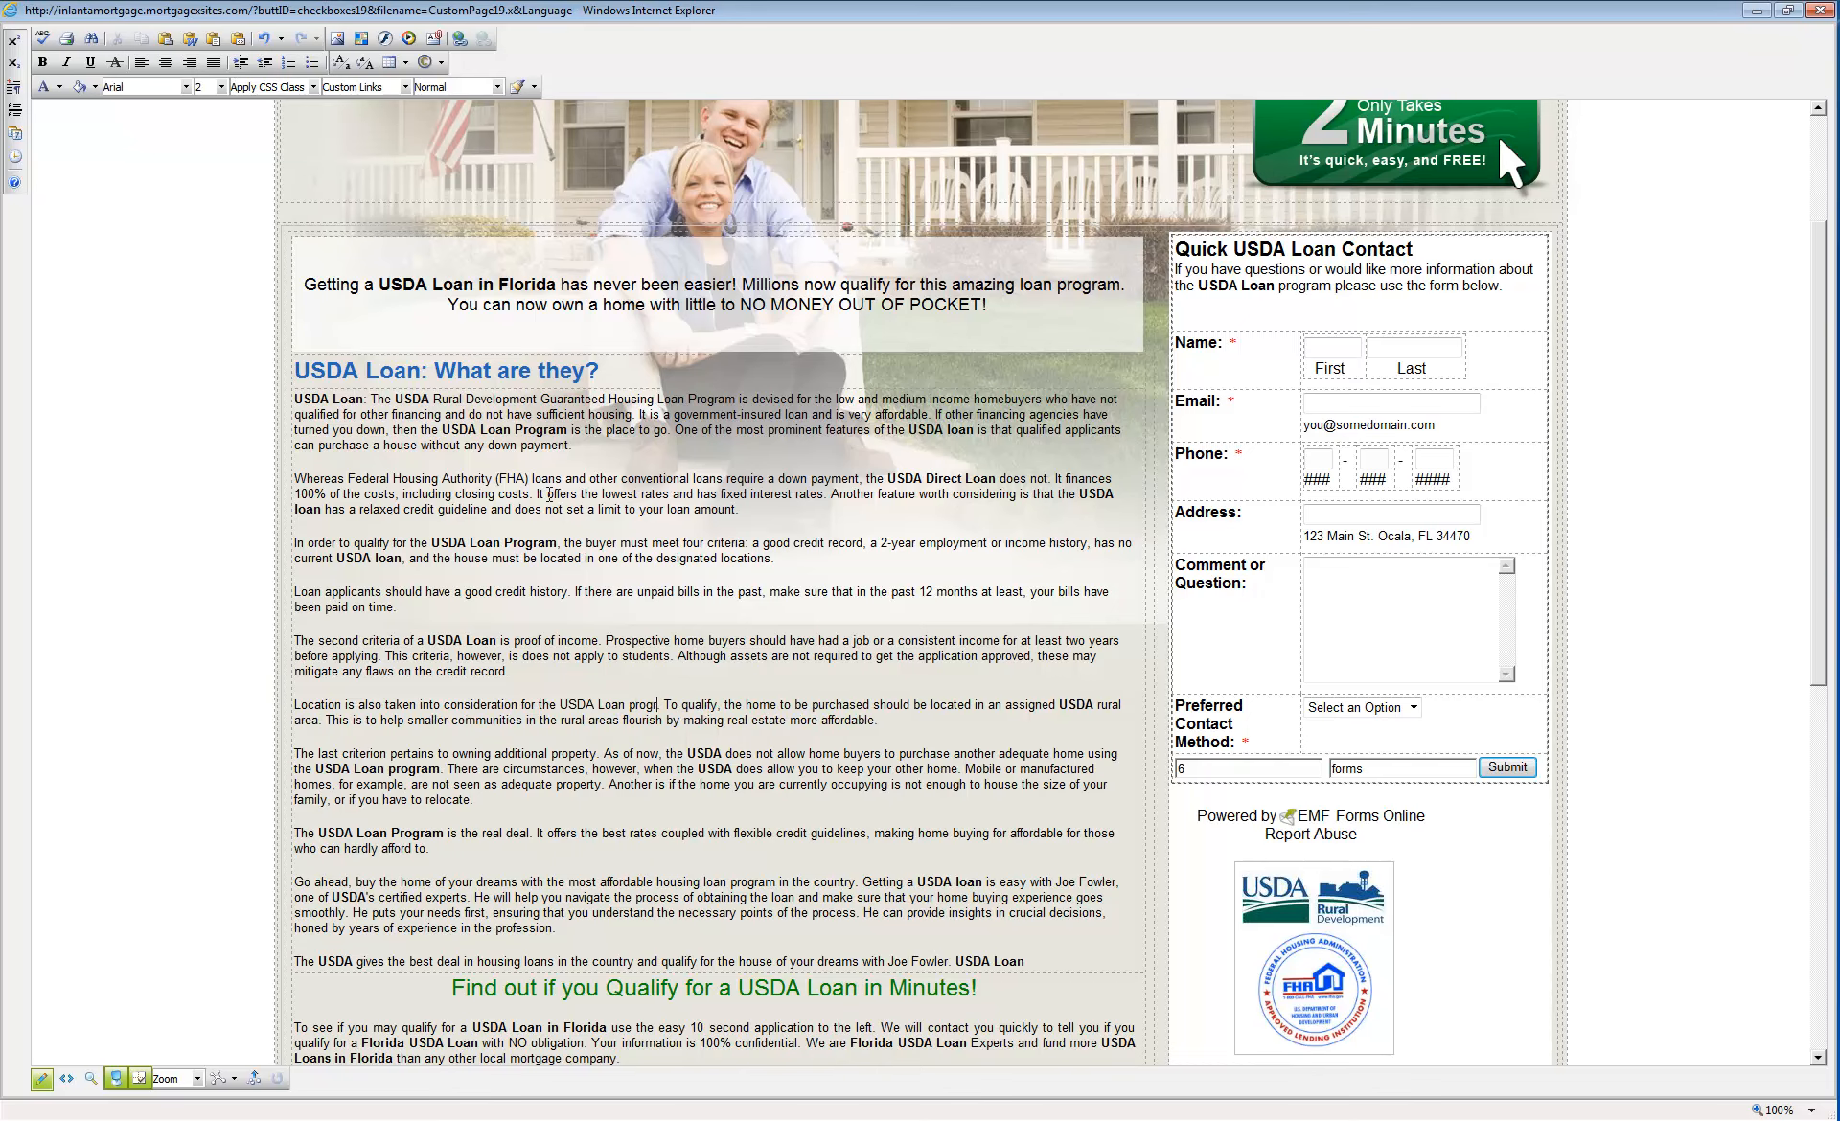
- Bold "USDA Loan program" in the location paragraph's first sentence
{"action": "key", "text": "shift+Left"}
{"action": "key", "text": "shift+Left"}
{"action": "key", "text": "shift+Left"}
{"action": "key", "text": "shift+Left"}
{"action": "key", "text": "shift+Left"}
{"action": "key", "text": "shift+Left"}
{"action": "key", "text": "shift+Left"}
{"action": "key", "text": "shift+Left"}
{"action": "key", "text": "shift+Left"}
{"action": "key", "text": "shift+Left"}
{"action": "key", "text": "shift+Left"}
{"action": "key", "text": "shift+Left"}
{"action": "key", "text": "shift+Left"}
{"action": "key", "text": "shift+Left"}
{"action": "key", "text": "shift+Left"}
{"action": "key", "text": "shift+Left"}
{"action": "key", "text": "shift+Left"}
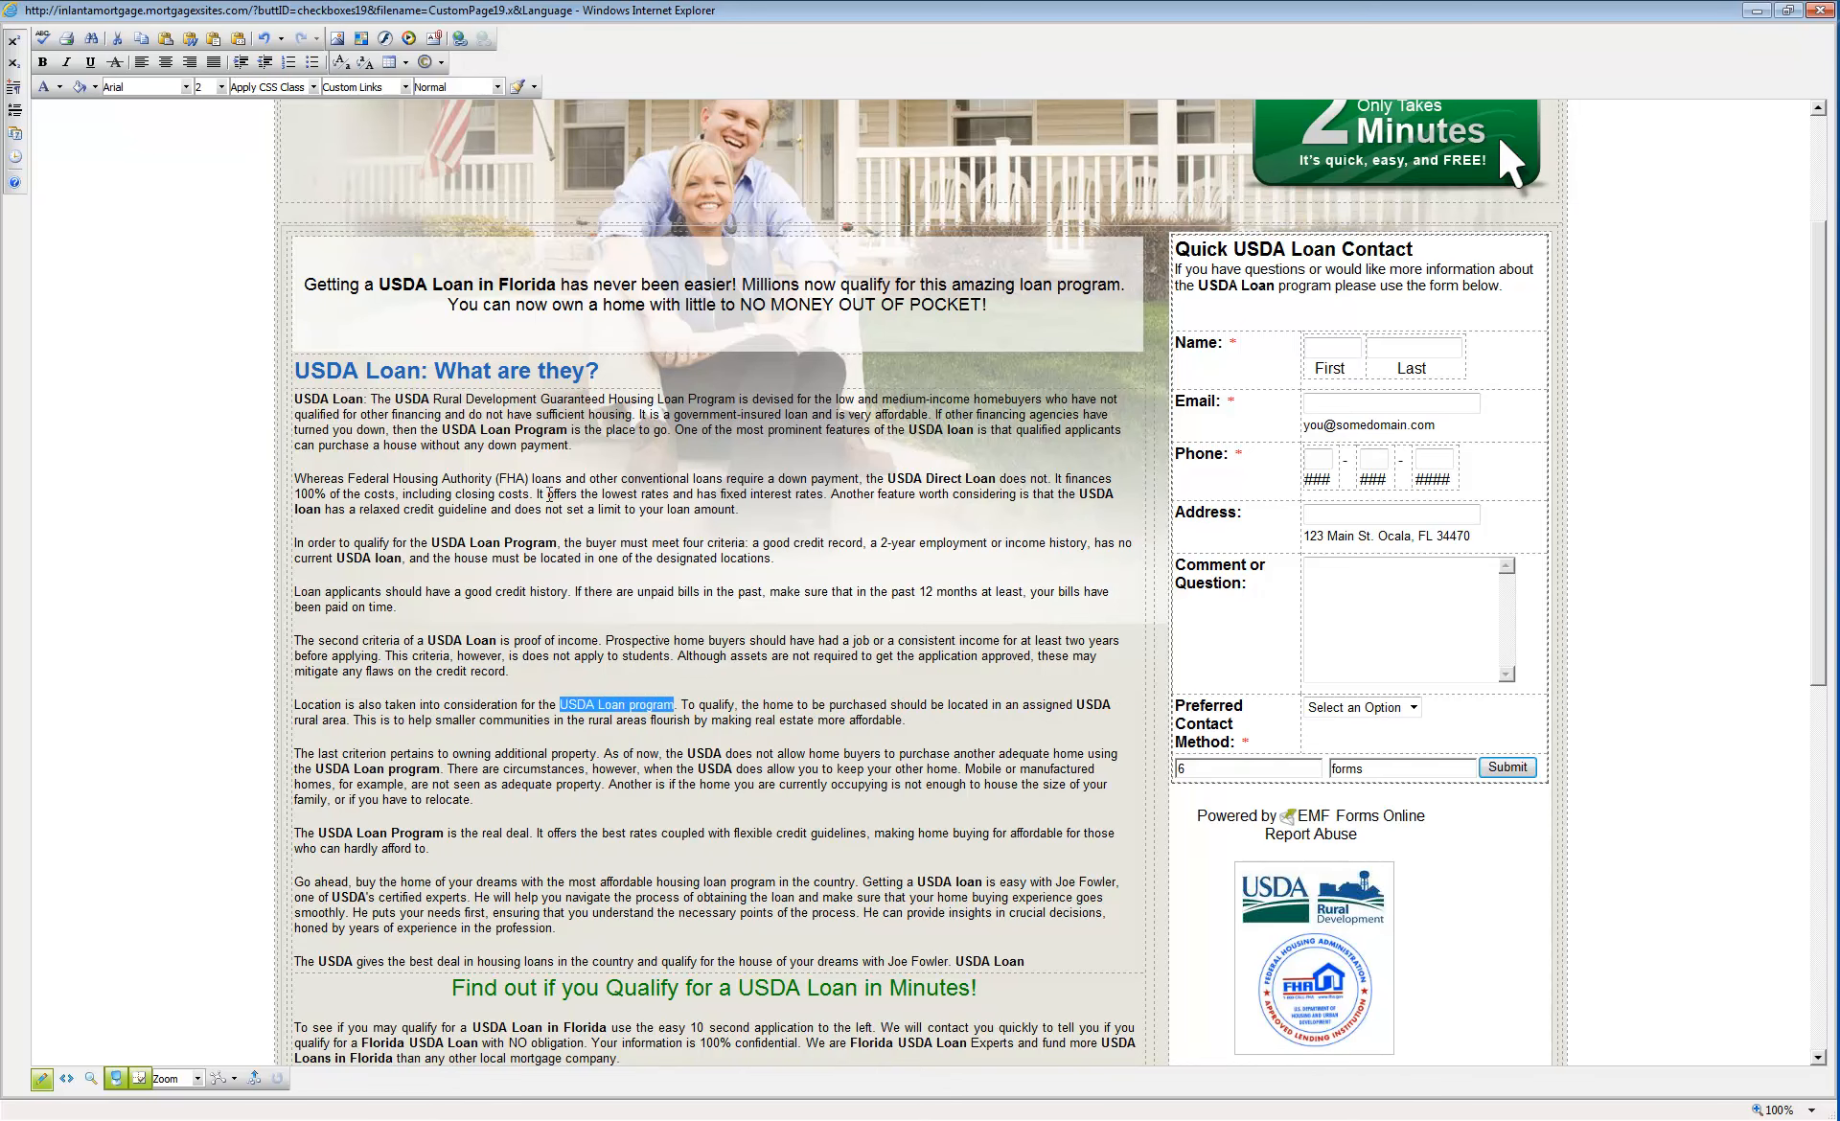
{"action": "key", "text": "ctrl+b"}
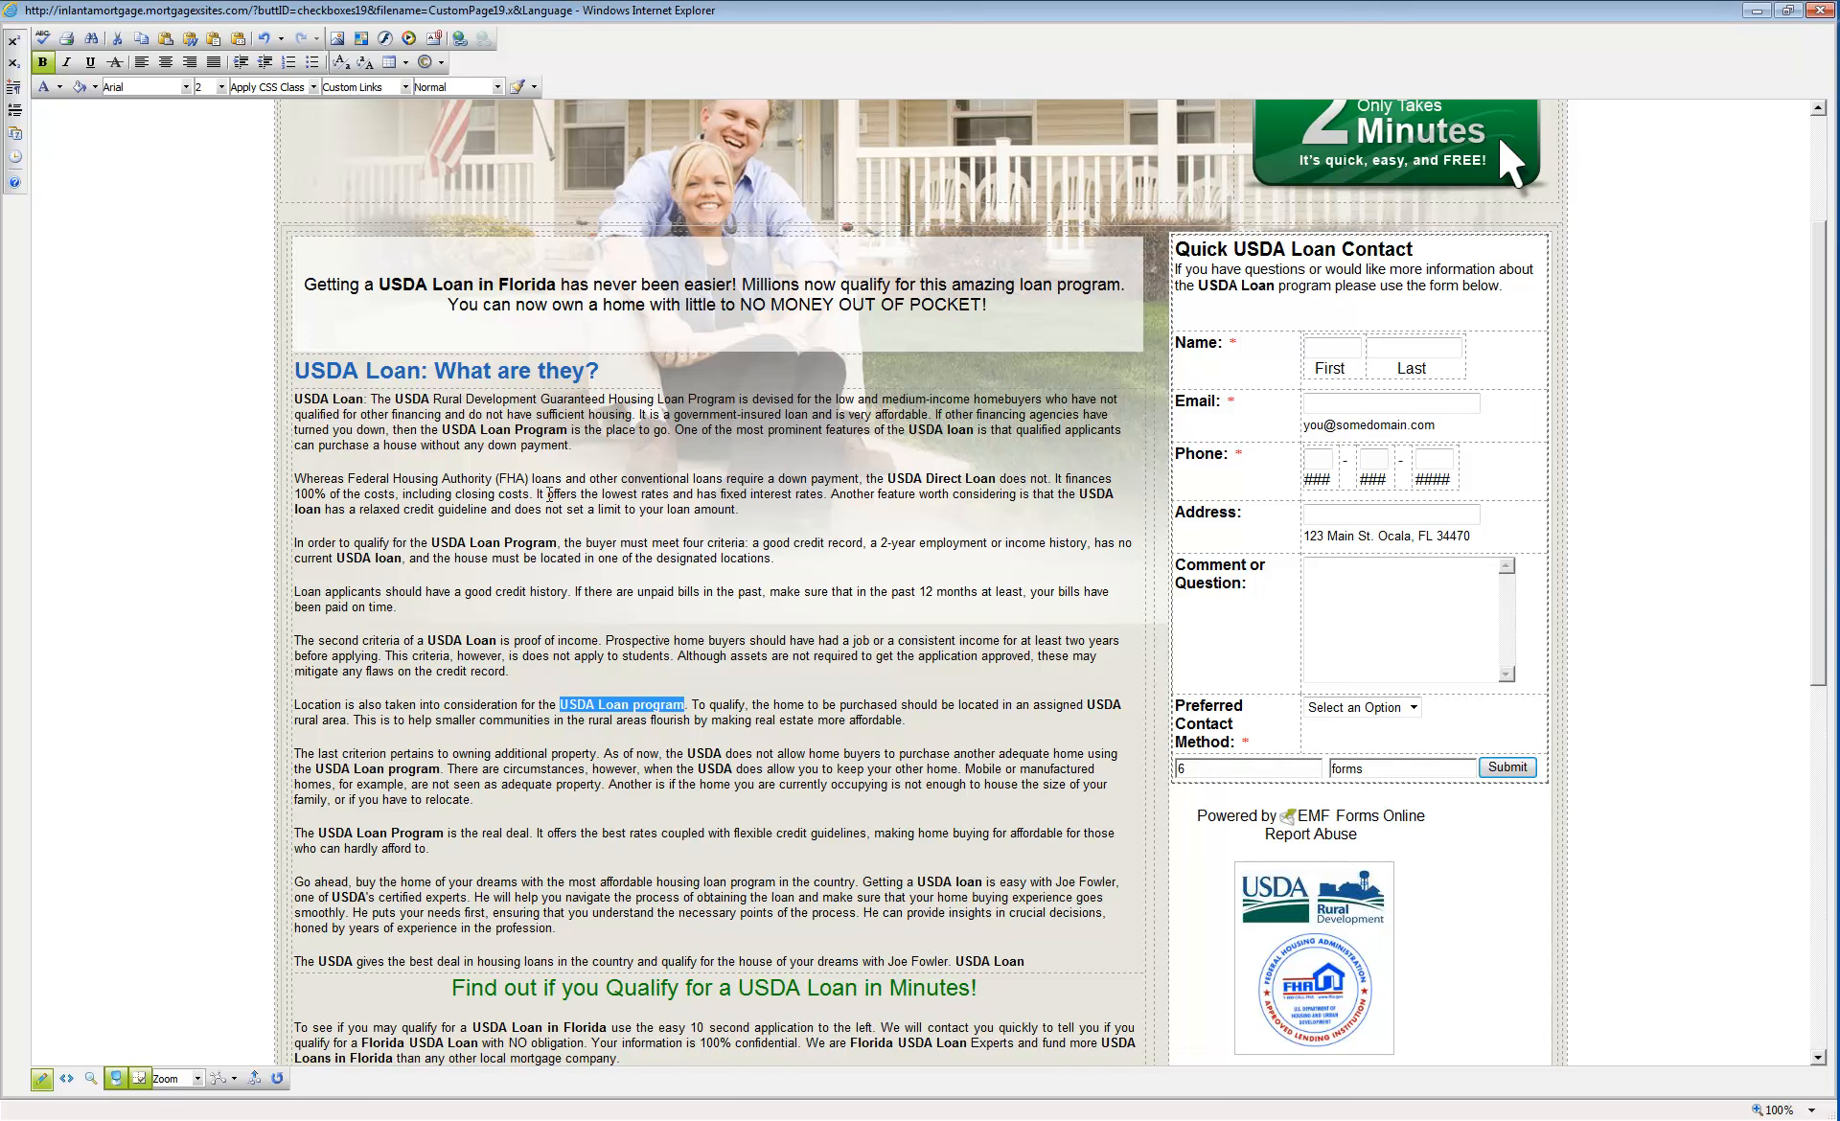
- Check the keyword list in Word and change "the USDA Loan program" to "a USDA direct loan" in the "The last criterion" paragraph
{"action": "key", "text": "Down"}
{"action": "key", "text": "Down"}
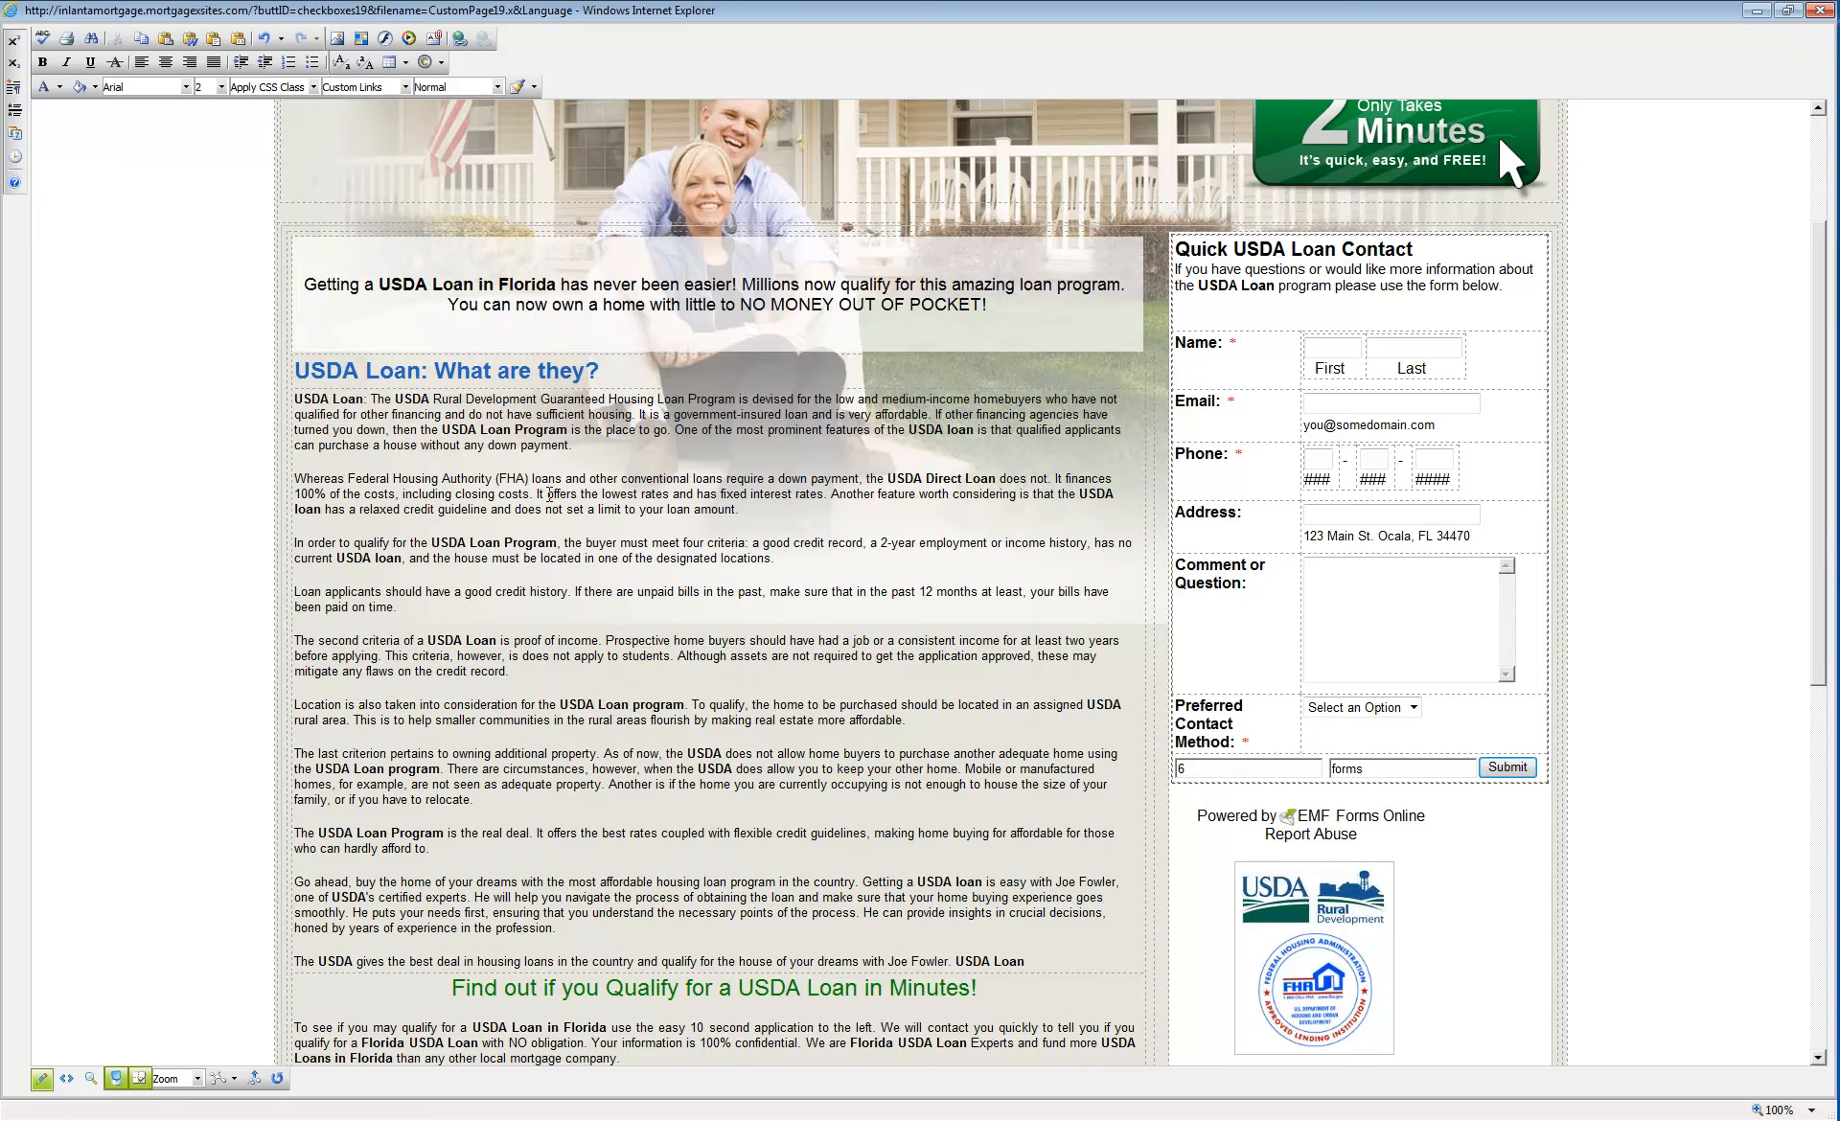
{"action": "key", "text": "alt+Tab"}
{"action": "key", "text": "alt+Tab"}
{"action": "key", "text": "Left"}
{"action": "key", "text": "Left"}
{"action": "key", "text": "BackSpace"}
{"action": "key", "text": "BackSpace"}
{"action": "key", "text": "BackSpace"}
{"action": "type", "text": "a"}
{"action": "key", "text": "Right"}
{"action": "key", "text": "Right"}
{"action": "key", "text": "Right"}
{"action": "type", "text": "direct loan"}
{"action": "key", "text": "Delete"}
{"action": "key", "text": "Delete"}
{"action": "key", "text": "Delete"}
{"action": "key", "text": "Delete"}
{"action": "key", "text": "Delete"}
{"action": "key", "text": "Delete"}
{"action": "key", "text": "Delete"}
{"action": "key", "text": "Delete"}
{"action": "key", "text": "Delete"}
{"action": "key", "text": "Delete"}
{"action": "key", "text": "Delete"}
{"action": "key", "text": "Delete"}
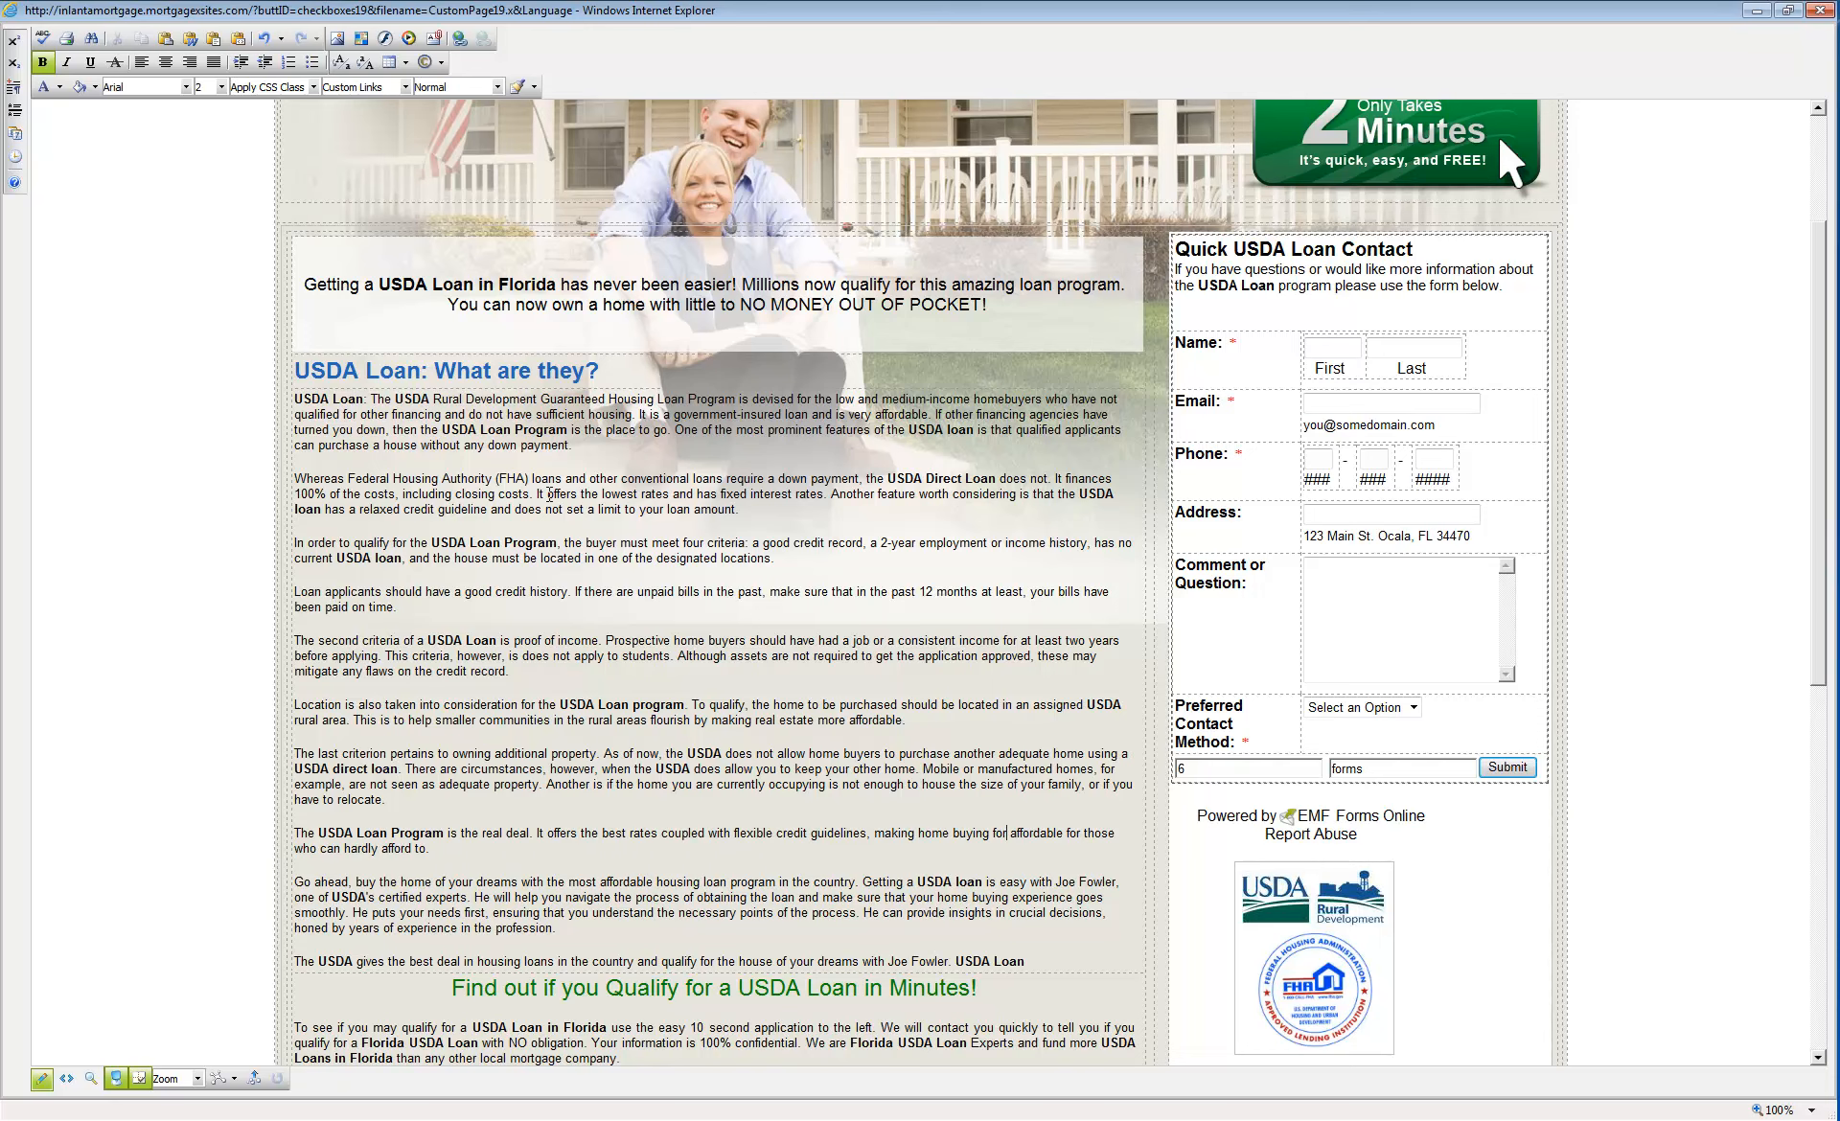
- Replace "for" with "more" before "affordable" in the "is the real deal" paragraph
{"action": "key", "text": "BackSpace"}
{"action": "key", "text": "BackSpace"}
{"action": "key", "text": "BackSpace"}
{"action": "type", "text": "more"}
- Replace "can hardly afford to" with "have less income" at the end of the "is the real deal" paragraph
{"action": "key", "text": "Down"}
{"action": "key", "text": "BackSpace"}
{"action": "key", "text": "BackSpace"}
{"action": "key", "text": "BackSpace"}
{"action": "key", "text": "BackSpace"}
{"action": "key", "text": "BackSpace"}
{"action": "key", "text": "BackSpace"}
{"action": "key", "text": "BackSpace"}
{"action": "key", "text": "BackSpace"}
{"action": "key", "text": "BackSpace"}
{"action": "key", "text": "BackSpace"}
{"action": "key", "text": "BackSpace"}
{"action": "key", "text": "BackSpace"}
{"action": "key", "text": "BackSpace"}
{"action": "key", "text": "BackSpace"}
{"action": "key", "text": "BackSpace"}
{"action": "key", "text": "BackSpace"}
{"action": "key", "text": "BackSpace"}
{"action": "key", "text": "BackSpace"}
{"action": "key", "text": "BackSpace"}
{"action": "key", "text": "BackSpace"}
{"action": "key", "text": "BackSpace"}
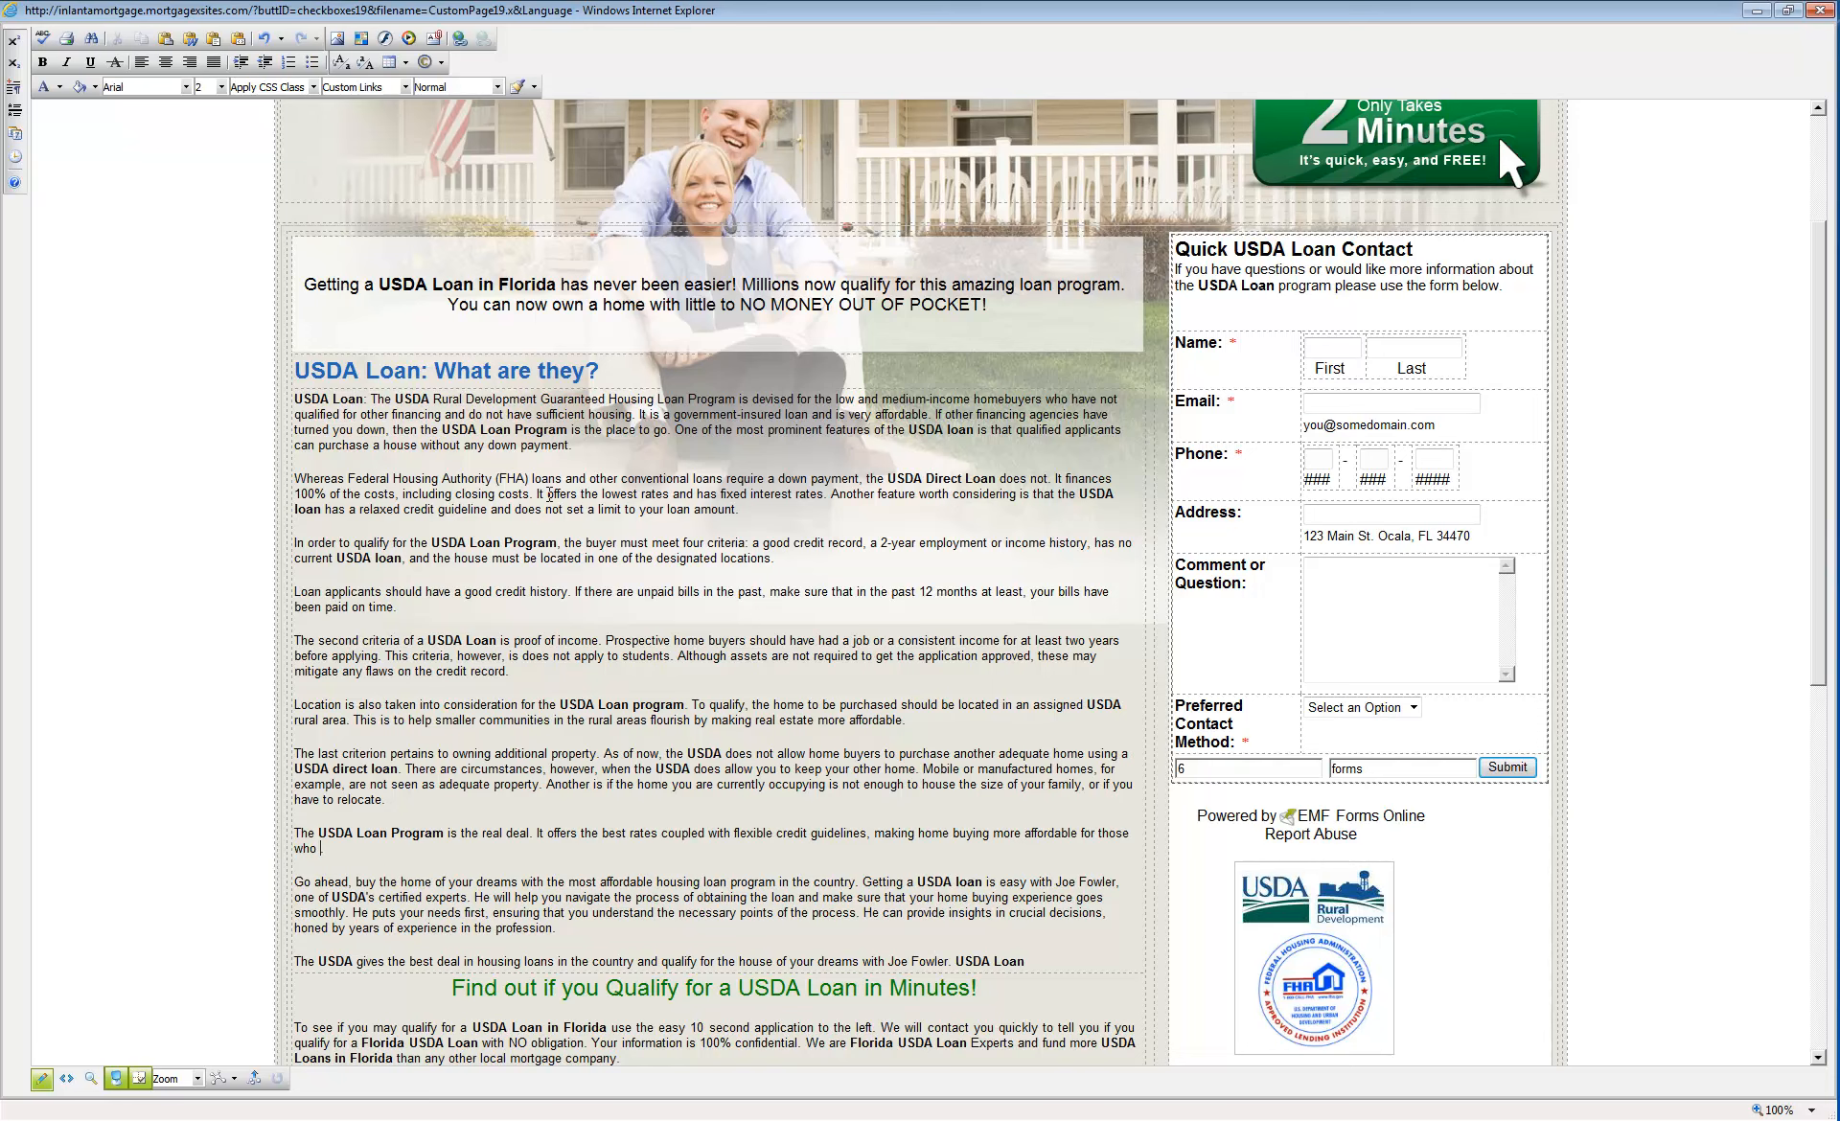
{"action": "type", "text": "have less income."}
- Replace "He" with the loan expert's first name in the "will help you navigate the process" sentence of the "Go ahead" paragraph
{"action": "scroll", "coordinate": [549, 495], "scroll_direction": "down", "scroll_amount": 3}
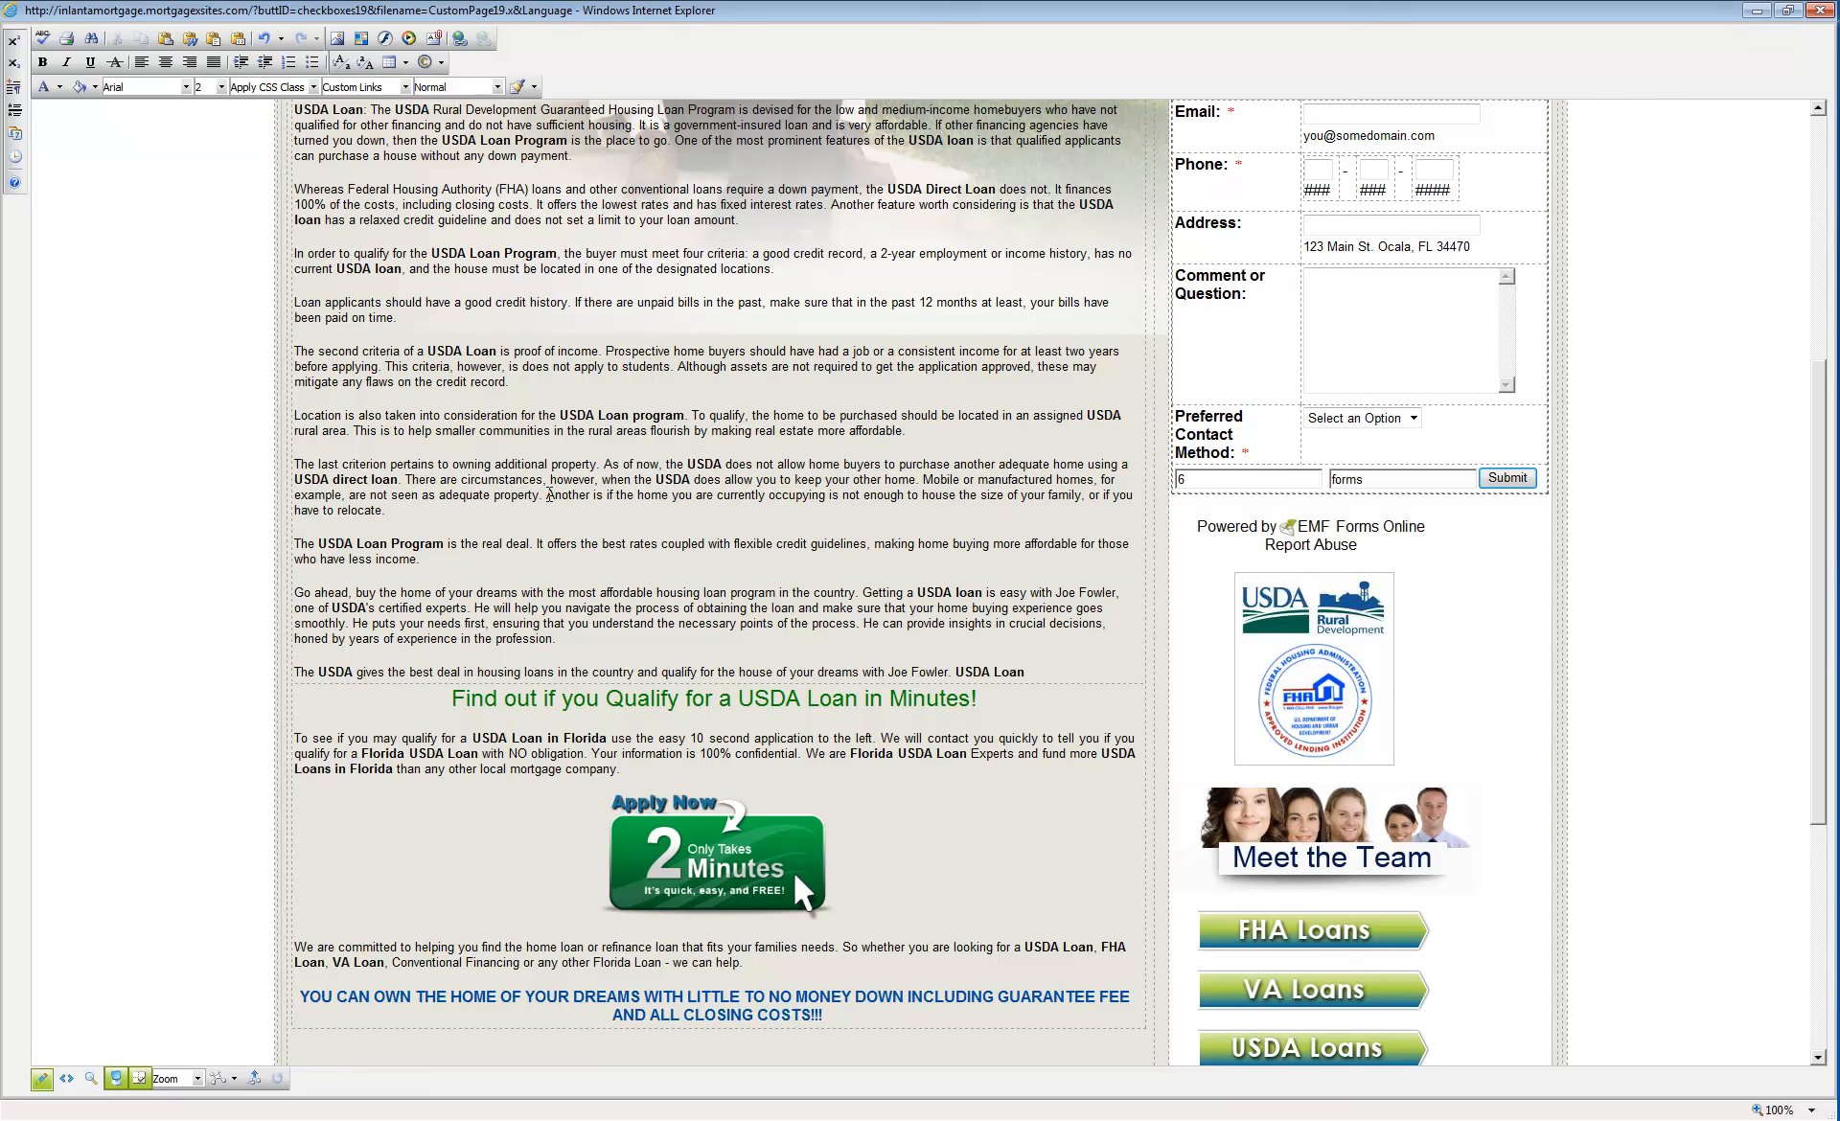
{"action": "key", "text": "BackSpace"}
{"action": "key", "text": "BackSpace"}
{"action": "type", "text": "Jow"}
{"action": "key", "text": "BackSpace"}
{"action": "type", "text": "e"}
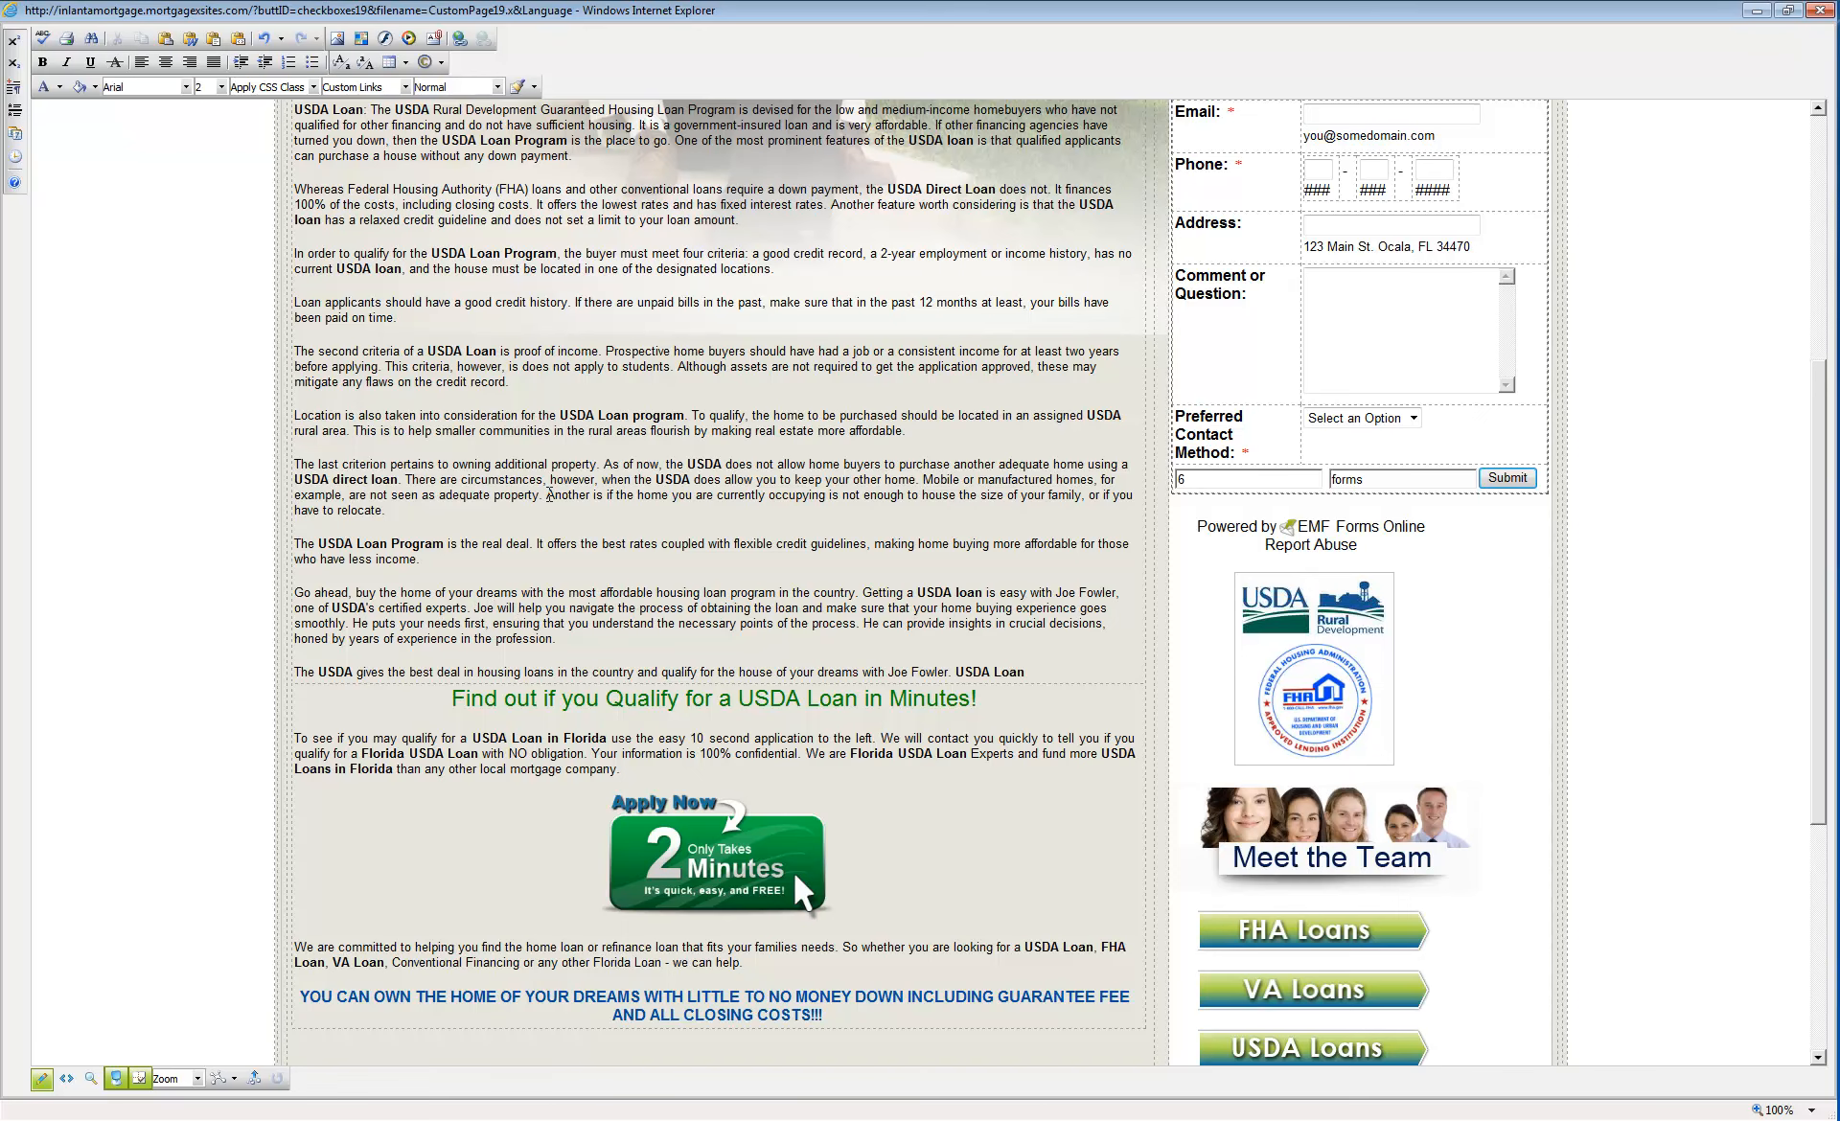
- Reword the "Go ahead" paragraph's process sentence to read "obtaining a USDA direct loan"
{"action": "key", "text": "shift+Left"}
{"action": "key", "text": "shift+Left"}
{"action": "key", "text": "shift+Left"}
{"action": "key", "text": "shift+Left"}
{"action": "key", "text": "shift+Left"}
{"action": "key", "text": "shift+Left"}
{"action": "key", "text": "shift+Left"}
{"action": "key", "text": "shift+Left"}
{"action": "type", "text": "a U"}
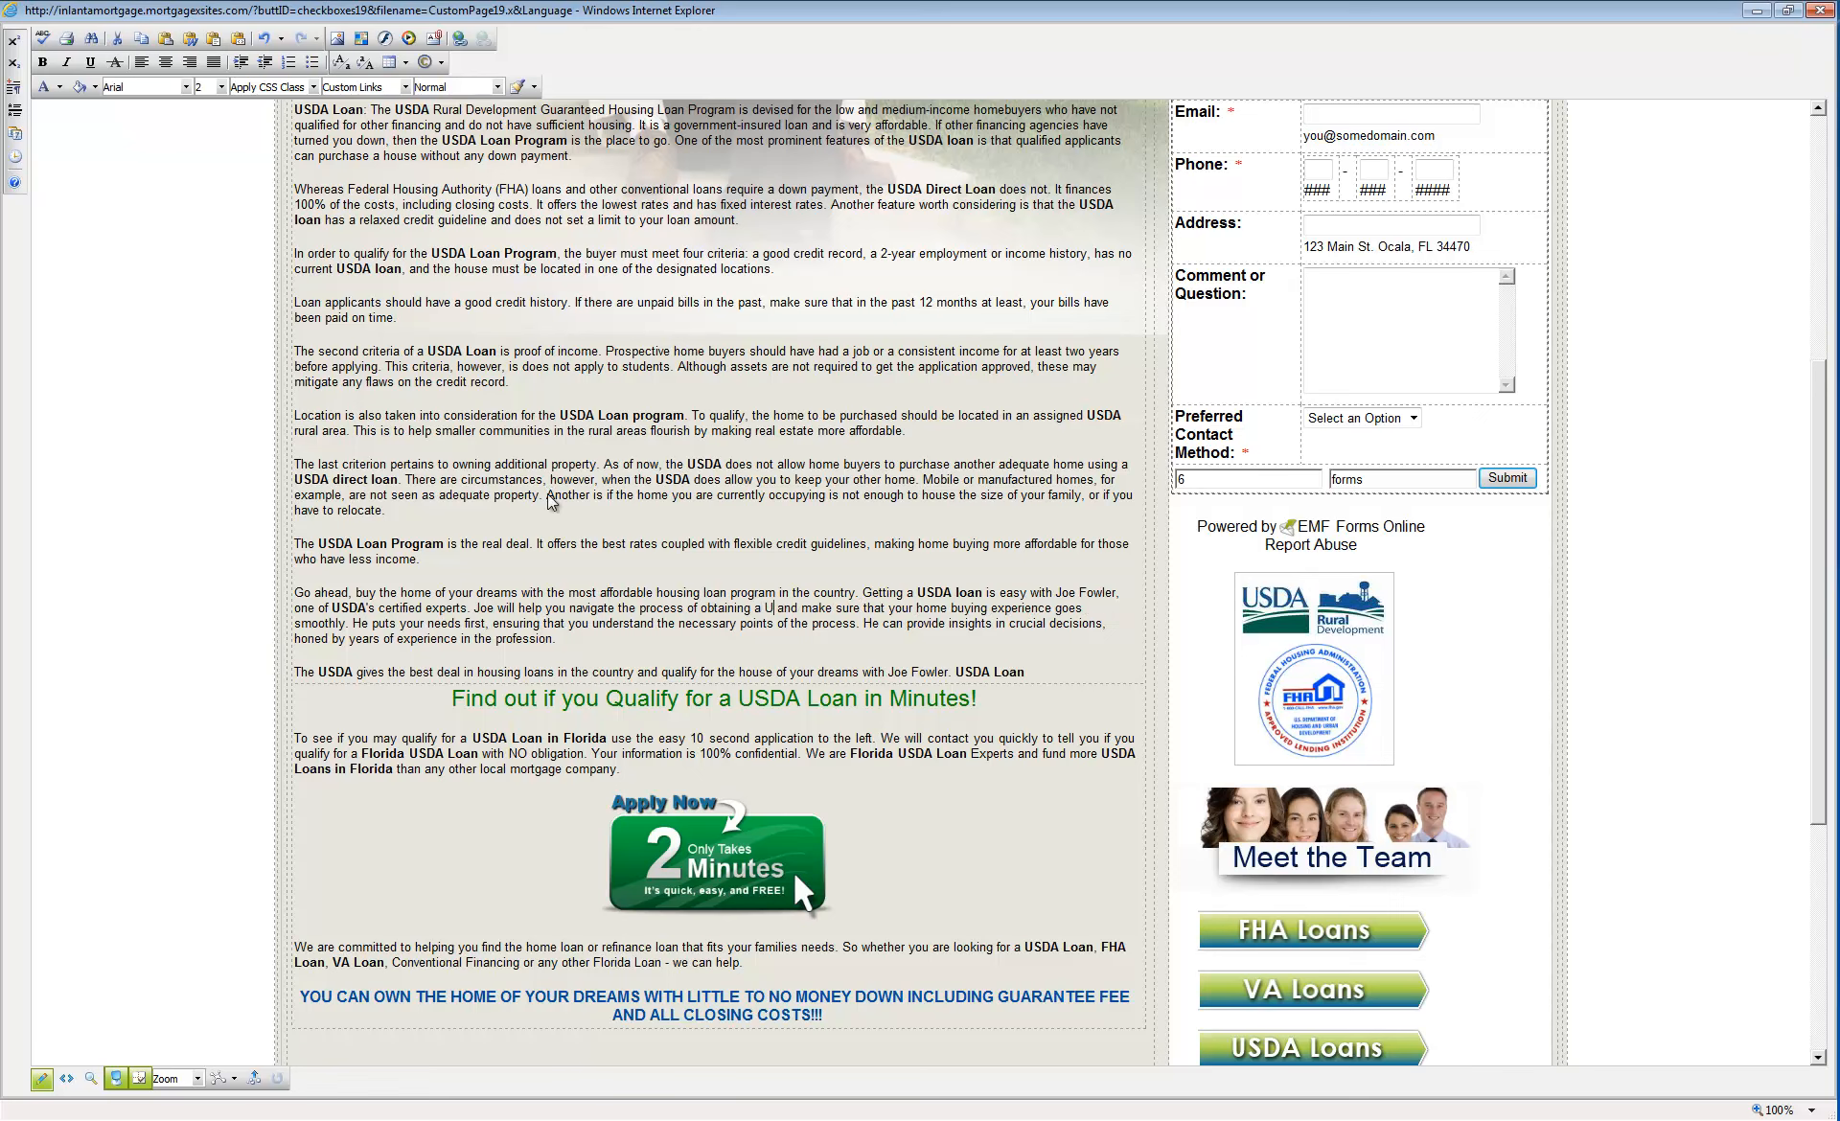
{"action": "type", "text": "SDA dire"}
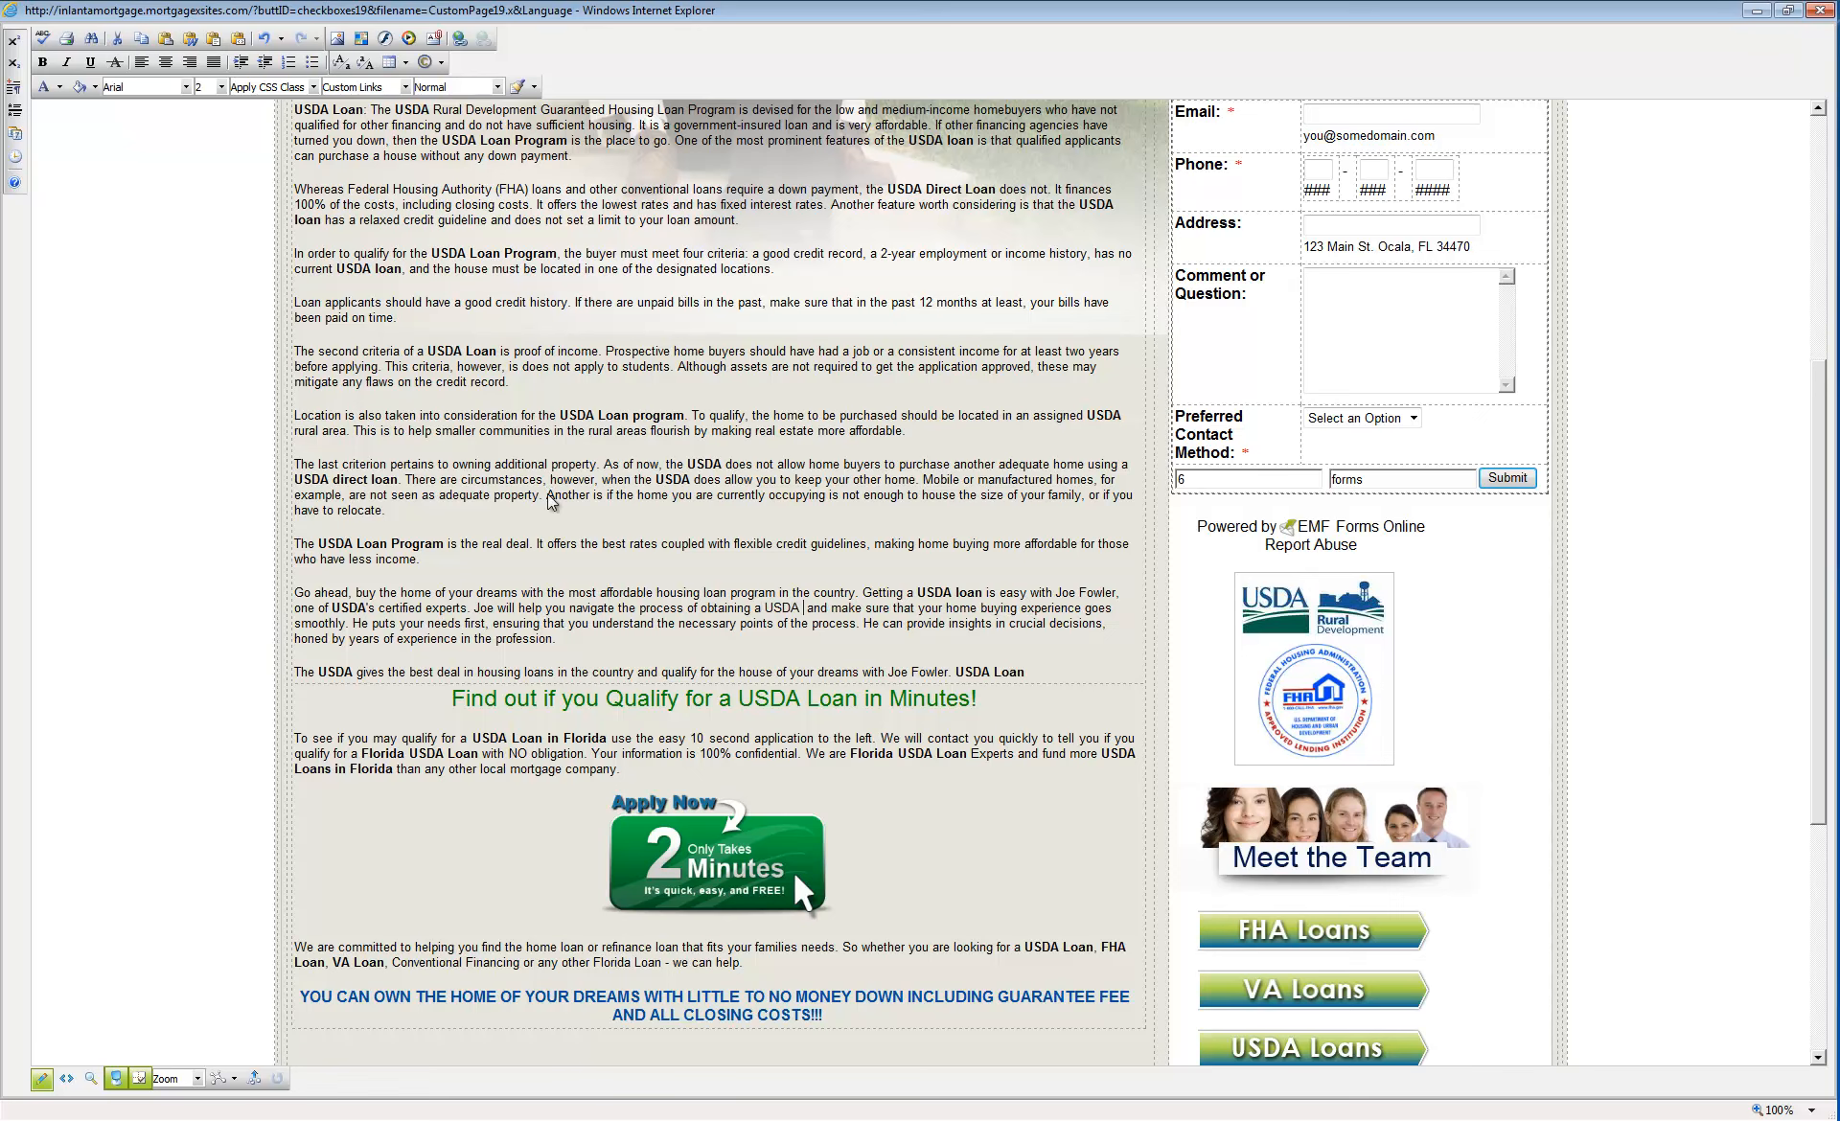
{"action": "type", "text": "ct loan"}
- Bold "USDA direct loan" in the "process of obtaining" sentence
{"action": "key", "text": "shift+Left"}
{"action": "key", "text": "shift+Left"}
{"action": "key", "text": "shift+Left"}
{"action": "key", "text": "shift+Left"}
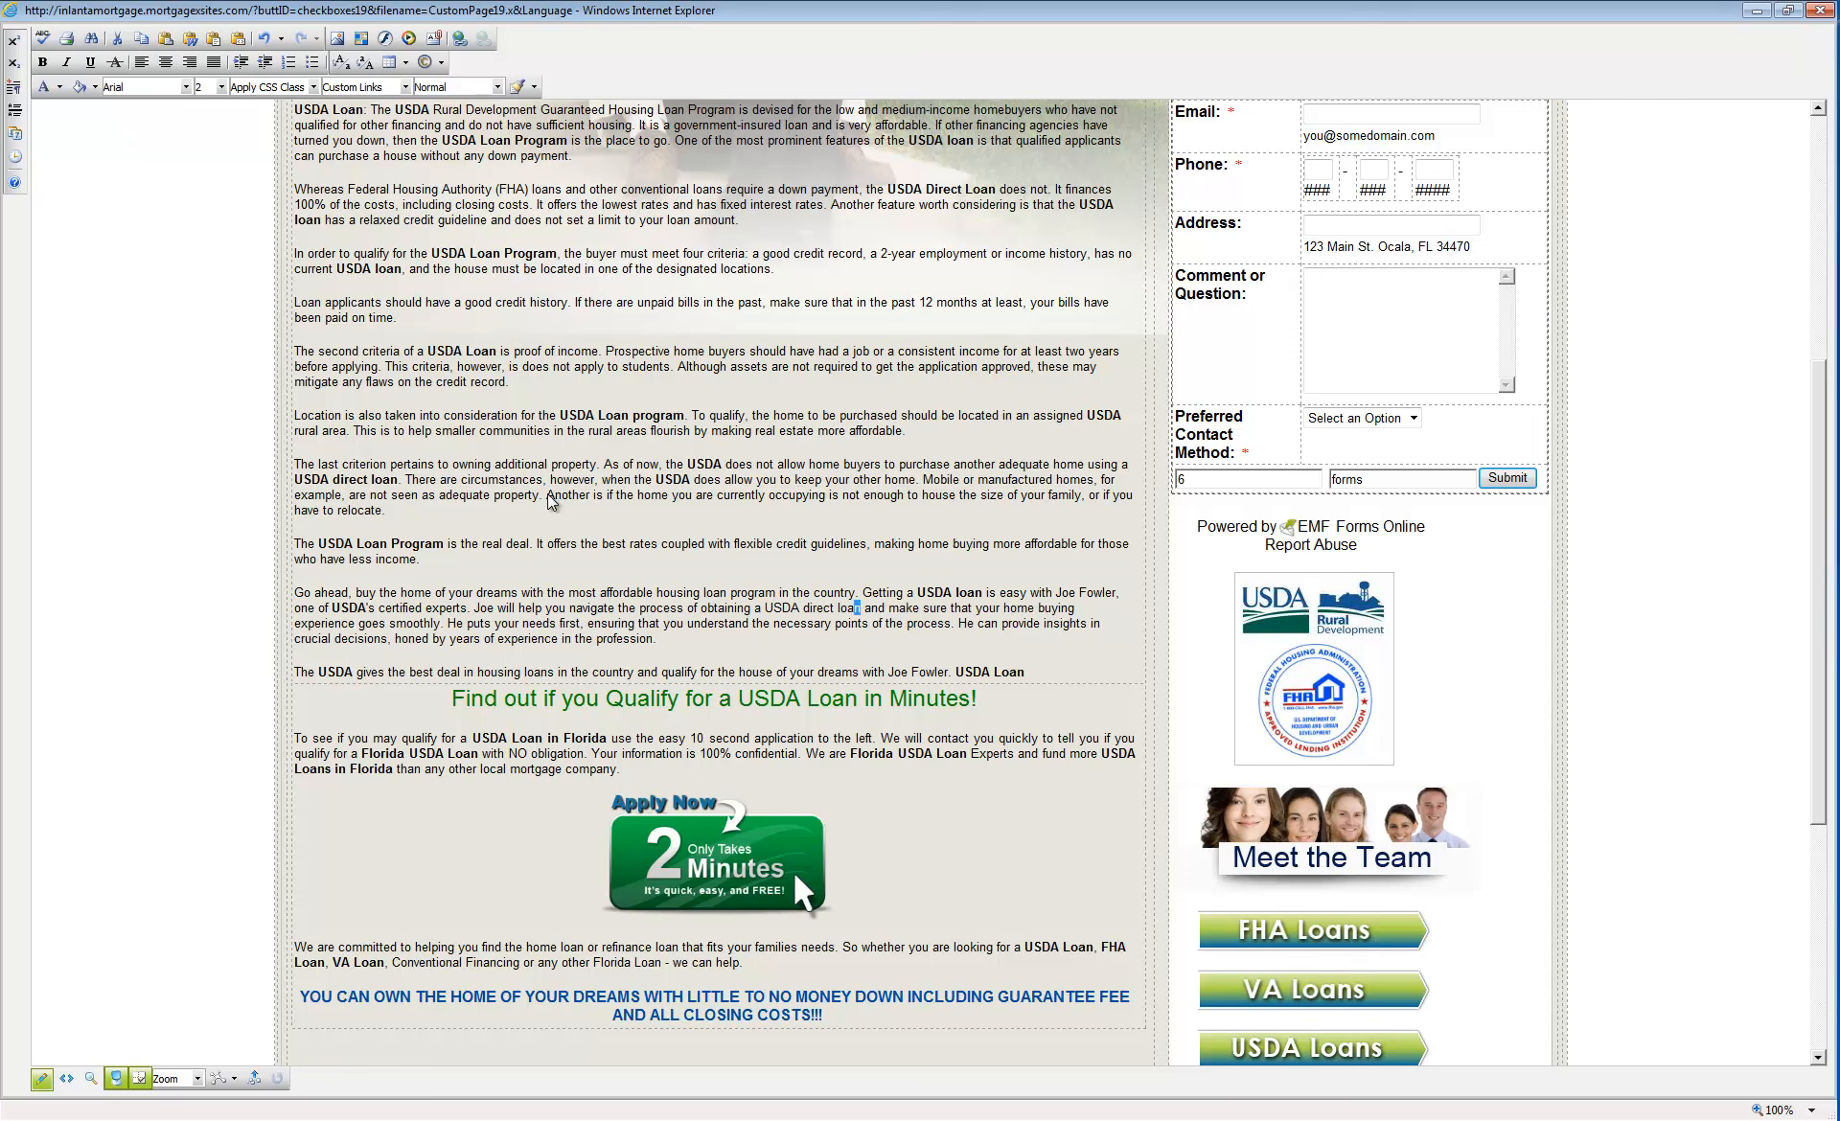
{"action": "key", "text": "shift+Left"}
{"action": "key", "text": "shift+Left"}
{"action": "key", "text": "shift+Left"}
{"action": "key", "text": "shift+Left"}
{"action": "key", "text": "shift+Left"}
{"action": "key", "text": "shift+Left"}
{"action": "key", "text": "shift+Left"}
{"action": "key", "text": "shift+Left"}
{"action": "key", "text": "shift+Left"}
{"action": "key", "text": "shift+Left"}
{"action": "key", "text": "shift+Left"}
{"action": "key", "text": "shift+Left"}
{"action": "key", "text": "ctrl+b"}
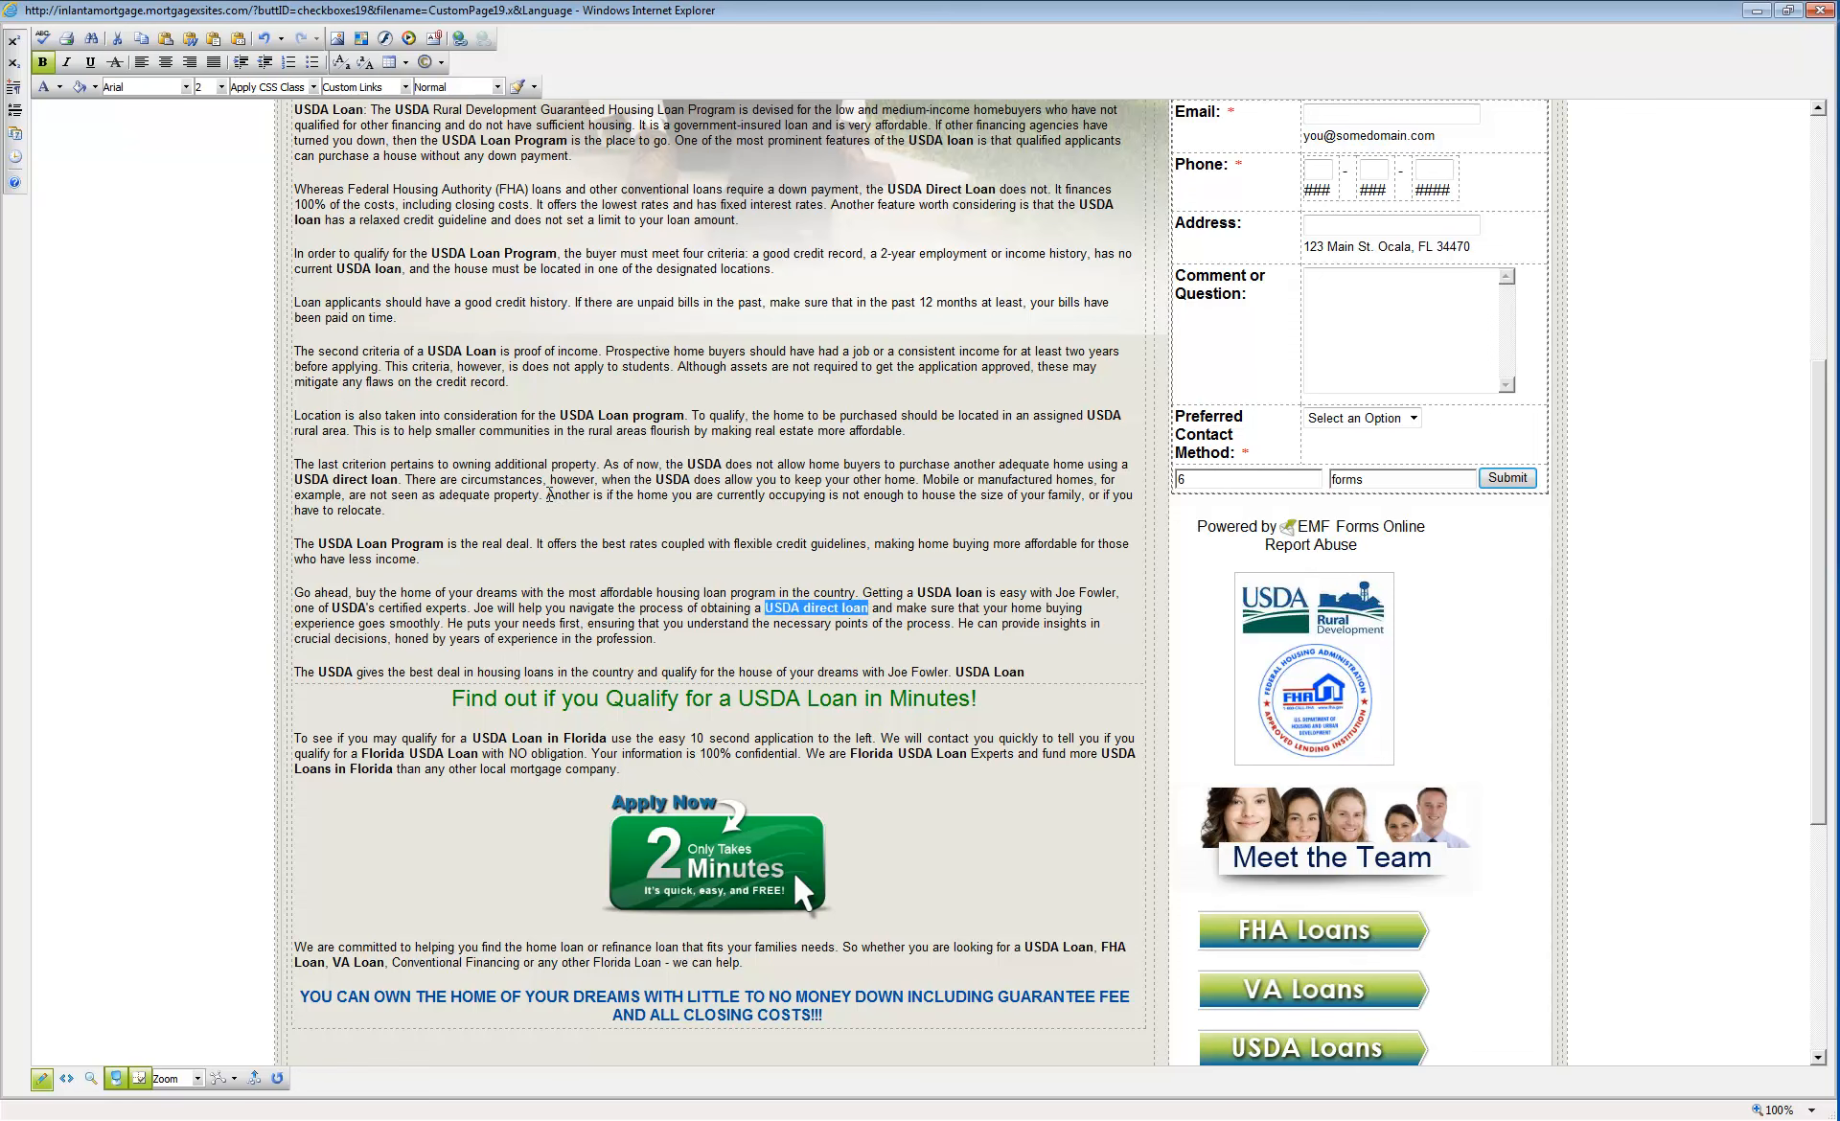
- Replace "He" with the loan expert's first name in the "can provide insights" sentence of the "Go ahead" paragraph
{"action": "key", "text": "Right"}
{"action": "key", "text": "Right"}
{"action": "key", "text": "Right"}
{"action": "key", "text": "Right"}
{"action": "key", "text": "Right"}
{"action": "key", "text": "Right"}
{"action": "key", "text": "Right"}
{"action": "key", "text": "Right"}
{"action": "key", "text": "Right"}
{"action": "key", "text": "Right"}
{"action": "key", "text": "Right"}
{"action": "key", "text": "Right"}
{"action": "key", "text": "Right"}
{"action": "key", "text": "Right"}
{"action": "key", "text": "Right"}
{"action": "key", "text": "Right"}
{"action": "key", "text": "Right"}
{"action": "key", "text": "Right"}
{"action": "key", "text": "Right"}
{"action": "key", "text": "Right"}
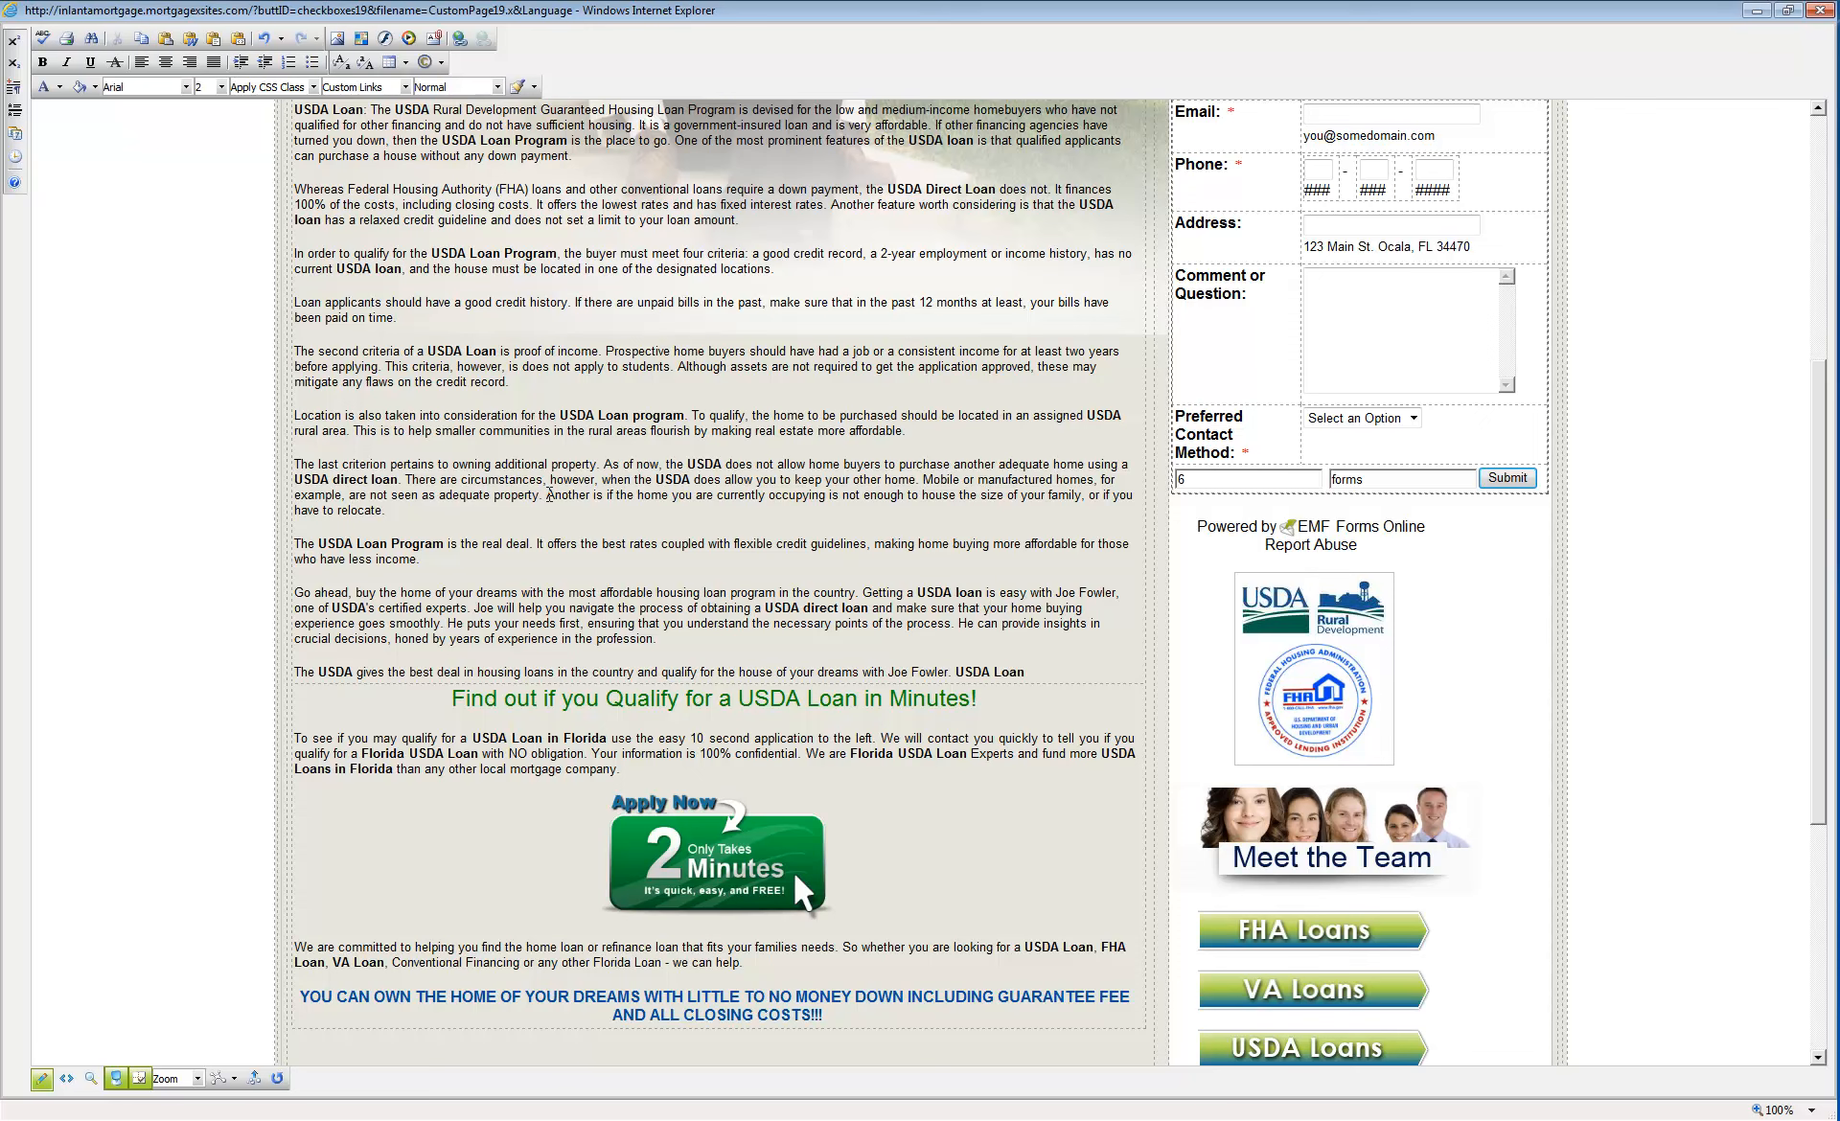
{"action": "key", "text": "Down"}
{"action": "key", "text": "Left"}
{"action": "key", "text": "Left"}
{"action": "key", "text": "Left"}
{"action": "key", "text": "BackSpace"}
{"action": "key", "text": "BackSpace"}
{"action": "type", "text": "Joe"}
- Add "Loan Program" after "USDA" in the closing article paragraph and replace "and" after "country" with a new sentence starting "You can"
{"action": "type", "text": "Loan Progra"}
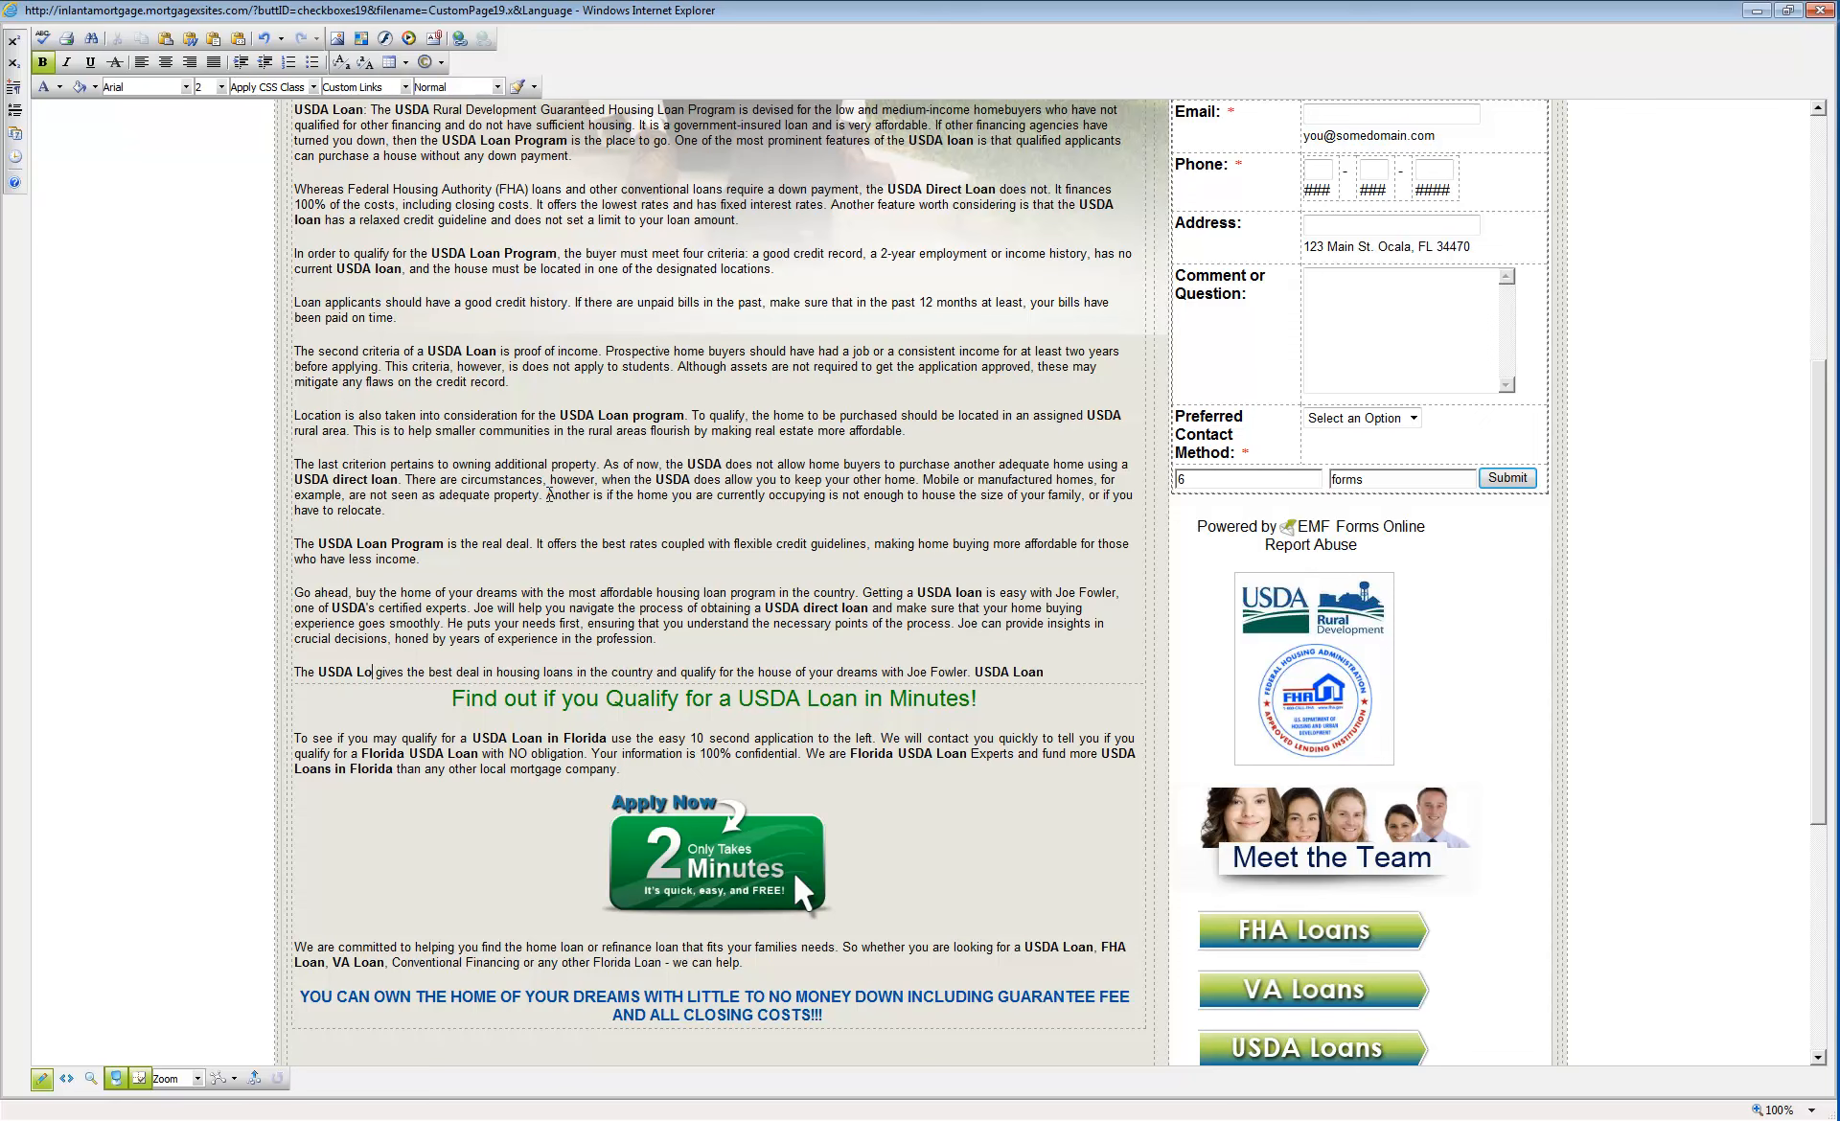
{"action": "type", "text": "m"}
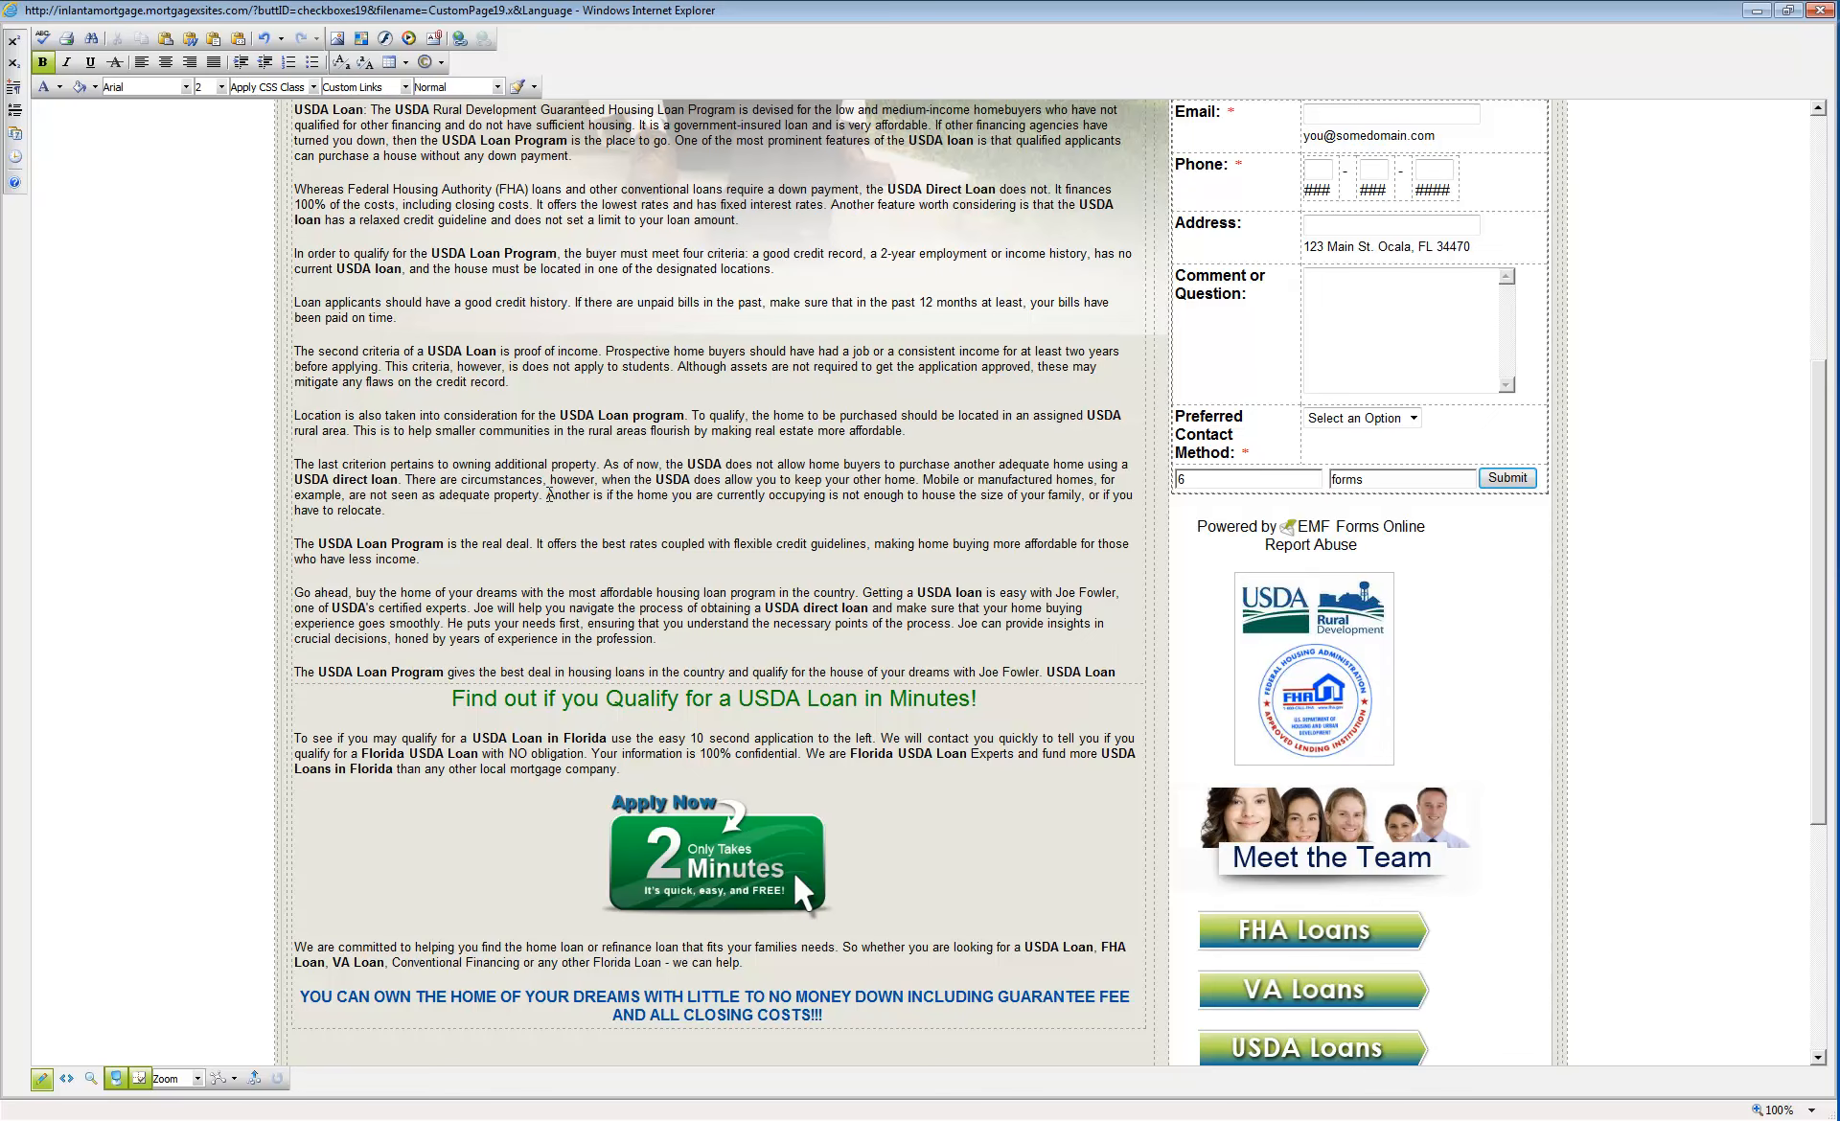
{"action": "key", "text": "ctrl+Right"}
{"action": "key", "text": "ctrl+Right"}
{"action": "key", "text": "ctrl+Right"}
{"action": "key", "text": "ctrl+Right"}
{"action": "key", "text": "ctrl+Right"}
{"action": "key", "text": "ctrl+Right"}
{"action": "key", "text": "ctrl+Right"}
{"action": "key", "text": "ctrl+Right"}
{"action": "key", "text": "ctrl+Right"}
{"action": "key", "text": "ctrl+Right"}
{"action": "key", "text": "ctrl+Right"}
{"action": "key", "text": "Left"}
{"action": "type", "text": ". You"}
{"action": "key", "text": "Delete"}
{"action": "key", "text": "Delete"}
{"action": "key", "text": "Delete"}
{"action": "type", "text": "can"}
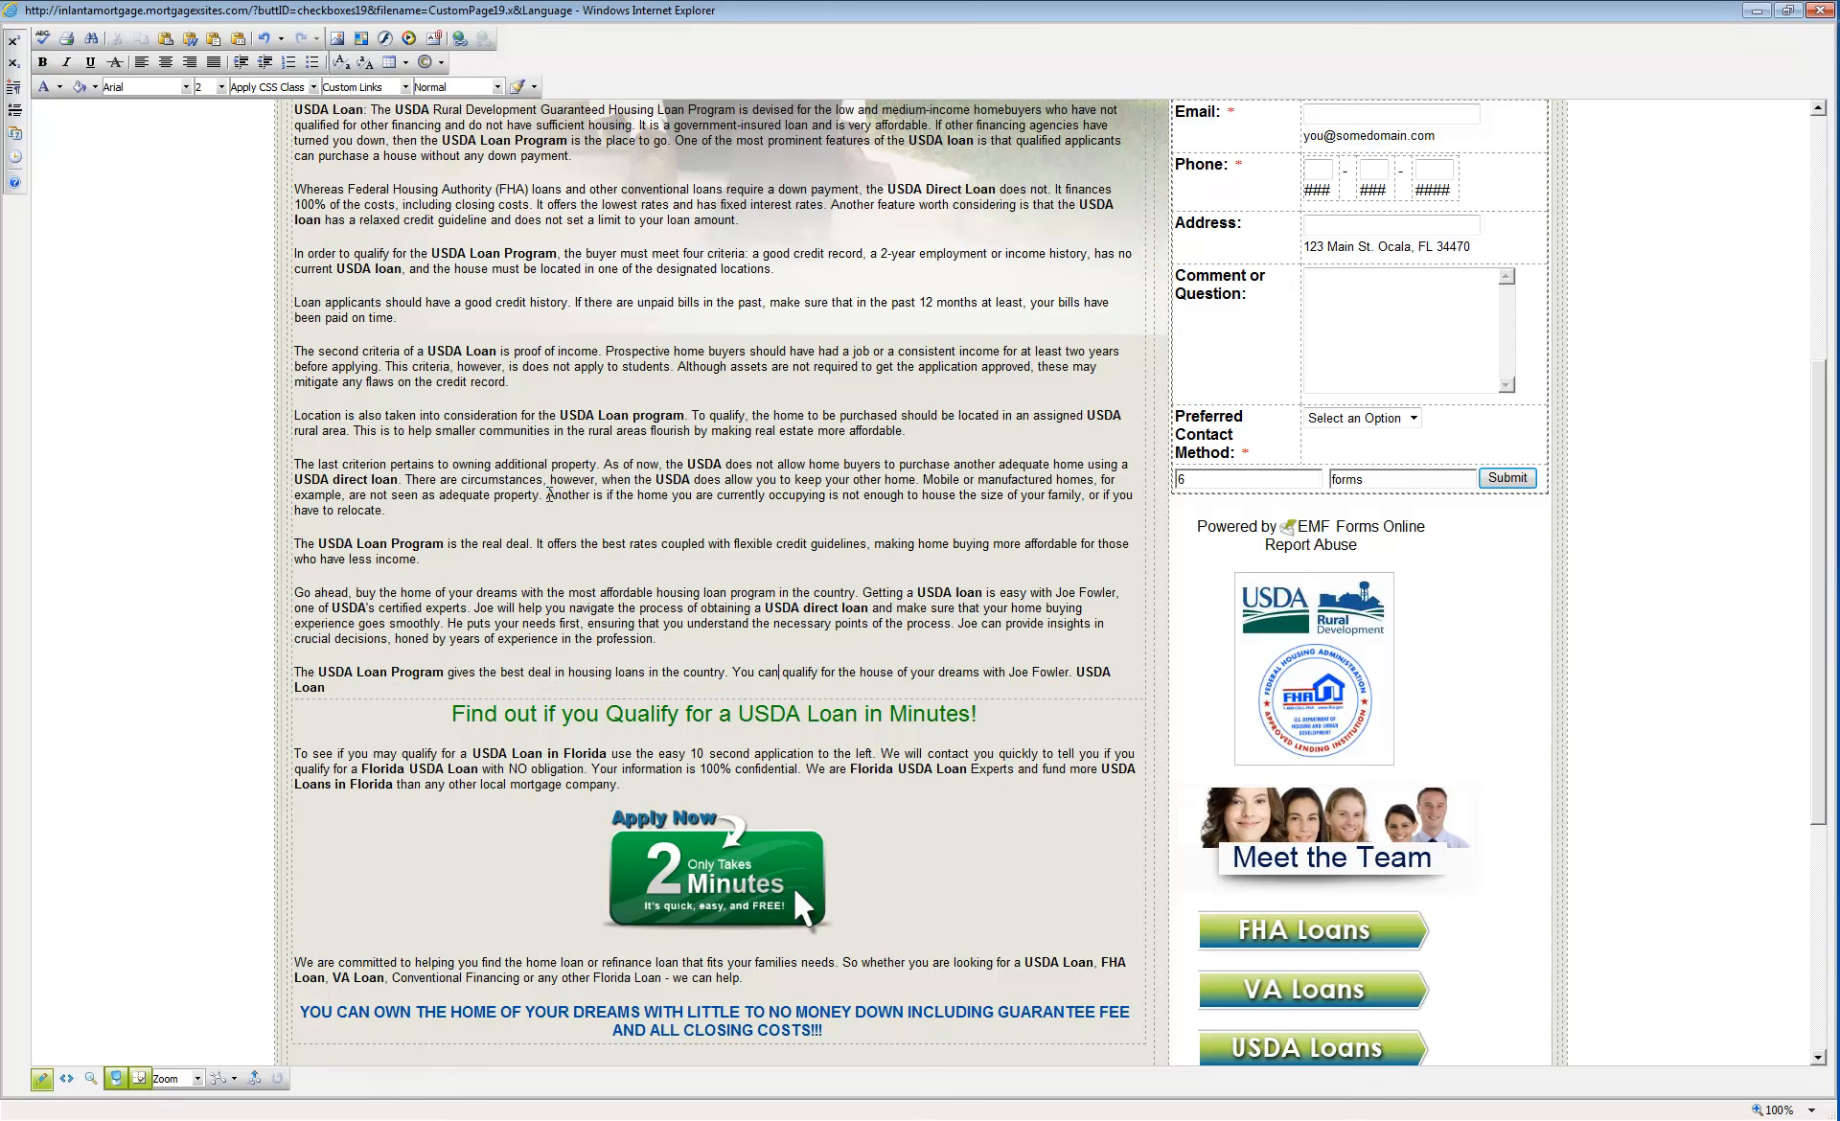
- Extend the closing sentence with "by using the" before the final "USDA Loan" and add "application" after it
{"action": "key", "text": "Right"}
{"action": "type", "text": "by using the"}
{"action": "key", "text": "Delete"}
{"action": "key", "text": "End"}
{"action": "type", "text": "application"}
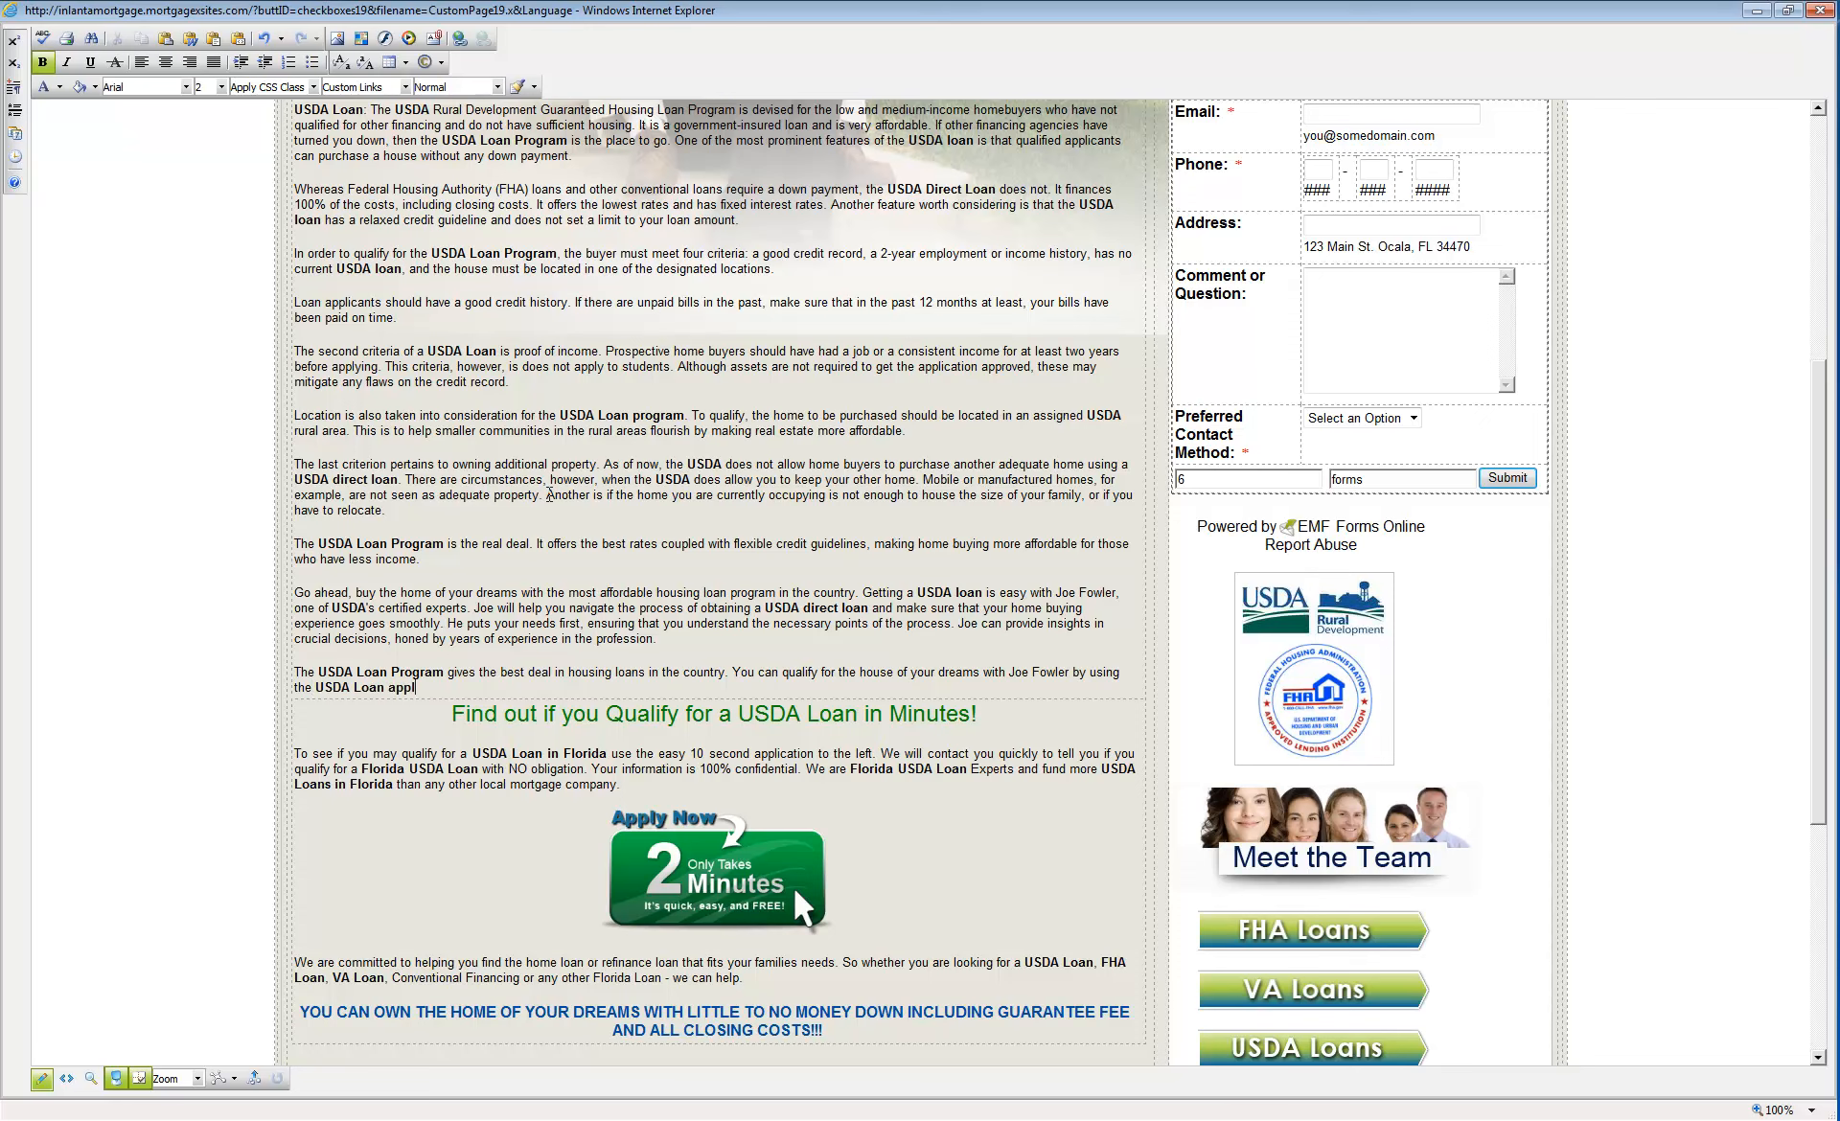
- Remove the bold from "application" and complete the closing phrase as "USDA Loan quick application below."
{"action": "key", "text": "shift+Left"}
{"action": "key", "text": "shift+Left"}
{"action": "key", "text": "shift+Left"}
{"action": "key", "text": "shift+Left"}
{"action": "key", "text": "shift+Left"}
{"action": "key", "text": "shift+Left"}
{"action": "key", "text": "shift+Left"}
{"action": "key", "text": "shift+Left"}
{"action": "key", "text": "shift+Left"}
{"action": "key", "text": "shift+Left"}
{"action": "key", "text": "shift+Left"}
{"action": "key", "text": "ctrl+b"}
{"action": "key", "text": "Right"}
{"action": "key", "text": "ctrl+Left"}
{"action": "type", "text": "quick"}
{"action": "key", "text": "End"}
{"action": "type", "text": "below"}
- Delete "in Florida" after "USDA Loan" in the opening sentence of the "To see if you may qualify" paragraph
{"action": "scroll", "coordinate": [549, 494], "scroll_direction": "down", "scroll_amount": 3}
{"action": "left_click_drag", "start_coordinate": [608, 465], "coordinate": [548, 465]}
{"action": "key", "text": "BackSpace"}
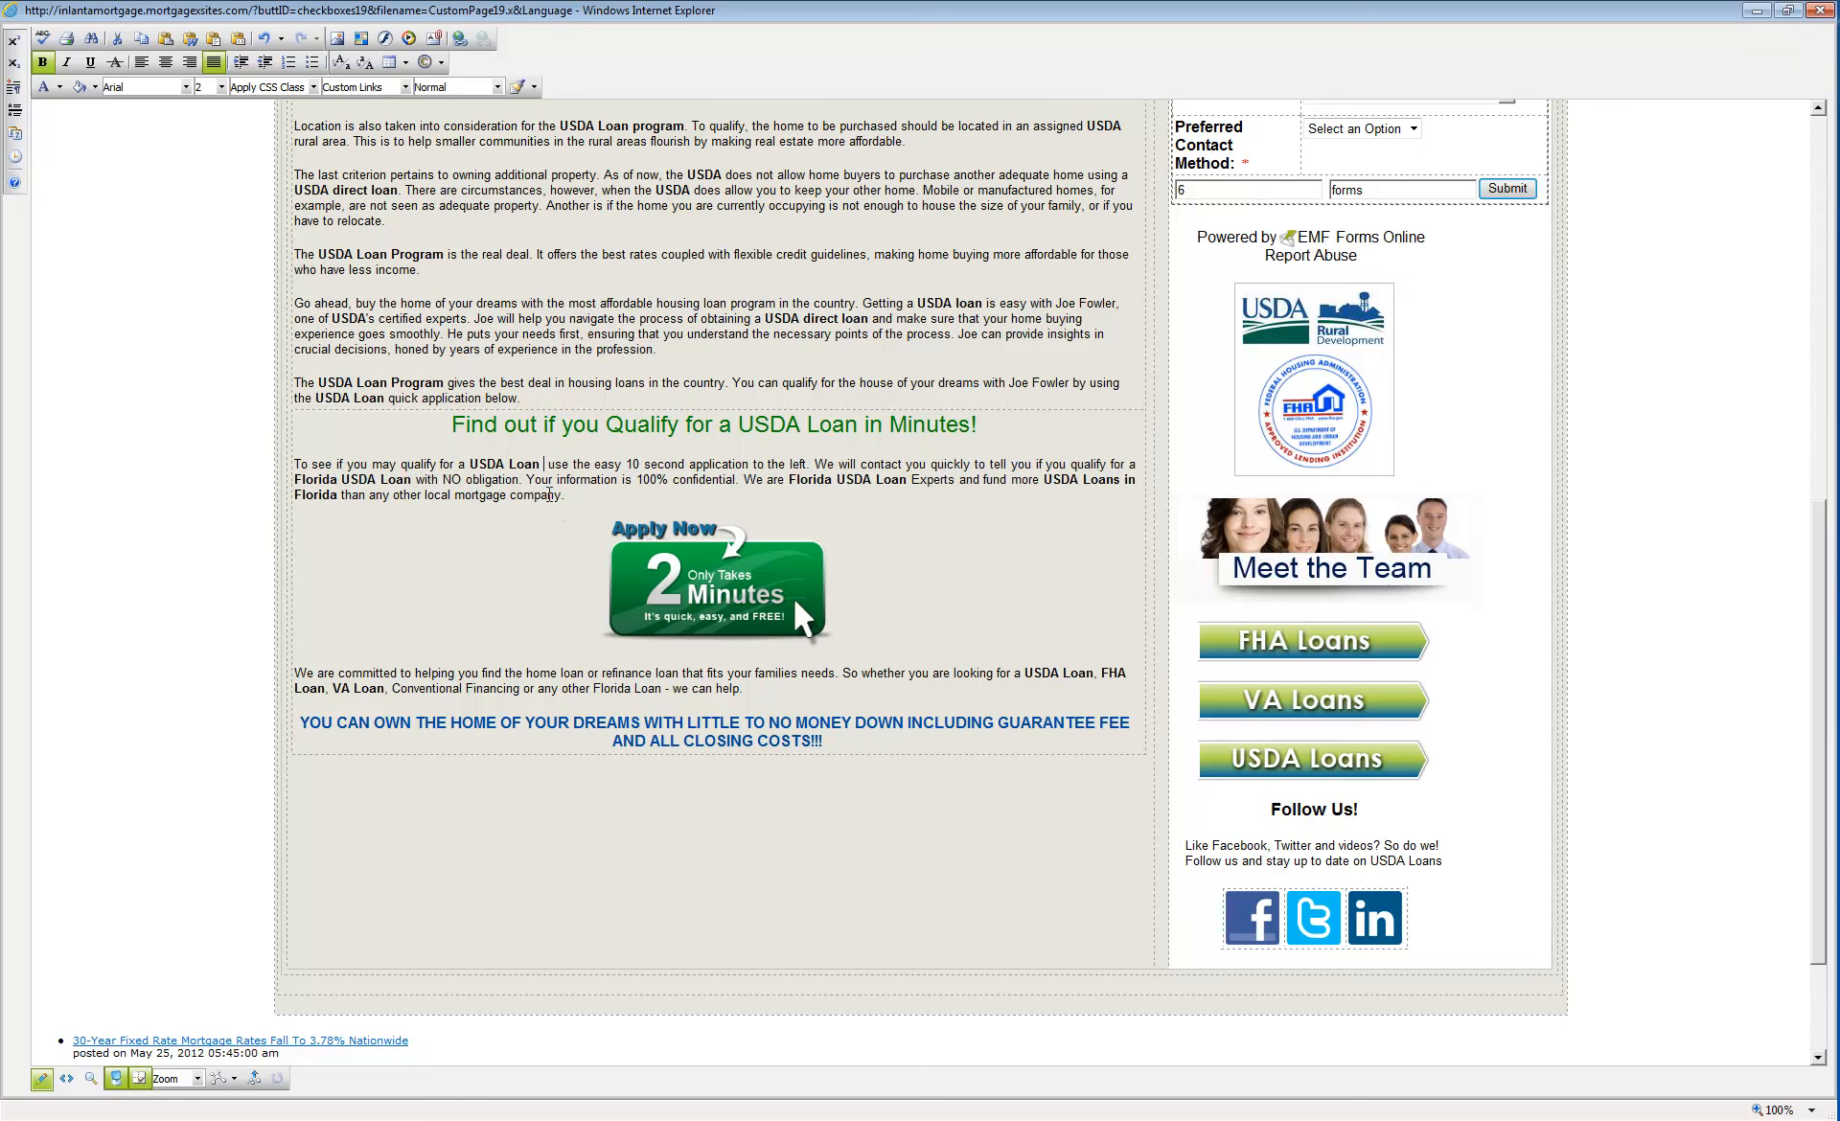
{"action": "key", "text": "BackSpace"}
- Delete "Florida" before "USDA Loan Experts" in the "To see if you may qualify" paragraph
{"action": "left_click", "coordinate": [835, 480]}
{"action": "key", "text": "BackSpace"}
{"action": "key", "text": "BackSpace"}
{"action": "key", "text": "BackSpace"}
{"action": "key", "text": "BackSpace"}
{"action": "key", "text": "BackSpace"}
{"action": "key", "text": "BackSpace"}
{"action": "key", "text": "BackSpace"}
{"action": "key", "text": "BackSpace"}
- Delete "in Florida" after "fund more USDA Loans" in the same paragraph
{"action": "key", "text": "ctrl+Right"}
{"action": "key", "text": "ctrl+Right"}
{"action": "key", "text": "ctrl+Right"}
{"action": "key", "text": "ctrl+Right"}
{"action": "key", "text": "ctrl+Right"}
{"action": "key", "text": "ctrl+Right"}
{"action": "key", "text": "ctrl+Right"}
{"action": "key", "text": "ctrl+Right"}
{"action": "key", "text": "Left"}
{"action": "key", "text": "Delete"}
{"action": "key", "text": "Delete"}
{"action": "key", "text": "Delete"}
{"action": "key", "text": "Delete"}
{"action": "key", "text": "Delete"}
{"action": "key", "text": "Delete"}
{"action": "key", "text": "Delete"}
{"action": "key", "text": "Delete"}
{"action": "key", "text": "Delete"}
{"action": "key", "text": "Delete"}
{"action": "key", "text": "Delete"}
- Delete "Florida" before "USDA Loan with NO obligation"
{"action": "key", "text": "Home"}
{"action": "key", "text": "Right"}
{"action": "key", "text": "Right"}
{"action": "key", "text": "Delete"}
{"action": "key", "text": "Delete"}
{"action": "key", "text": "Delete"}
{"action": "key", "text": "Delete"}
{"action": "key", "text": "Delete"}
{"action": "key", "text": "Delete"}
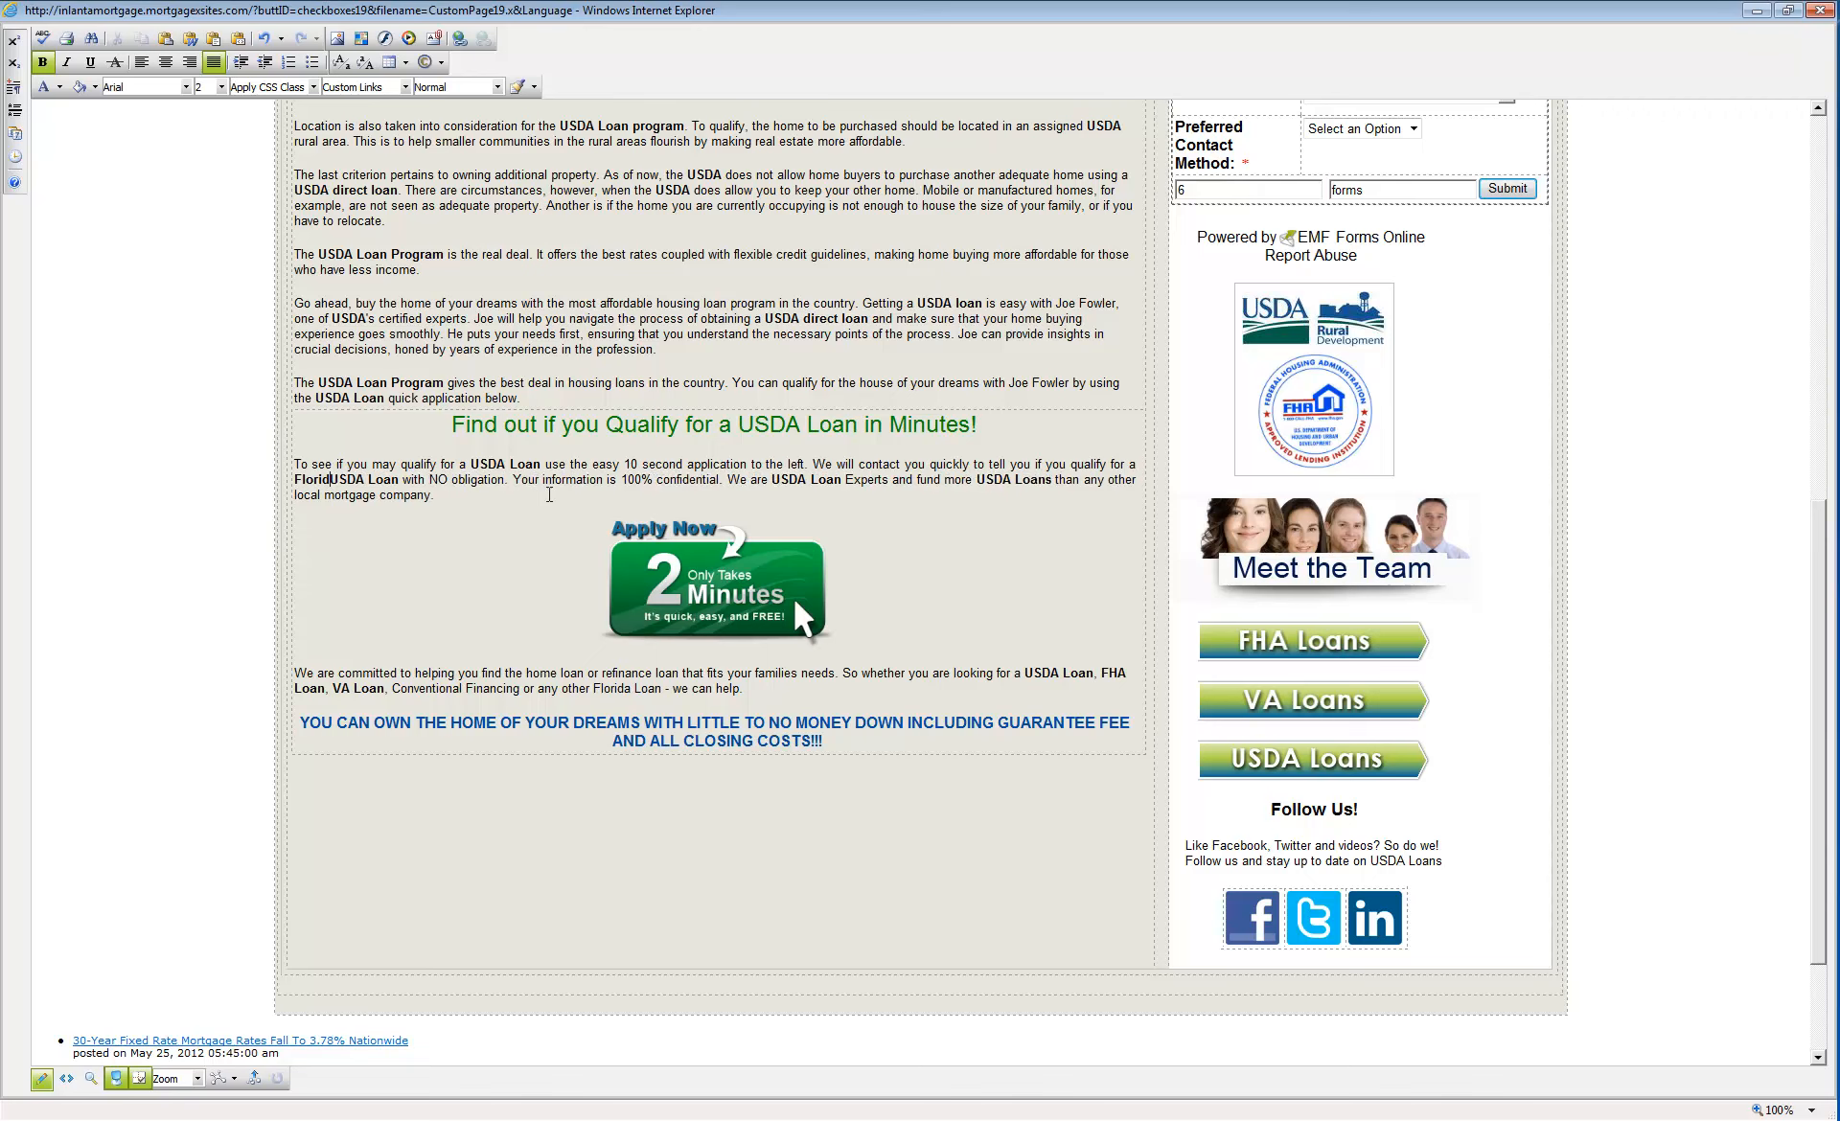
{"action": "key", "text": "BackSpace"}
{"action": "key", "text": "BackSpace"}
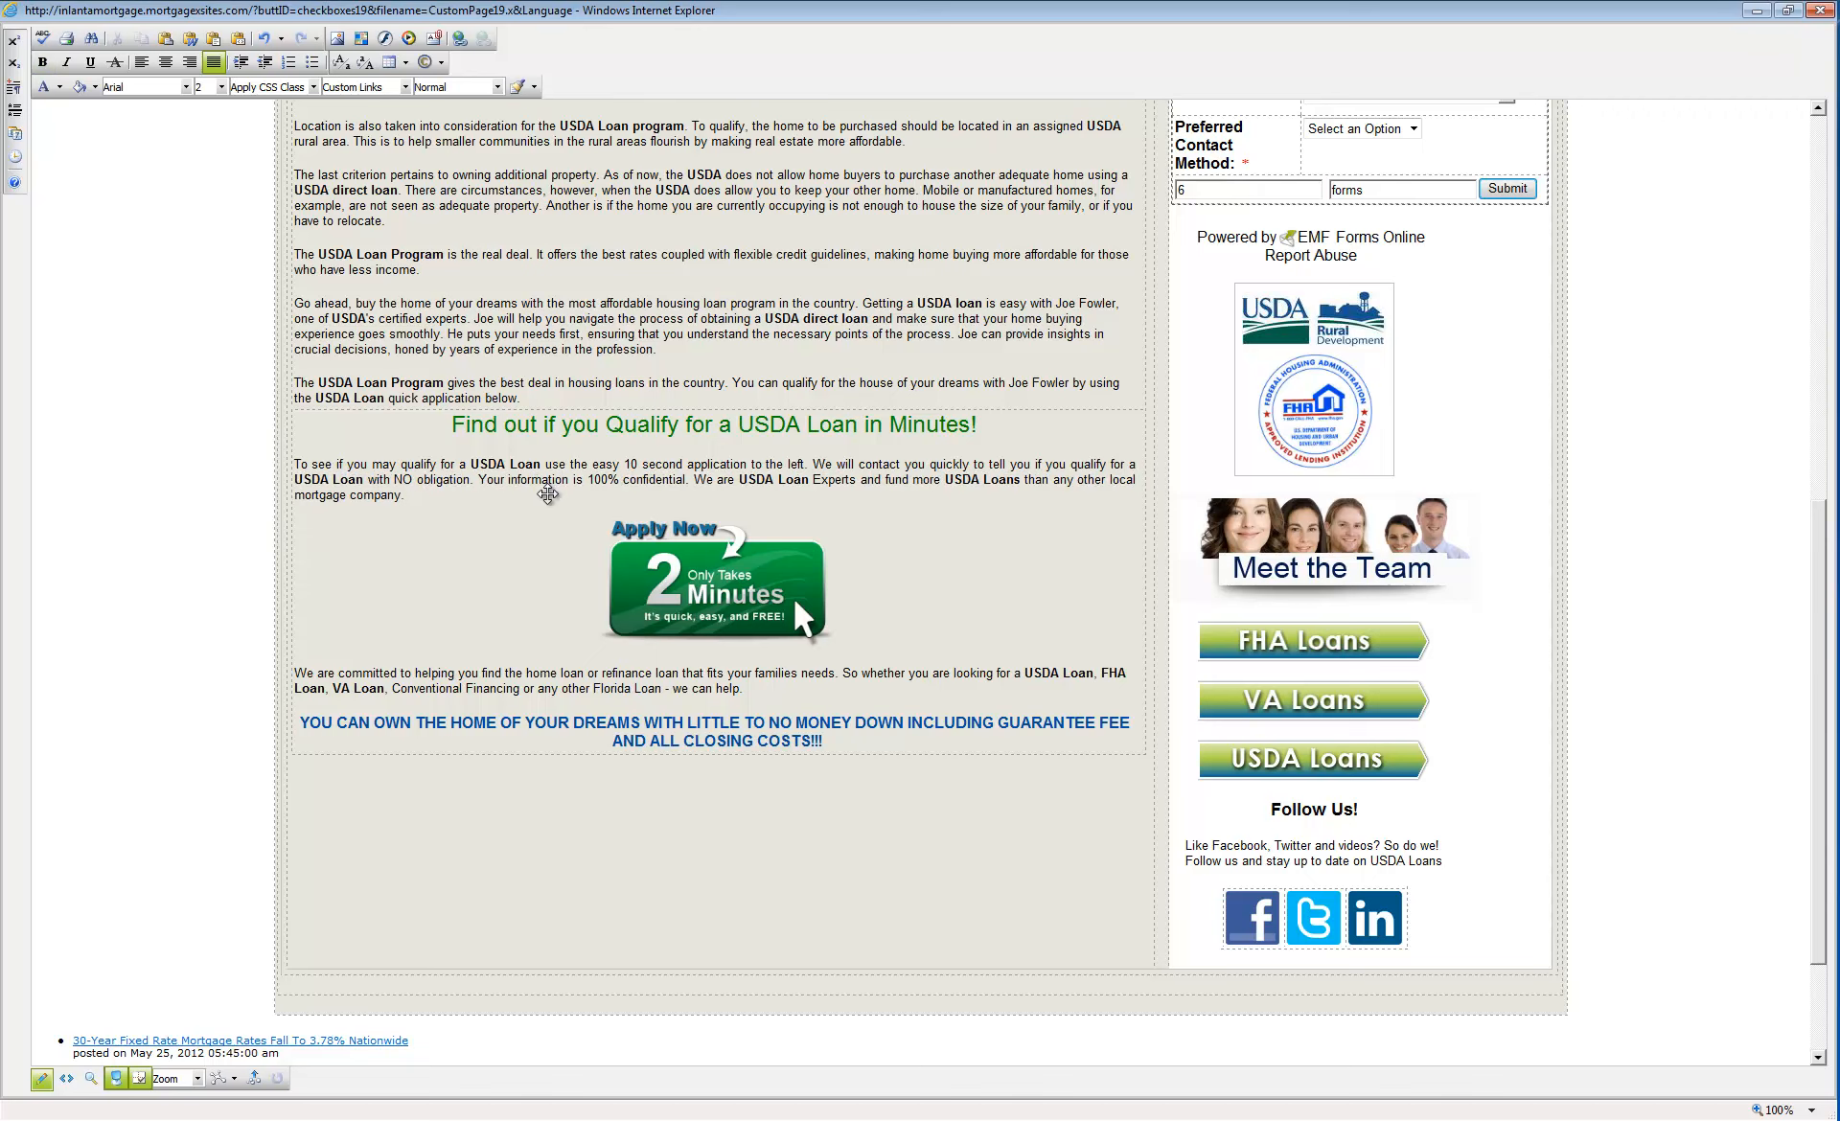
- Apply a lower-level heading style to the line "Find out if you Qualify for a USDA Loan in Minutes!"
{"action": "left_click_drag", "start_coordinate": [985, 426], "coordinate": [570, 465]}
{"action": "key", "text": "shift+Up"}
{"action": "key", "text": "shift+Home"}
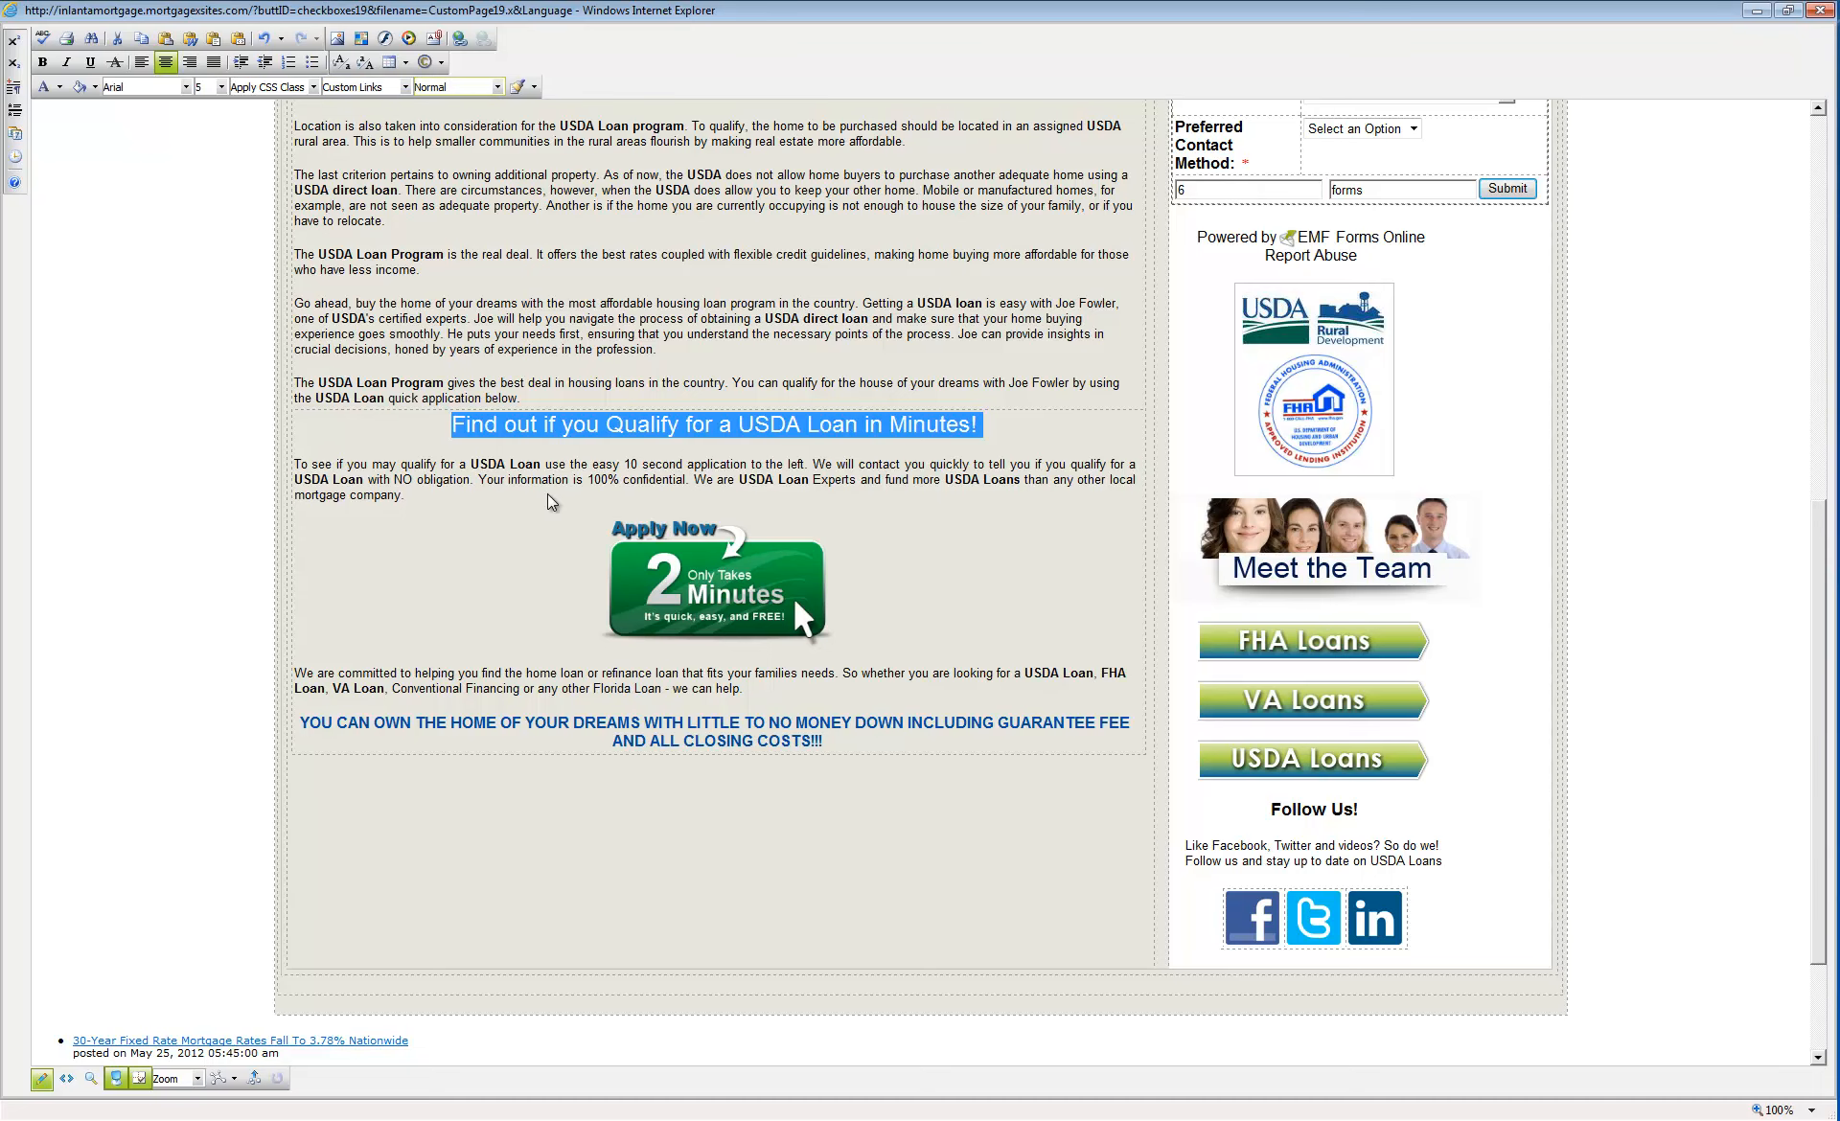
{"action": "left_click", "coordinate": [498, 87]}
{"action": "left_click", "coordinate": [480, 273]}
{"action": "left_click_drag", "start_coordinate": [792, 424], "coordinate": [294, 423]}
- Apply a top-level heading style to the "USDA Loan: What are they?" title and remove the blank line below it
{"action": "scroll", "coordinate": [550, 495], "scroll_direction": "up", "scroll_amount": 6}
{"action": "scroll", "coordinate": [549, 495], "scroll_direction": "down", "scroll_amount": 1}
{"action": "left_click", "coordinate": [470, 371]}
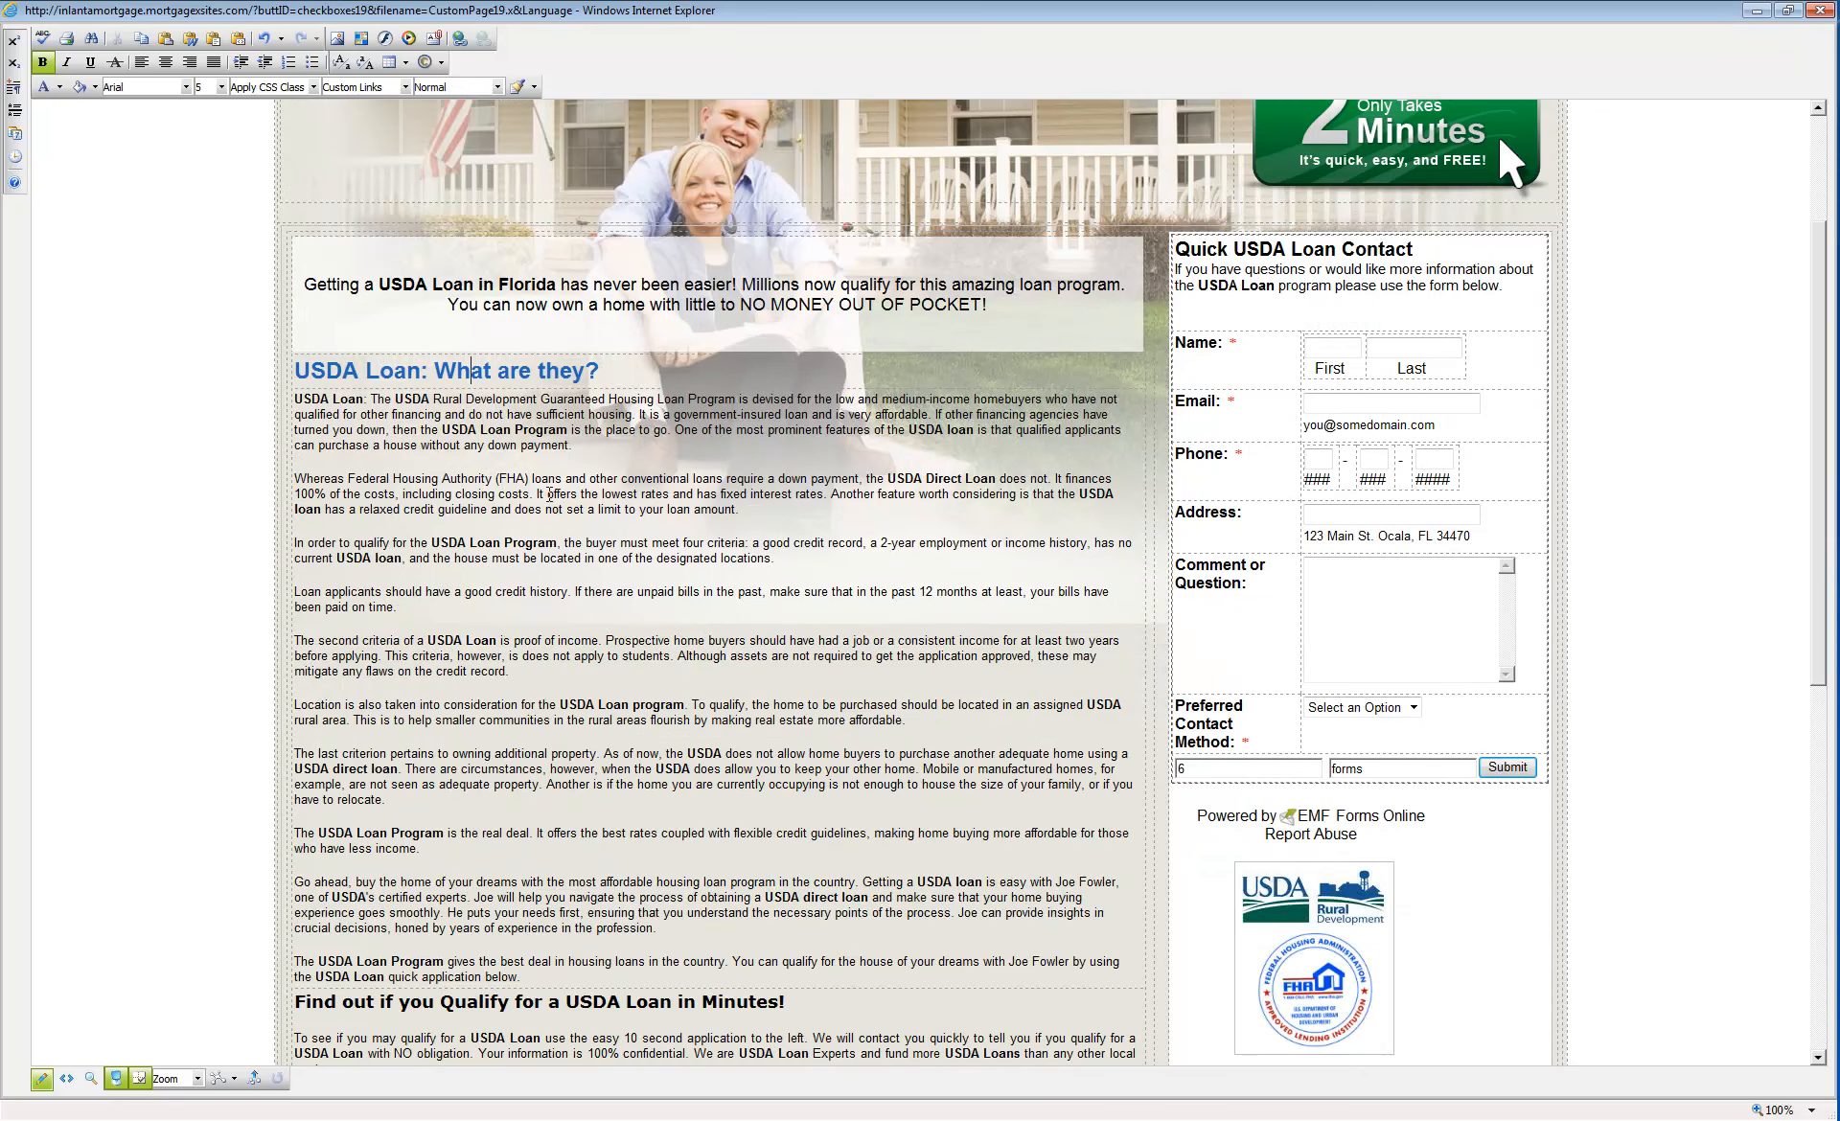
{"action": "left_click_drag", "start_coordinate": [600, 370], "coordinate": [294, 371]}
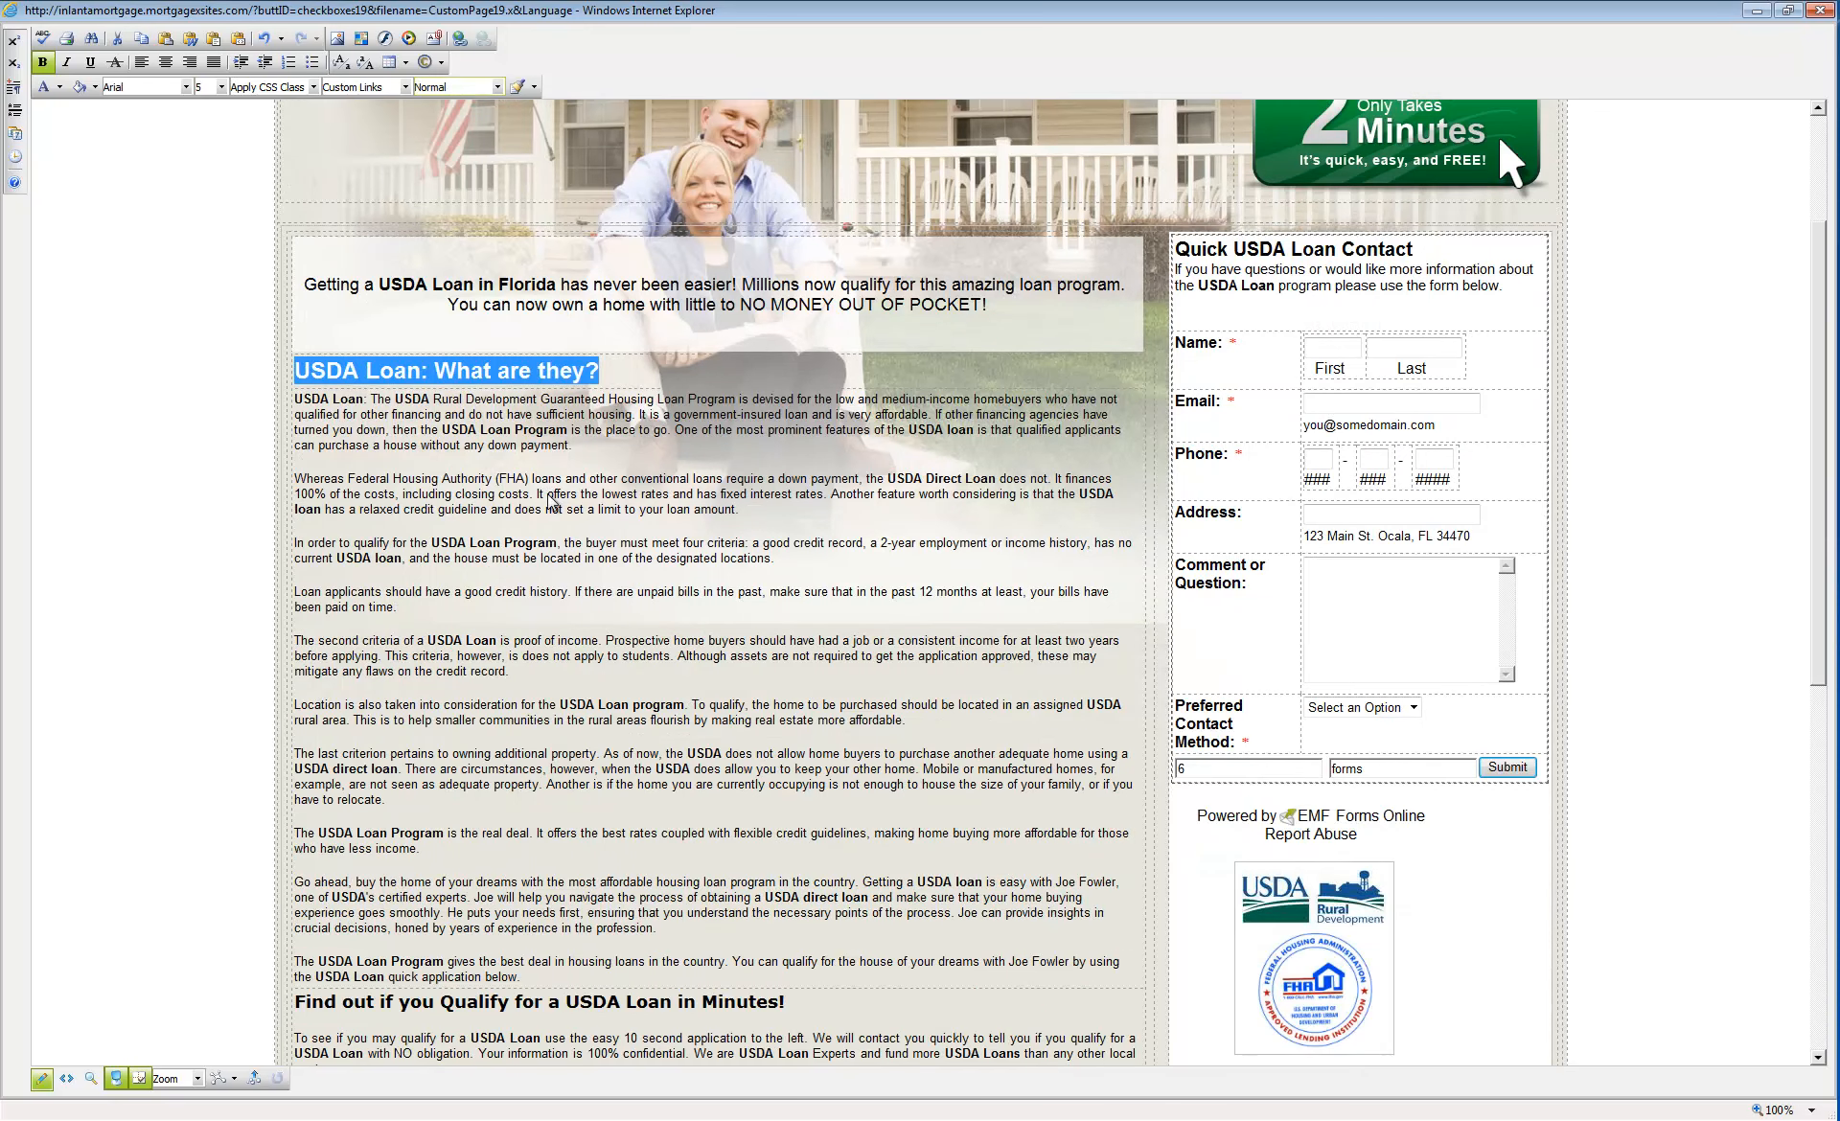
{"action": "left_click", "coordinate": [497, 87]}
{"action": "left_click", "coordinate": [497, 164]}
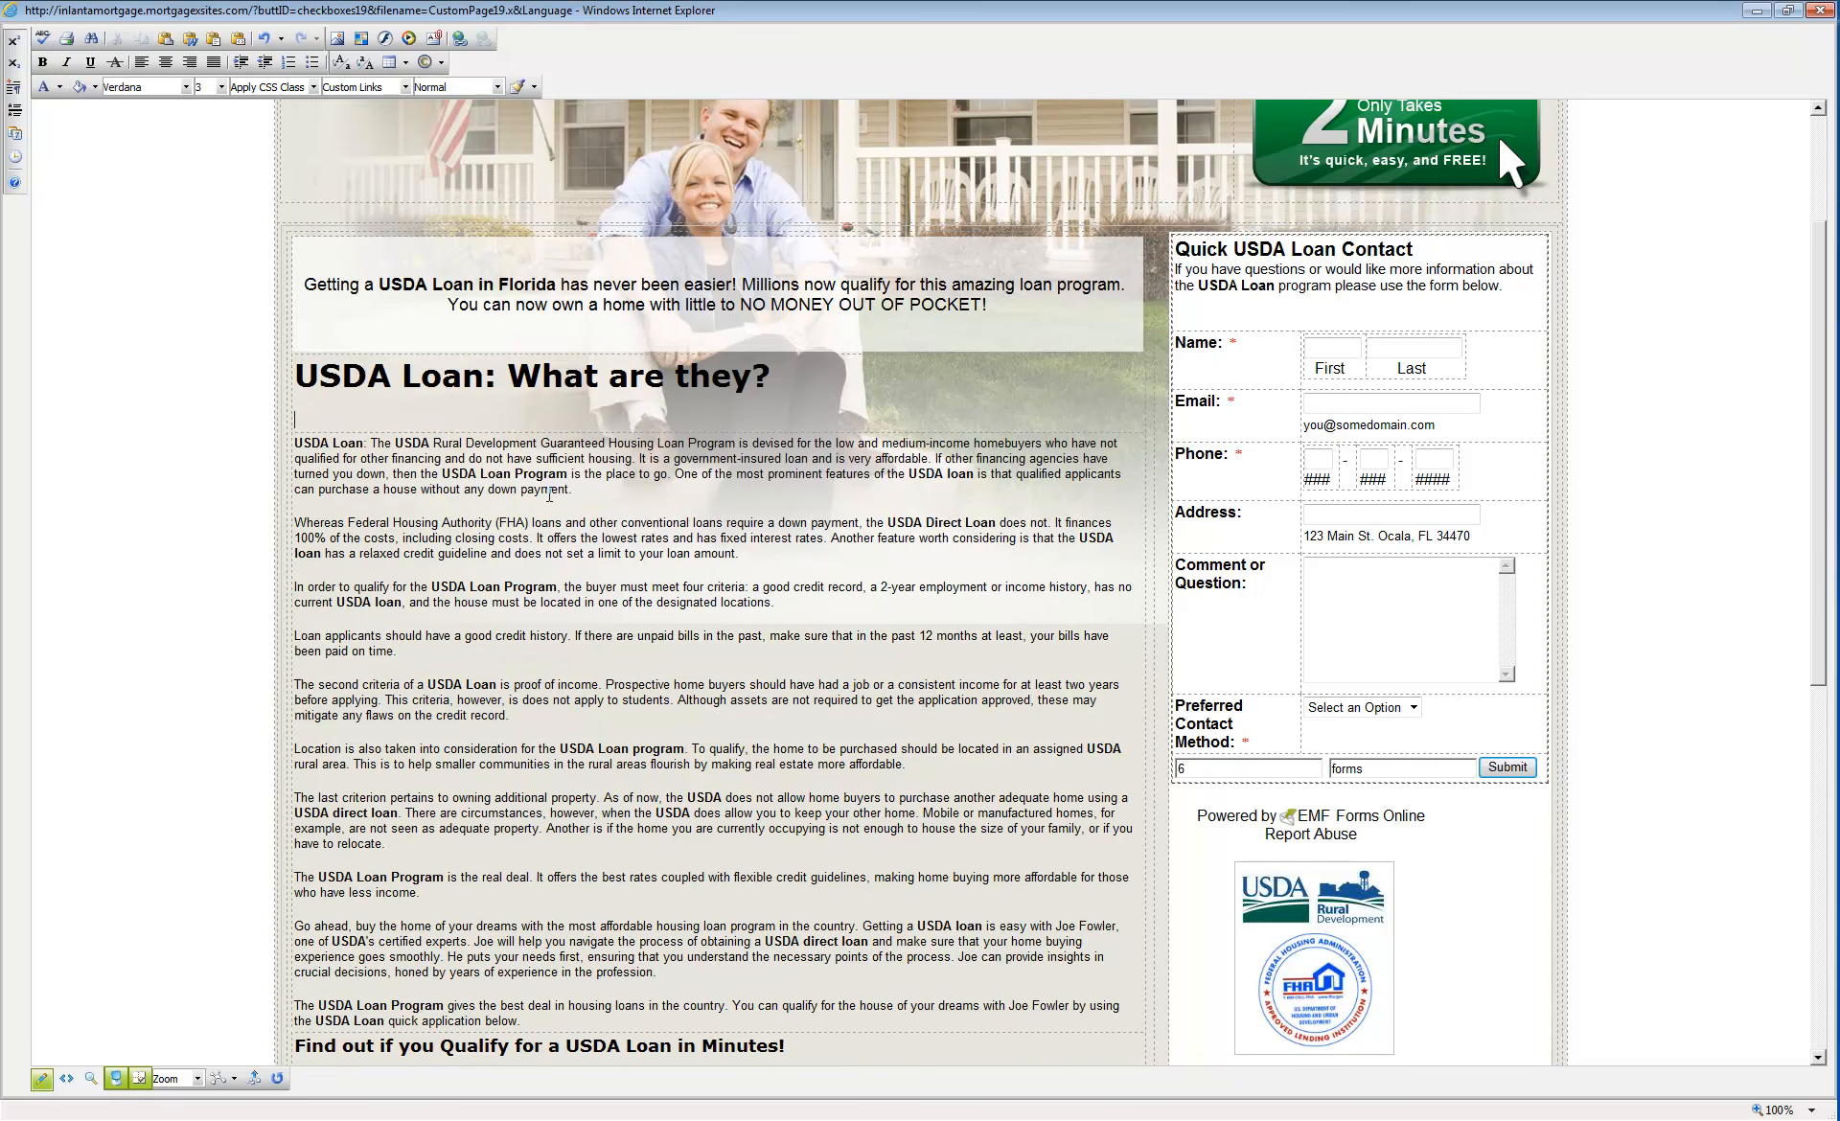
{"action": "key", "text": "BackSpace"}
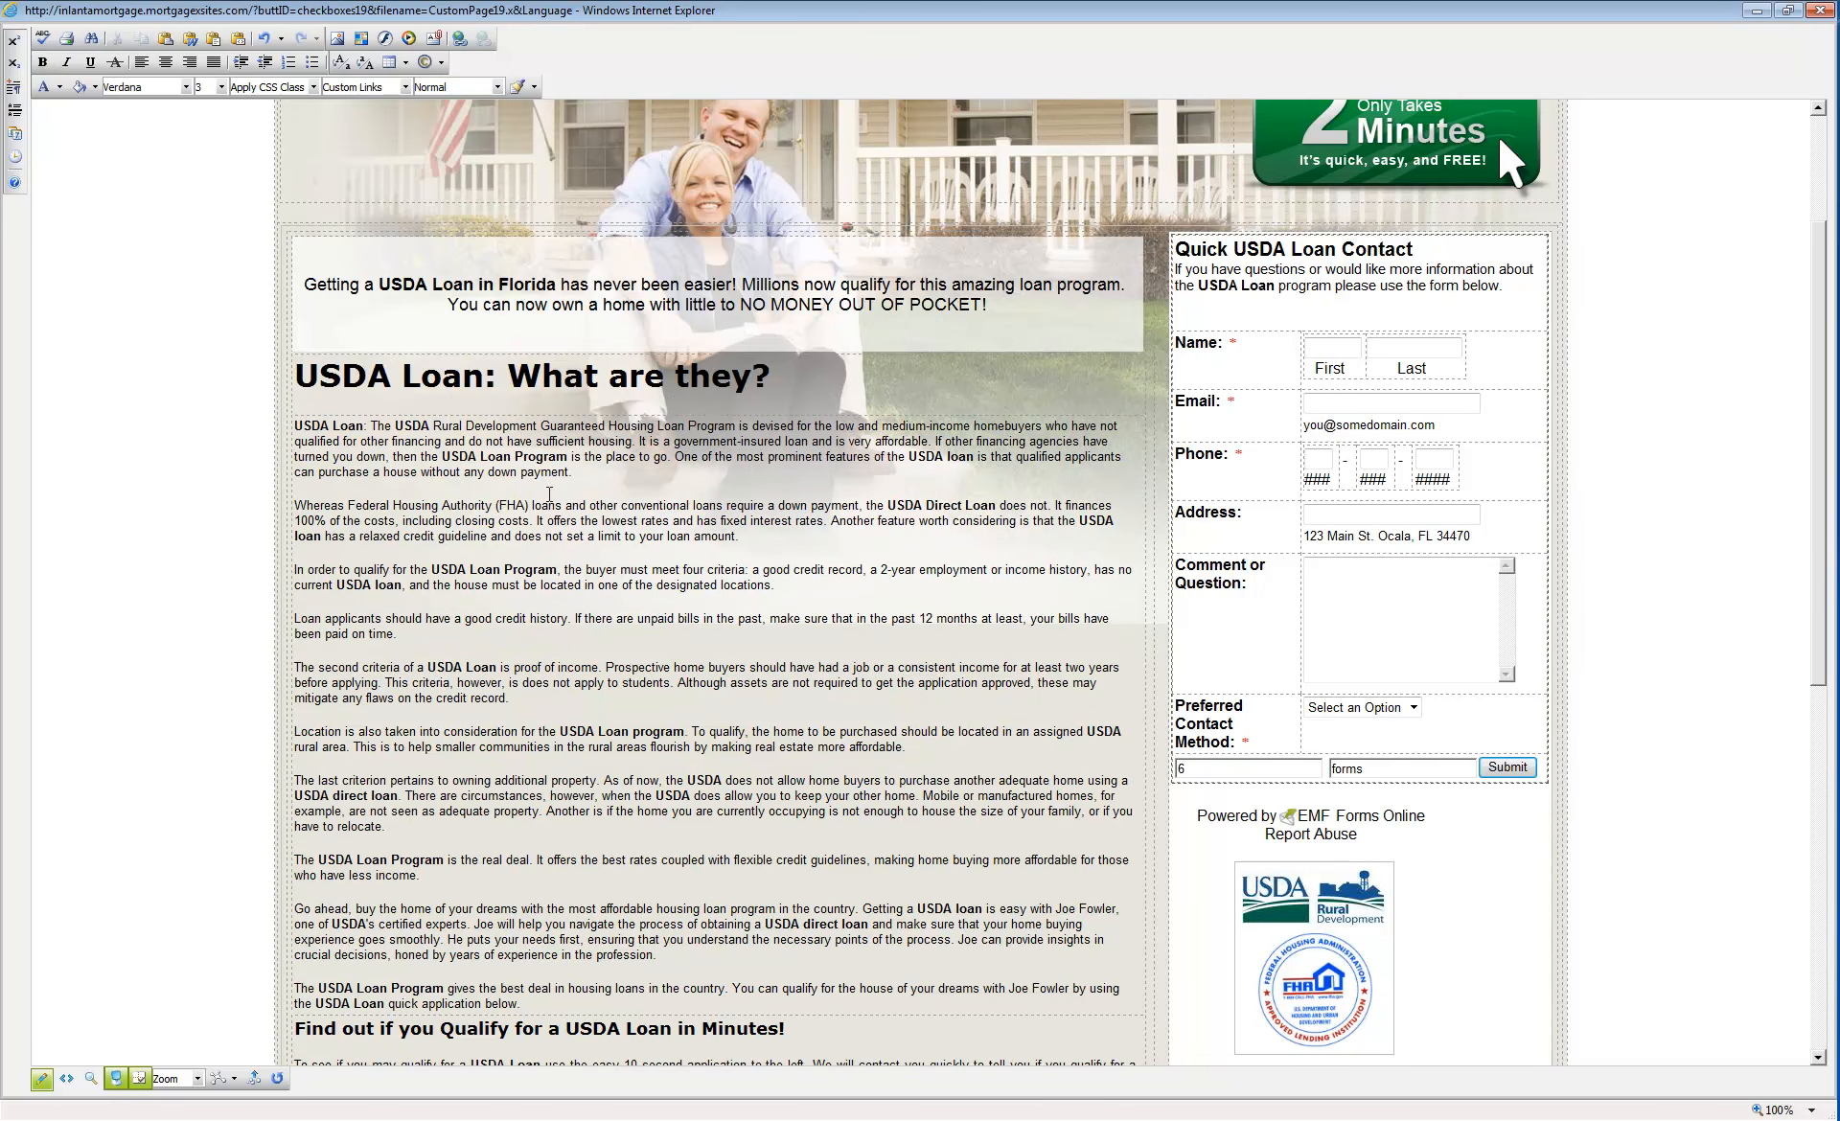
- Color the "USDA Loan: What are they?" heading green and set its font to Arial
{"action": "key", "text": "shift+Home"}
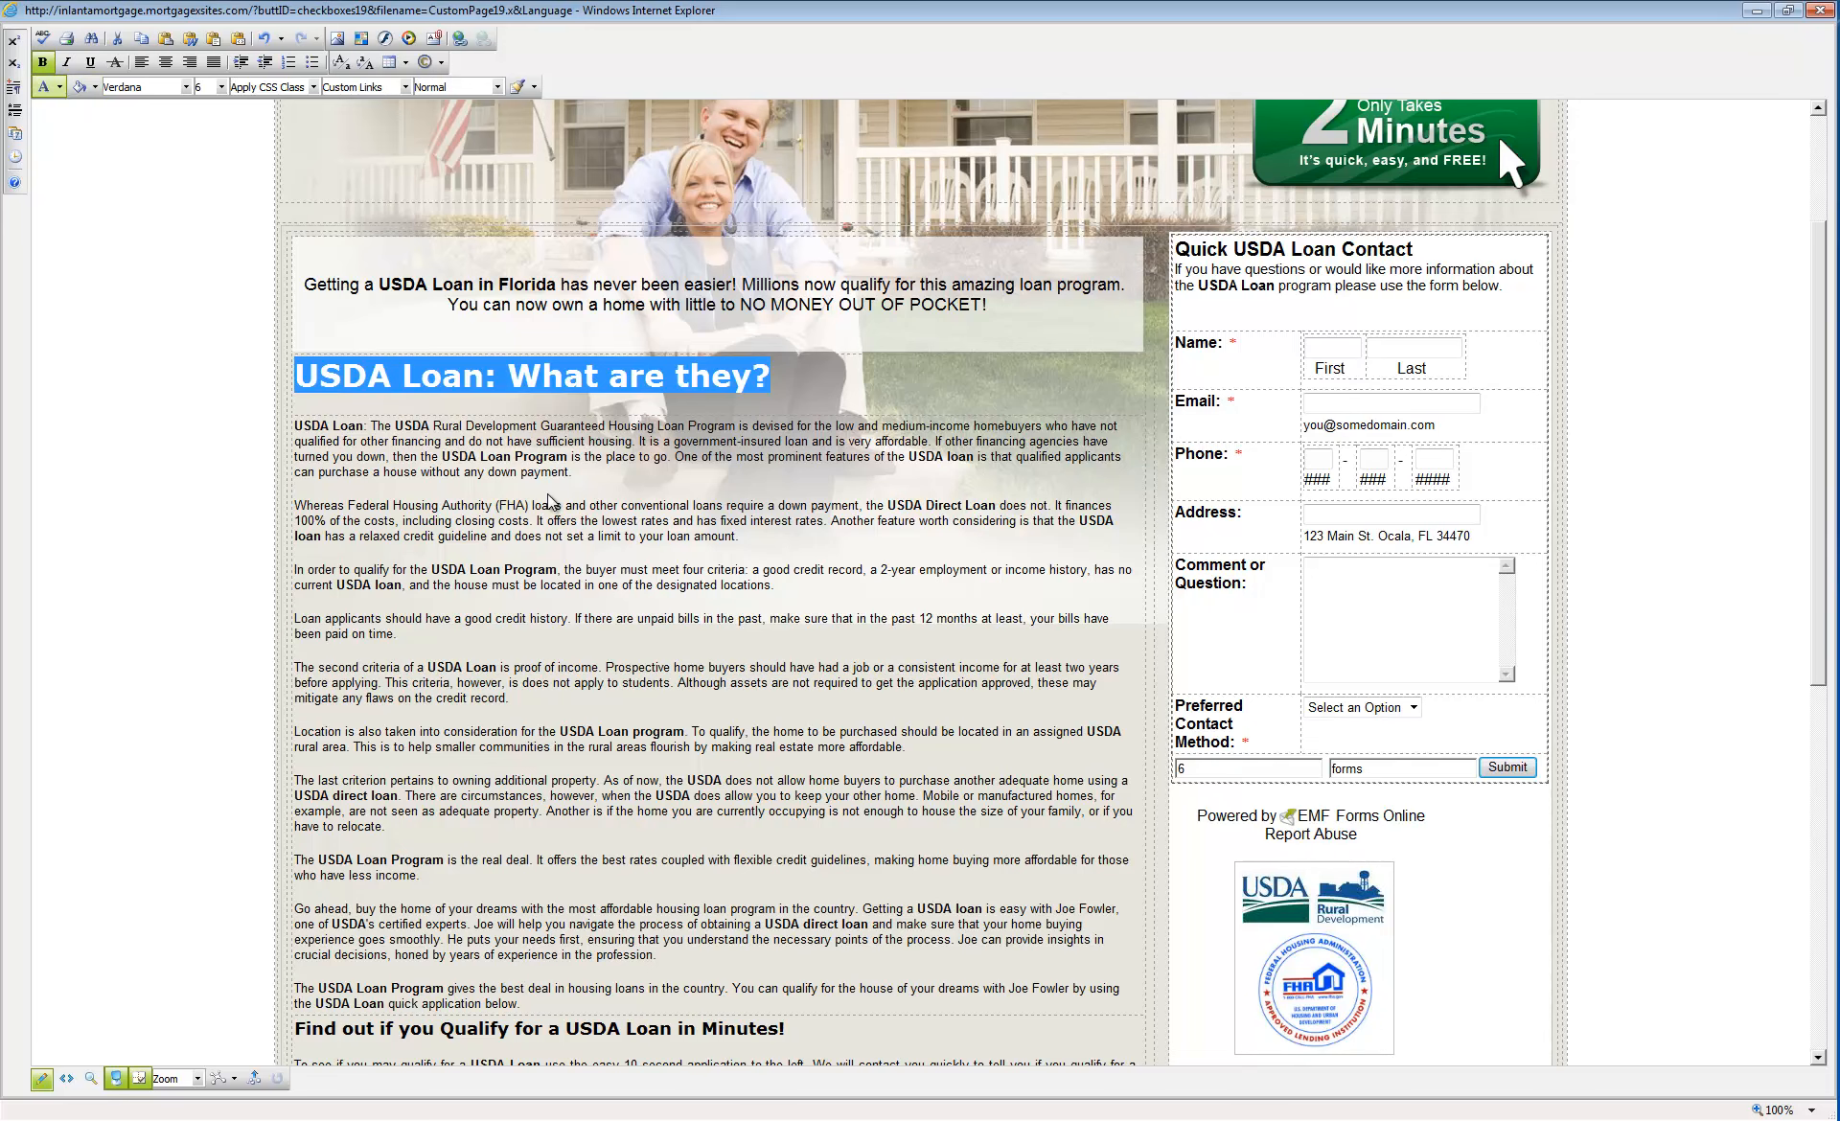
{"action": "left_click", "coordinate": [60, 87]}
{"action": "left_click", "coordinate": [117, 110]}
{"action": "left_click", "coordinate": [186, 87]}
{"action": "left_click", "coordinate": [127, 105]}
{"action": "left_click", "coordinate": [576, 441]}
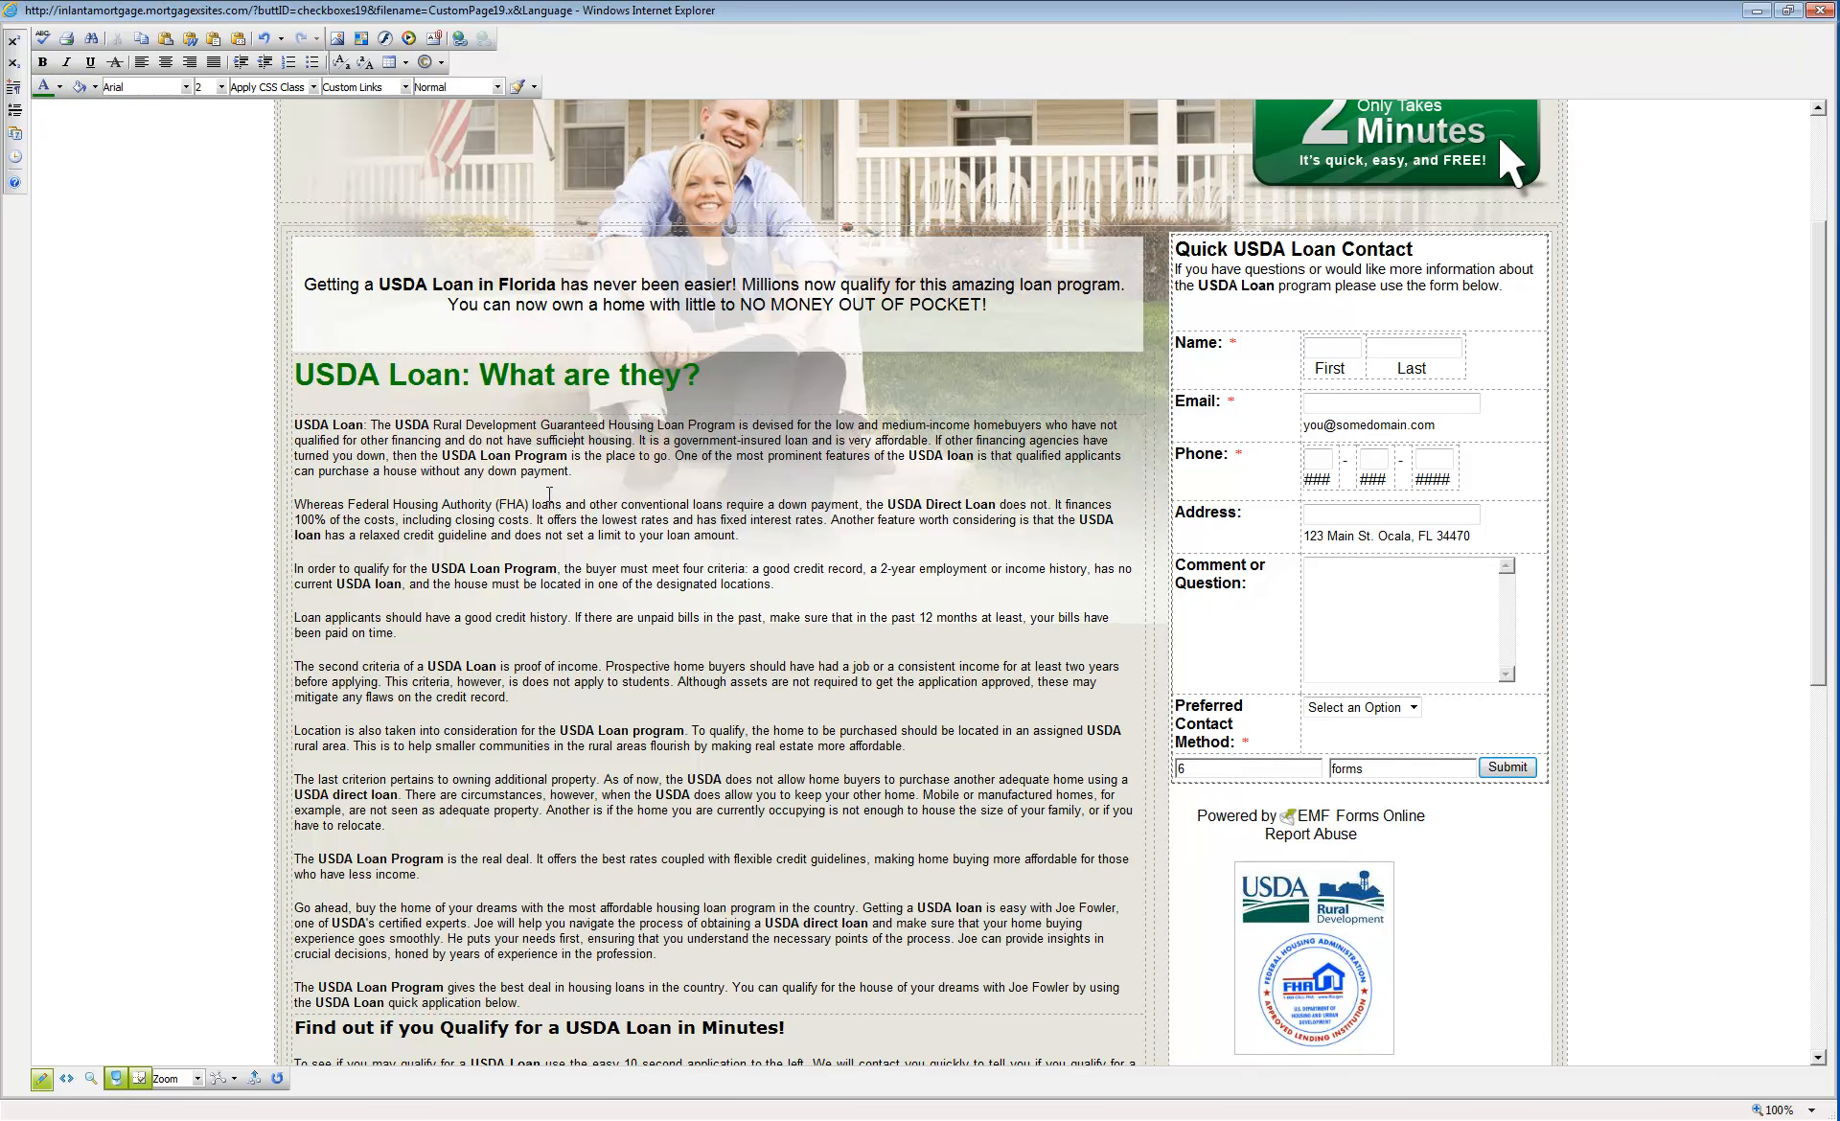
- Set the font of the line "Find out if you Qualify for a USDA Loan in Minutes!" to Arial
{"action": "scroll", "coordinate": [549, 496], "scroll_direction": "down", "scroll_amount": 3}
{"action": "scroll", "coordinate": [549, 496], "scroll_direction": "down", "scroll_amount": 2}
{"action": "left_click_drag", "start_coordinate": [788, 593], "coordinate": [294, 593]}
{"action": "left_click", "coordinate": [186, 87]}
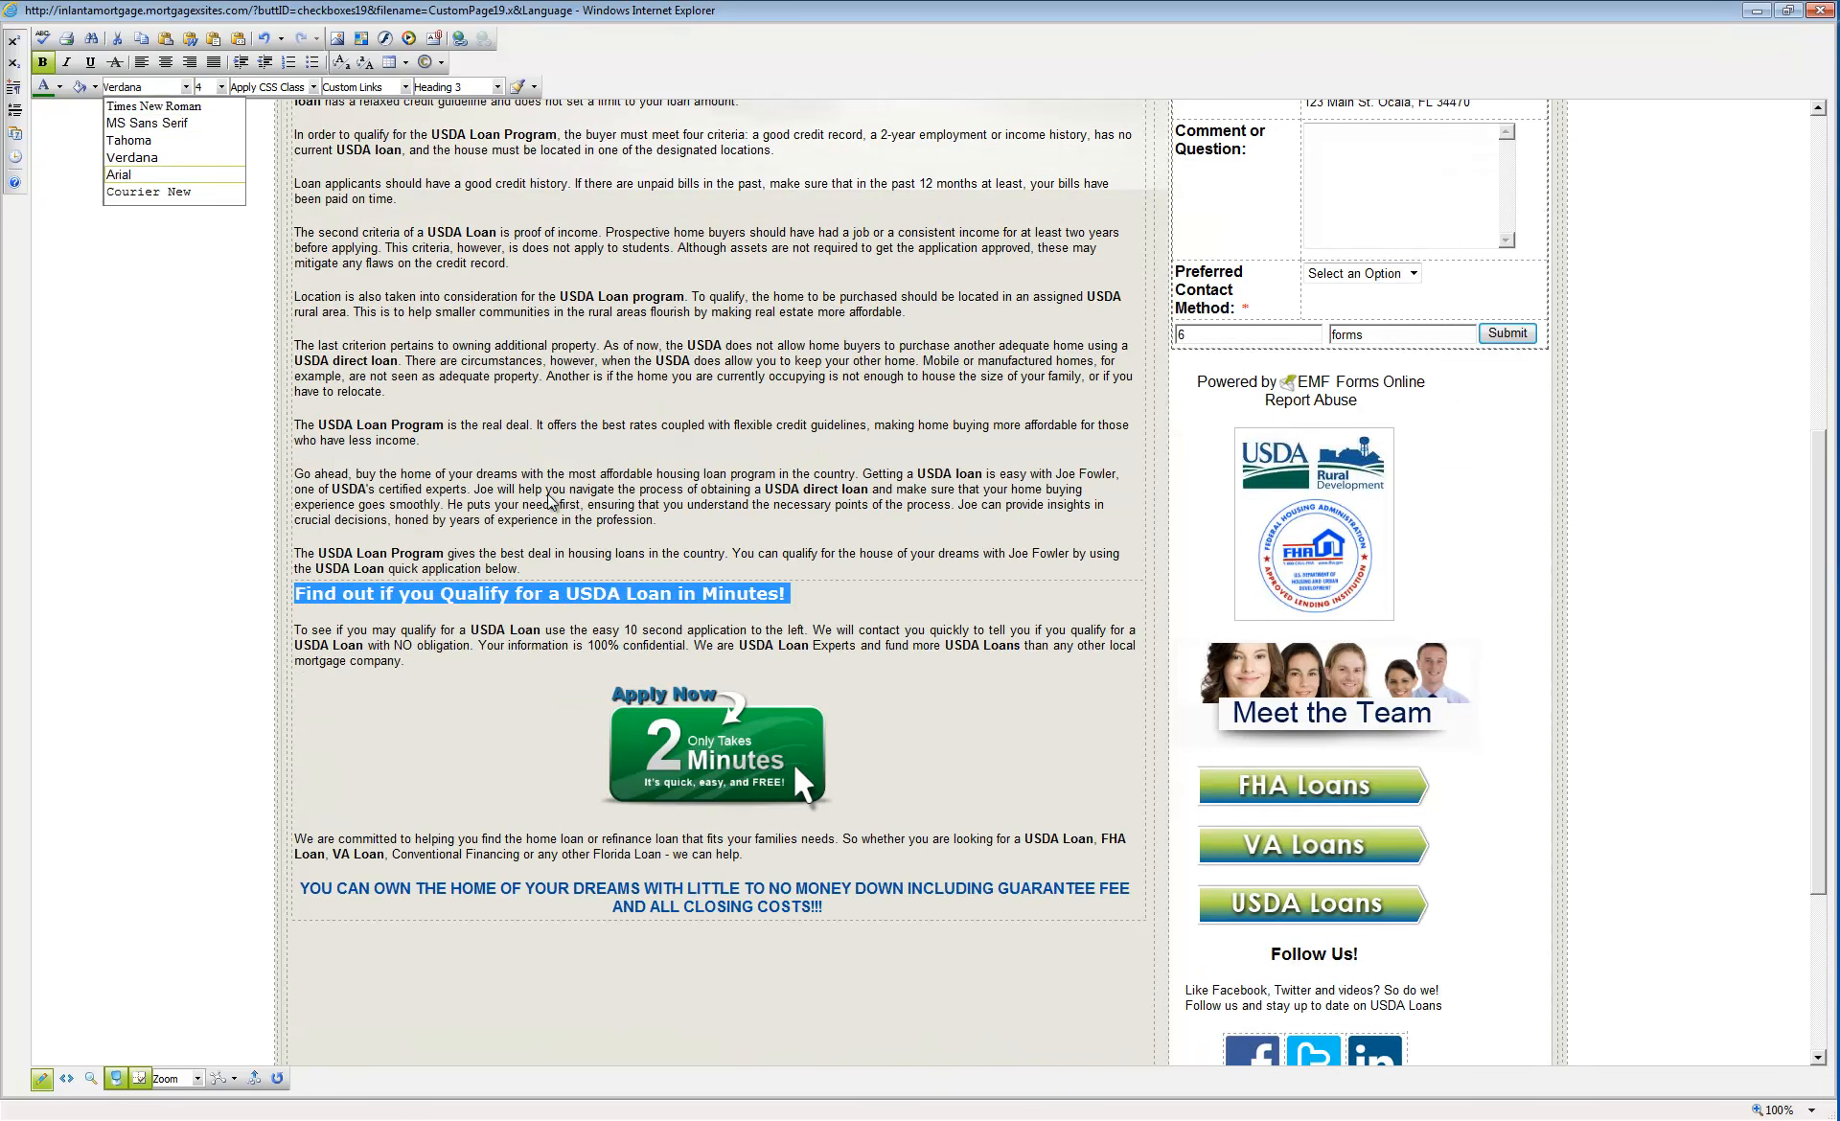
{"action": "left_click", "coordinate": [127, 174]}
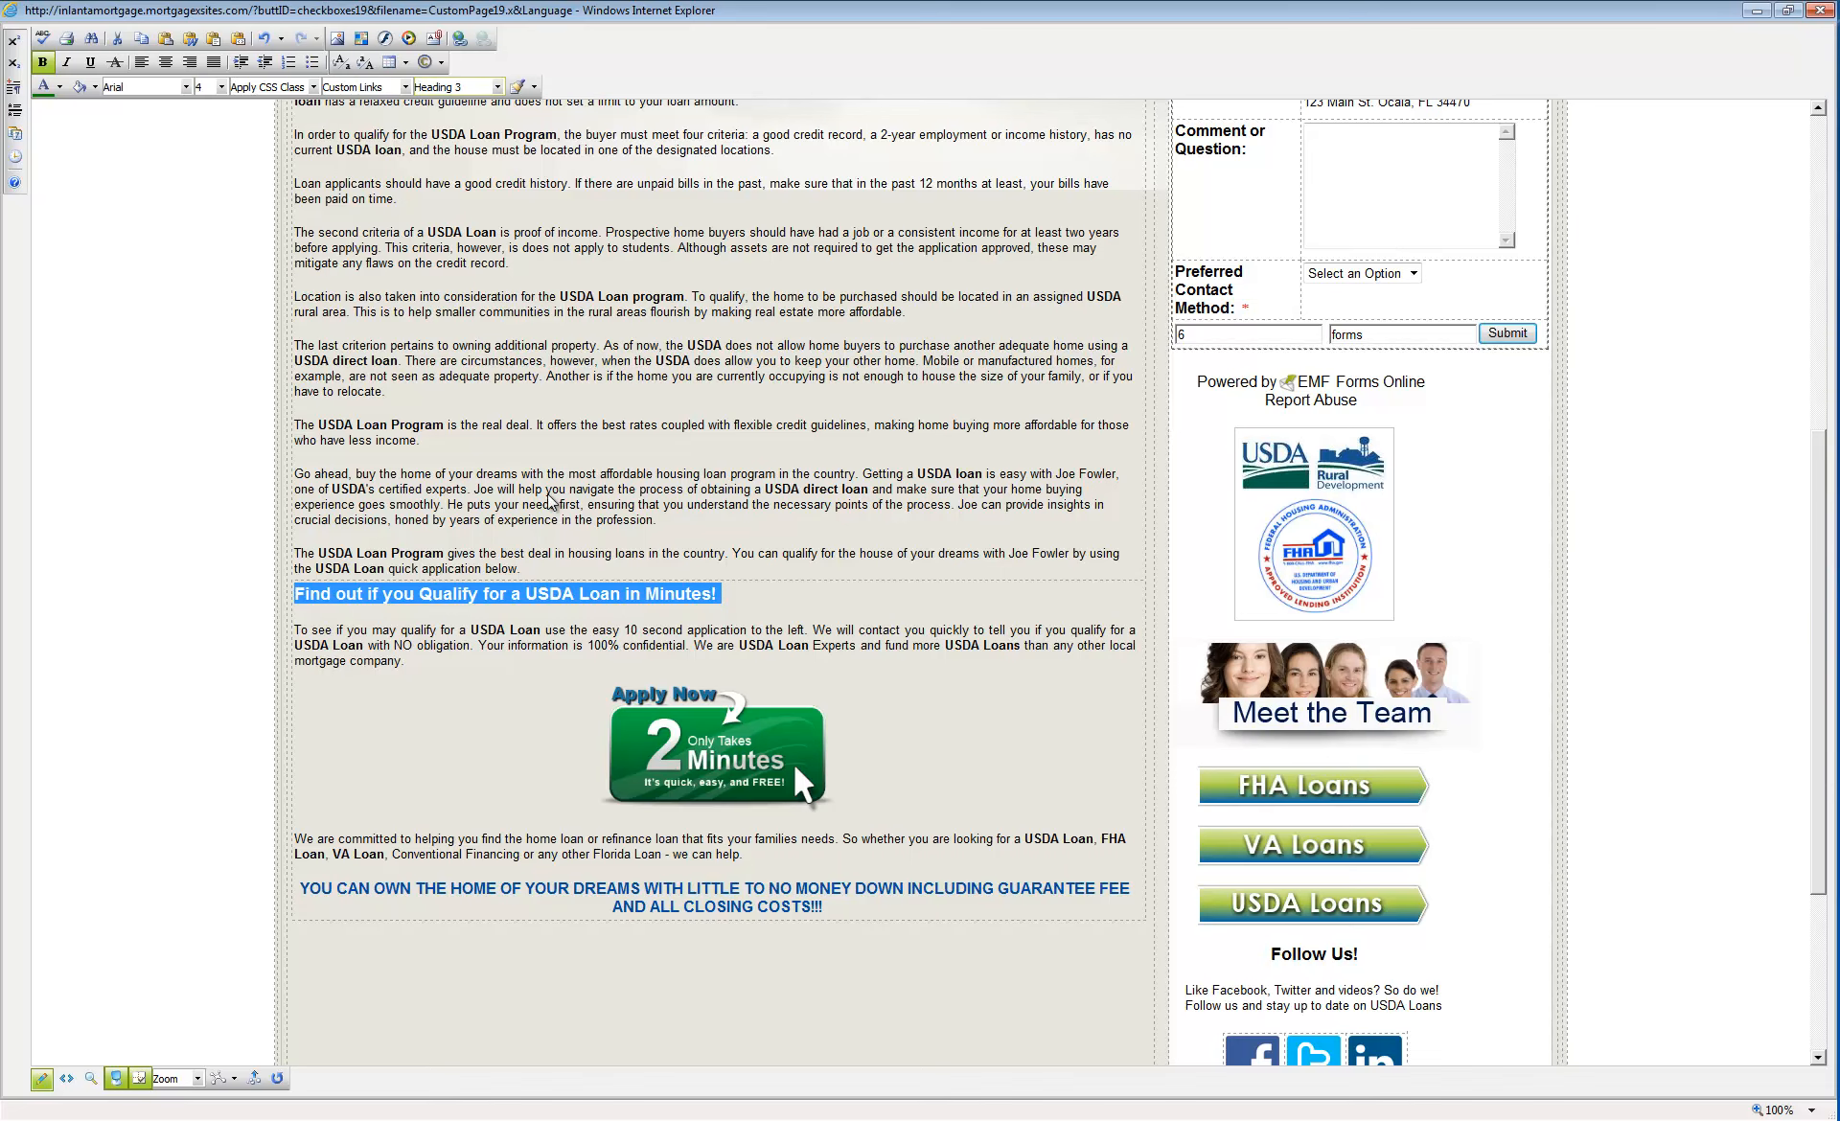
- Apply the Heading 2 style to the "Find out if you Qualify for a USDA Loan in Minutes!" line and give it the Arial font
{"action": "left_click", "coordinate": [498, 88]}
{"action": "left_click", "coordinate": [479, 225]}
{"action": "left_click_drag", "start_coordinate": [949, 598], "coordinate": [294, 598]}
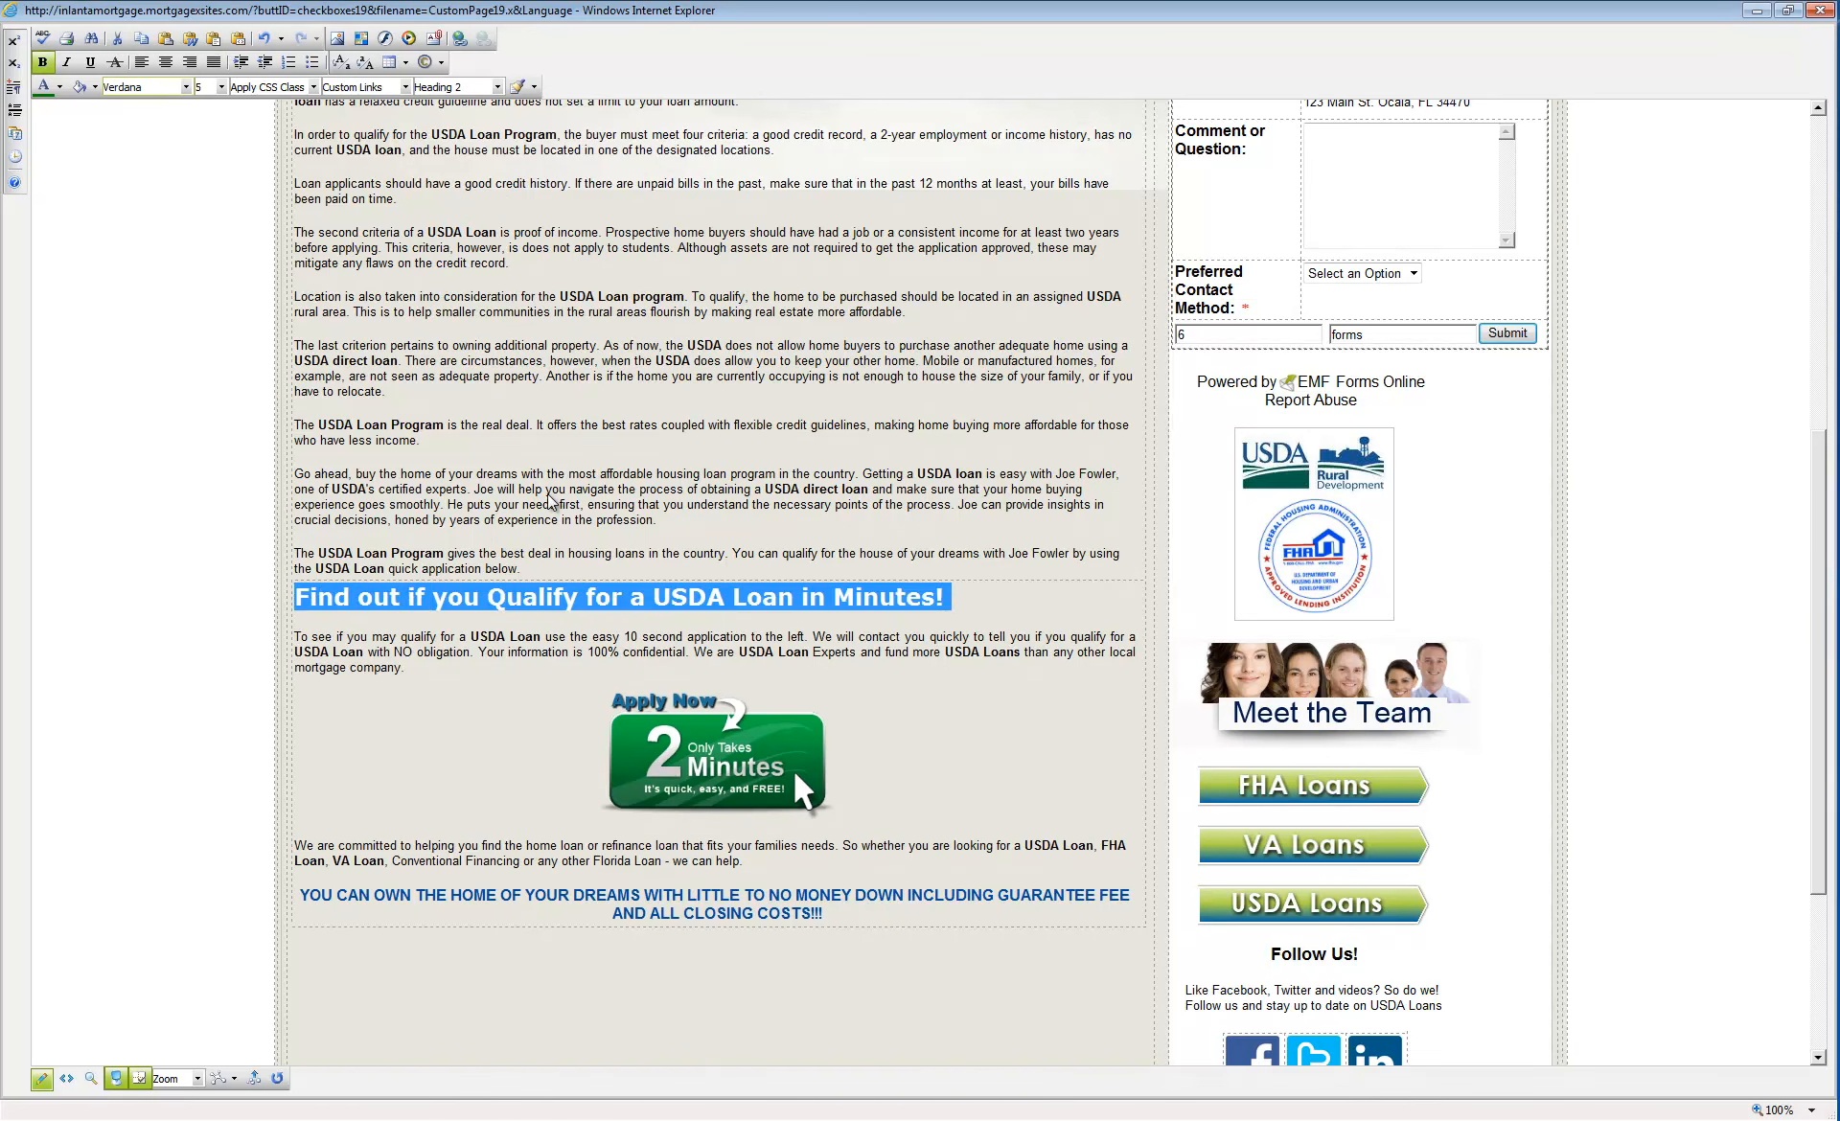
{"action": "left_click", "coordinate": [186, 87]}
{"action": "left_click", "coordinate": [144, 103]}
- Color the "Find out if you Qualify for a USDA Loan in Minutes!" heading green
{"action": "left_click", "coordinate": [222, 87]}
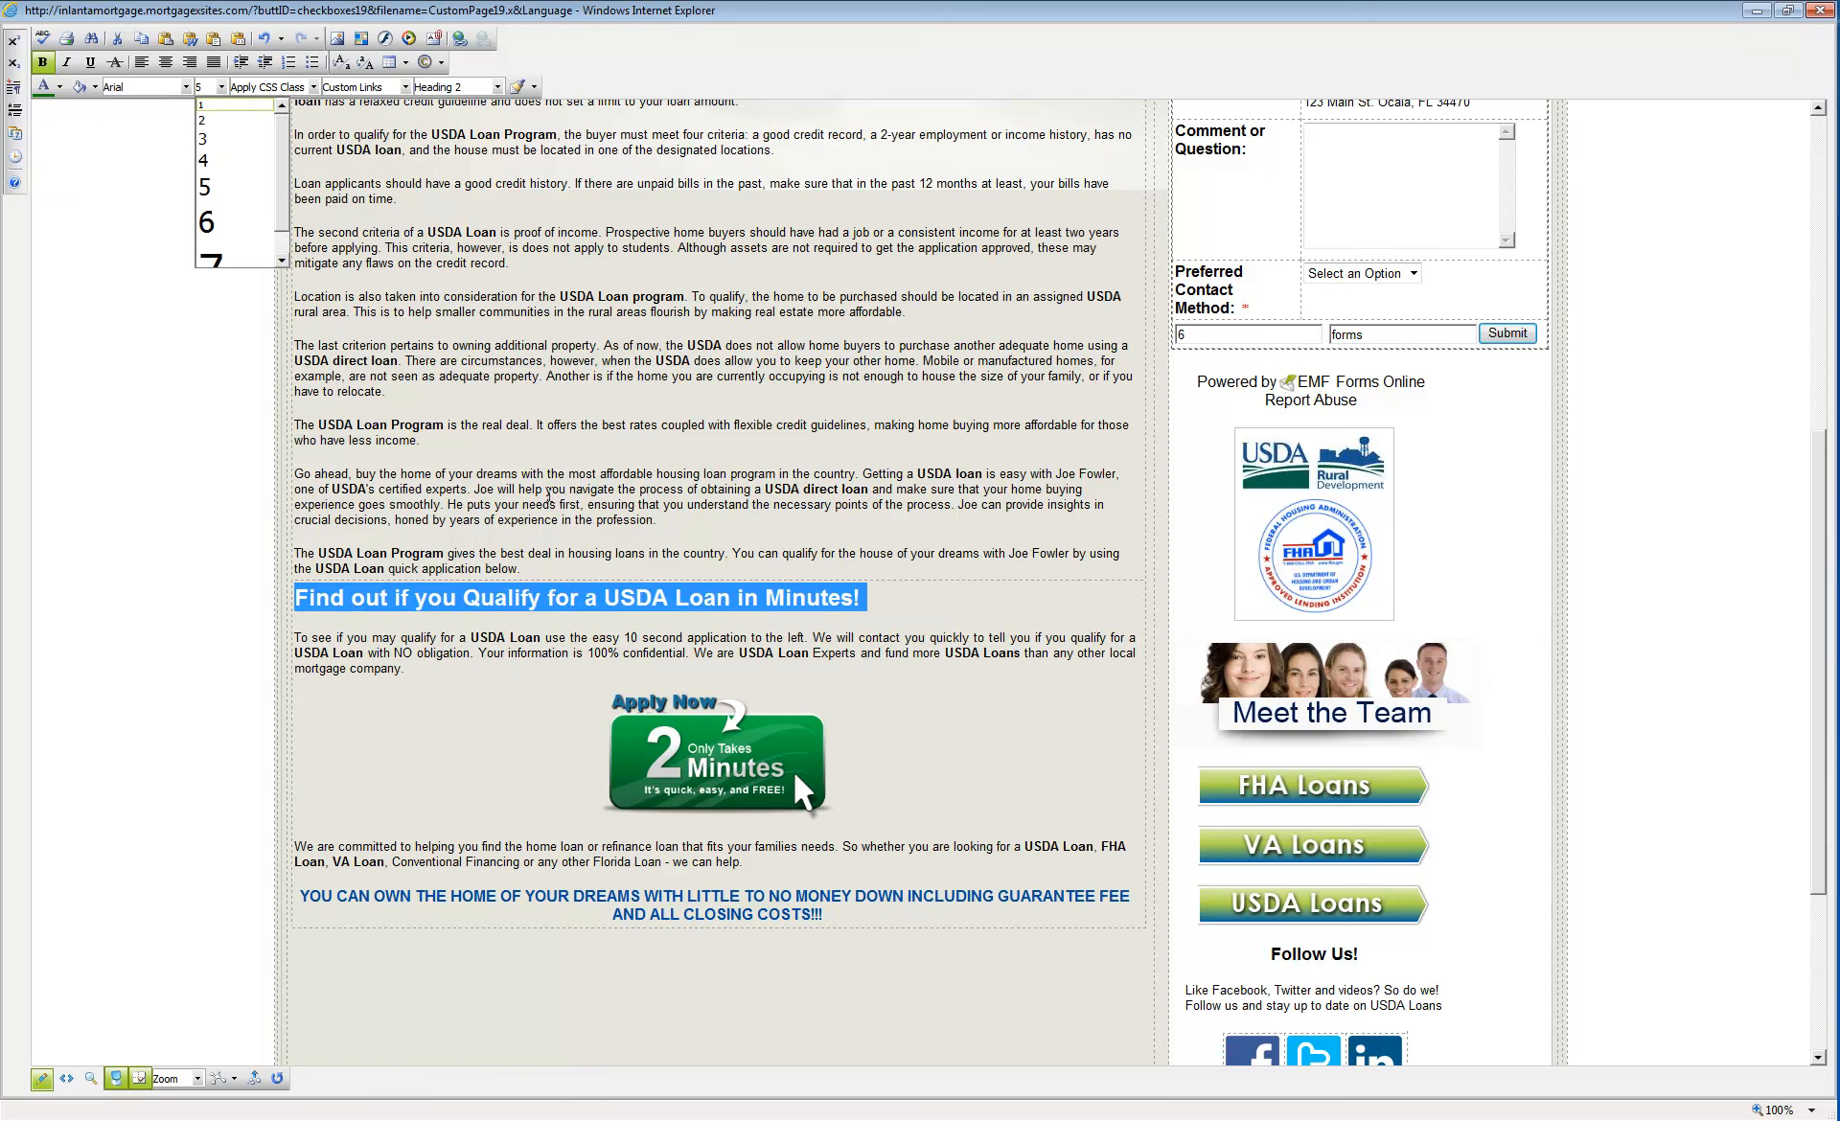
{"action": "left_click", "coordinate": [43, 87]}
{"action": "left_click", "coordinate": [446, 377]}
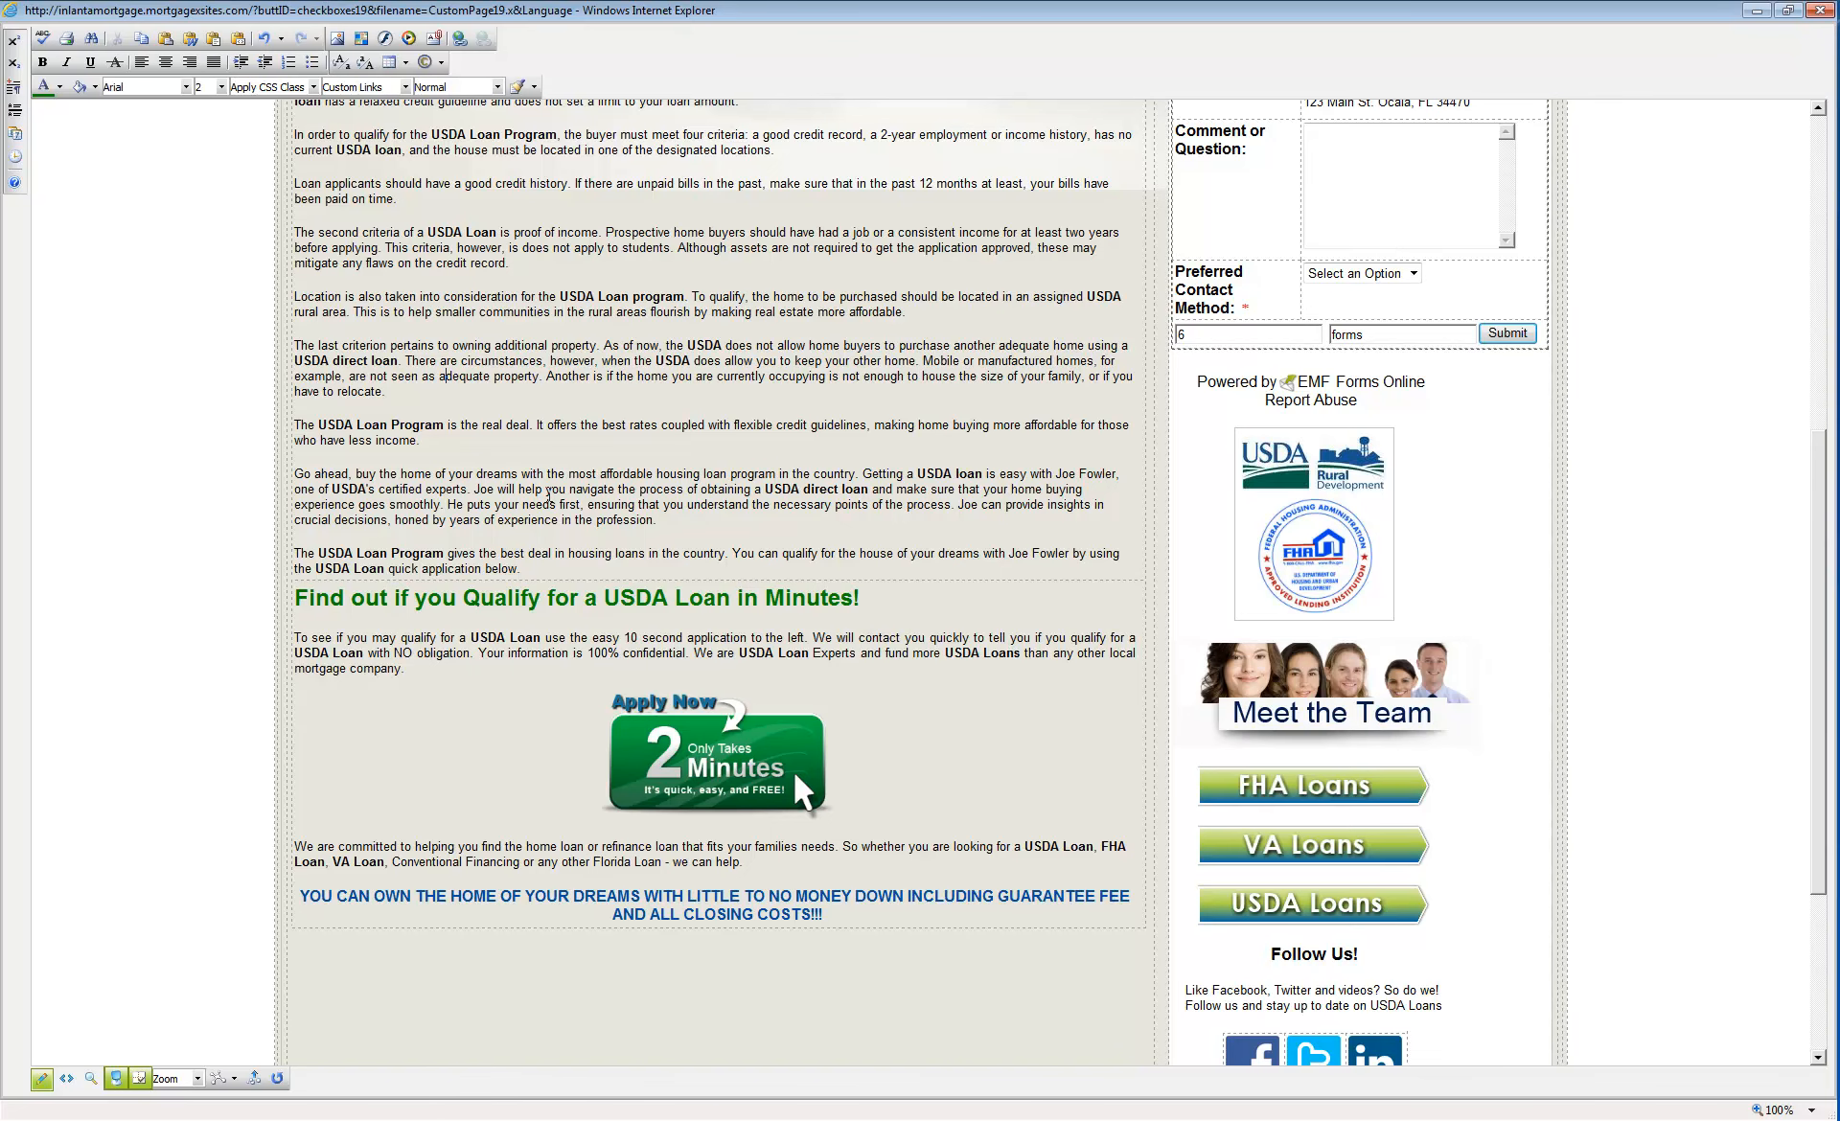
- Remove the parentheses around "FHA" in the paragraph beginning "Whereas Federal Housing Authority"
{"action": "scroll", "coordinate": [549, 498], "scroll_direction": "up", "scroll_amount": 6}
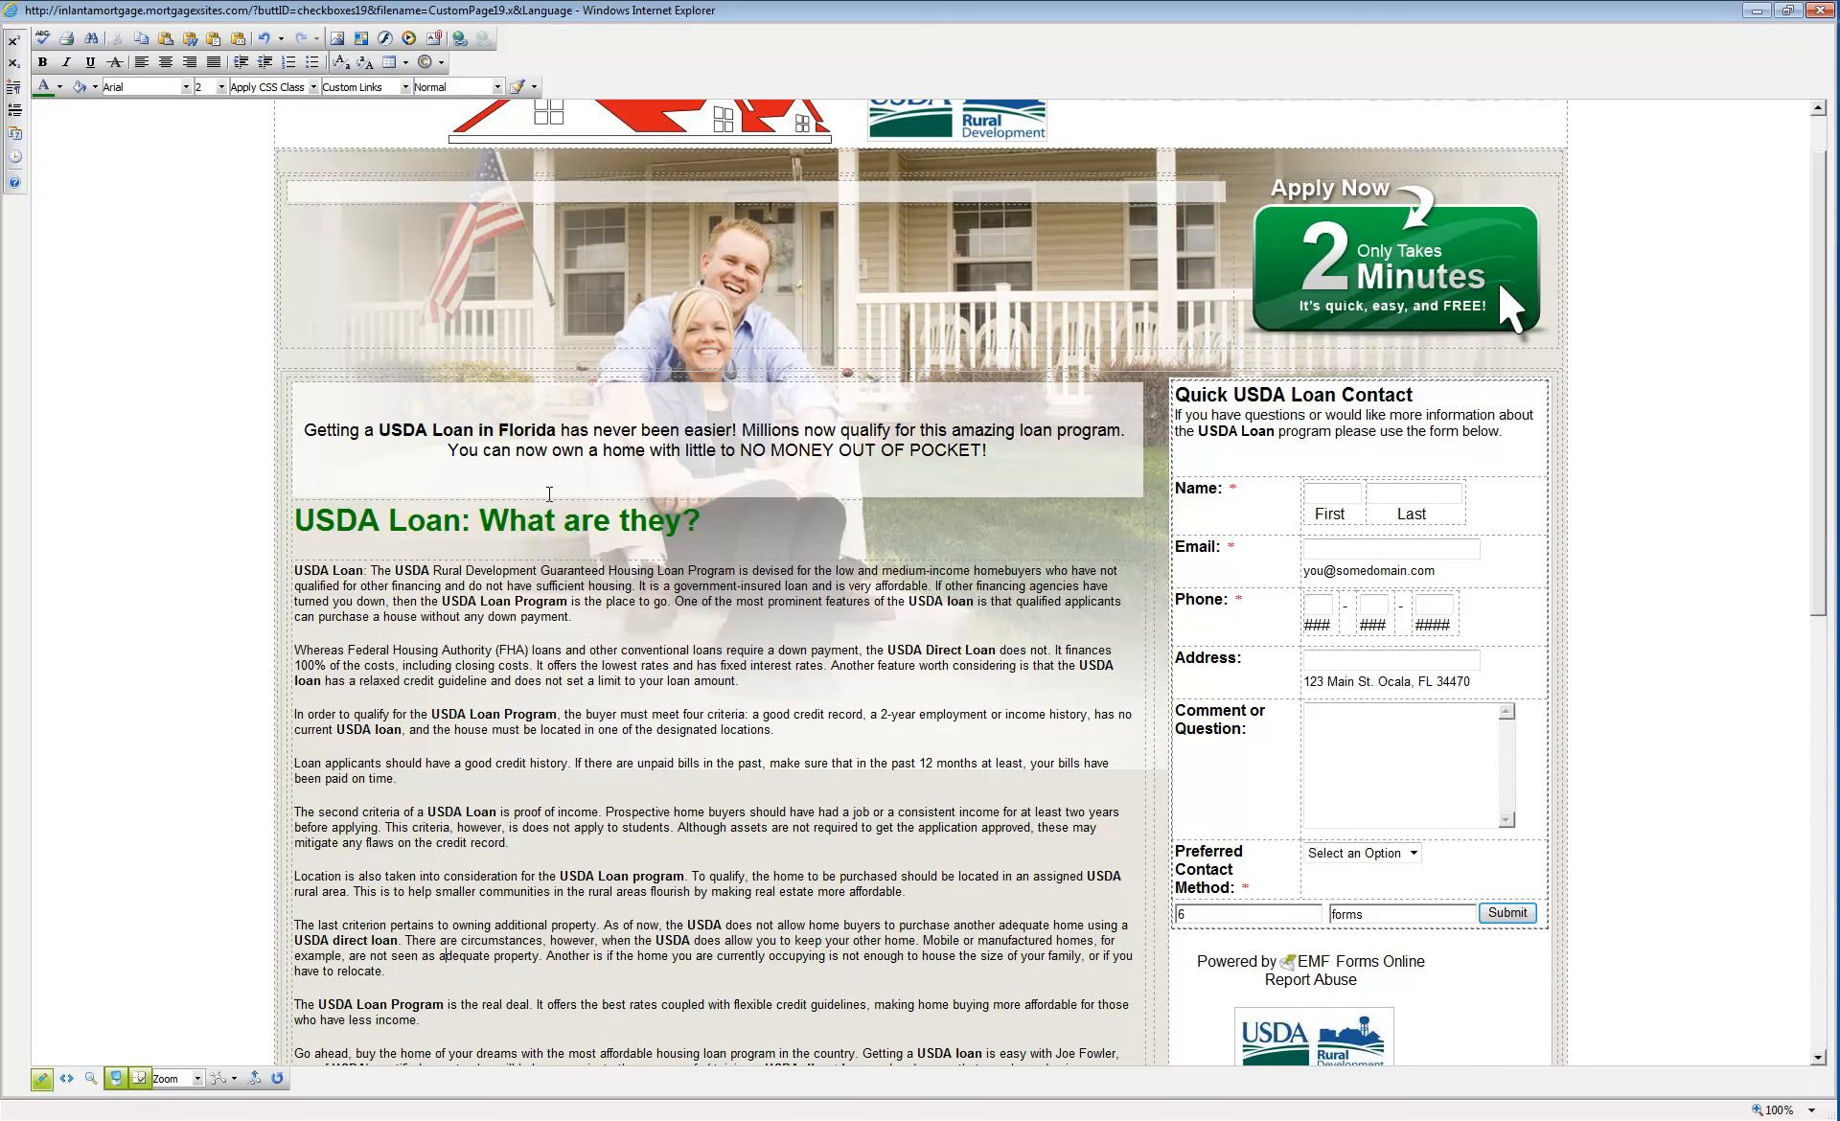
{"action": "key", "text": "Delete"}
{"action": "key", "text": "BackSpace"}
- Link the words "FHA loans" in the article's second paragraph to the FHALoansFlorida page
{"action": "key", "text": "shift+Right"}
{"action": "key", "text": "shift+Right"}
{"action": "key", "text": "shift+Right"}
{"action": "key", "text": "shift+Right"}
{"action": "key", "text": "shift+Right"}
{"action": "key", "text": "shift+Right"}
{"action": "key", "text": "shift+Right"}
{"action": "key", "text": "shift+Right"}
{"action": "key", "text": "shift+Right"}
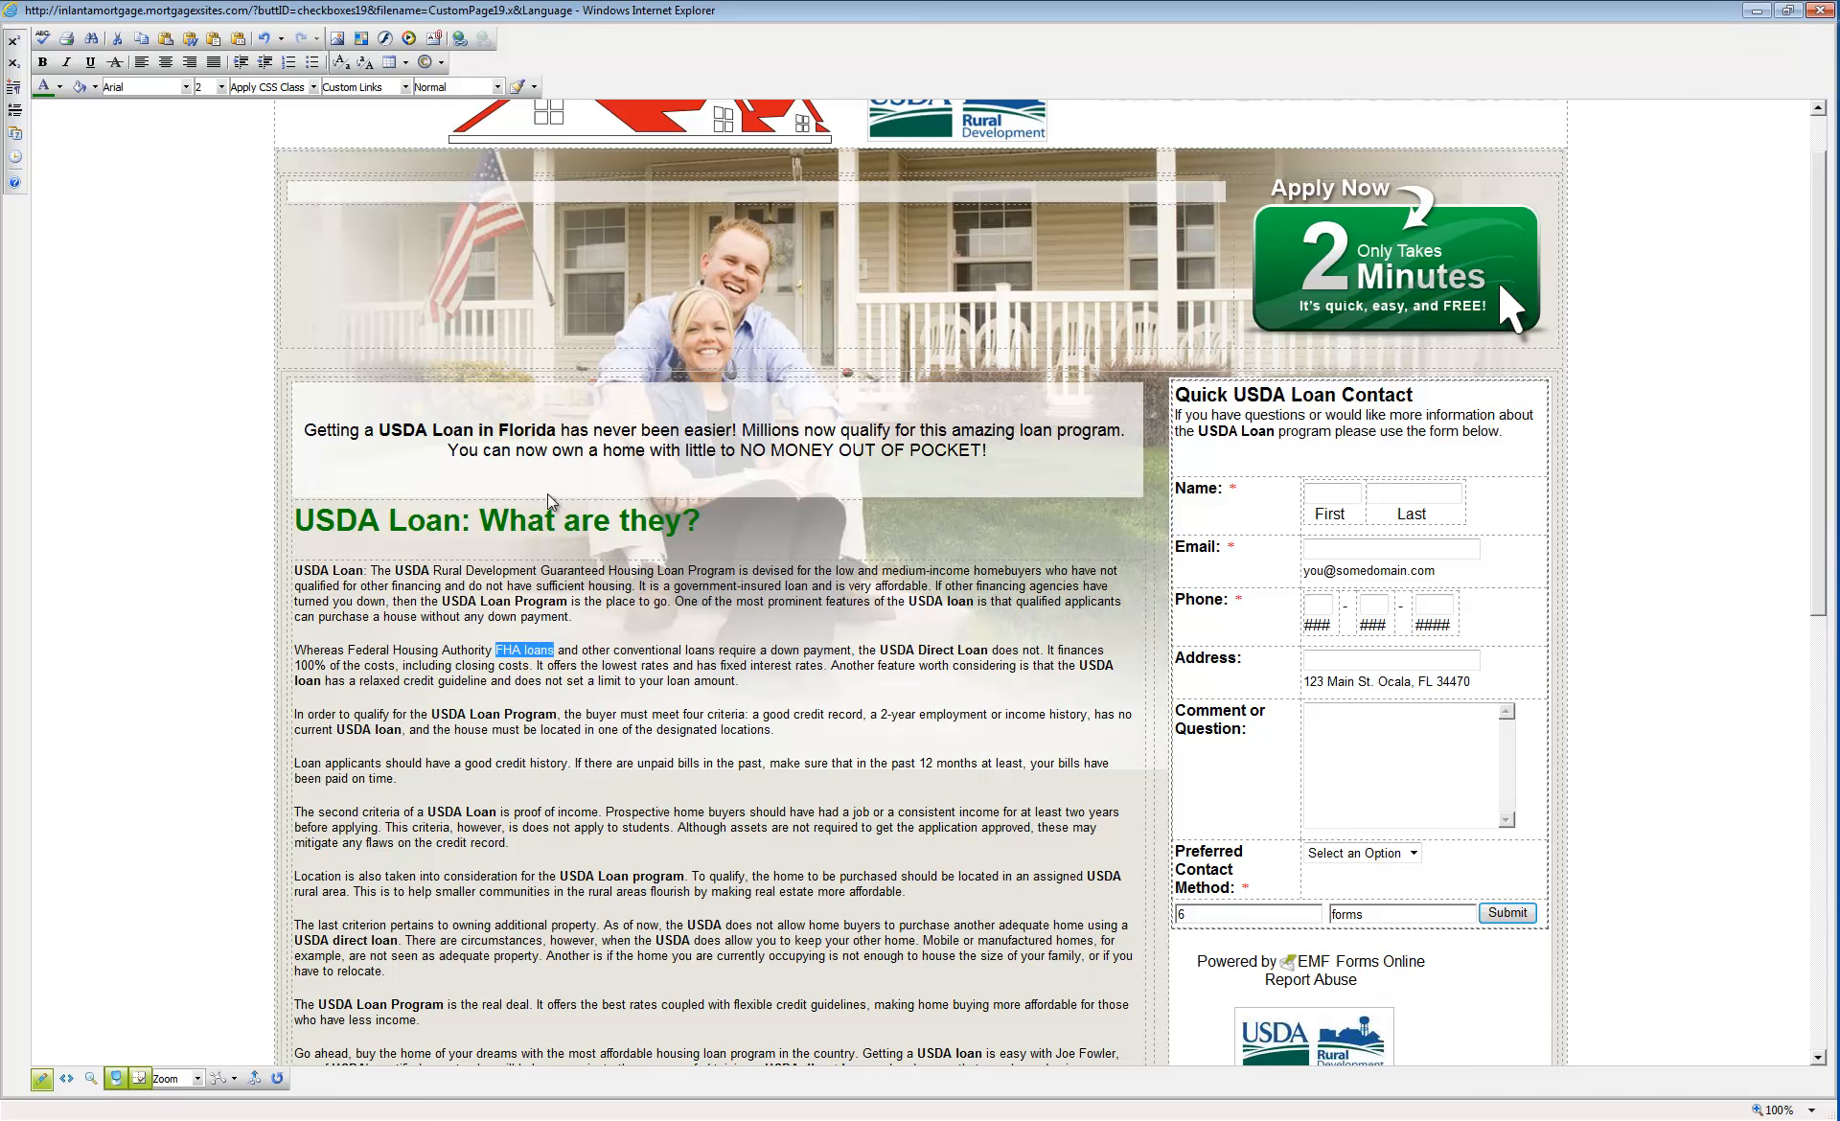
{"action": "left_click", "coordinate": [405, 87]}
{"action": "left_click", "coordinate": [330, 106]}
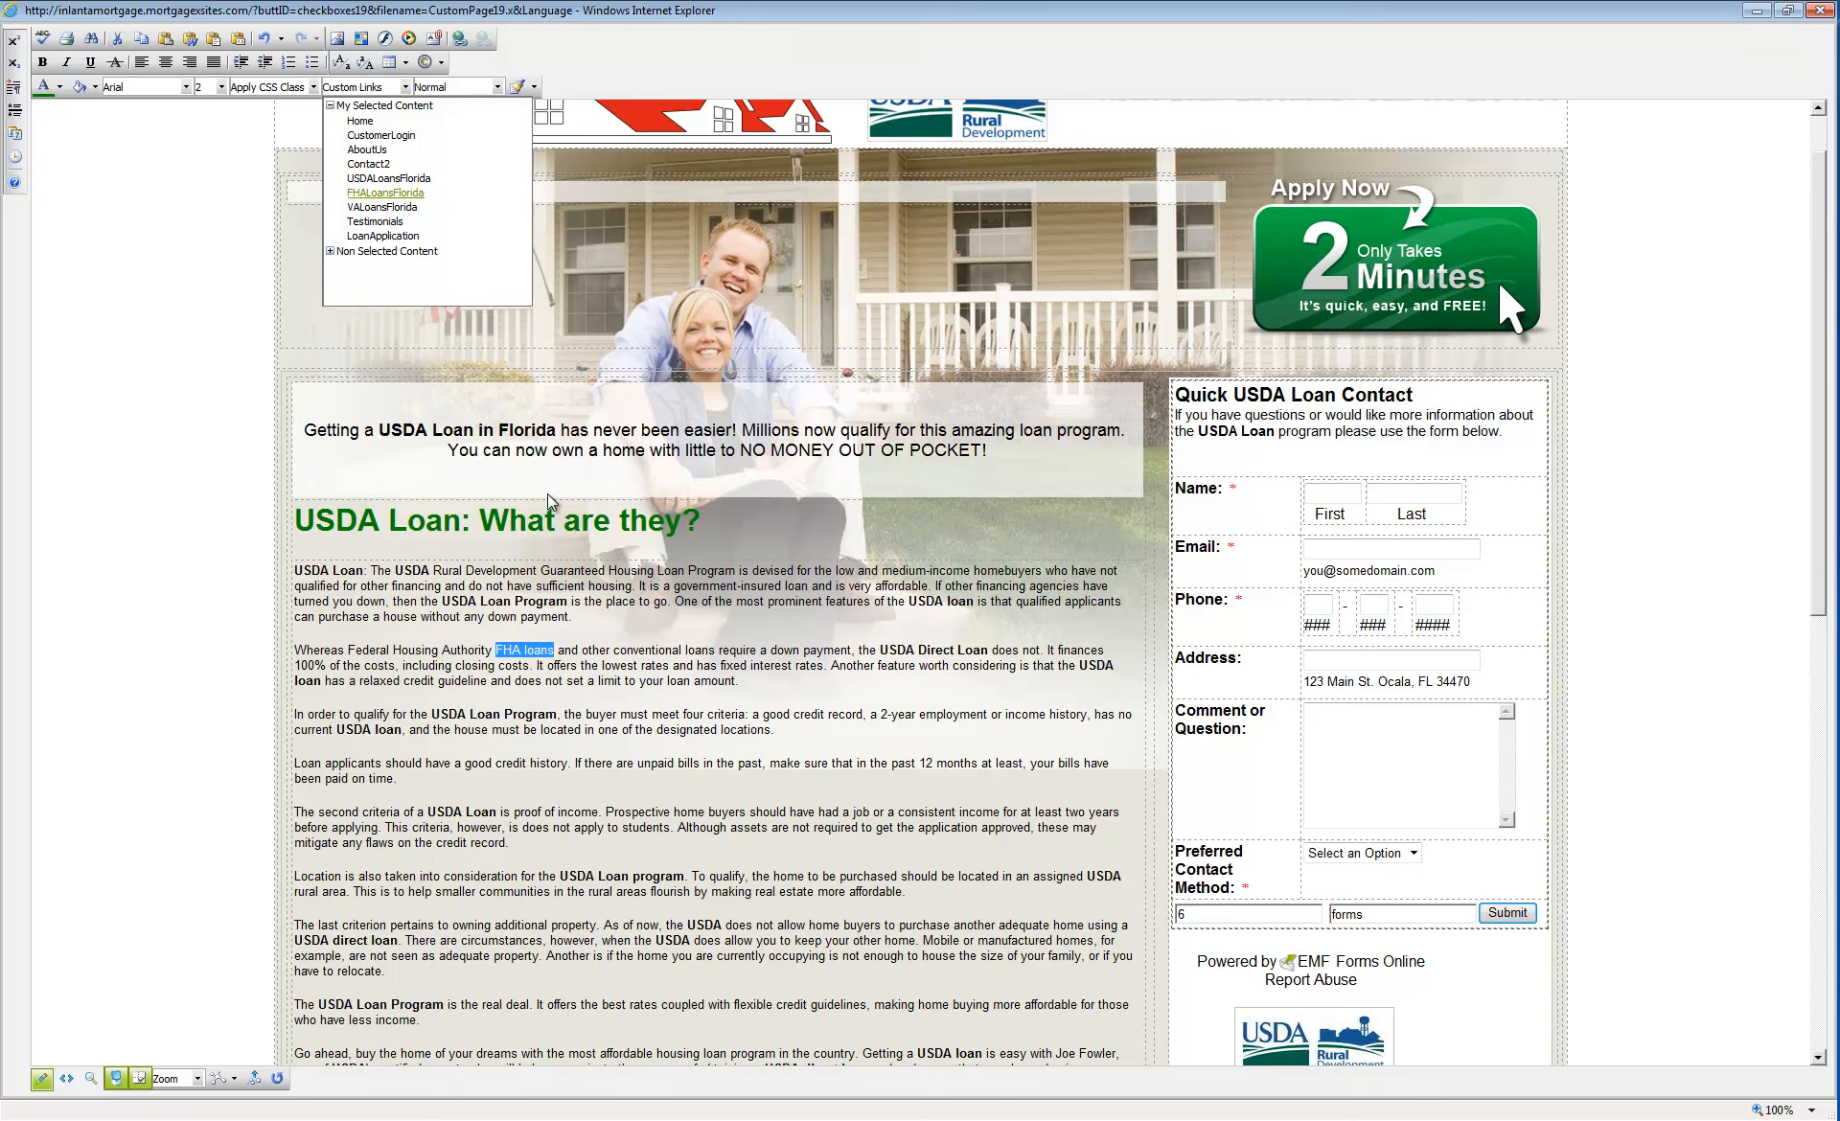
{"action": "left_click", "coordinate": [385, 192]}
{"action": "scroll", "coordinate": [551, 501], "scroll_direction": "down", "scroll_amount": 6}
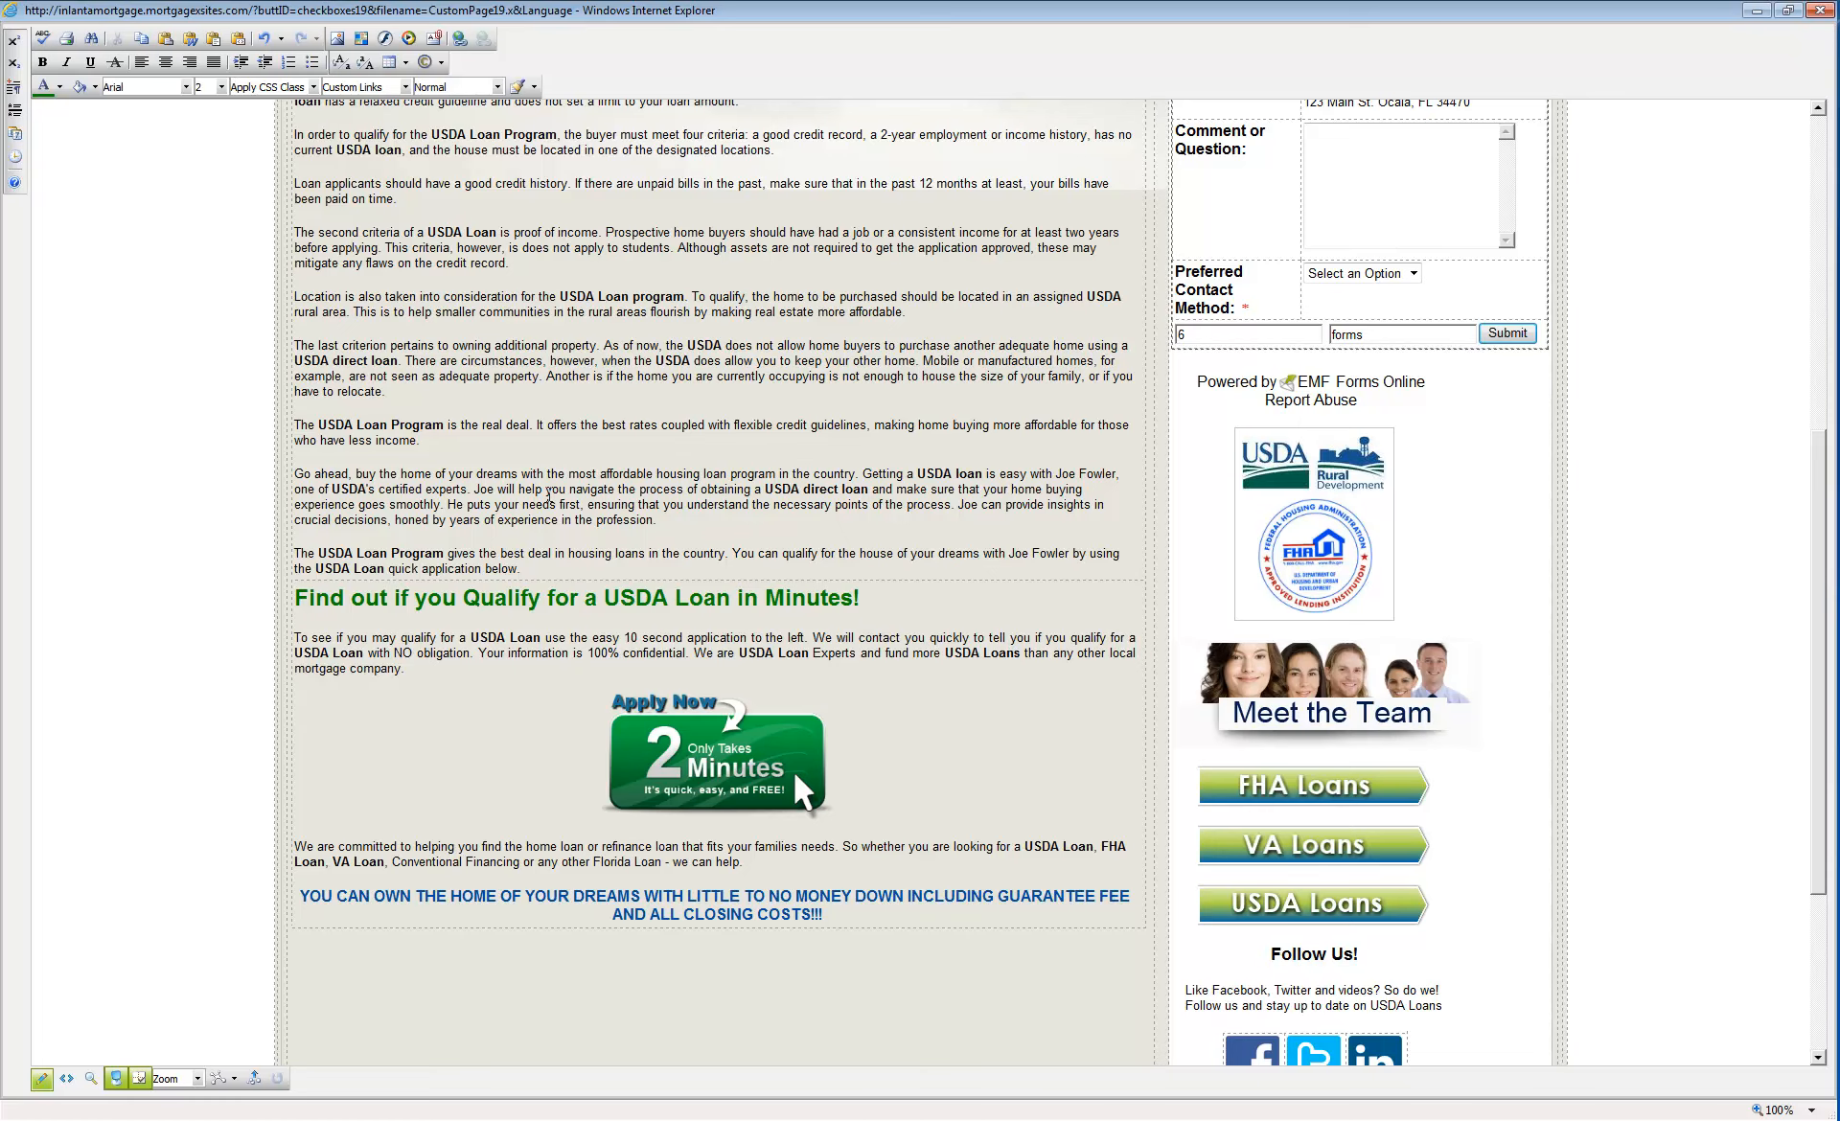
{"action": "scroll", "coordinate": [550, 496], "scroll_direction": "up", "scroll_amount": 5}
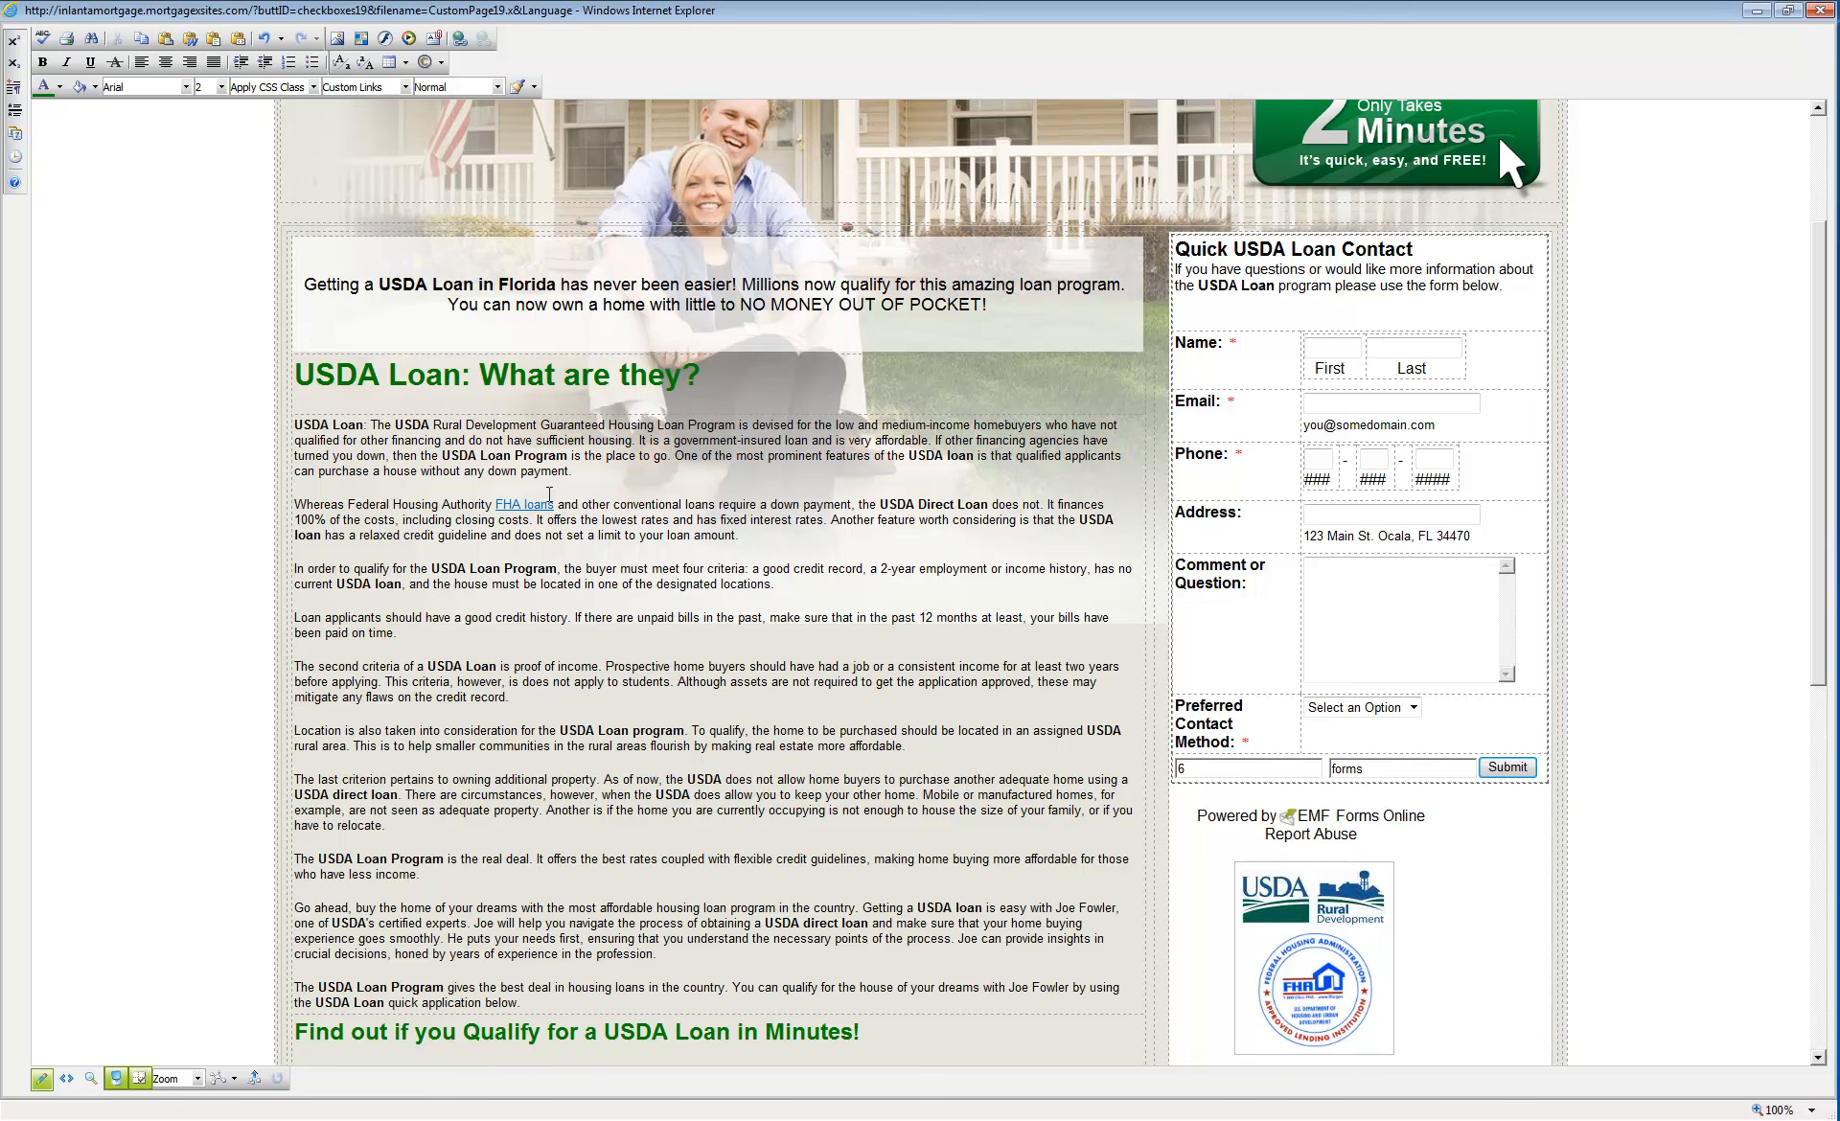
- Switch to Corel Paint Shop Pro X and close all open images, discarding the changes to Depositphotos_5520106_original
{"action": "key", "text": "alt+Tab"}
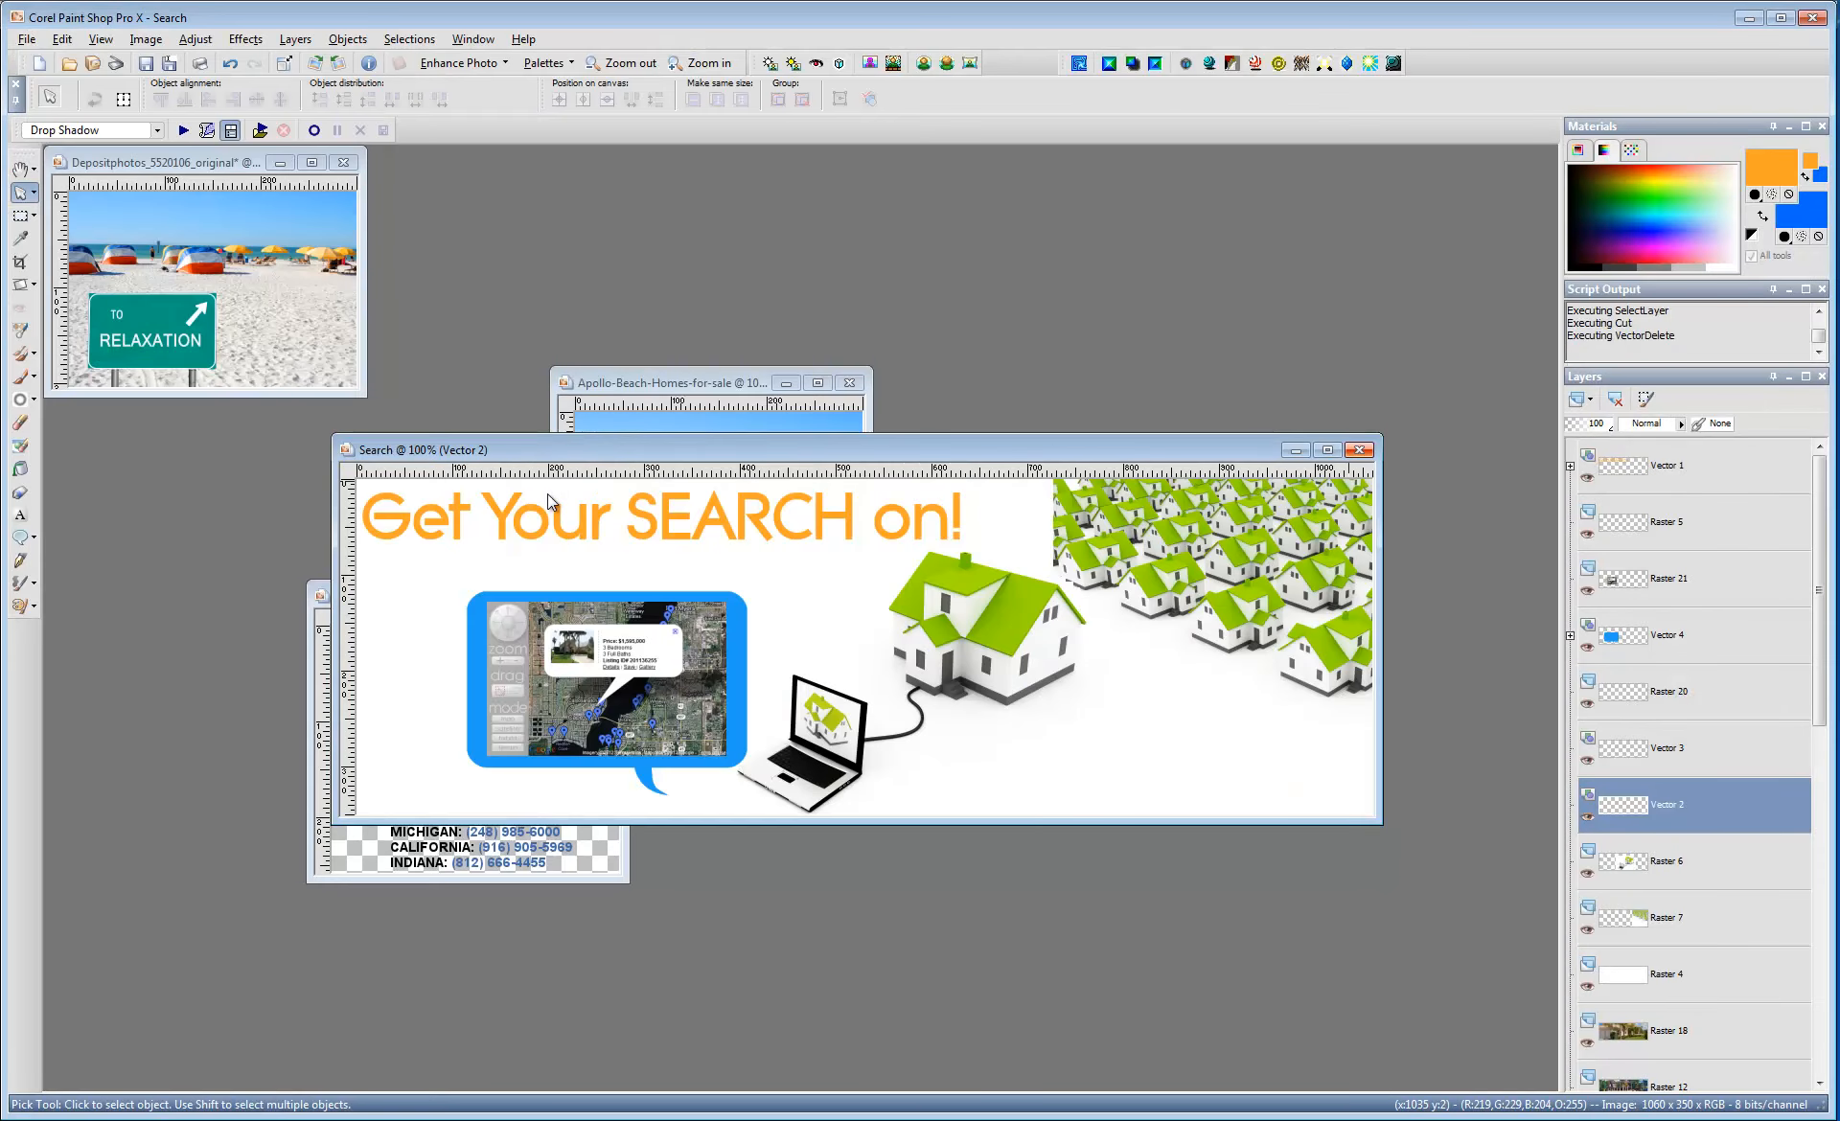
{"action": "key", "text": "ctrl+F4"}
{"action": "key", "text": "ctrl+F4"}
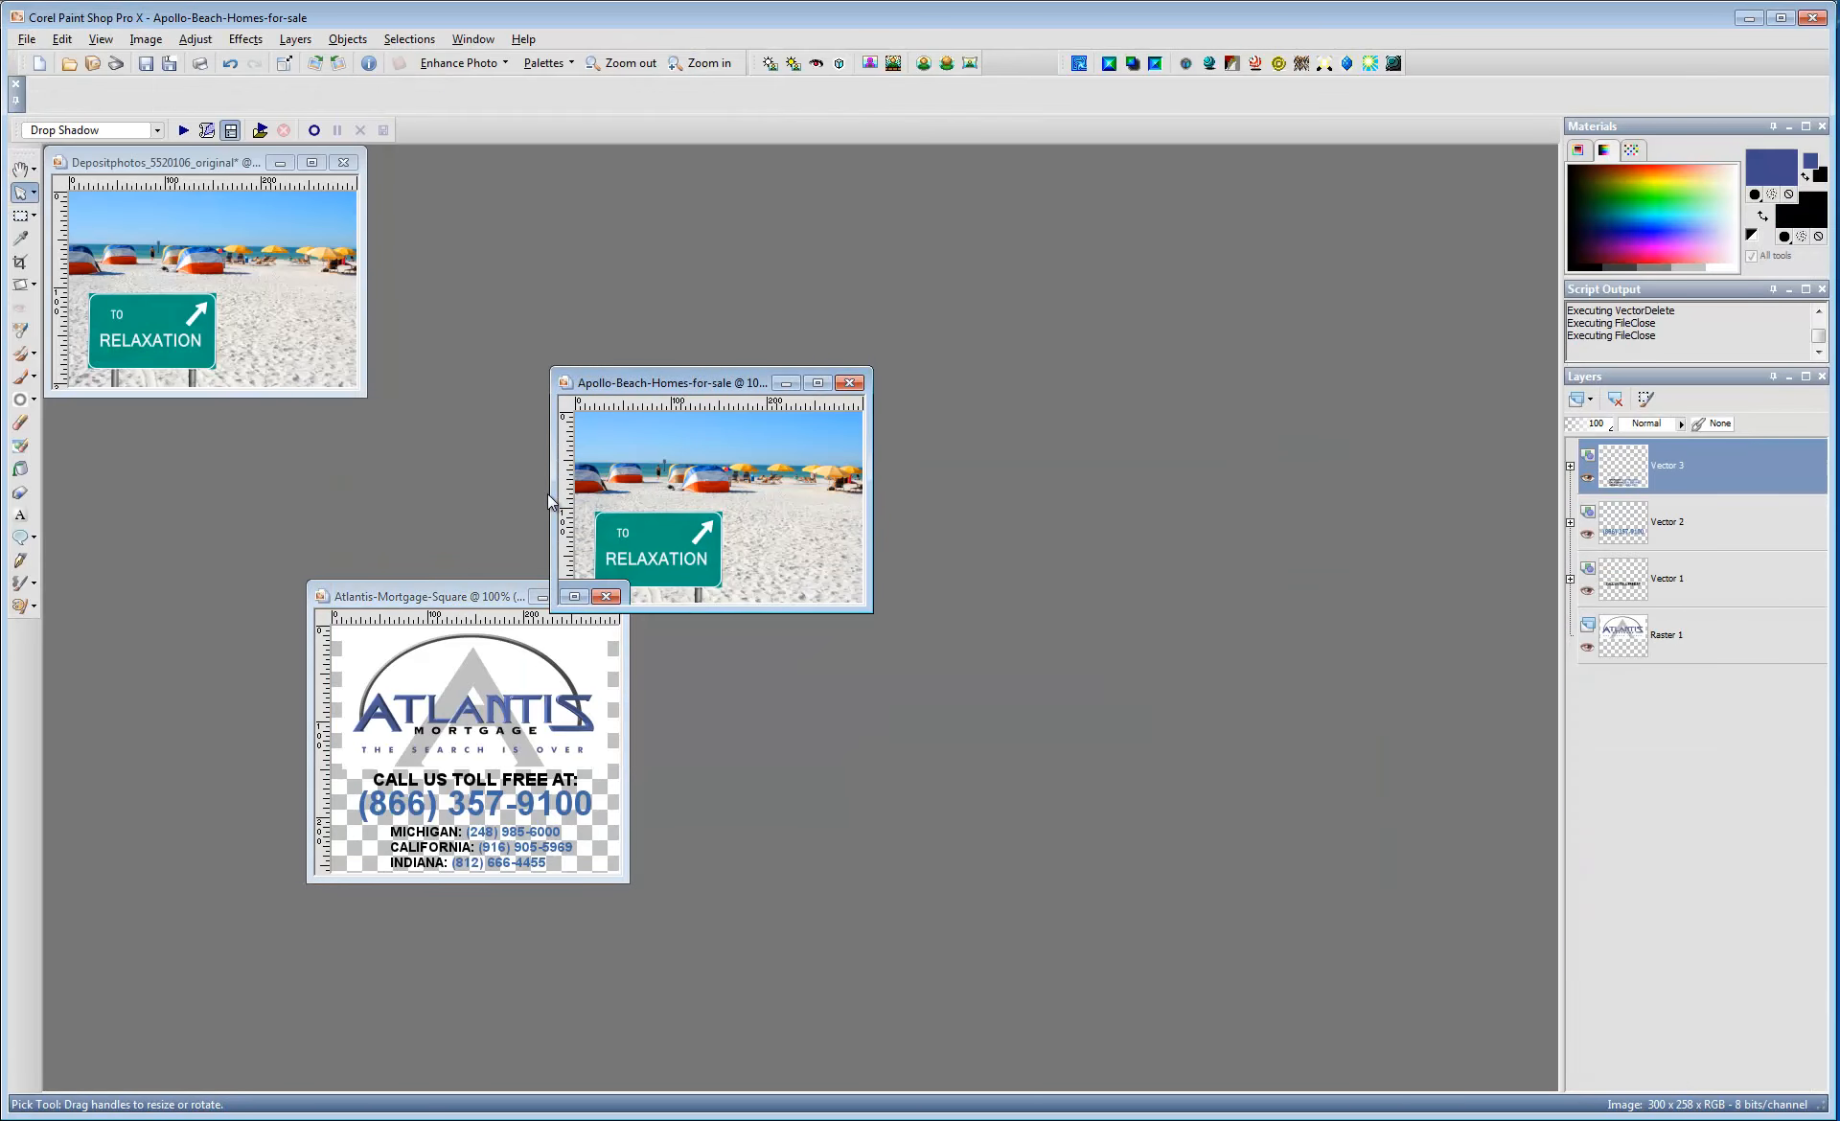
{"action": "key", "text": "ctrl+F4"}
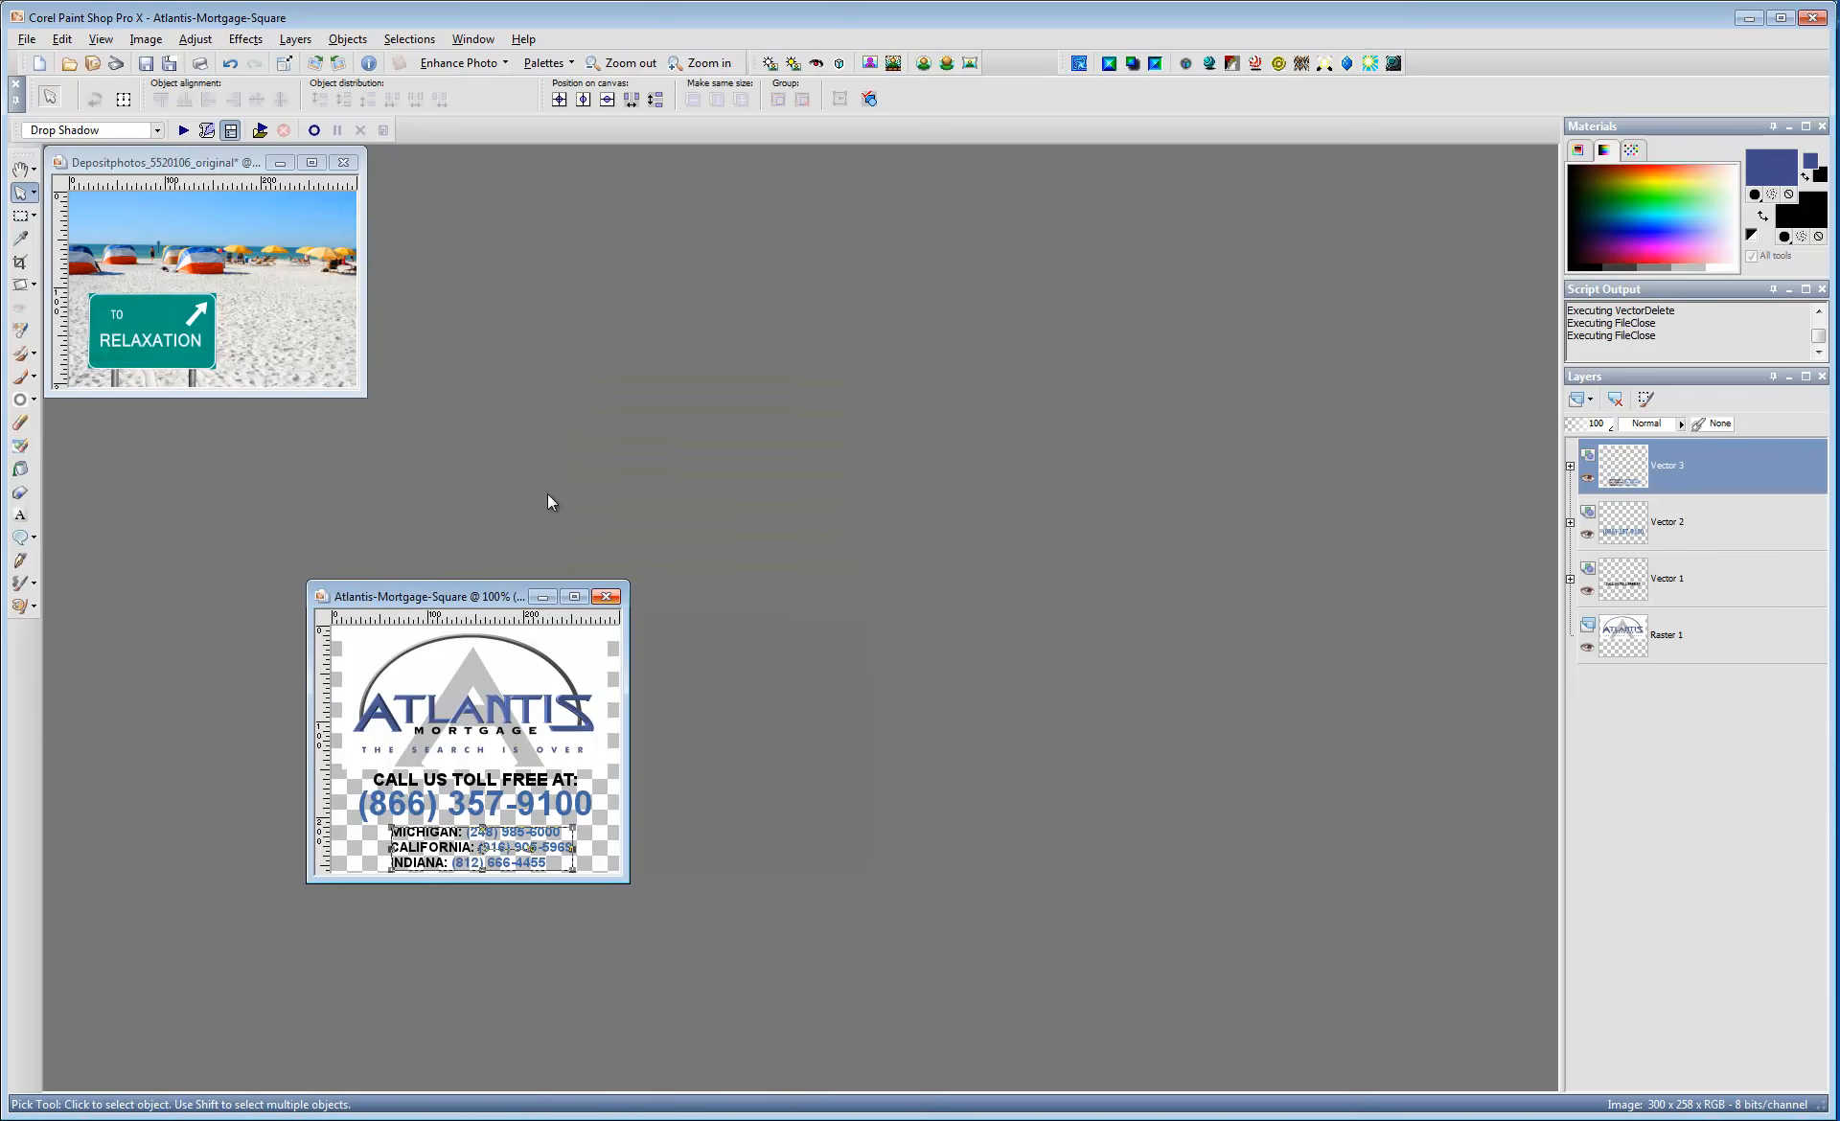
{"action": "key", "text": "ctrl+F4"}
{"action": "key", "text": "ctrl+F4"}
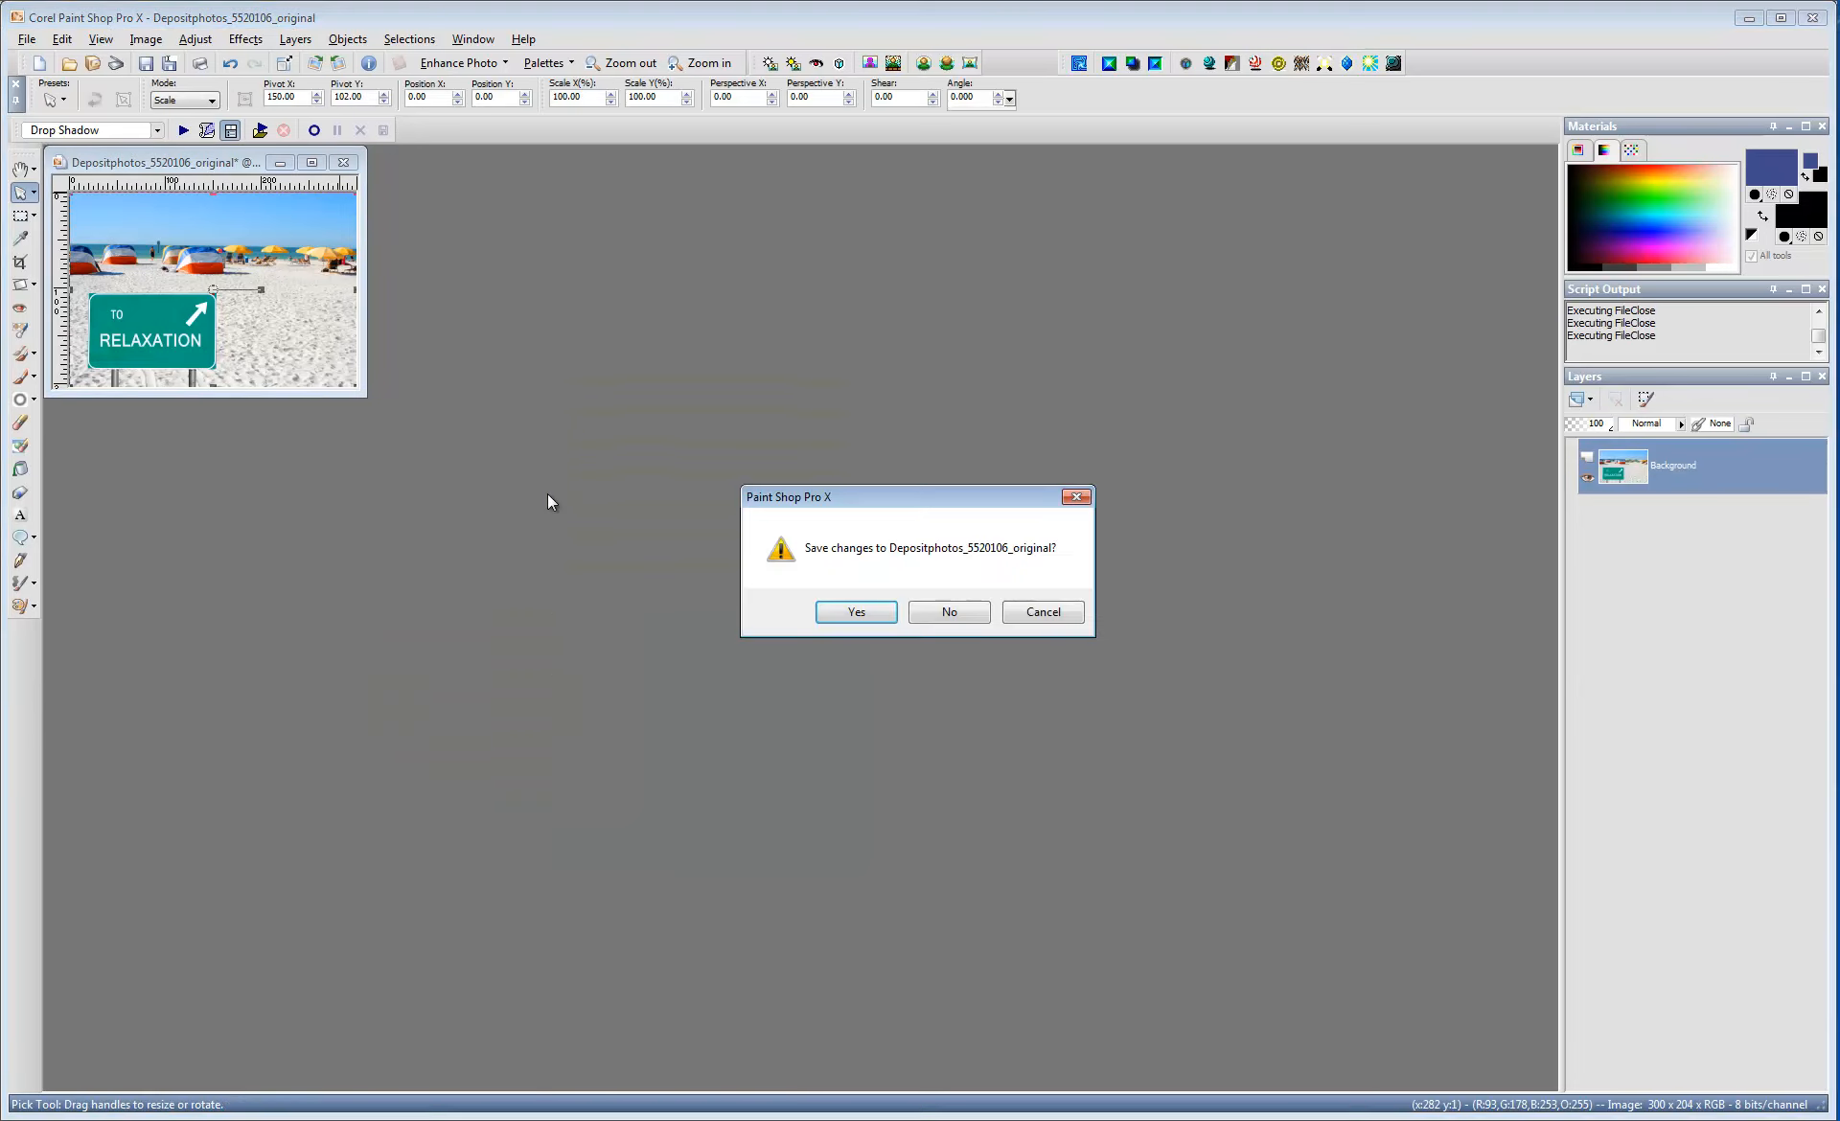
{"action": "key", "text": "n"}
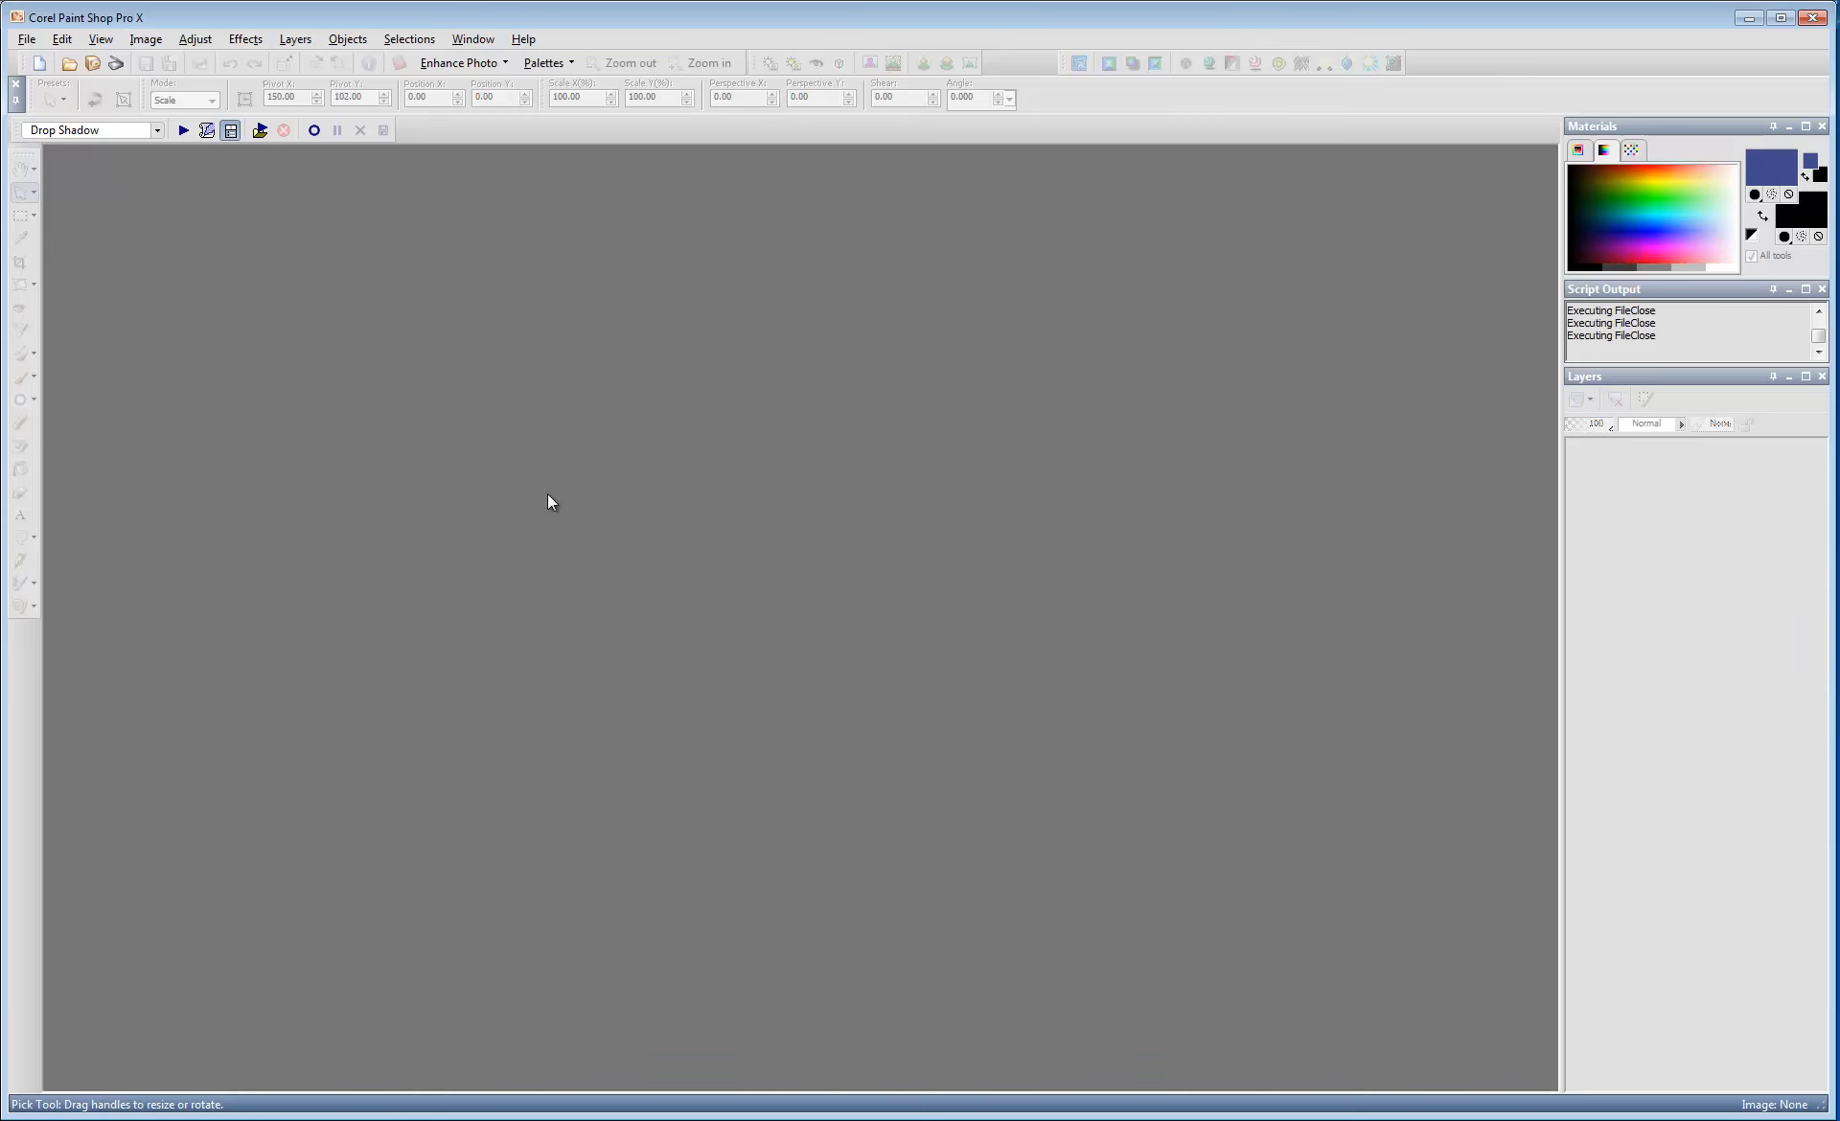
- Open the Deposit Photos folder in Windows Explorer
{"action": "key", "text": "super"}
{"action": "key", "text": "Right"}
{"action": "key", "text": "Up"}
{"action": "key", "text": "Up"}
{"action": "key", "text": "Up"}
{"action": "key", "text": "Return"}
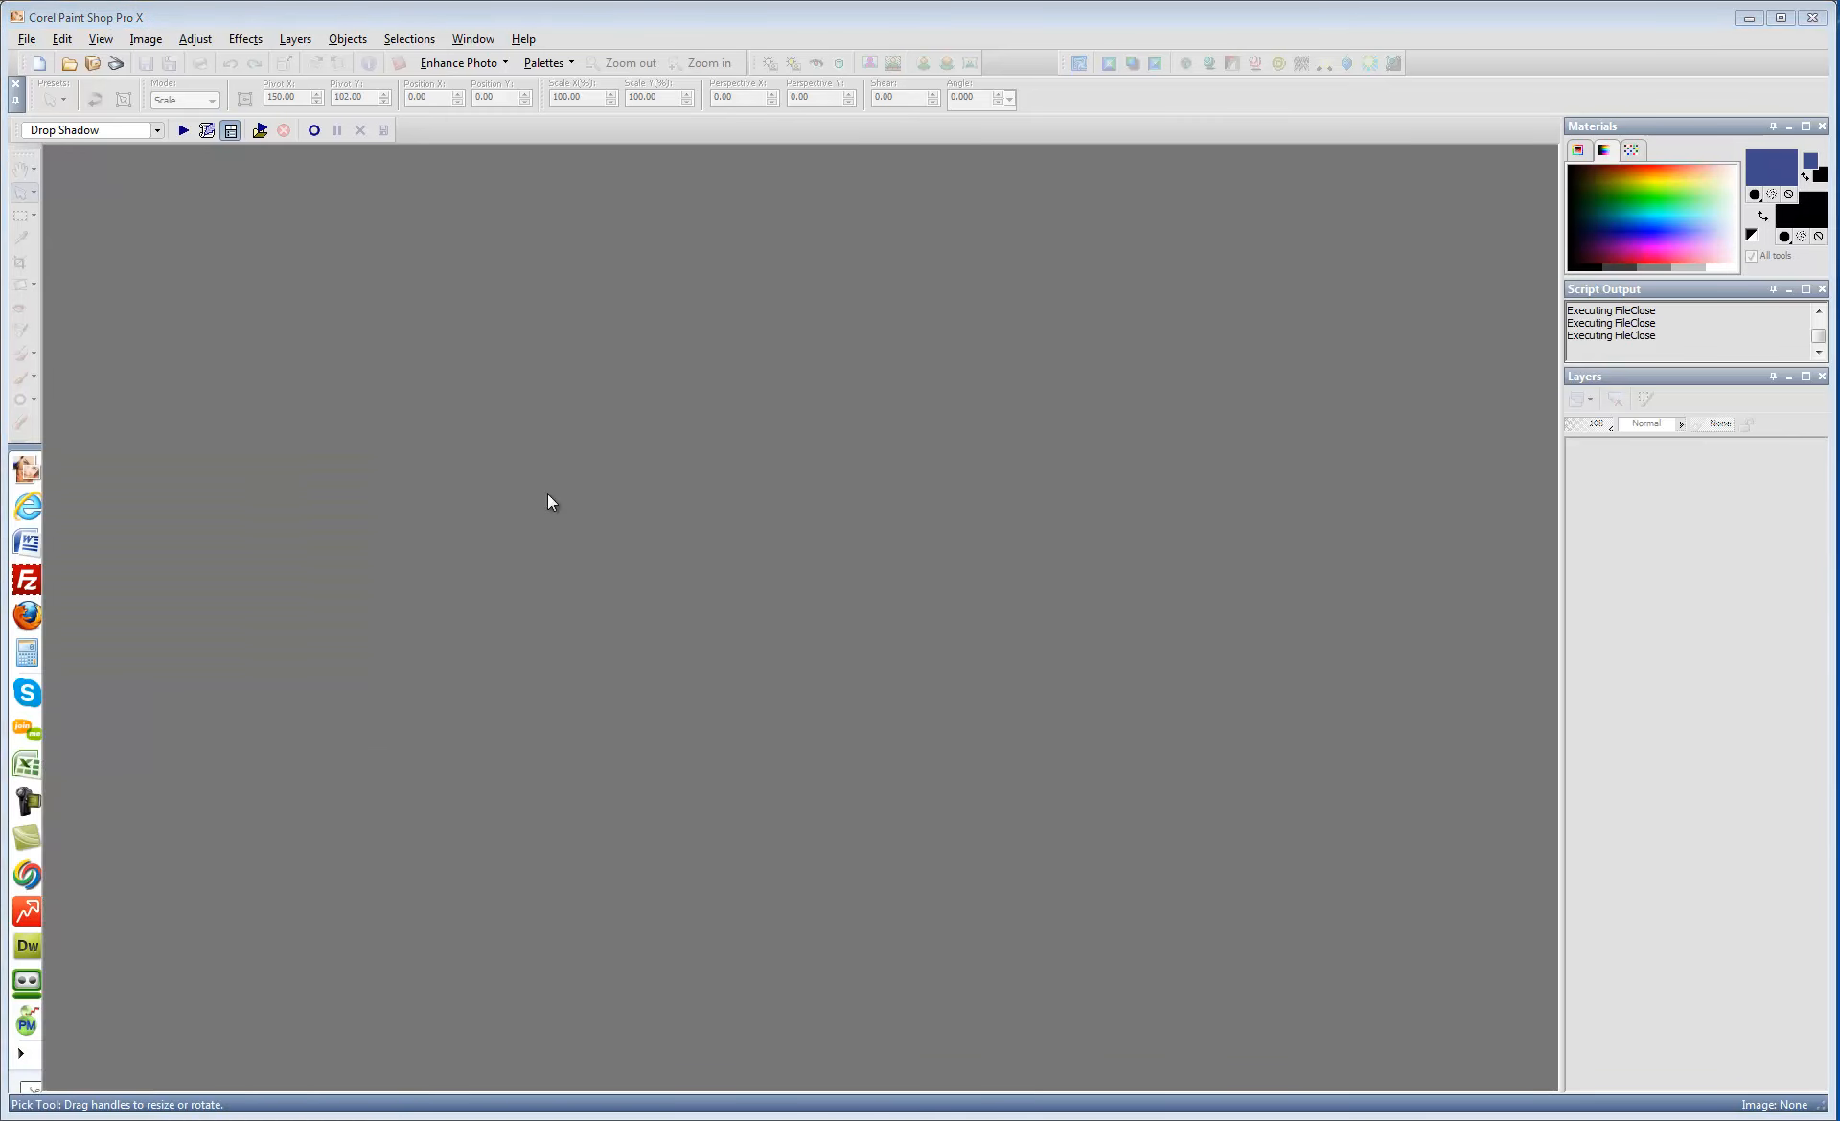
{"action": "left_click", "coordinate": [450, 376]}
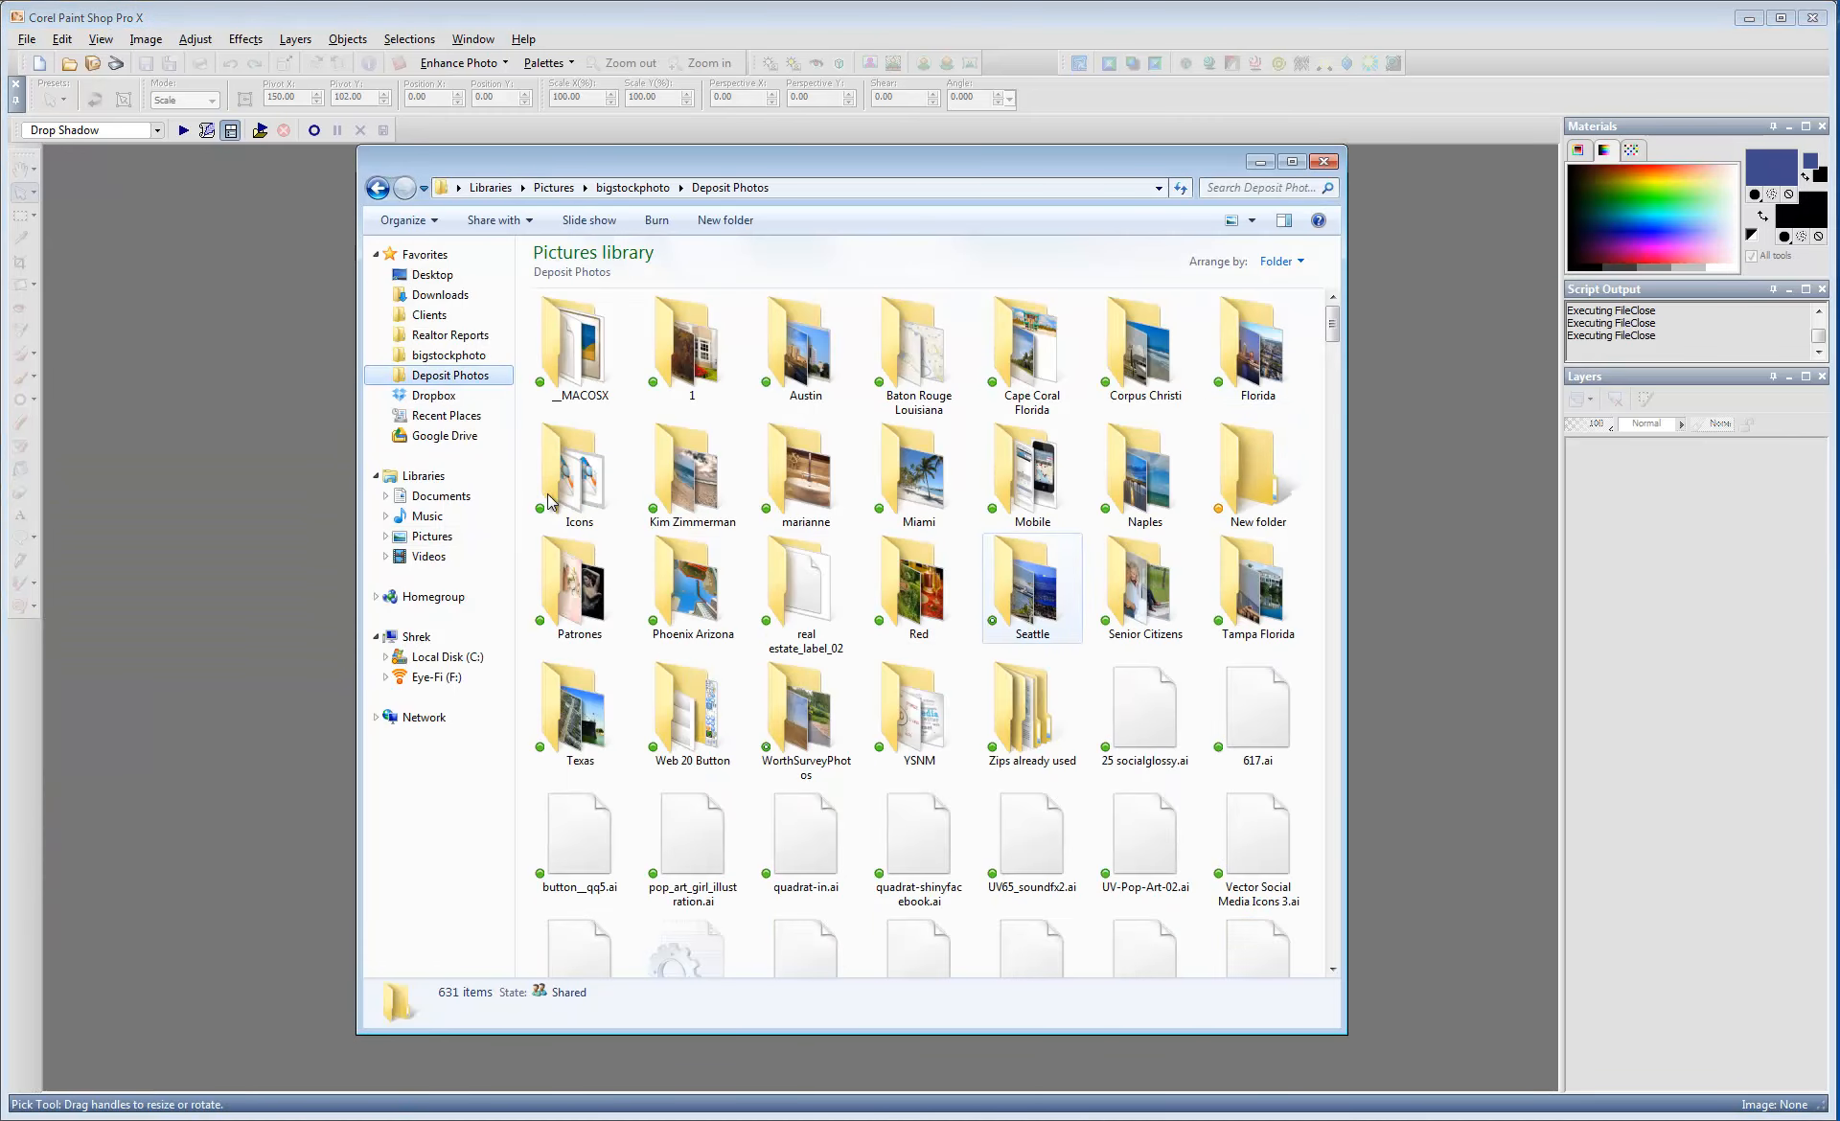
- Find the photo of a family inside a white house outline, Depositphotos_3195663_original, and open it in Paint Shop Pro
{"action": "scroll", "coordinate": [549, 492], "scroll_direction": "down", "scroll_amount": 20}
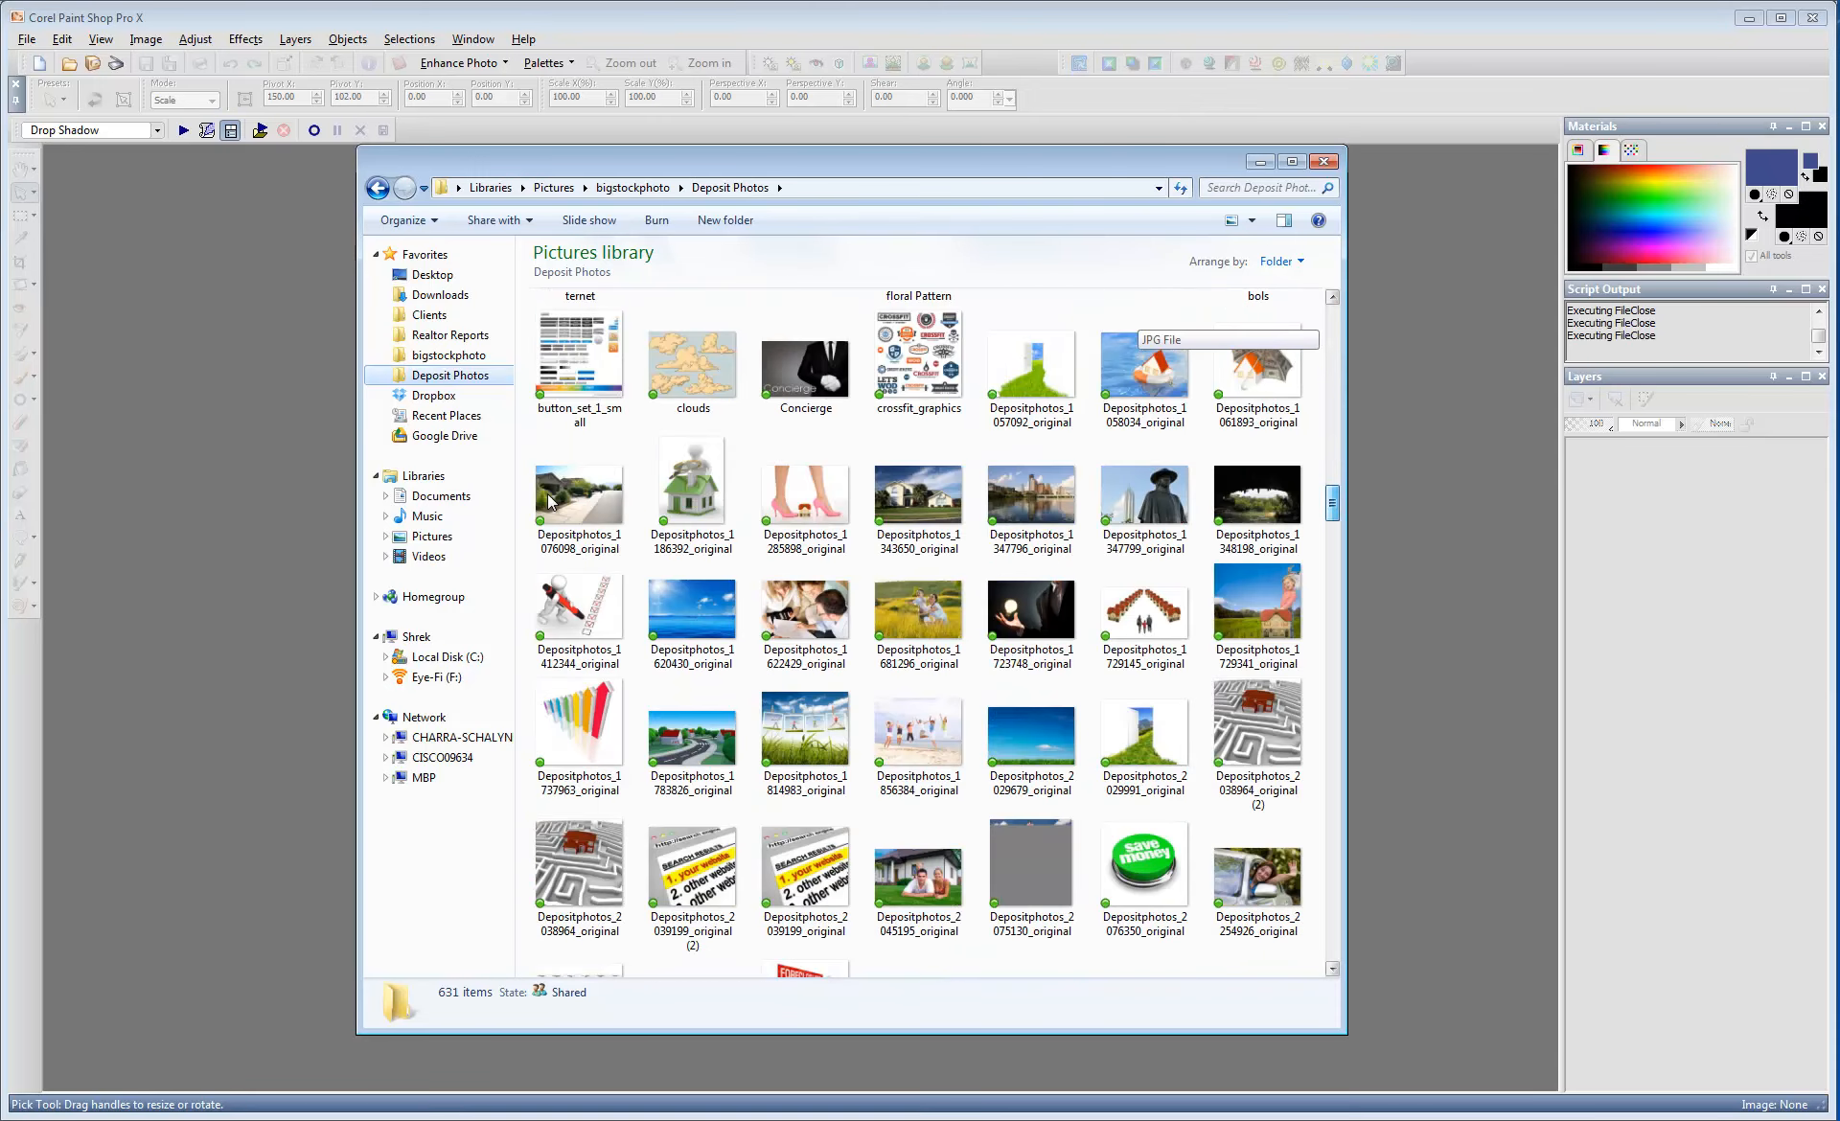
{"action": "scroll", "coordinate": [551, 500], "scroll_direction": "down", "scroll_amount": 2}
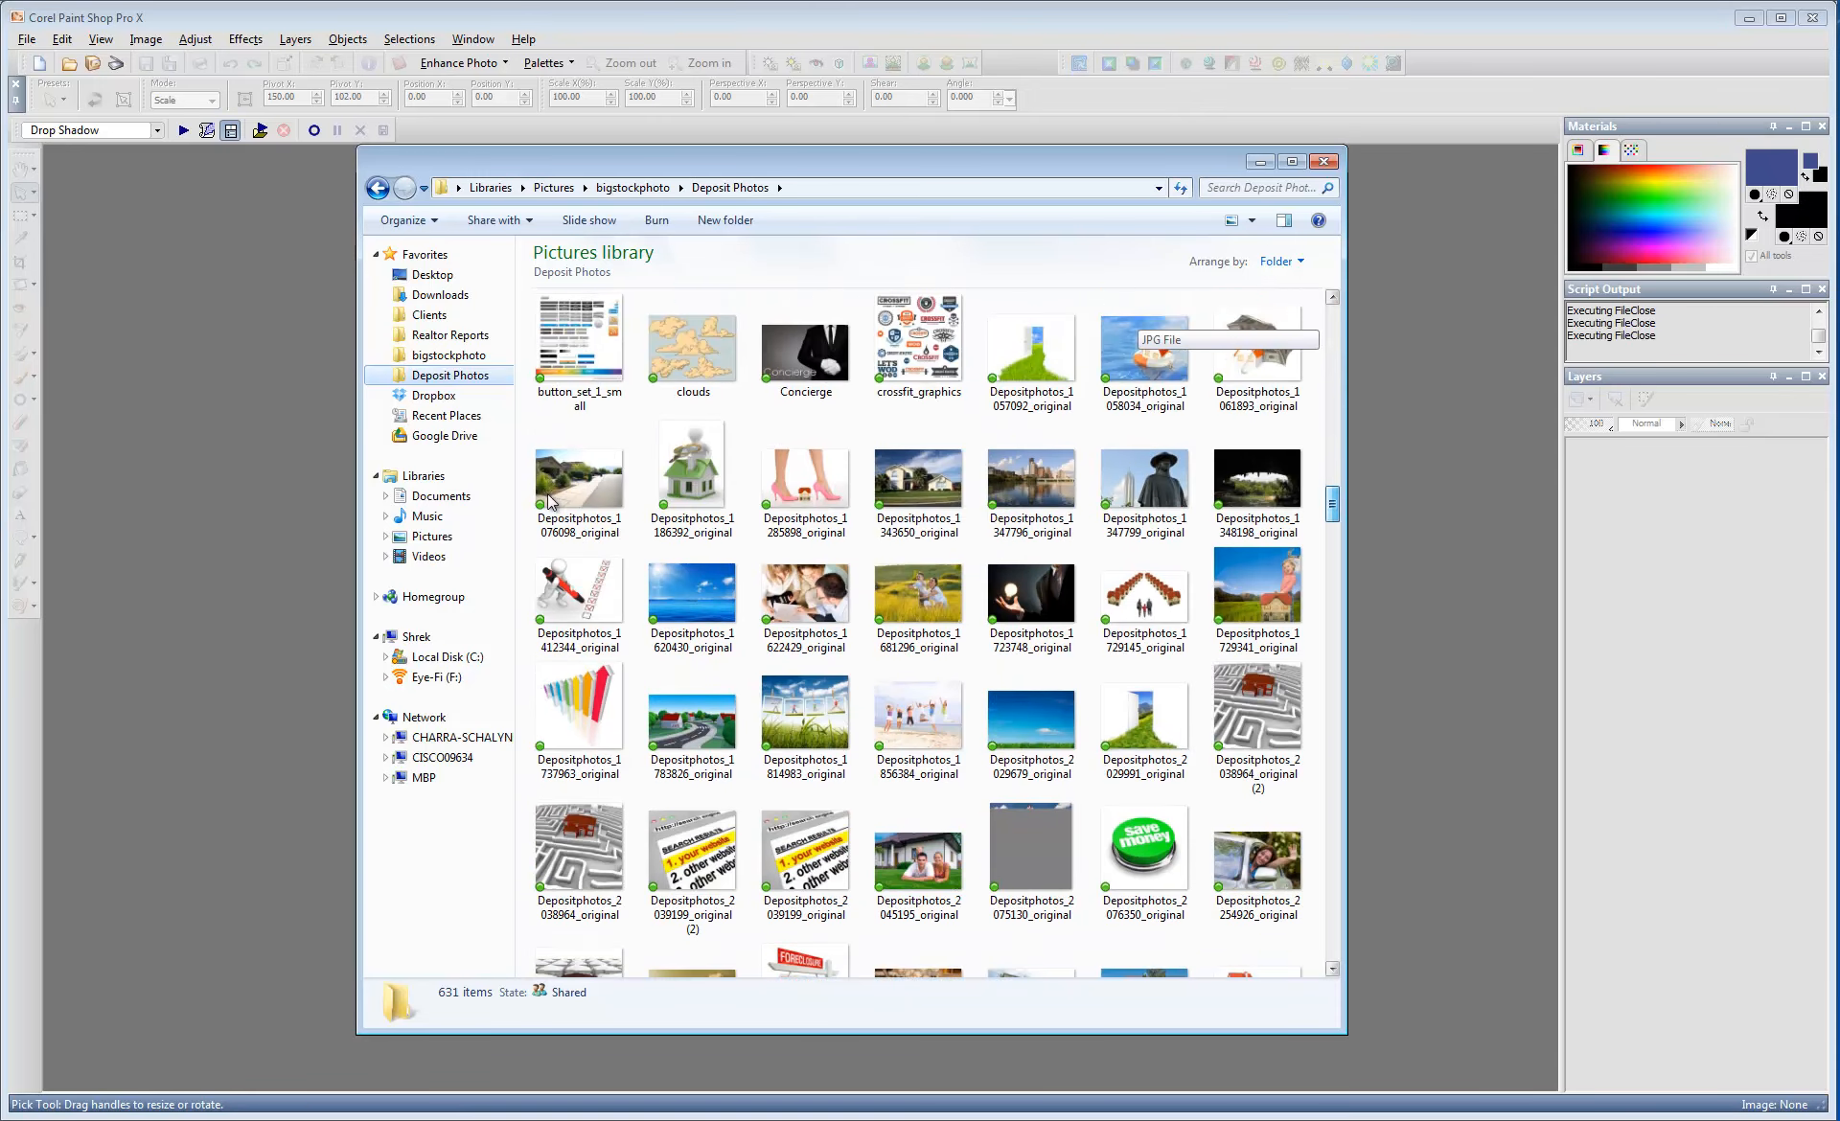
{"action": "scroll", "coordinate": [548, 500], "scroll_direction": "down", "scroll_amount": 6}
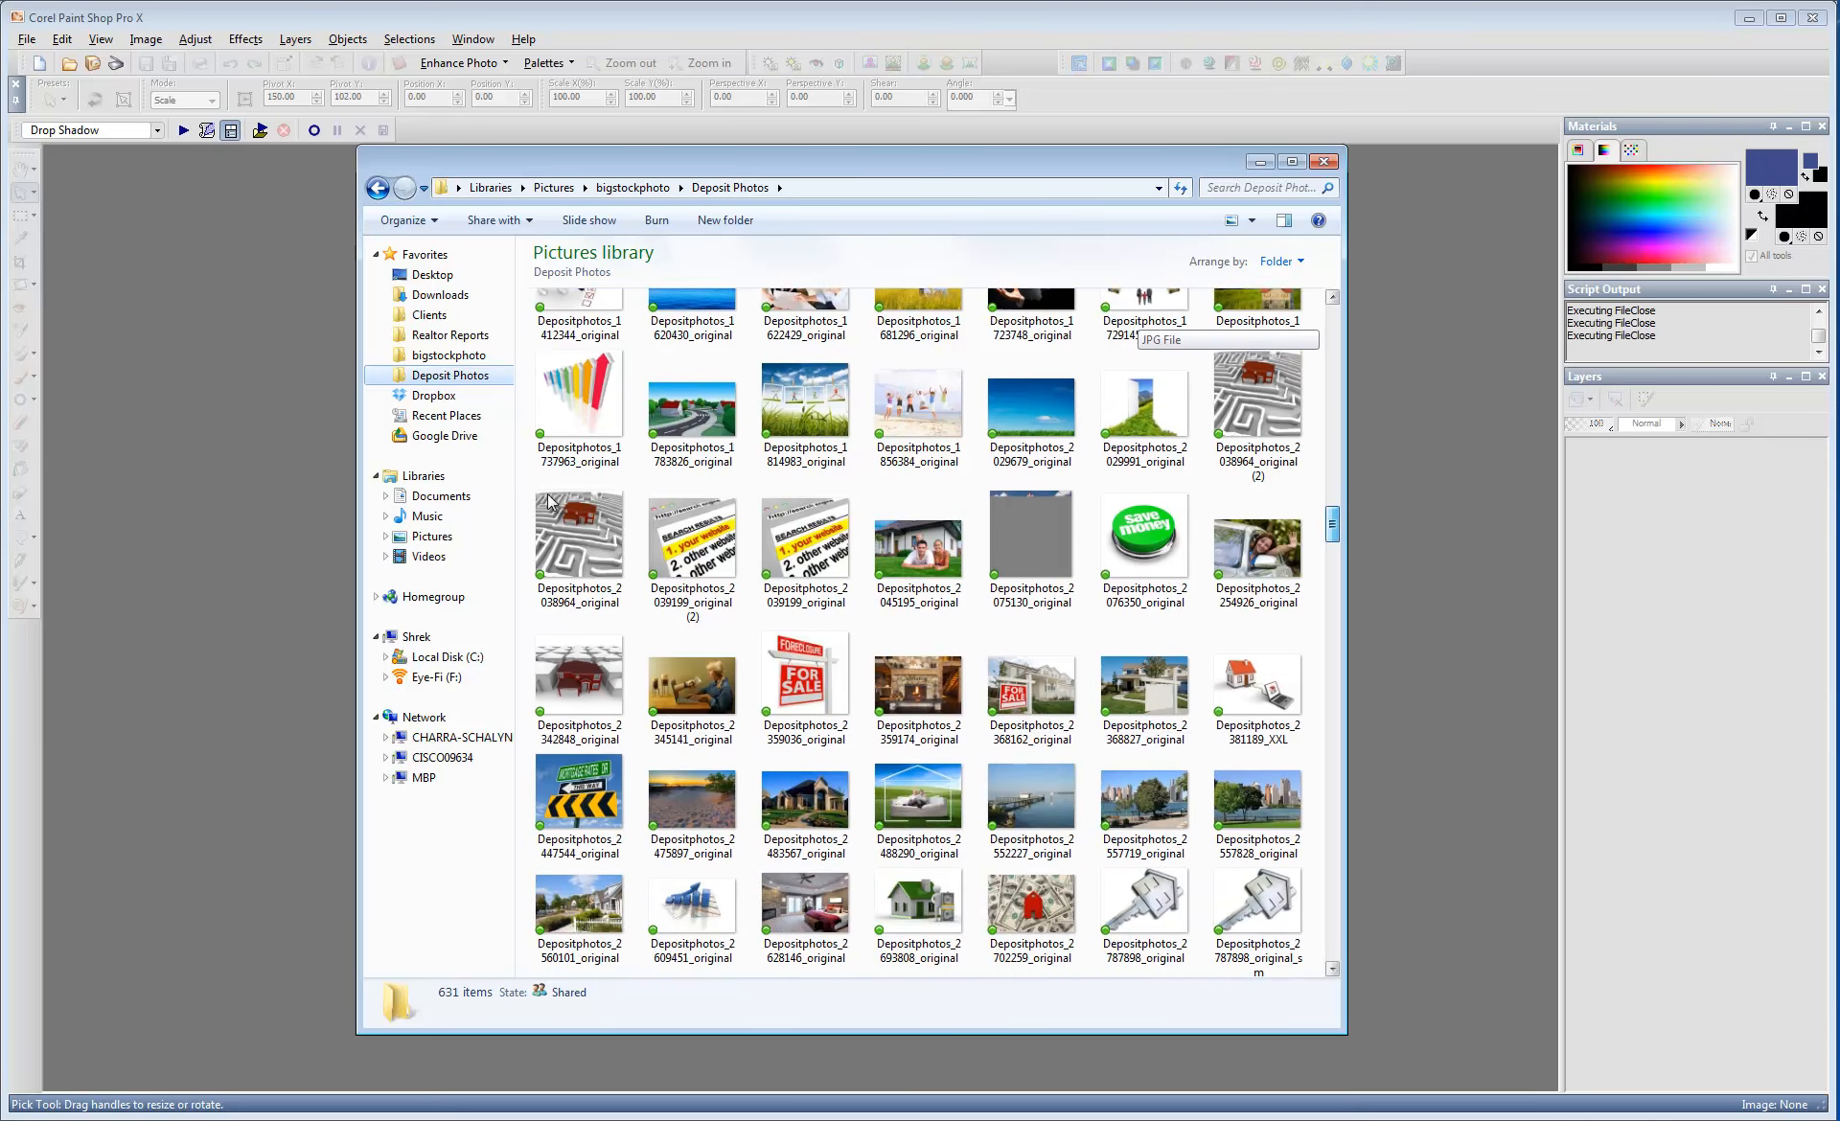
{"action": "scroll", "coordinate": [550, 499], "scroll_direction": "down", "scroll_amount": 3}
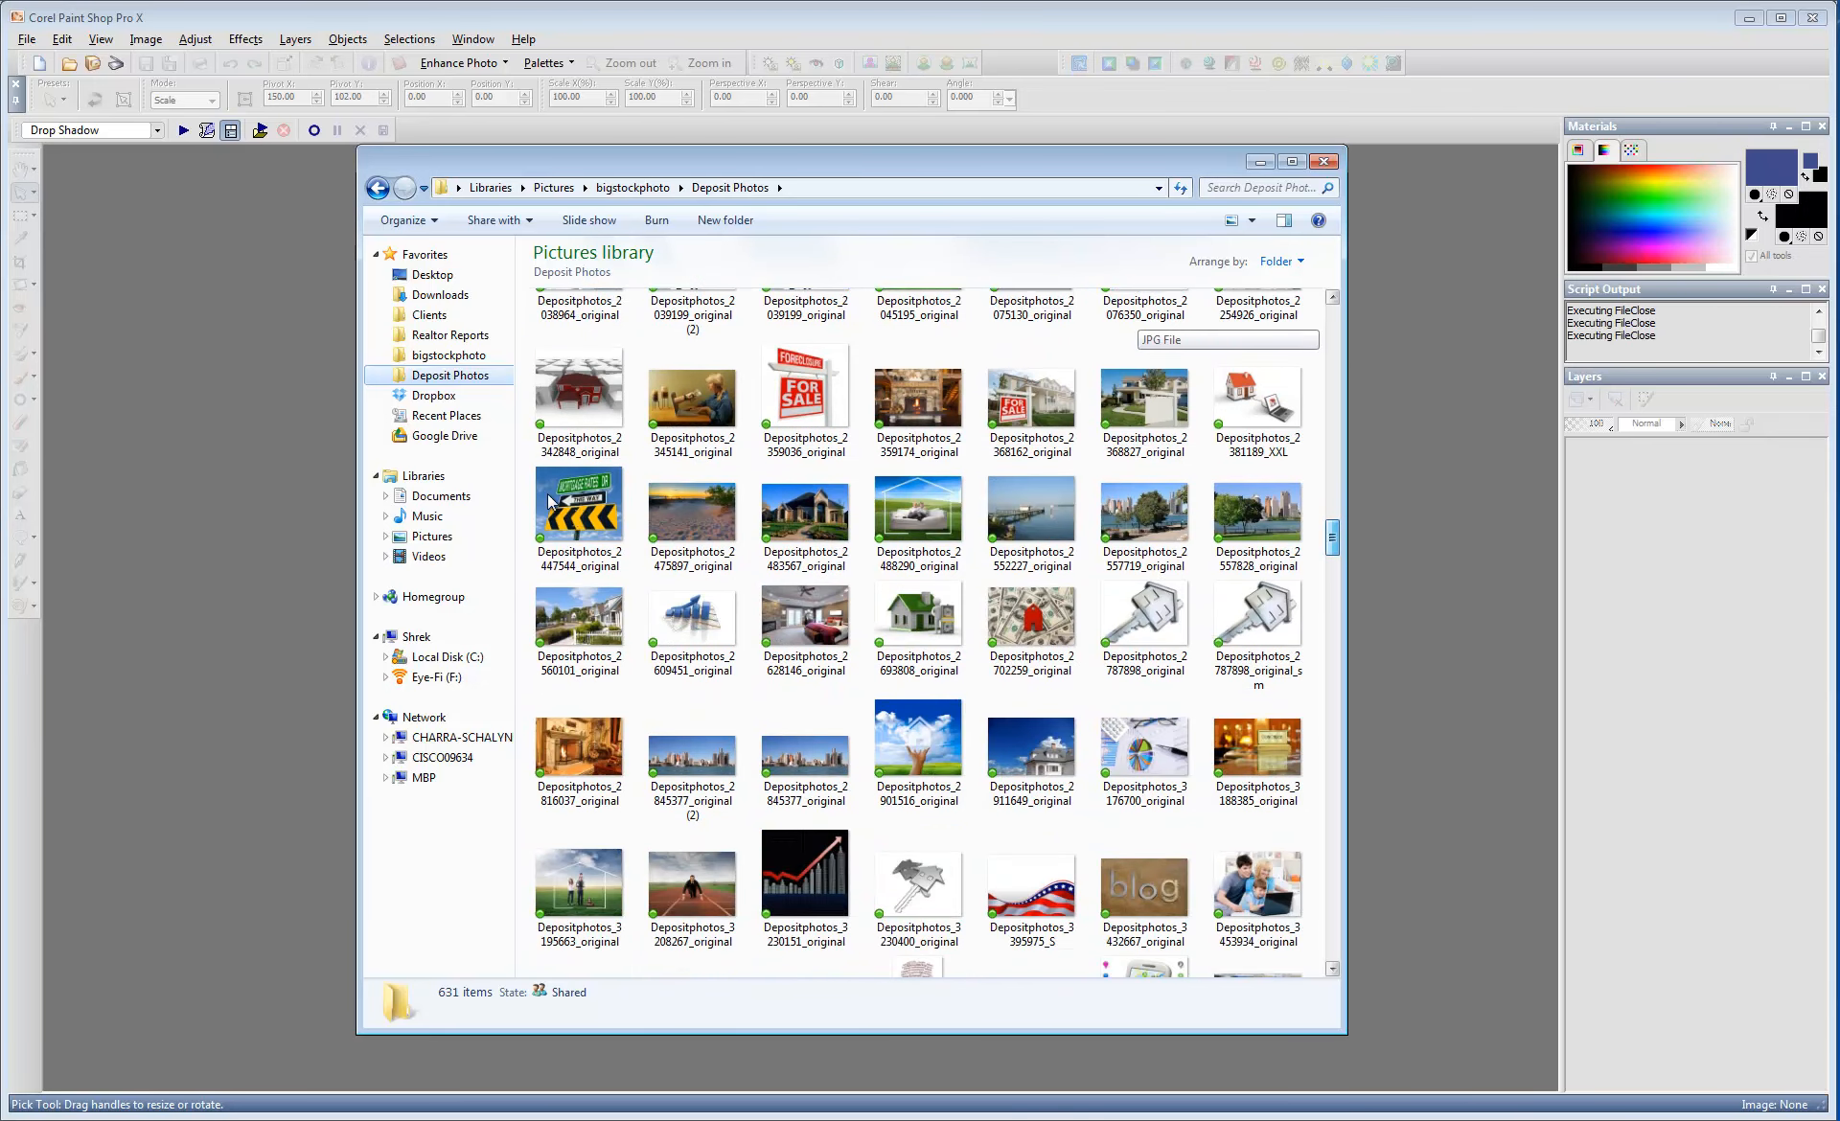
{"action": "scroll", "coordinate": [552, 501], "scroll_direction": "down", "scroll_amount": 3}
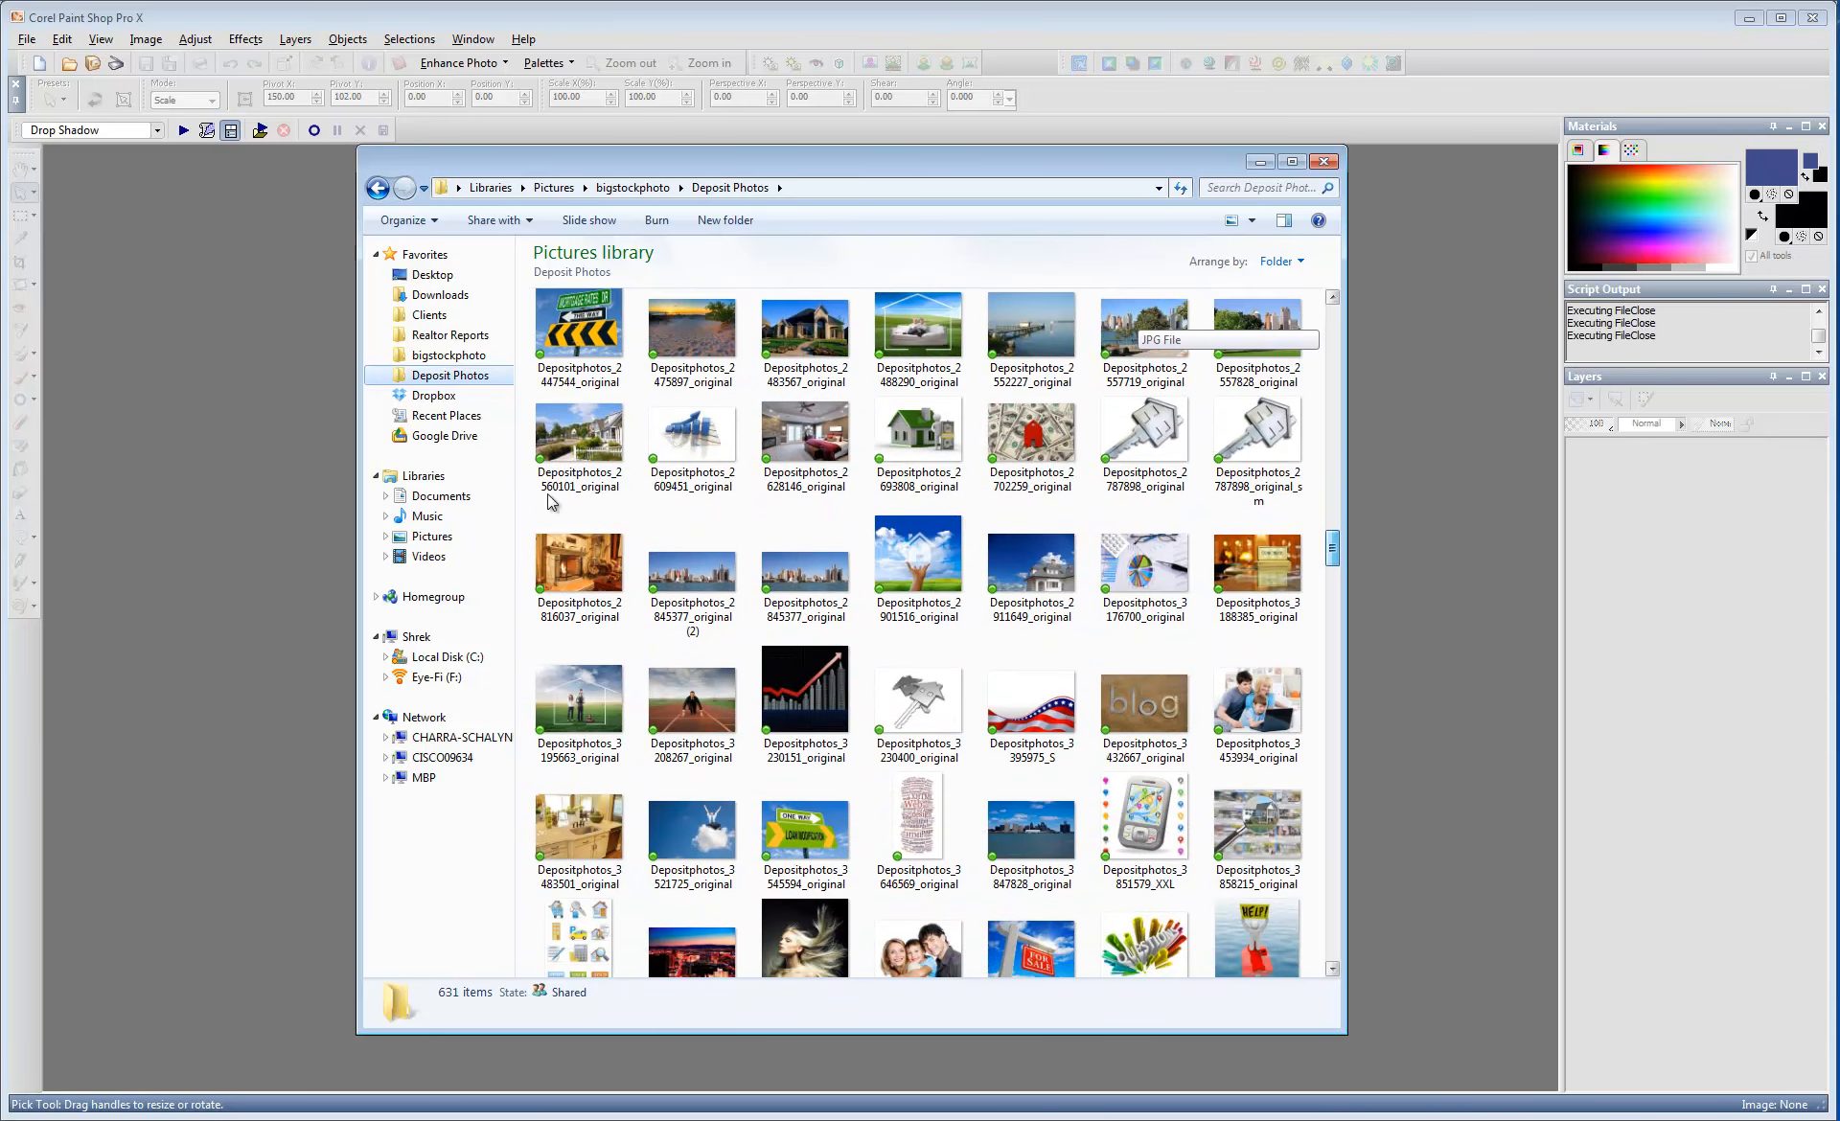
{"action": "key", "text": "Left"}
{"action": "key", "text": "Return"}
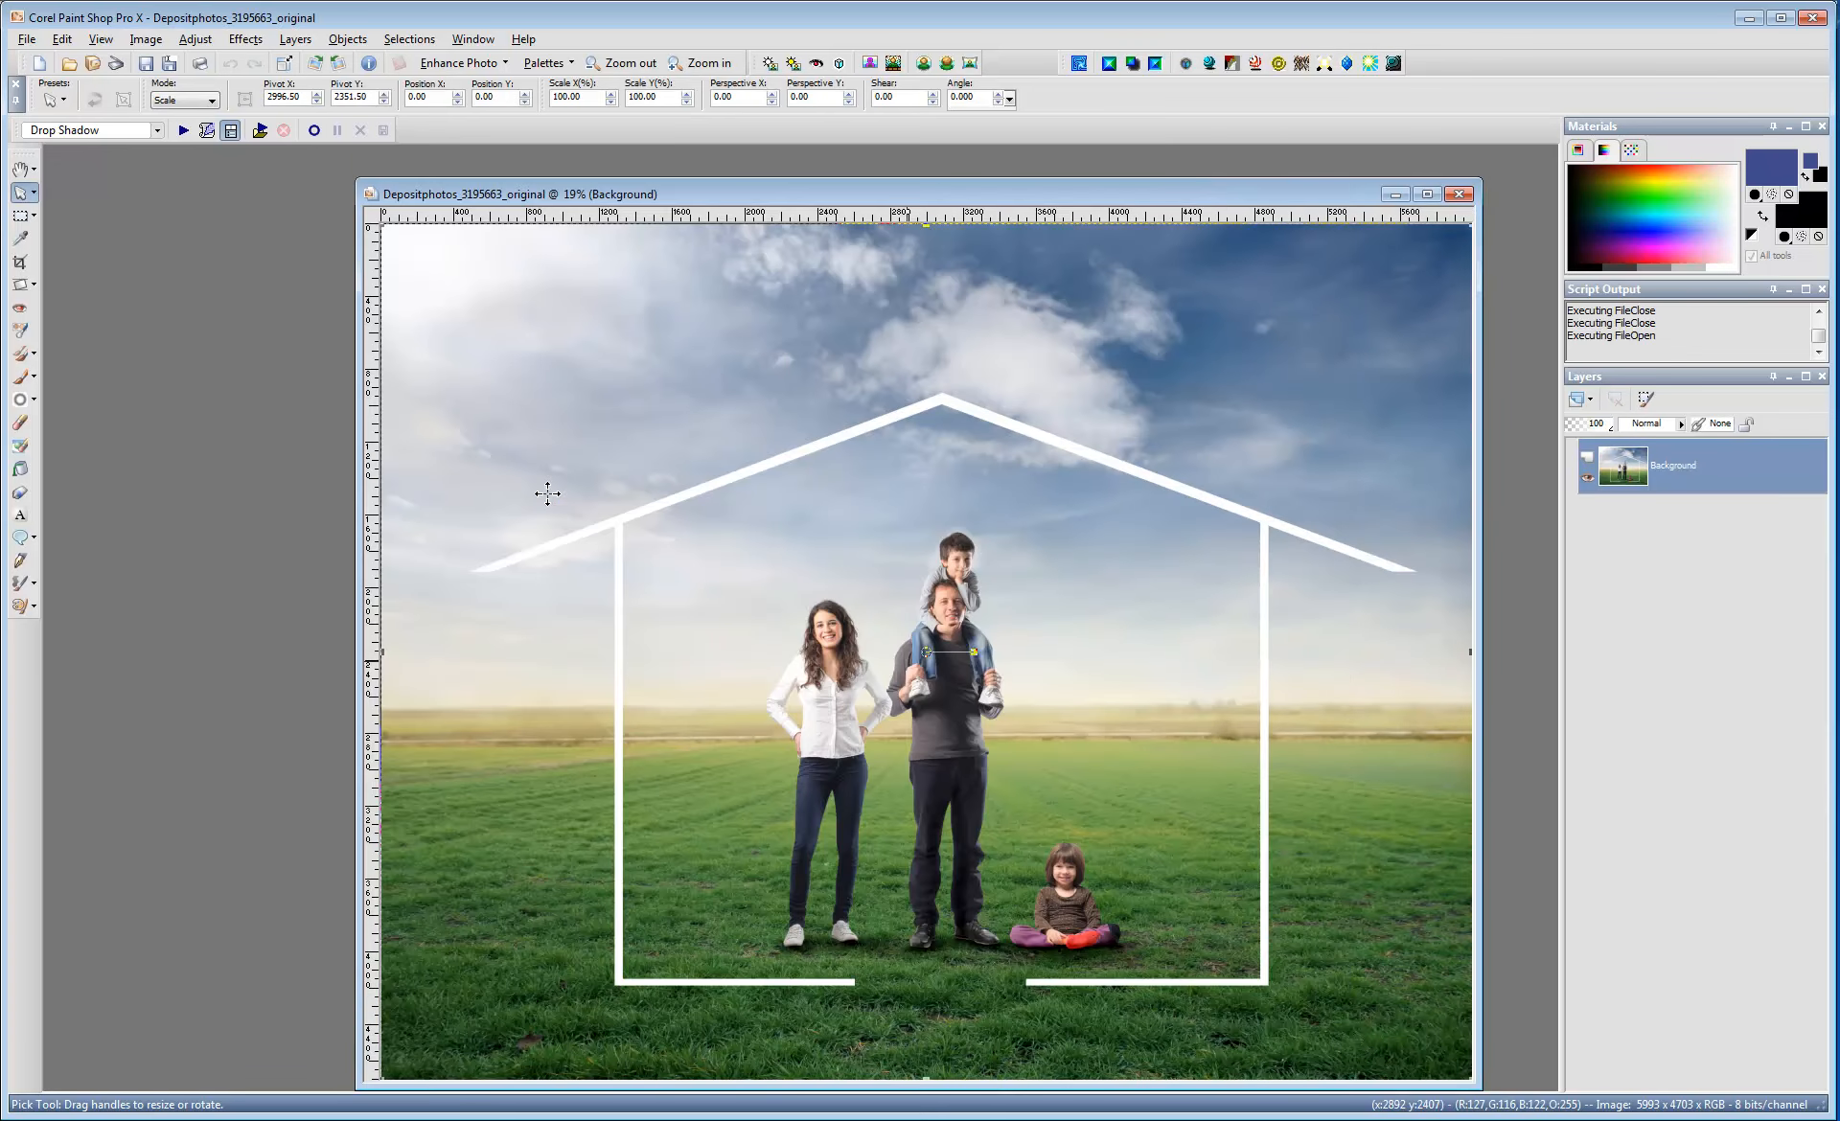
- Create a new image 500 pixels wide and 300 pixels high with a transparent raster background
{"action": "key", "text": "ctrl"}
{"action": "key", "text": "ctrl+n"}
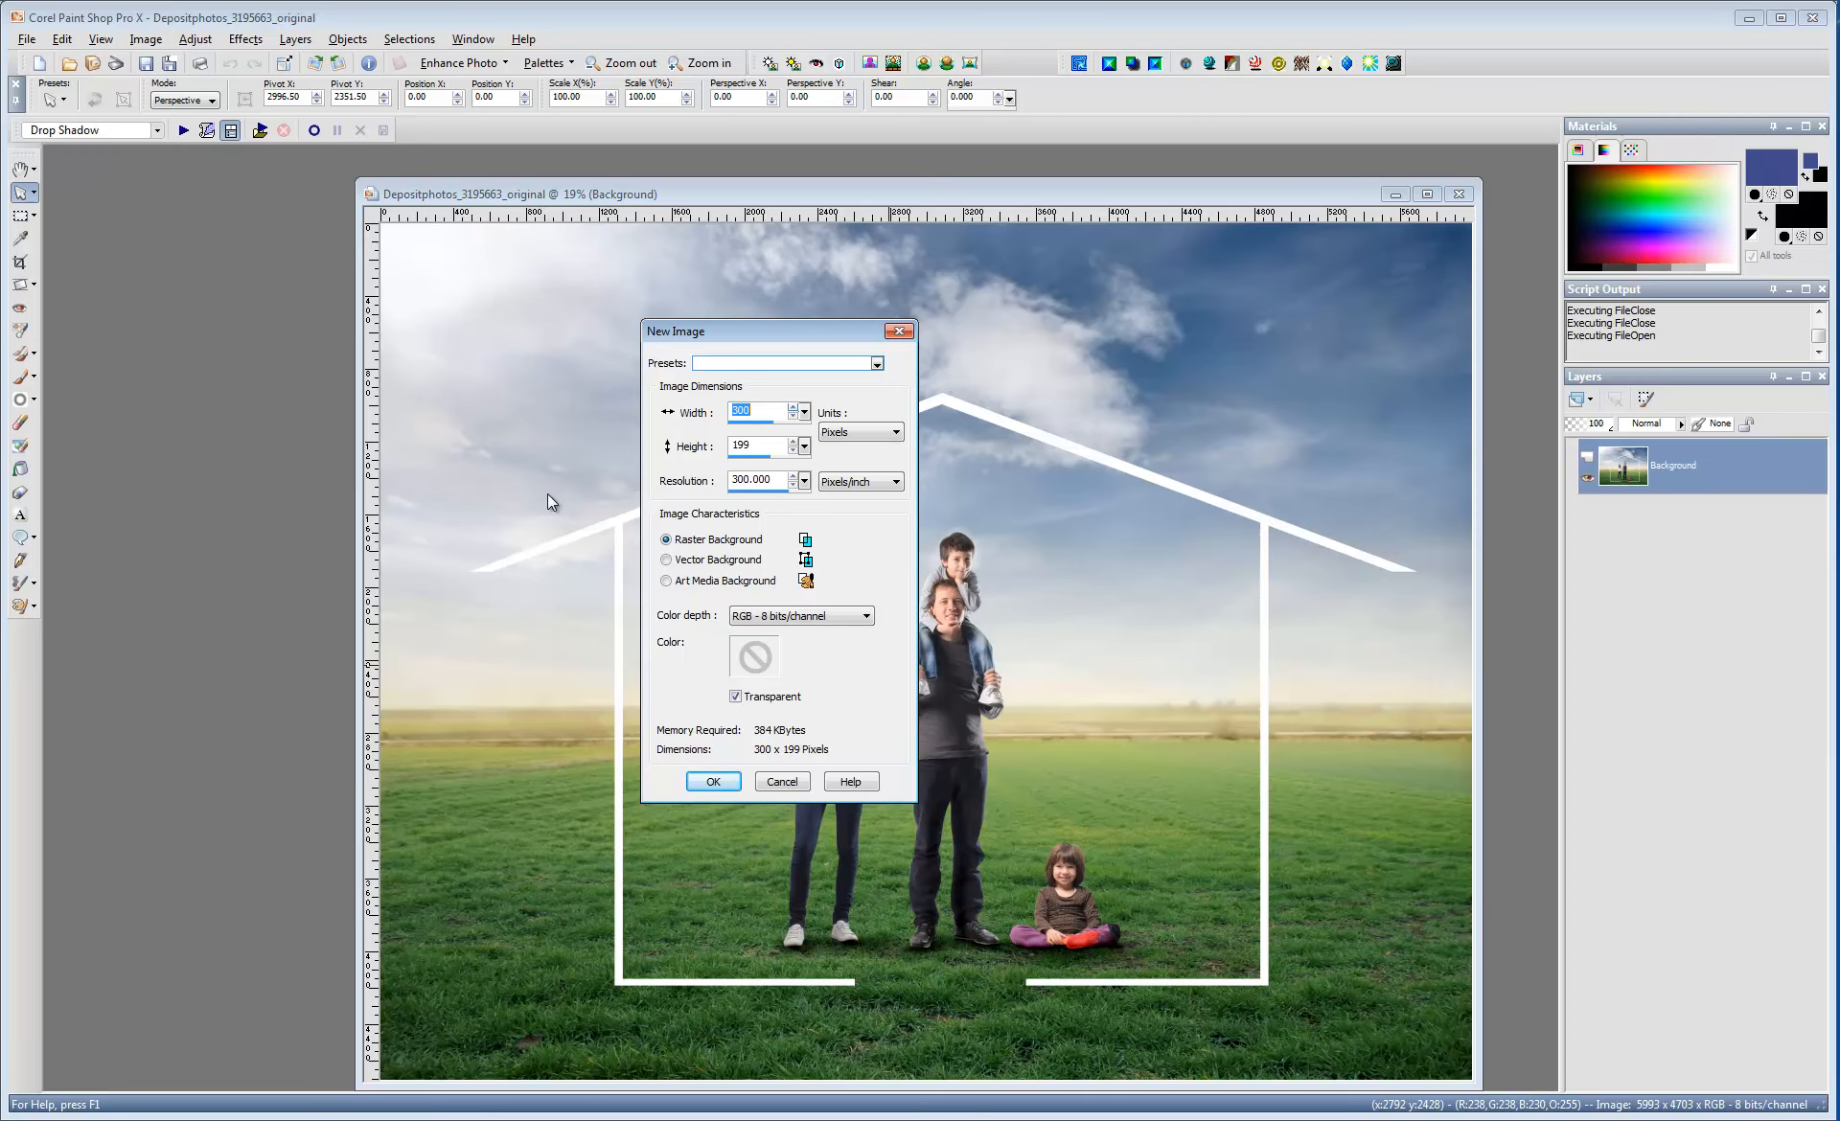
{"action": "type", "text": "500"}
{"action": "key", "text": "Tab"}
{"action": "type", "text": "300"}
{"action": "key", "text": "Return"}
- Resize the family photo to a width of 515 pixels
{"action": "left_click", "coordinate": [548, 492]}
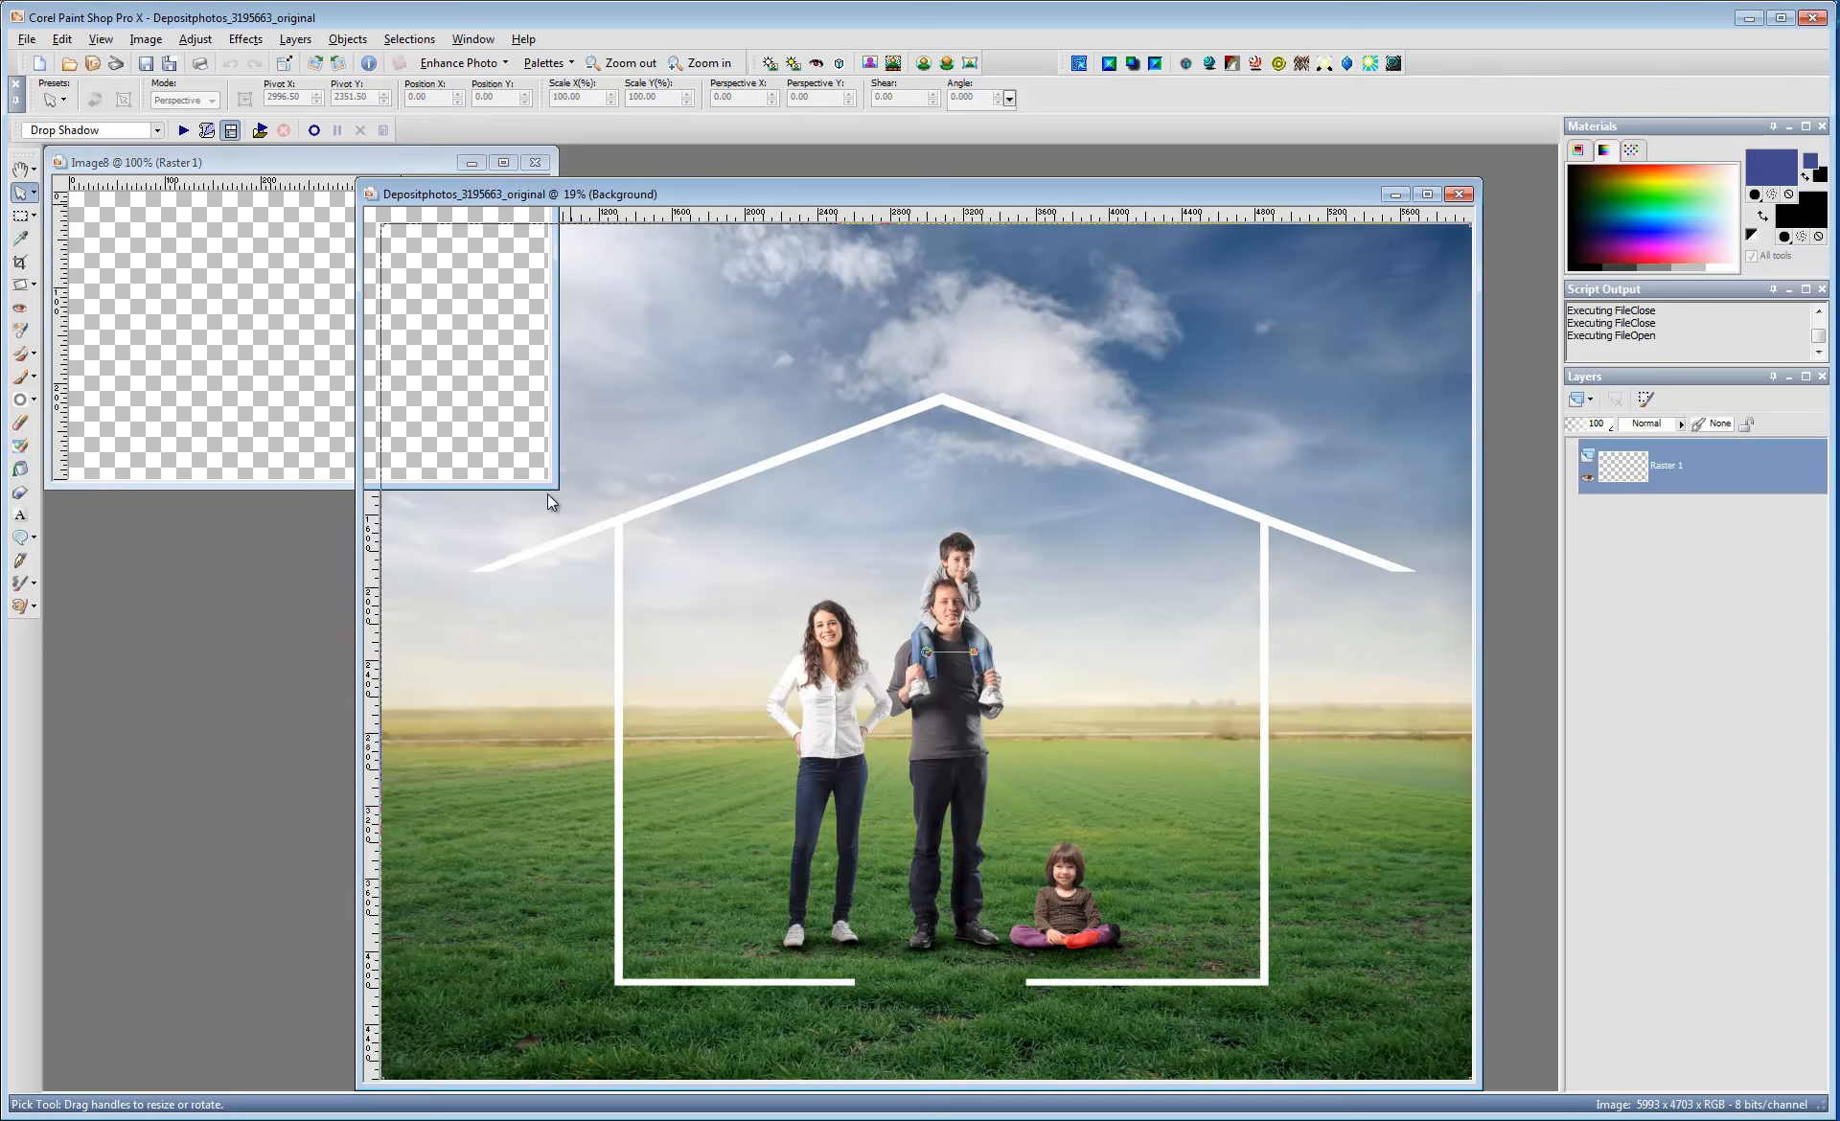
{"action": "key", "text": "shift+s"}
{"action": "type", "text": "515"}
{"action": "key", "text": "Return"}
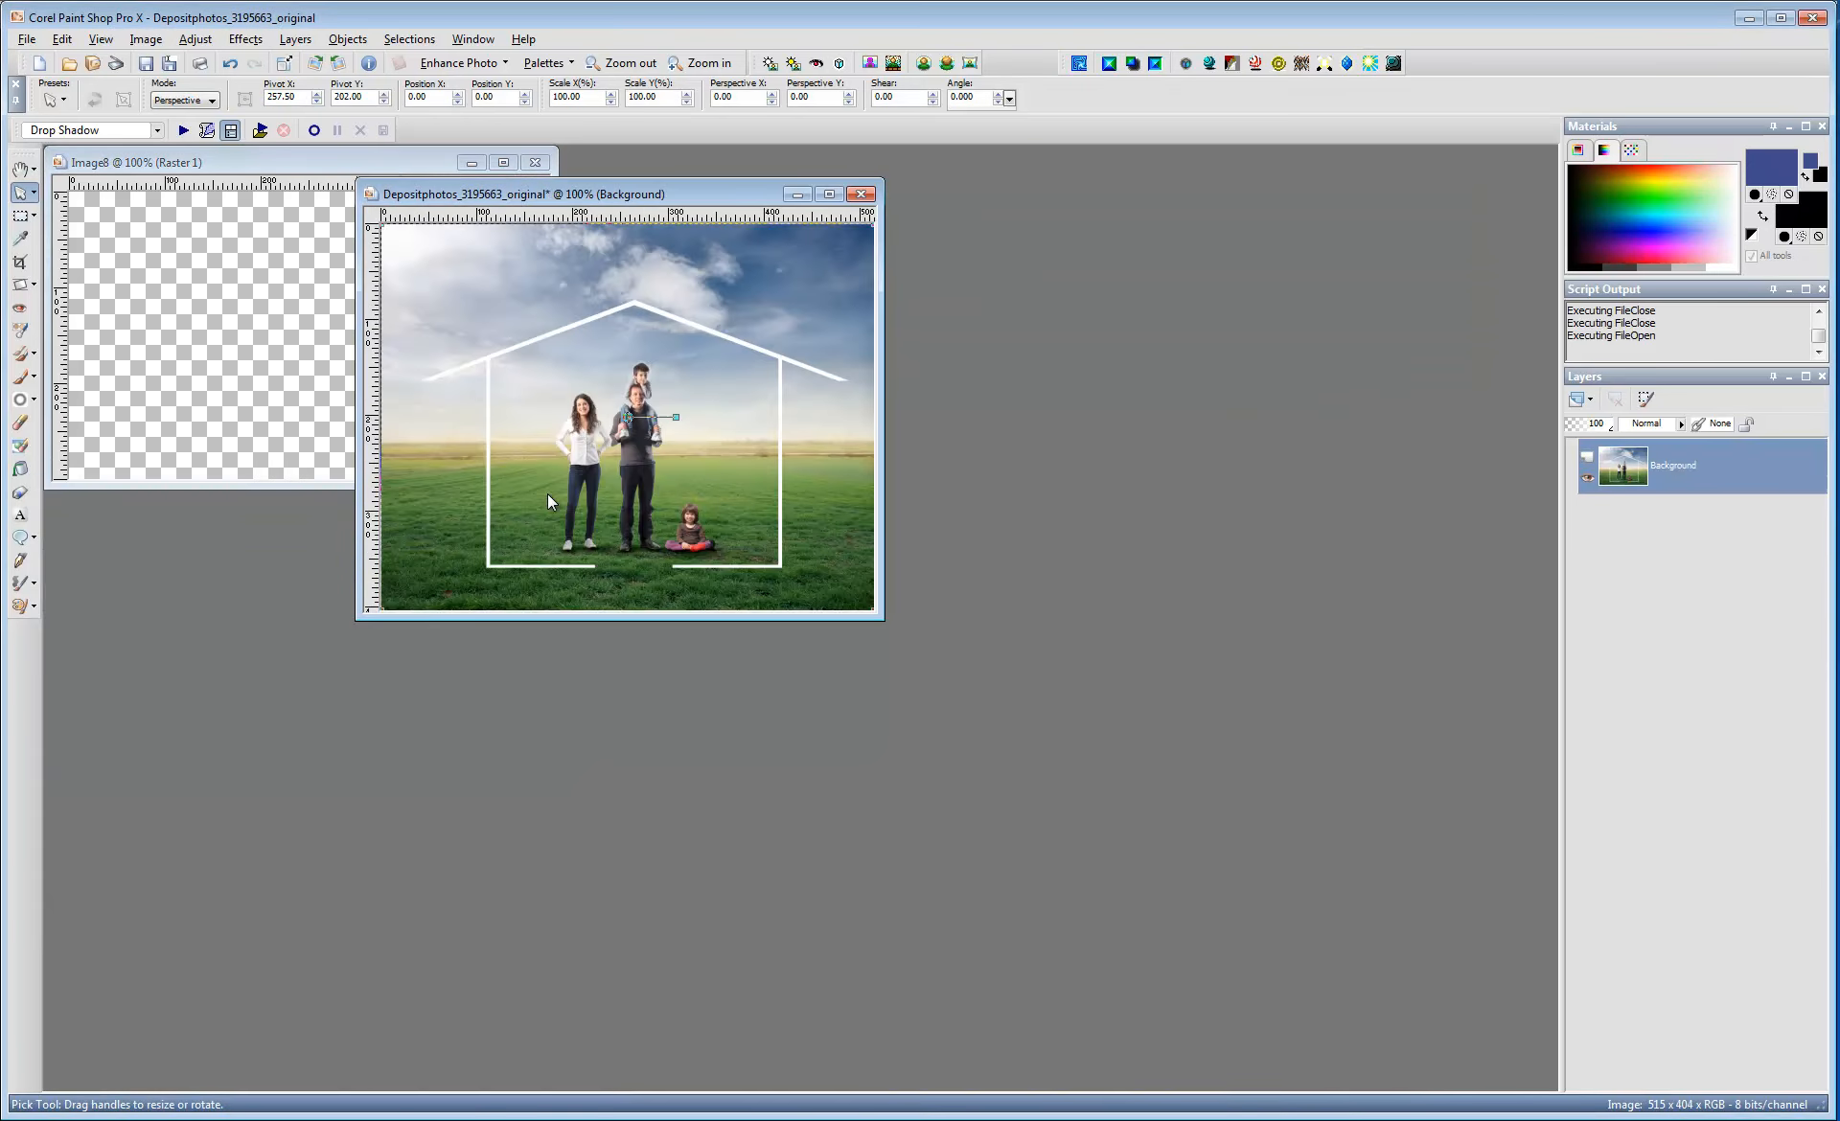
- Copy the resized family photo into the blank image as a new layer and shift it up to show the house outline's base
{"action": "key", "text": "ctrl+c"}
{"action": "key", "text": "ctrl+Tab"}
{"action": "key", "text": "ctrl+l"}
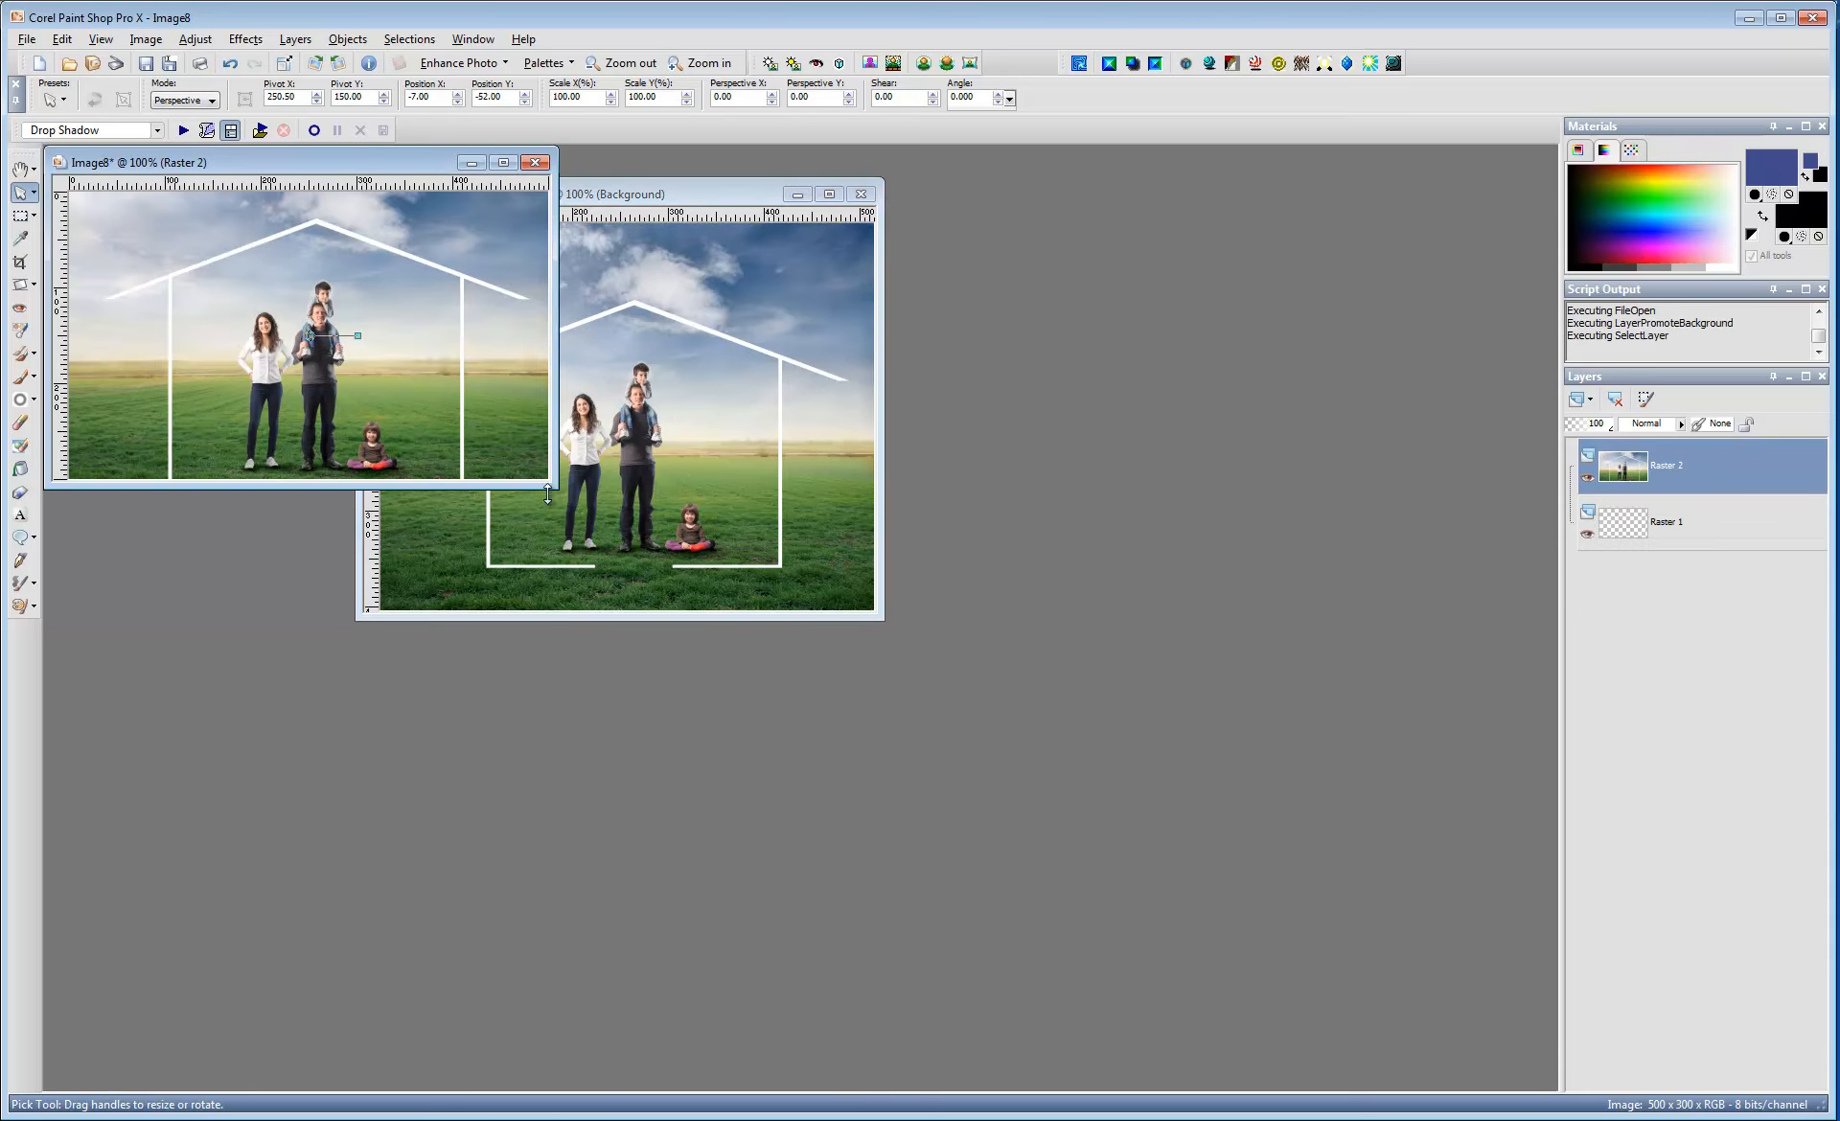
{"action": "left_click_drag", "start_coordinate": [343, 388], "coordinate": [340, 371]}
- Start saving the composed image under the file name USDA-Loan with PNG as the file type
{"action": "key", "text": "ctrl+s"}
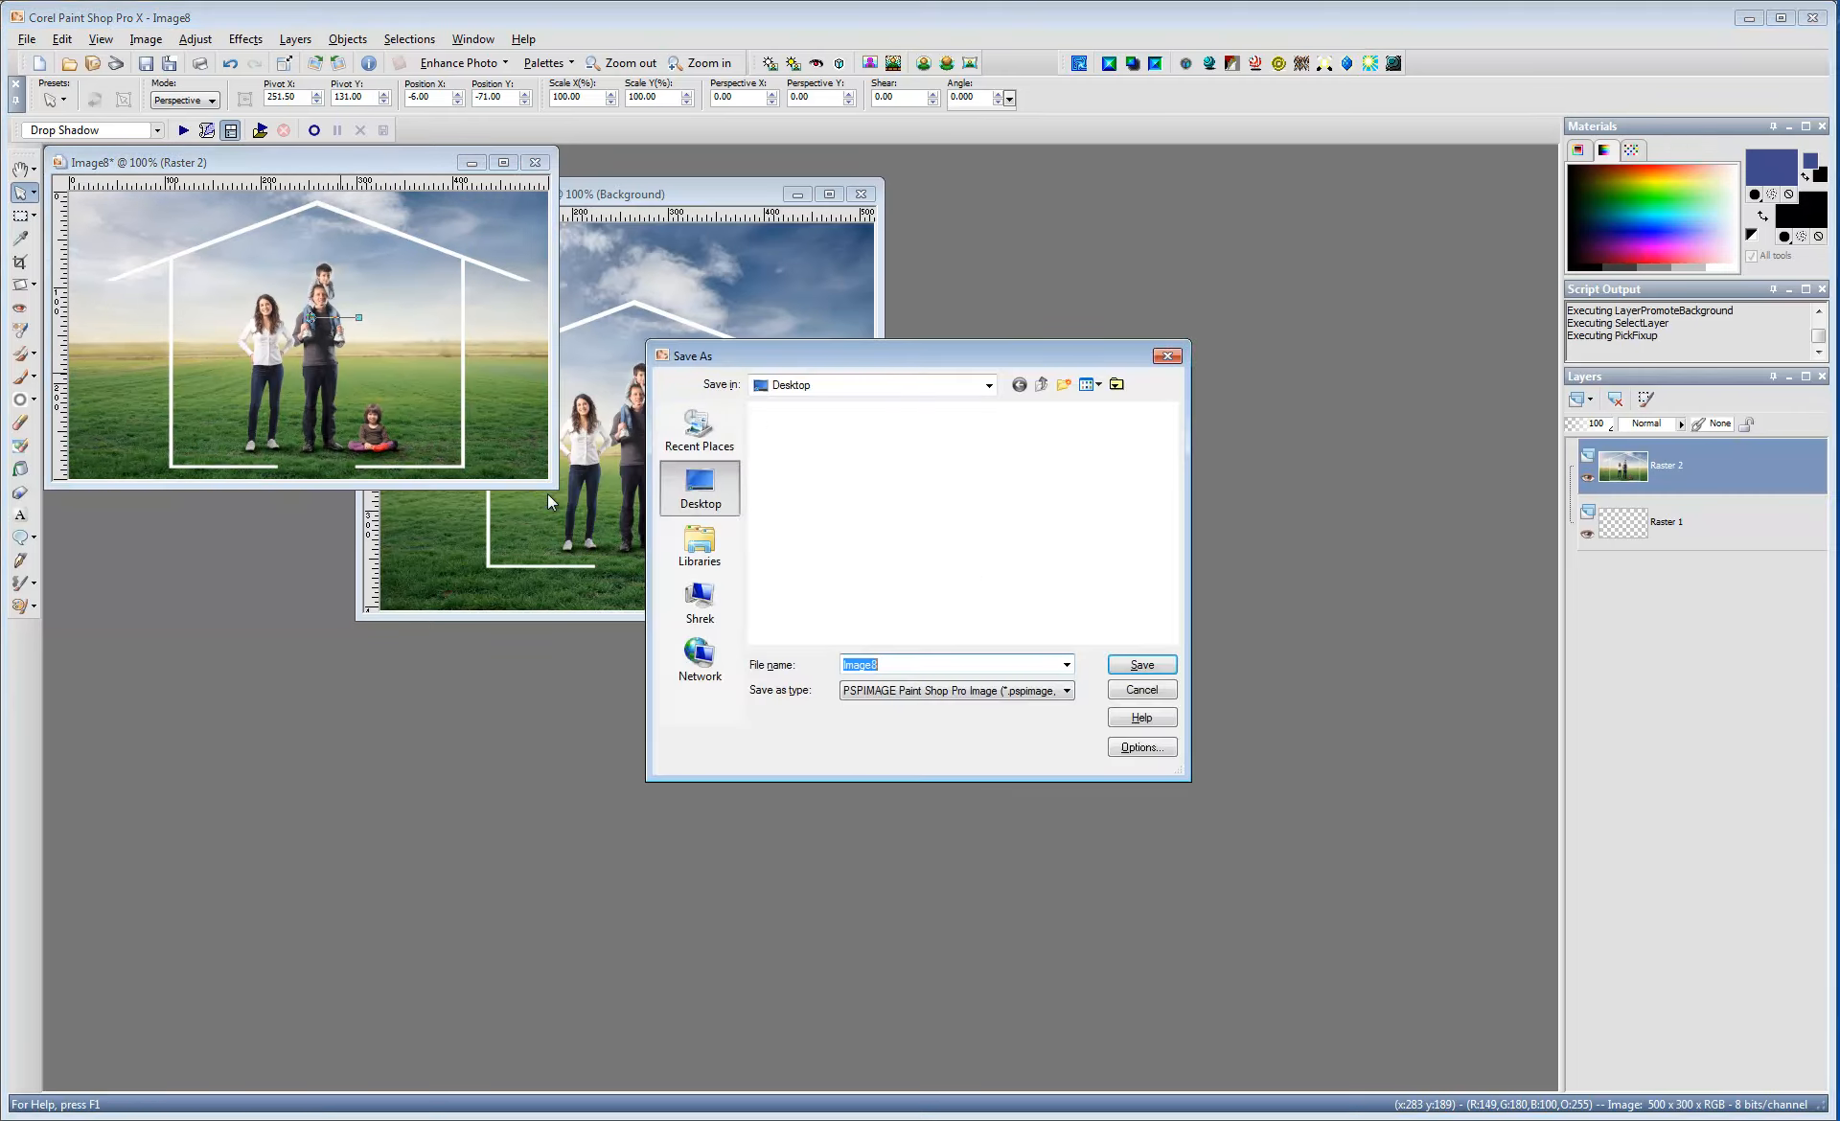
{"action": "type", "text": "USDA-Loan"}
{"action": "key", "text": "Tab"}
{"action": "key", "text": "p"}
{"action": "key", "text": "p"}
{"action": "key", "text": "p"}
{"action": "key", "text": "p"}
{"action": "key", "text": "p"}
{"action": "key", "text": "p"}
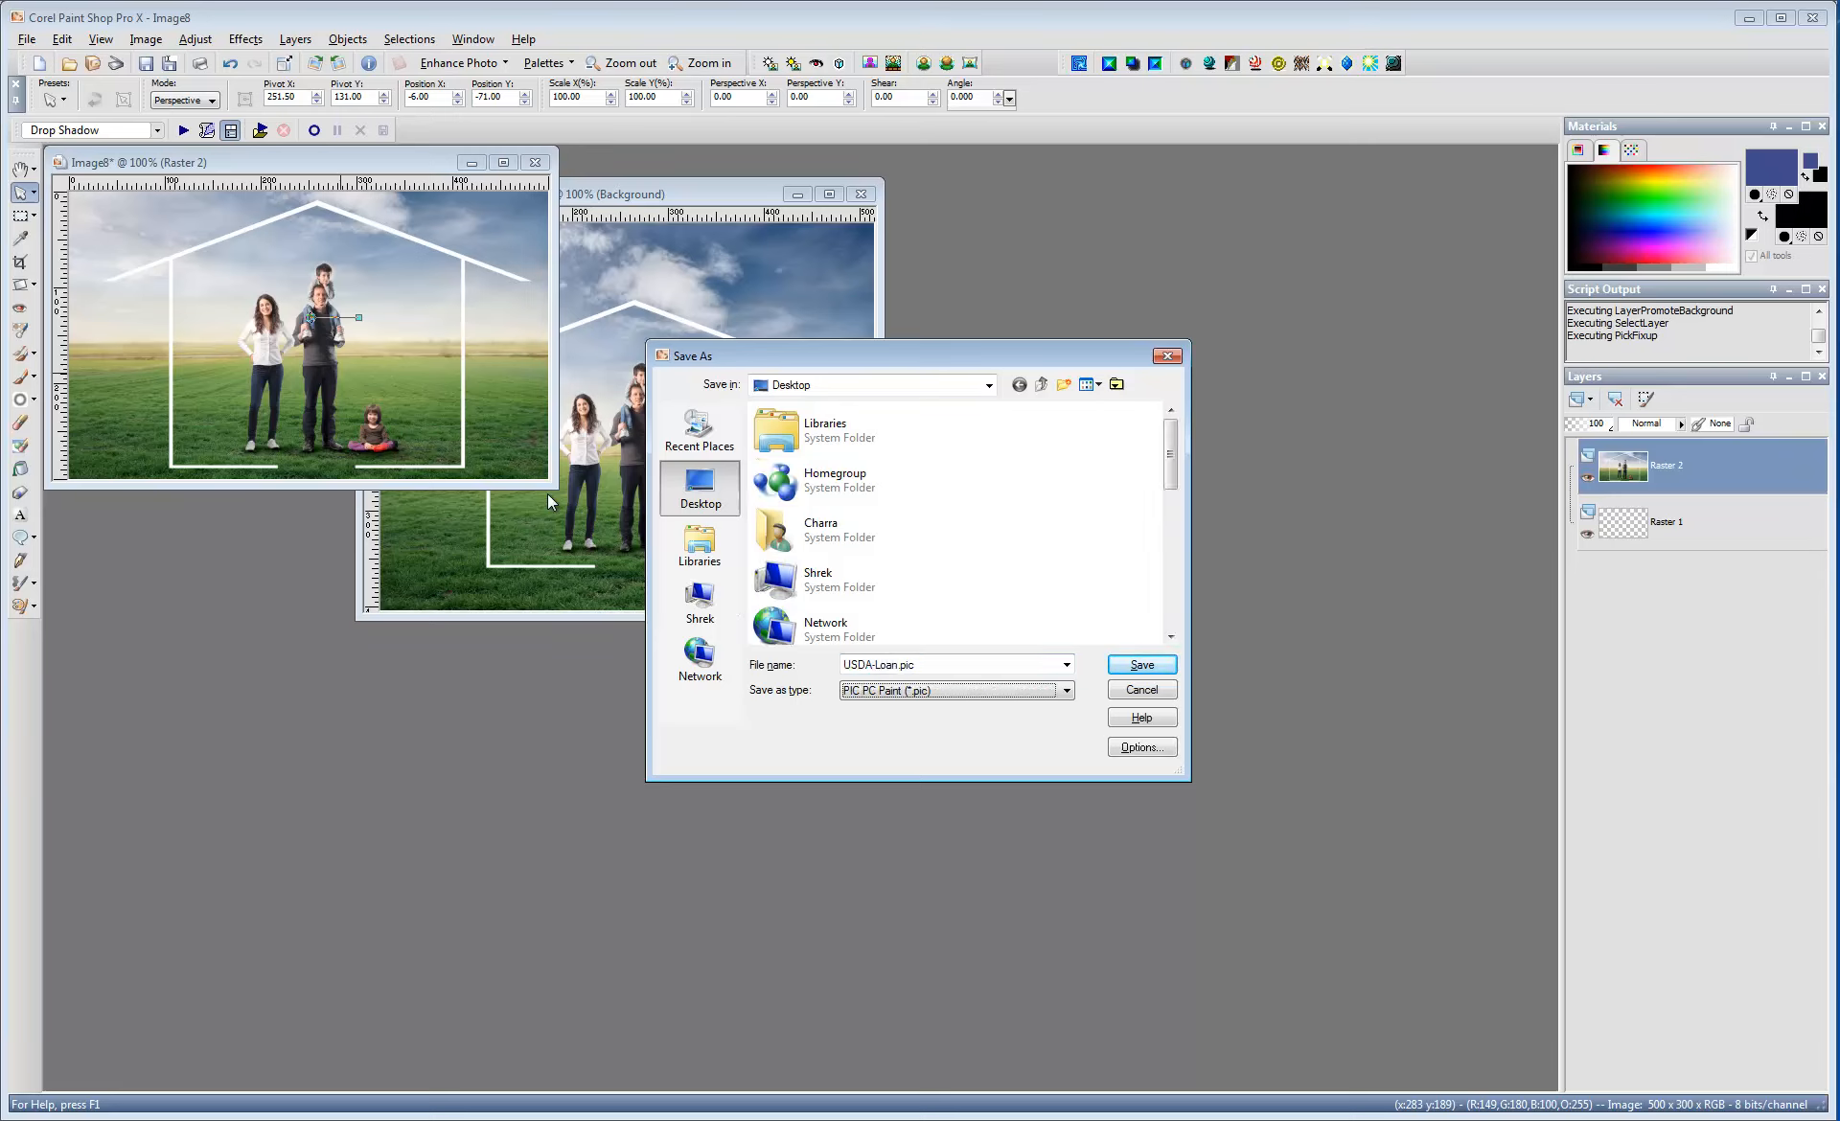
- Browse to the Clients folder inside Documents as the save location for the PNG image
{"action": "key", "text": "shift+Tab"}
{"action": "key", "text": "shift+Tab"}
{"action": "key", "text": "Down"}
{"action": "key", "text": "Return"}
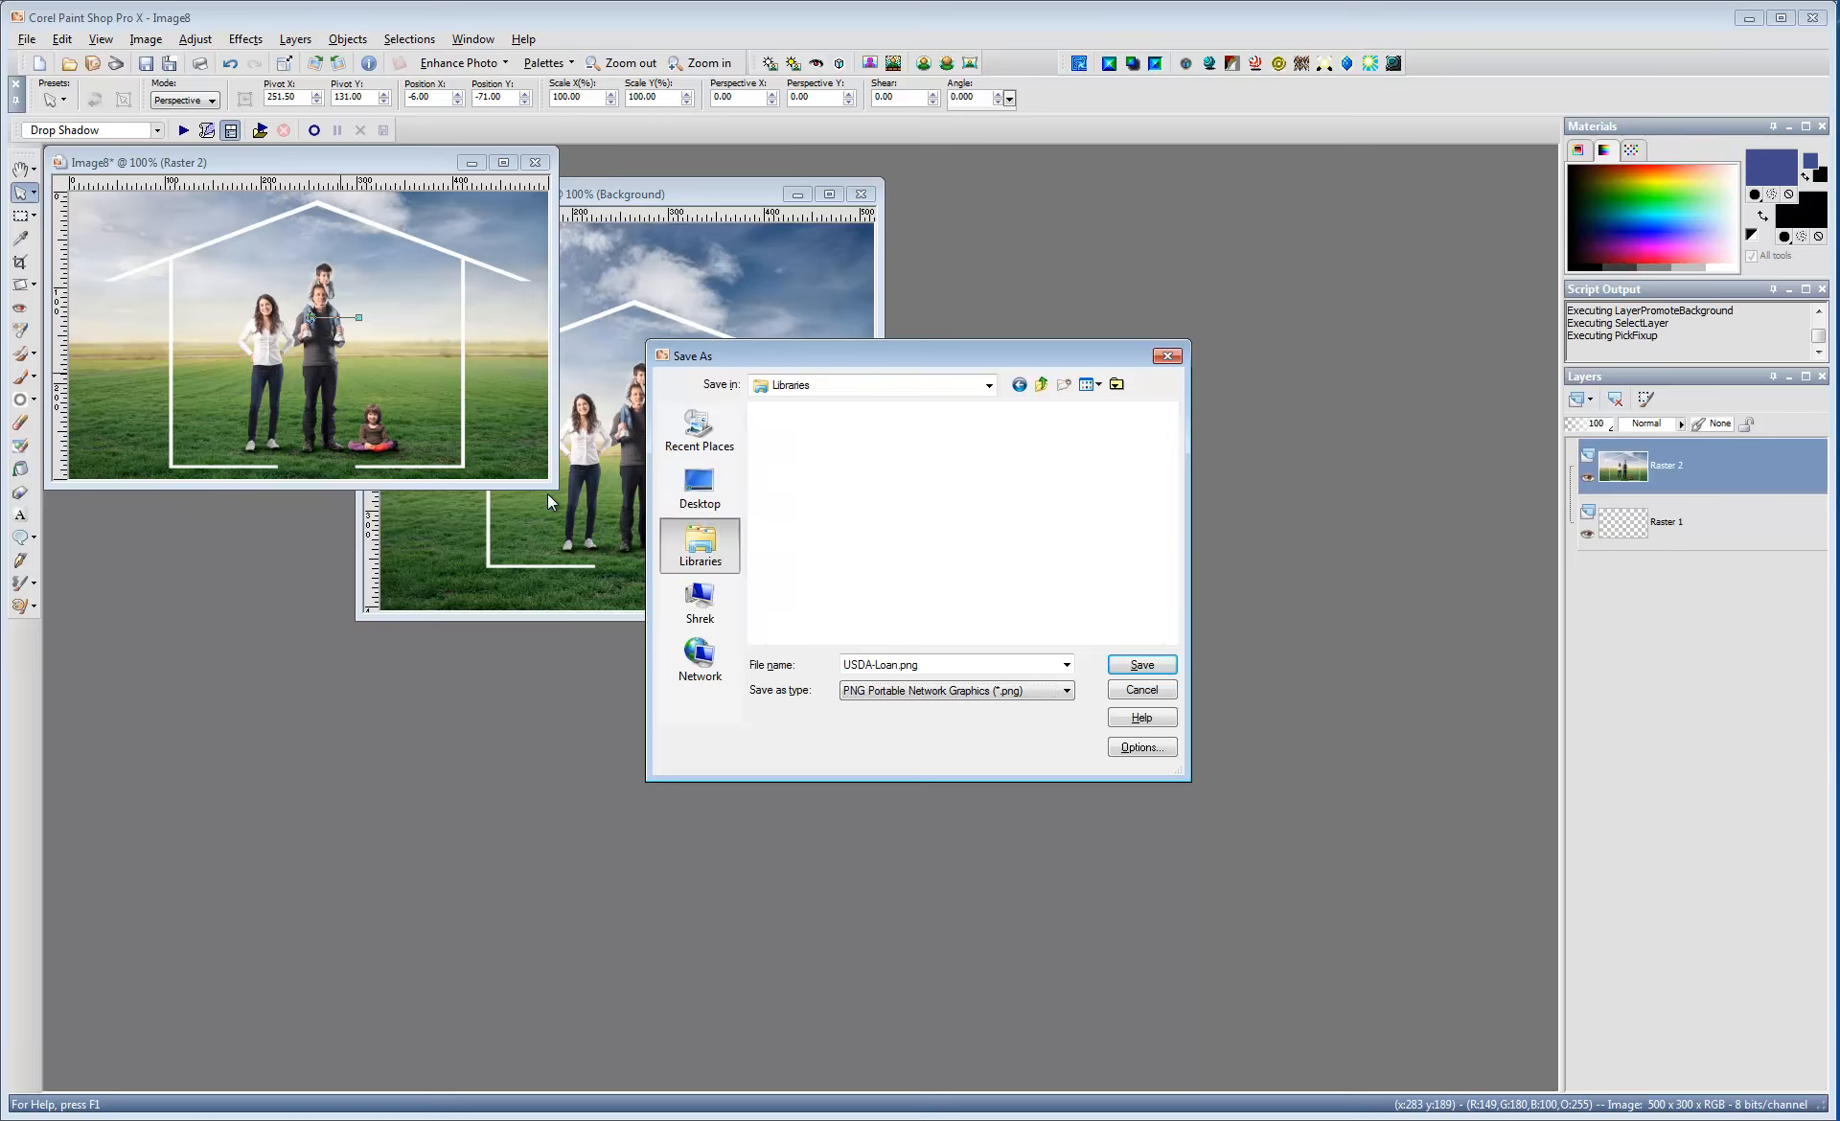
{"action": "key", "text": "Down"}
{"action": "key", "text": "Return"}
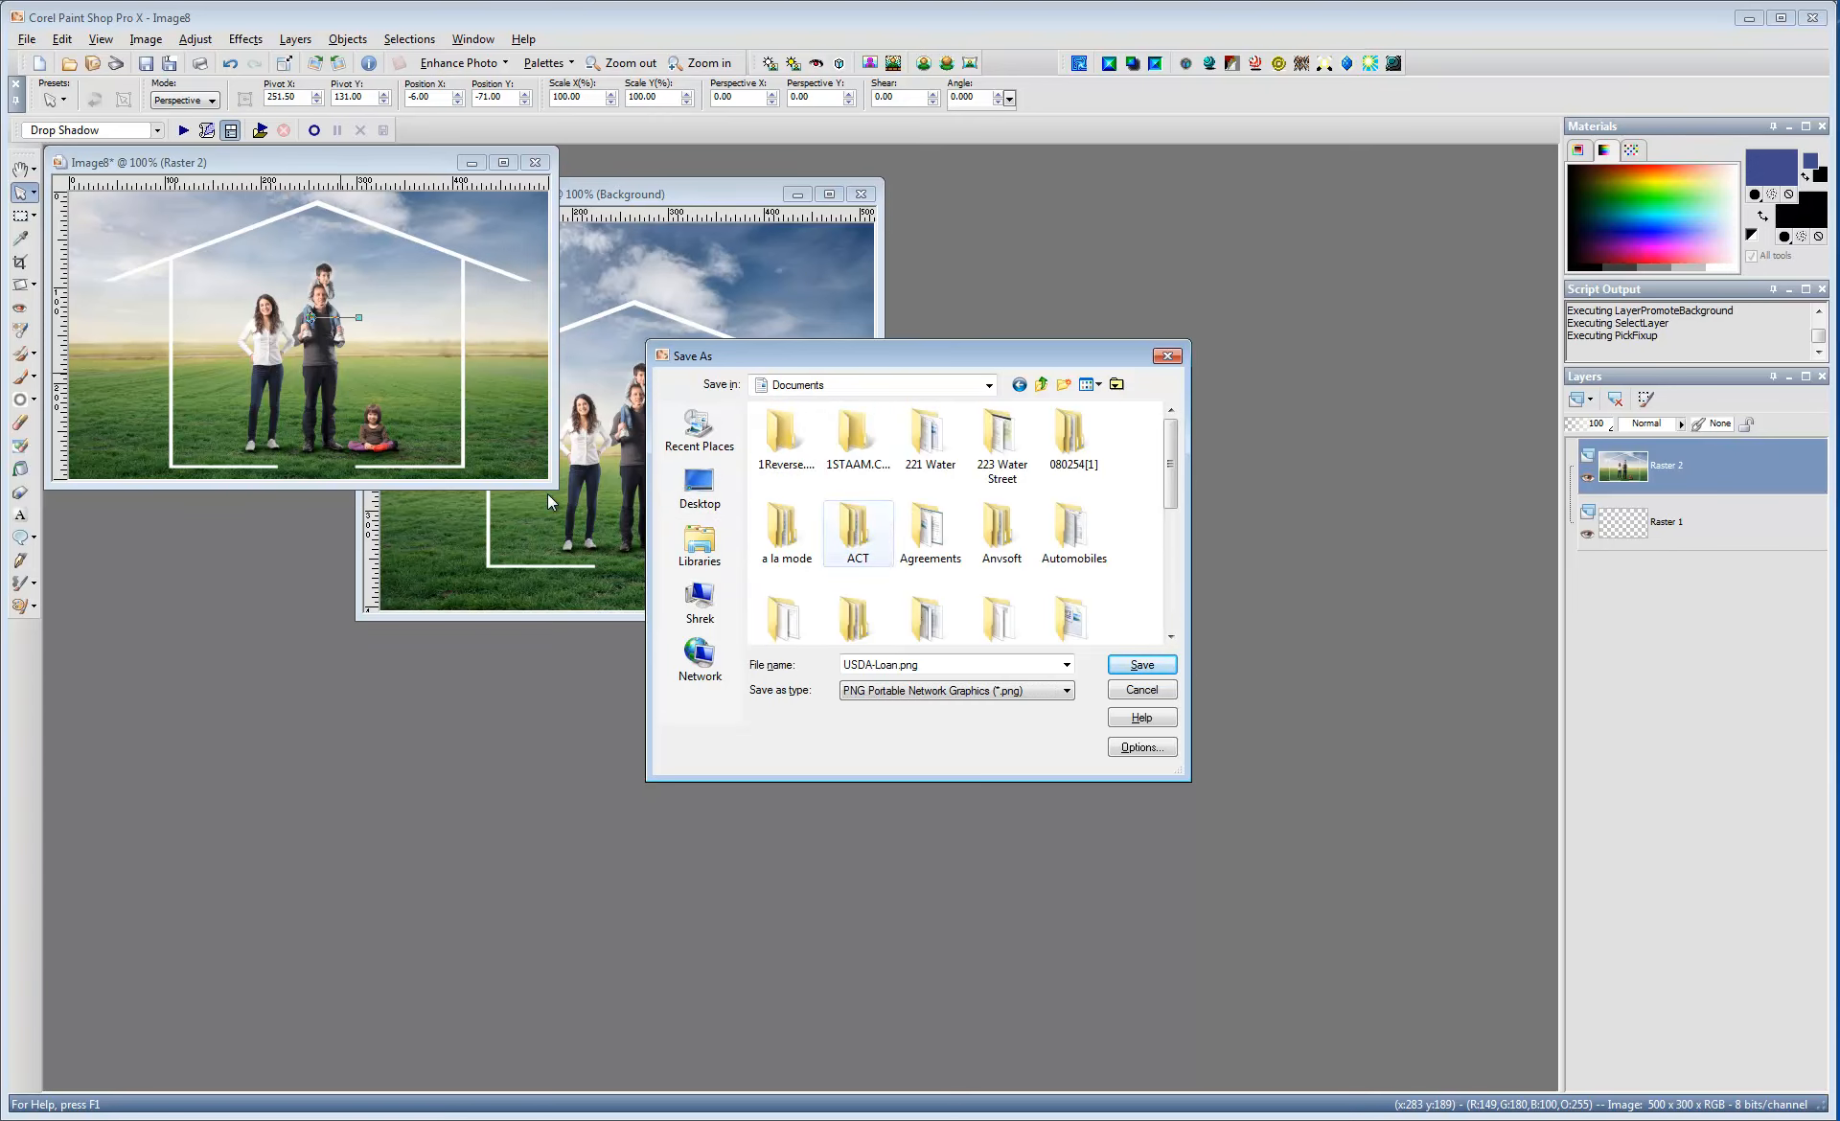
{"action": "scroll", "coordinate": [549, 492], "scroll_direction": "down", "scroll_amount": 4}
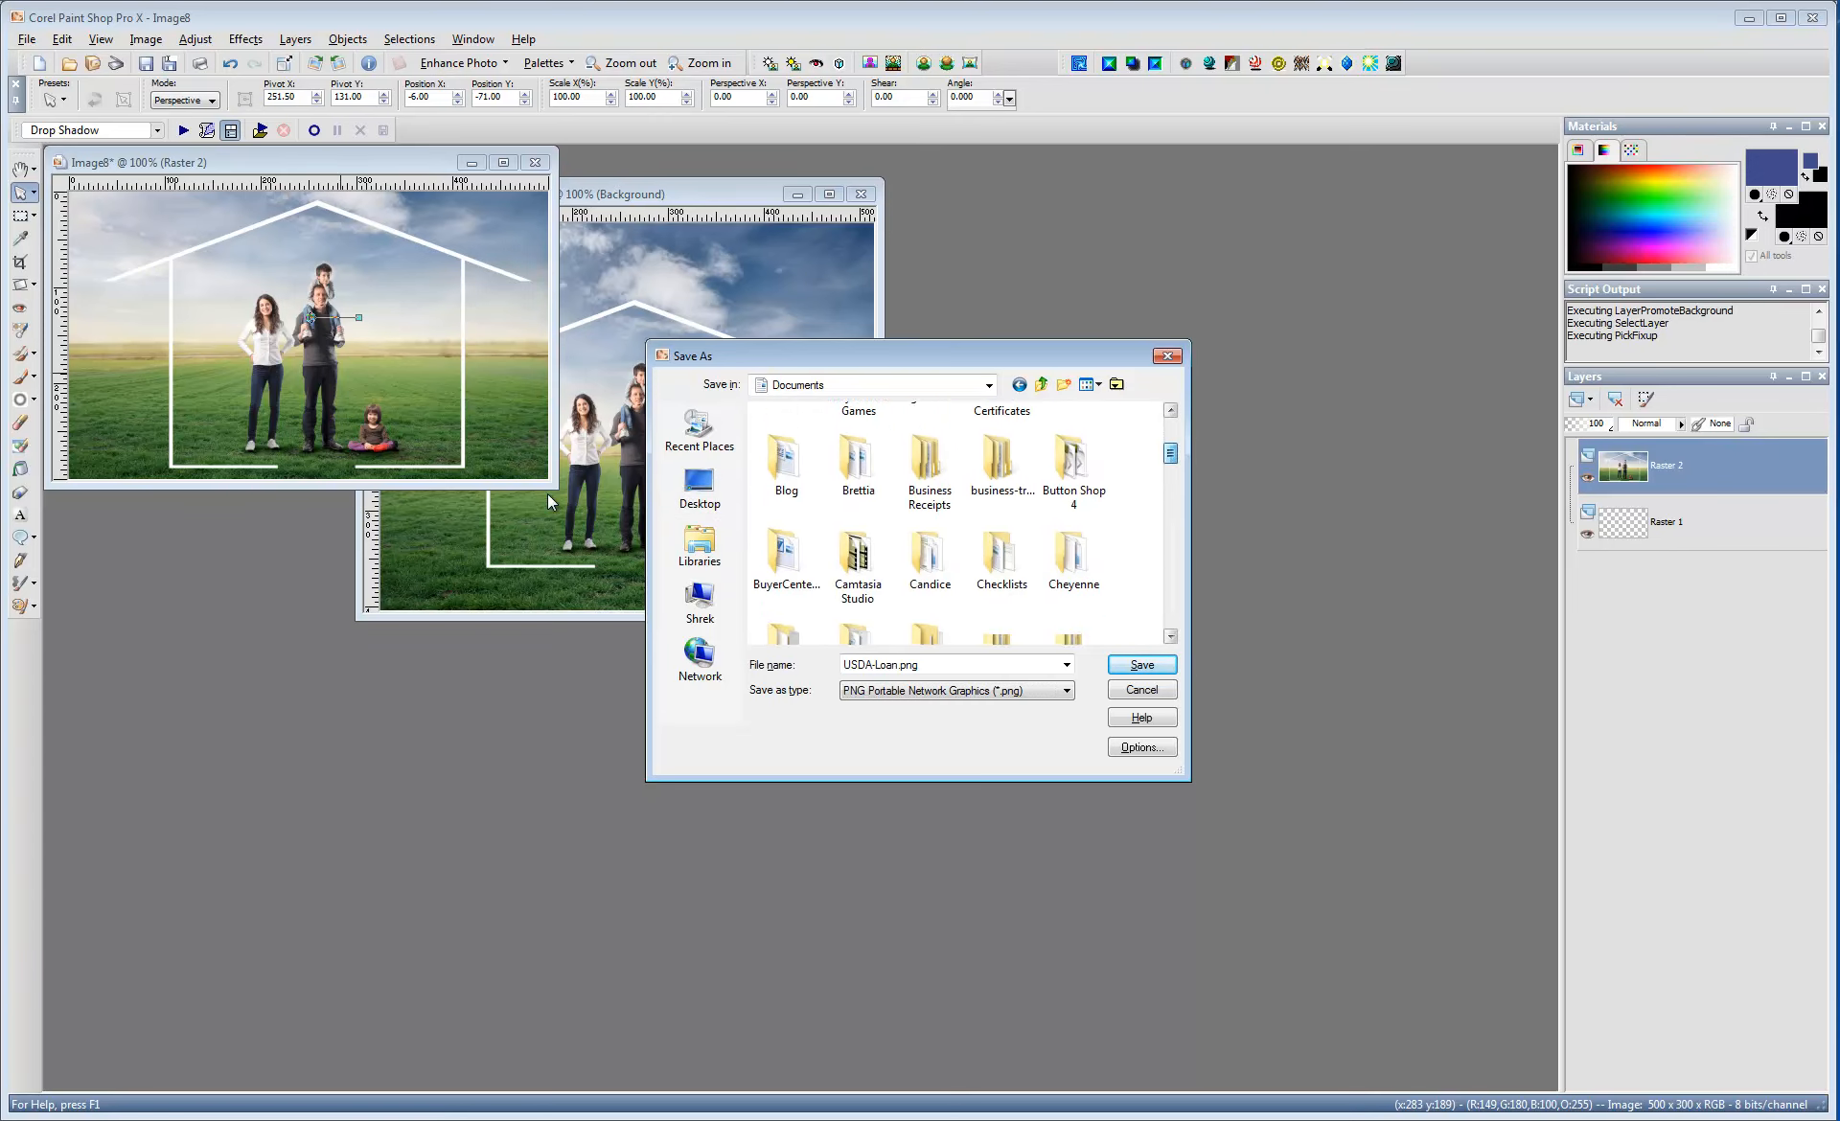
{"action": "key", "text": "Left"}
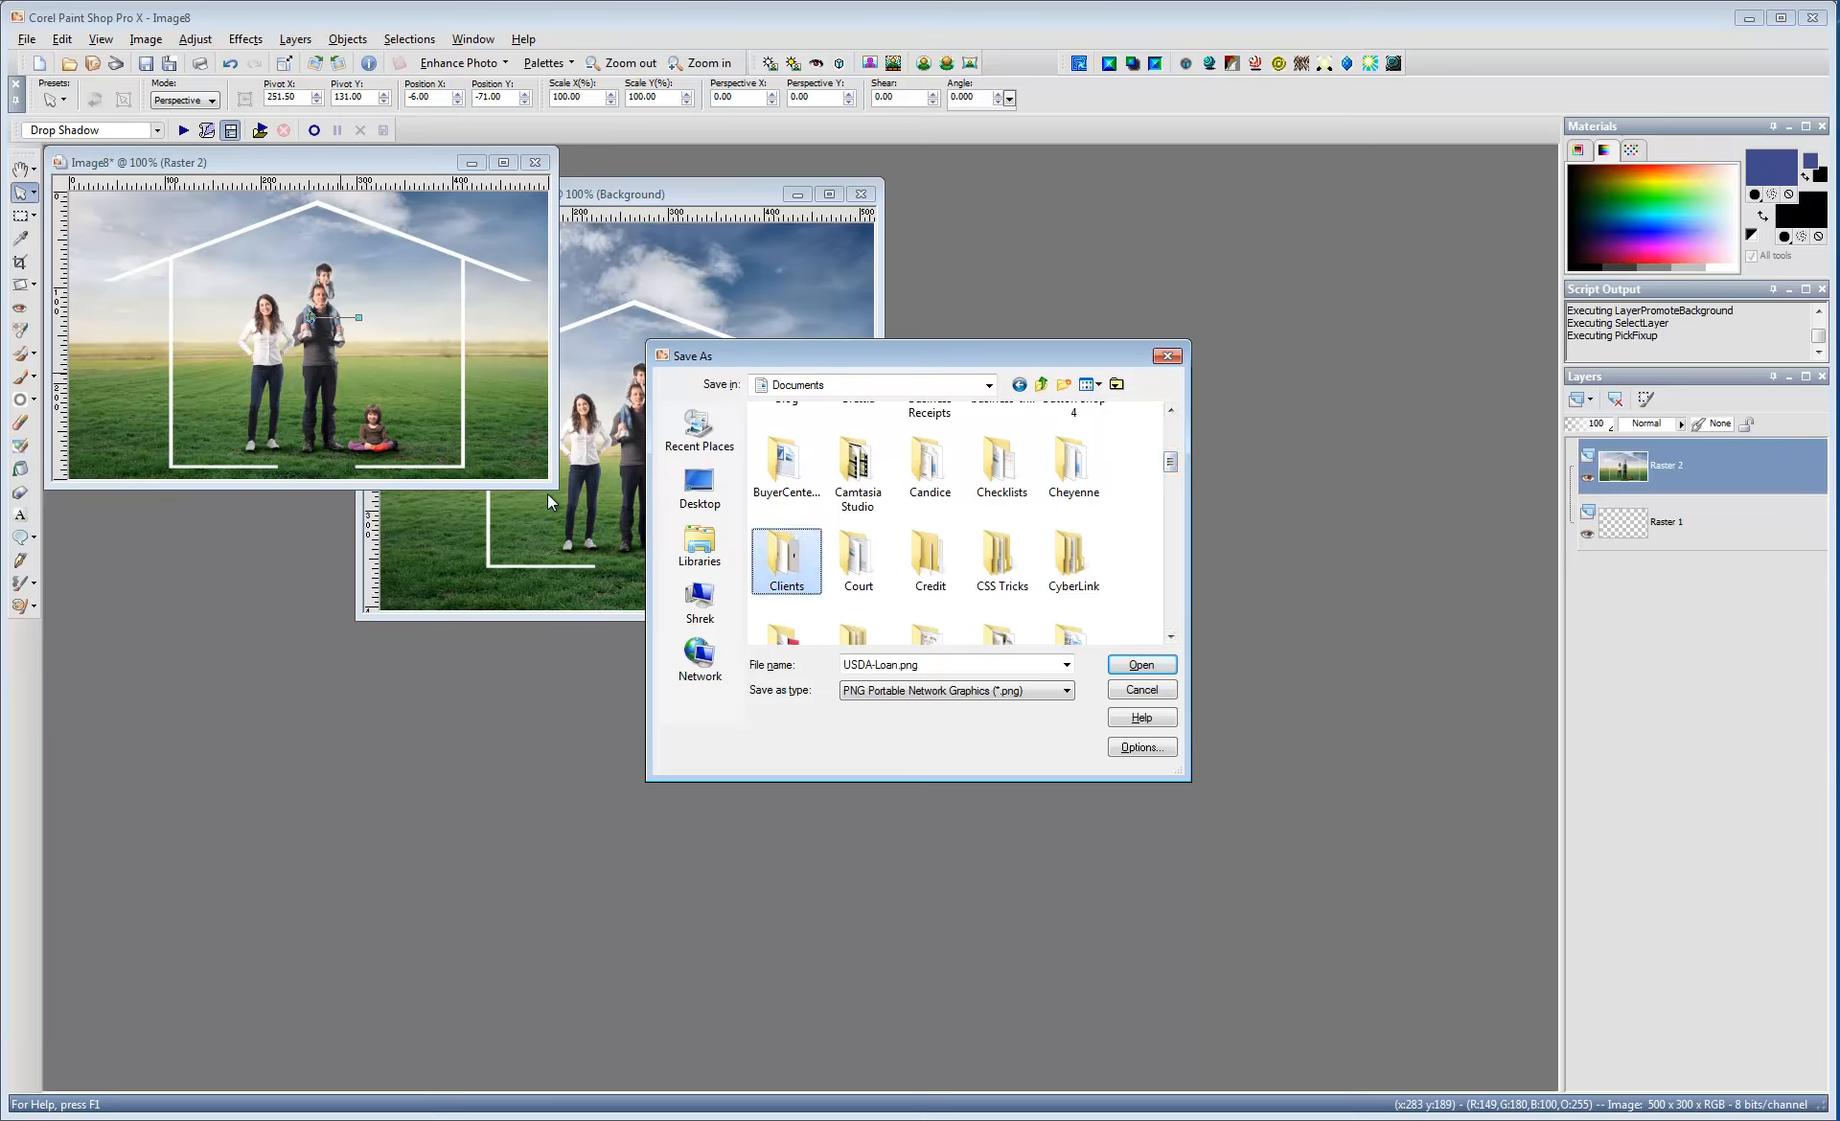
{"action": "key", "text": "Return"}
- Open the client's own folder and save the image there as USDA-Loan.png
{"action": "scroll", "coordinate": [549, 492], "scroll_direction": "down", "scroll_amount": 10}
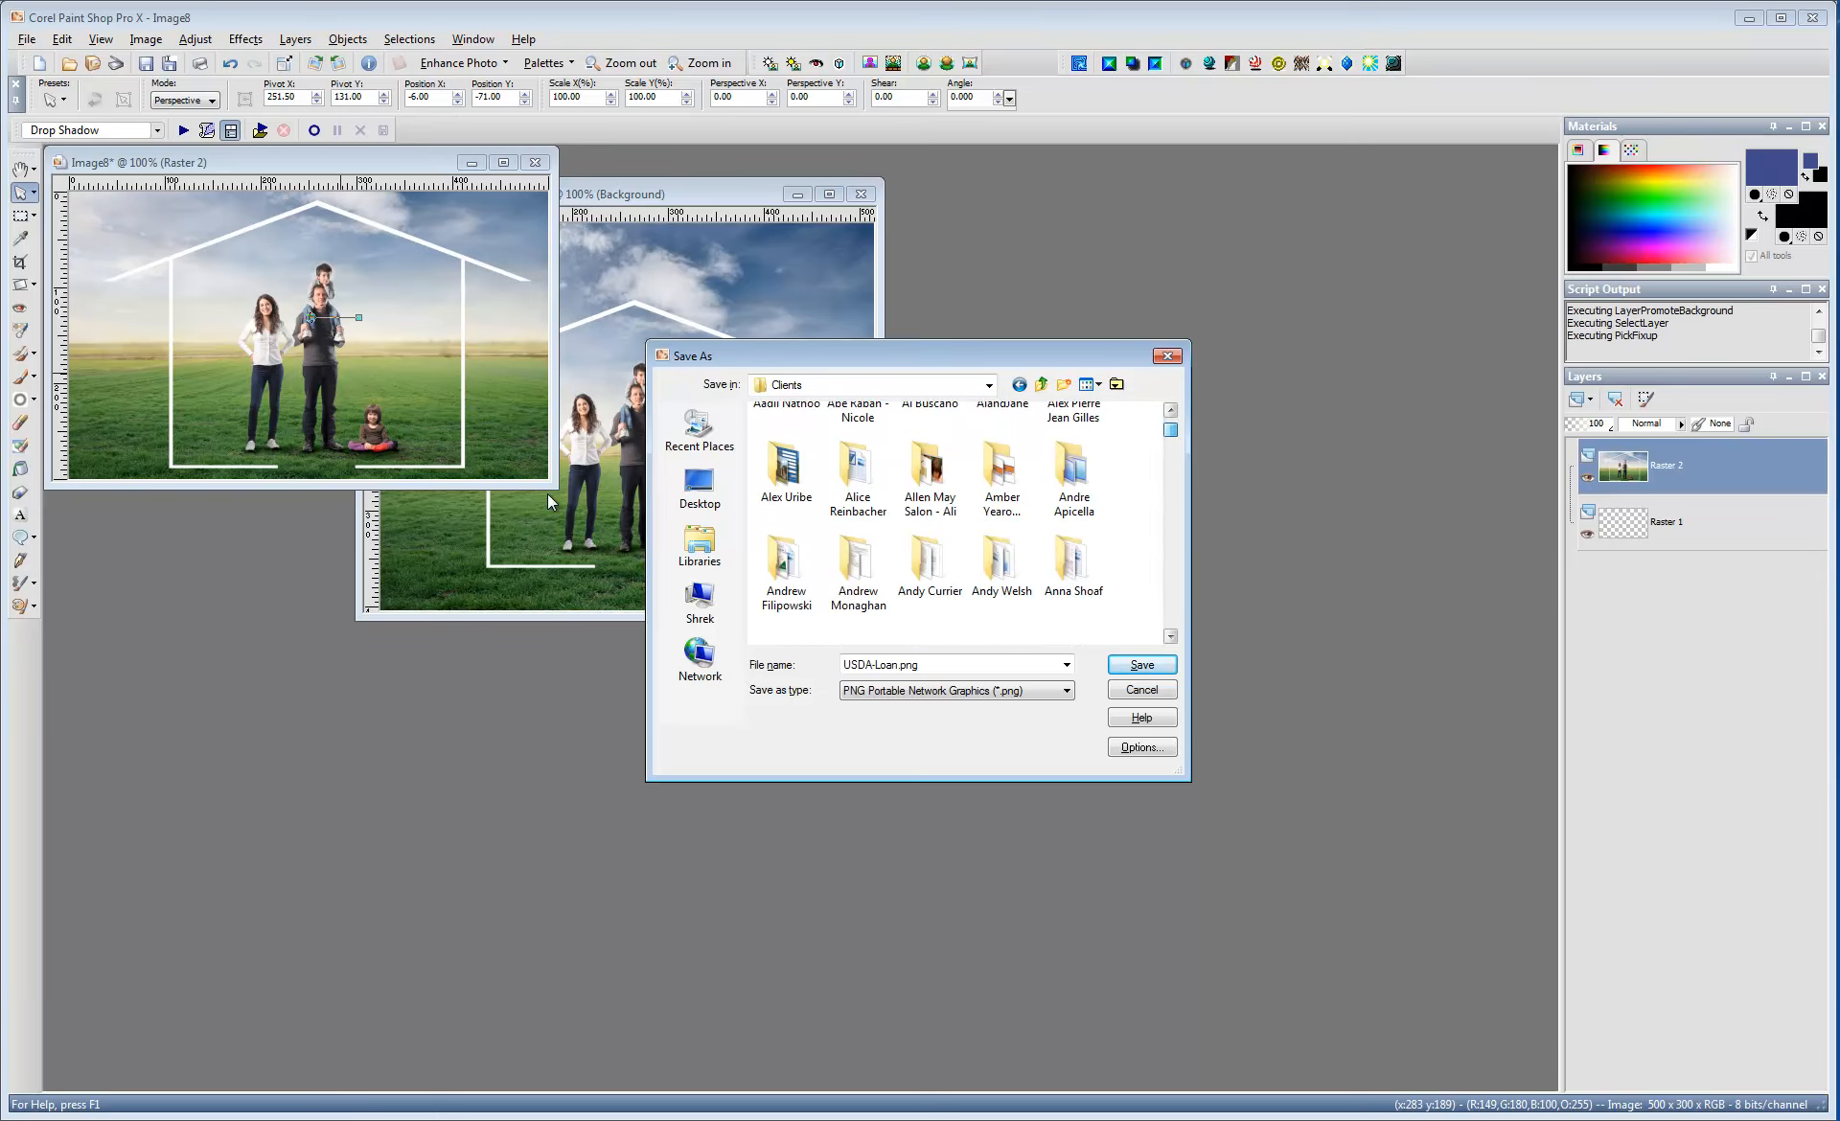
{"action": "scroll", "coordinate": [549, 492], "scroll_direction": "down", "scroll_amount": 5}
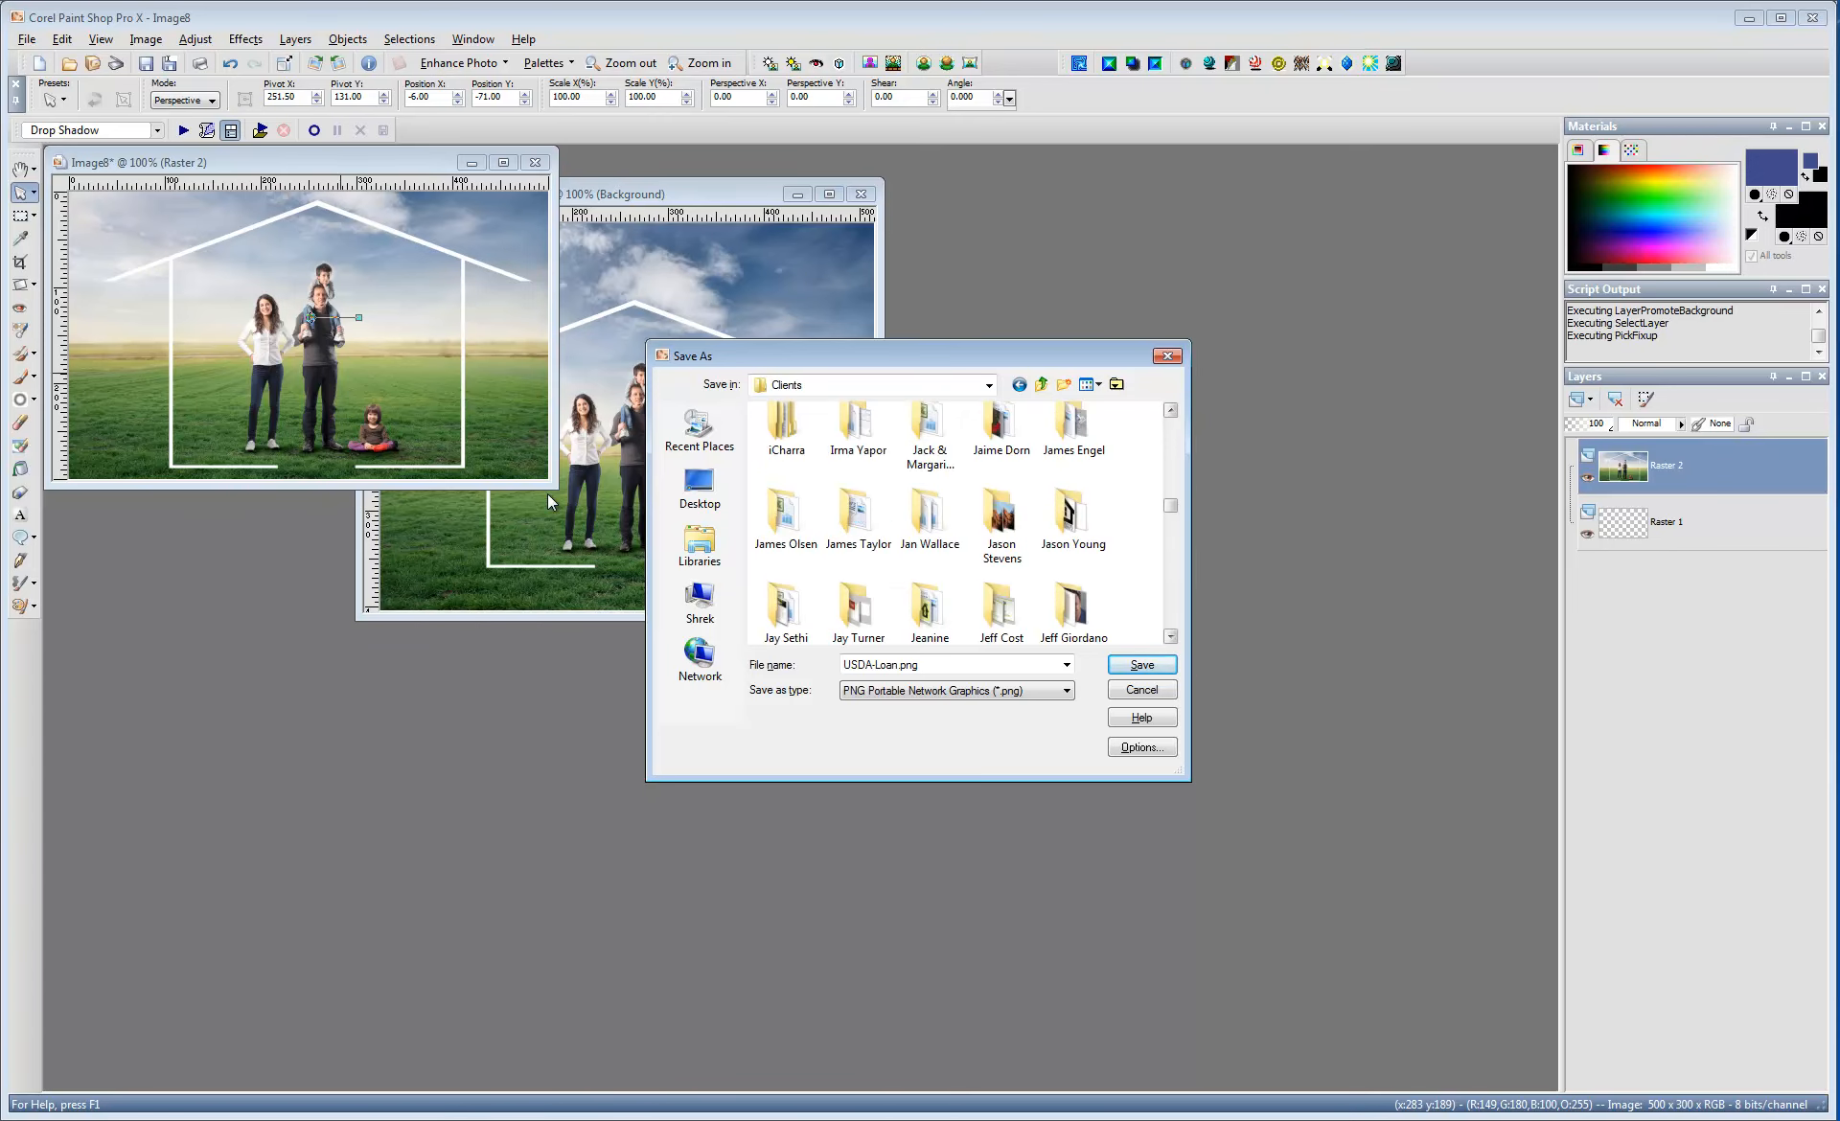
{"action": "scroll", "coordinate": [548, 493], "scroll_direction": "down", "scroll_amount": 2}
{"action": "scroll", "coordinate": [548, 493], "scroll_direction": "down", "scroll_amount": 2}
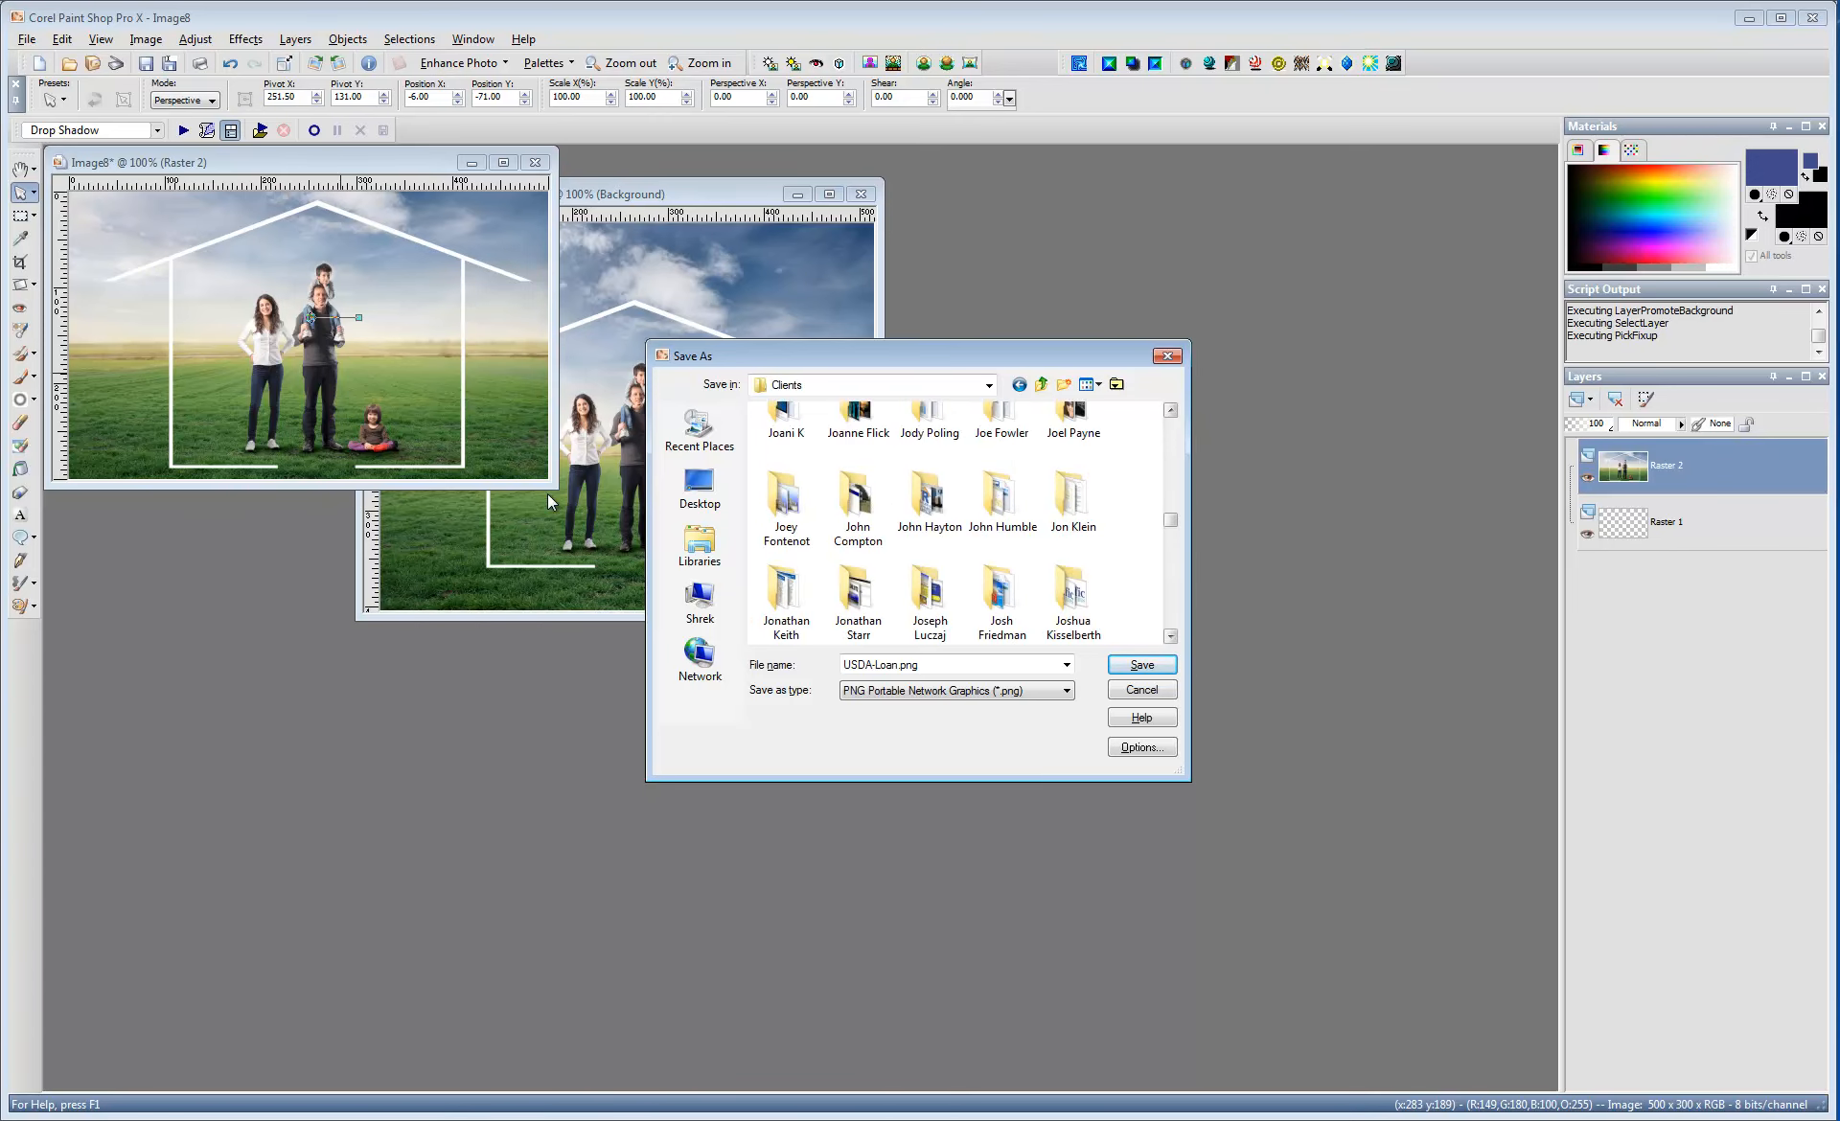
{"action": "double_click", "coordinate": [1001, 423]}
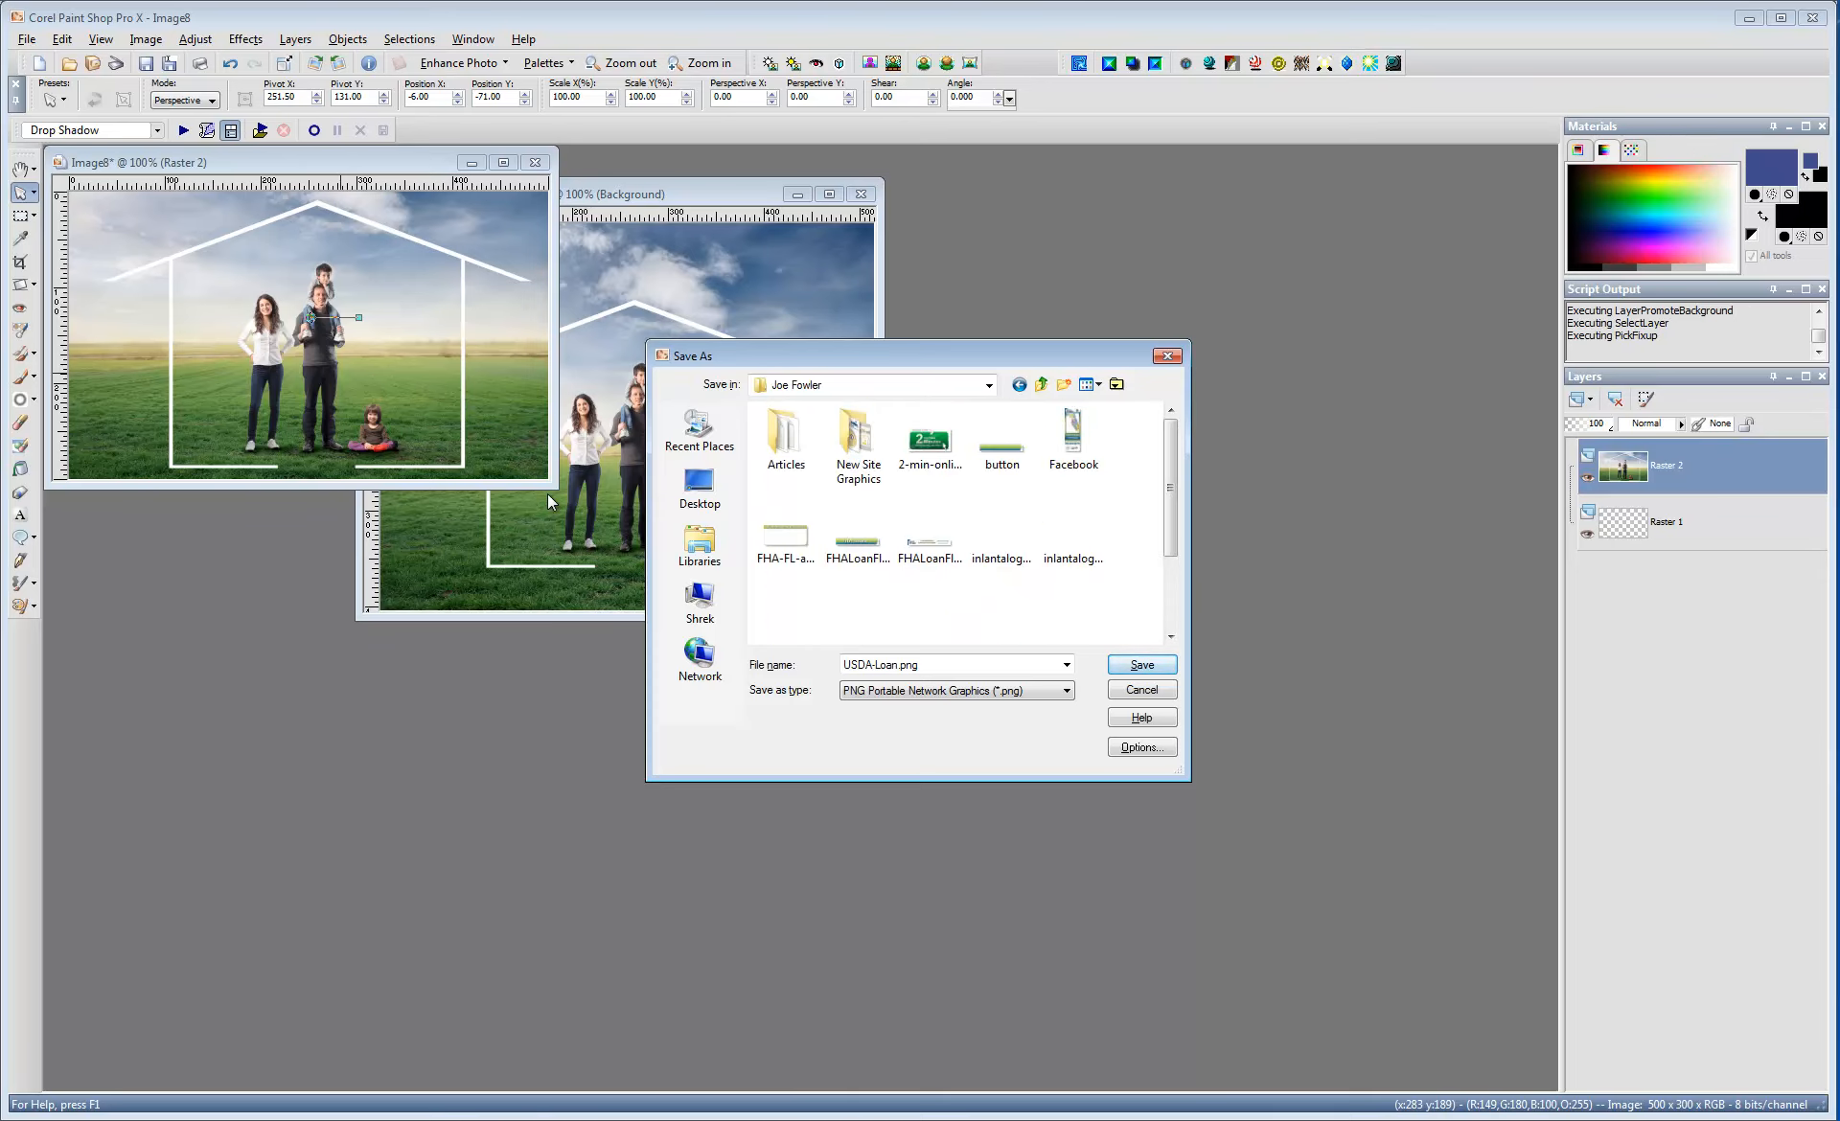
{"action": "key", "text": "Return"}
{"action": "key", "text": "Return"}
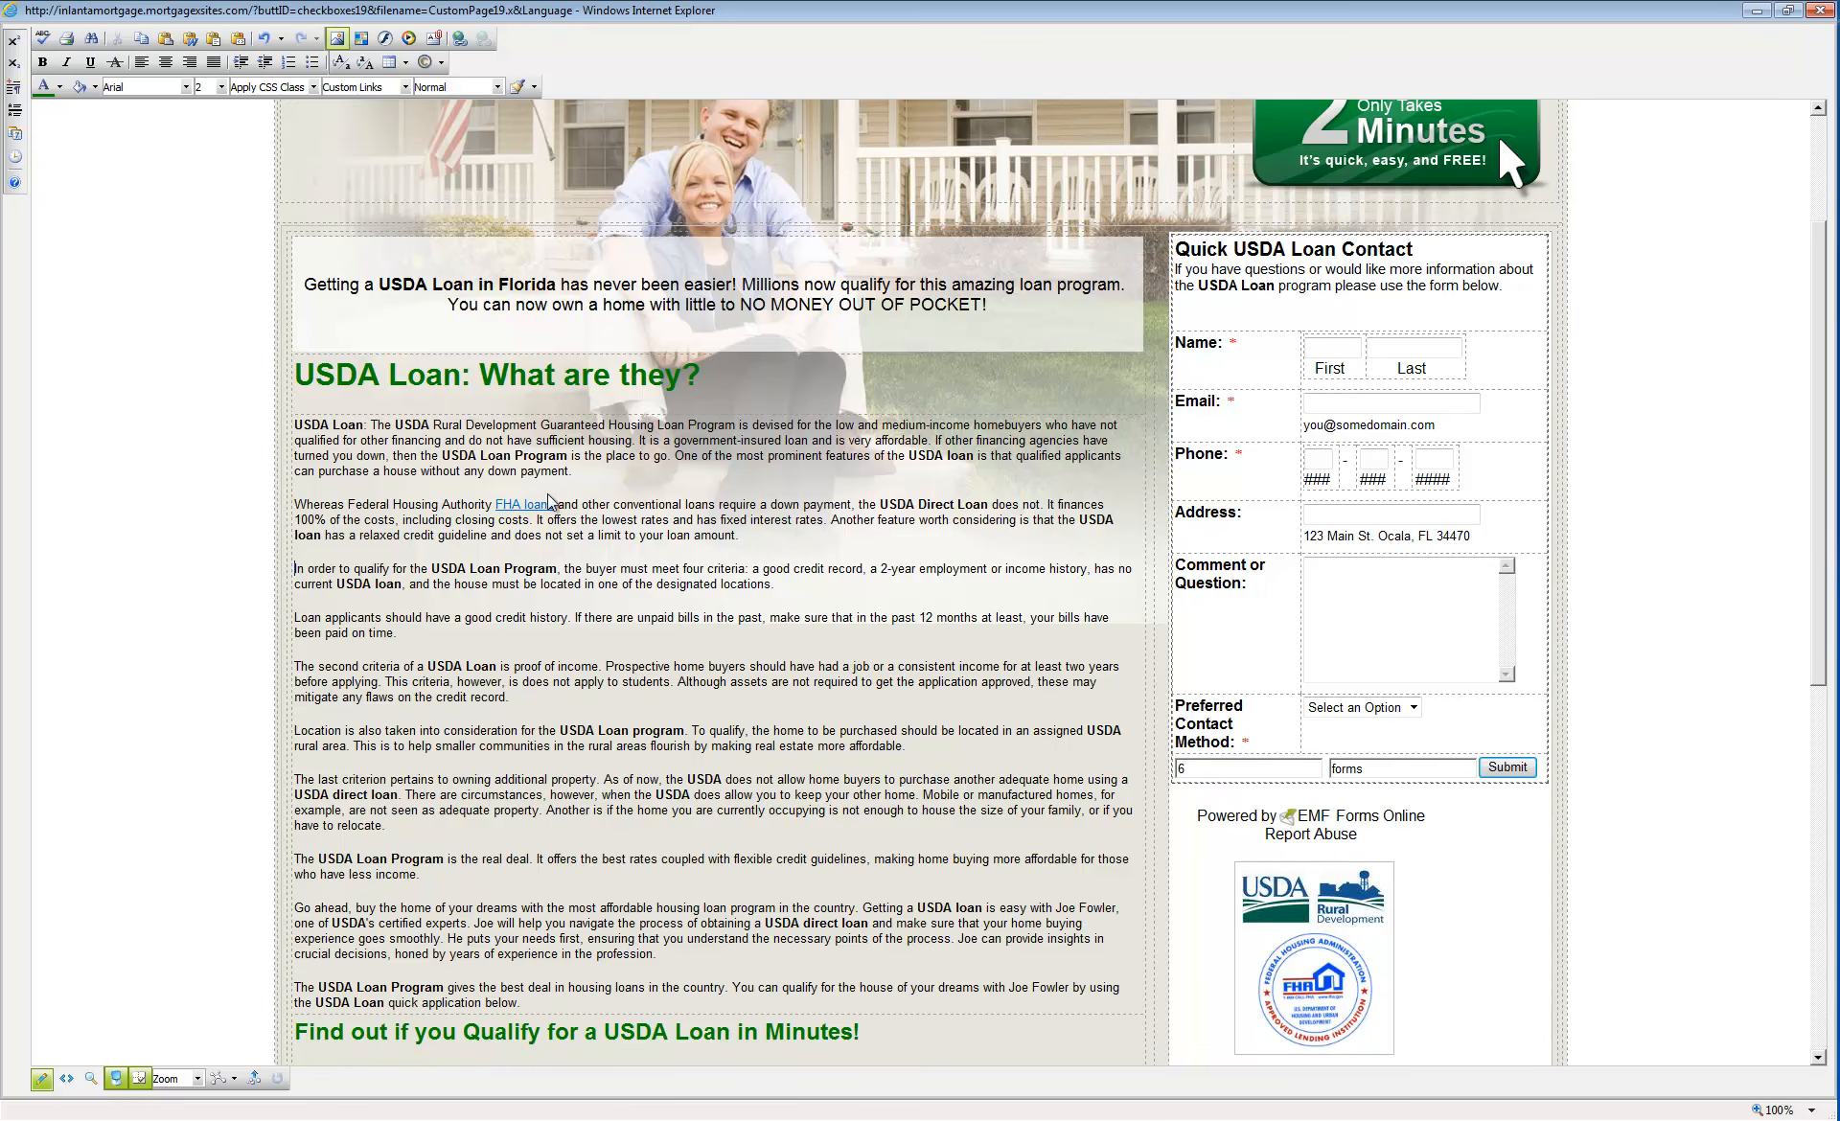
- Switch to the XSite page editor, start an image upload and browse to the client's folder inside Clients
{"action": "left_click", "coordinate": [336, 38]}
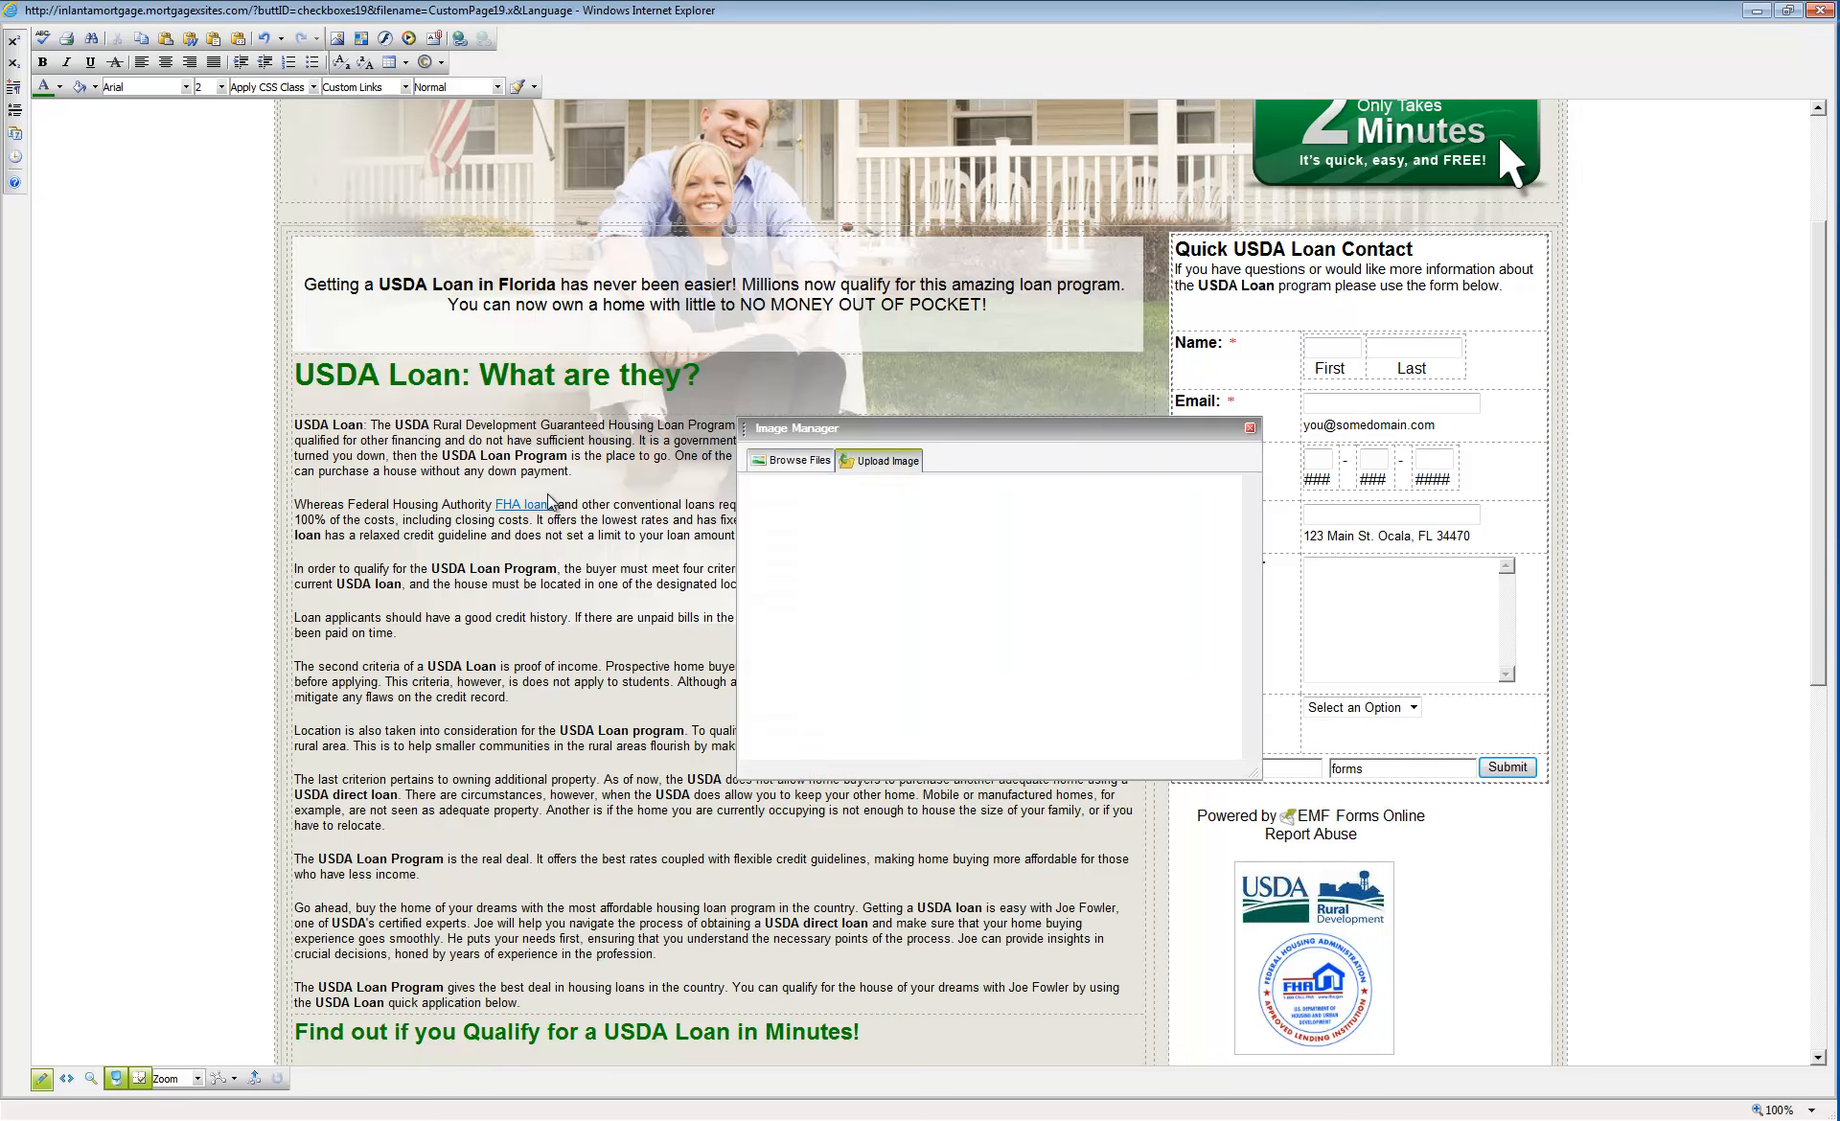
{"action": "left_click", "coordinate": [1006, 741]}
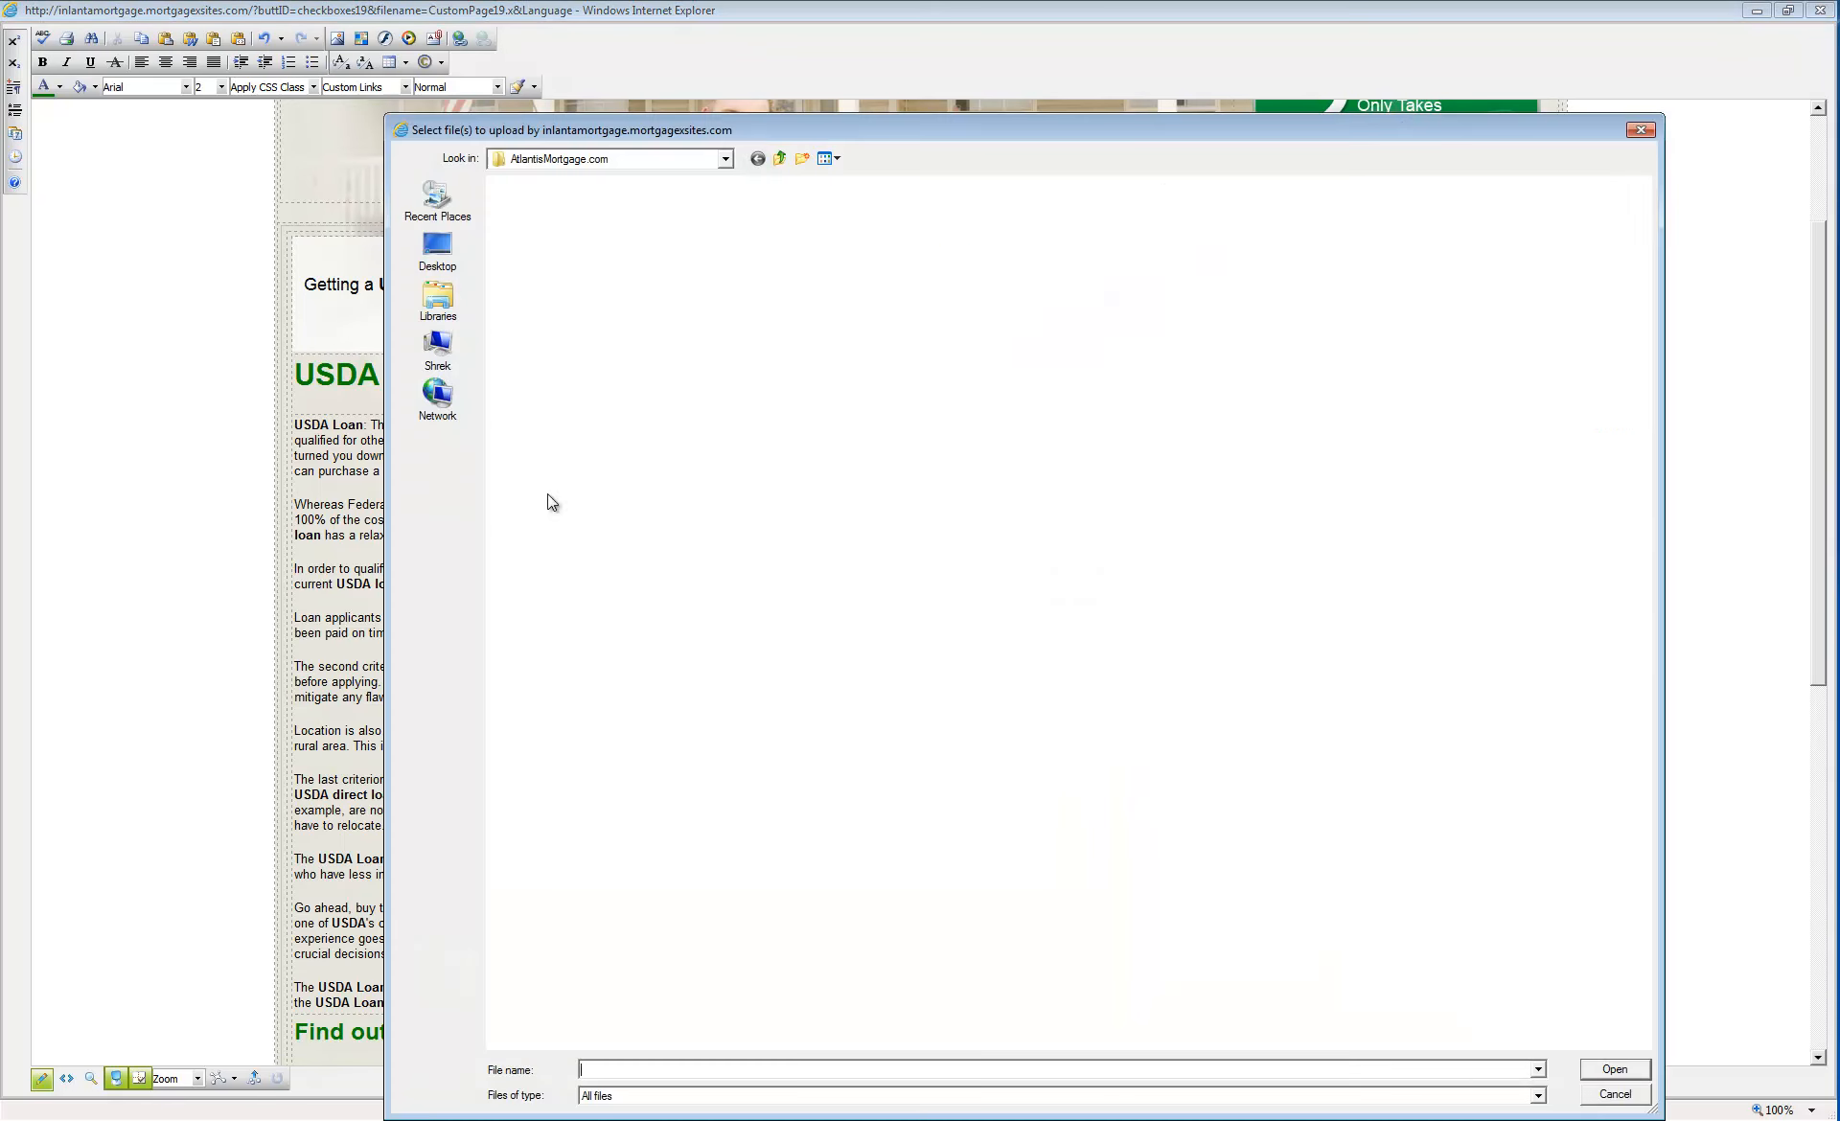
{"action": "key", "text": "BackSpace"}
{"action": "key", "text": "BackSpace"}
{"action": "key", "text": "BackSpace"}
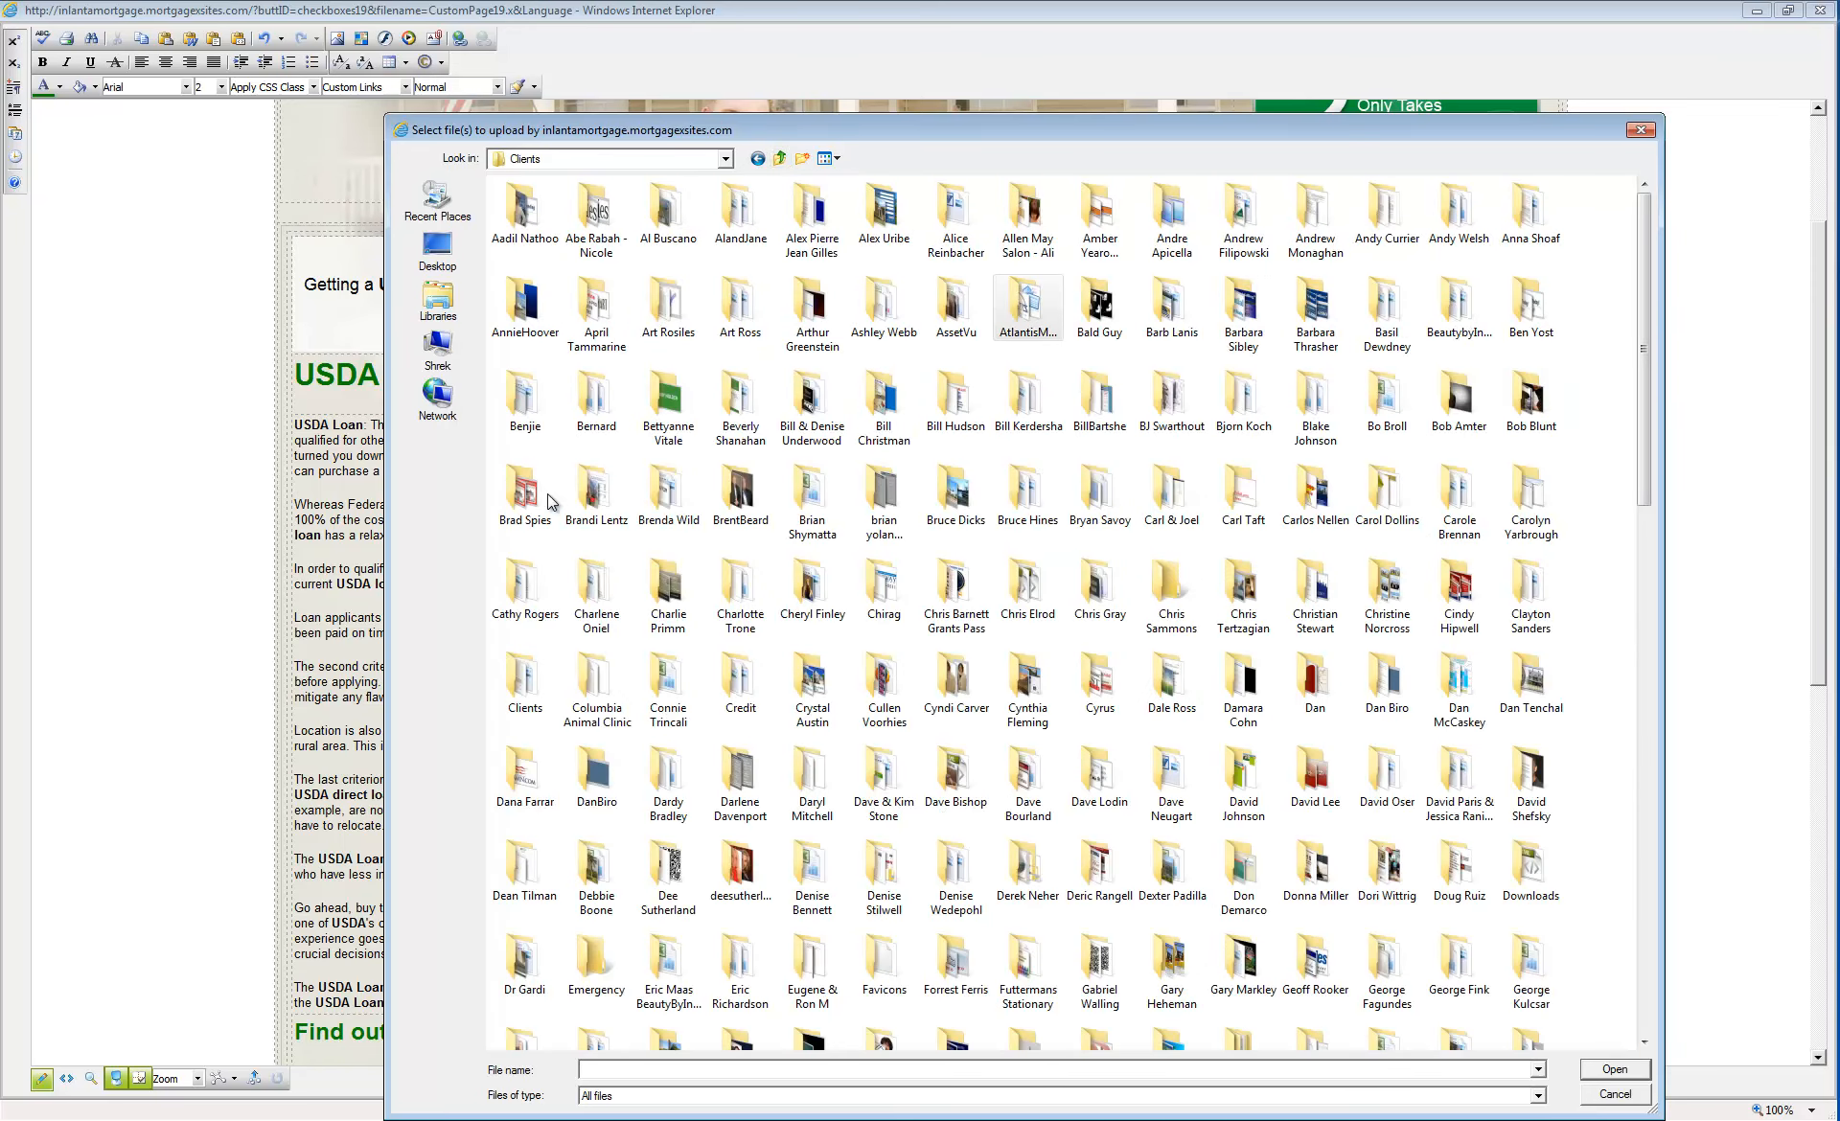
{"action": "scroll", "coordinate": [553, 502], "scroll_direction": "down", "scroll_amount": 6}
{"action": "type", "text": "joe"}
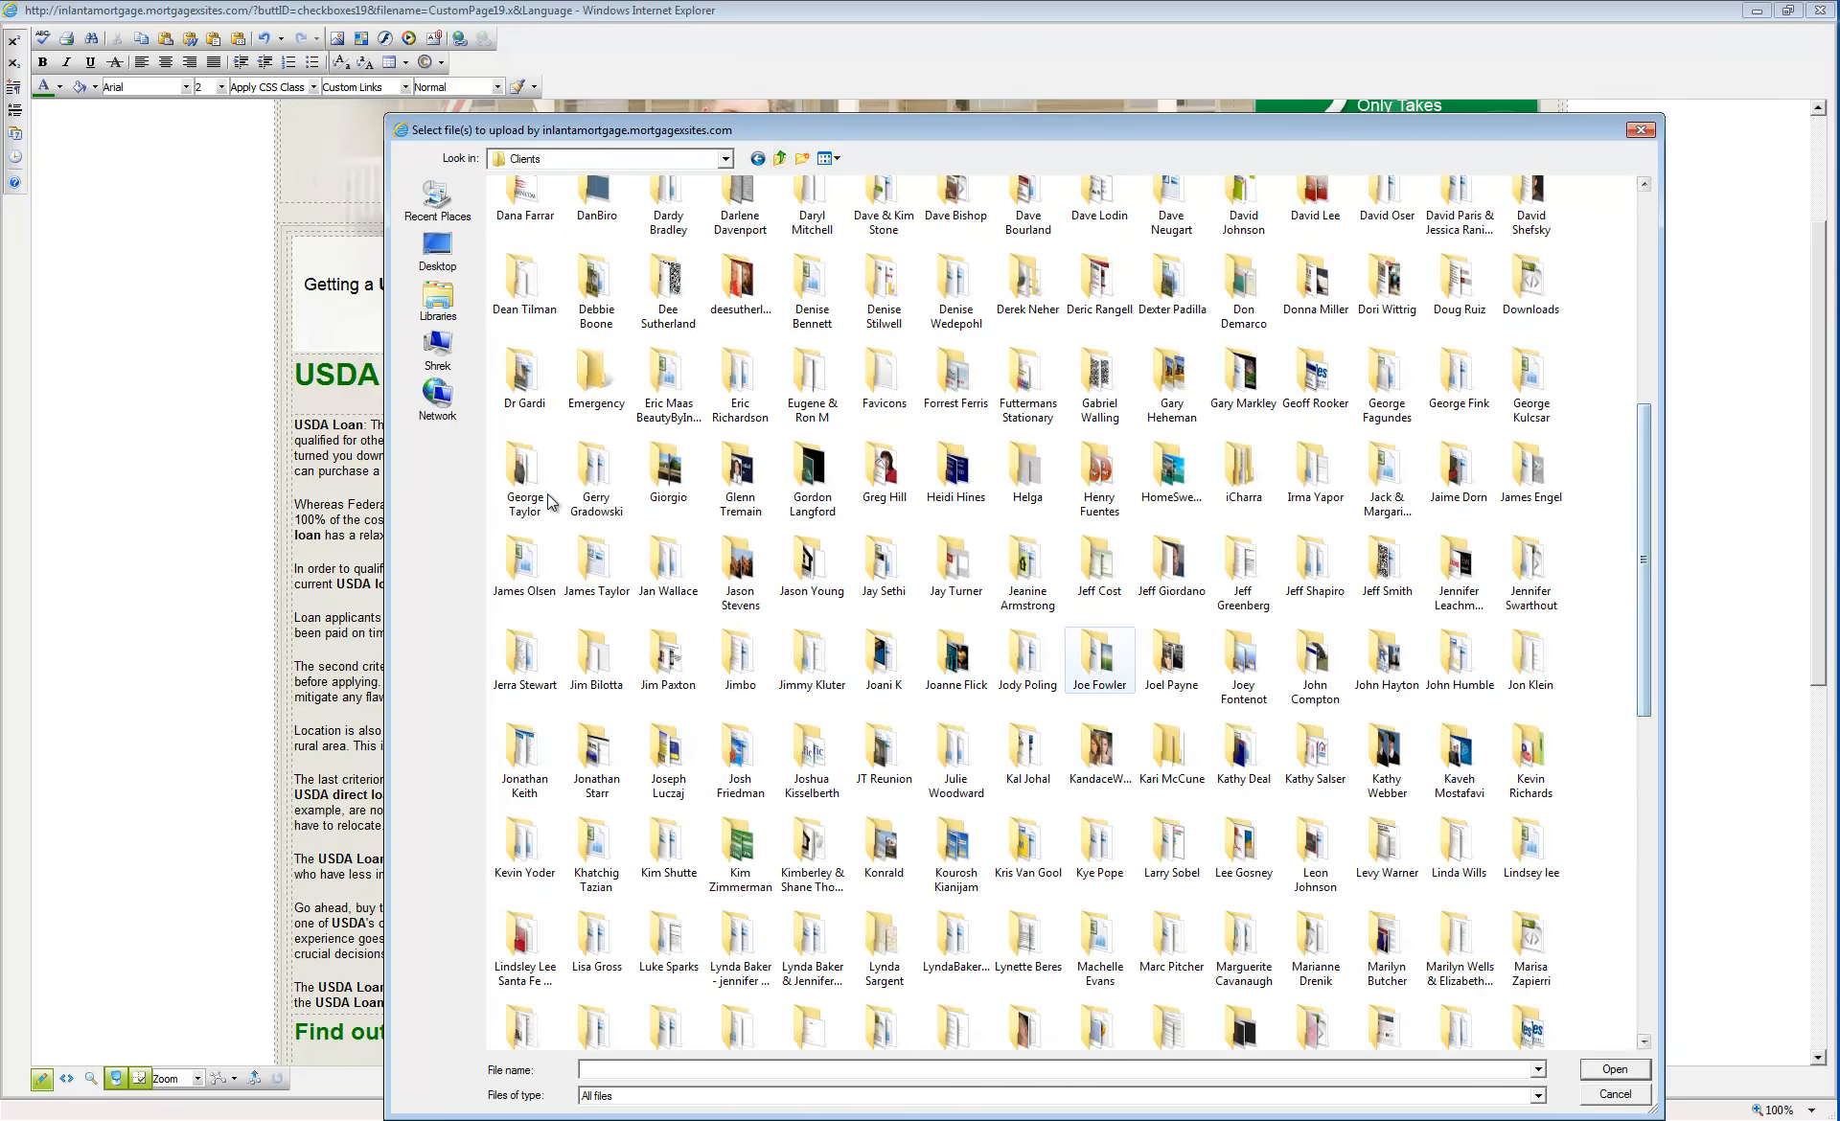
{"action": "key", "text": "Return"}
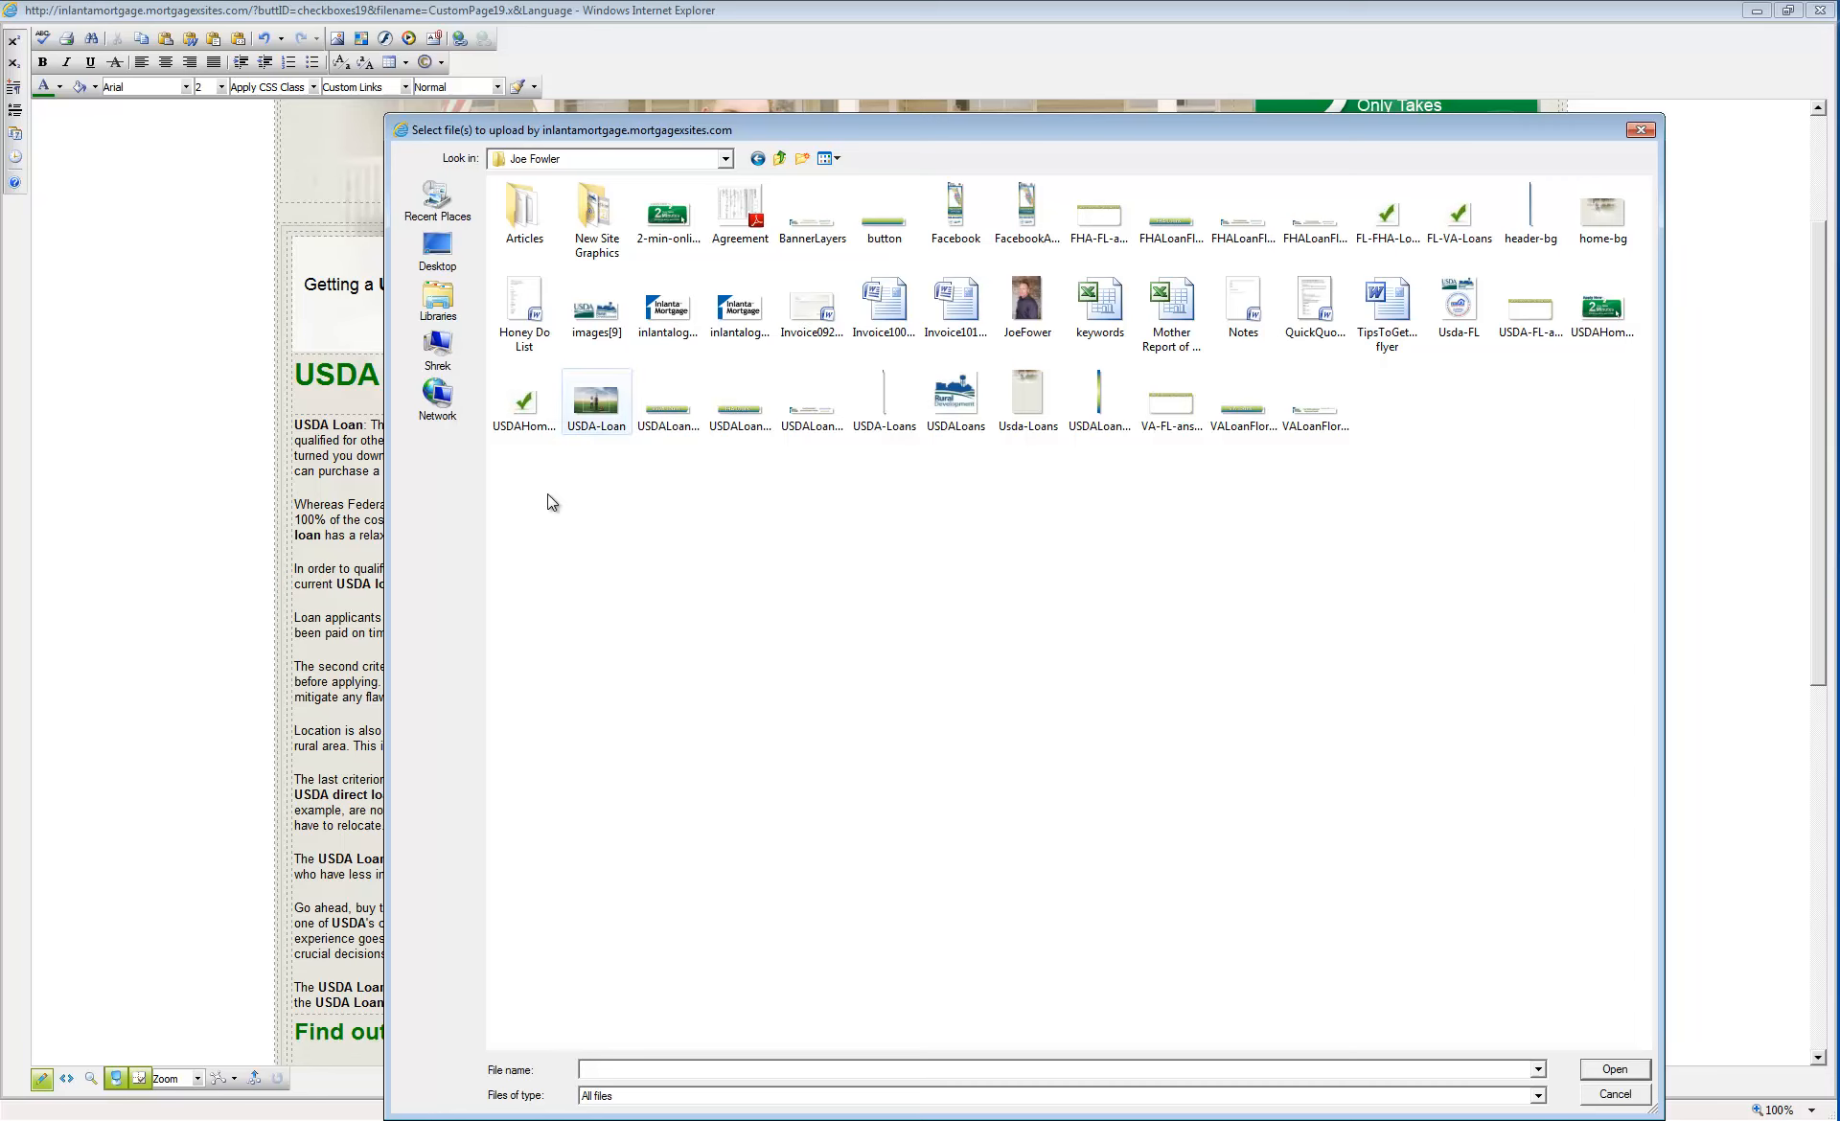
- Rename the images[9] file in the upload file picker to USDA-Loan-Program
{"action": "left_click", "coordinate": [596, 402]}
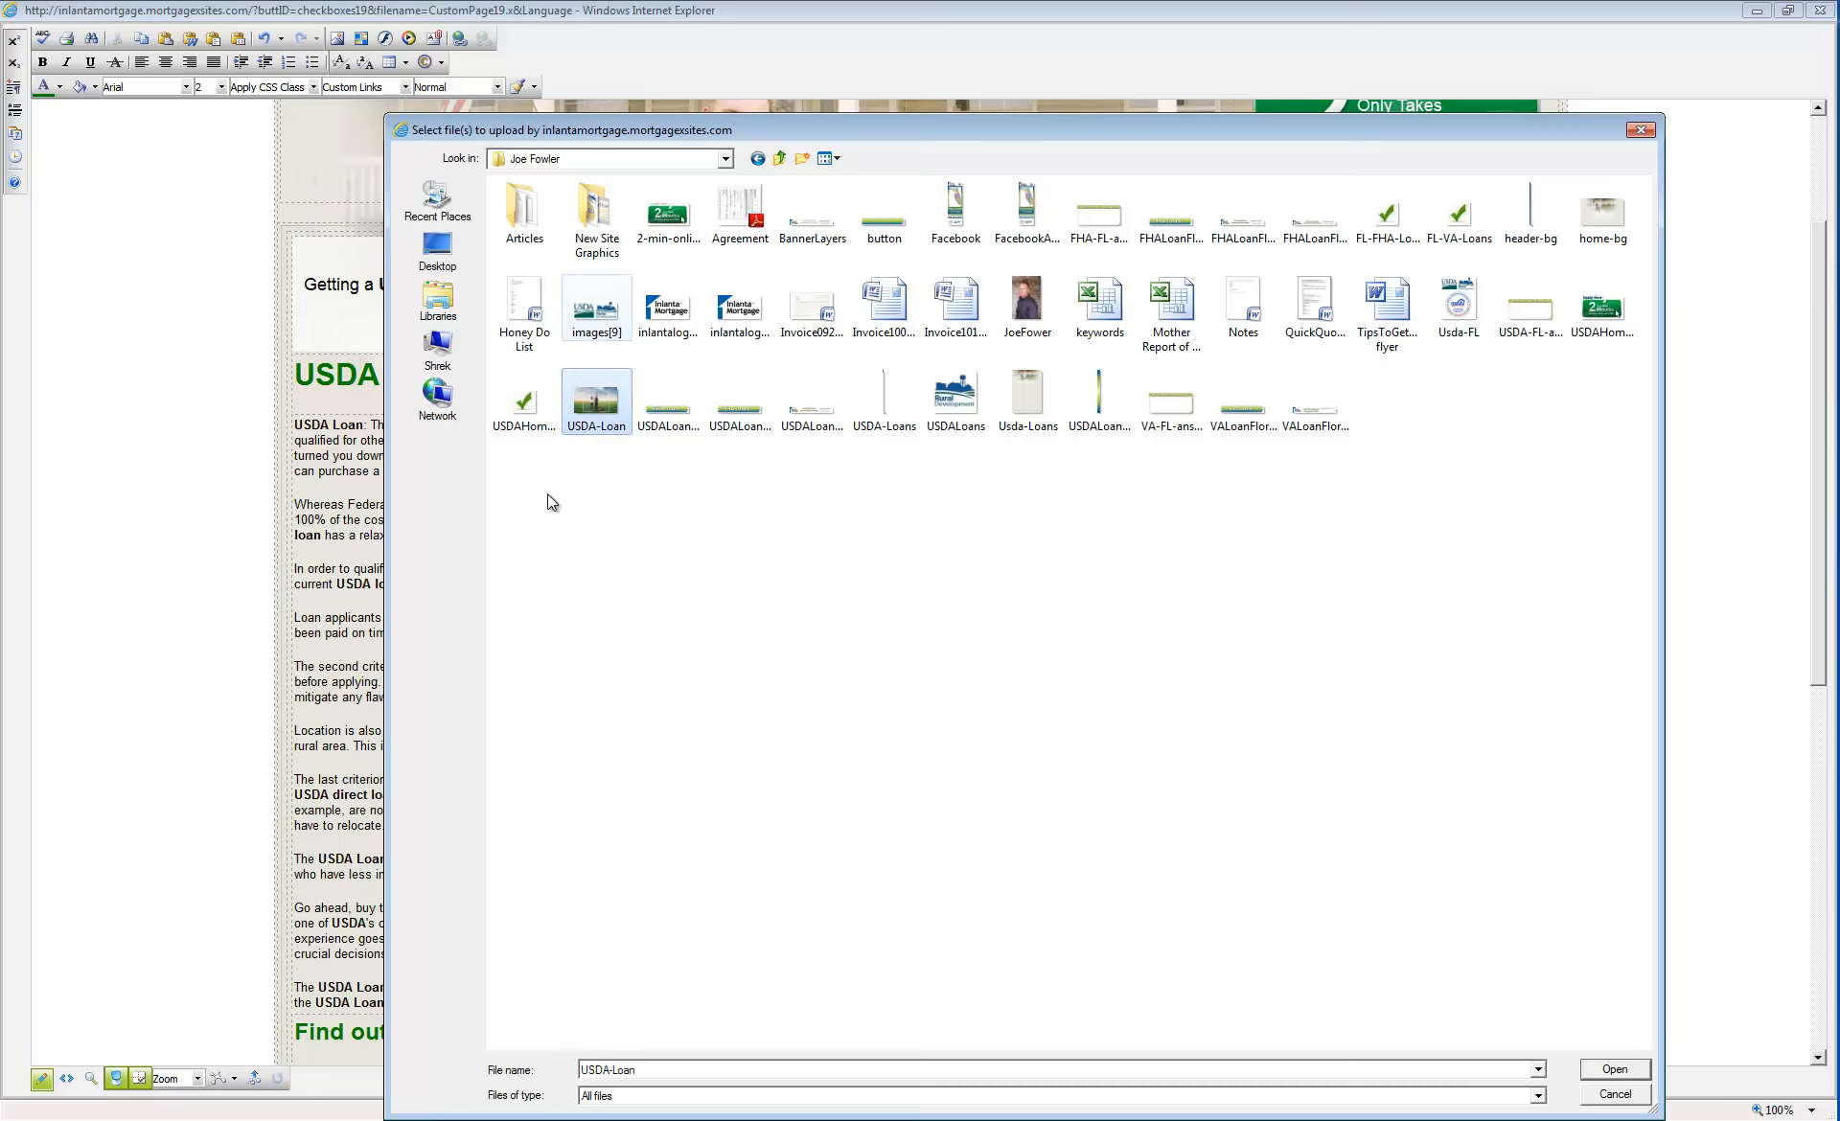
{"action": "right_click", "coordinate": [606, 312]}
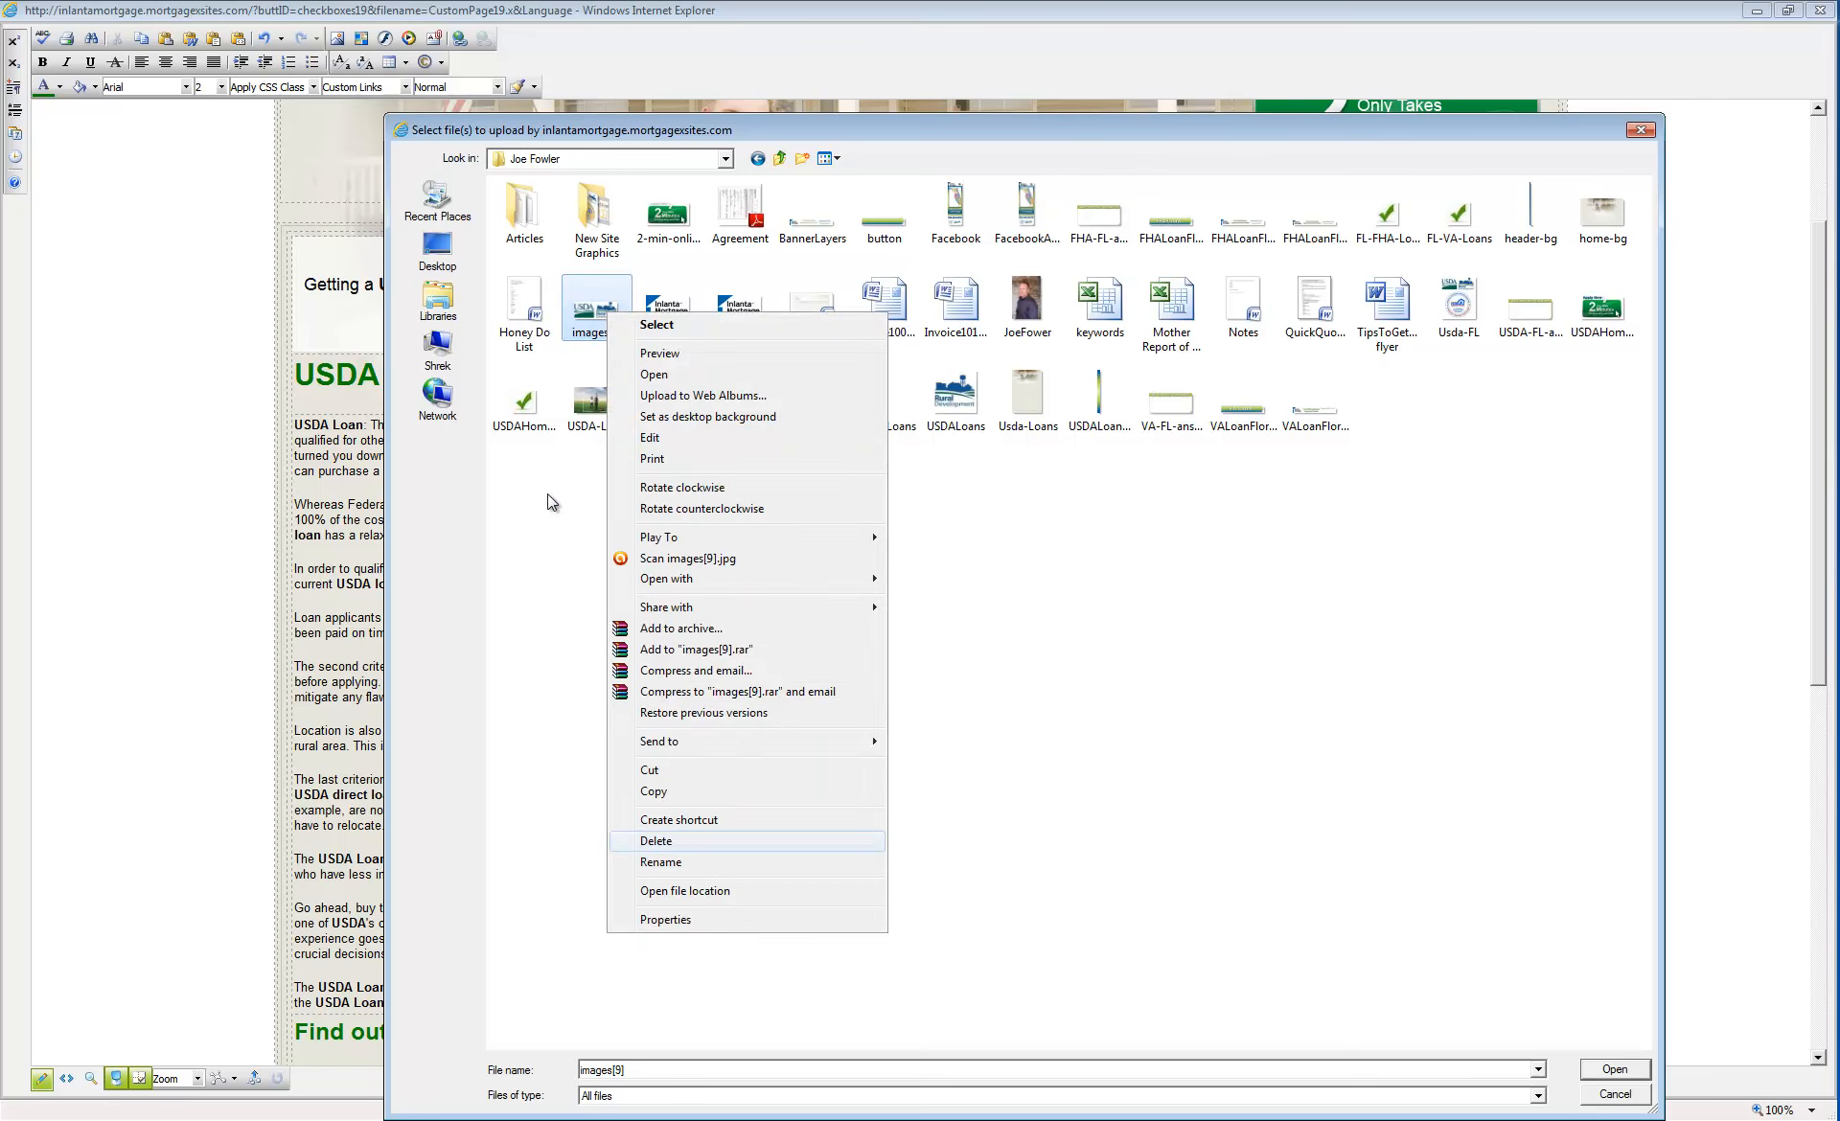
{"action": "key", "text": "Return"}
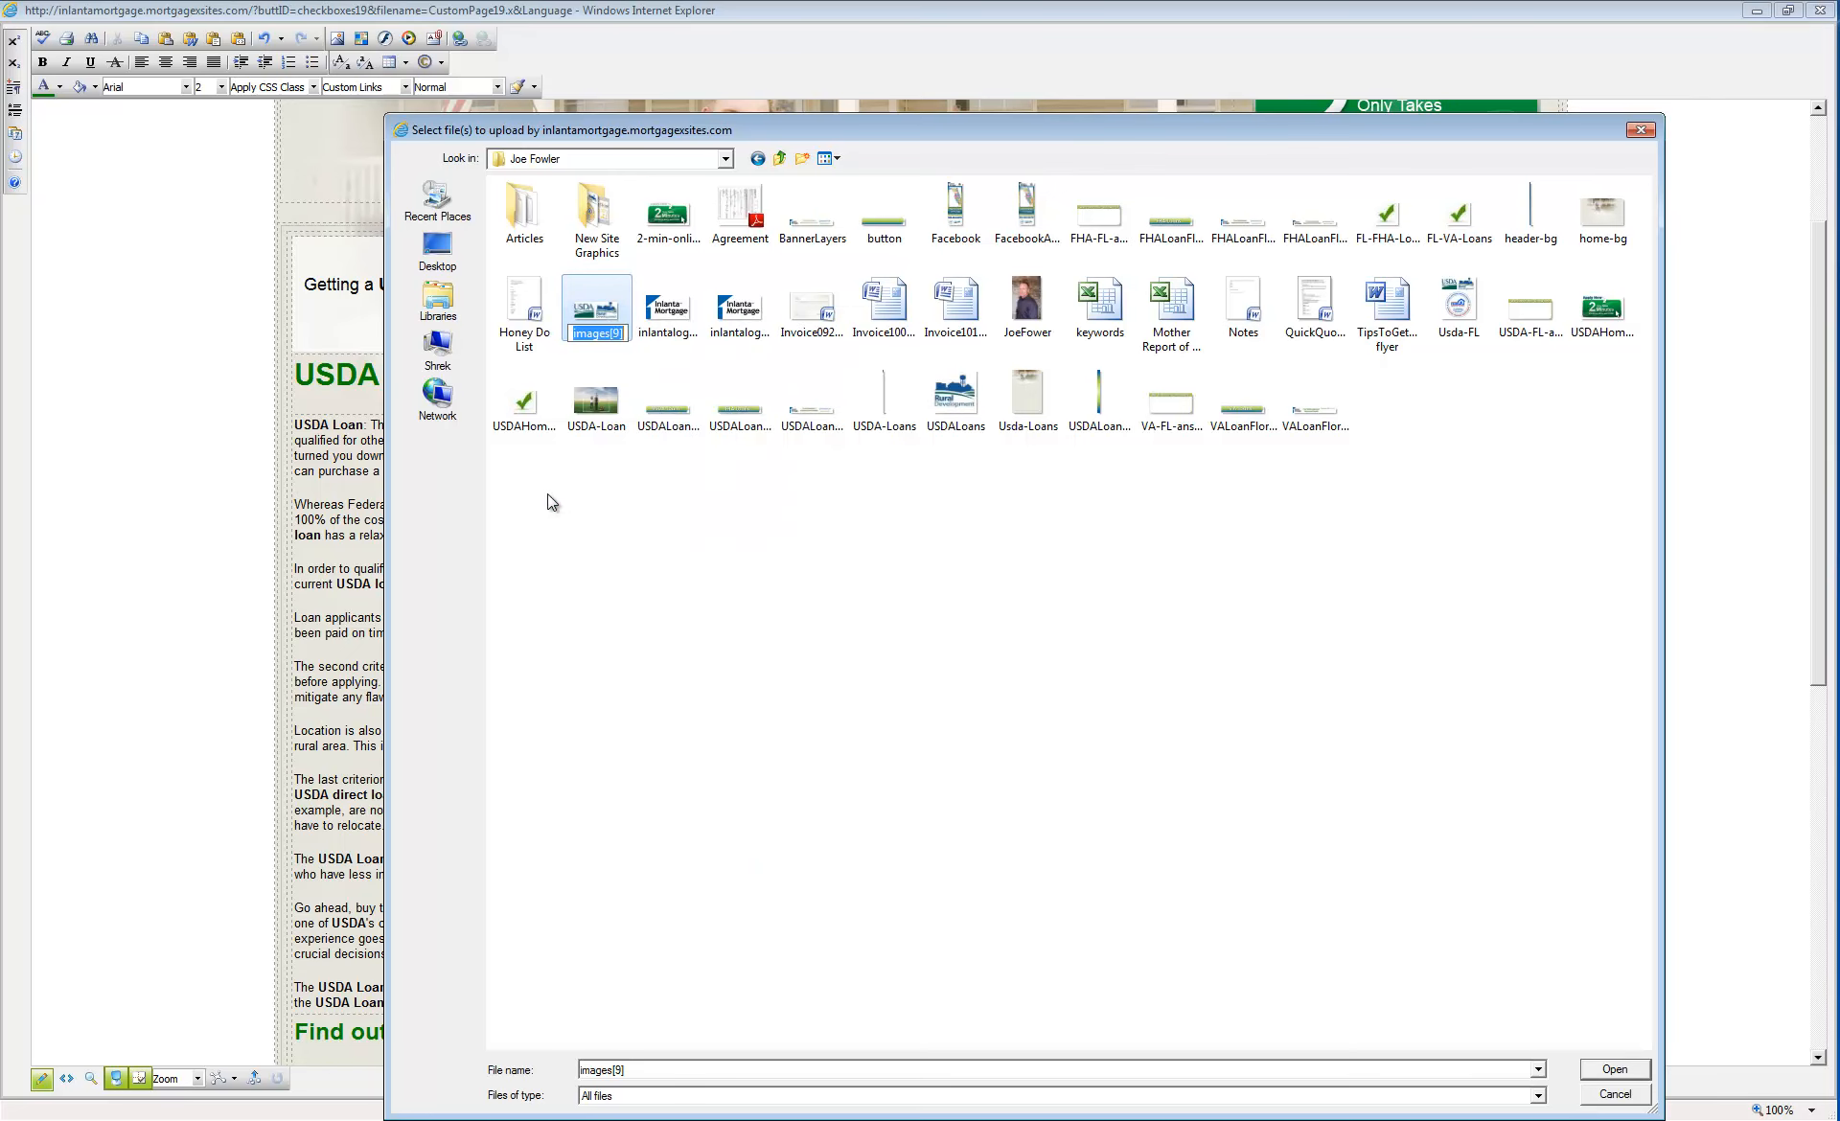
{"action": "type", "text": "USDA-Lo"}
{"action": "type", "text": "an-Program"}
{"action": "key", "text": "Return"}
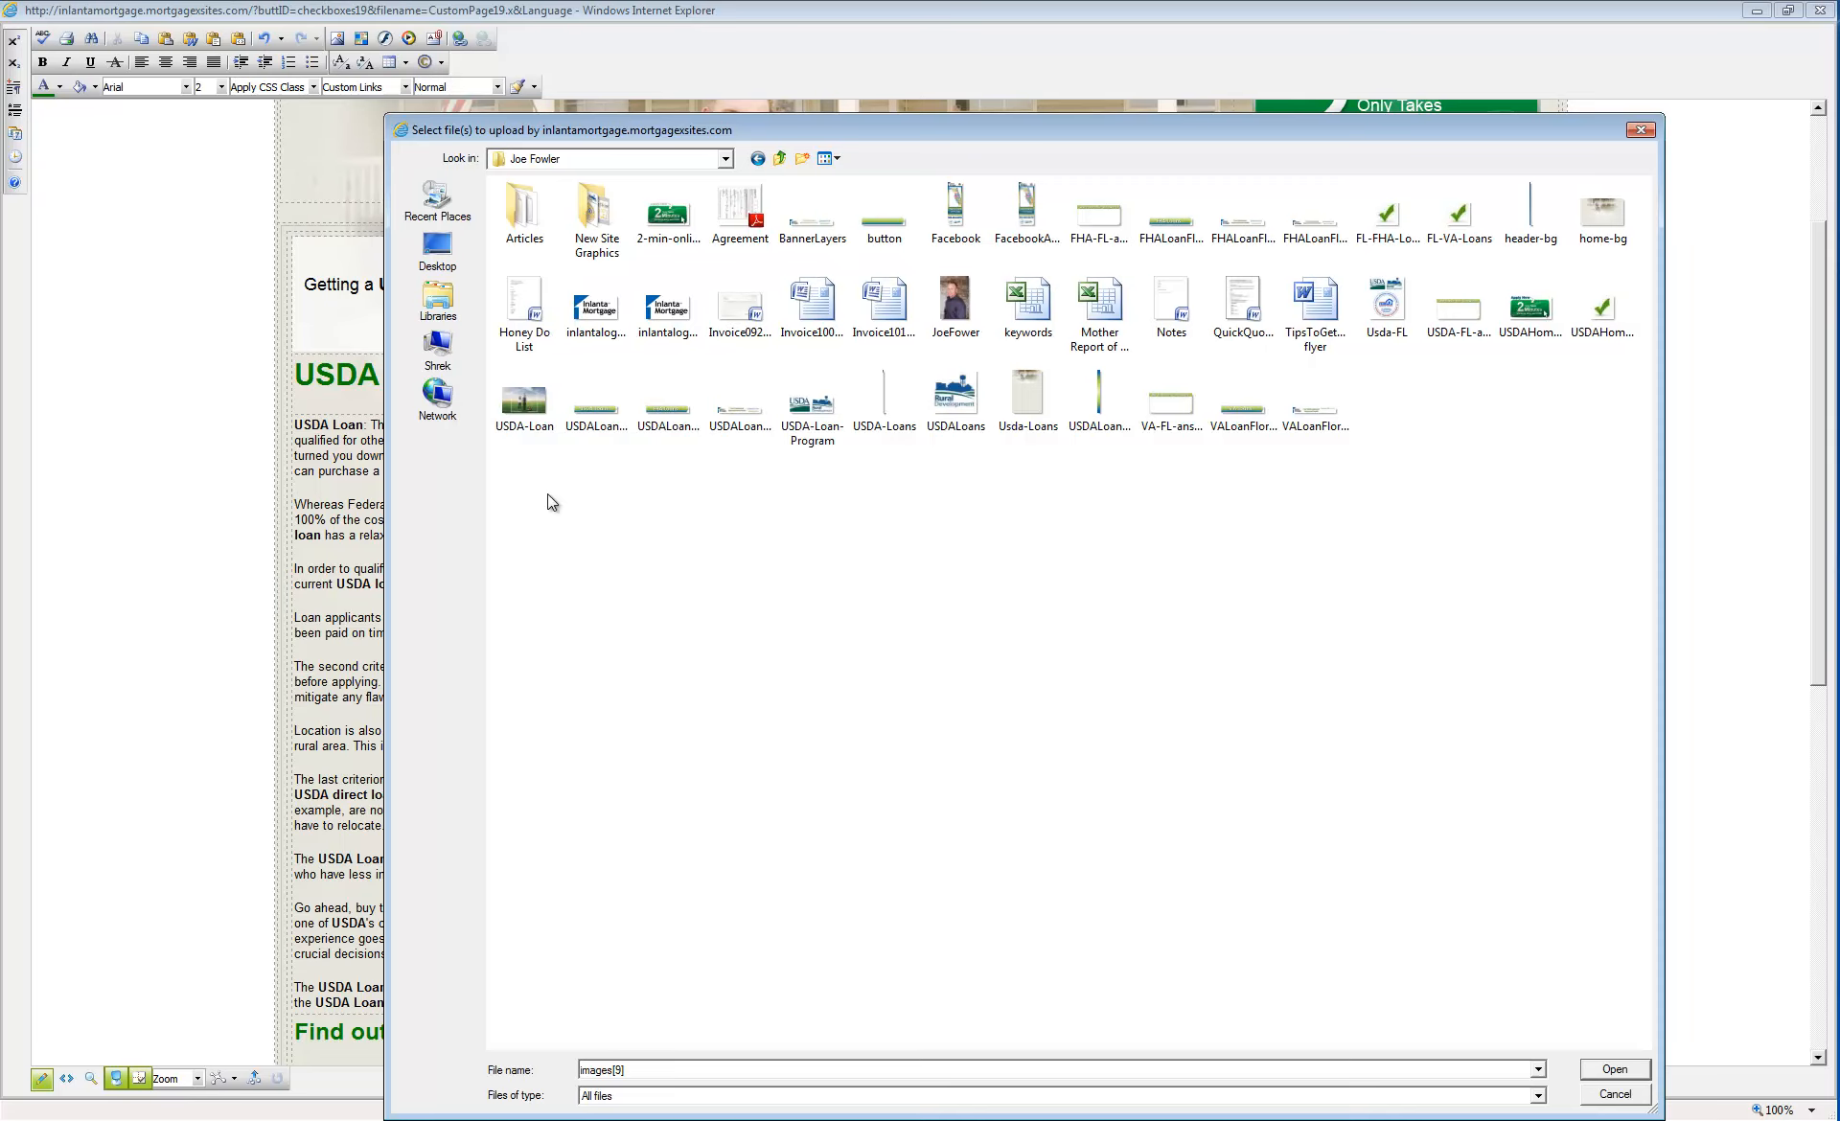
- Rename the USDALoans logo file to USDA-Direct-Loan
{"action": "right_click", "coordinate": [955, 395]}
{"action": "key", "text": "Down"}
{"action": "key", "text": "Down"}
{"action": "key", "text": "Down"}
{"action": "key", "text": "Down"}
{"action": "key", "text": "Return"}
{"action": "type", "text": "USDA-"}
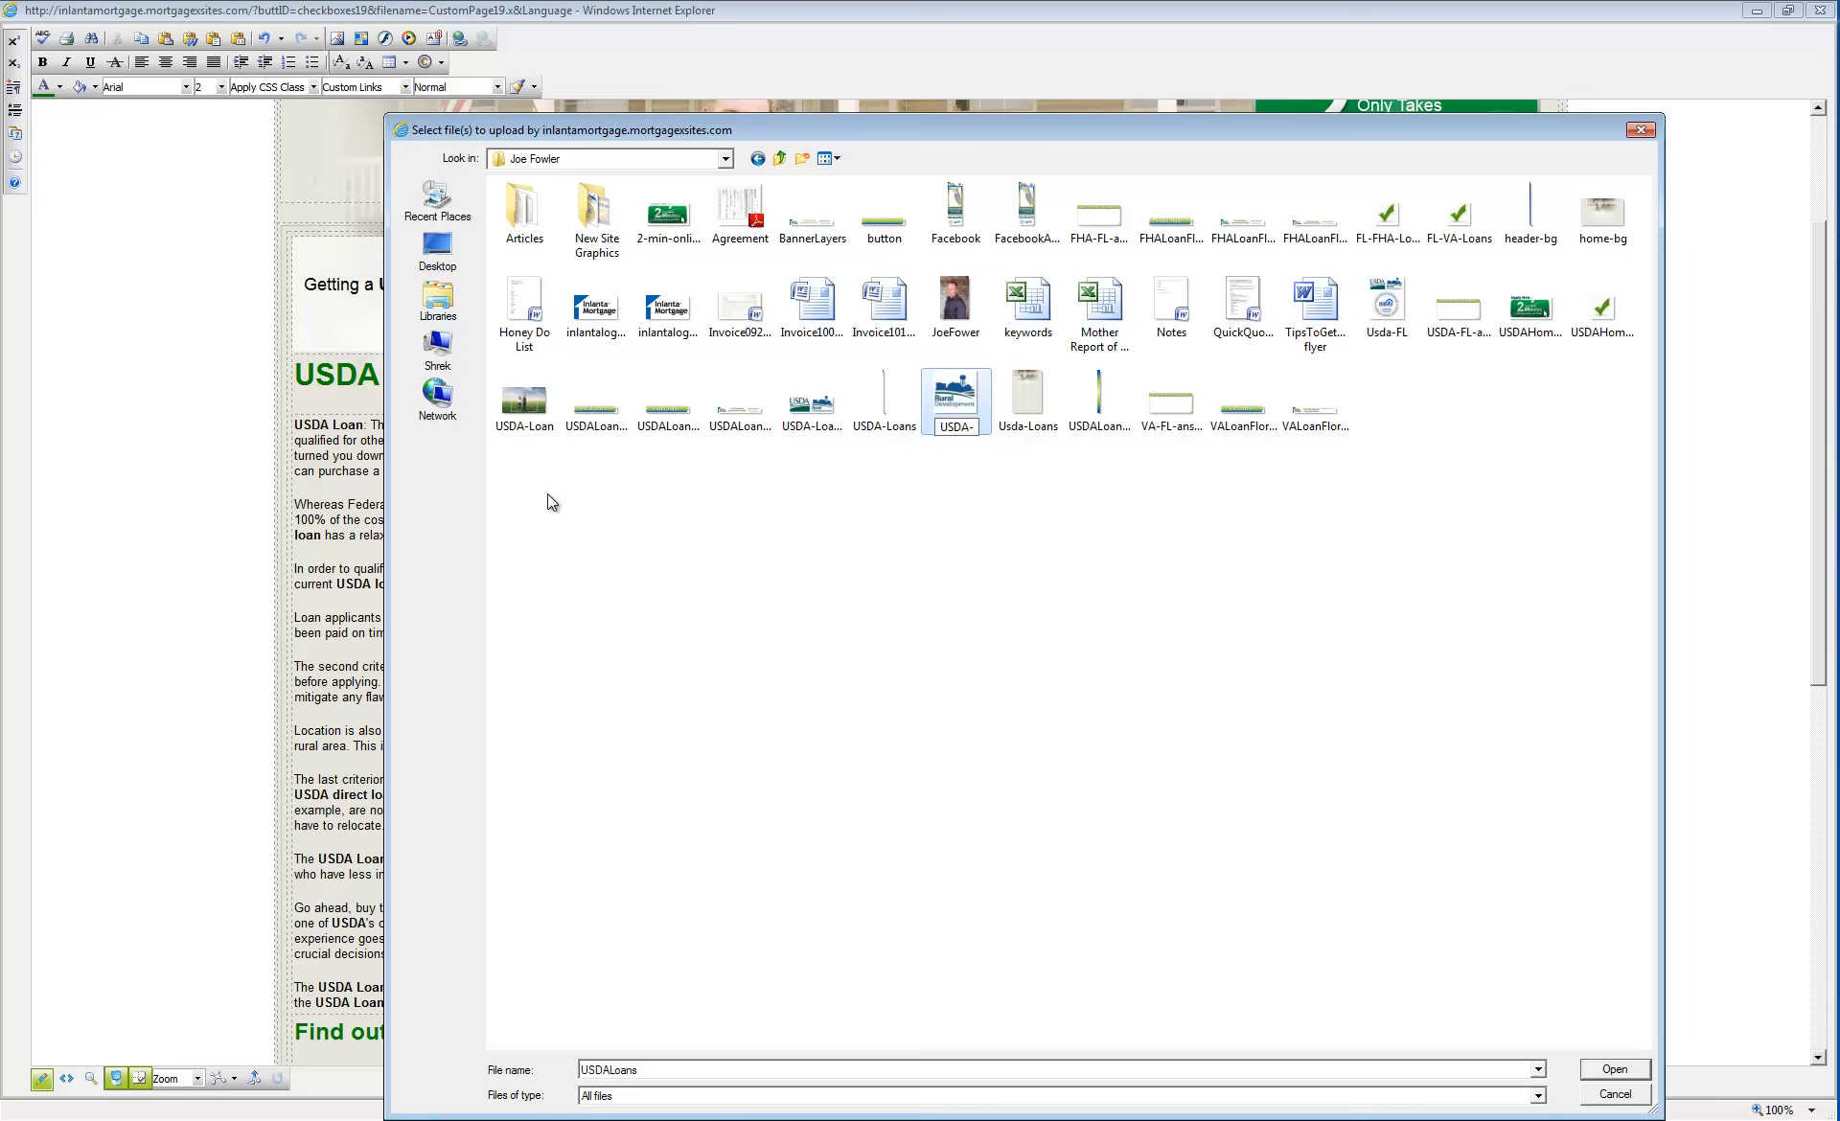
{"action": "type", "text": "Direct-Loan"}
{"action": "key", "text": "Return"}
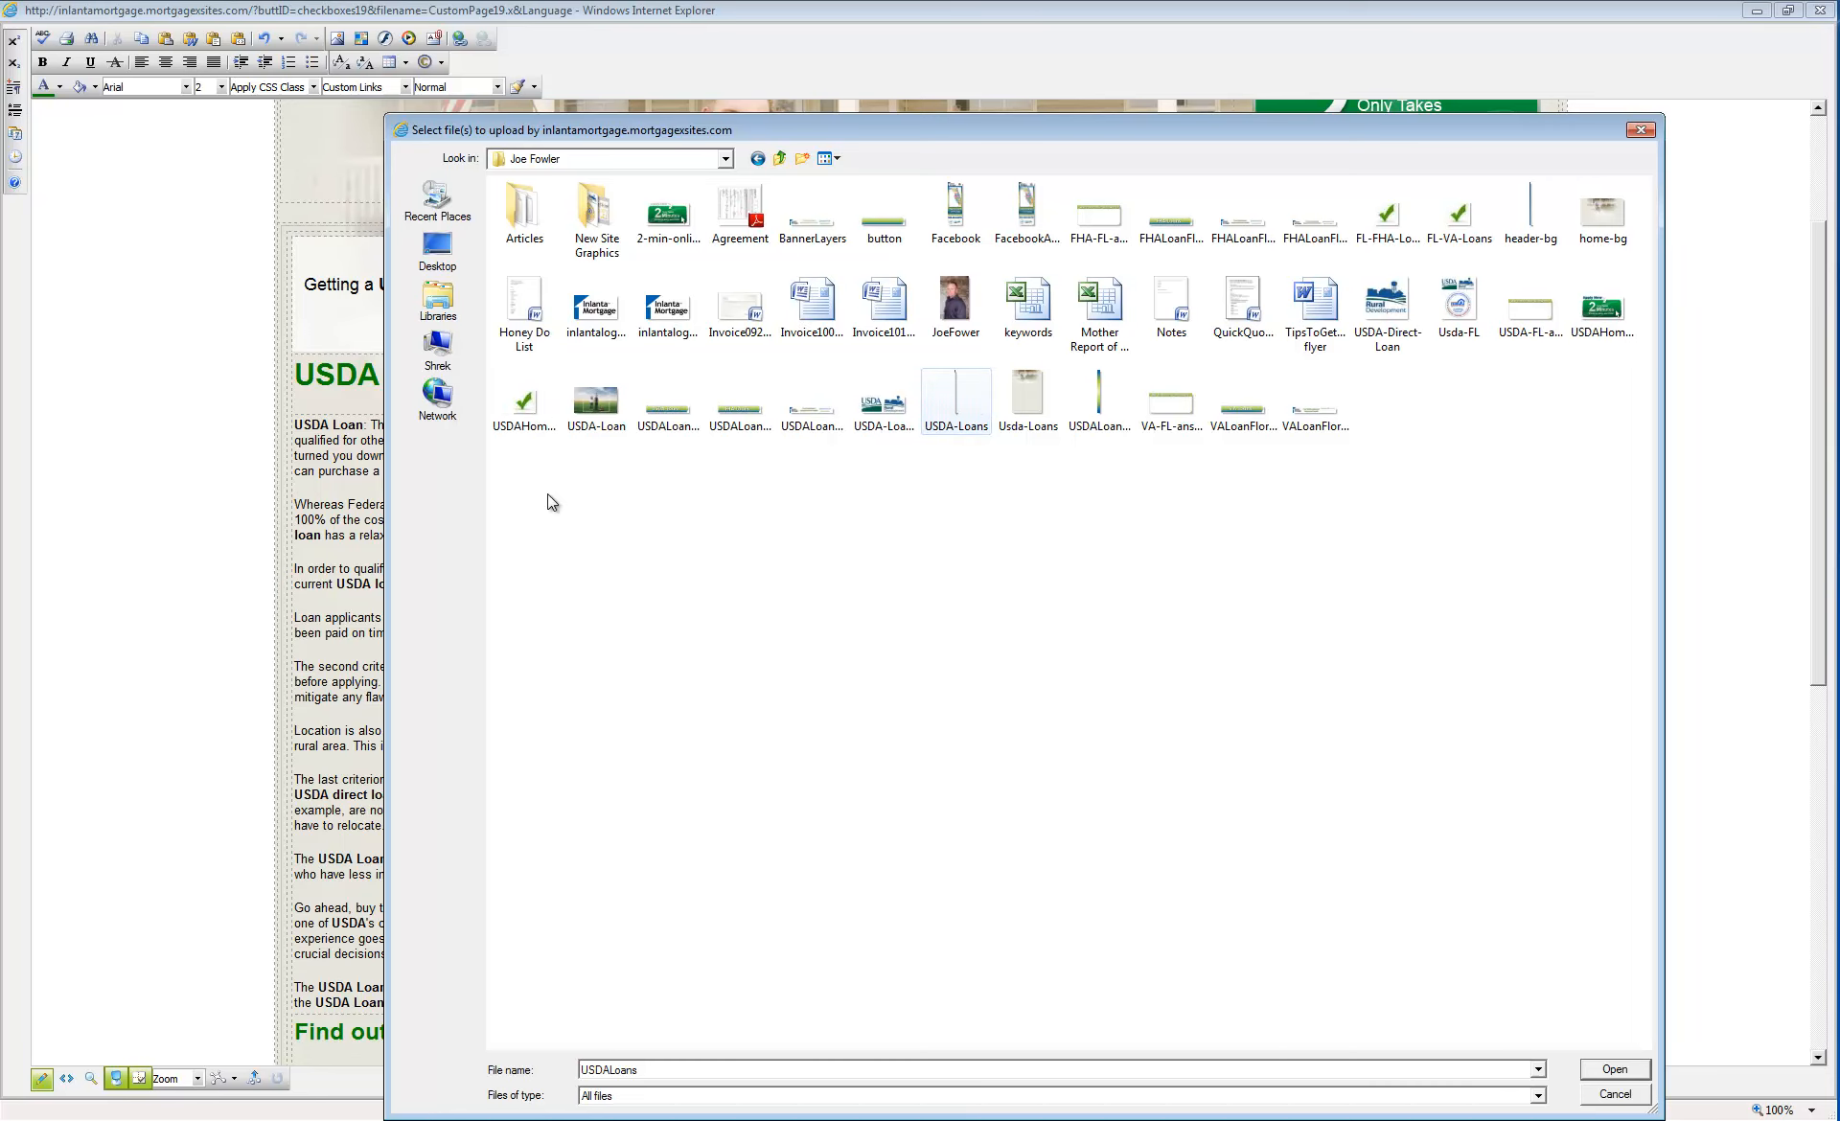
- Upload USDA-Direct-Loan.jpg, USDA-Loan.png and USDA-Loan-Program.jpg together to the site's image files
{"action": "key", "text": "Left"}
{"action": "key", "text": "ctrl+Left"}
{"action": "key", "text": "ctrl+Left"}
{"action": "key", "text": "ctrl+Left"}
{"action": "key", "text": "ctrl+Left"}
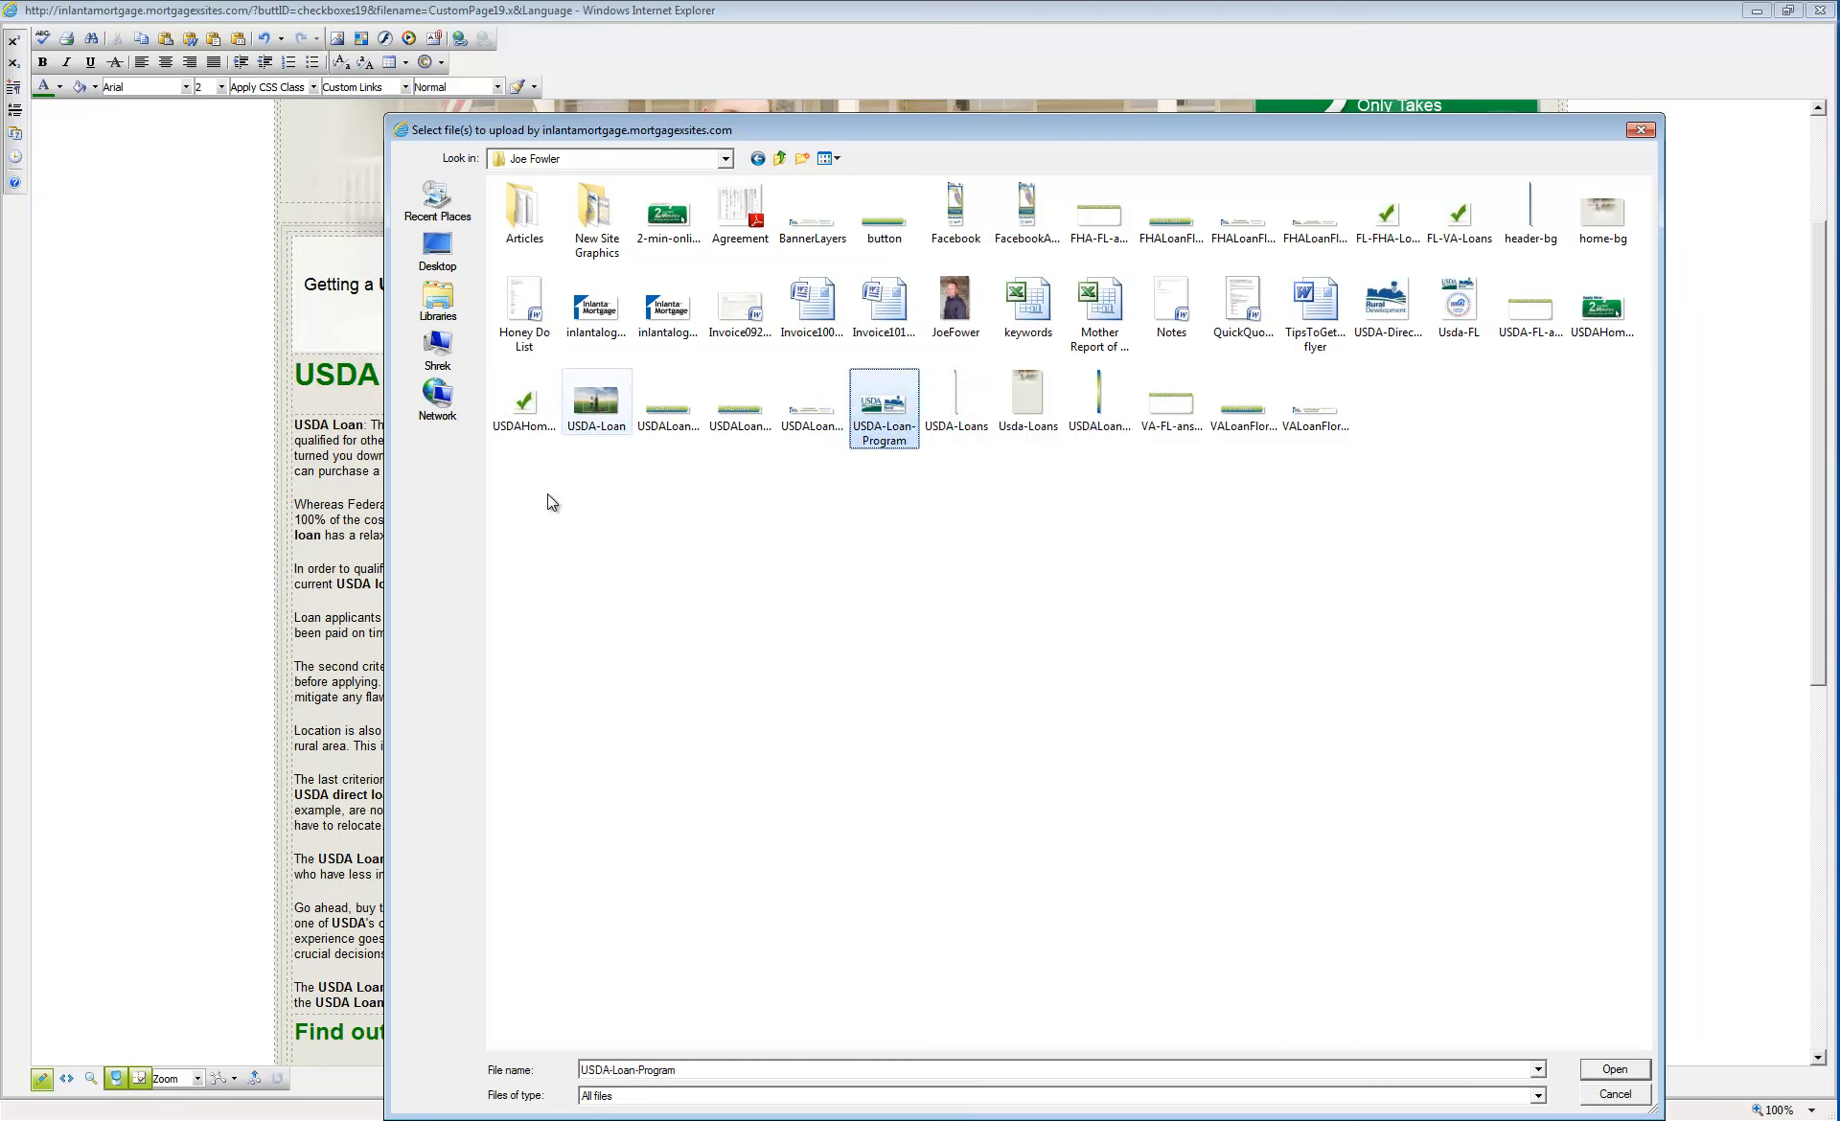
{"action": "key", "text": "ctrl+space"}
{"action": "key", "text": "ctrl+Left"}
{"action": "key", "text": "ctrl+Left"}
{"action": "key", "text": "ctrl+Left"}
{"action": "key", "text": "ctrl+Left"}
{"action": "key", "text": "ctrl+Left"}
{"action": "key", "text": "ctrl+space"}
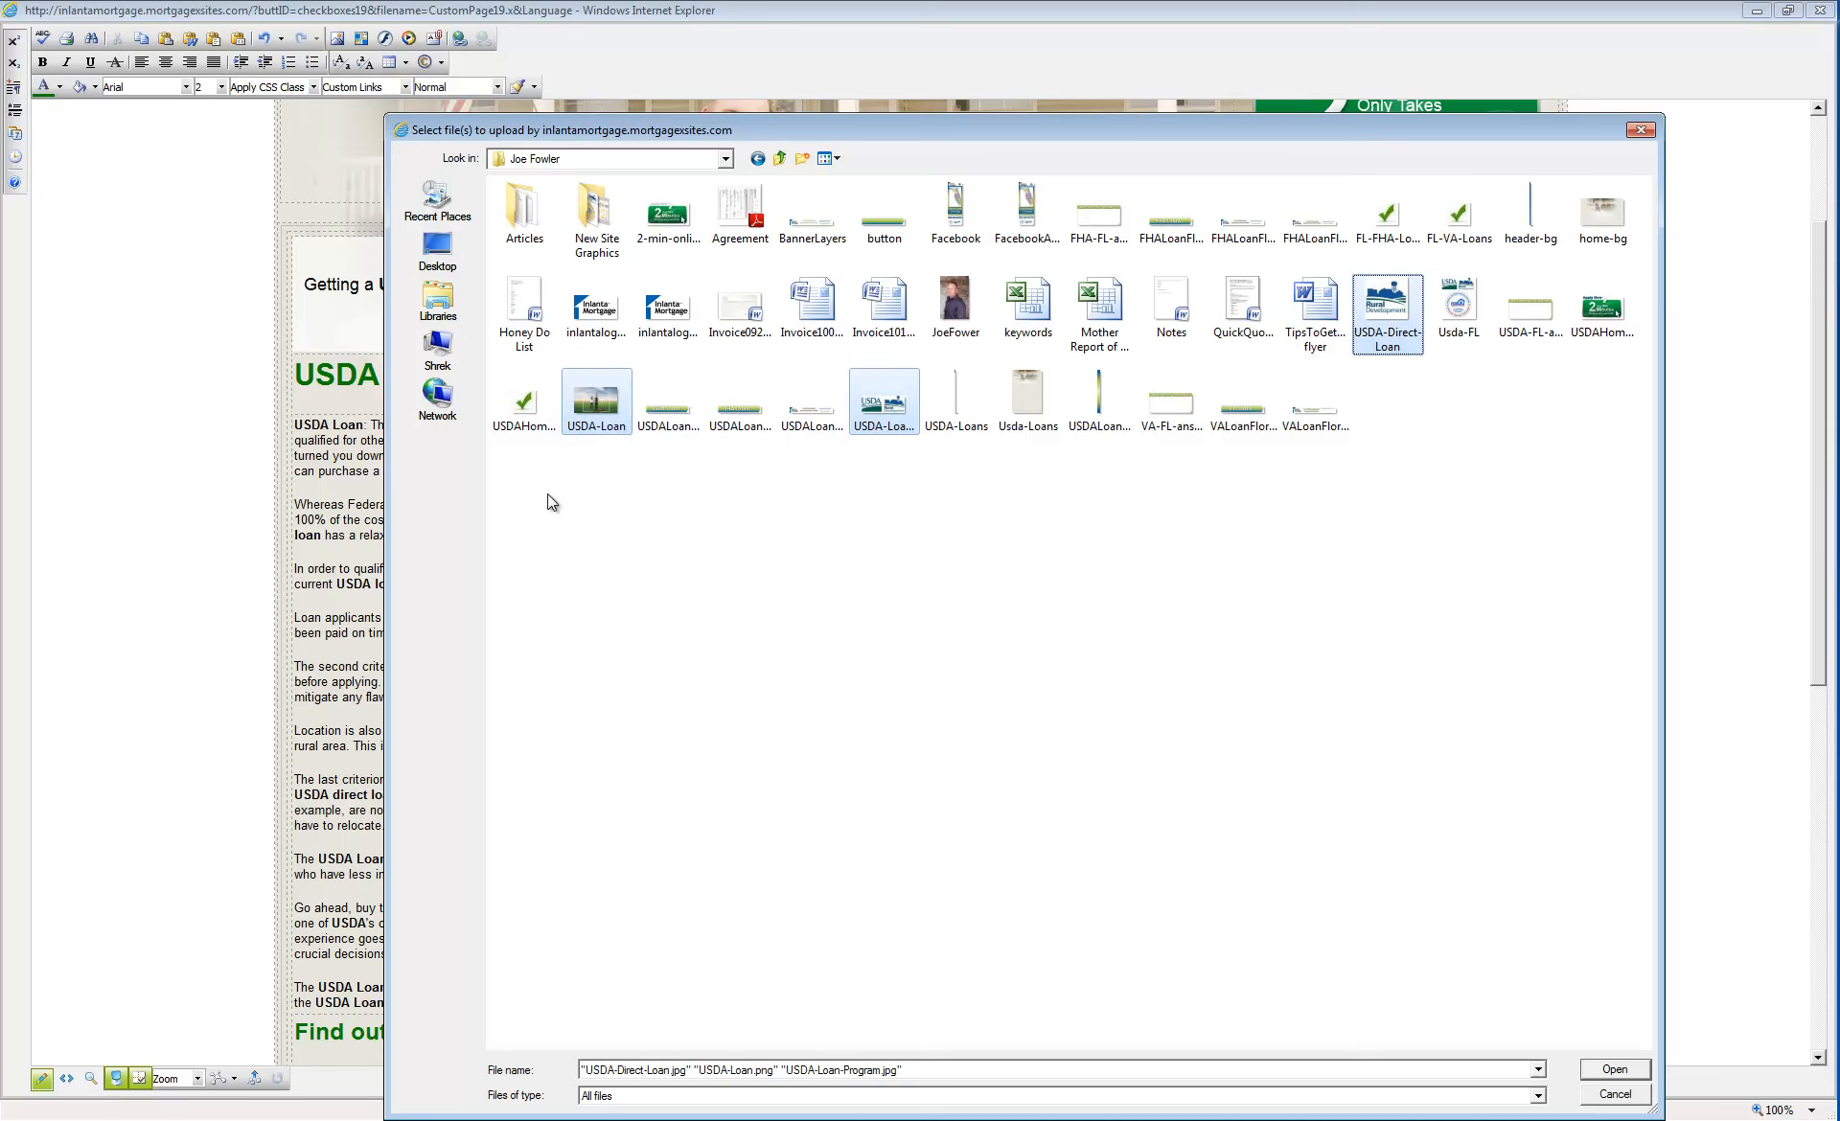
{"action": "key", "text": "Return"}
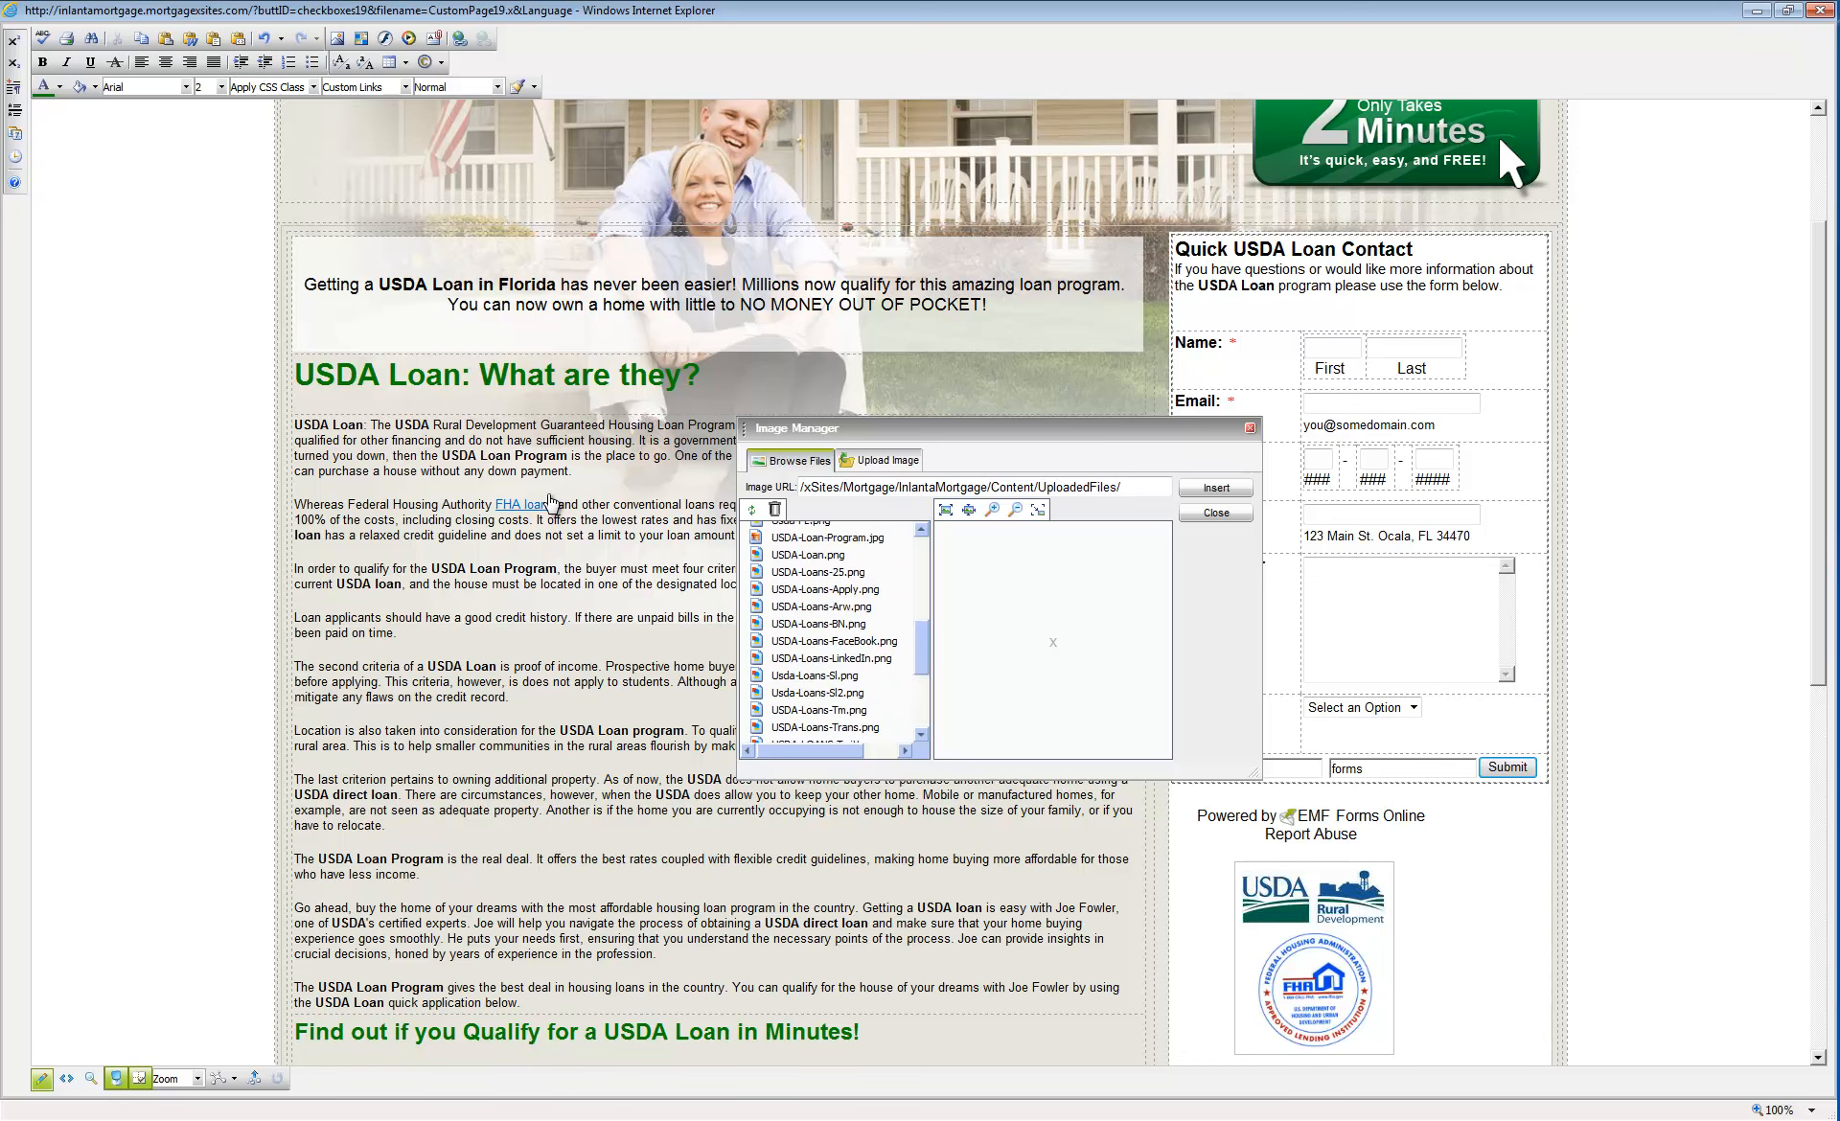
- Insert USDA-Loan.png at the start of the "In order to qualify" paragraph
{"action": "left_click", "coordinate": [808, 621]}
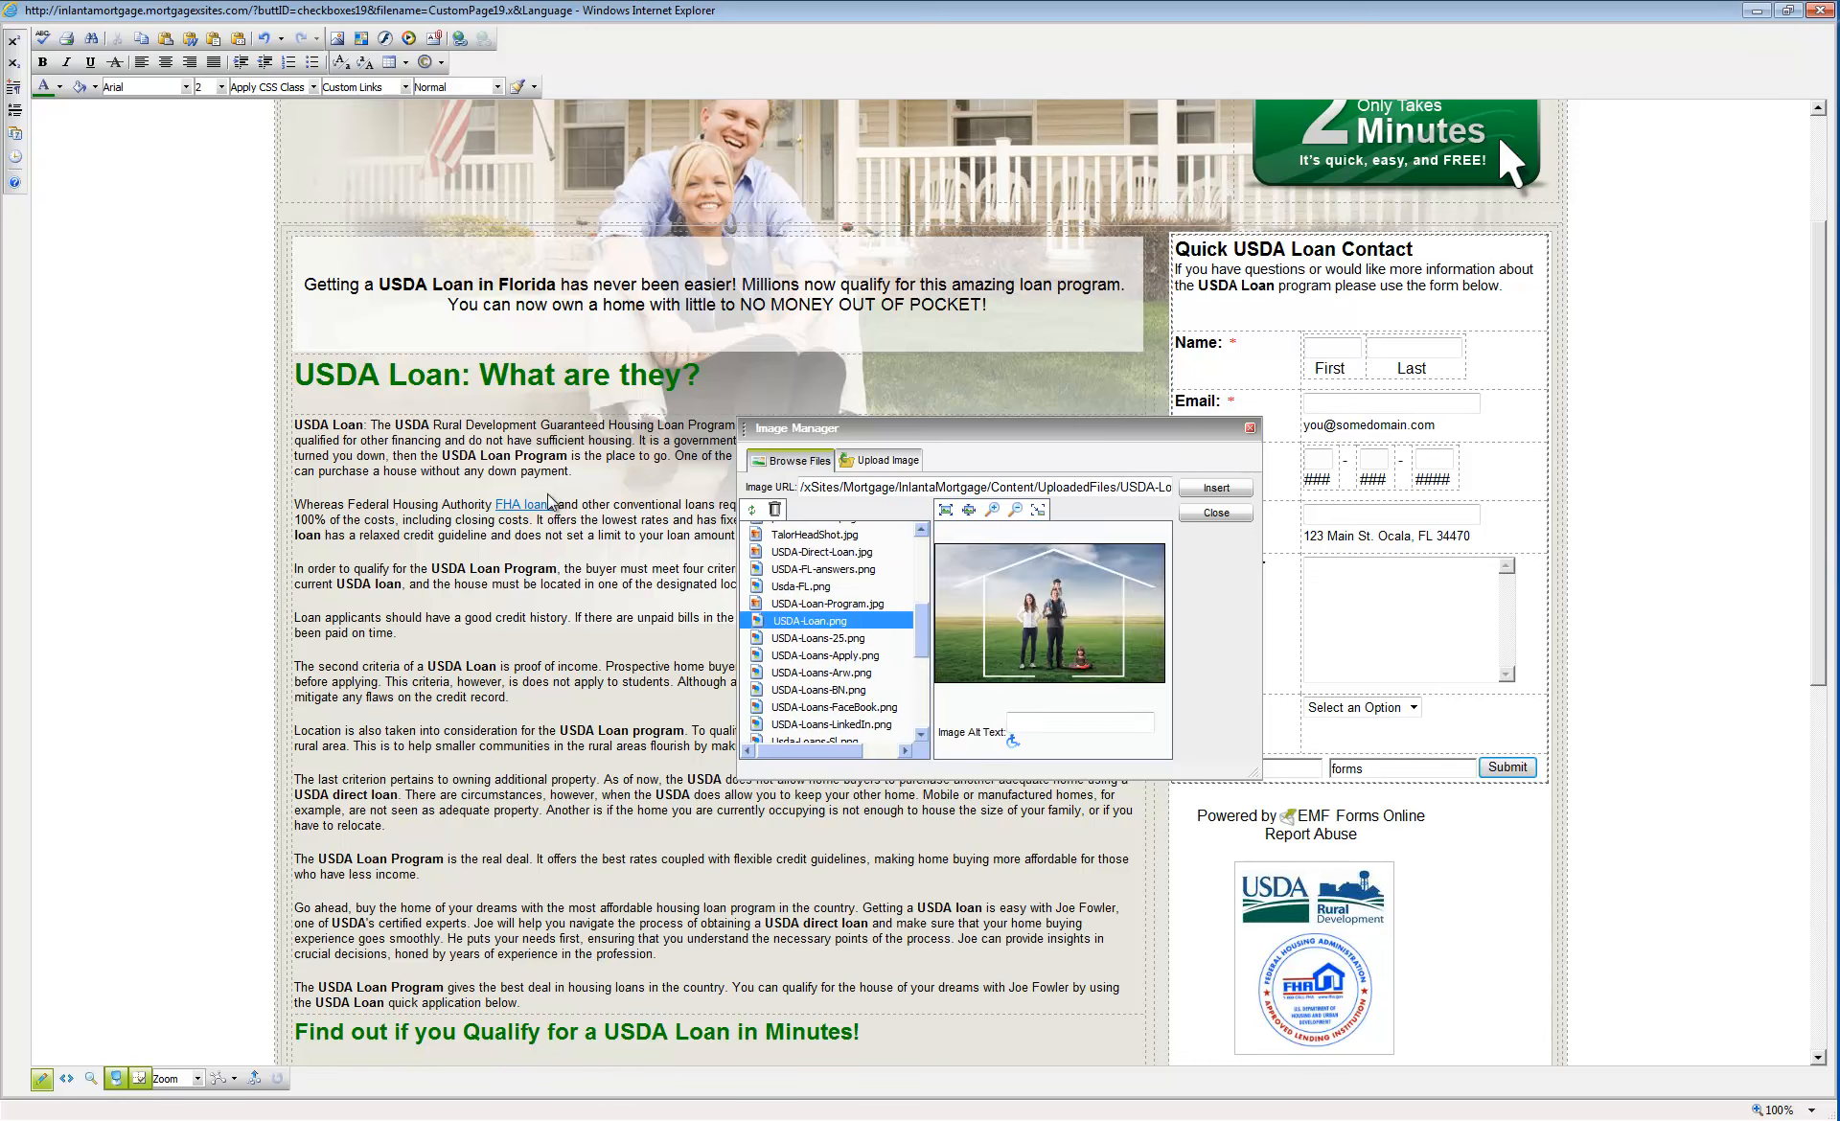
{"action": "left_click", "coordinate": [1216, 488]}
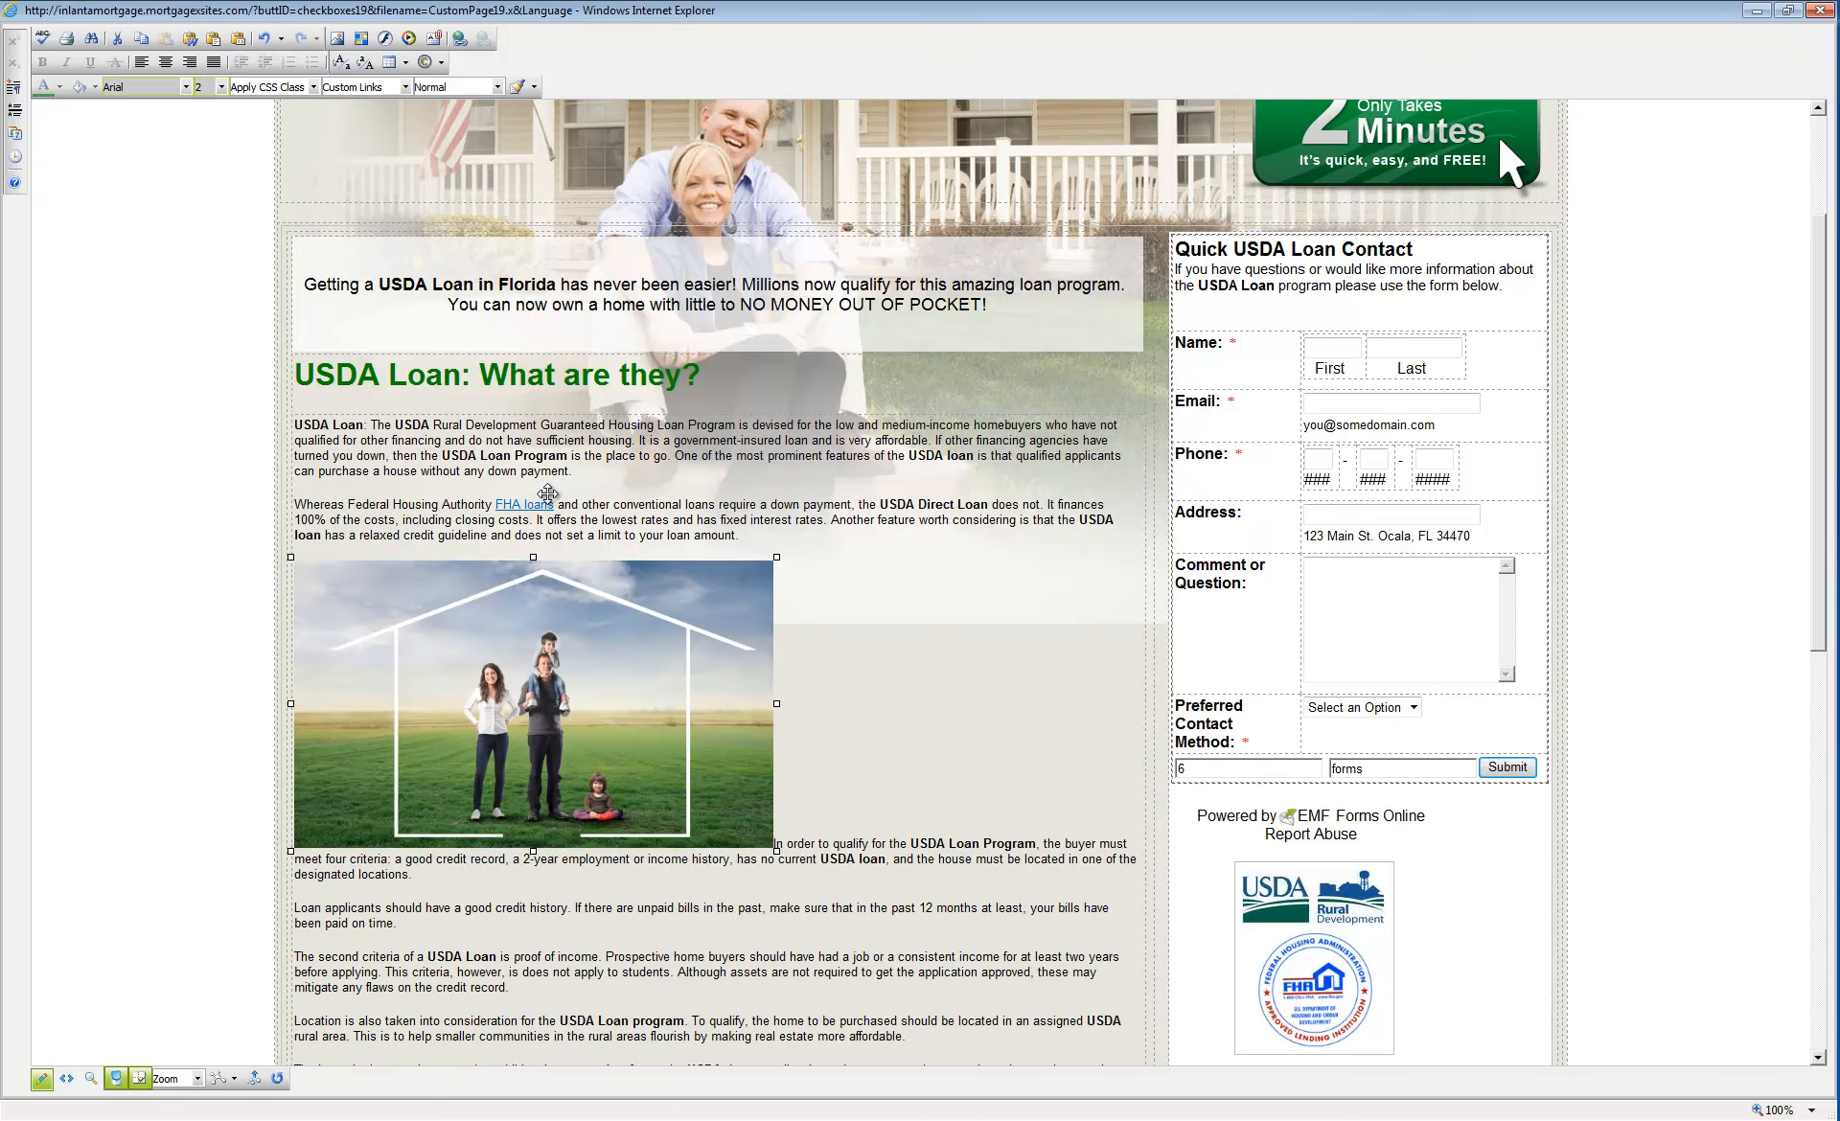
{"action": "right_click", "coordinate": [549, 495]}
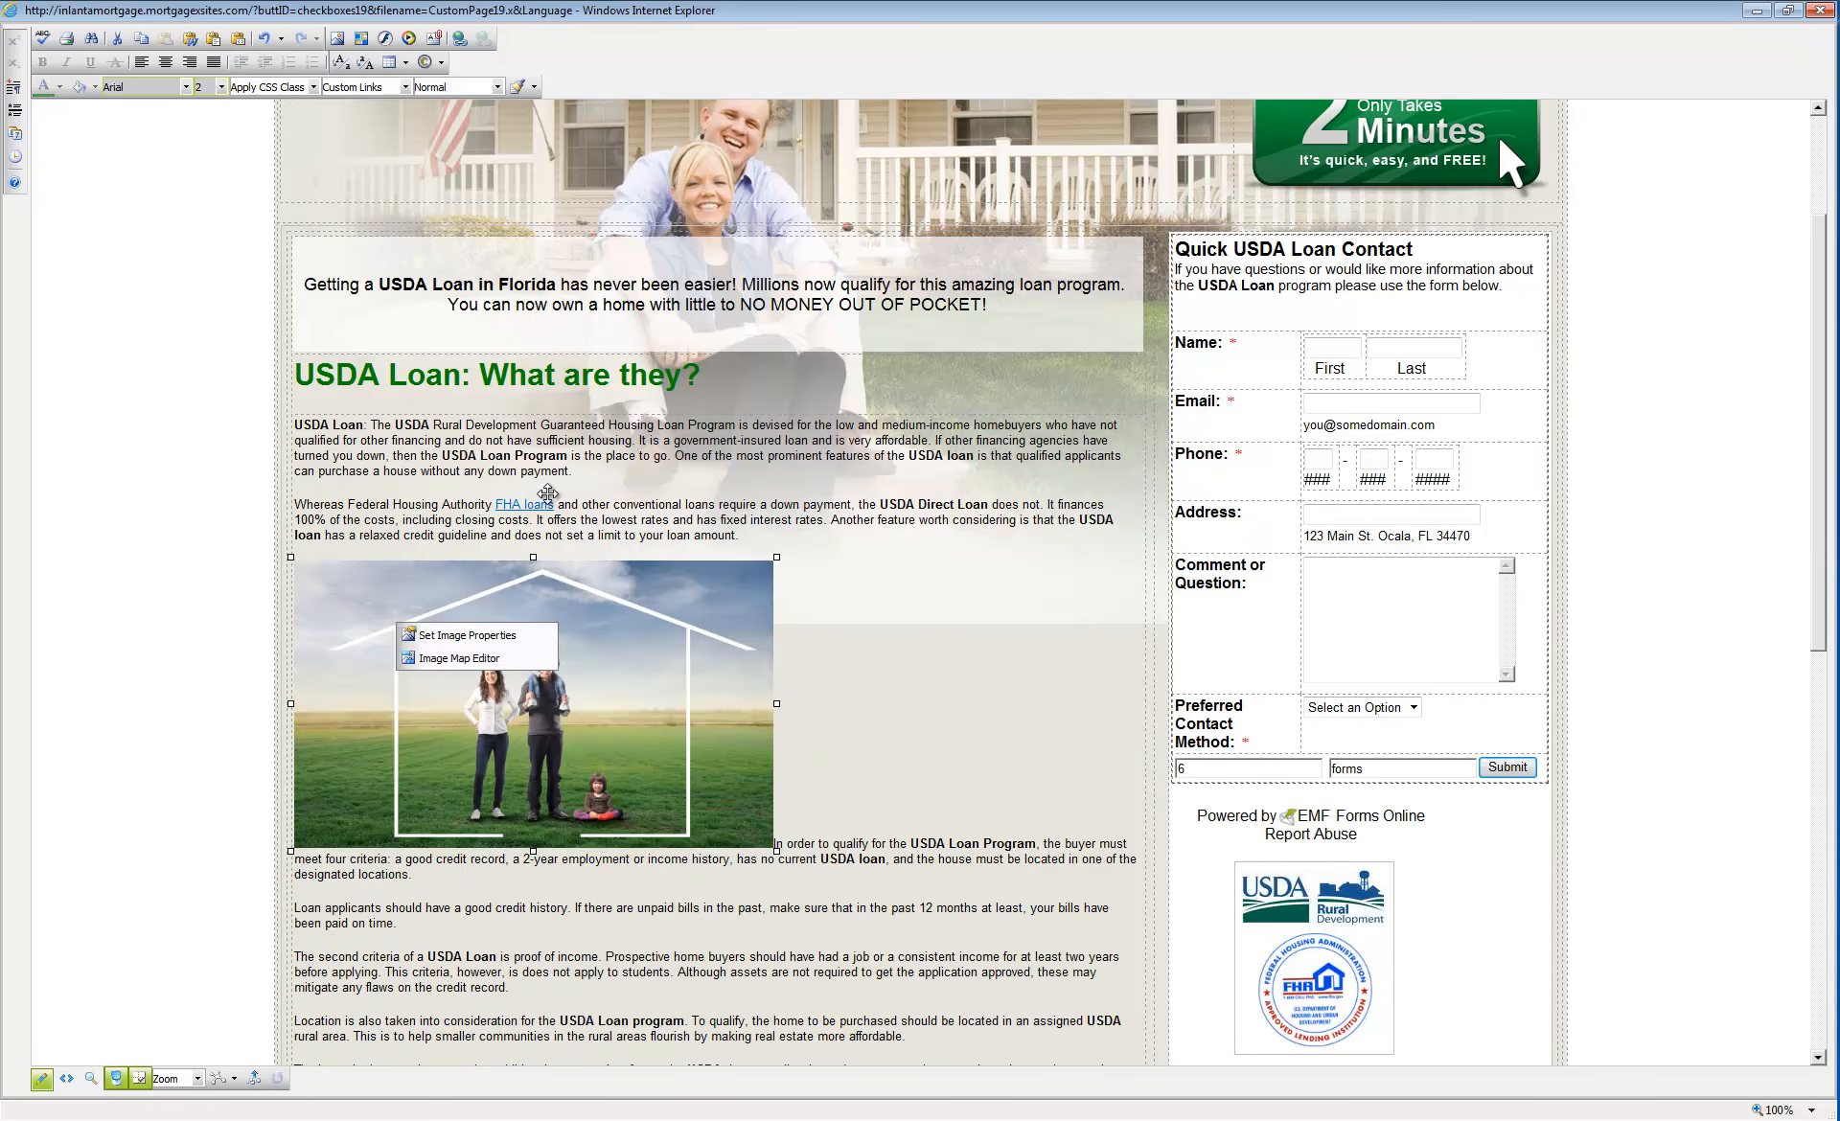
{"action": "key", "text": "Return"}
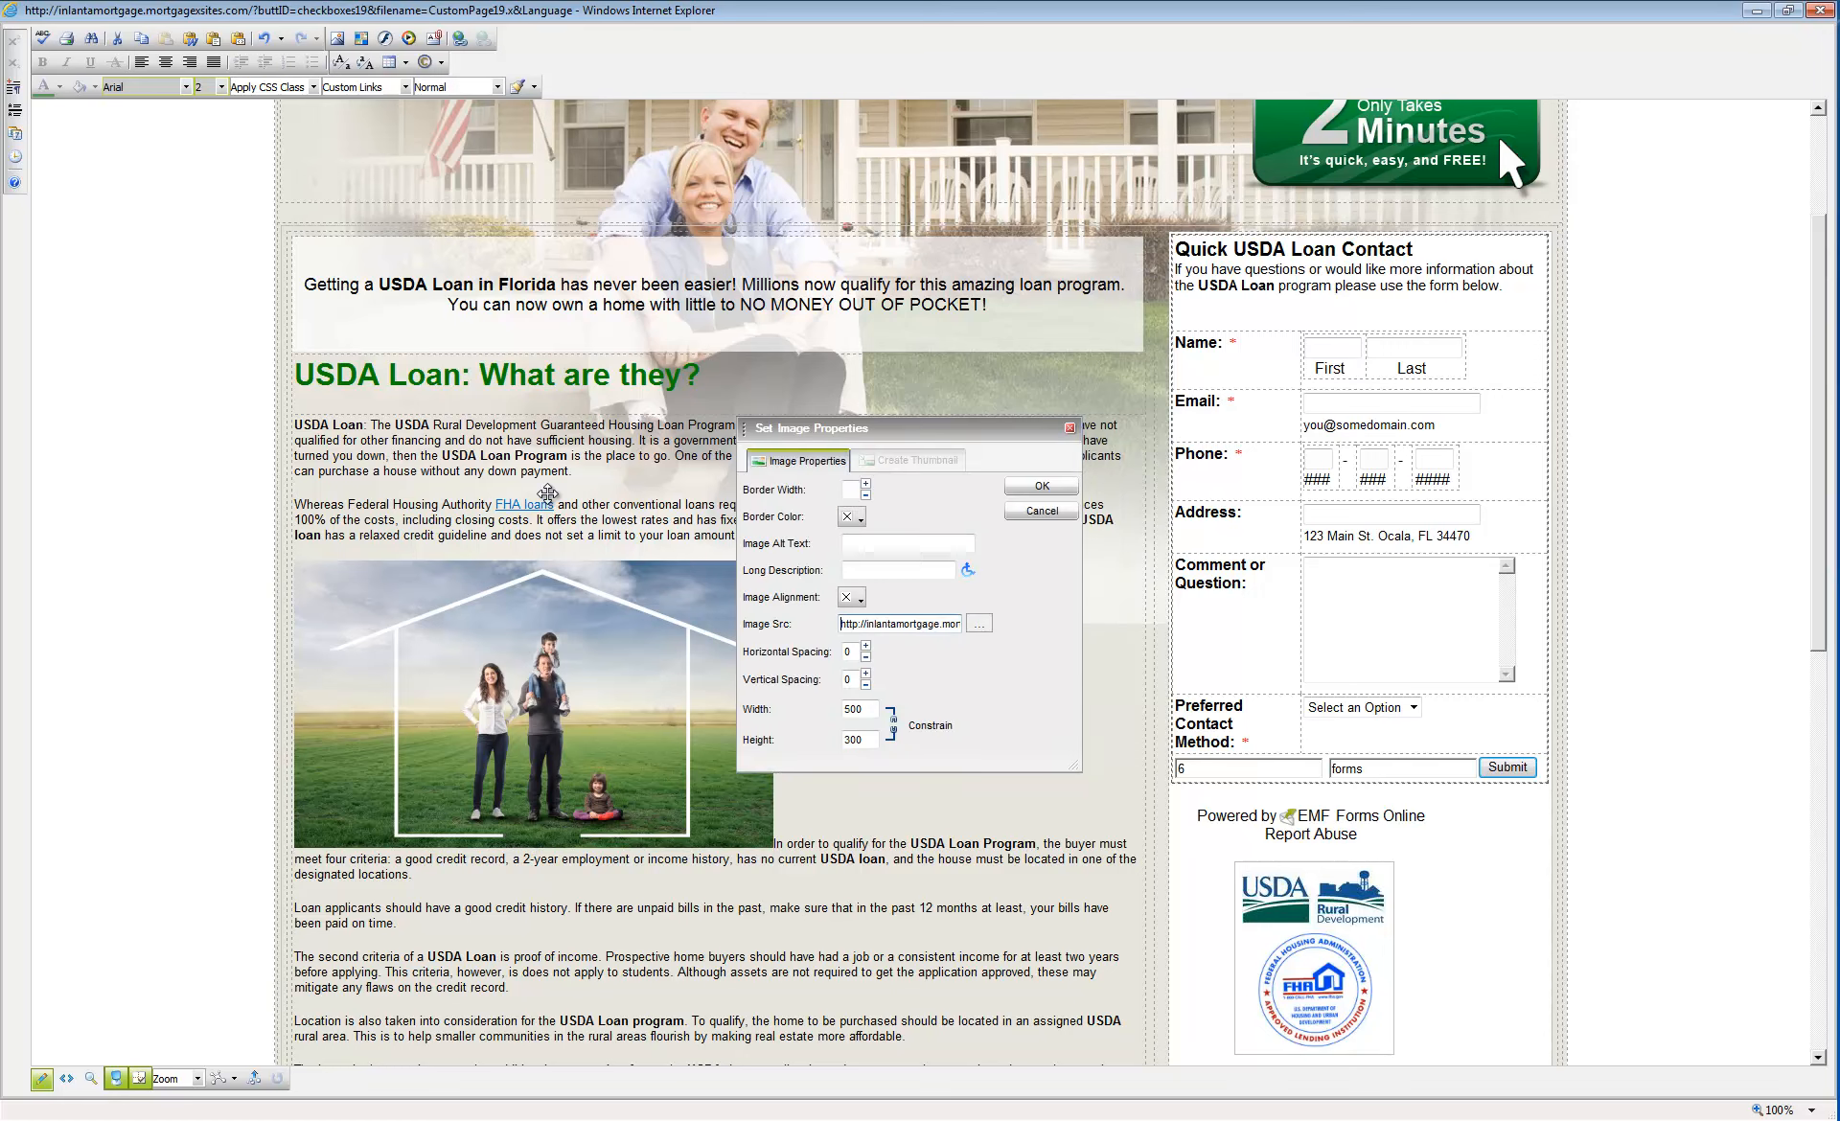
{"action": "key", "text": "Escape"}
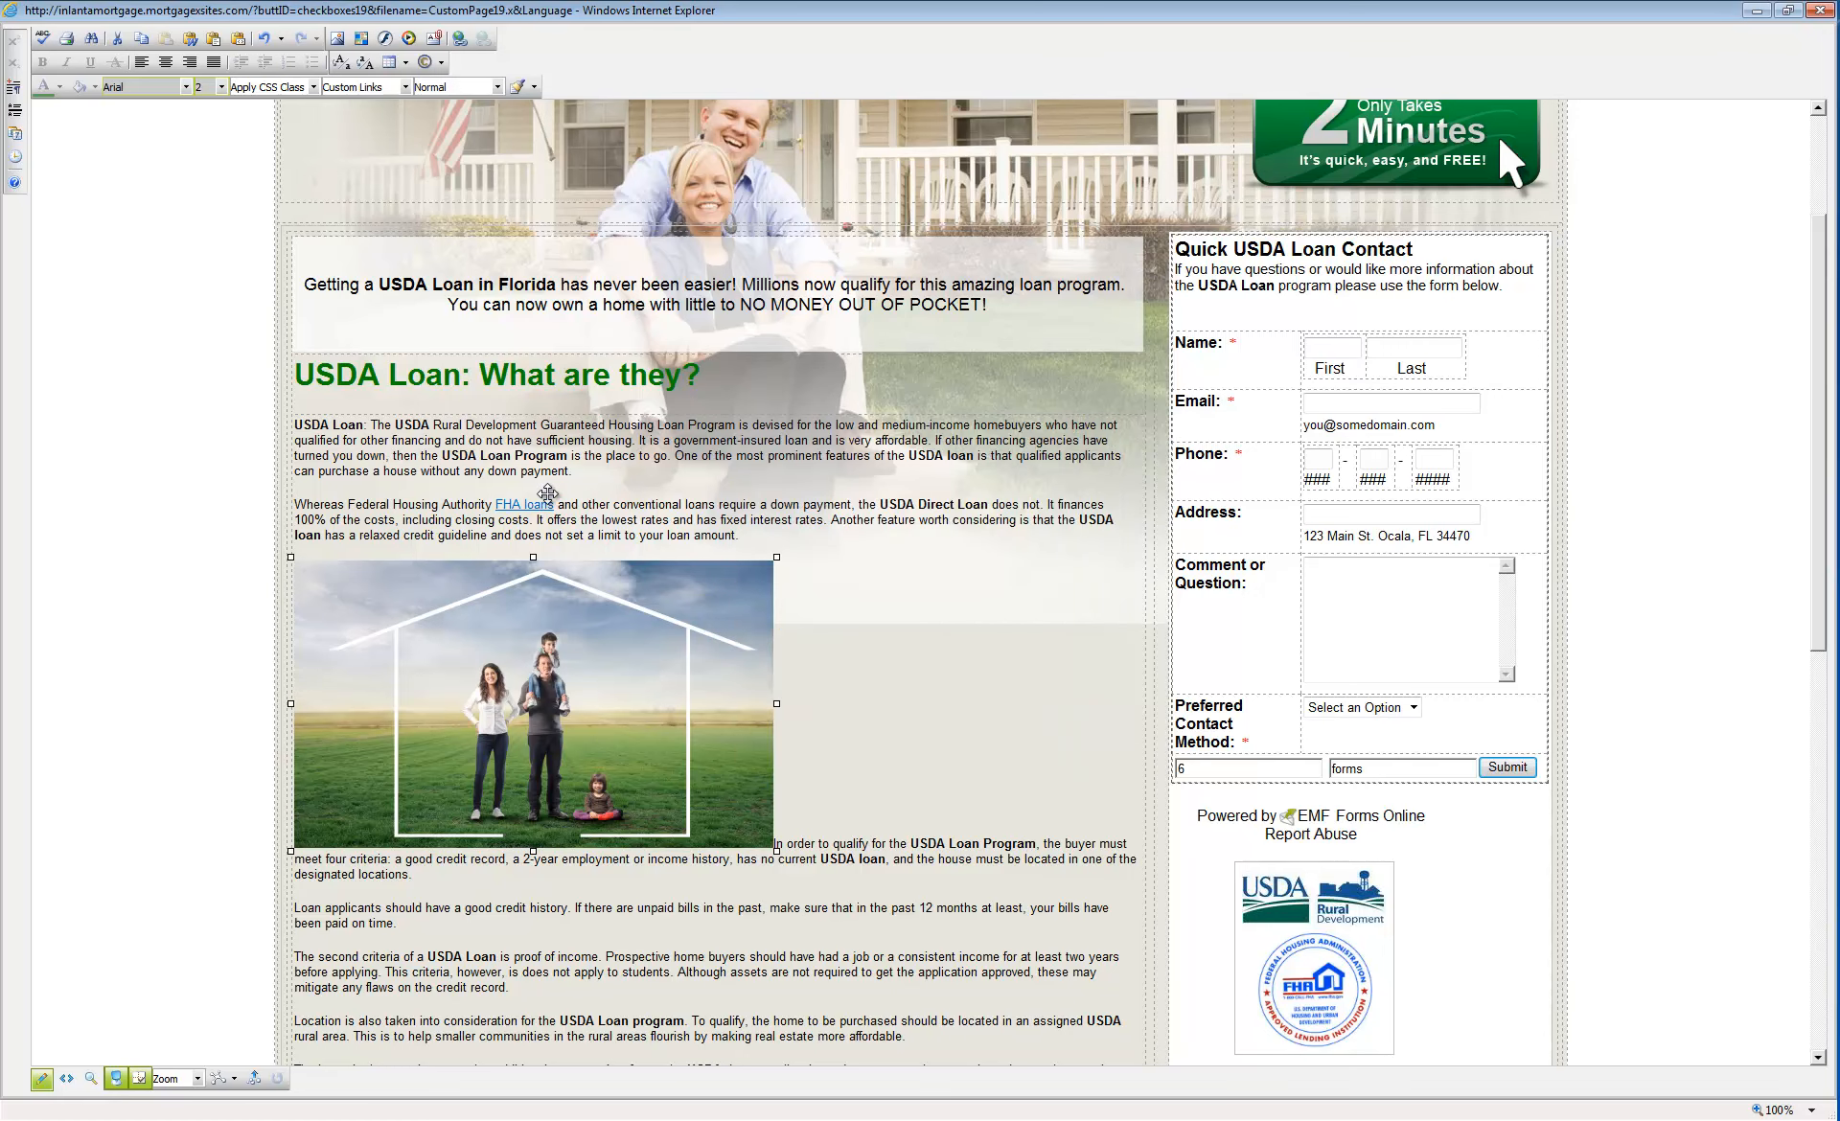
- Give the inserted image a border width of 1 and set its alt text and long description to "USDA Loan"
{"action": "right_click", "coordinate": [548, 495]}
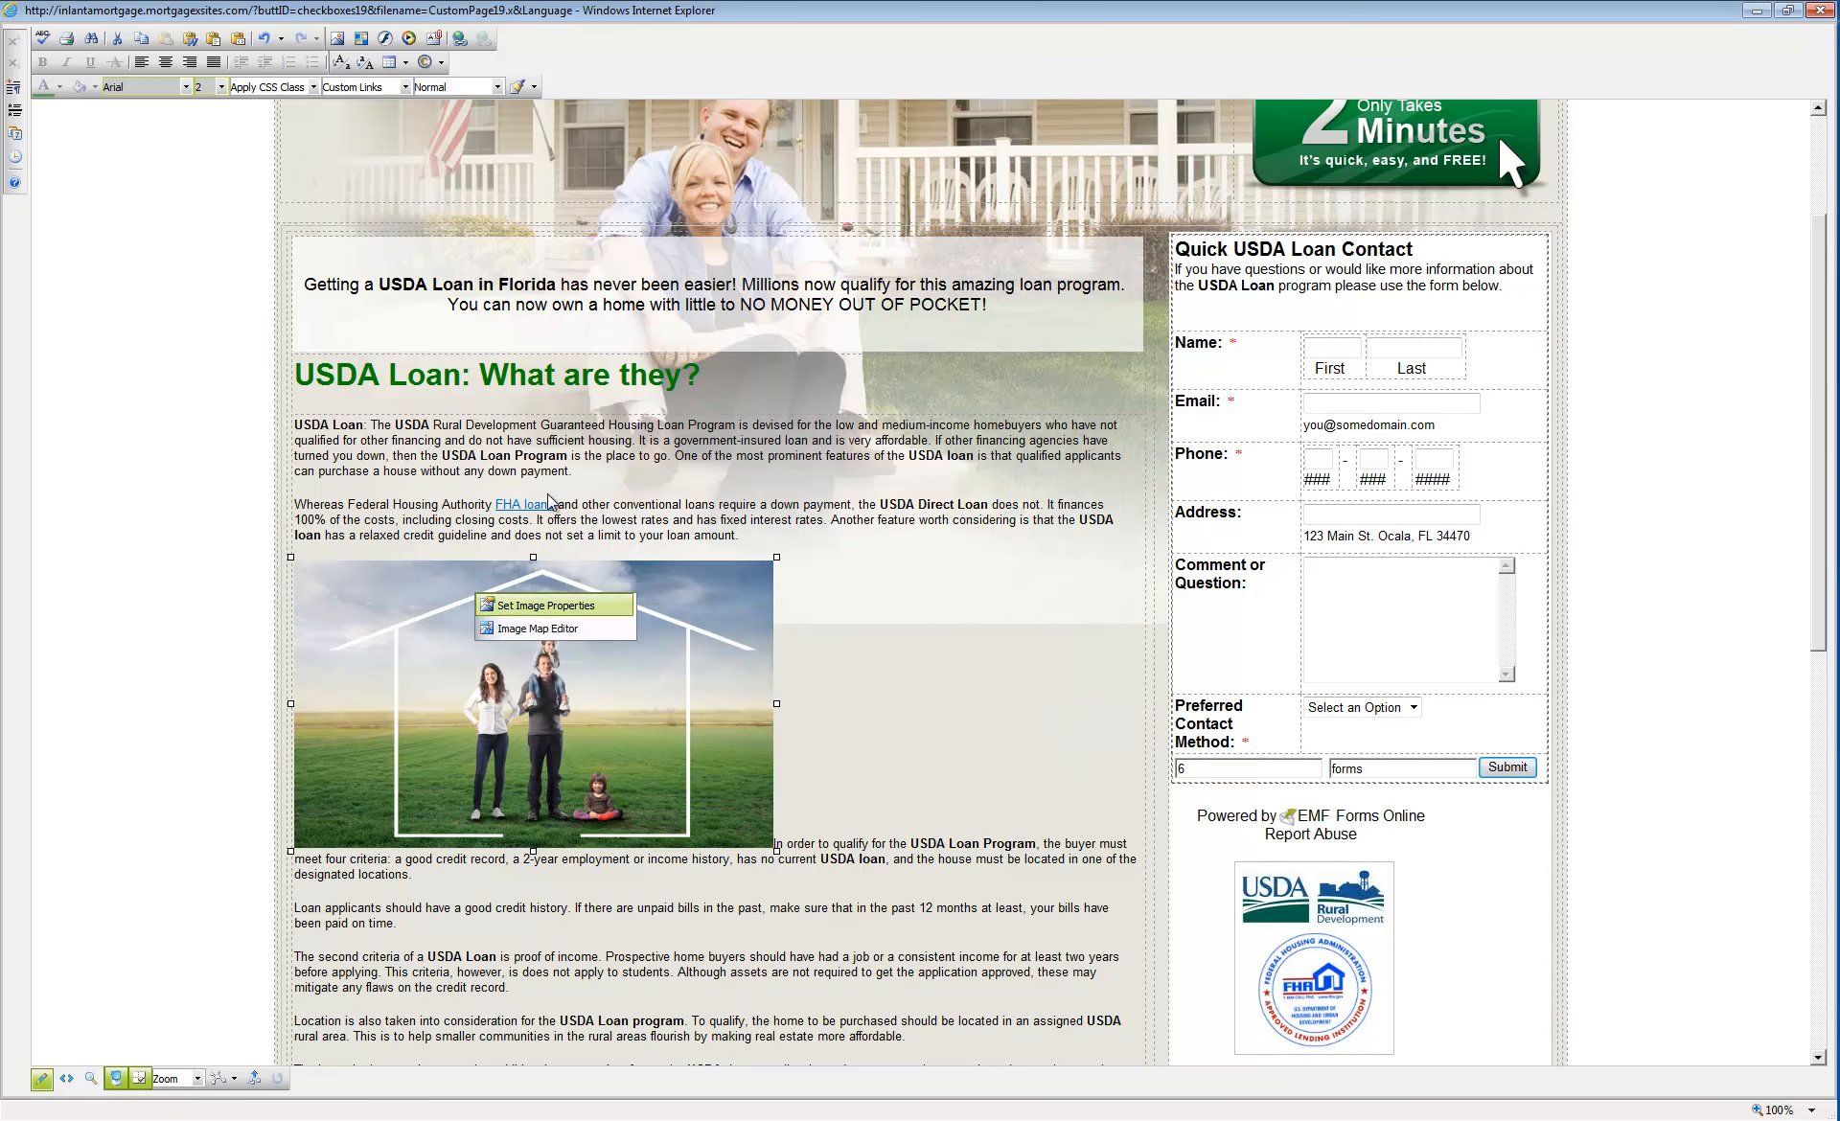
{"action": "key", "text": "Return"}
{"action": "type", "text": "1"}
{"action": "key", "text": "Tab"}
{"action": "key", "text": "Tab"}
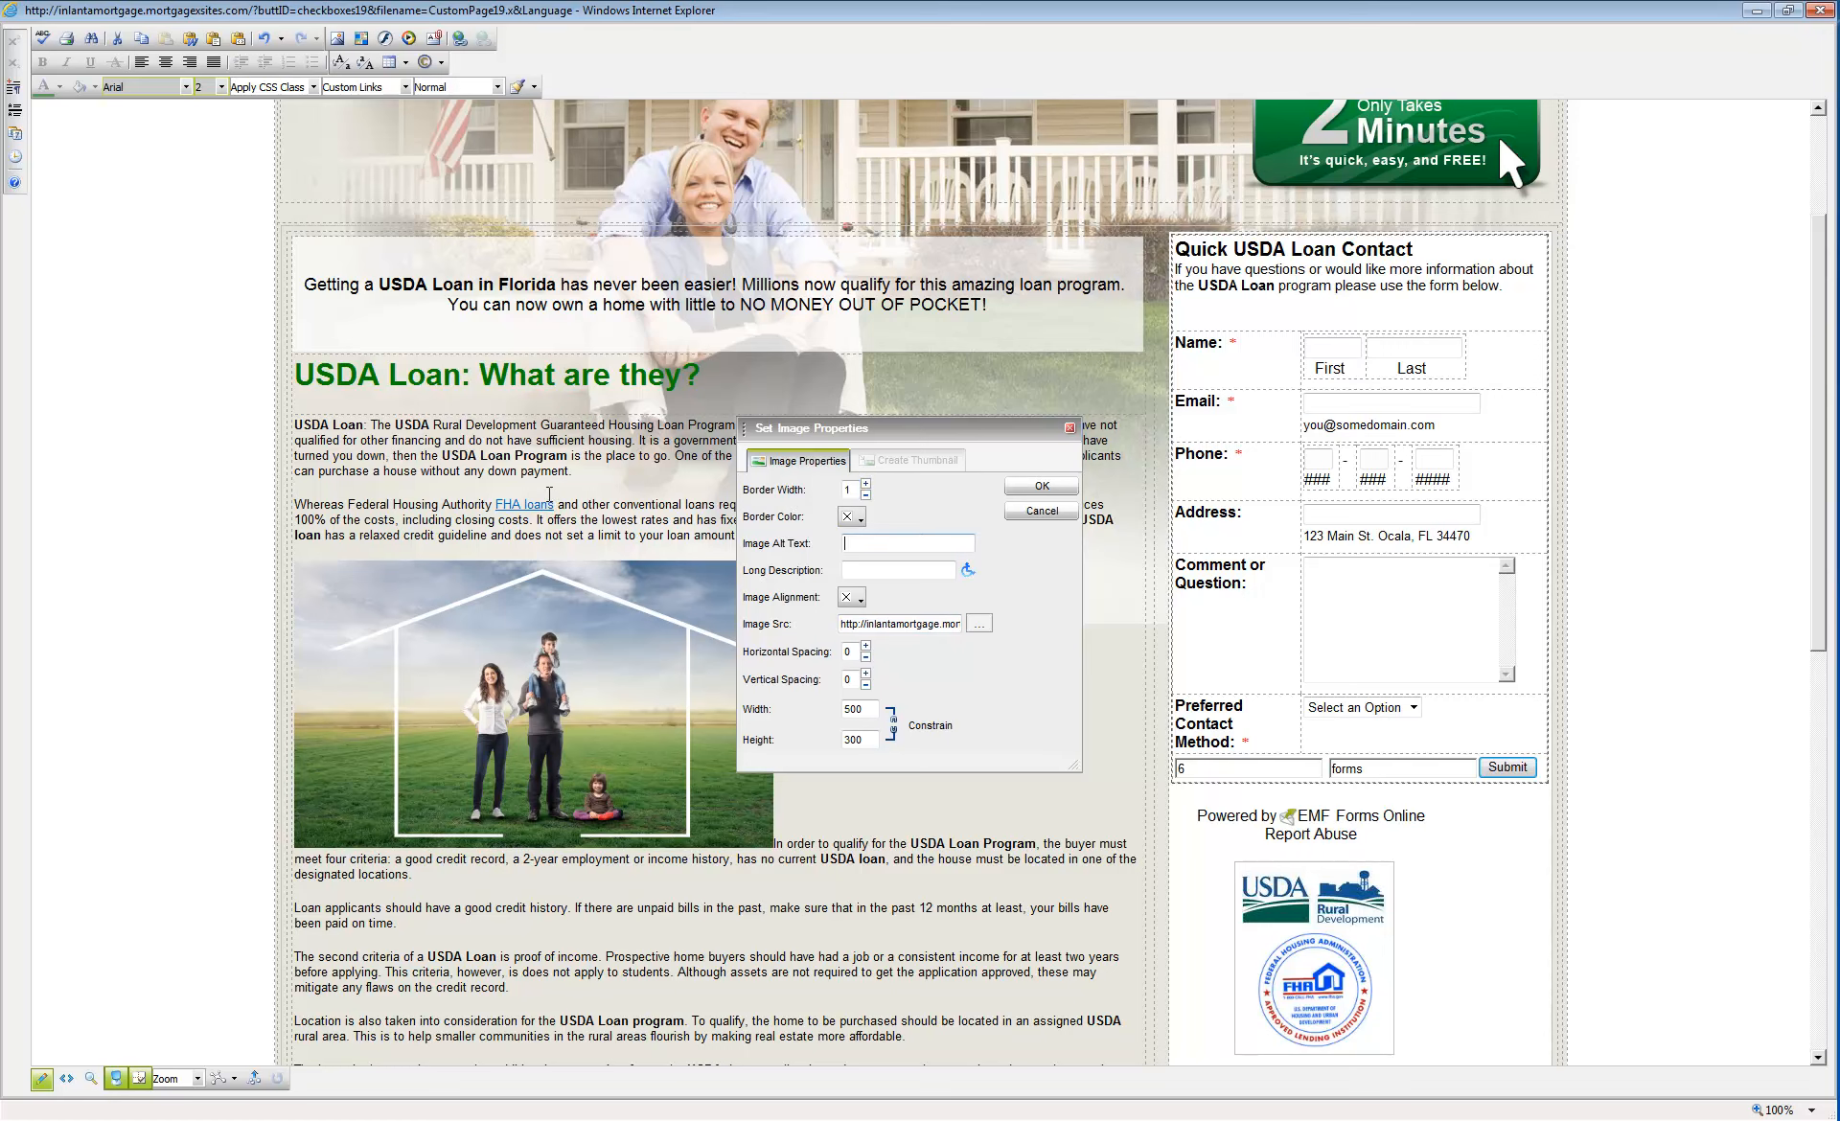
{"action": "type", "text": "USDA Loan"}
{"action": "key", "text": "ctrl+a"}
{"action": "key", "text": "ctrl+c"}
{"action": "key", "text": "Tab"}
{"action": "key", "text": "ctrl+v"}
{"action": "key", "text": "Tab"}
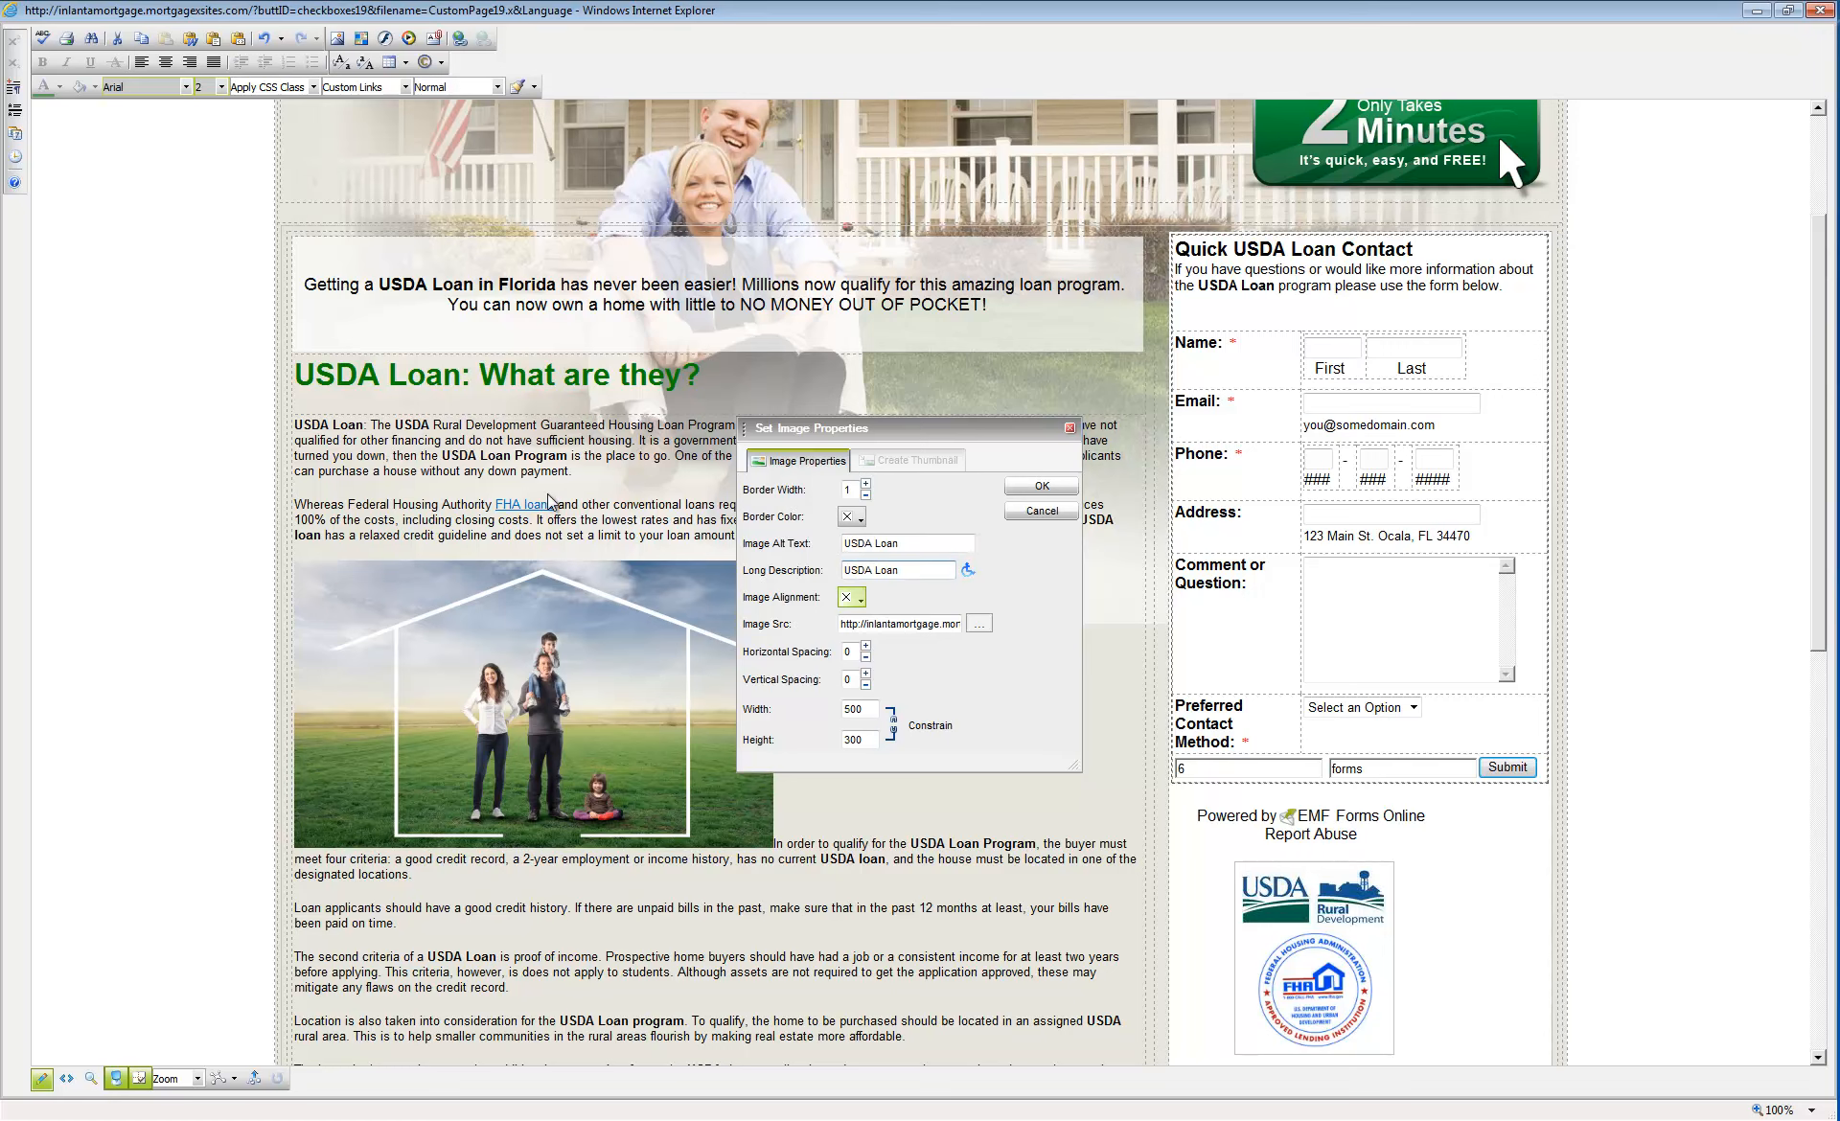
- Align the image left with text wrapping, set its horizontal and vertical spacing to 11, and reduce its width to 300
{"action": "key", "text": "alt+Down"}
{"action": "key", "text": "Return"}
{"action": "key", "text": "Tab"}
{"action": "type", "text": "10"}
{"action": "key", "text": "Tab"}
{"action": "type", "text": "10"}
{"action": "key", "text": "shift+Tab"}
{"action": "type", "text": "11"}
{"action": "key", "text": "Tab"}
{"action": "type", "text": "11"}
{"action": "key", "text": "Tab"}
{"action": "type", "text": "300"}
{"action": "key", "text": "Tab"}
{"action": "key", "text": "Return"}
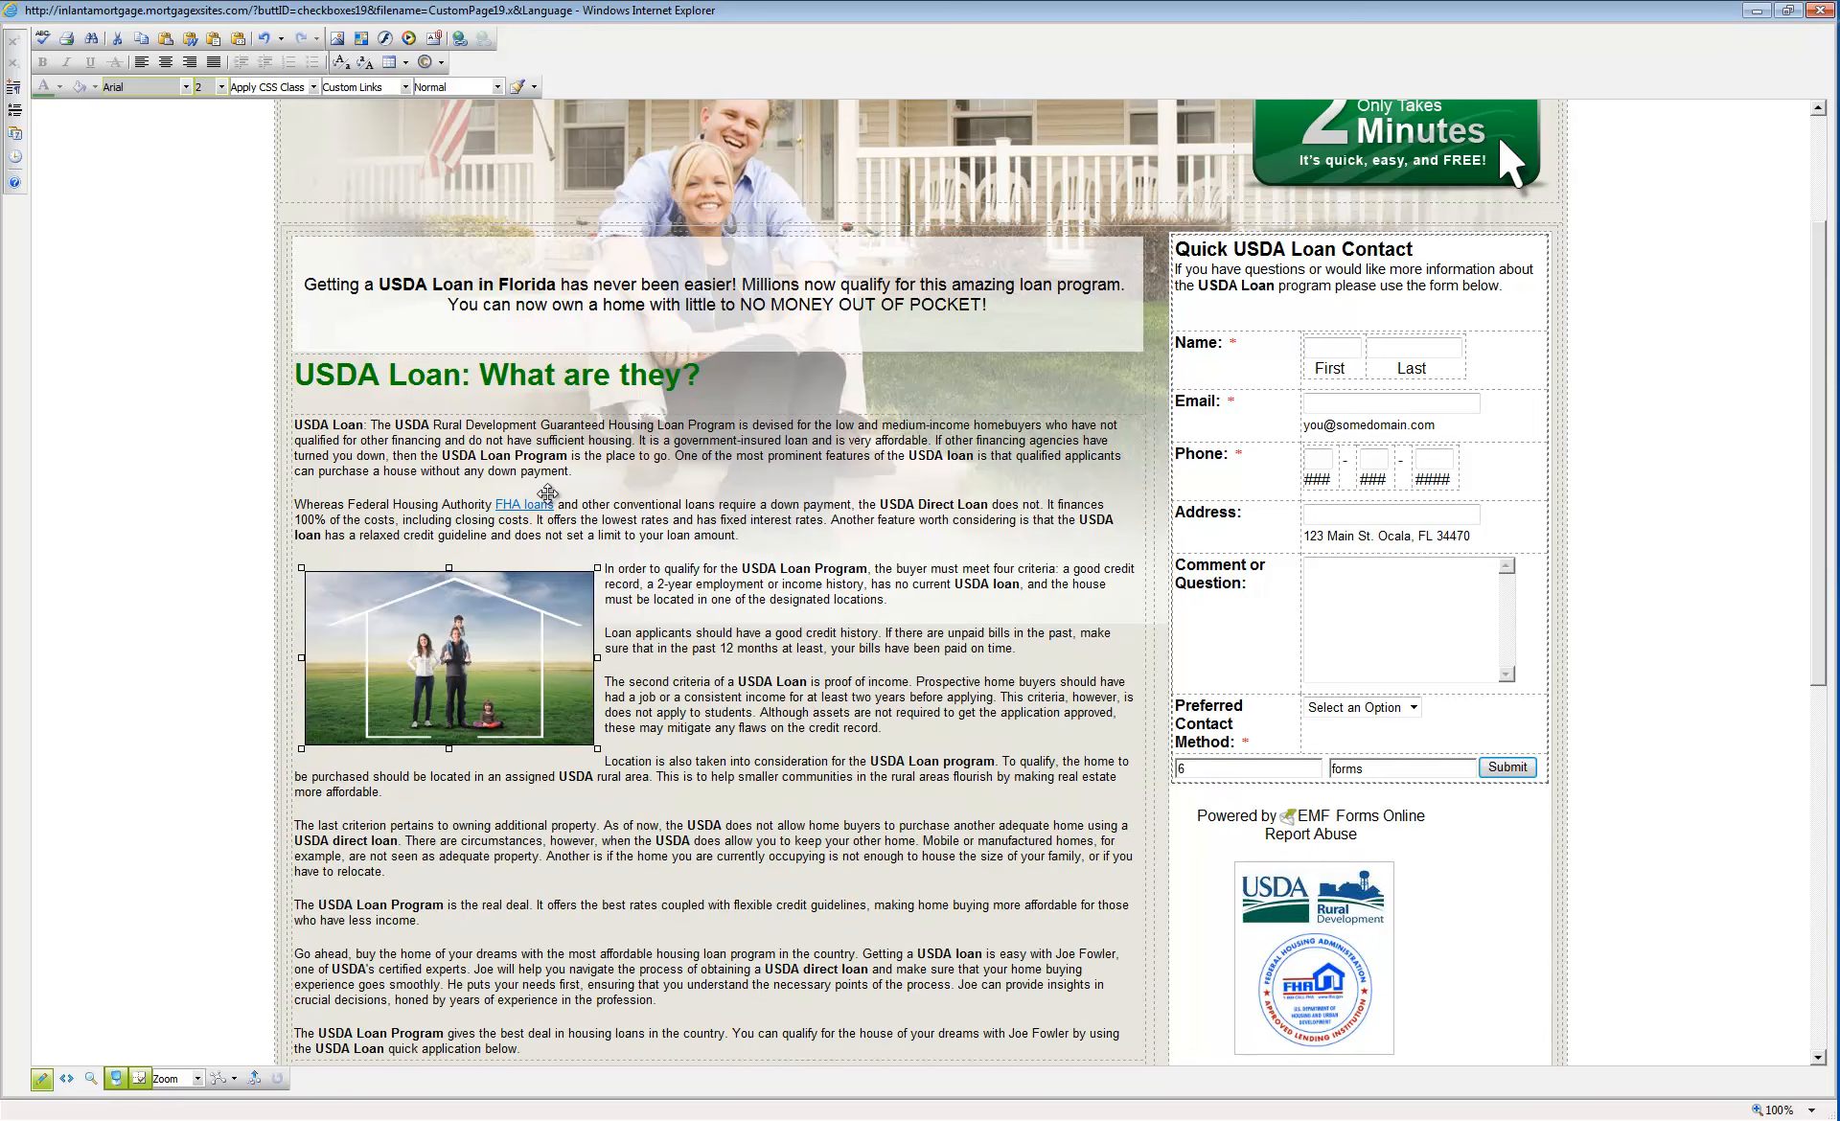
- Insert USDA-Loan-Program.jpg at the start of the "The last criterion" paragraph
{"action": "key", "text": "Down"}
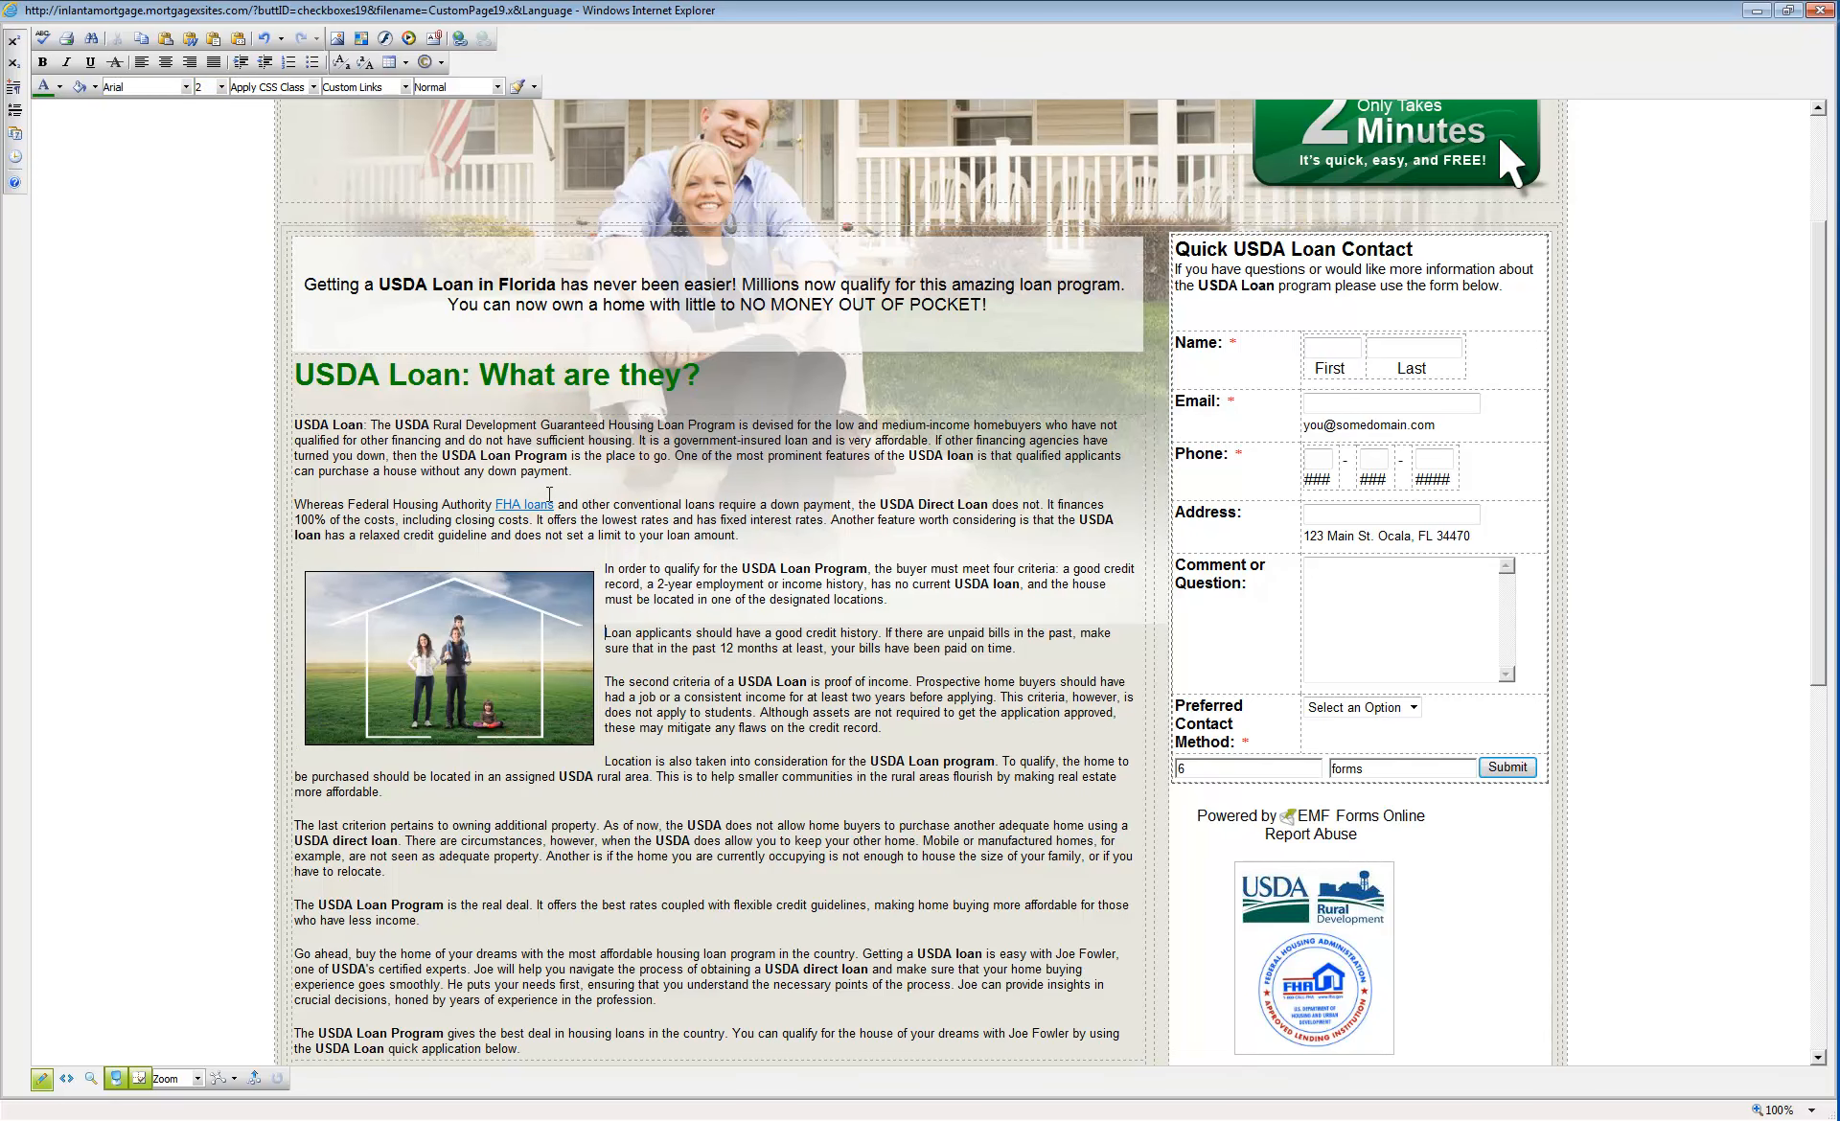
{"action": "scroll", "coordinate": [549, 494], "scroll_direction": "down", "scroll_amount": 3}
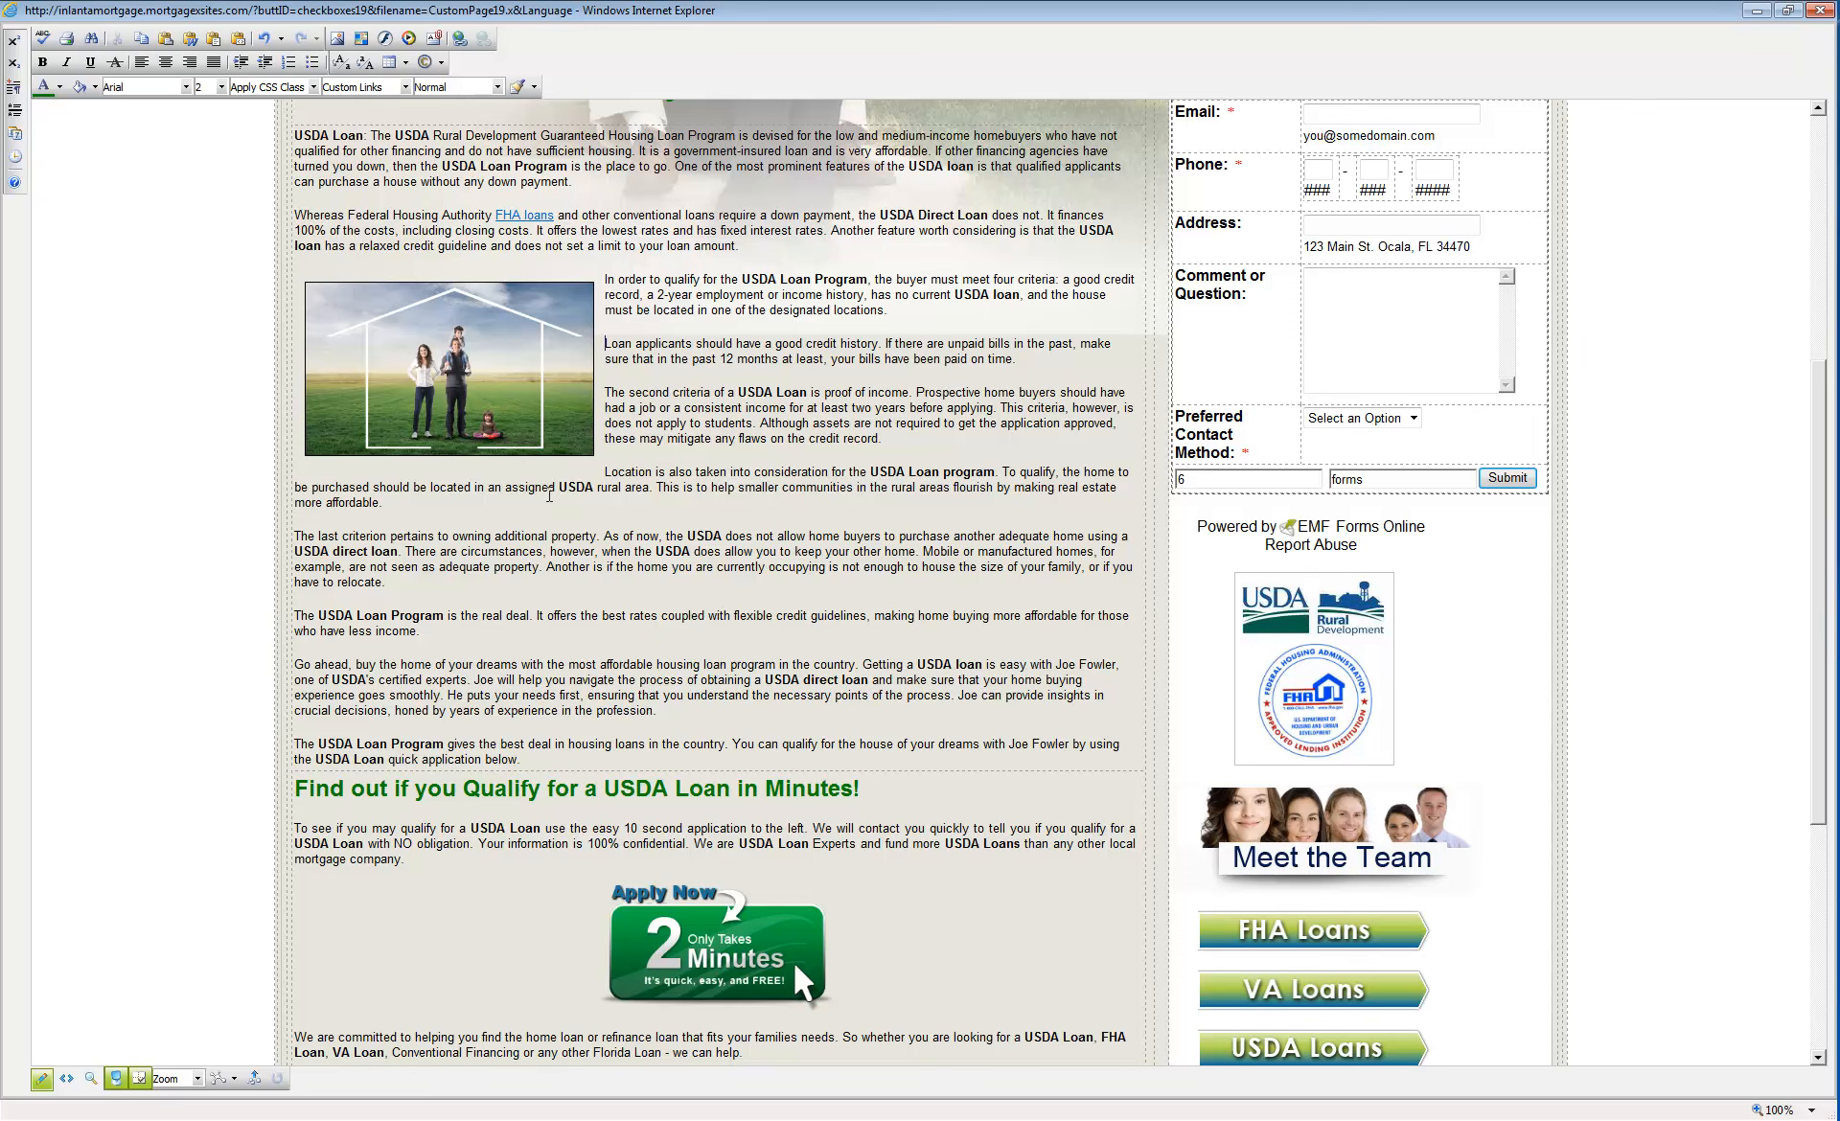
{"action": "left_click", "coordinate": [337, 39]}
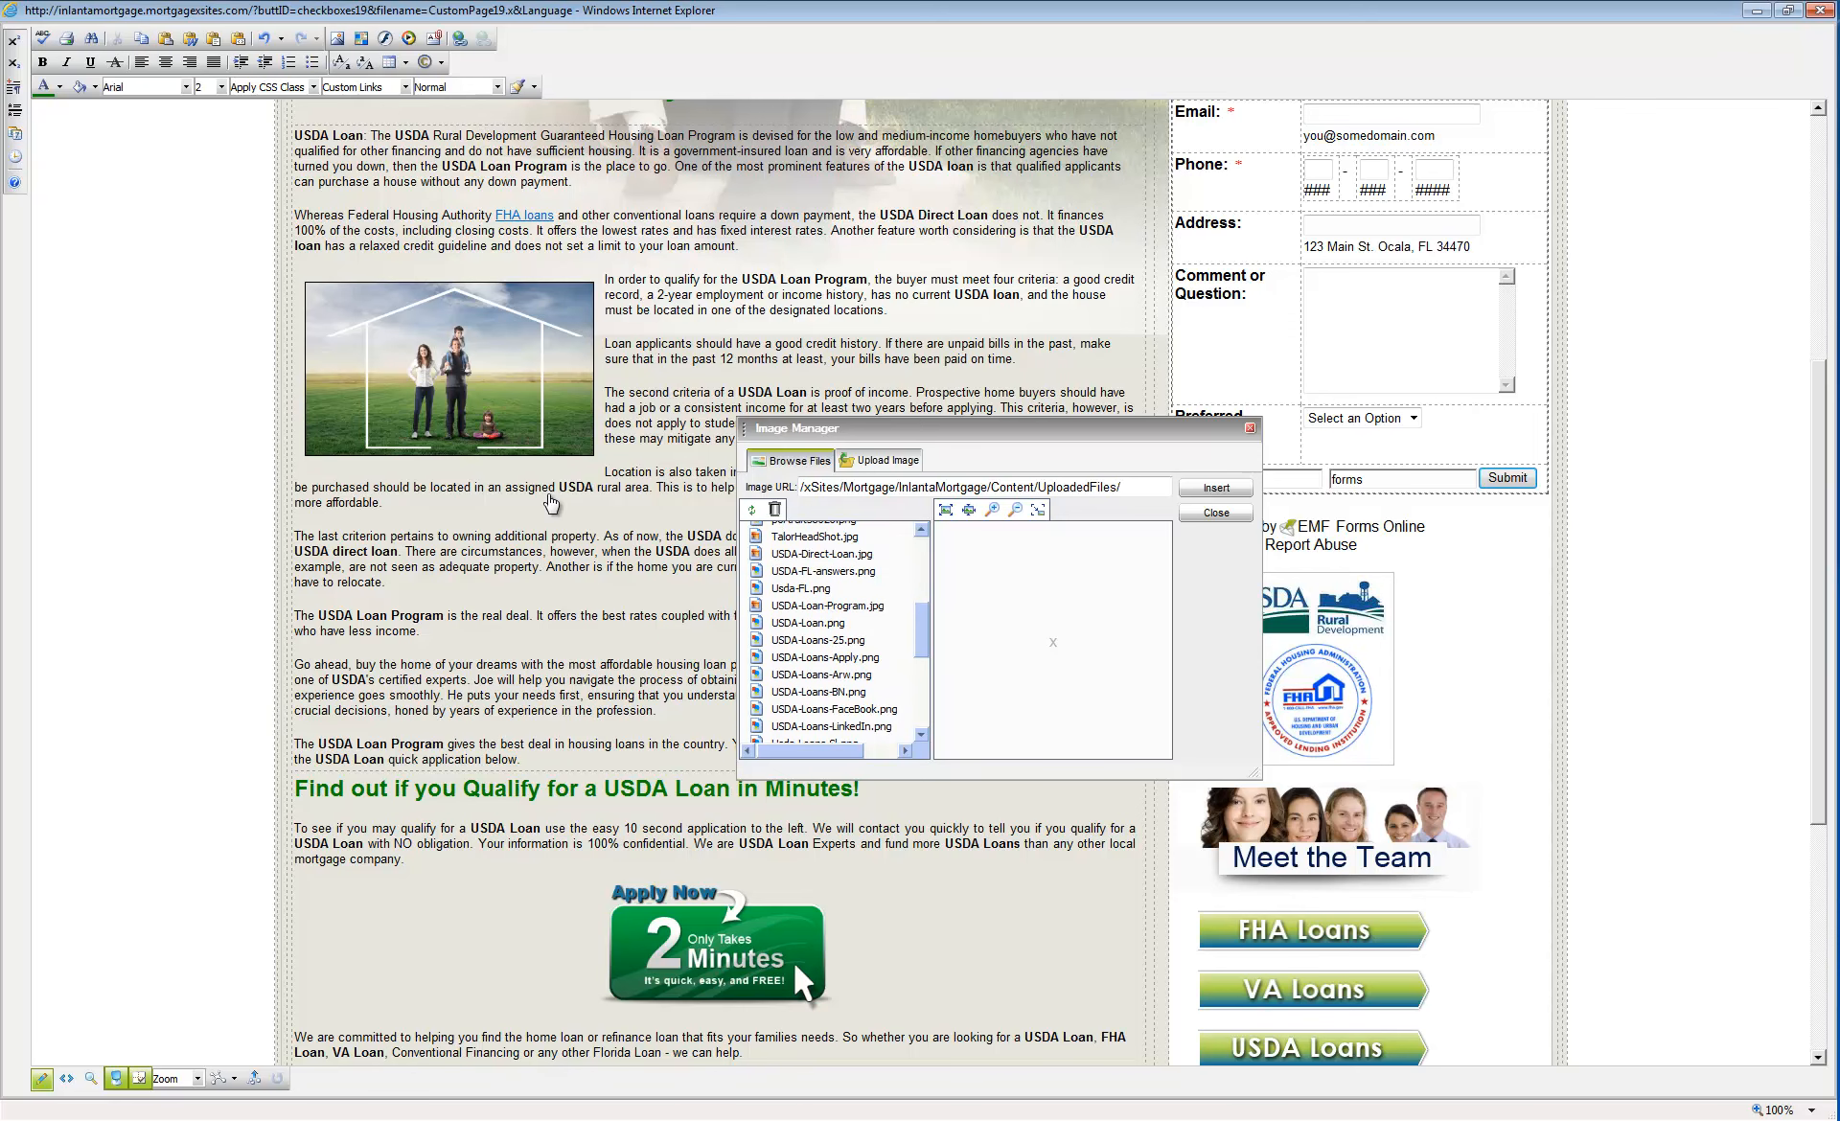
{"action": "left_click", "coordinate": [1216, 488]}
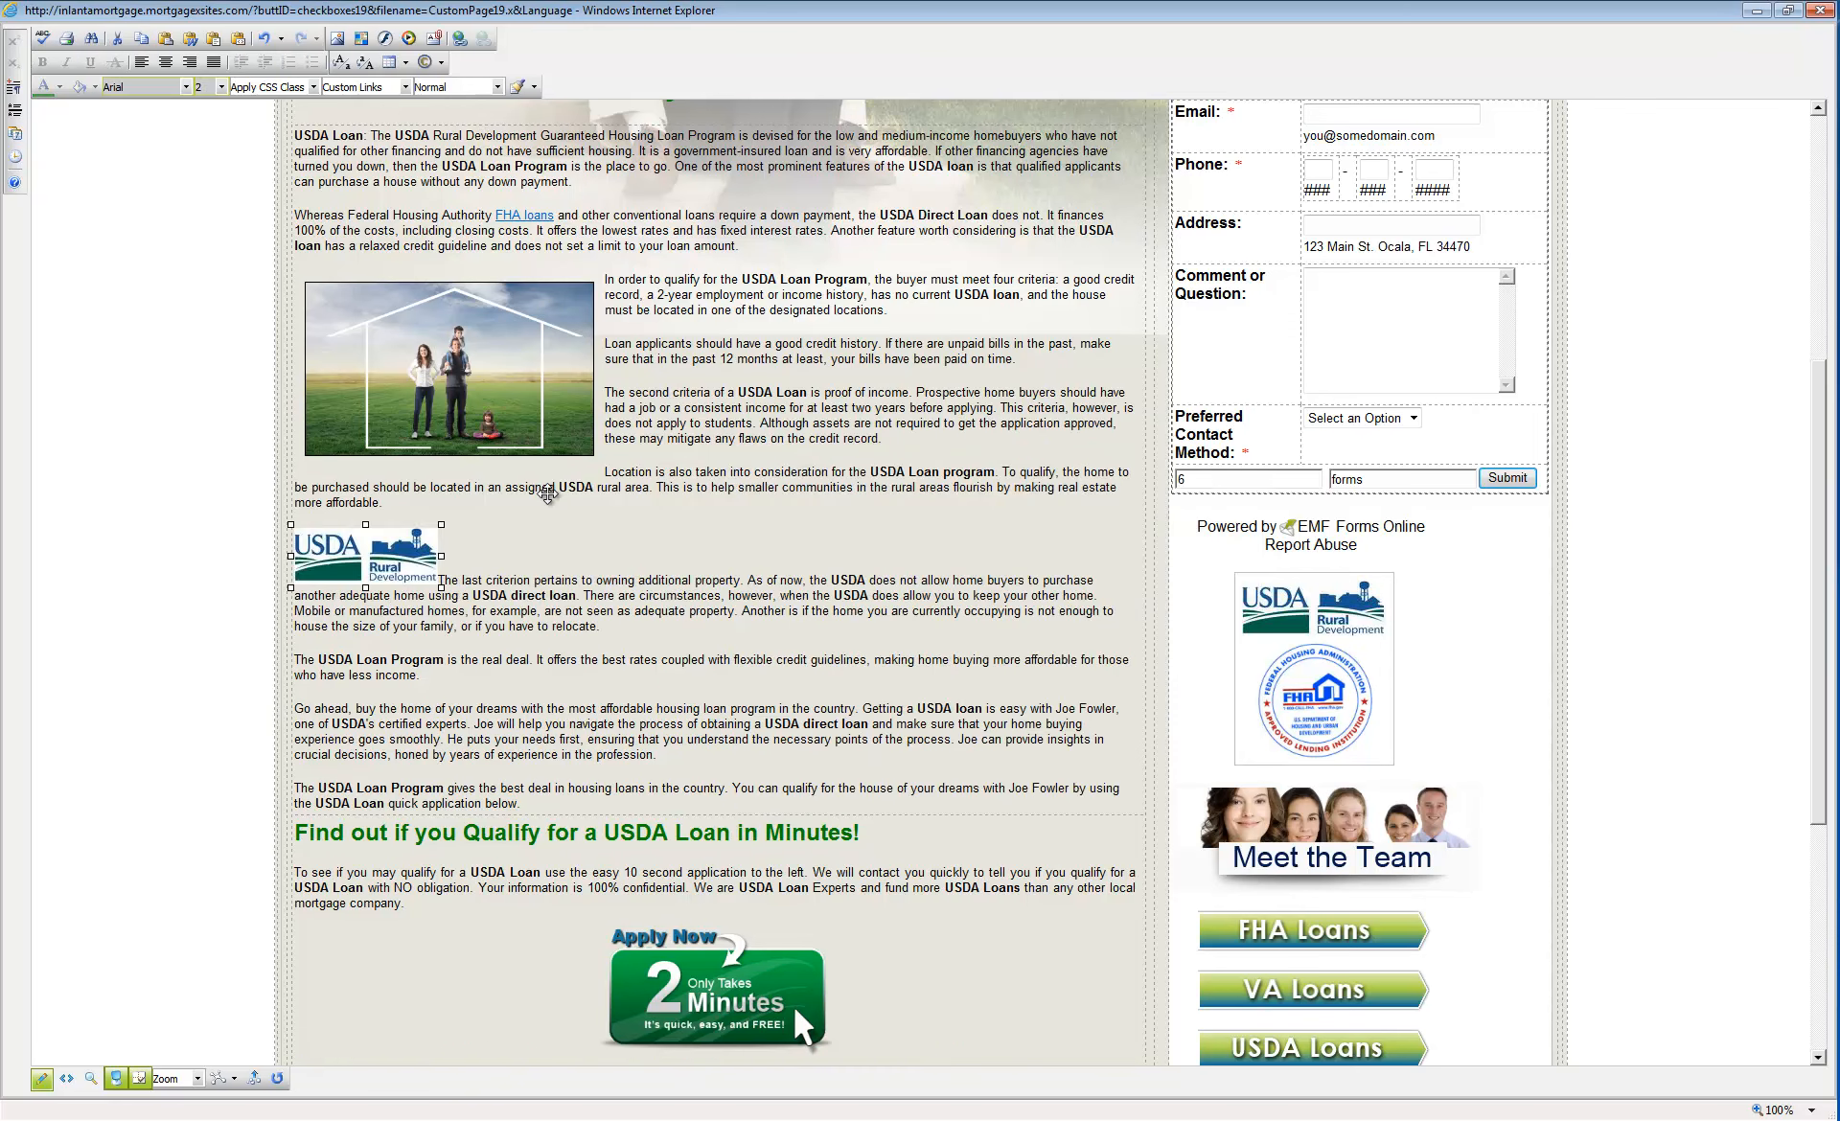
- Give the new USDA logo image a border width of 1 and set its alt text and long description to "USDA Loan Program"
{"action": "right_click", "coordinate": [380, 565]}
{"action": "left_click", "coordinate": [431, 578]}
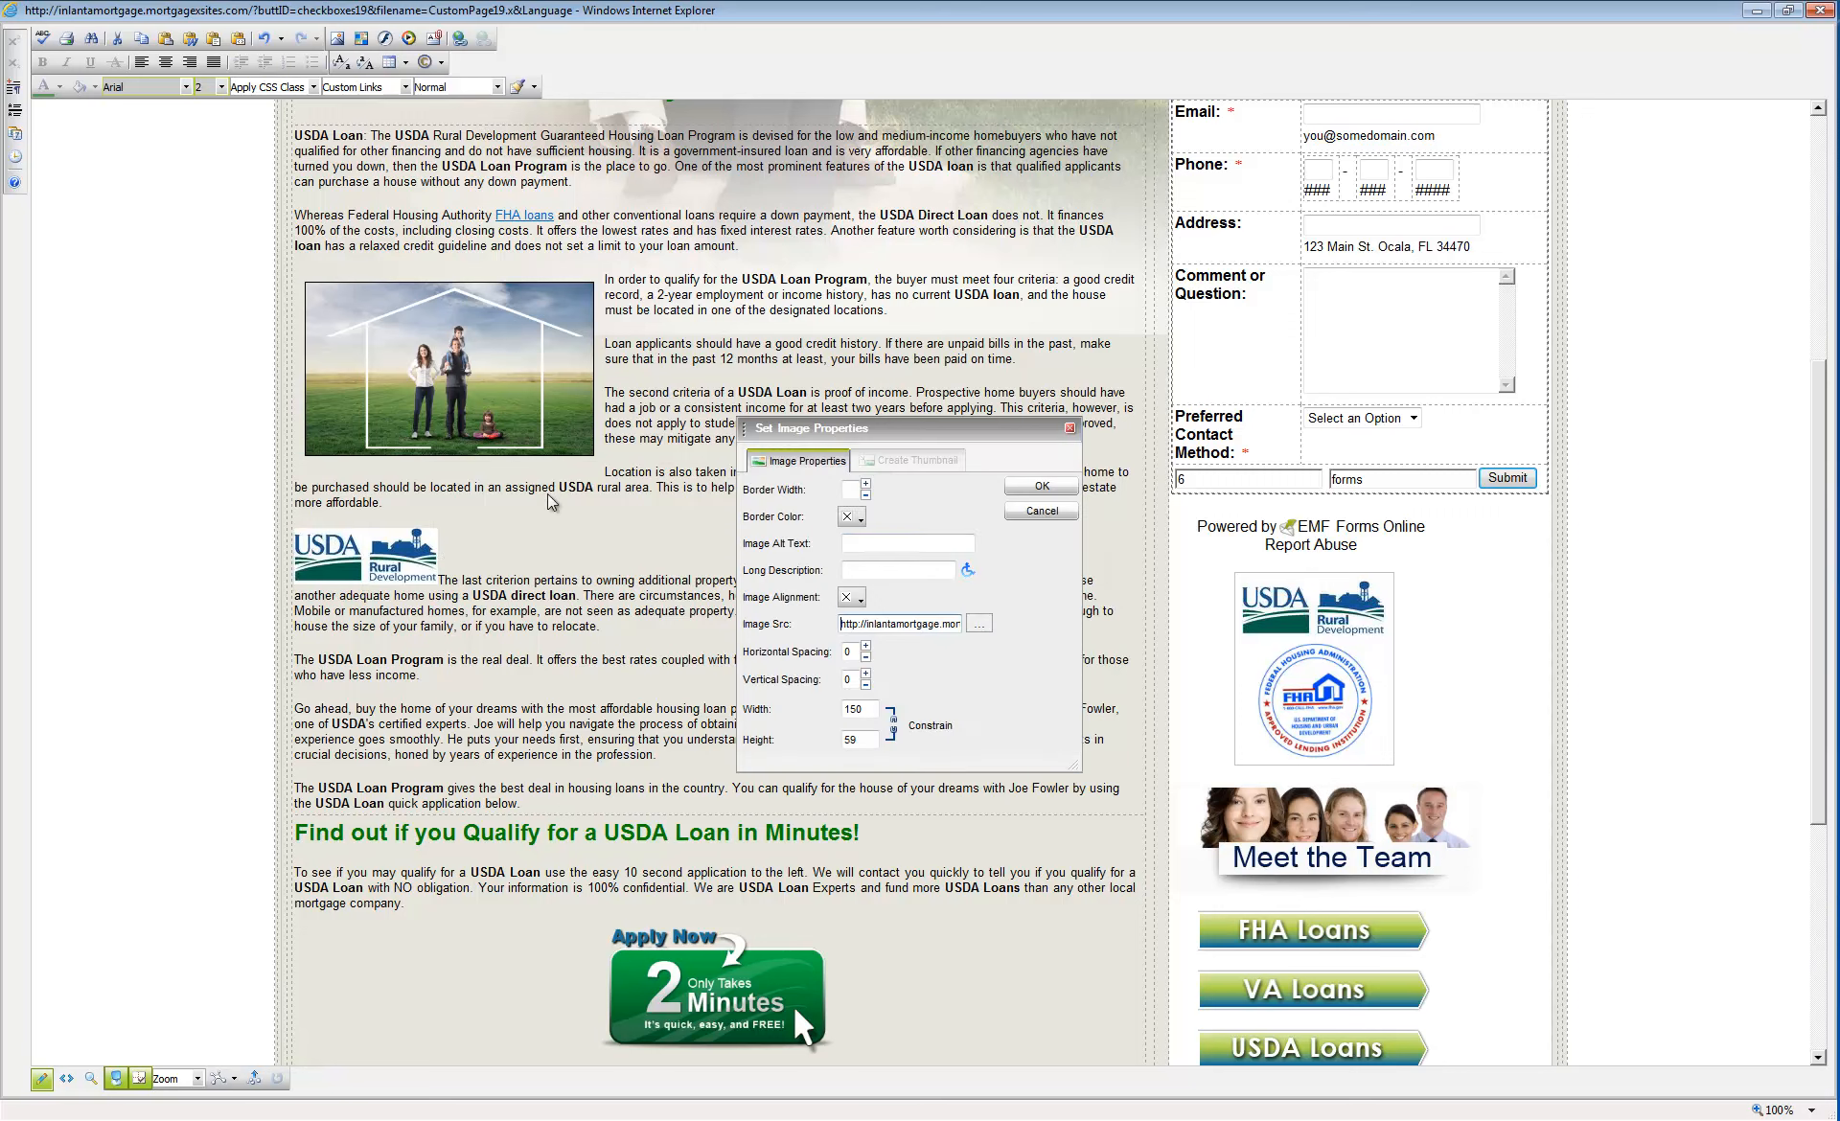
{"action": "type", "text": "1"}
{"action": "key", "text": "Tab"}
{"action": "type", "text": "USDA Loan Program"}
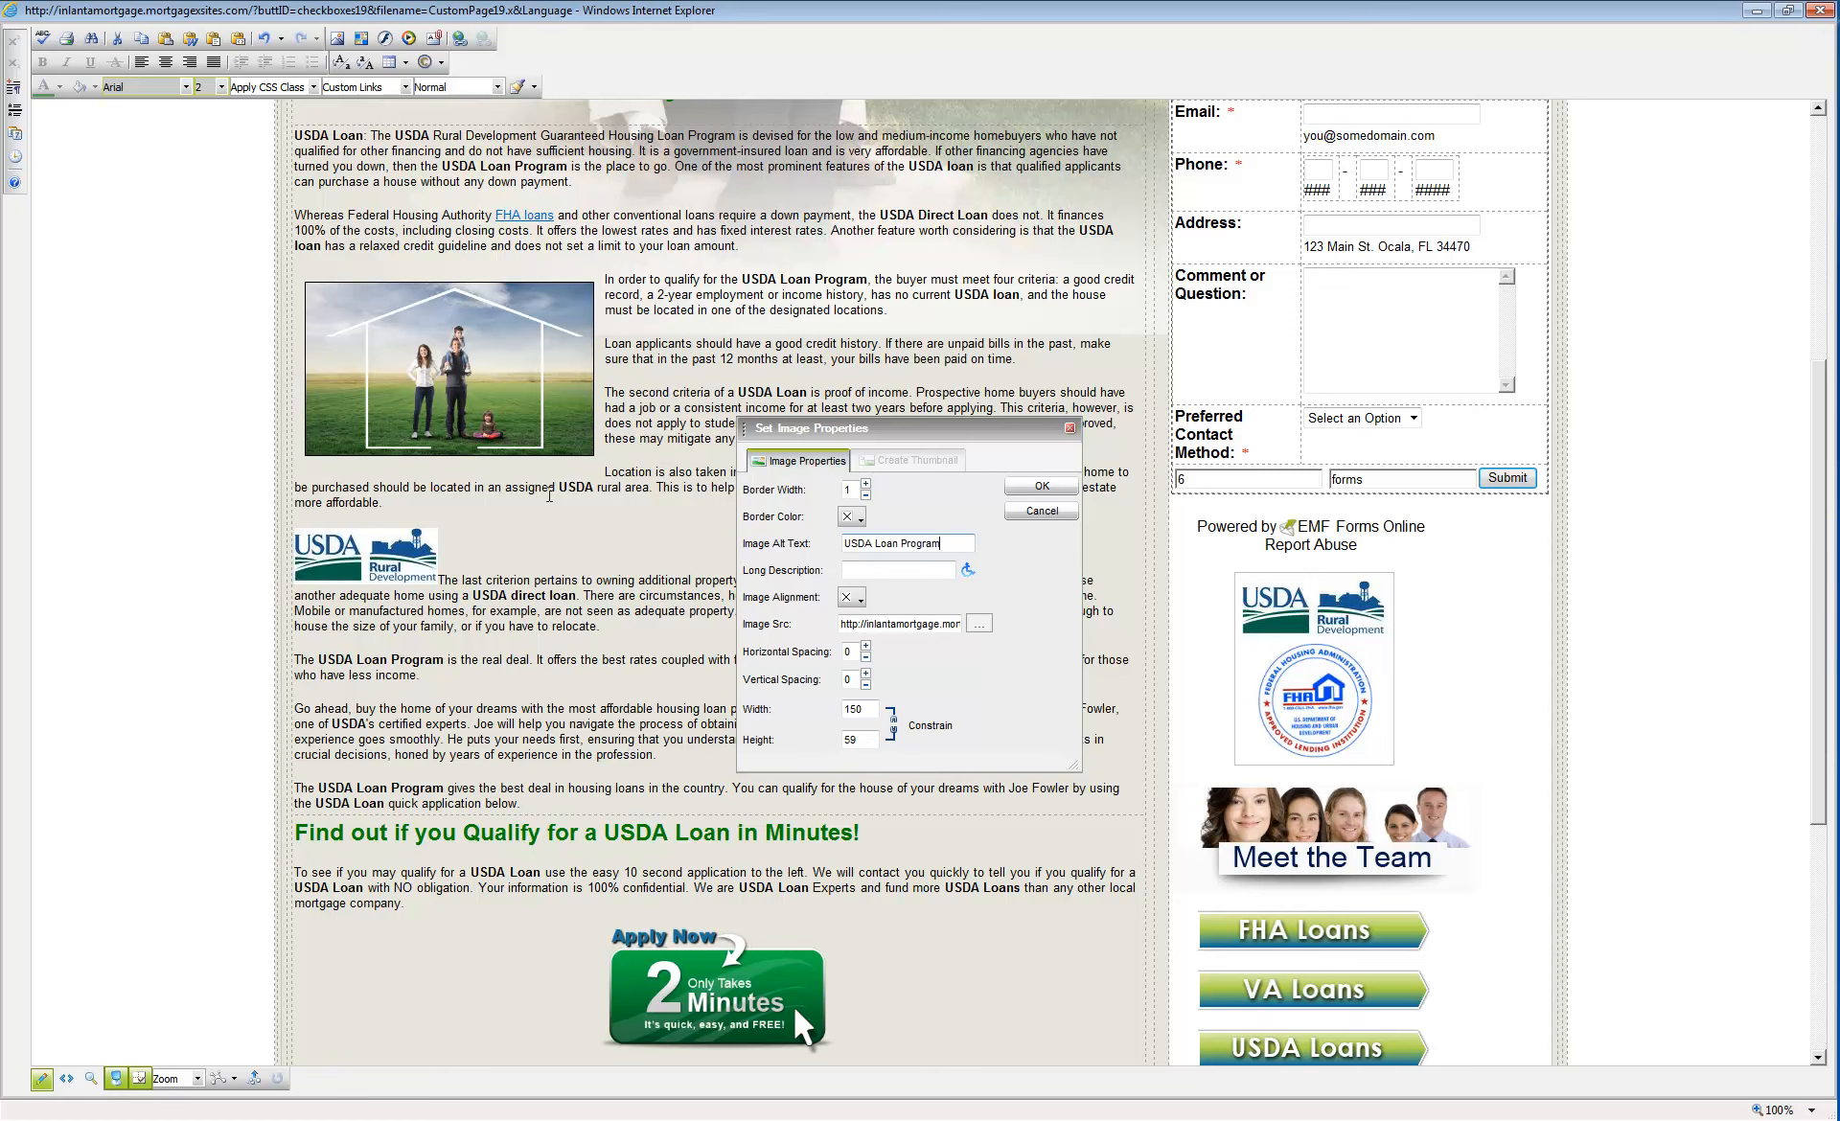
{"action": "key", "text": "Tab"}
{"action": "key", "text": "ctrl+v"}
{"action": "key", "text": "Tab"}
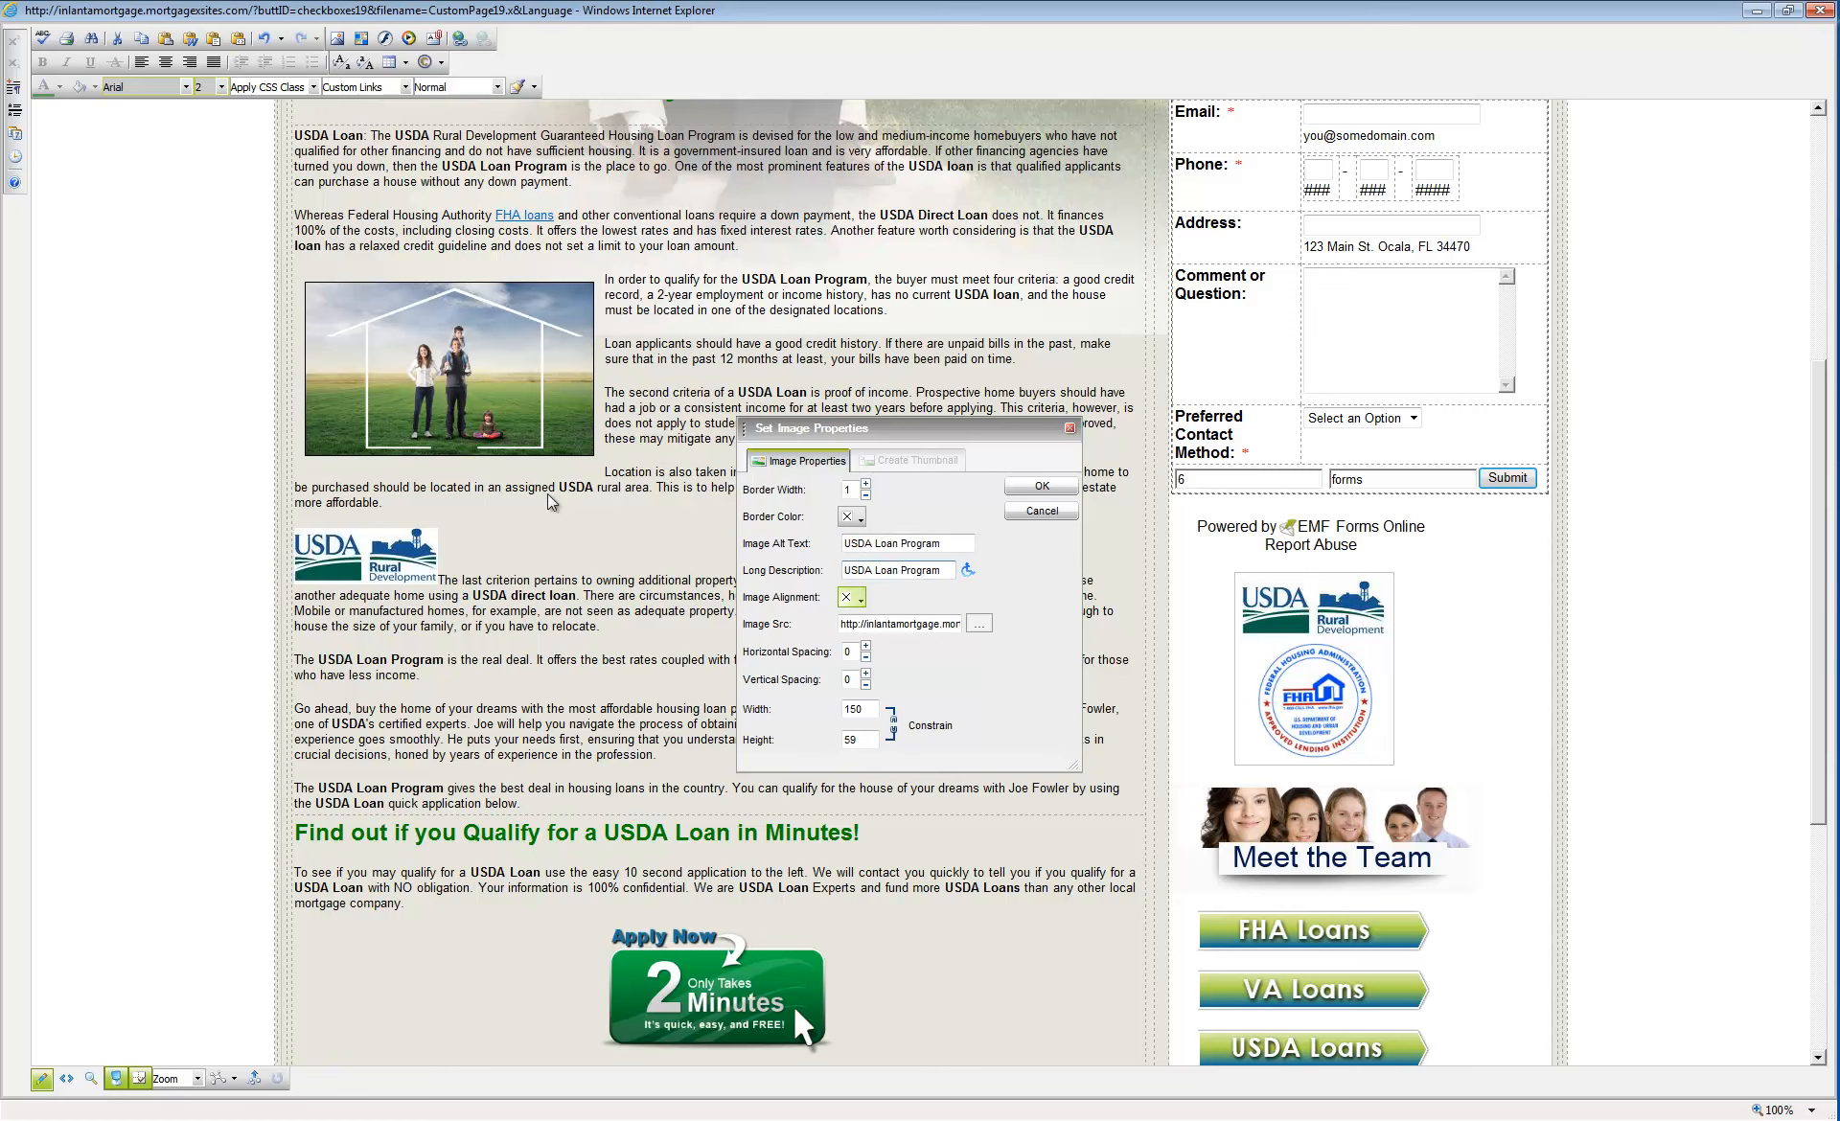
- Align the USDA logo image right with text wrapping and set its horizontal and vertical spacing to 11
{"action": "key", "text": "alt+Down"}
{"action": "left_click", "coordinate": [896, 661]}
{"action": "double_click", "coordinate": [847, 652]}
{"action": "type", "text": "11"}
{"action": "key", "text": "Tab"}
{"action": "type", "text": "11"}
{"action": "key", "text": "Return"}
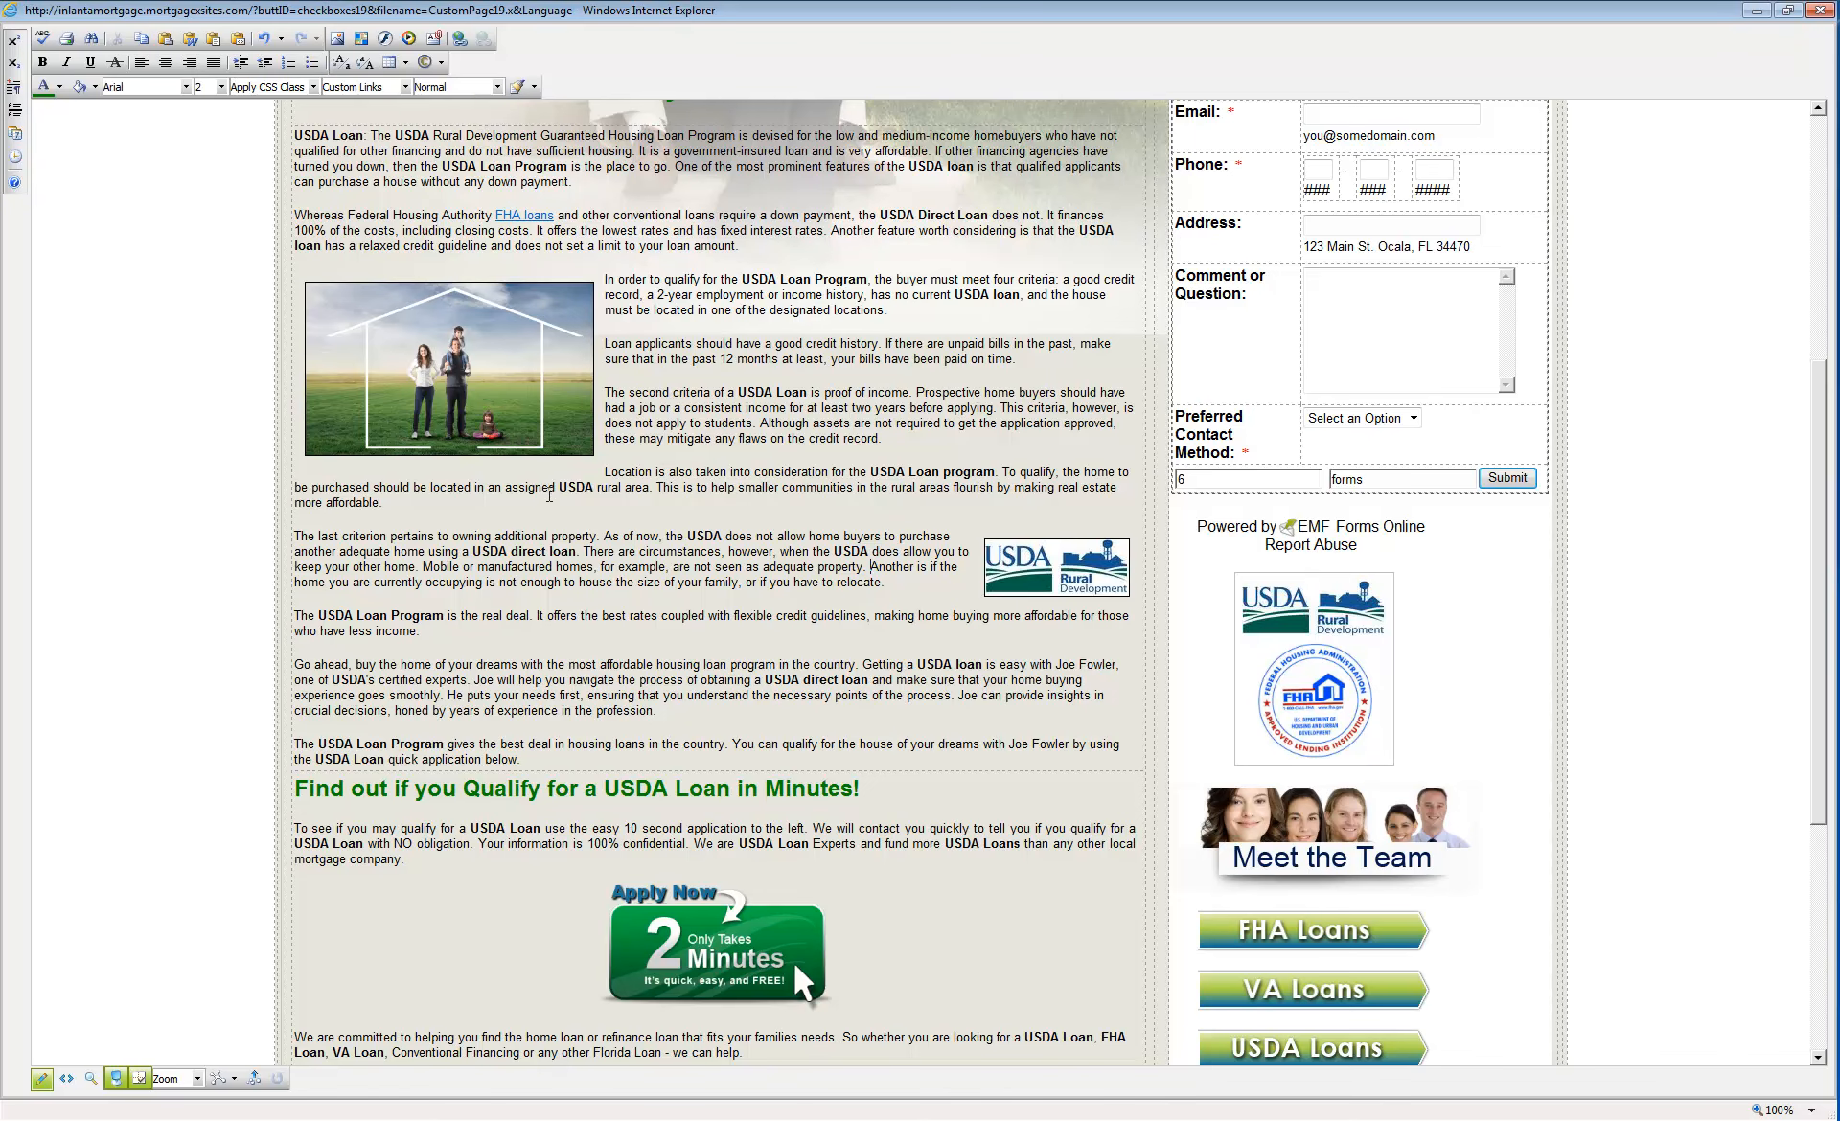
- Move the family house image up to the start of the first paragraph under the "USDA Loan: What are they?" heading
{"action": "scroll", "coordinate": [549, 495], "scroll_direction": "up", "scroll_amount": 3}
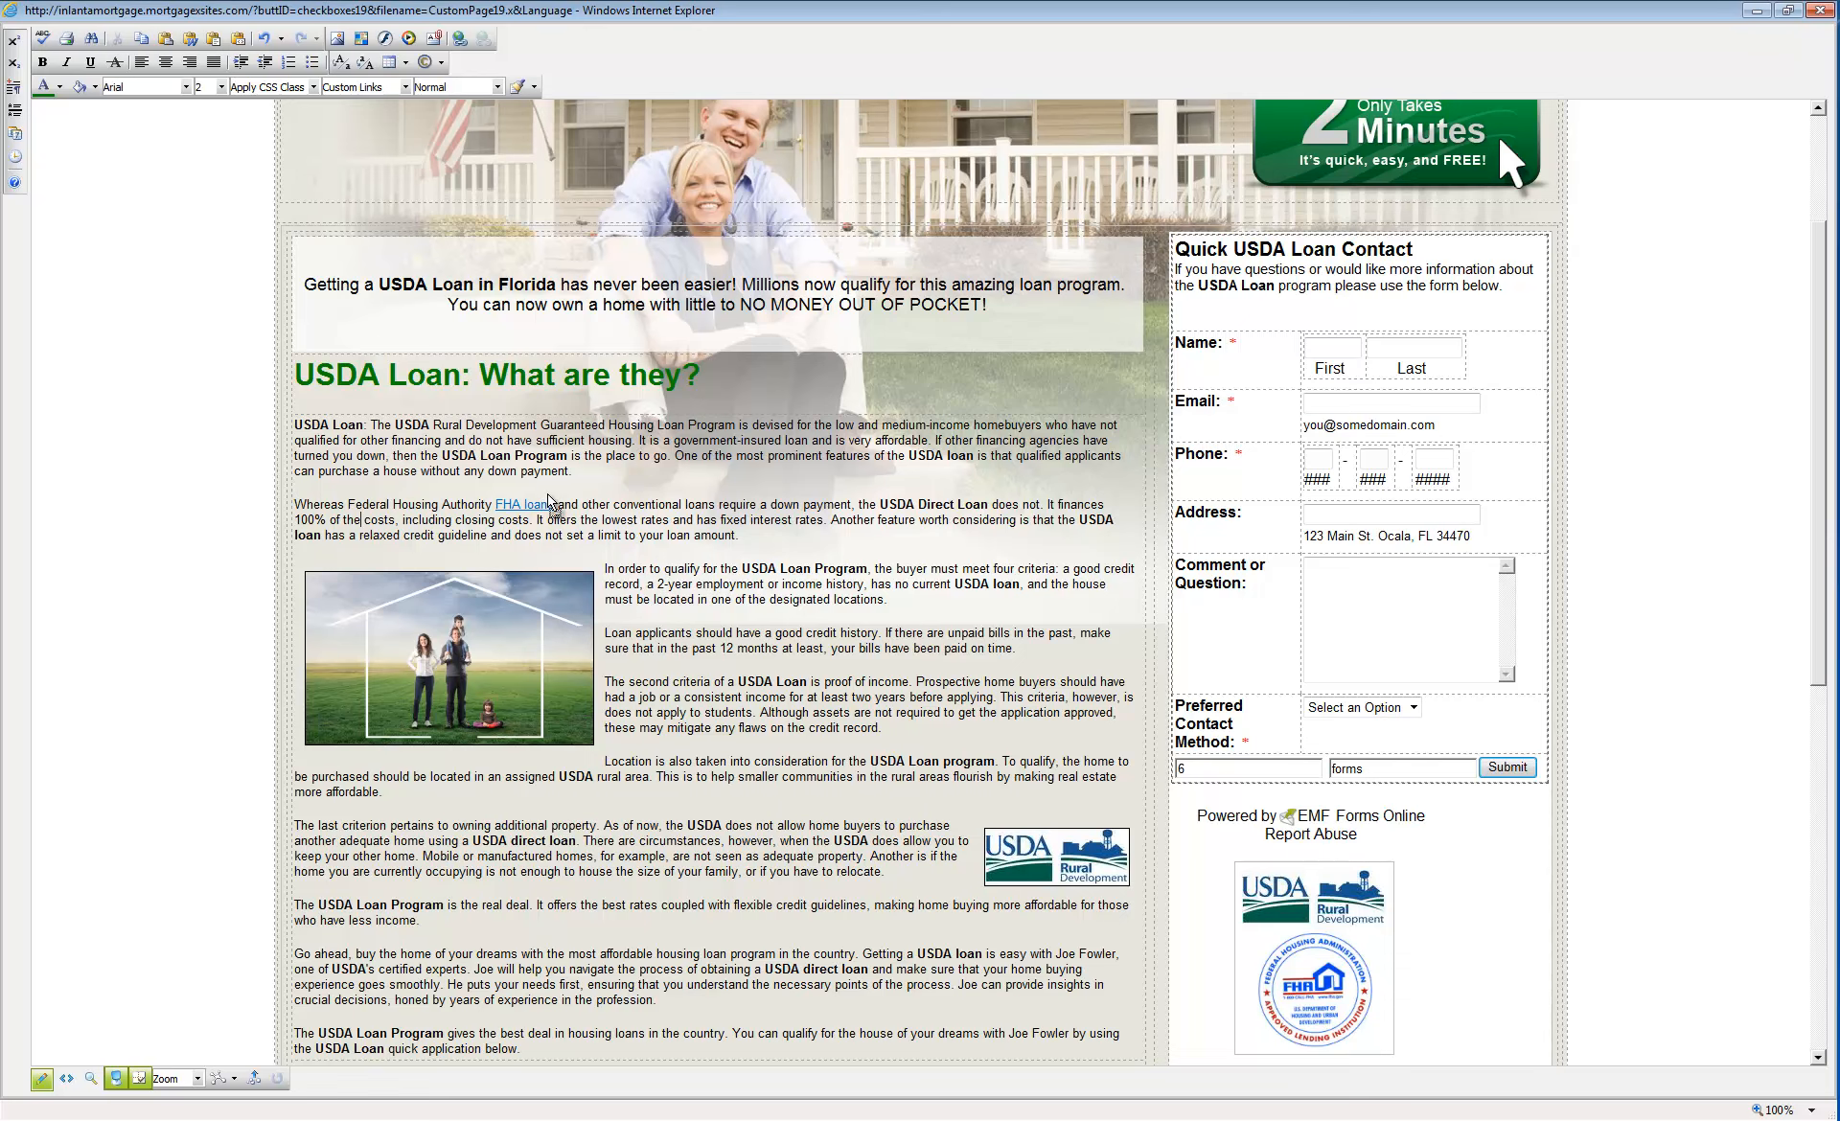
{"action": "left_click_drag", "start_coordinate": [547, 494], "coordinate": [547, 494]}
{"action": "left_click", "coordinate": [550, 497]}
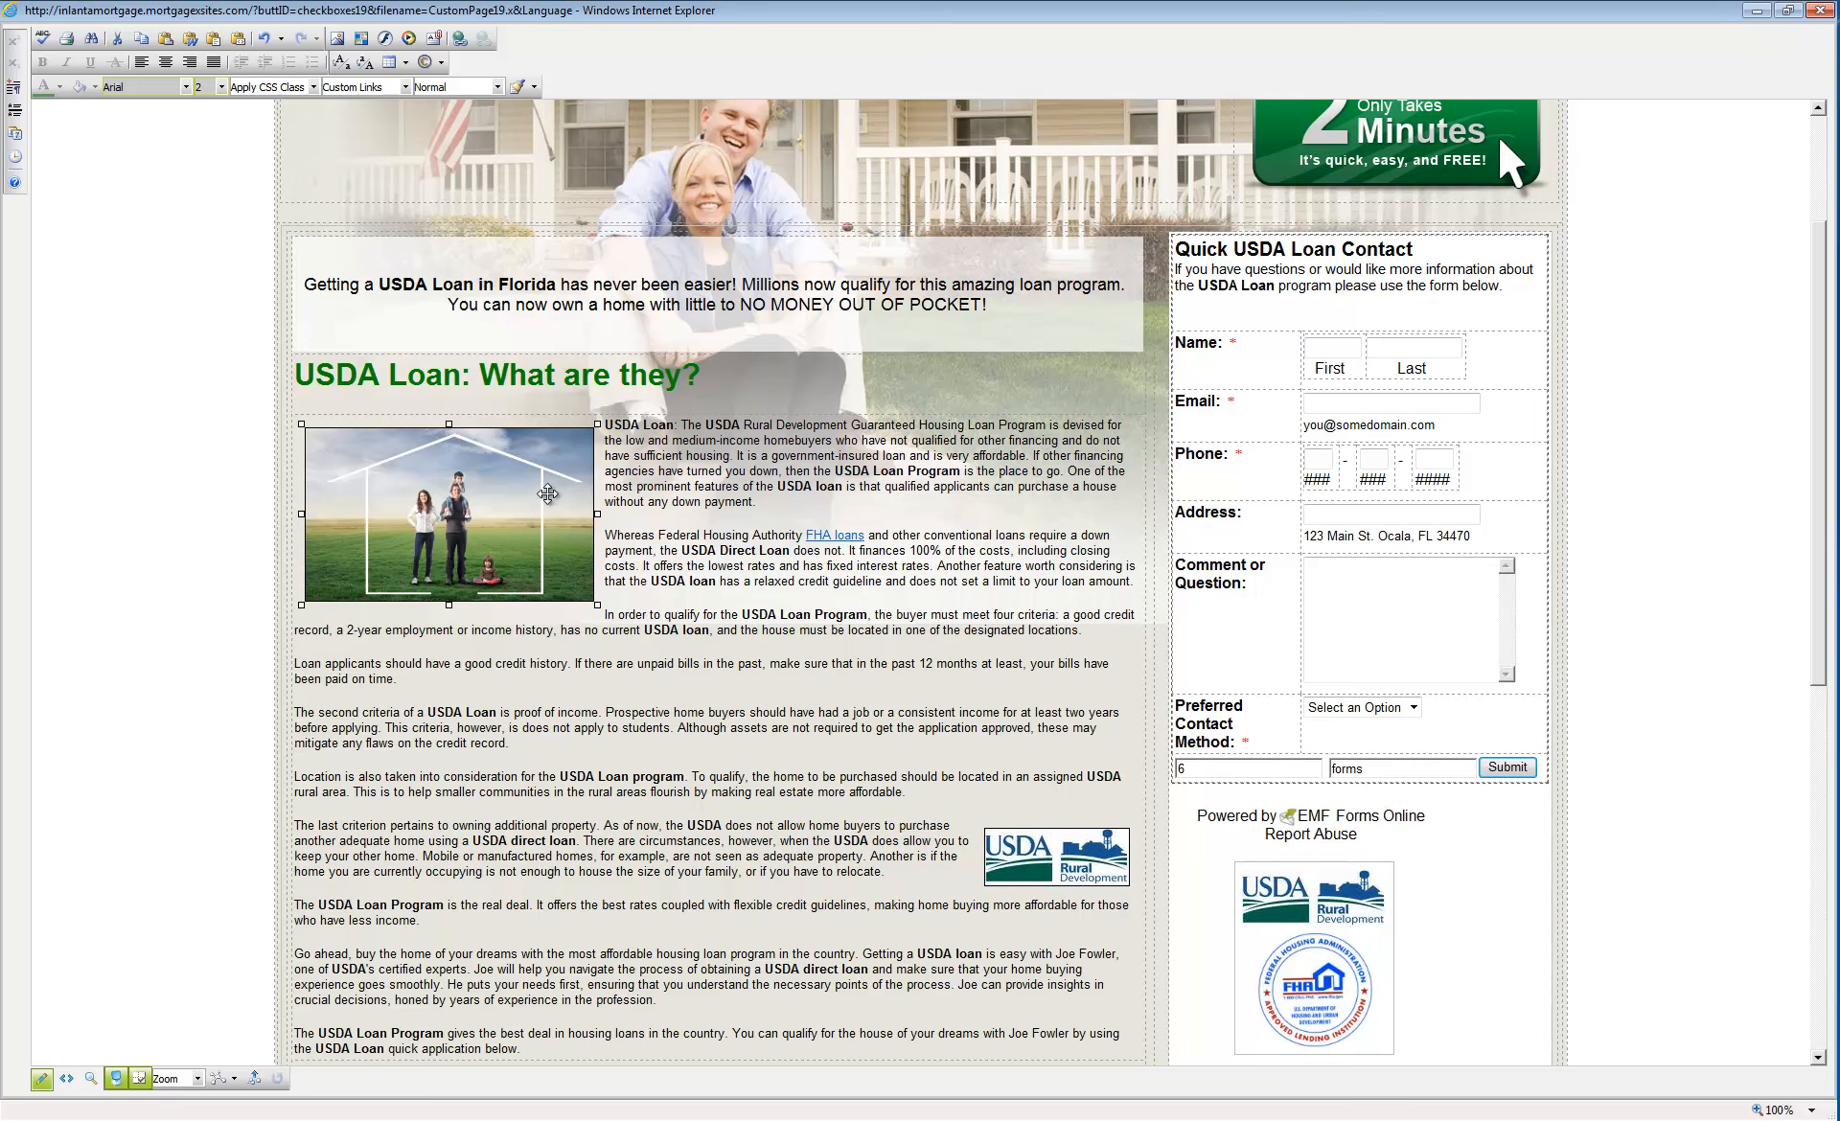
- Move the USDA logo image up to the "The second criteria" paragraph
{"action": "left_click", "coordinate": [549, 498]}
{"action": "mouse_move", "coordinate": [548, 494]}
{"action": "left_mouse_down"}
{"action": "mouse_move", "coordinate": [308, 663]}
{"action": "mouse_move", "coordinate": [295, 712]}
{"action": "left_mouse_up"}
{"action": "scroll", "coordinate": [549, 497], "scroll_direction": "down", "scroll_amount": 1}
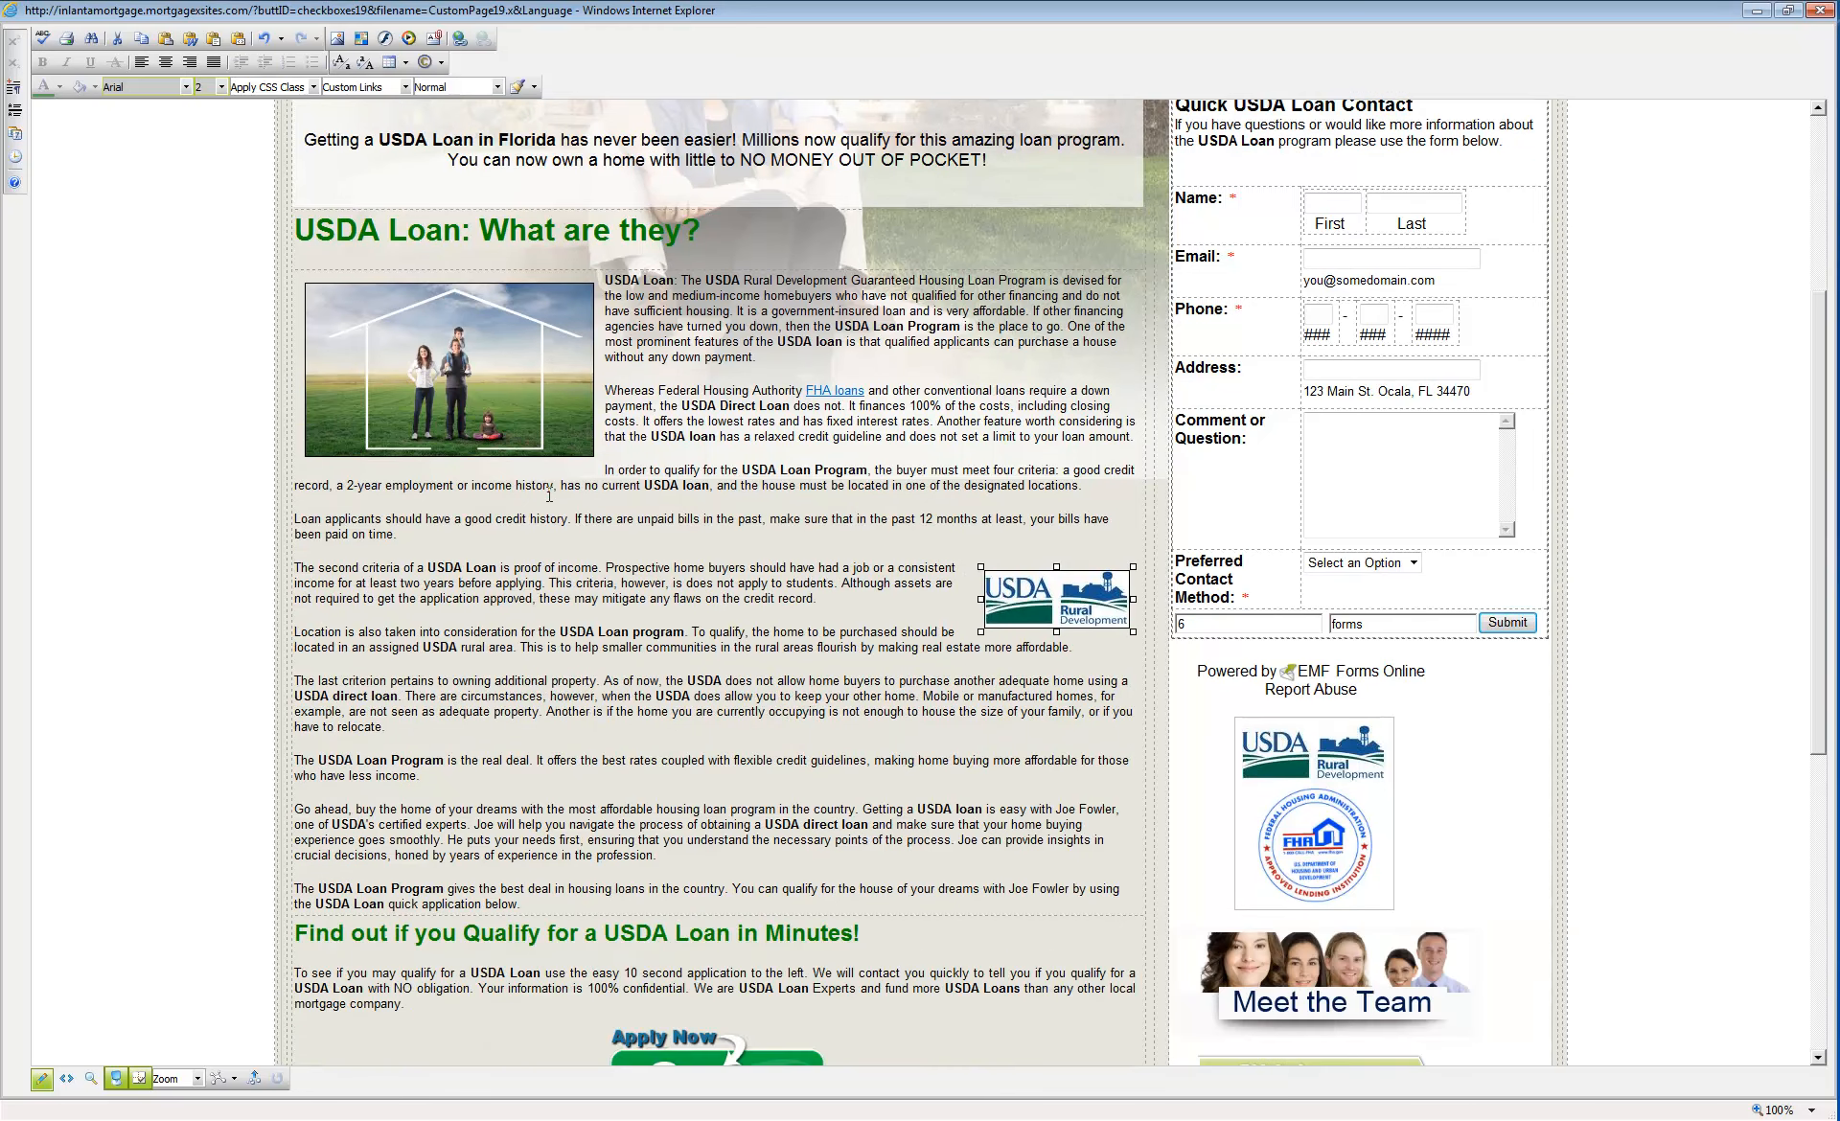
- Insert USDA-Direct-Loan.jpg at the start of the "The USDA Loan Program is the real deal" paragraph
{"action": "left_click", "coordinate": [549, 496]}
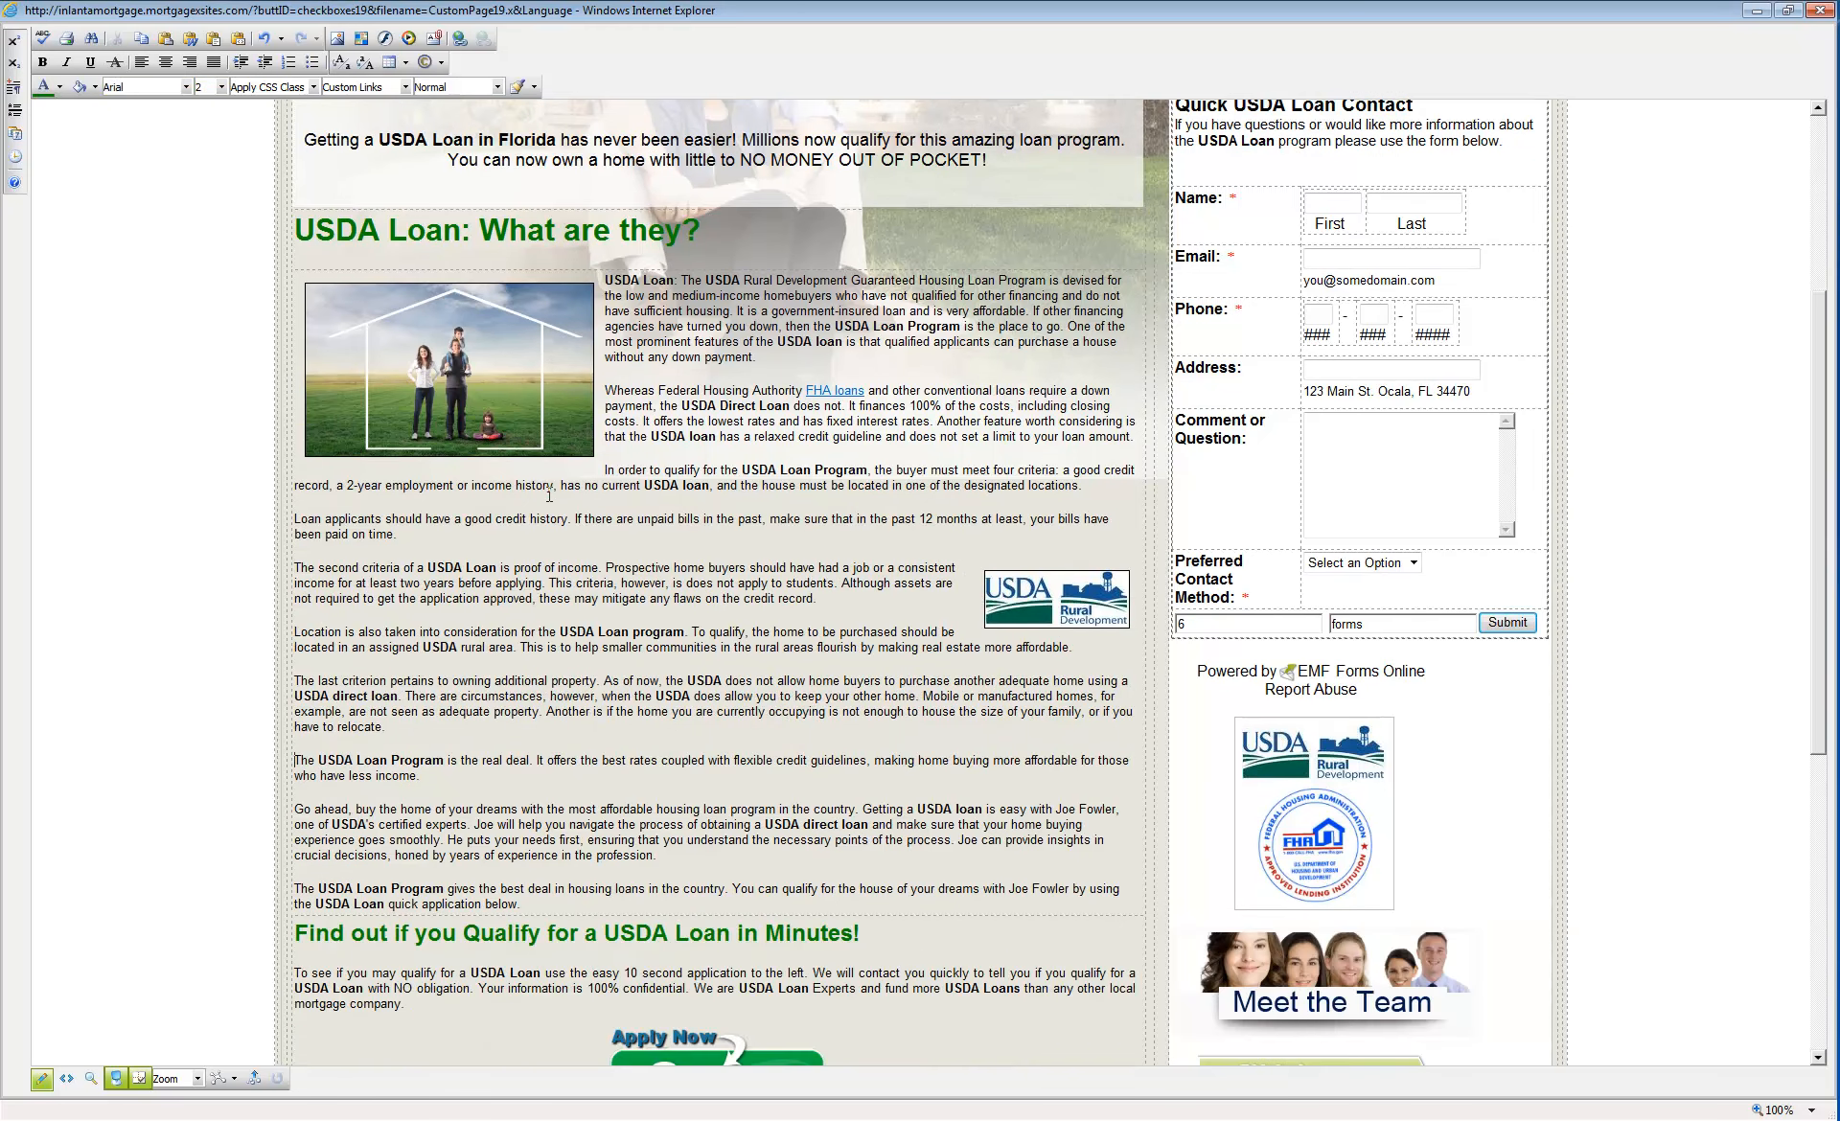
{"action": "left_click", "coordinate": [337, 39]}
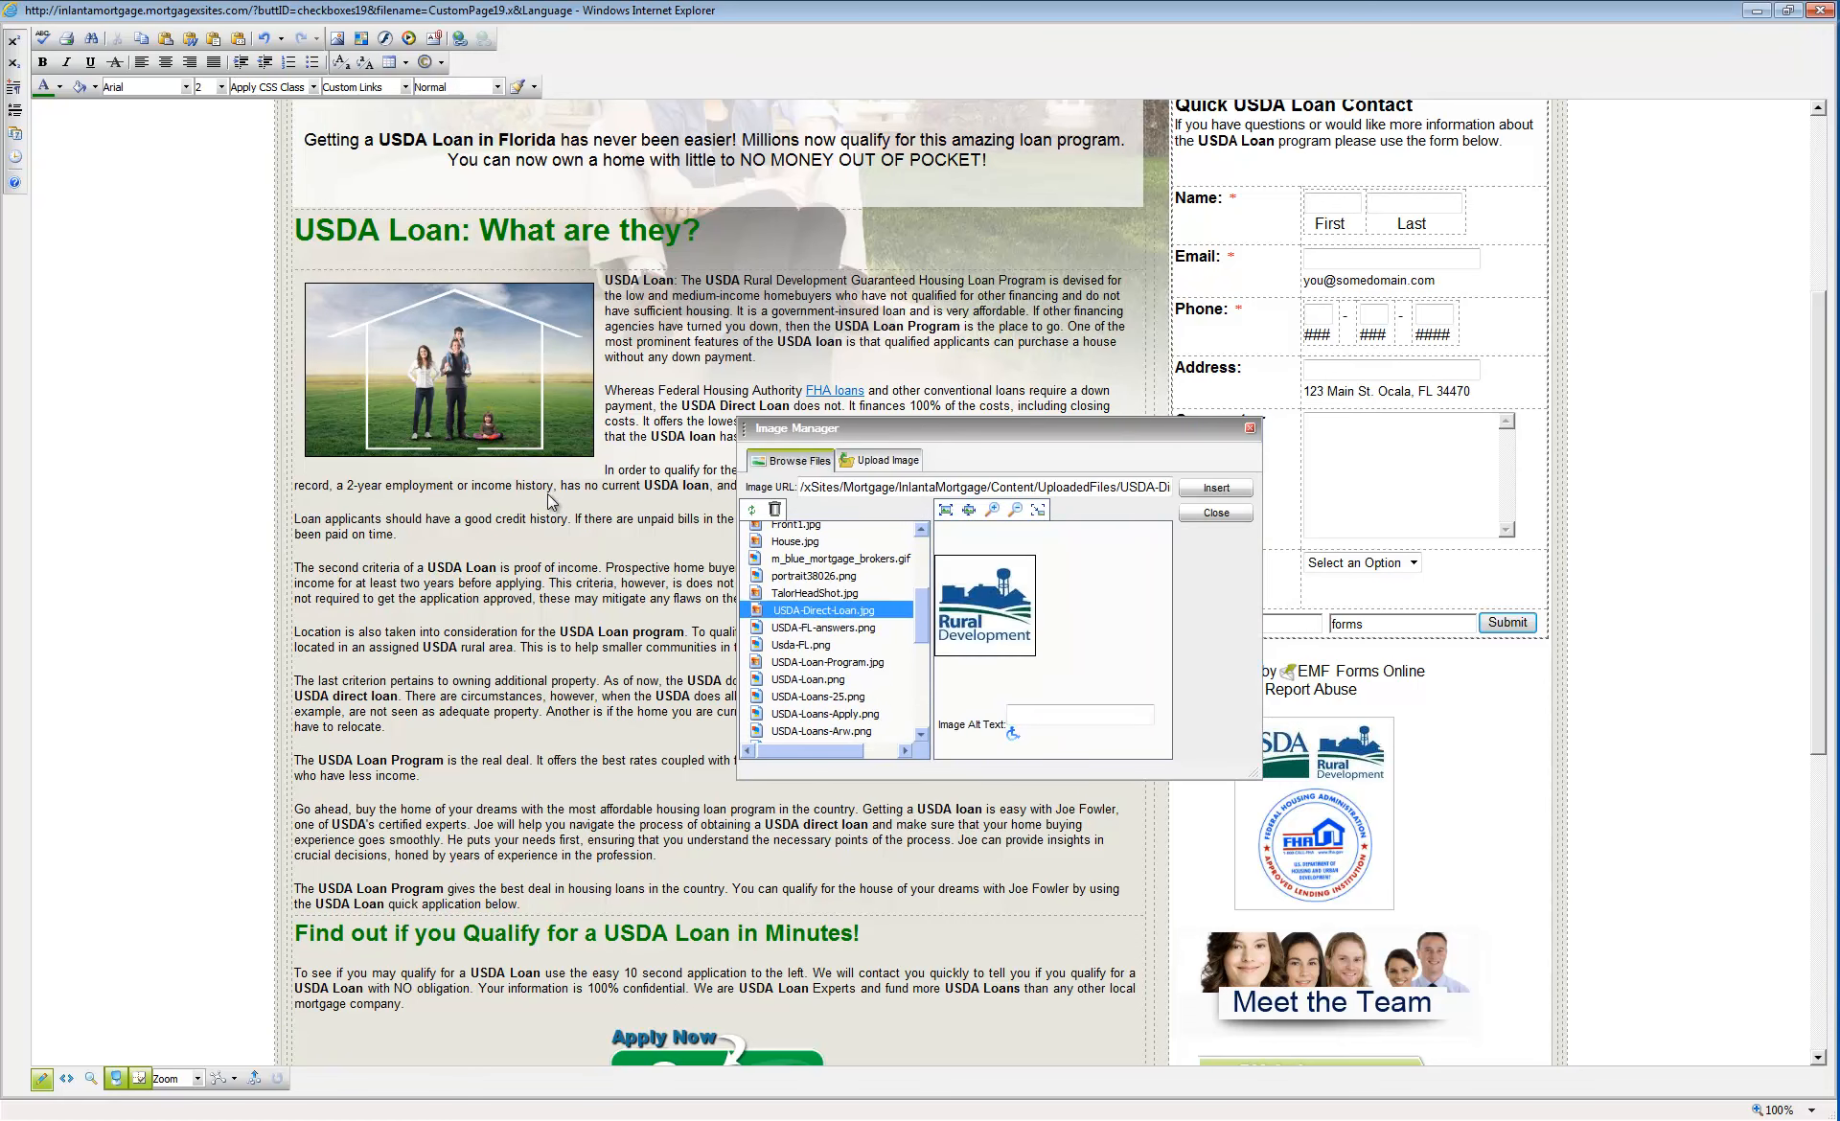
{"action": "left_click", "coordinate": [1217, 488]}
- Give the Rural Development image a border width of 1 and set its alt text and long description to "USDA Direct Loan"
{"action": "right_click", "coordinate": [332, 798]}
{"action": "left_click", "coordinate": [389, 810]}
{"action": "type", "text": "1US"}
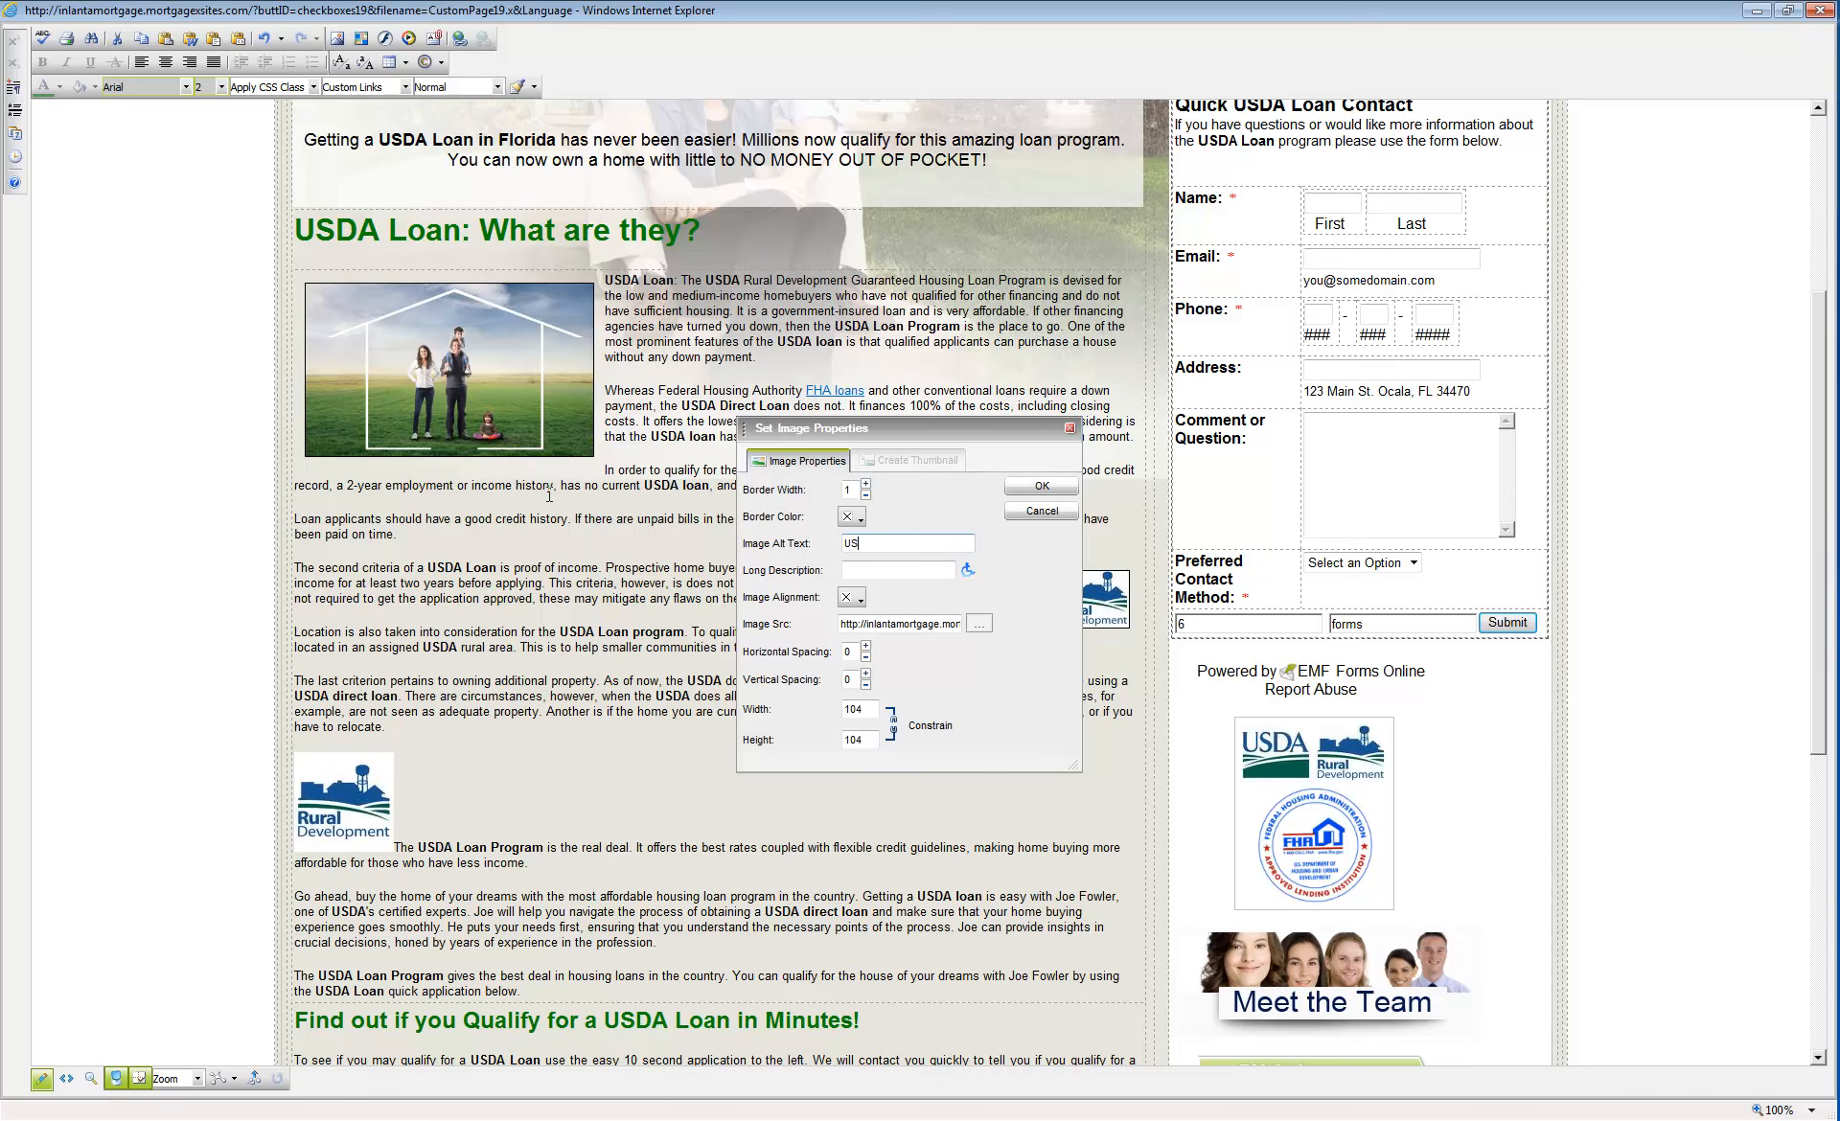
{"action": "type", "text": "DA Direct Loan"}
{"action": "key", "text": "ctrl+a"}
{"action": "key", "text": "ctrl+c"}
{"action": "key", "text": "Tab"}
{"action": "key", "text": "ctrl+v"}
{"action": "key", "text": "Tab"}
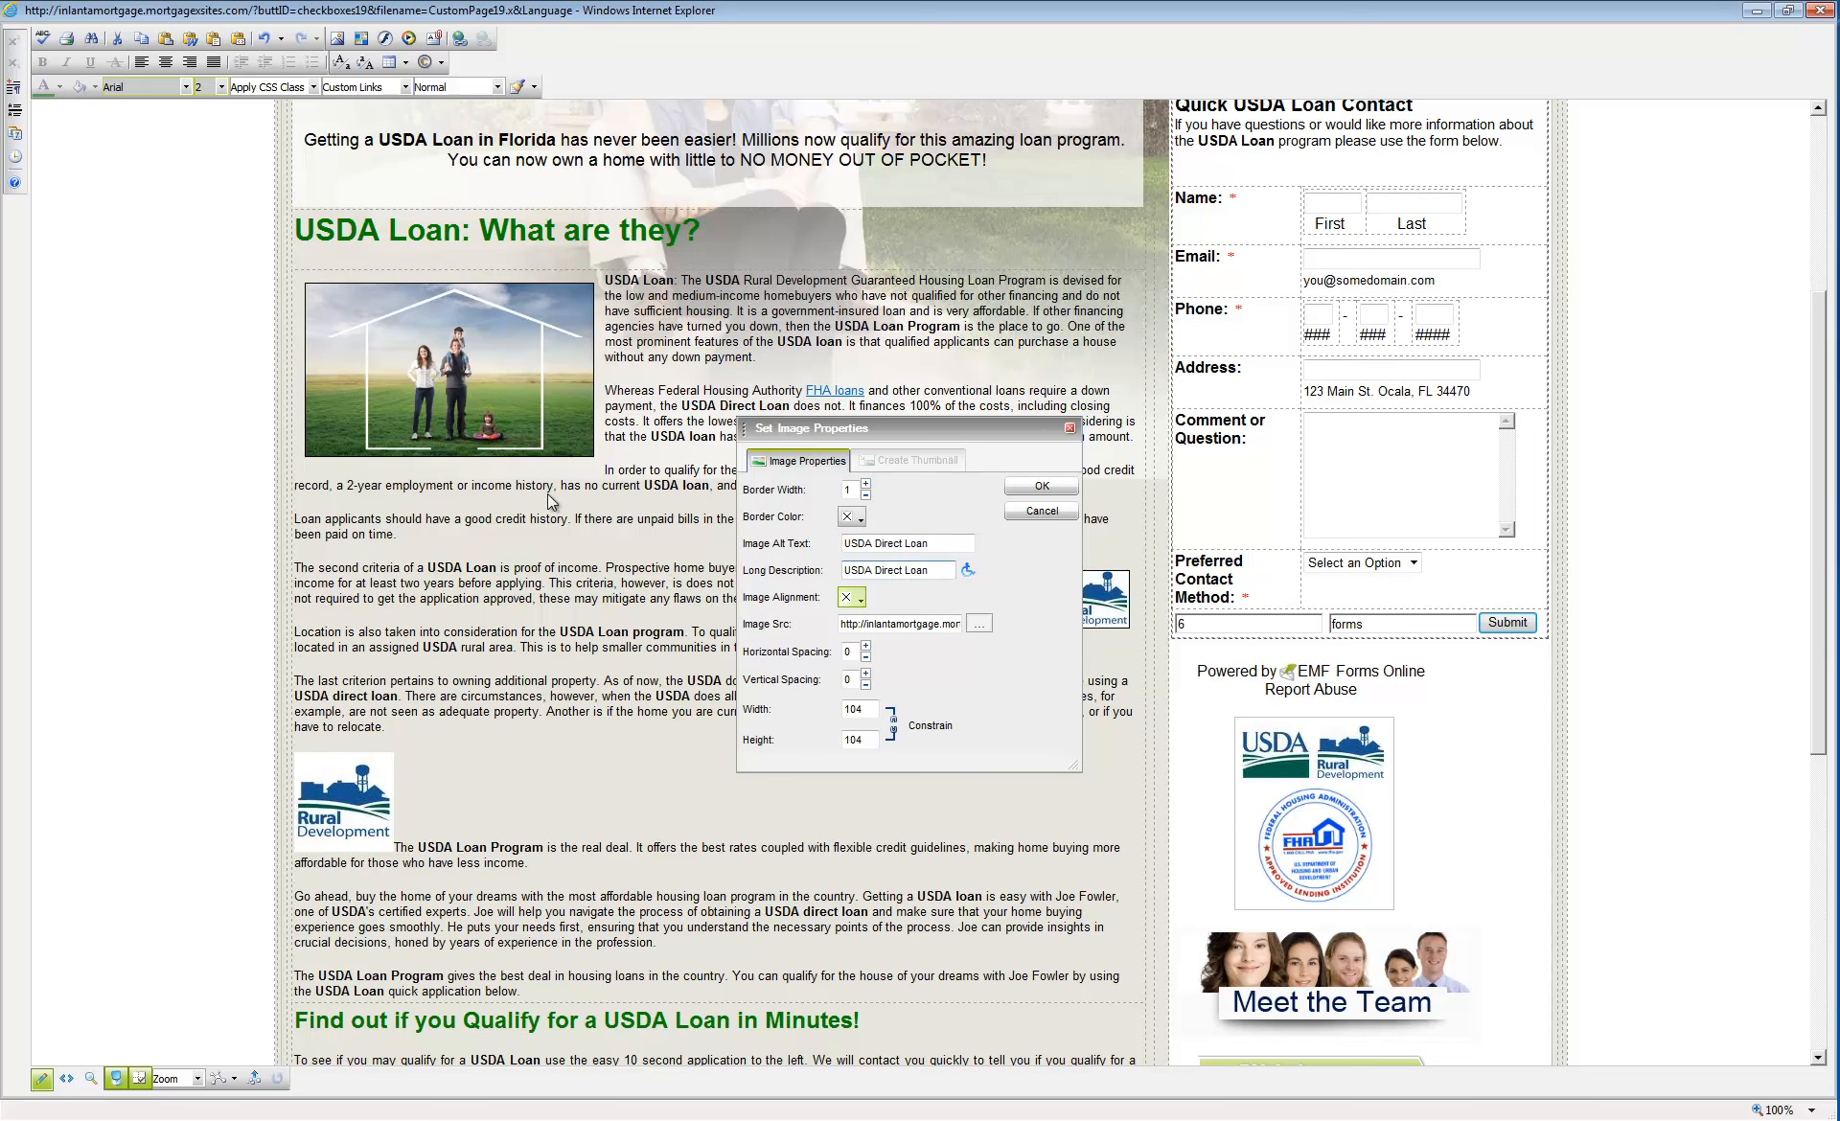
- Align the Rural Development image left with text wrapping and set its horizontal and vertical spacing to 11
{"action": "key", "text": "Return"}
{"action": "key", "text": "Down"}
{"action": "key", "text": "Down"}
{"action": "key", "text": "Return"}
{"action": "key", "text": "Tab"}
{"action": "key", "text": "Tab"}
{"action": "type", "text": "11"}
{"action": "key", "text": "Tab"}
{"action": "type", "text": "11"}
{"action": "key", "text": "Return"}
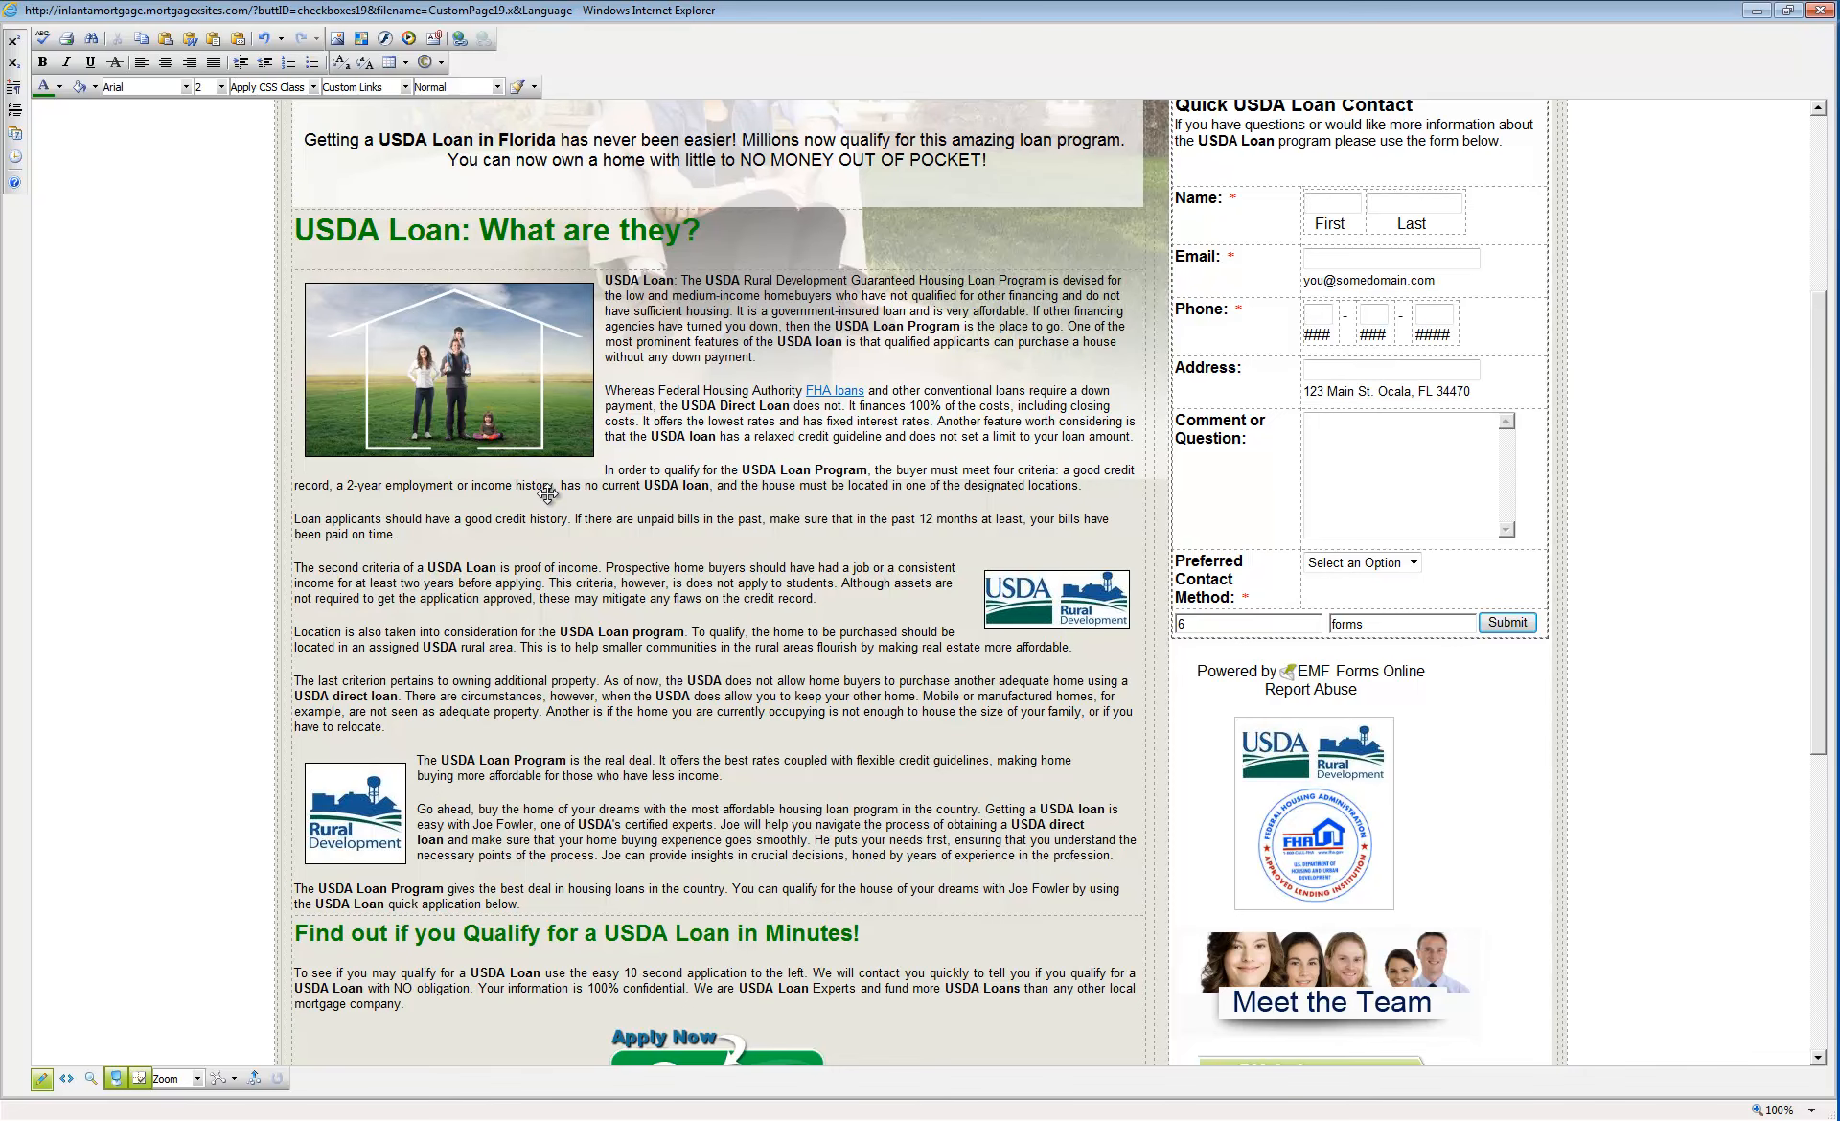
- Set the alt text and long description of the Apply Now image below the qualification text to "USDA Loan"
{"action": "scroll", "coordinate": [548, 494], "scroll_direction": "down", "scroll_amount": 5}
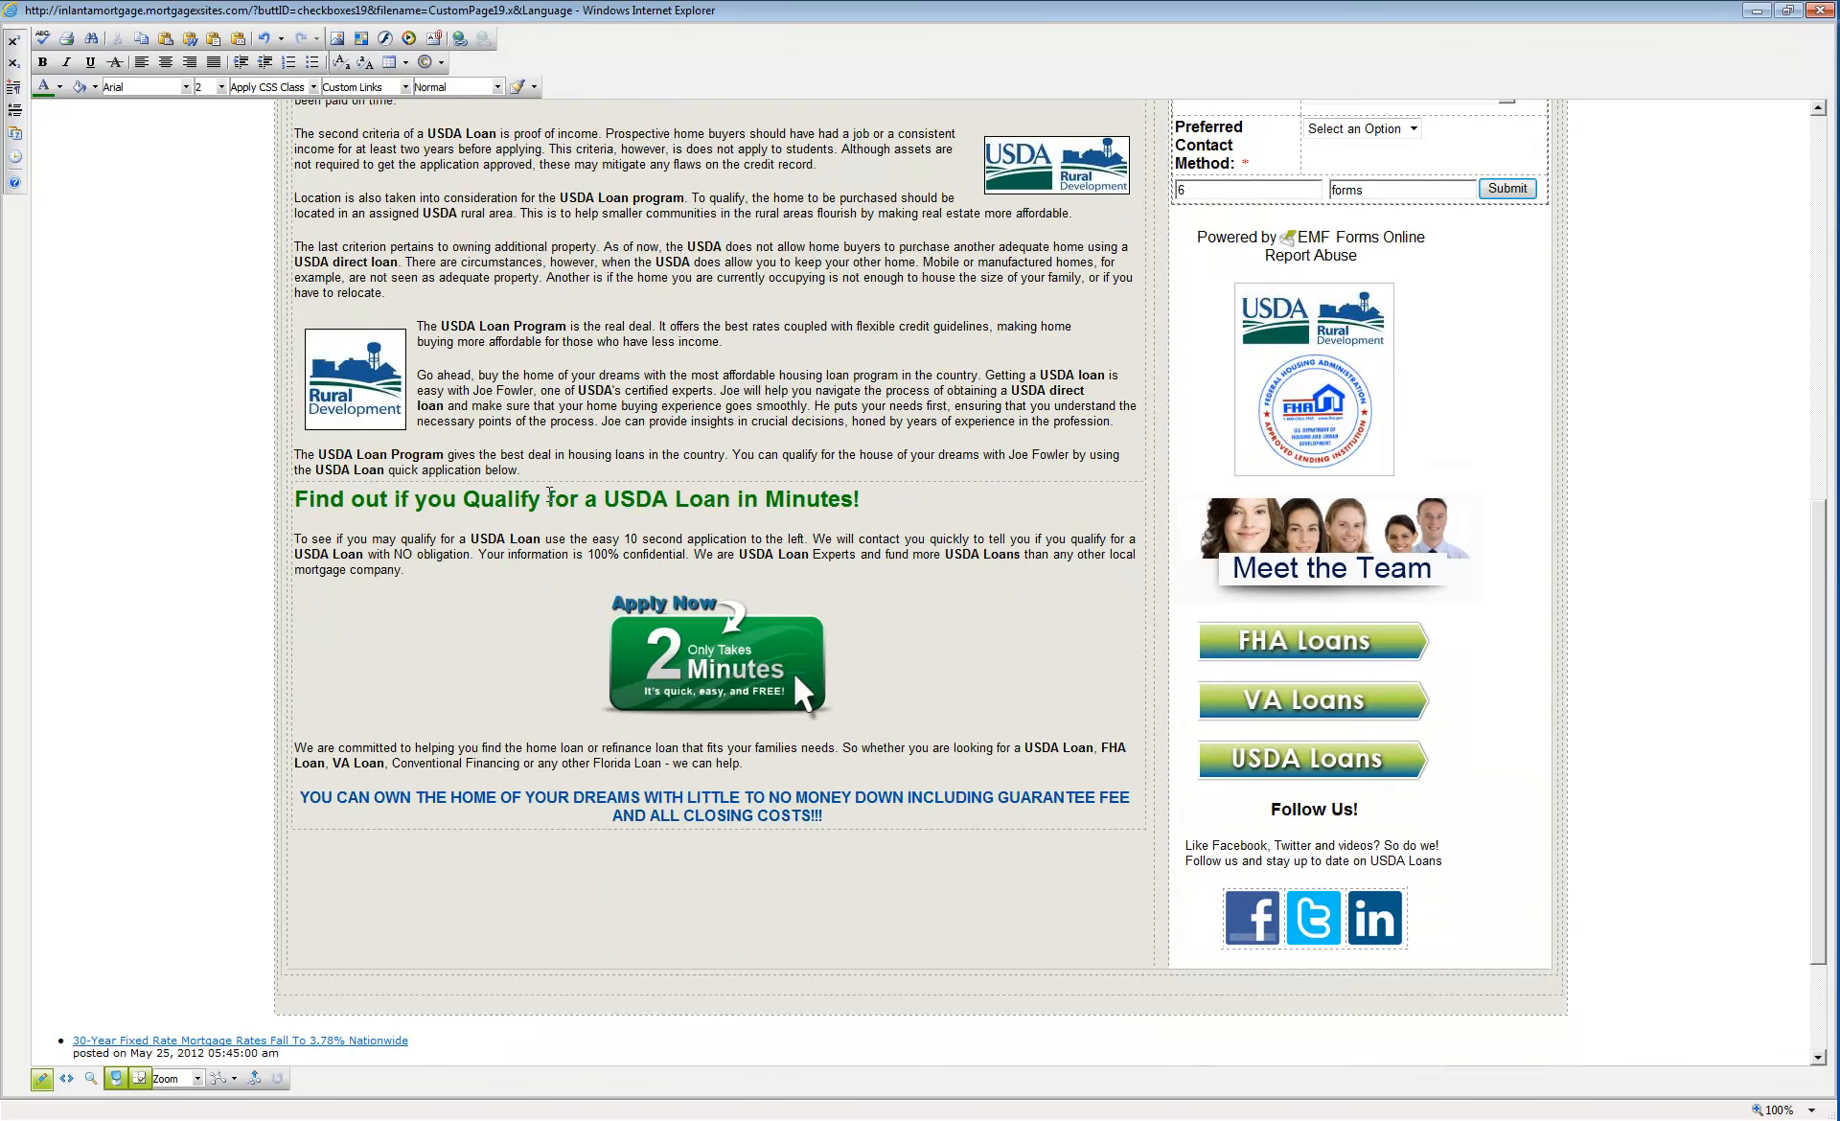
{"action": "right_click", "coordinate": [750, 653]}
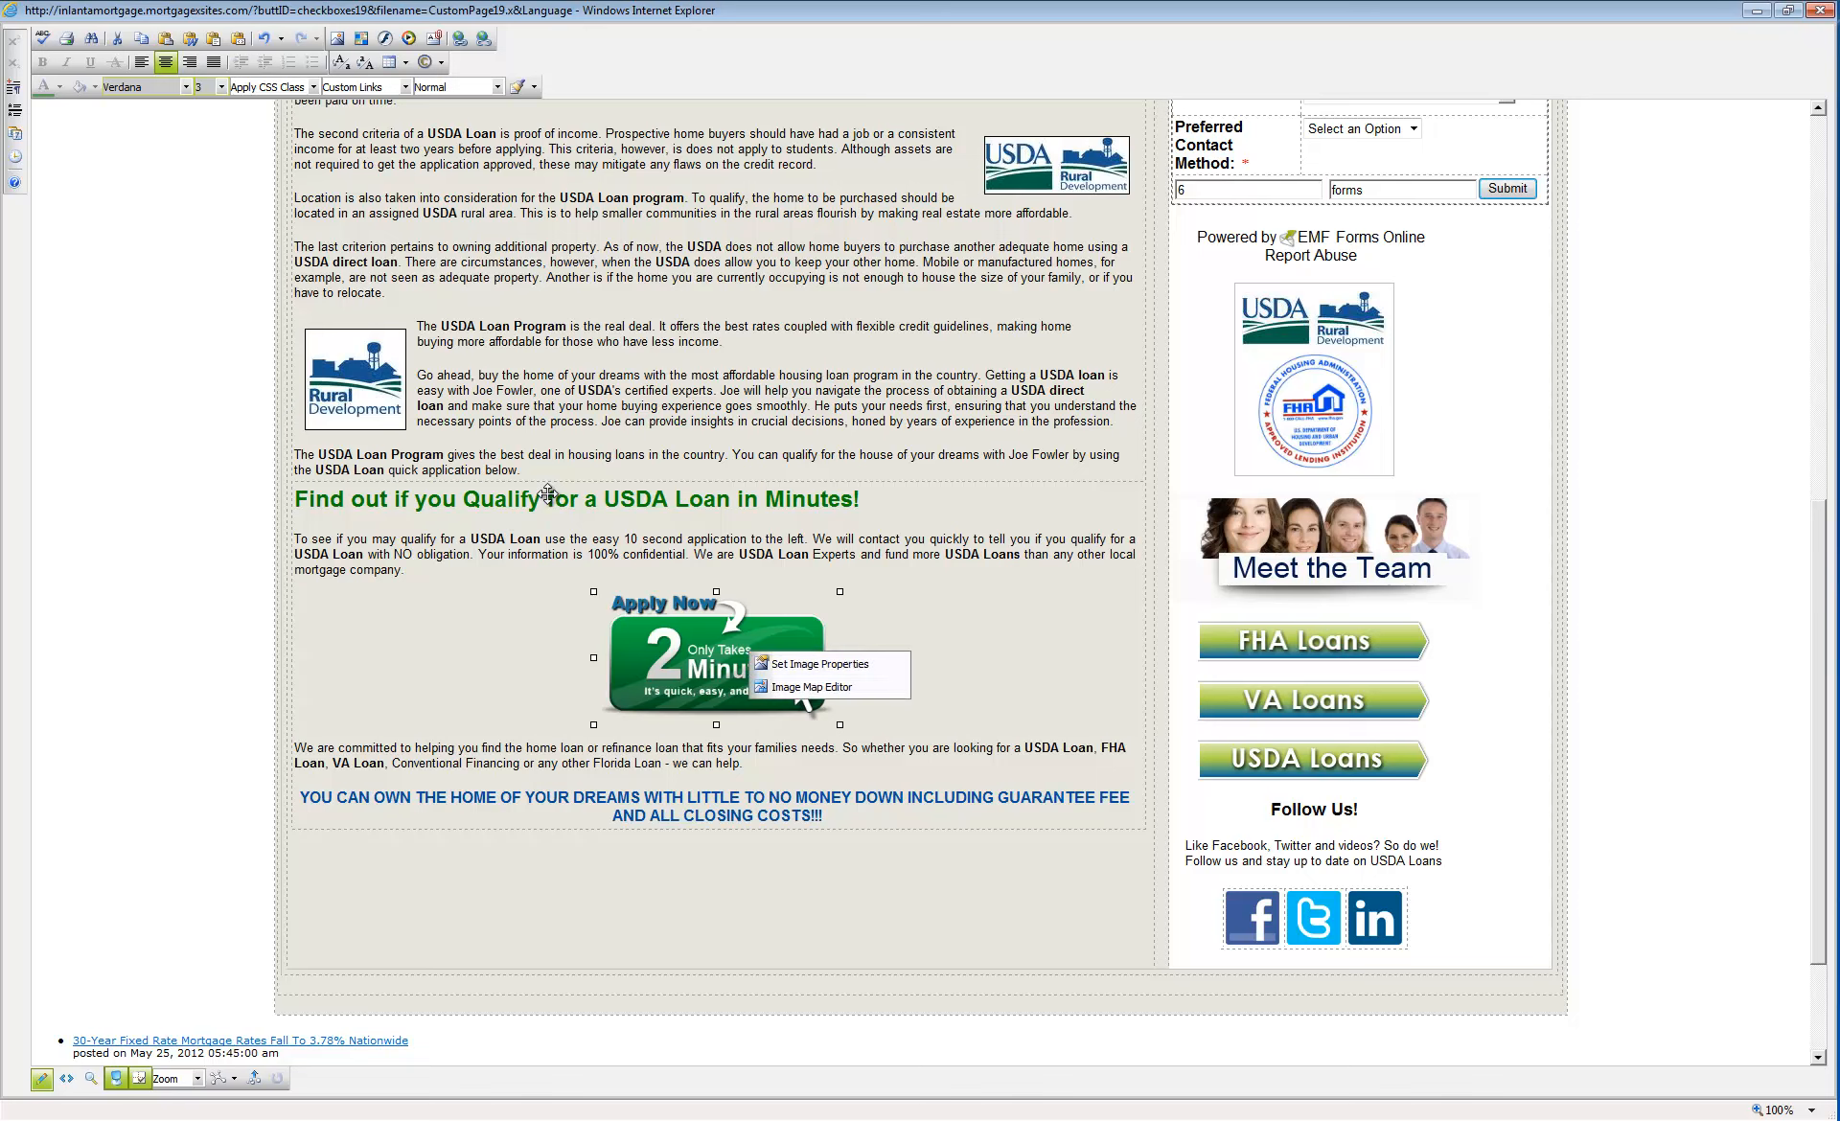
{"action": "left_click", "coordinate": [817, 665]}
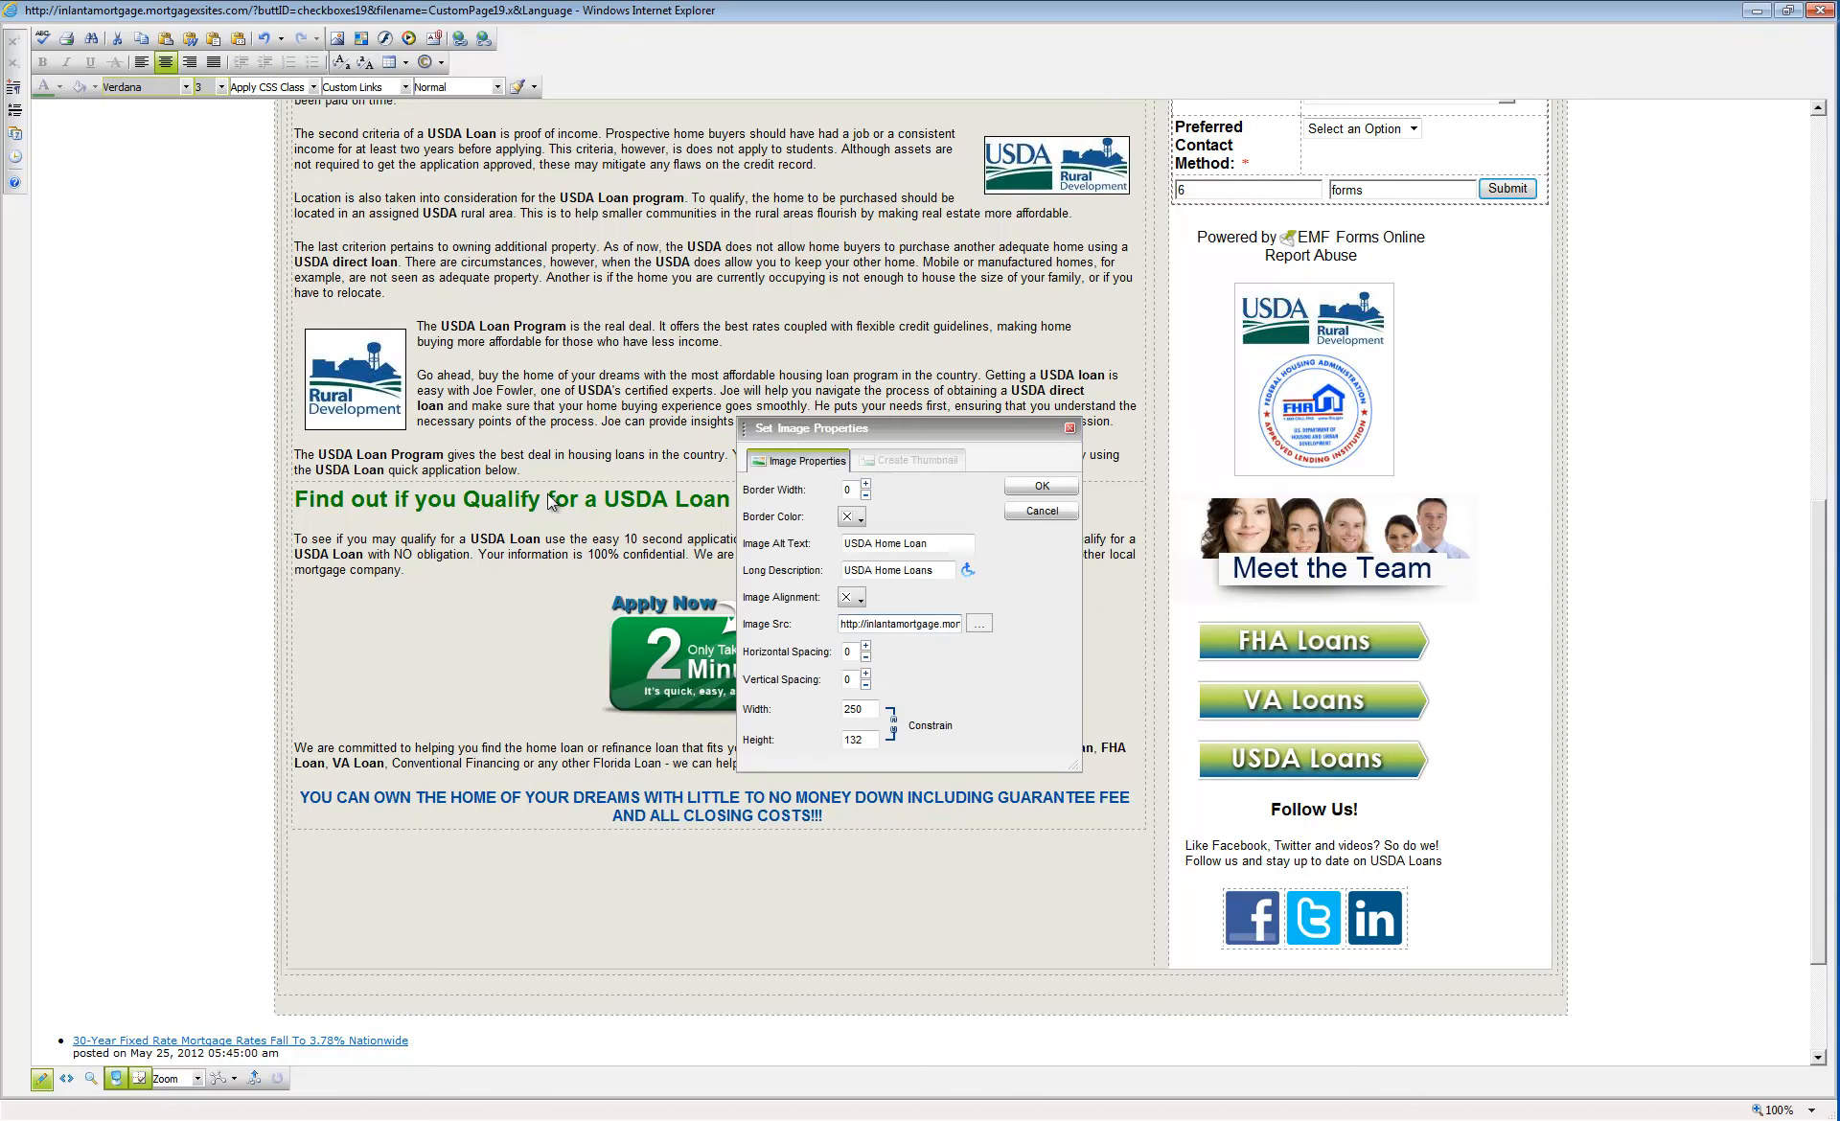
{"action": "left_click_drag", "start_coordinate": [929, 543], "coordinate": [874, 543]}
{"action": "type", "text": "Loan"}
{"action": "key", "text": "ctrl+a"}
{"action": "key", "text": "ctrl+c"}
{"action": "key", "text": "Tab"}
{"action": "key", "text": "ctrl+v"}
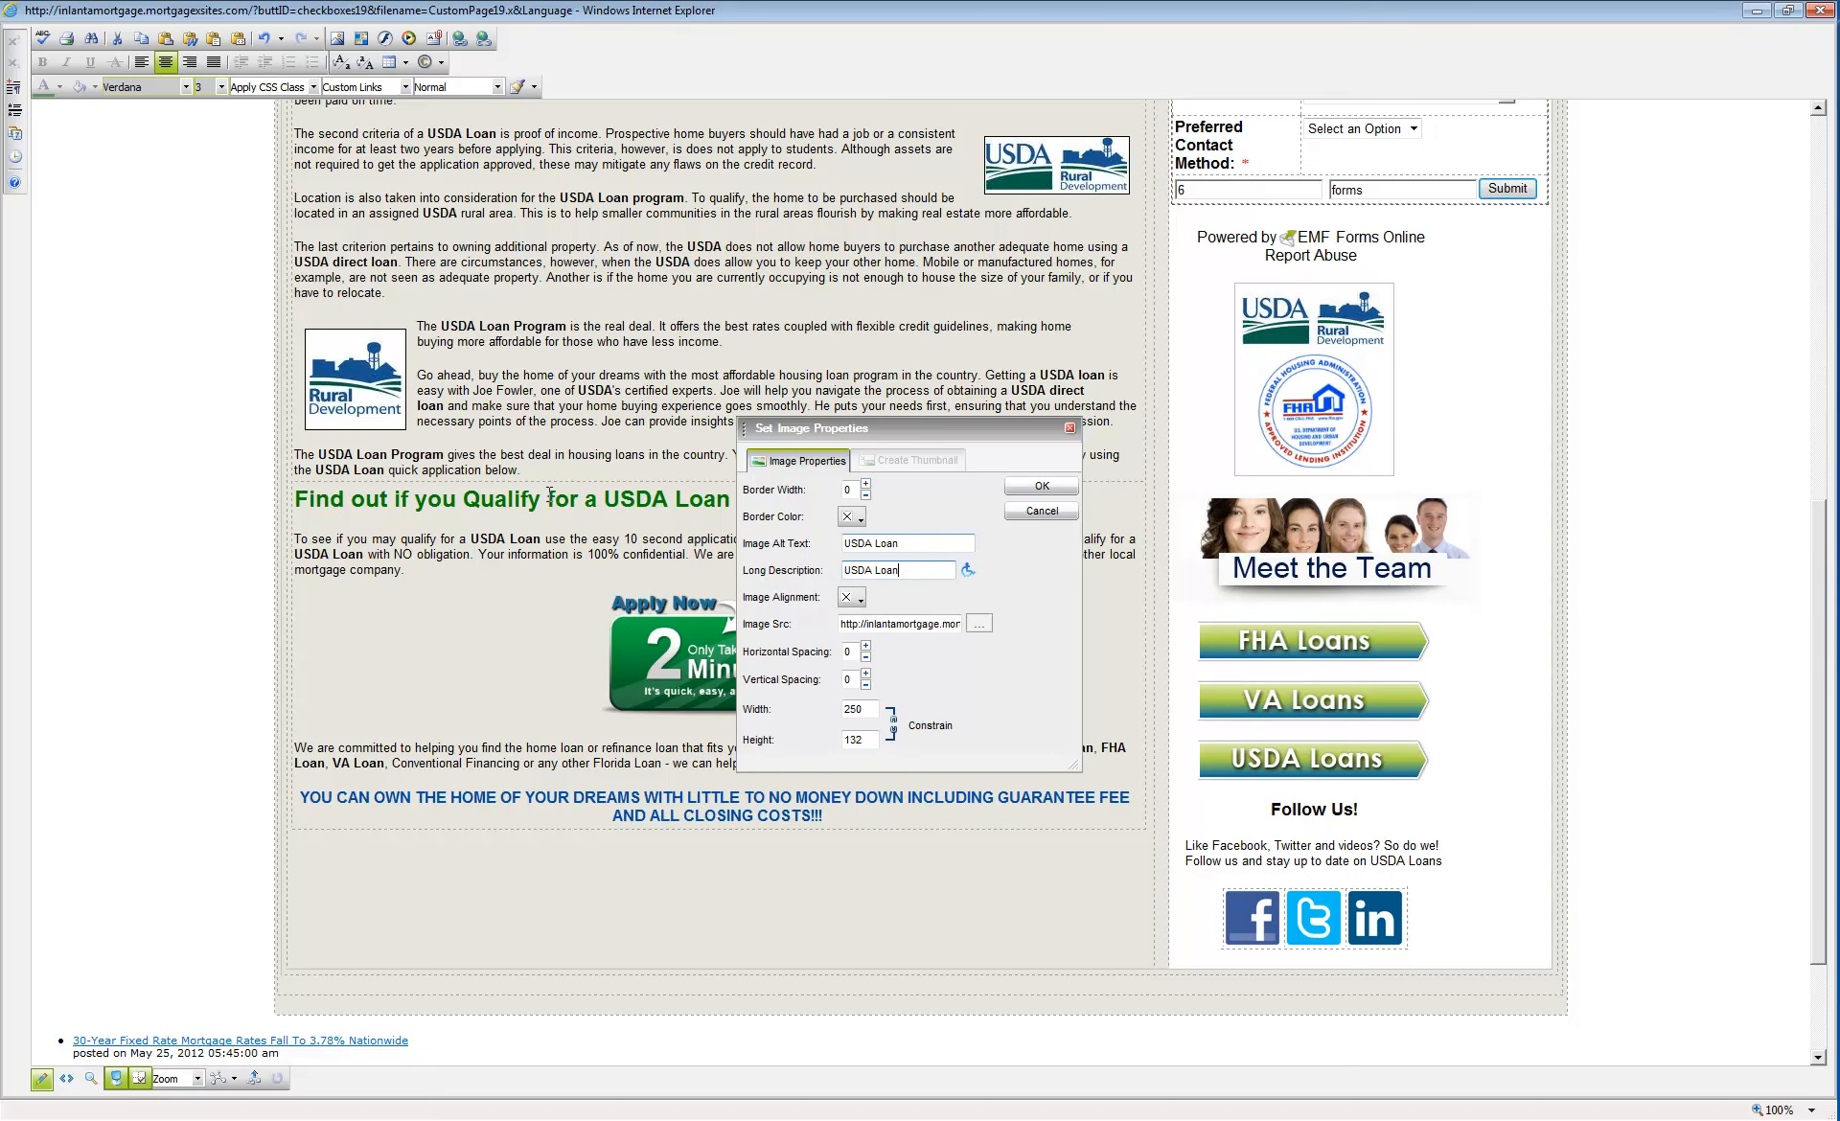
{"action": "key", "text": "Return"}
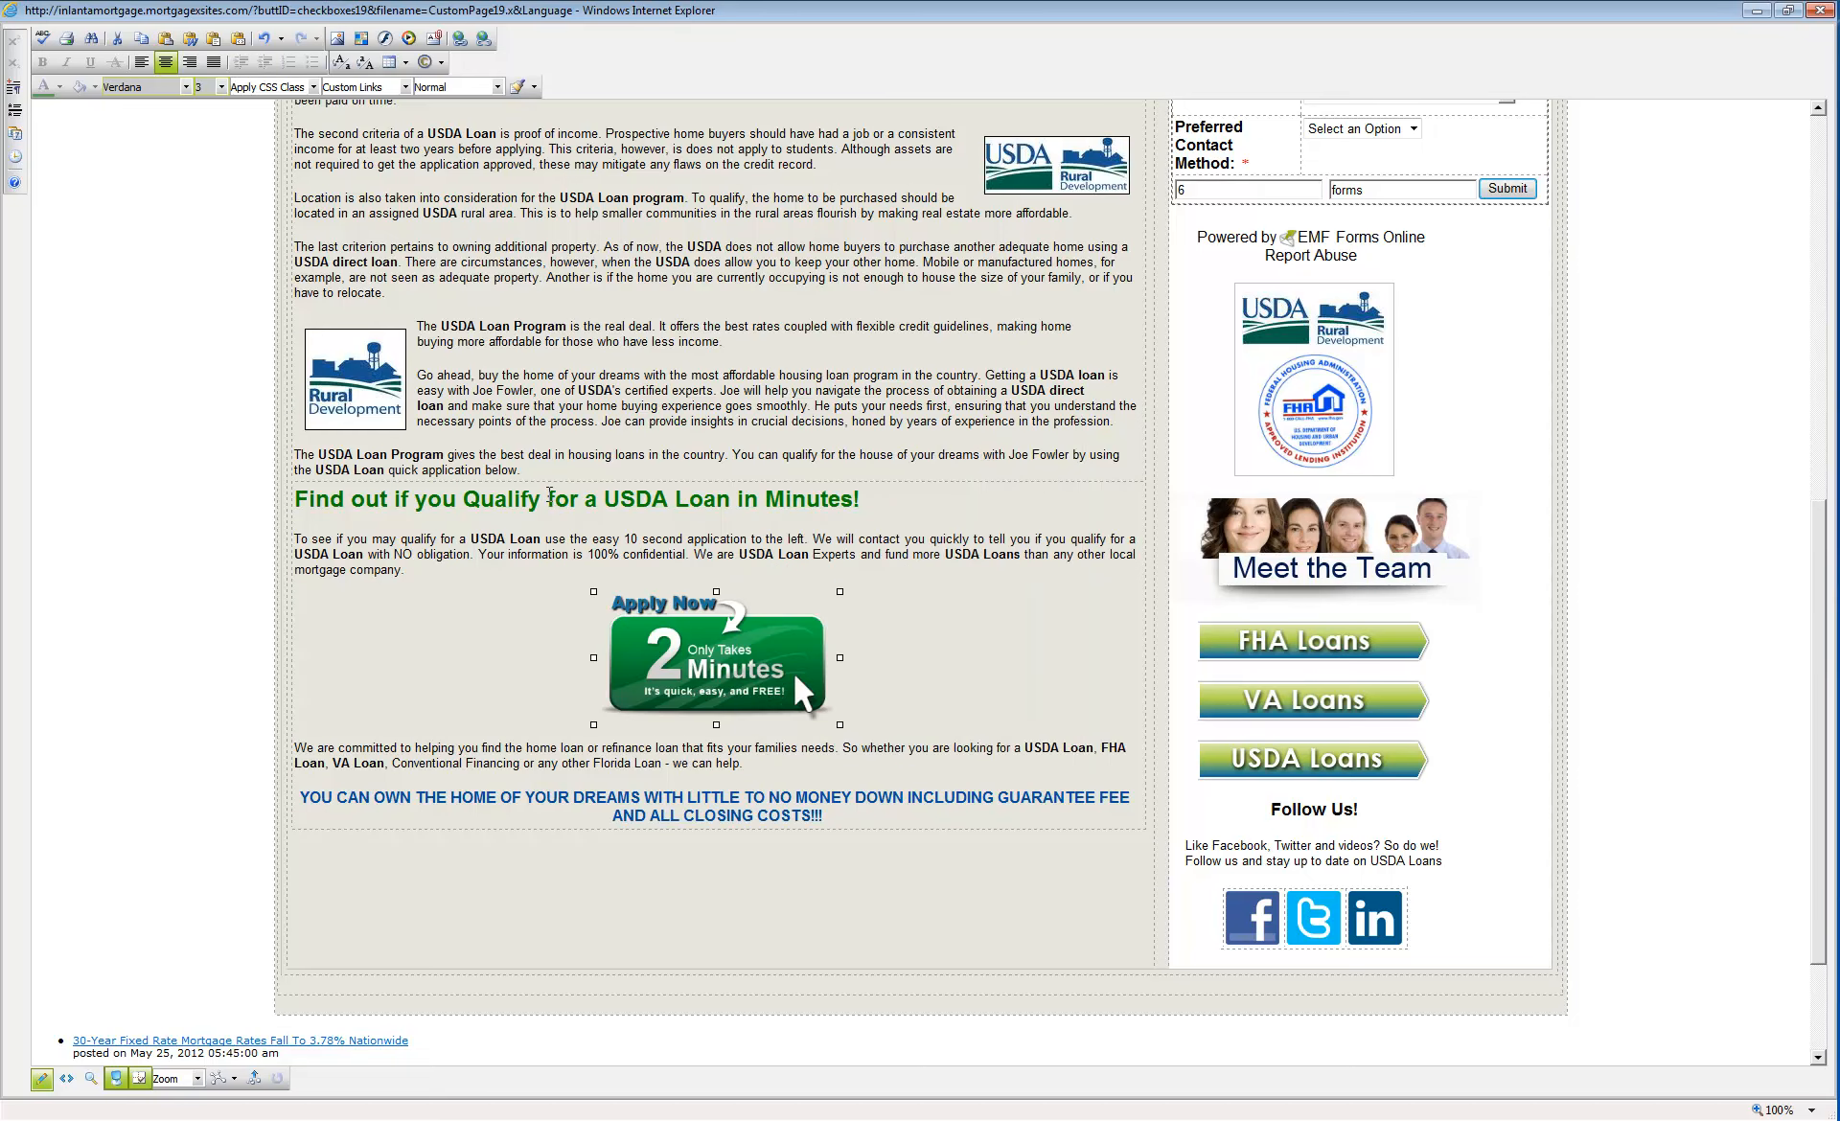
- Set the Facebook icon's alt text and long description to "USDA Loan on Facebook"
{"action": "scroll", "coordinate": [550, 494], "scroll_direction": "down", "scroll_amount": 2}
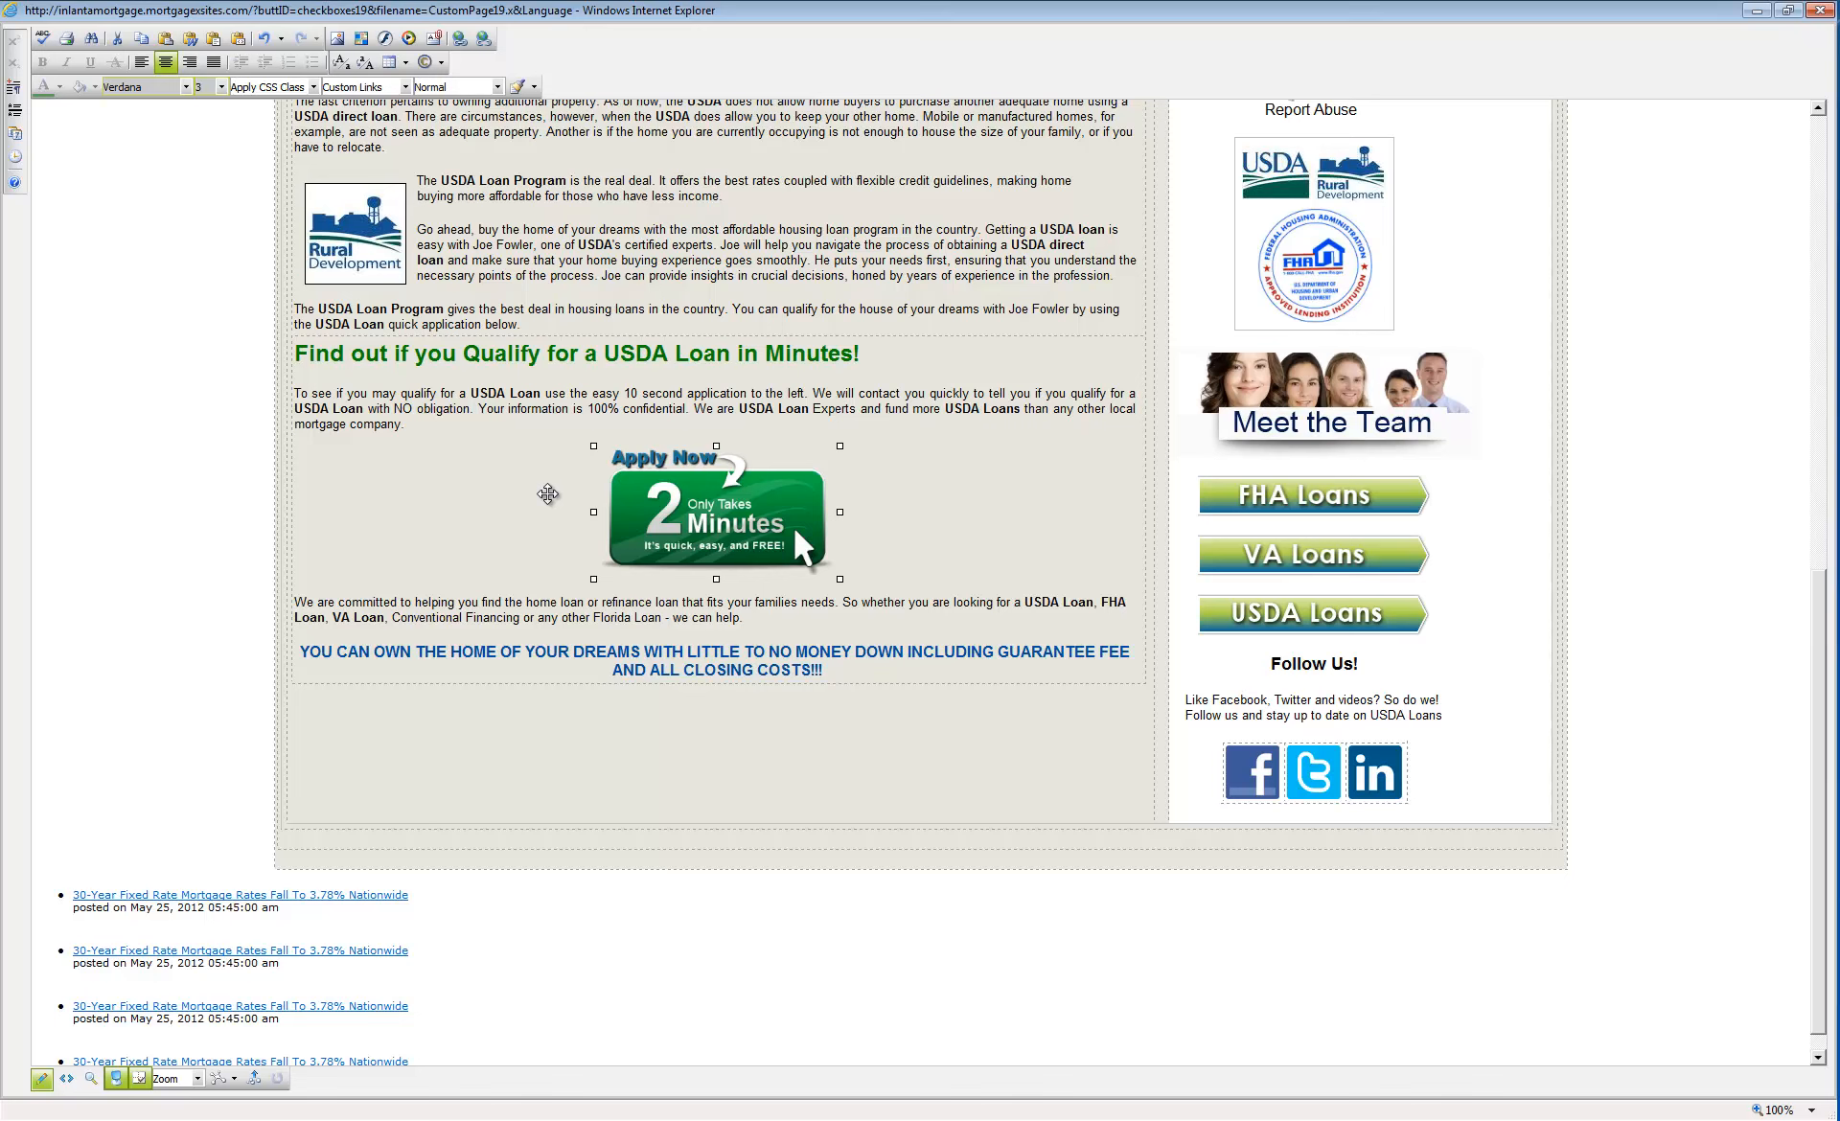
{"action": "right_click", "coordinate": [1254, 771]}
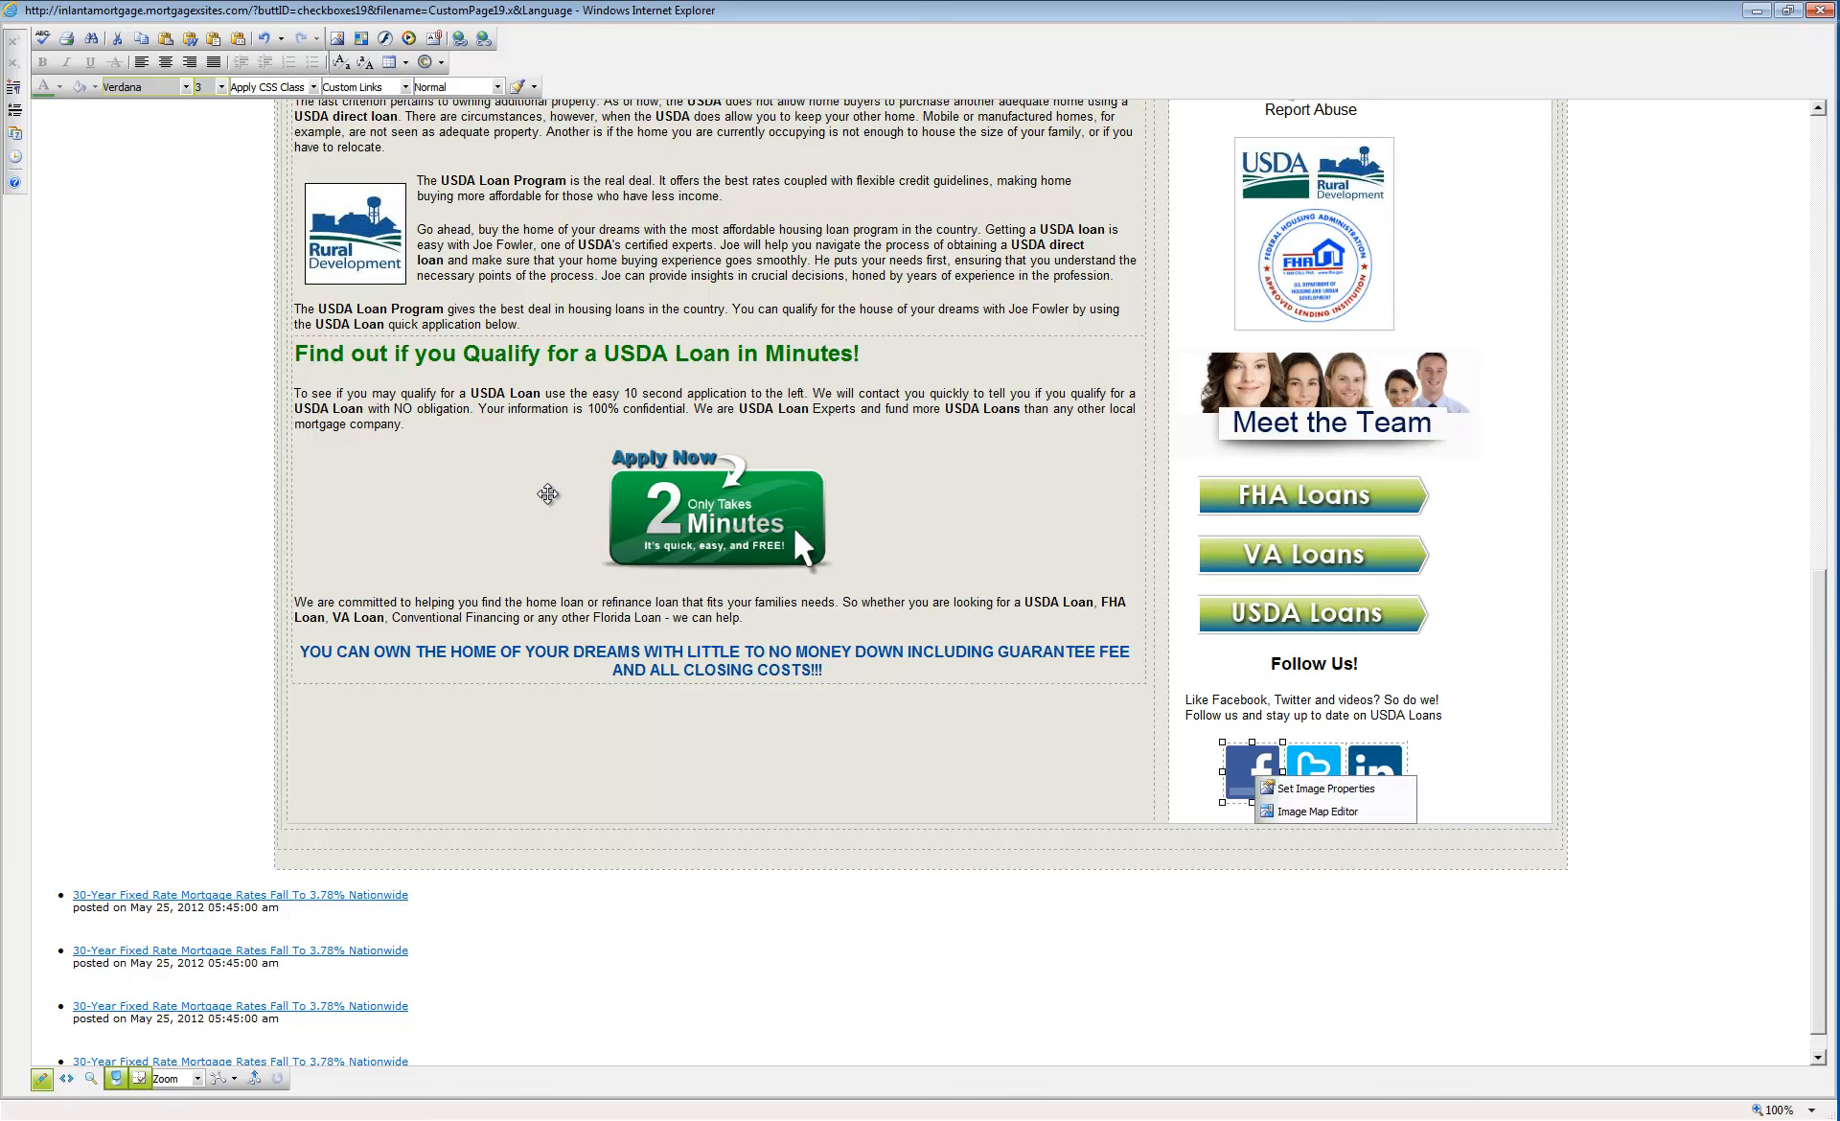
{"action": "left_click", "coordinate": [1327, 787]}
{"action": "left_click_drag", "start_coordinate": [905, 543], "coordinate": [841, 543]}
{"action": "key", "text": "ctrl+v"}
{"action": "type", "text": "on"}
{"action": "key", "text": "ctrl+a"}
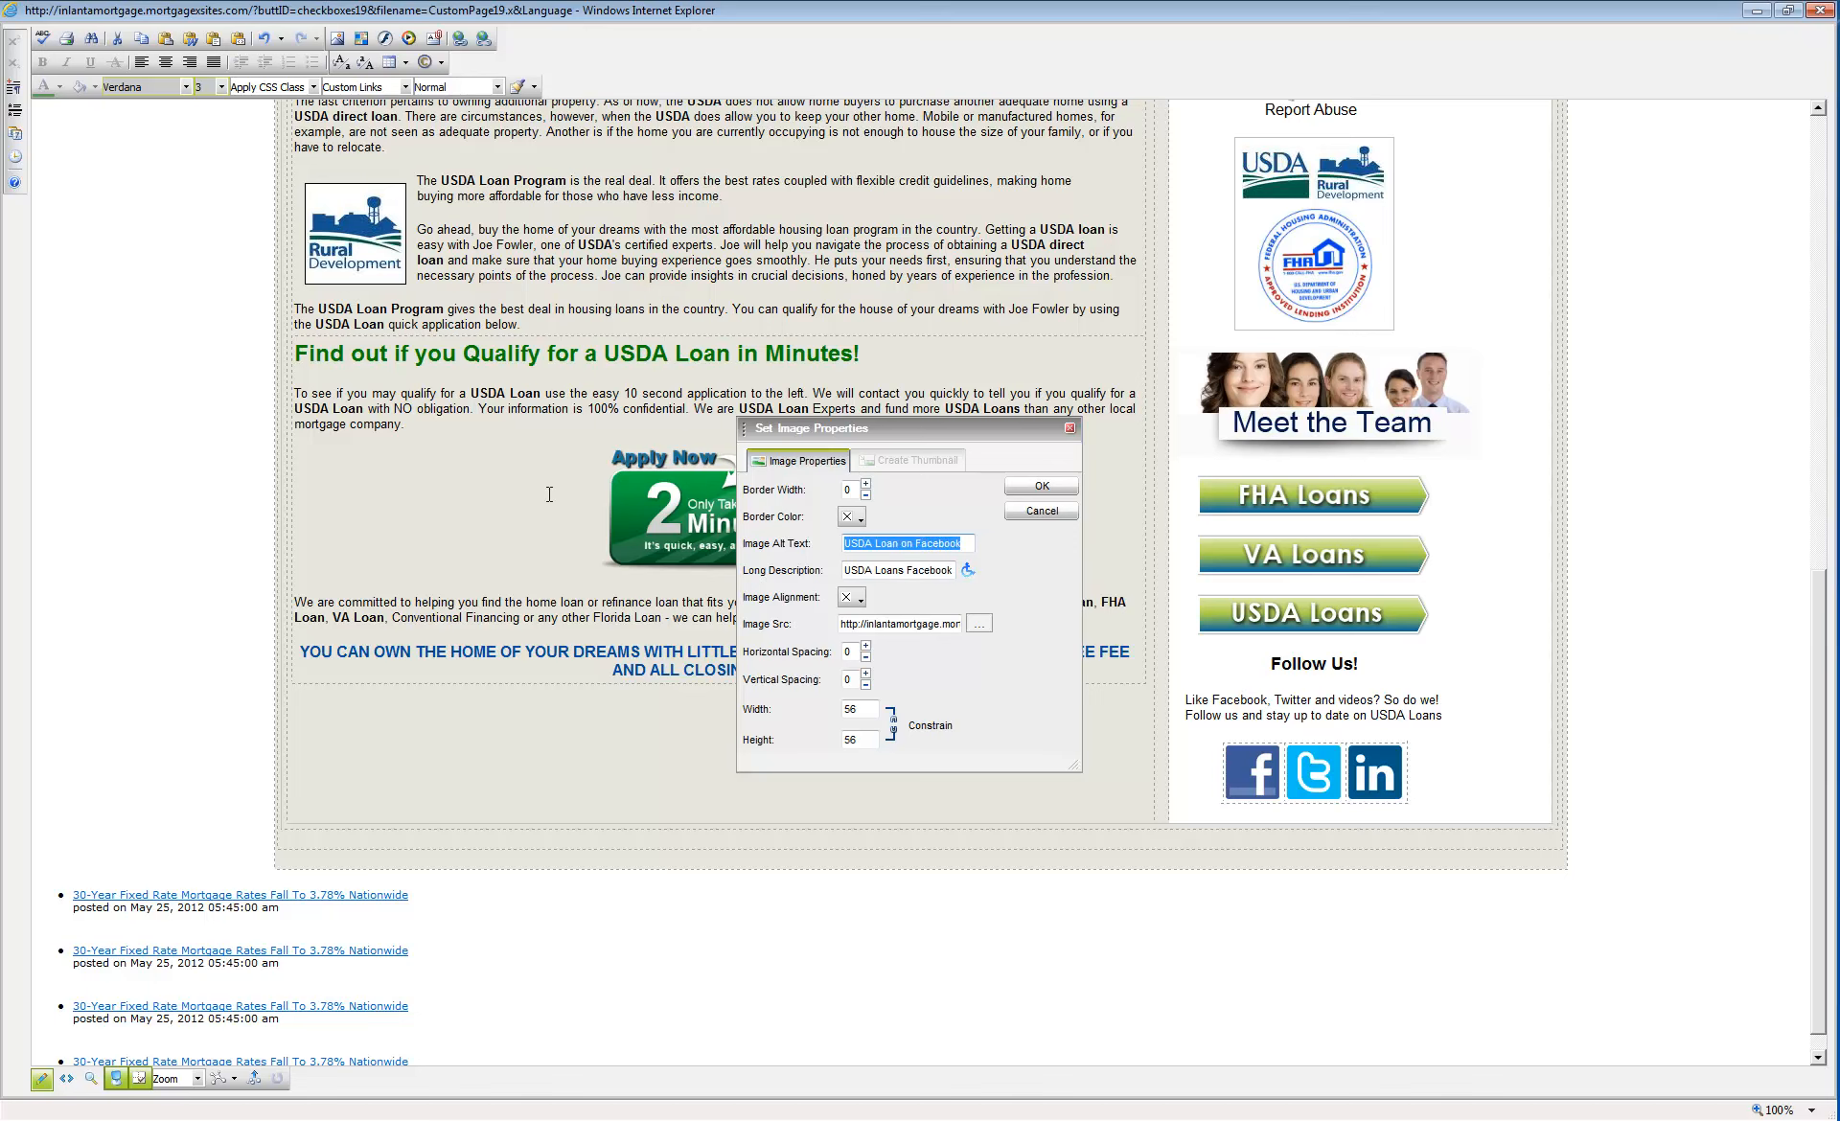
{"action": "key", "text": "ctrl+c"}
{"action": "key", "text": "Tab"}
{"action": "key", "text": "ctrl+v"}
{"action": "key", "text": "Return"}
- Set the Twitter icon's alt text and long description to "USDA Loan on Twitter"
{"action": "right_click", "coordinate": [1331, 789]}
{"action": "left_click", "coordinate": [1380, 802]}
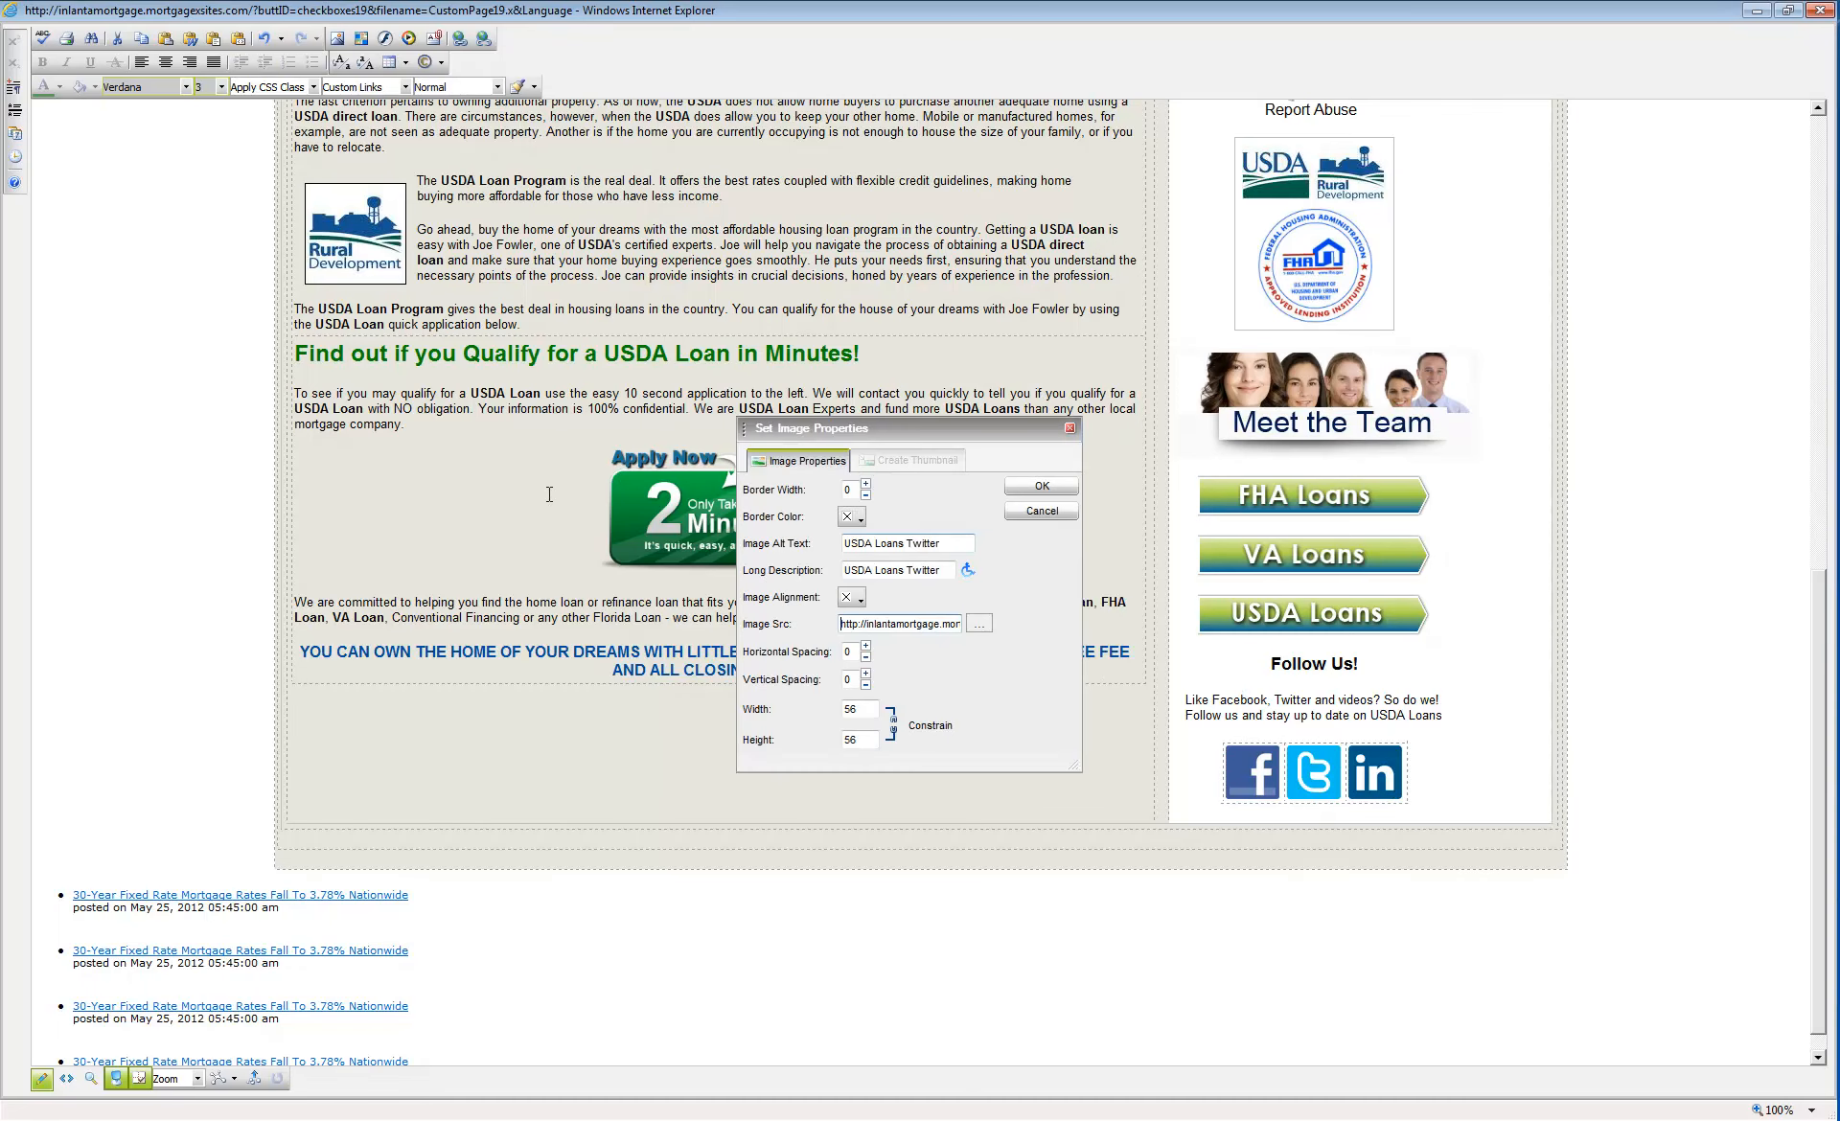
{"action": "key", "text": "BackSpace"}
{"action": "key", "text": "ctrl+s"}
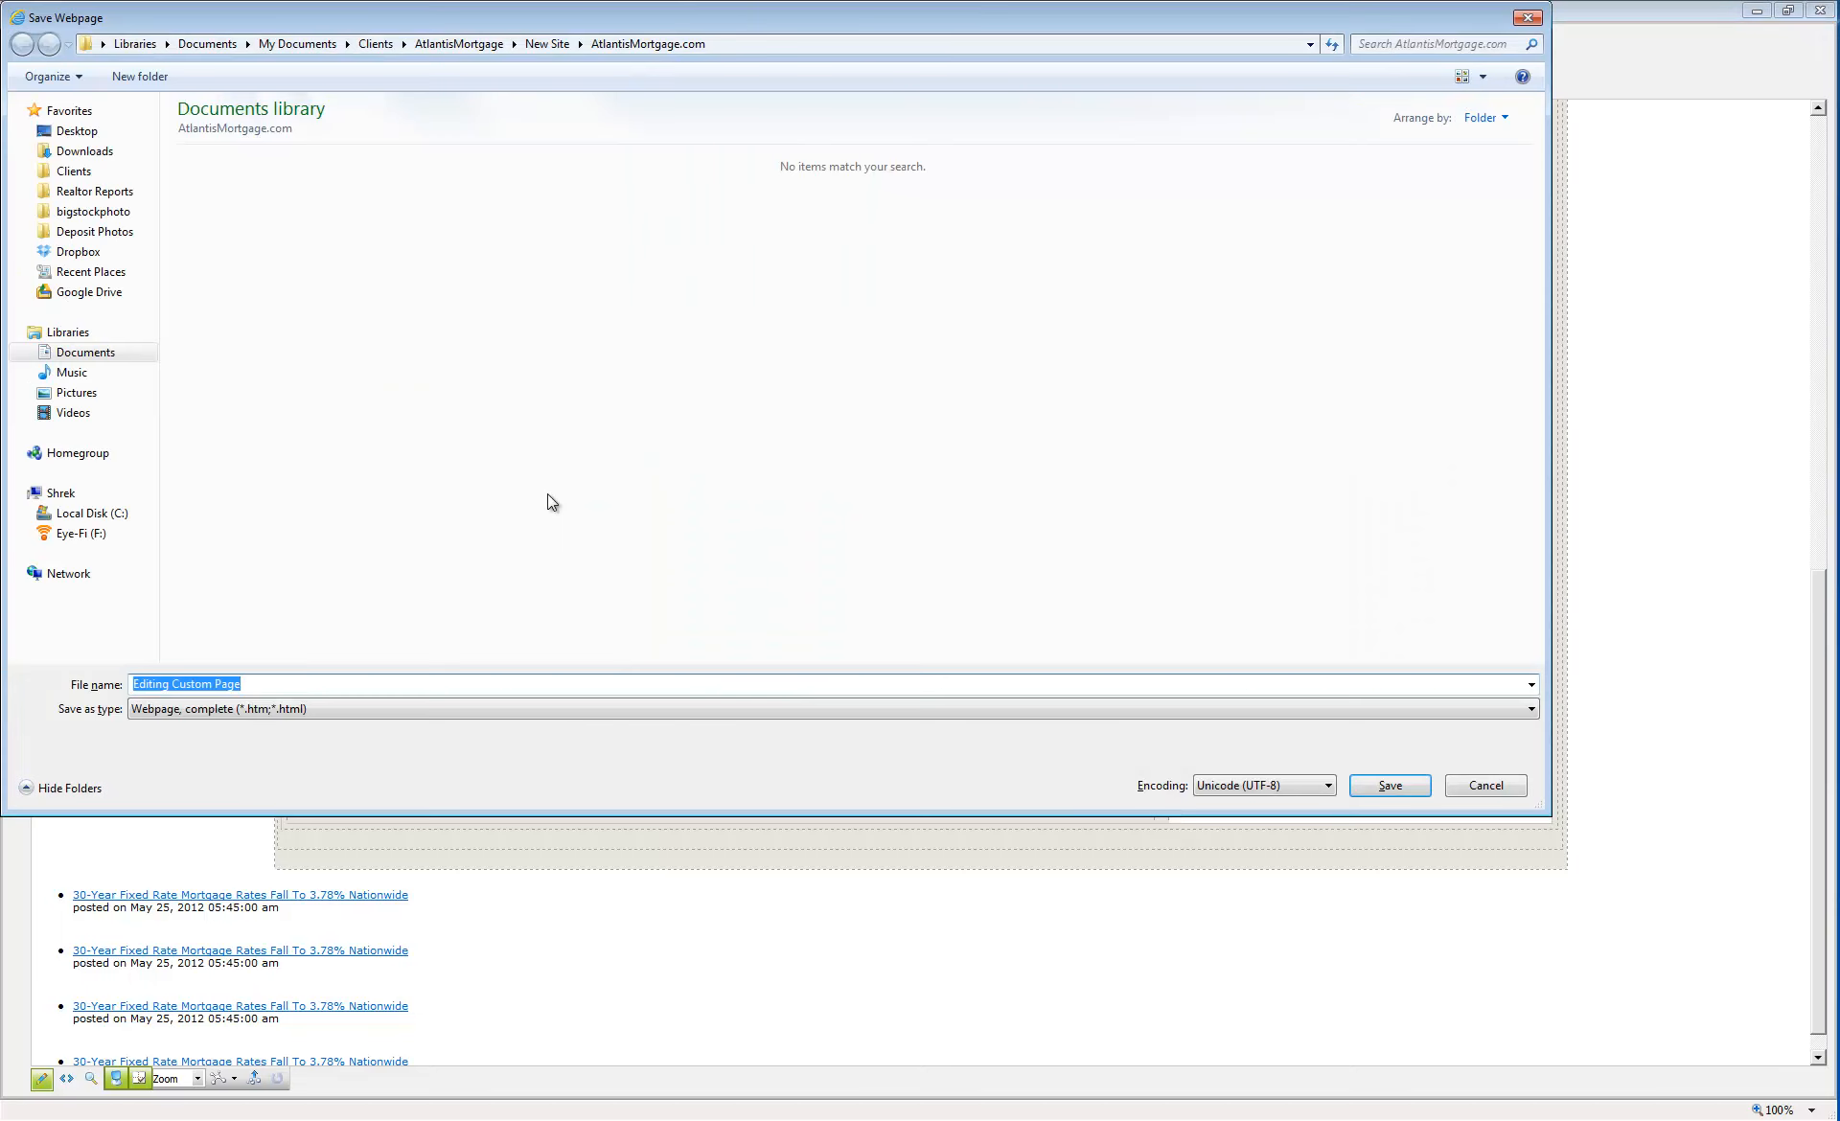
{"action": "key", "text": "Escape"}
{"action": "key", "text": "ctrl+c"}
{"action": "key", "text": "Tab"}
{"action": "key", "text": "ctrl+v"}
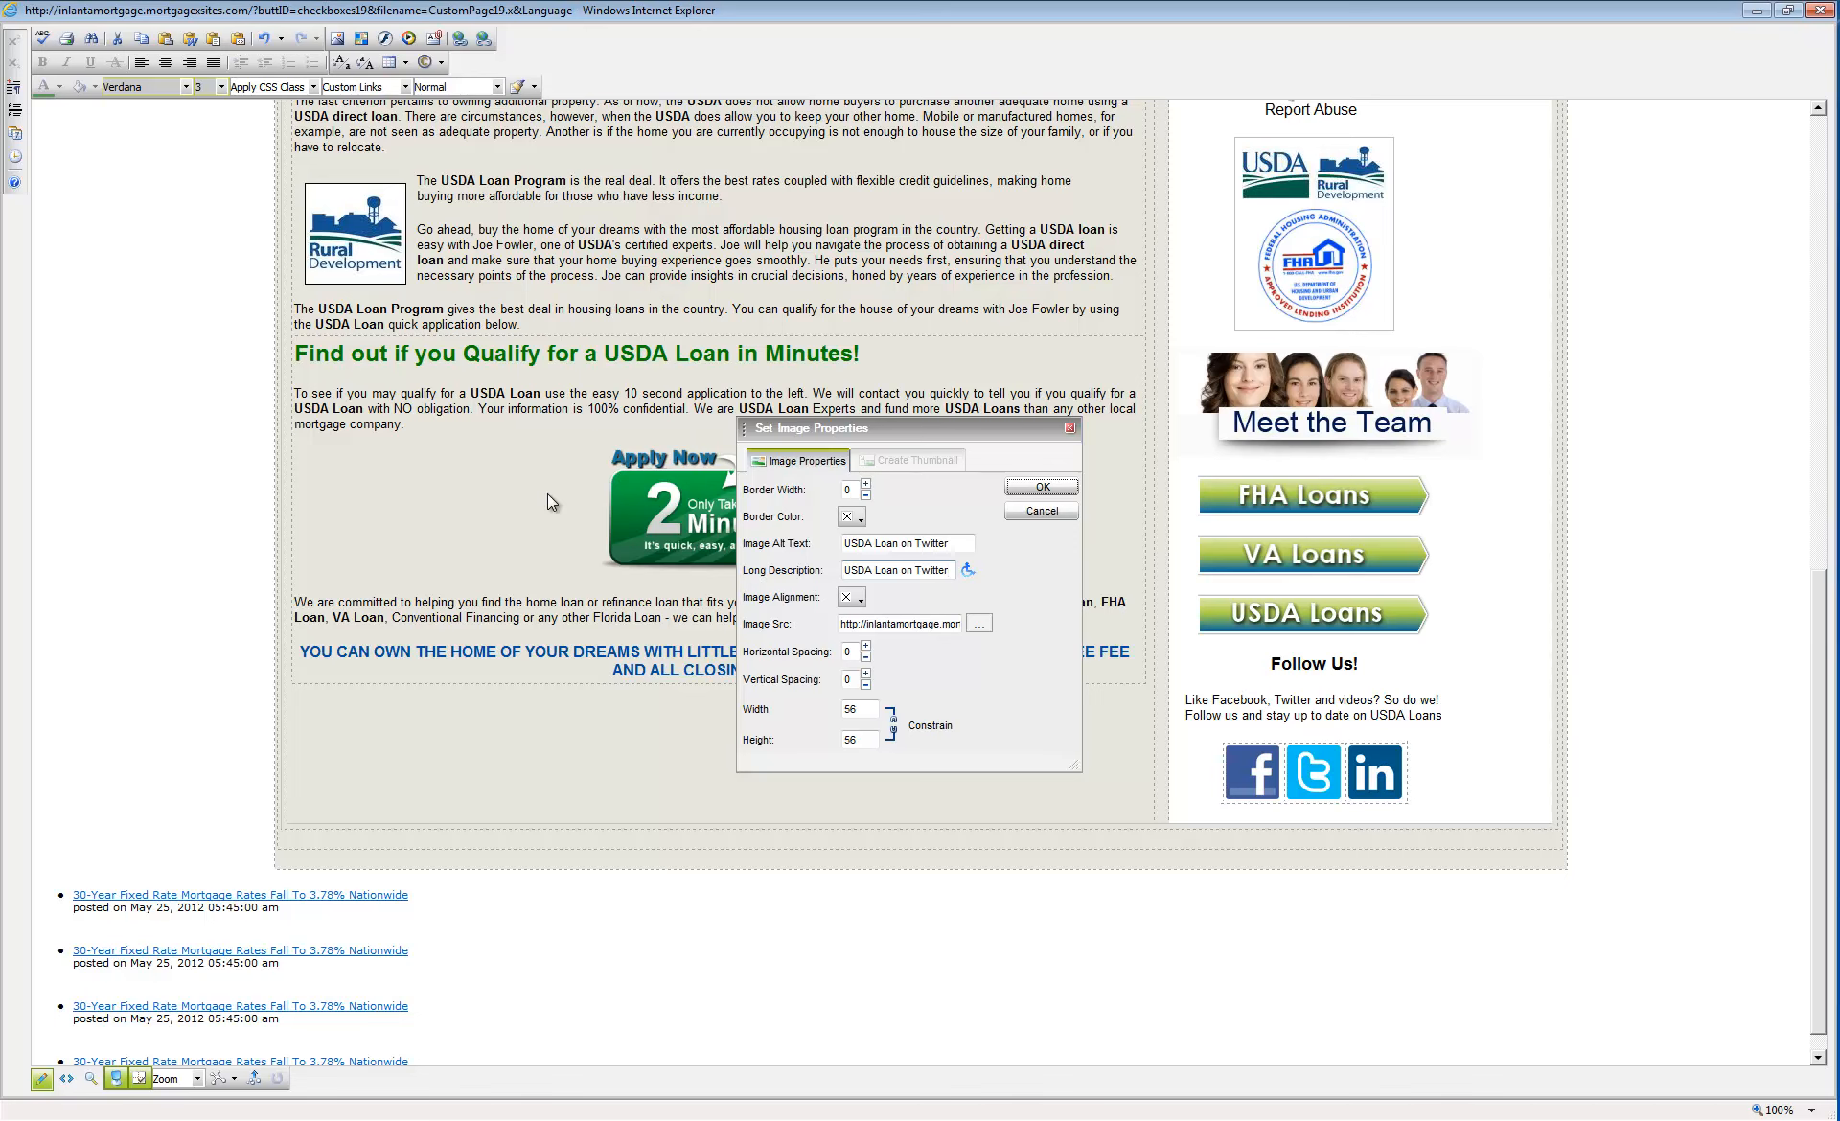
{"action": "key", "text": "Return"}
- Set the LinkedIn icon's alt text to "USDA Loan on Linkedin"
{"action": "right_click", "coordinate": [1380, 772]}
{"action": "left_click", "coordinate": [1438, 787]}
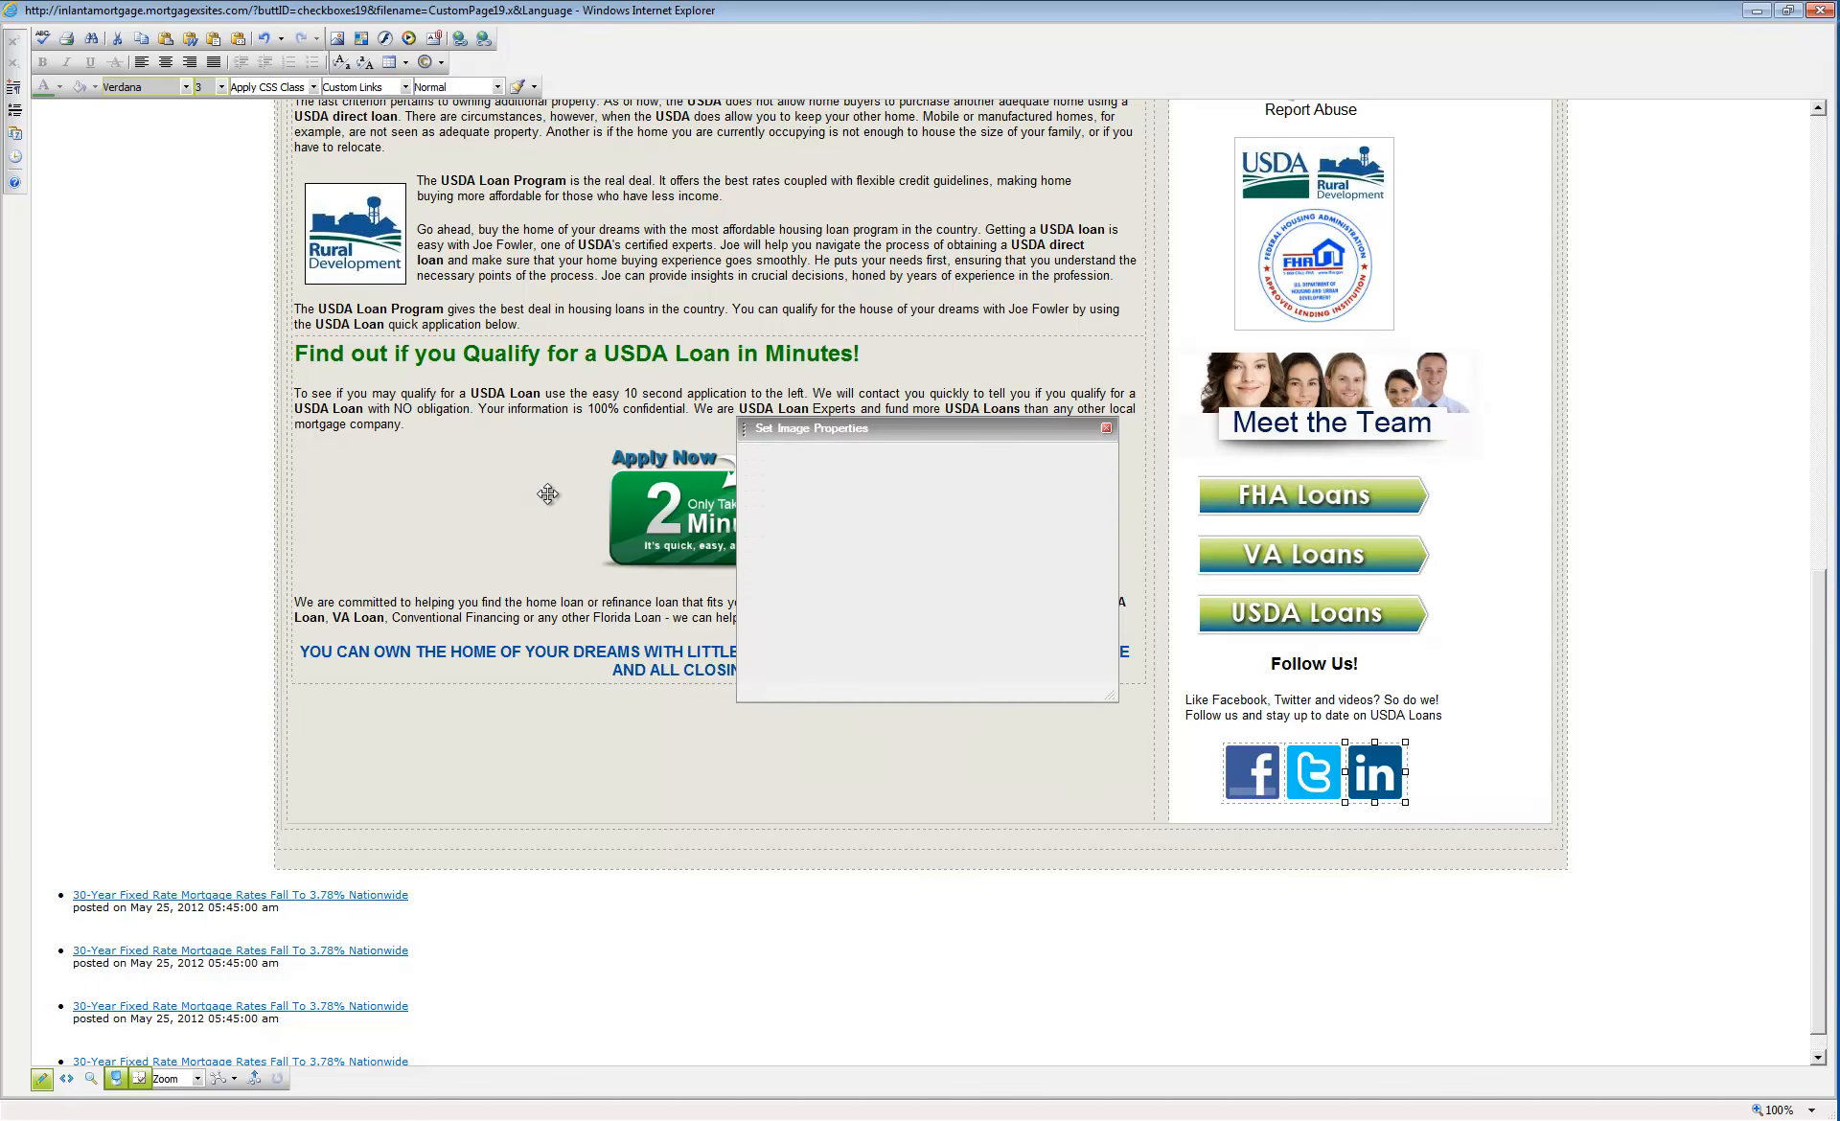
{"action": "key", "text": "BackSpace"}
{"action": "type", "text": "onLinkedin"}
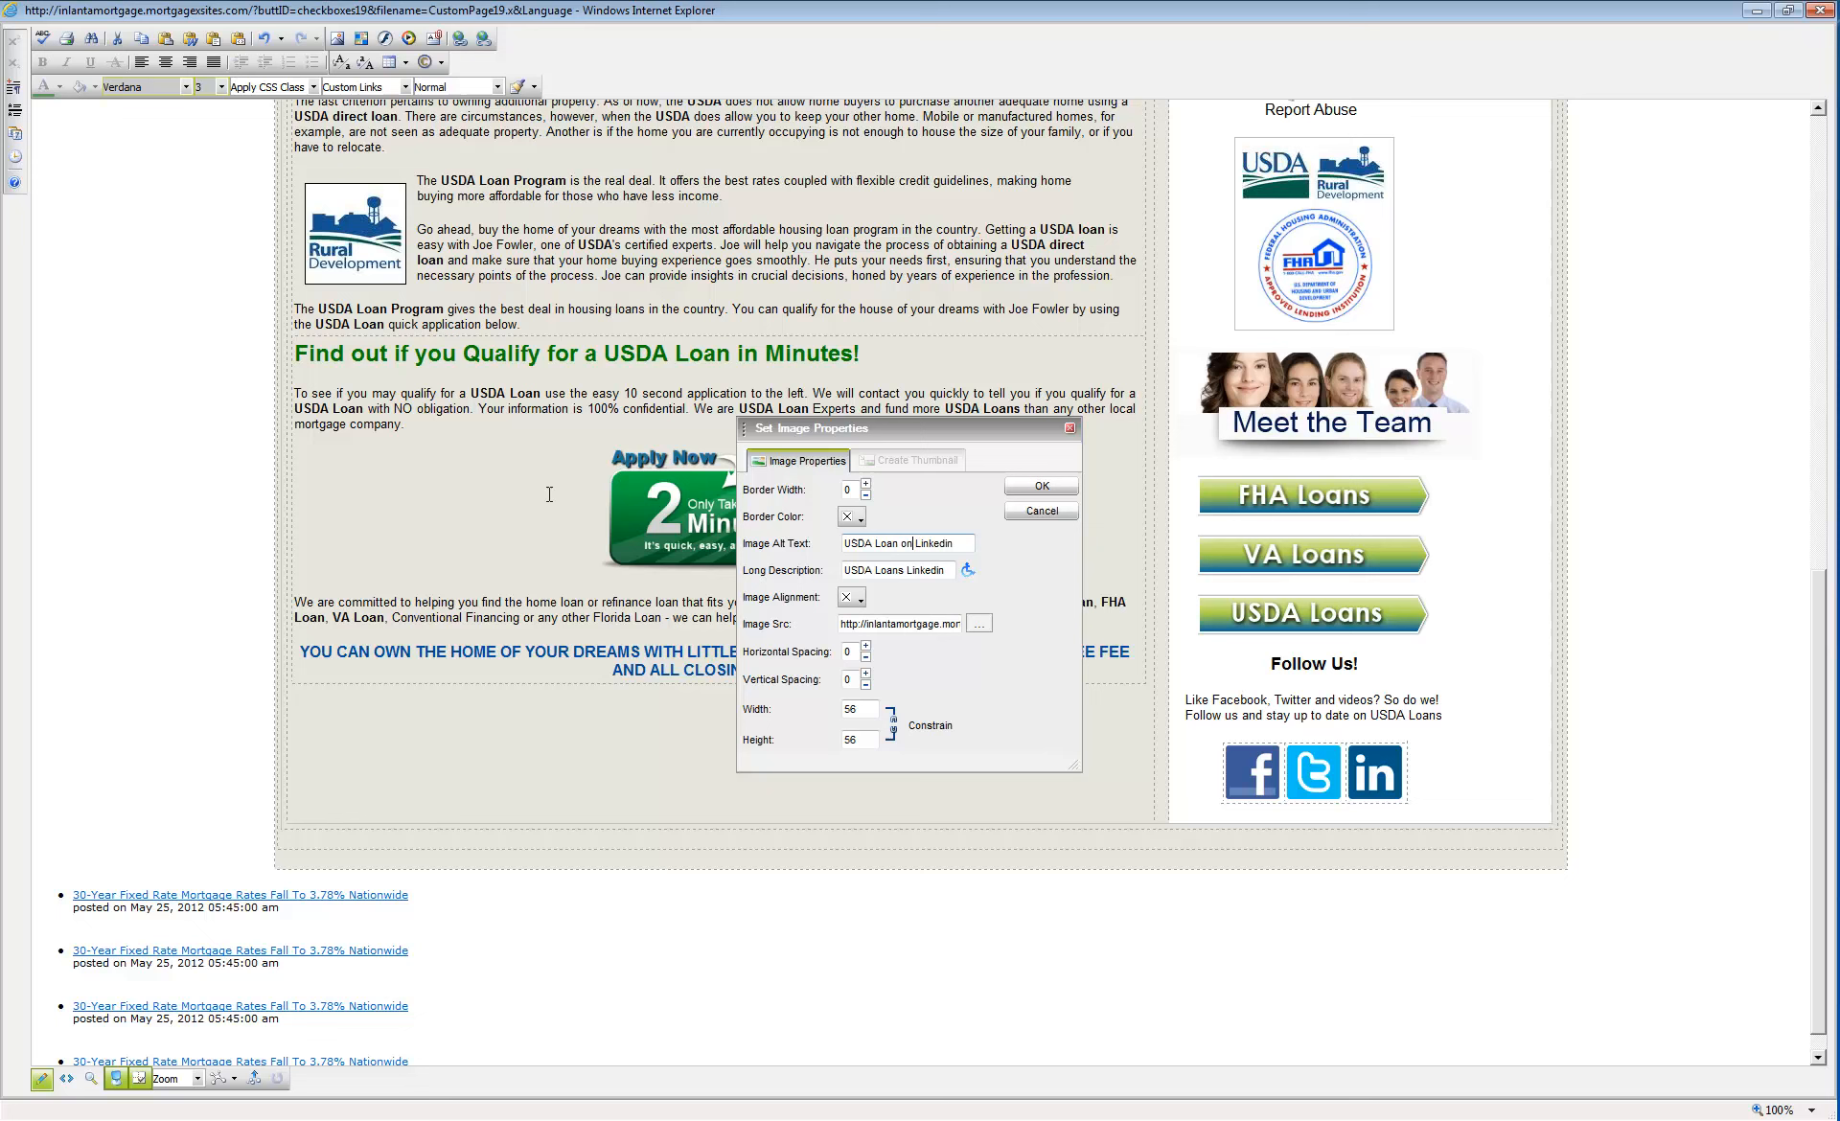
{"action": "key", "text": "ctrl+a"}
{"action": "key", "text": "Tab"}
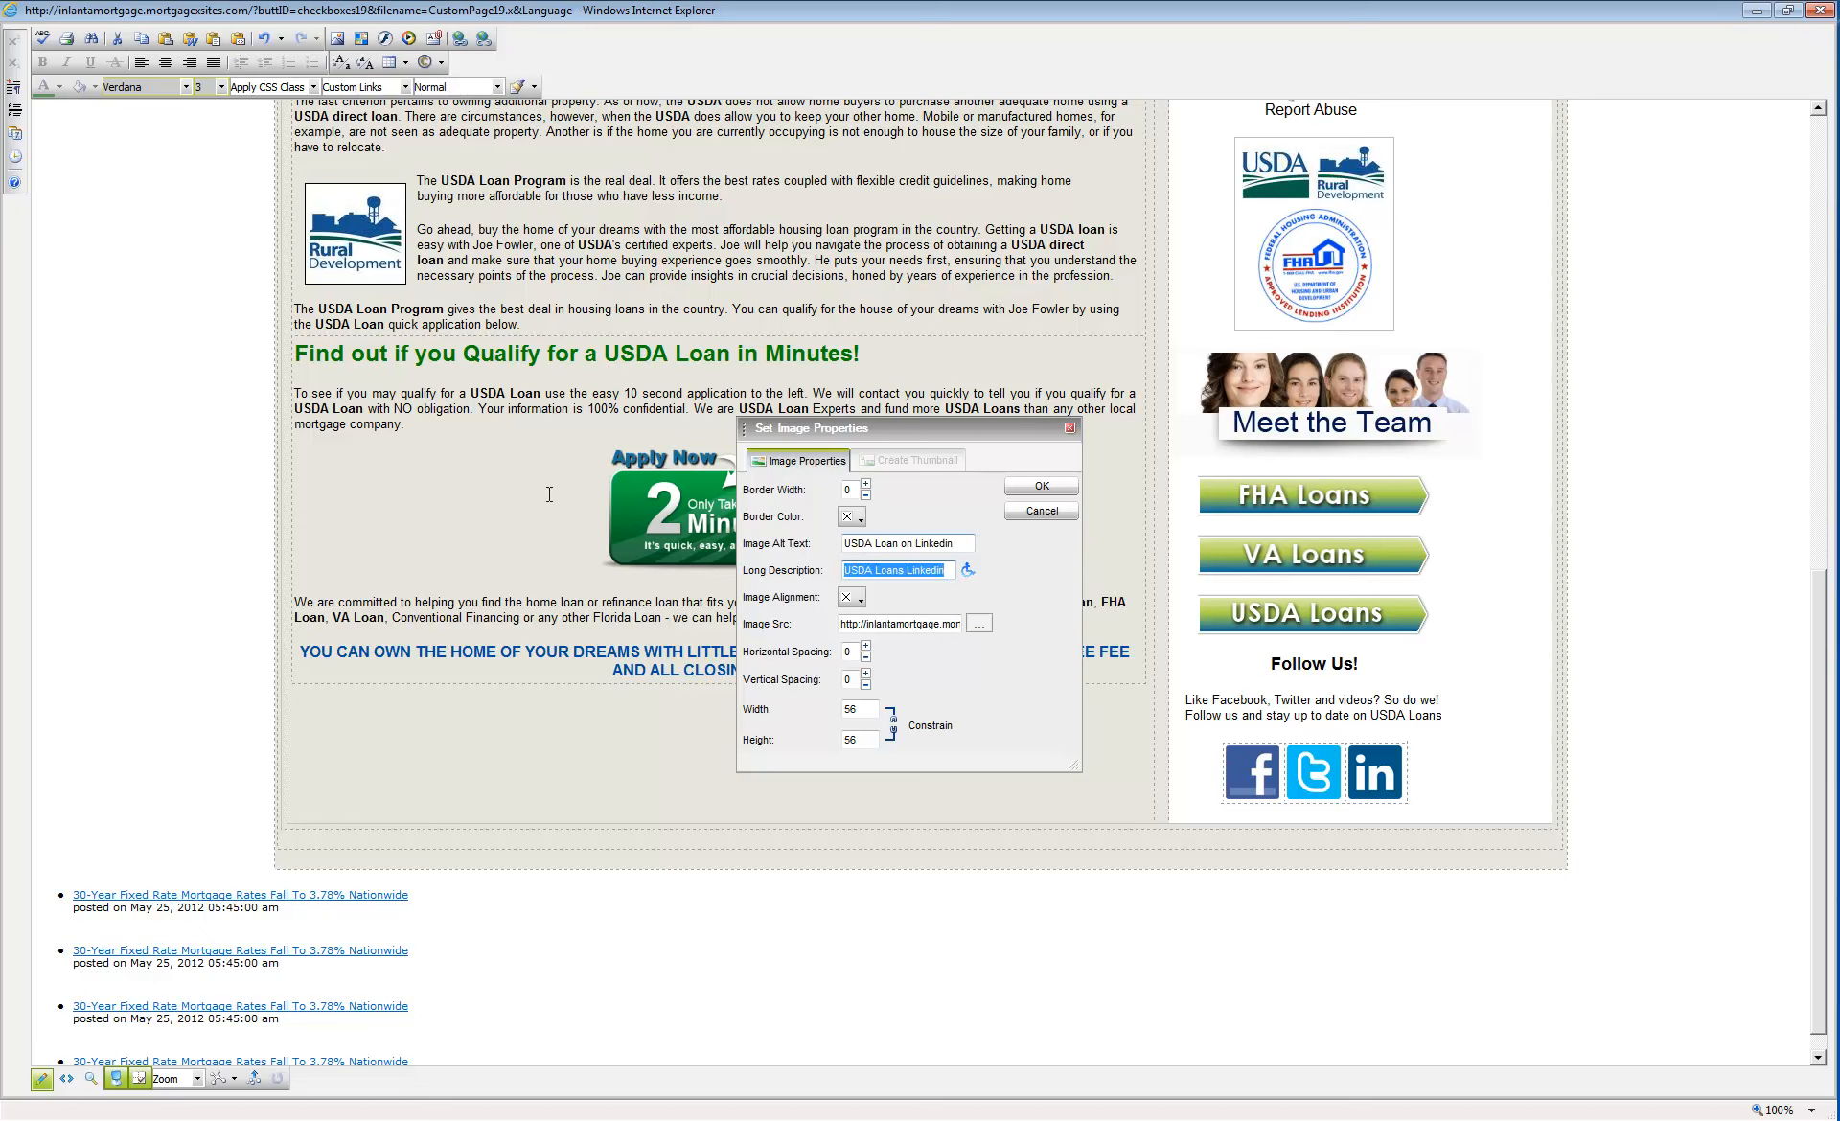
{"action": "key", "text": "Return"}
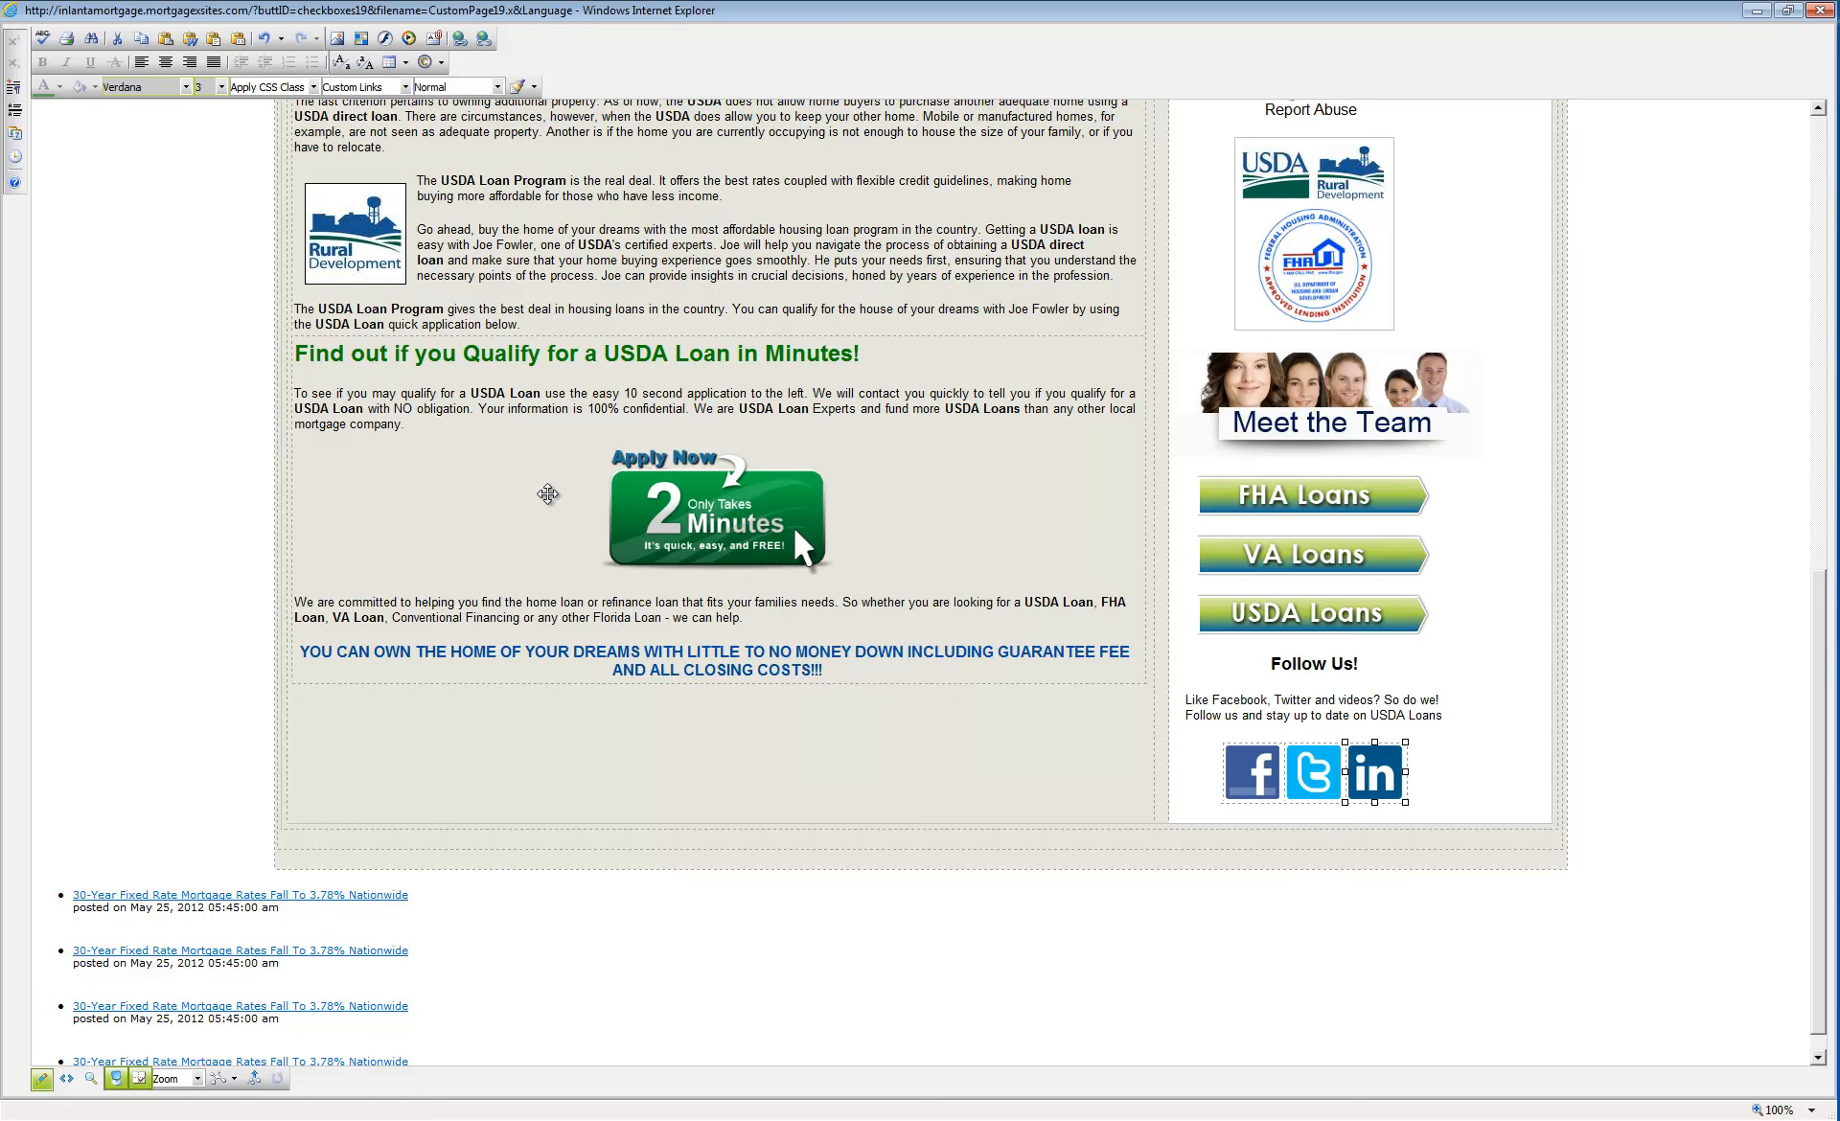
- Set the alt text of the USDA Loans banner image to "USDA Loan Program"
{"action": "right_click", "coordinate": [1301, 621]}
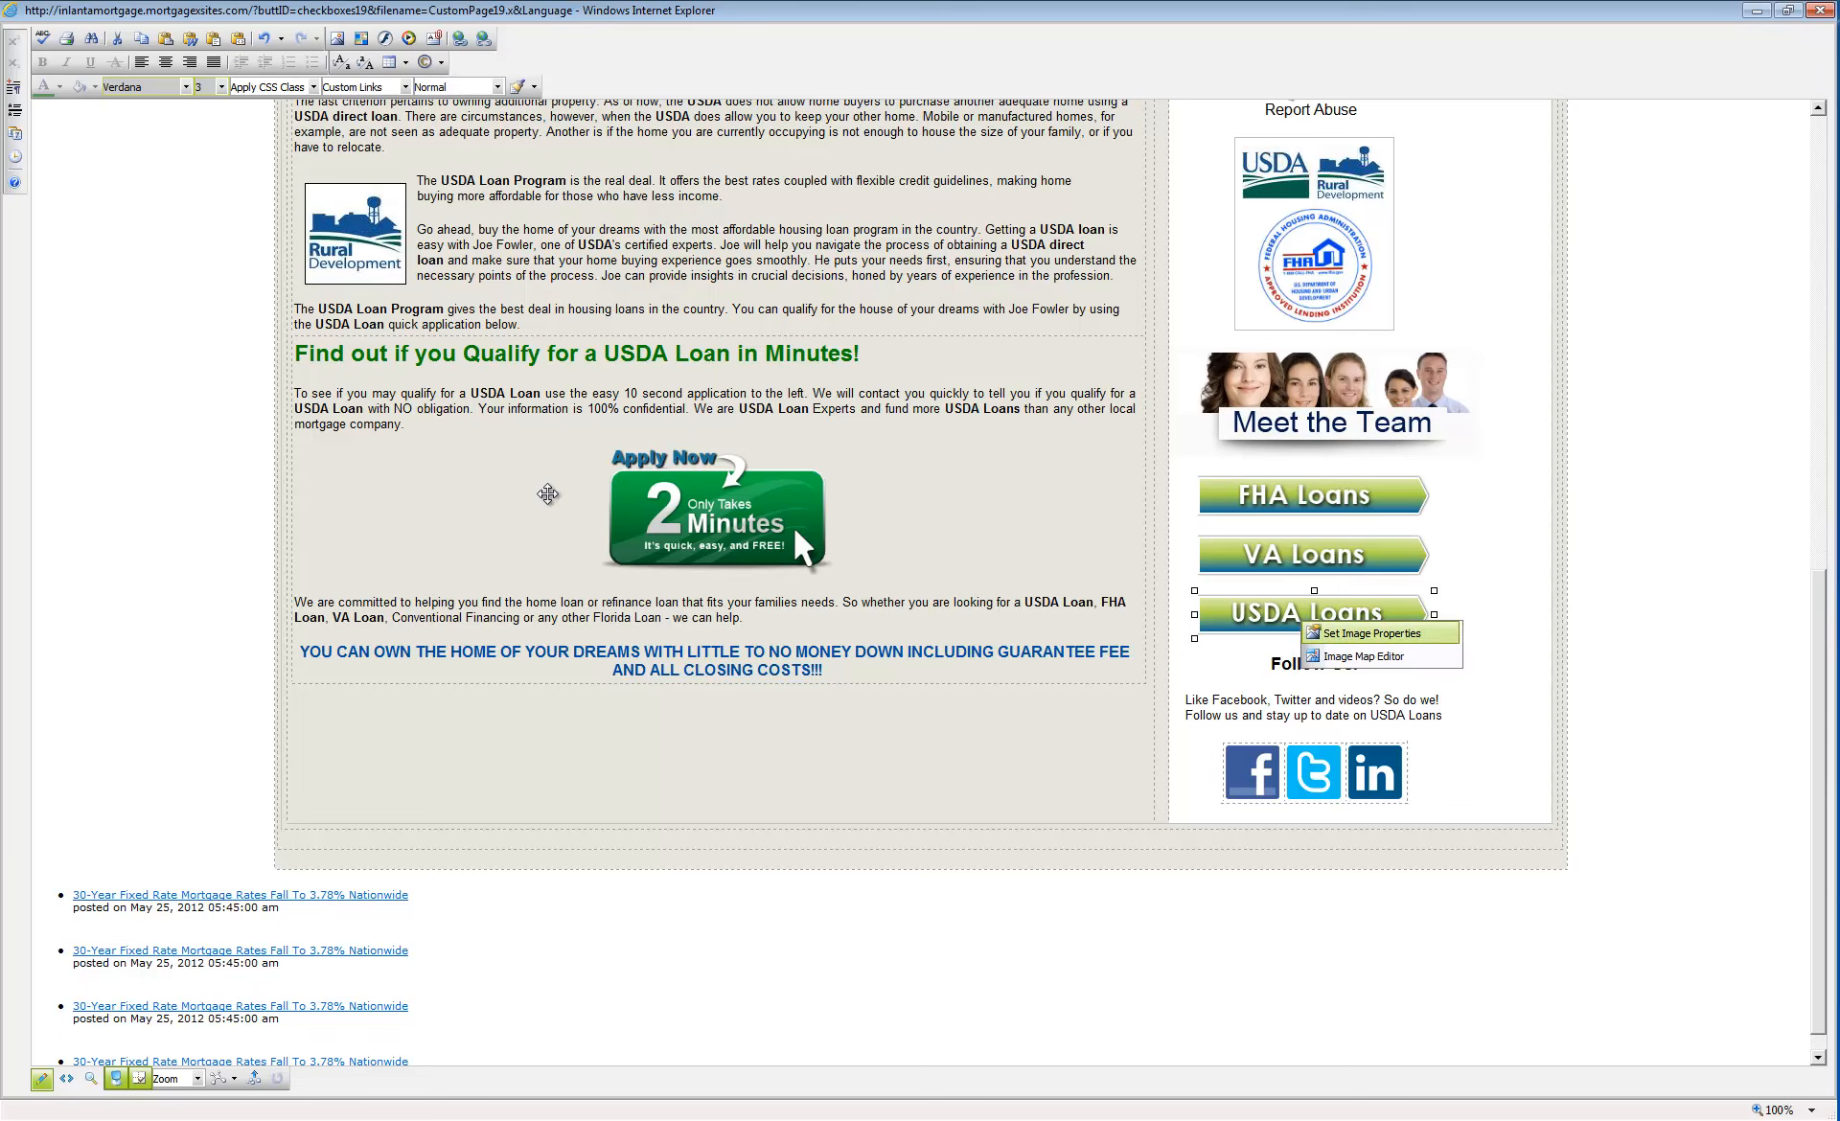
{"action": "left_click", "coordinate": [1361, 633]}
{"action": "key", "text": "shift+Left"}
{"action": "key", "text": "shift+Left"}
{"action": "key", "text": "shift+Left"}
{"action": "key", "text": "shift+Left"}
{"action": "key", "text": "shift+Left"}
{"action": "key", "text": "shift+Left"}
{"action": "key", "text": "shift+Left"}
{"action": "key", "text": "BackSpace"}
{"action": "key", "text": "BackSpace"}
{"action": "key", "text": "BackSpace"}
{"action": "key", "text": "BackSpace"}
{"action": "key", "text": "BackSpace"}
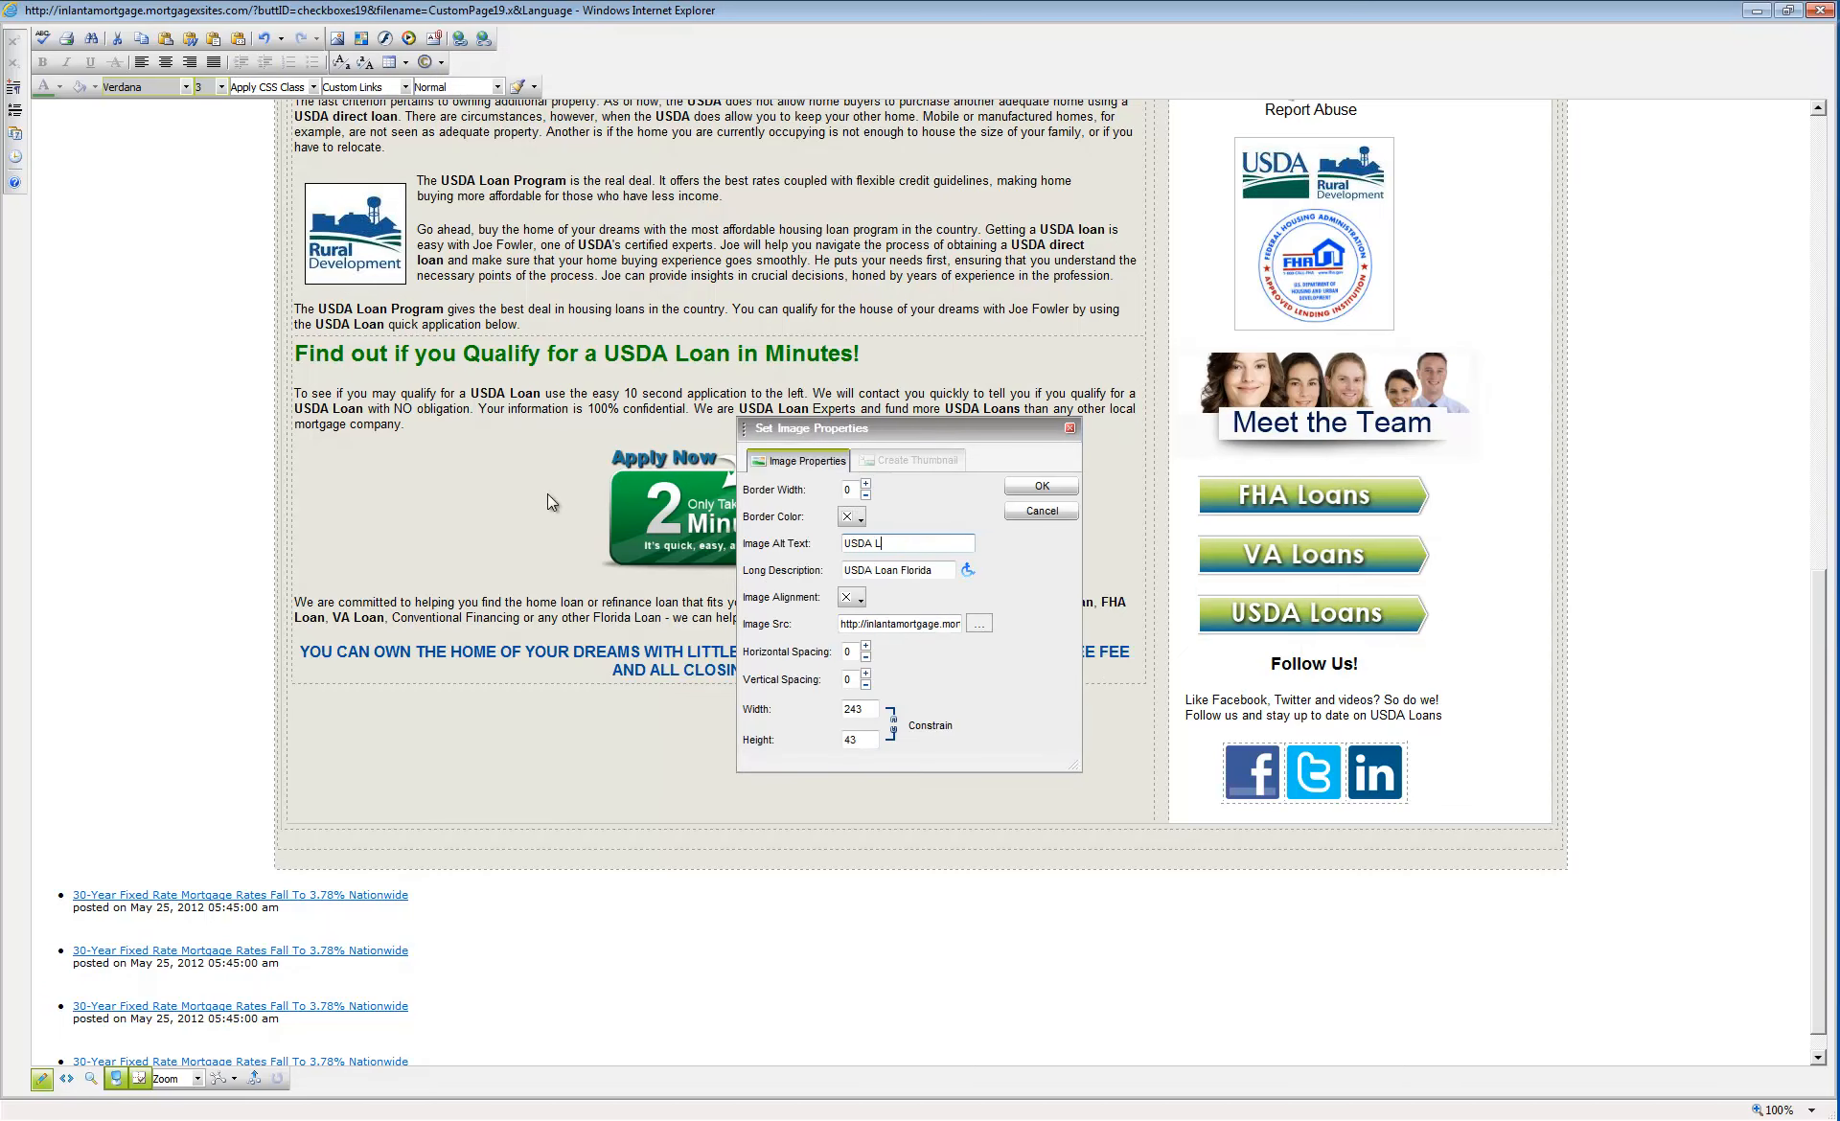
{"action": "type", "text": "Loan Program"}
{"action": "key", "text": "ctrl+a"}
{"action": "key", "text": "Return"}
- Set the alt text and long description of the Meet the Team image to "USDA Direct Loan"
{"action": "left_click", "coordinate": [1314, 555]}
{"action": "left_click", "coordinate": [1314, 495]}
{"action": "scroll", "coordinate": [547, 493], "scroll_direction": "up", "scroll_amount": 3}
{"action": "right_click", "coordinate": [1320, 683]}
{"action": "left_click", "coordinate": [1372, 698]}
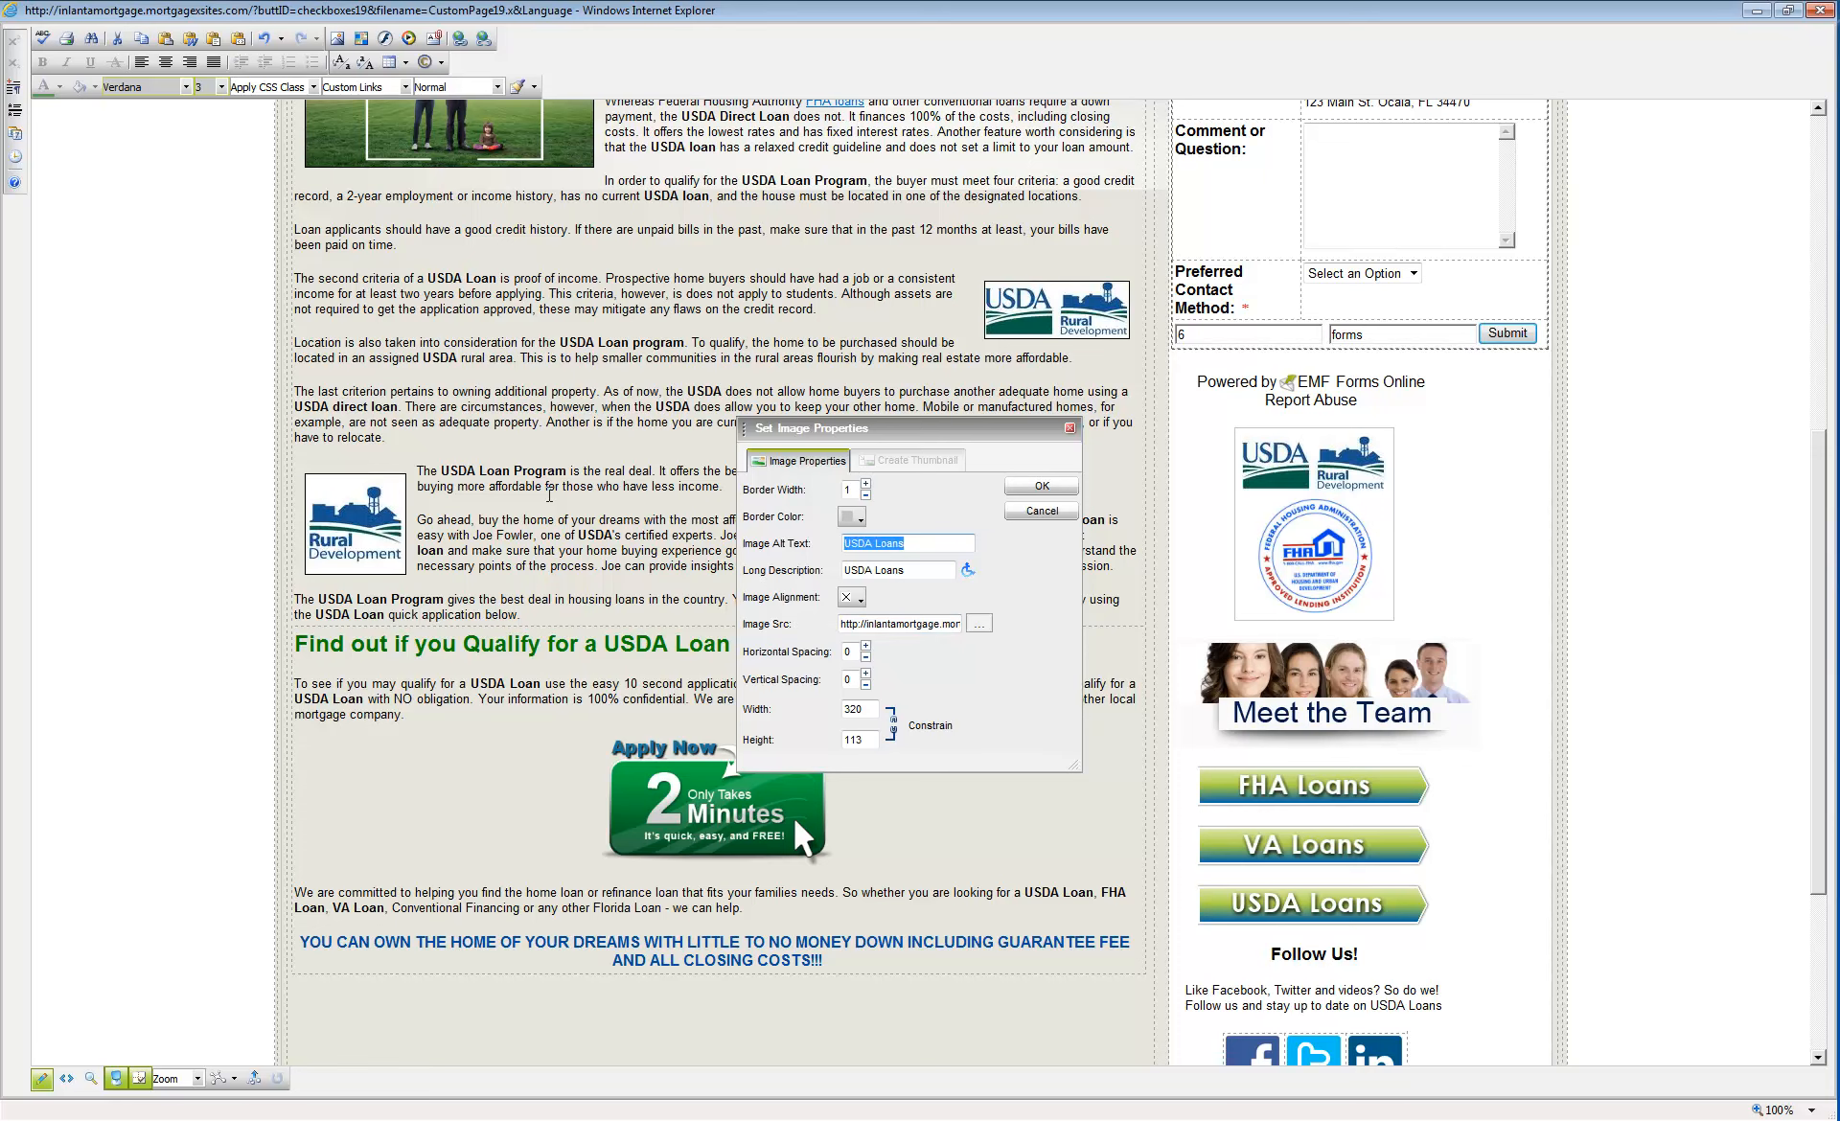
{"action": "type", "text": "USDA Direct Loan"}
{"action": "key", "text": "ctrl+a"}
{"action": "key", "text": "ctrl+c"}
{"action": "key", "text": "Tab"}
{"action": "key", "text": "ctrl+v"}
{"action": "key", "text": "Return"}
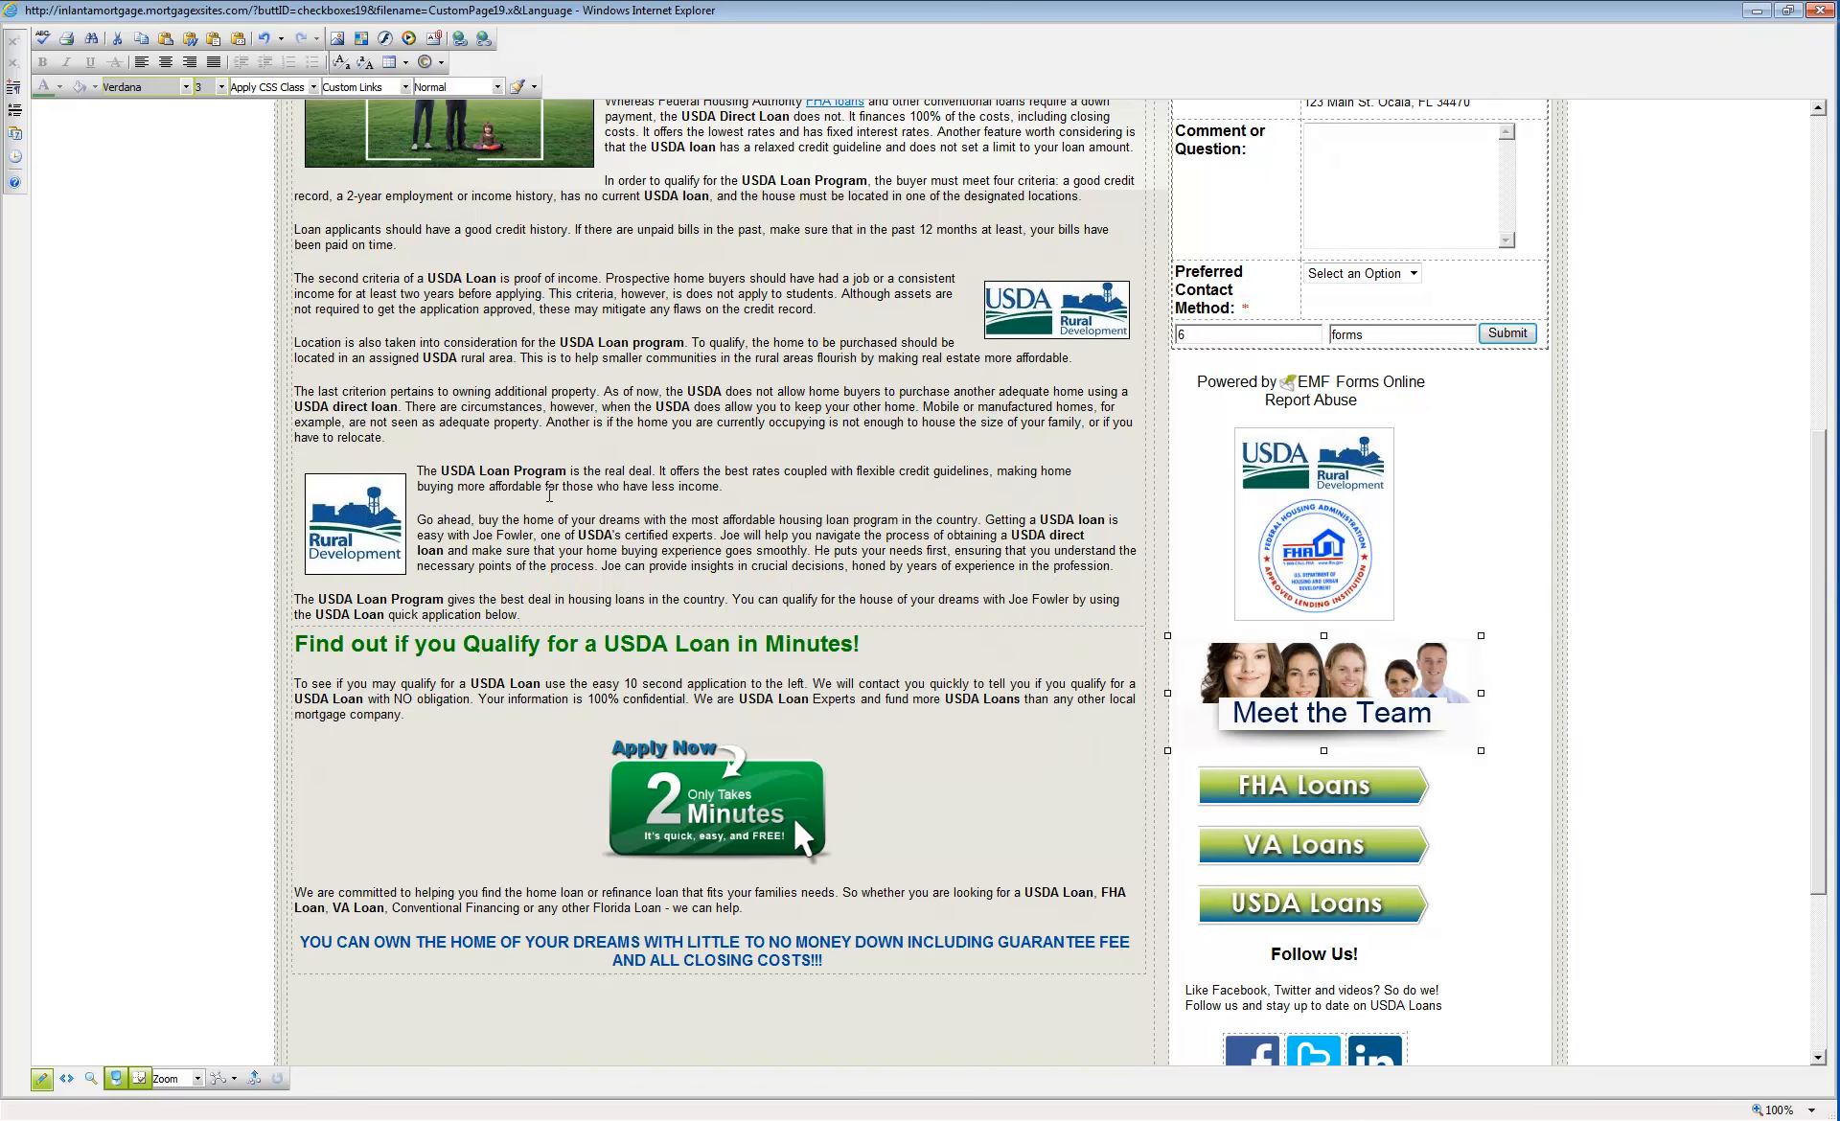
- Set the alt text and long description of the combined USDA and FHA logo image to "USDA Loan Program"
{"action": "scroll", "coordinate": [549, 496], "scroll_direction": "up", "scroll_amount": 3}
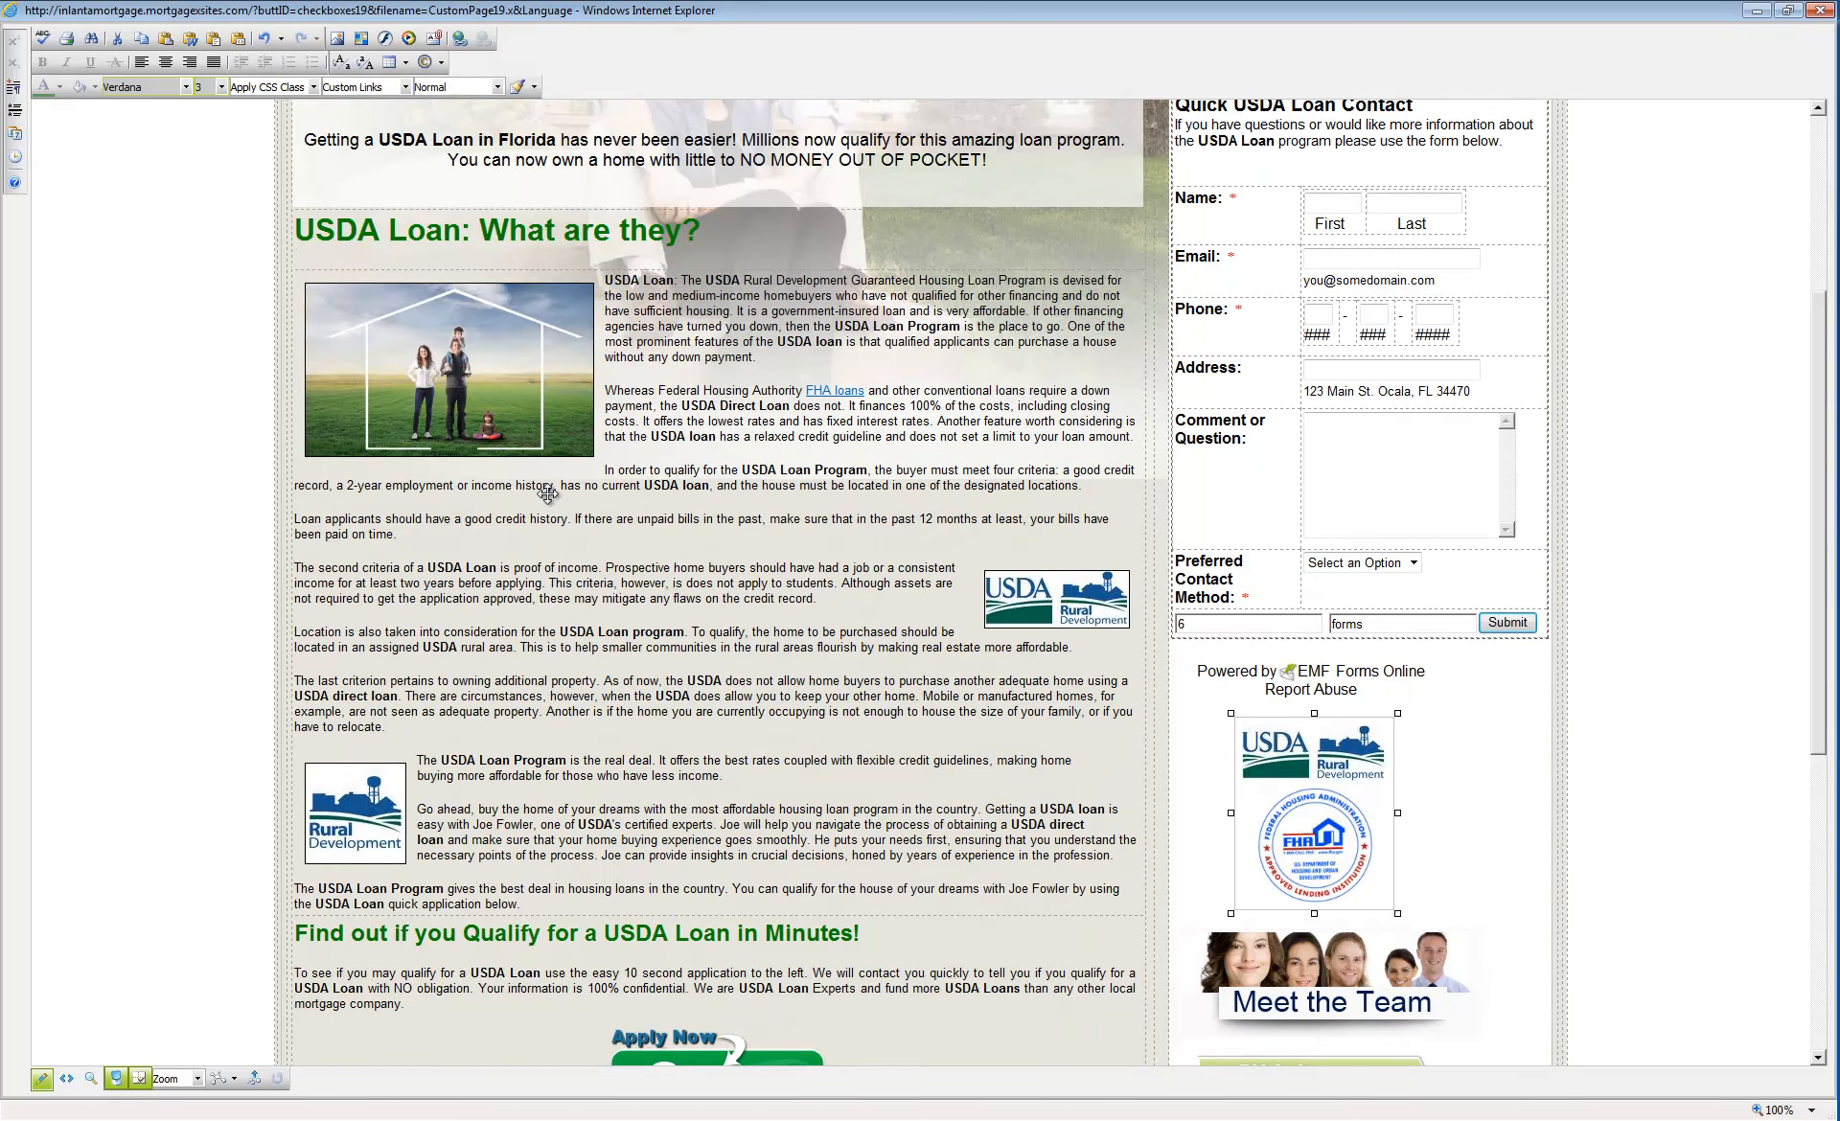
{"action": "right_click", "coordinate": [1327, 798]}
{"action": "left_click", "coordinate": [1390, 810]}
{"action": "left_click", "coordinate": [921, 544]}
{"action": "key", "text": "BackSpace"}
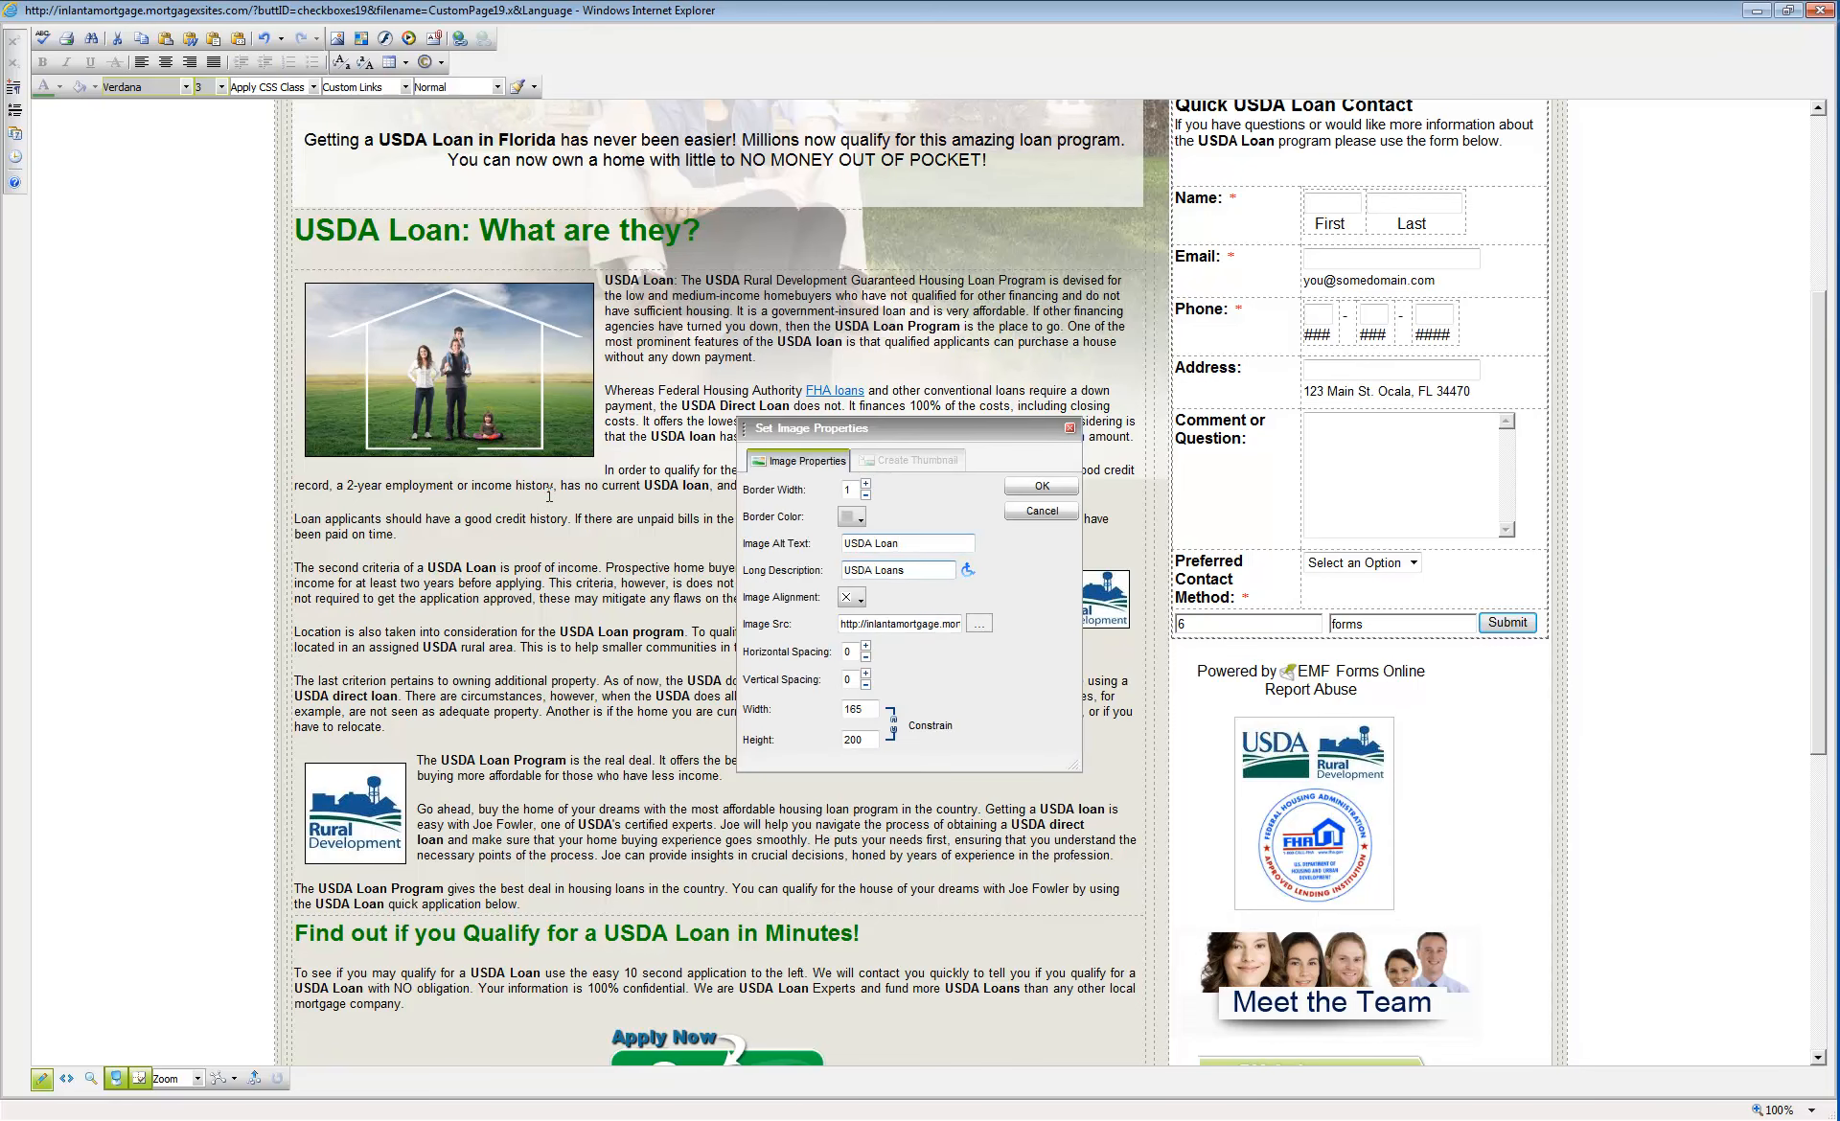
{"action": "type", "text": "Program"}
{"action": "key", "text": "ctrl+a"}
{"action": "key", "text": "Tab"}
{"action": "key", "text": "ctrl+v"}
{"action": "key", "text": "Return"}
- Set the alt text of the large Apply Now image in the page header area to "USDA Direct Loans"
{"action": "scroll", "coordinate": [547, 493], "scroll_direction": "up", "scroll_amount": 4}
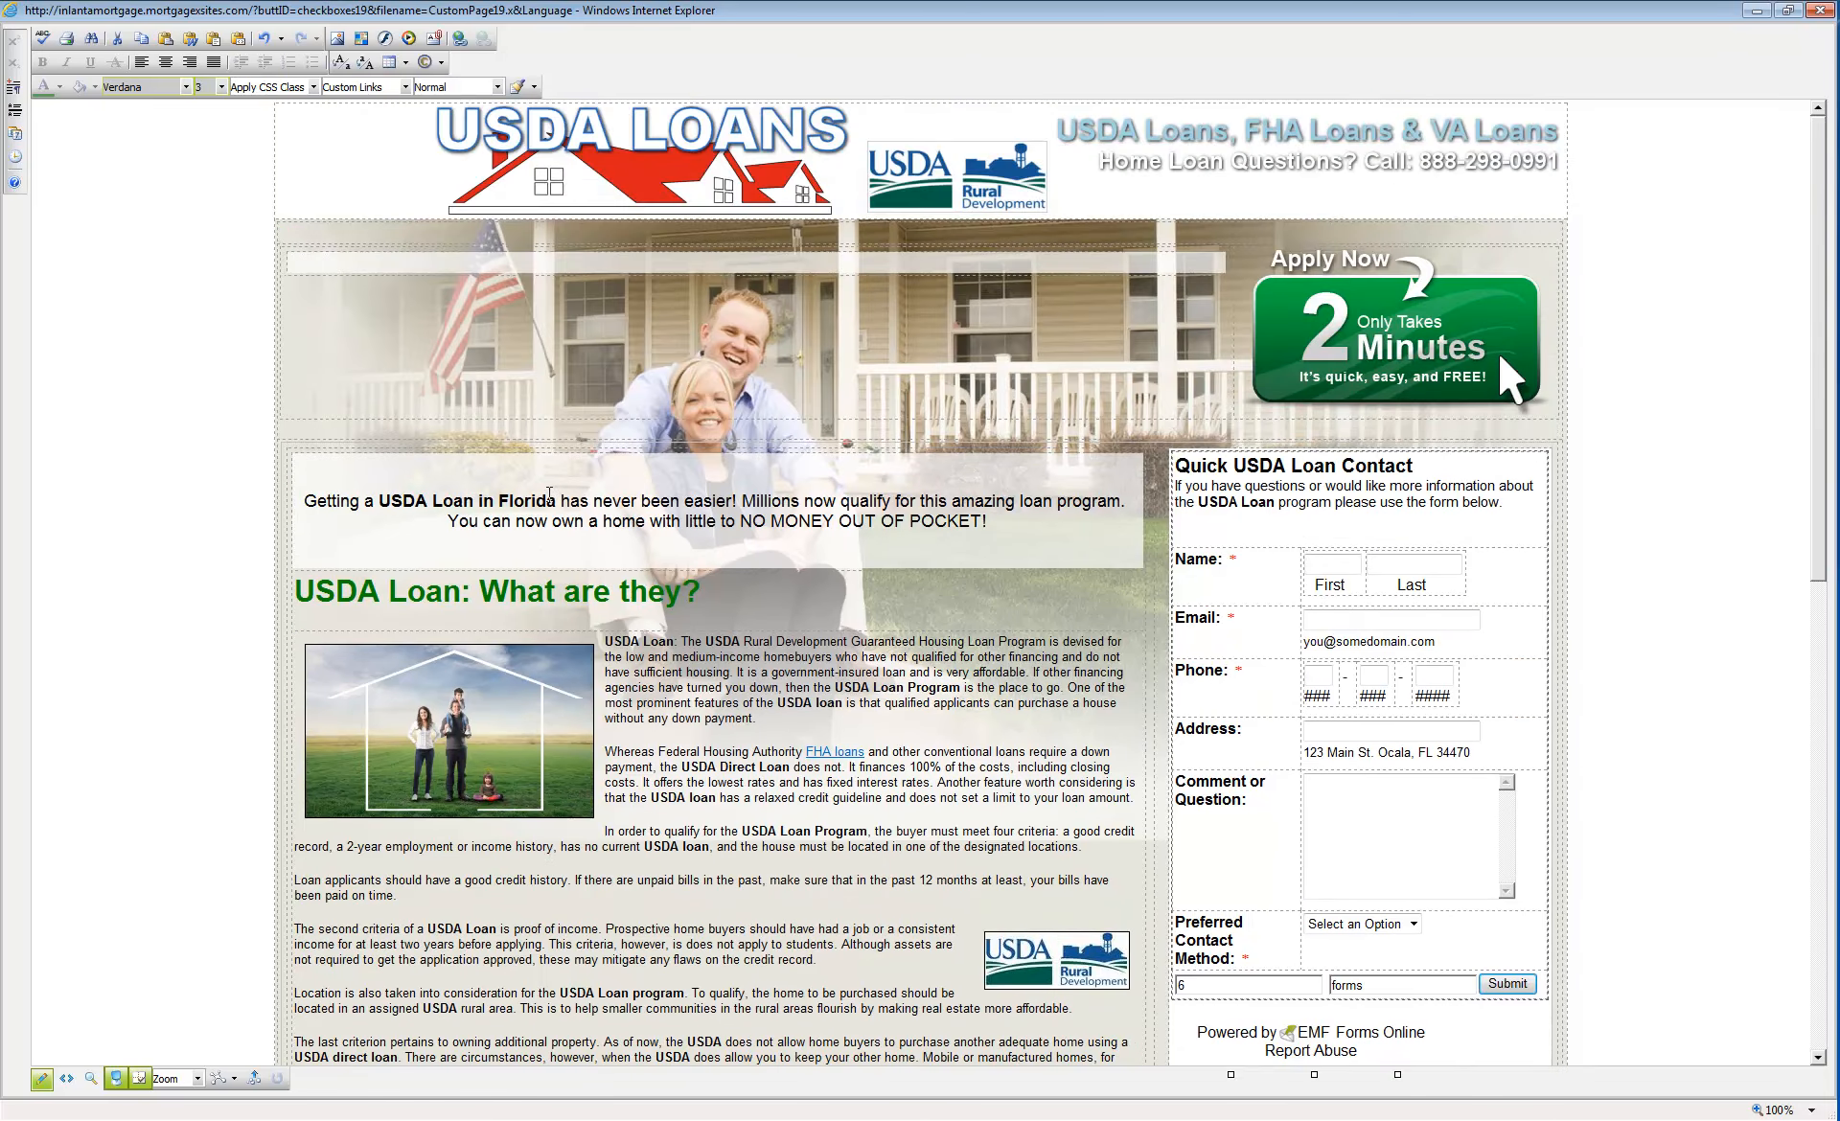
{"action": "key", "text": "Menu"}
{"action": "key", "text": "Down"}
{"action": "key", "text": "Return"}
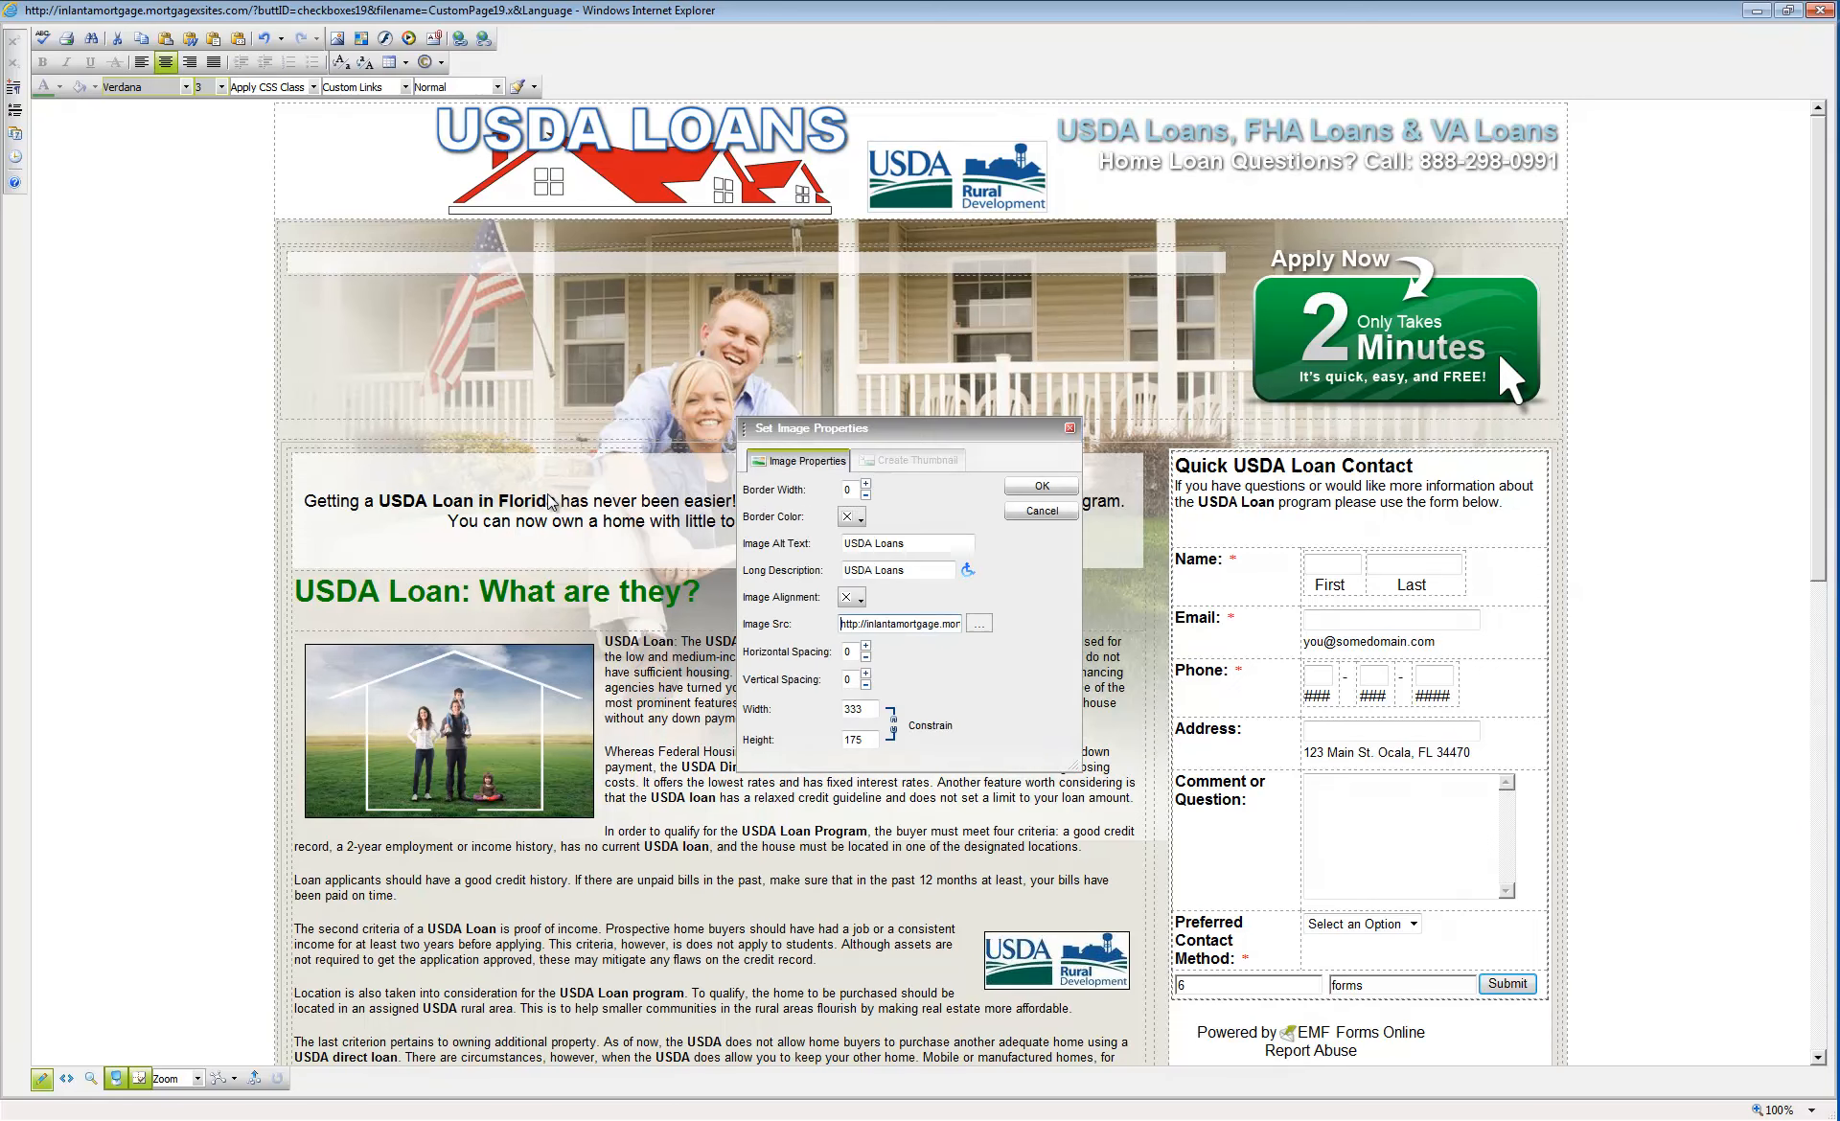
{"action": "left_click", "coordinate": [876, 543]}
{"action": "type", "text": "Direct"}
{"action": "key", "text": "ctrl+a"}
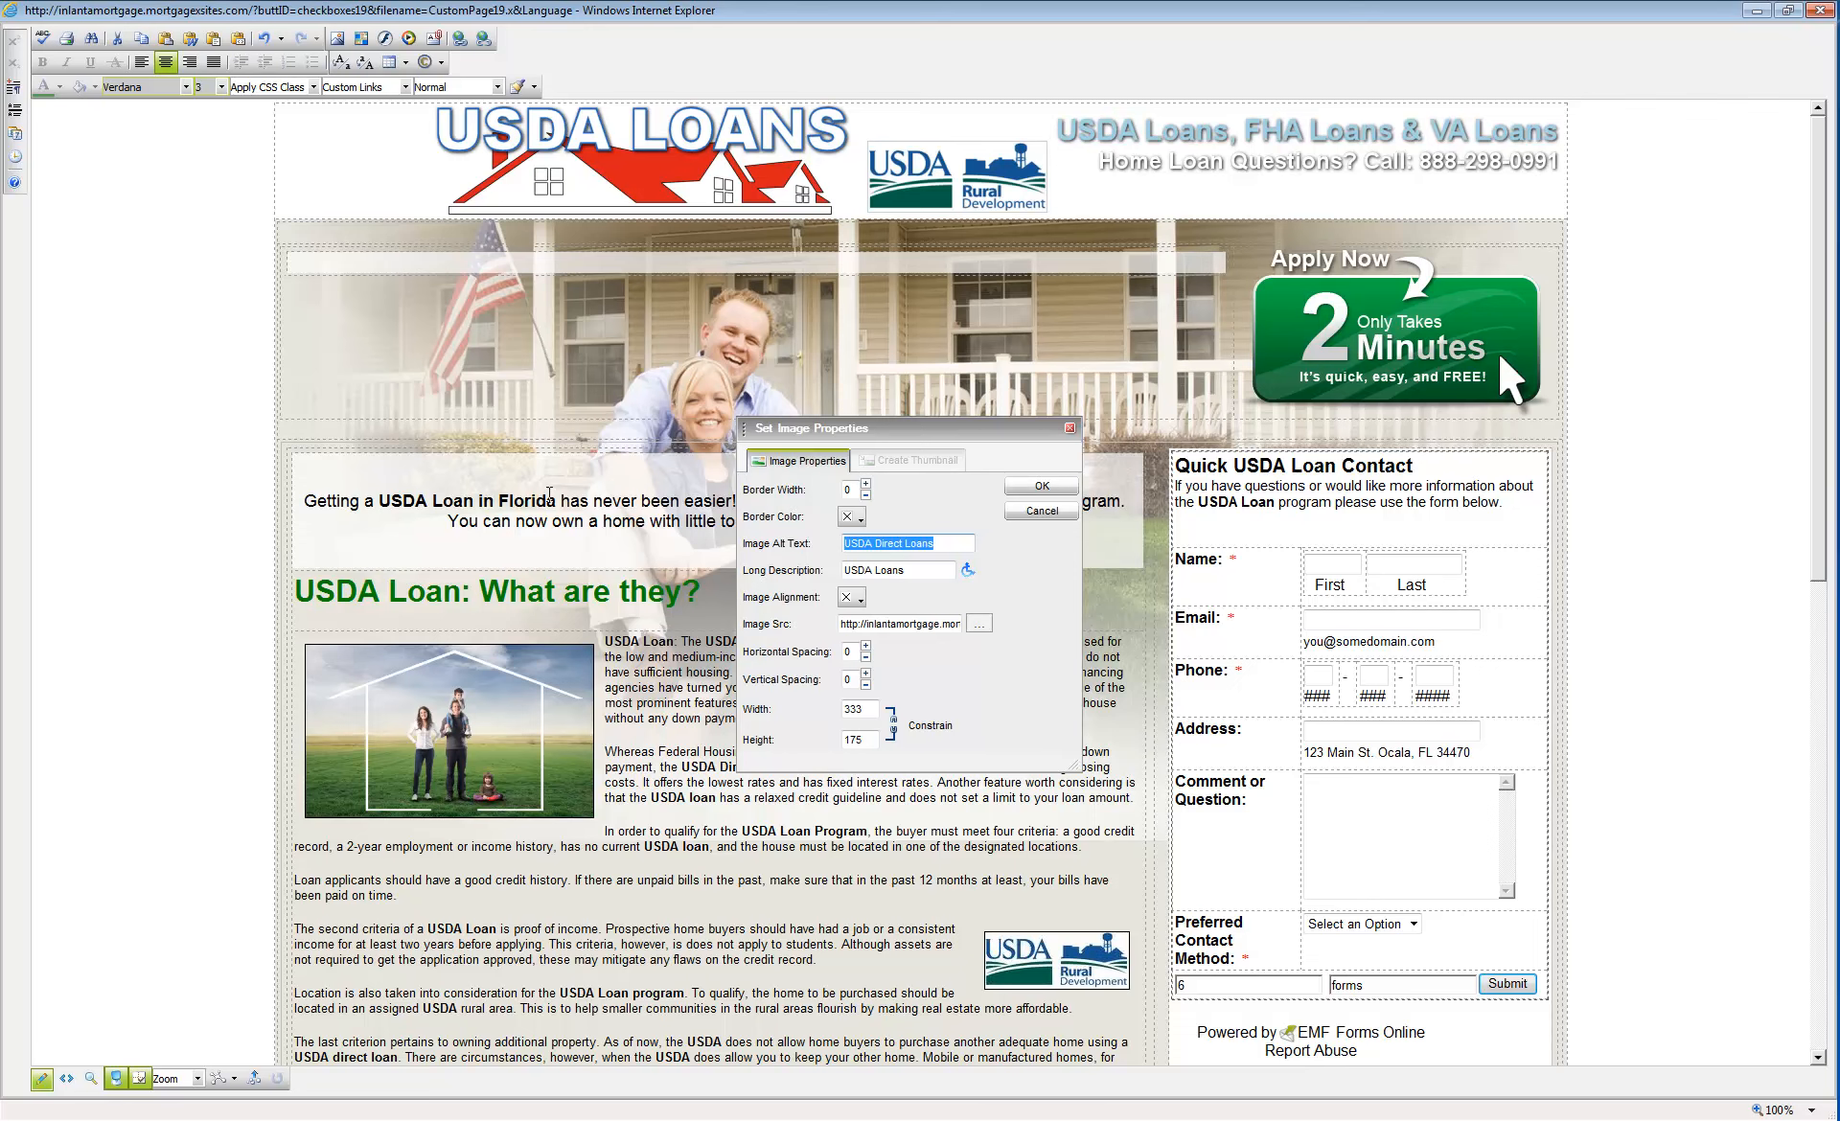
{"action": "key", "text": "Return"}
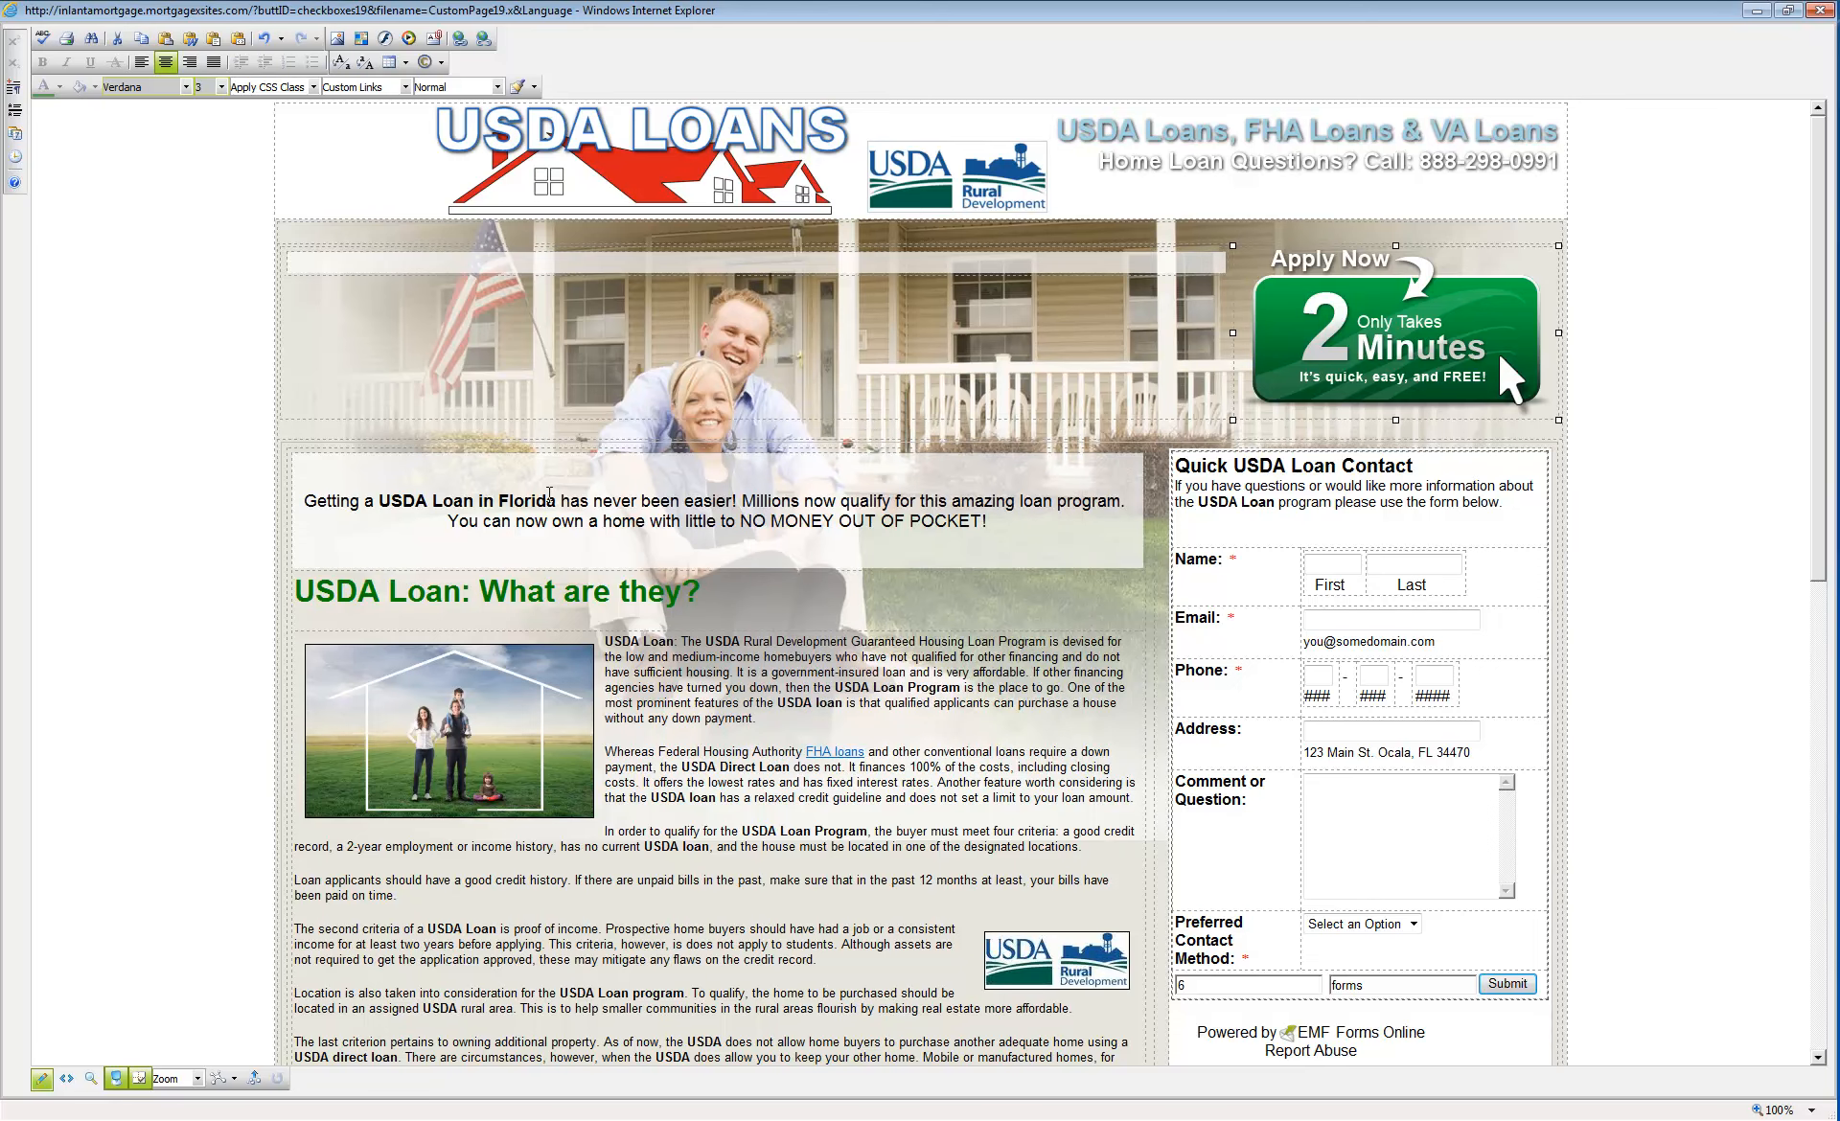
- Check the image properties of the USDA Loans header banner and look over the whole page from header to footer
{"action": "right_click", "coordinate": [737, 170]}
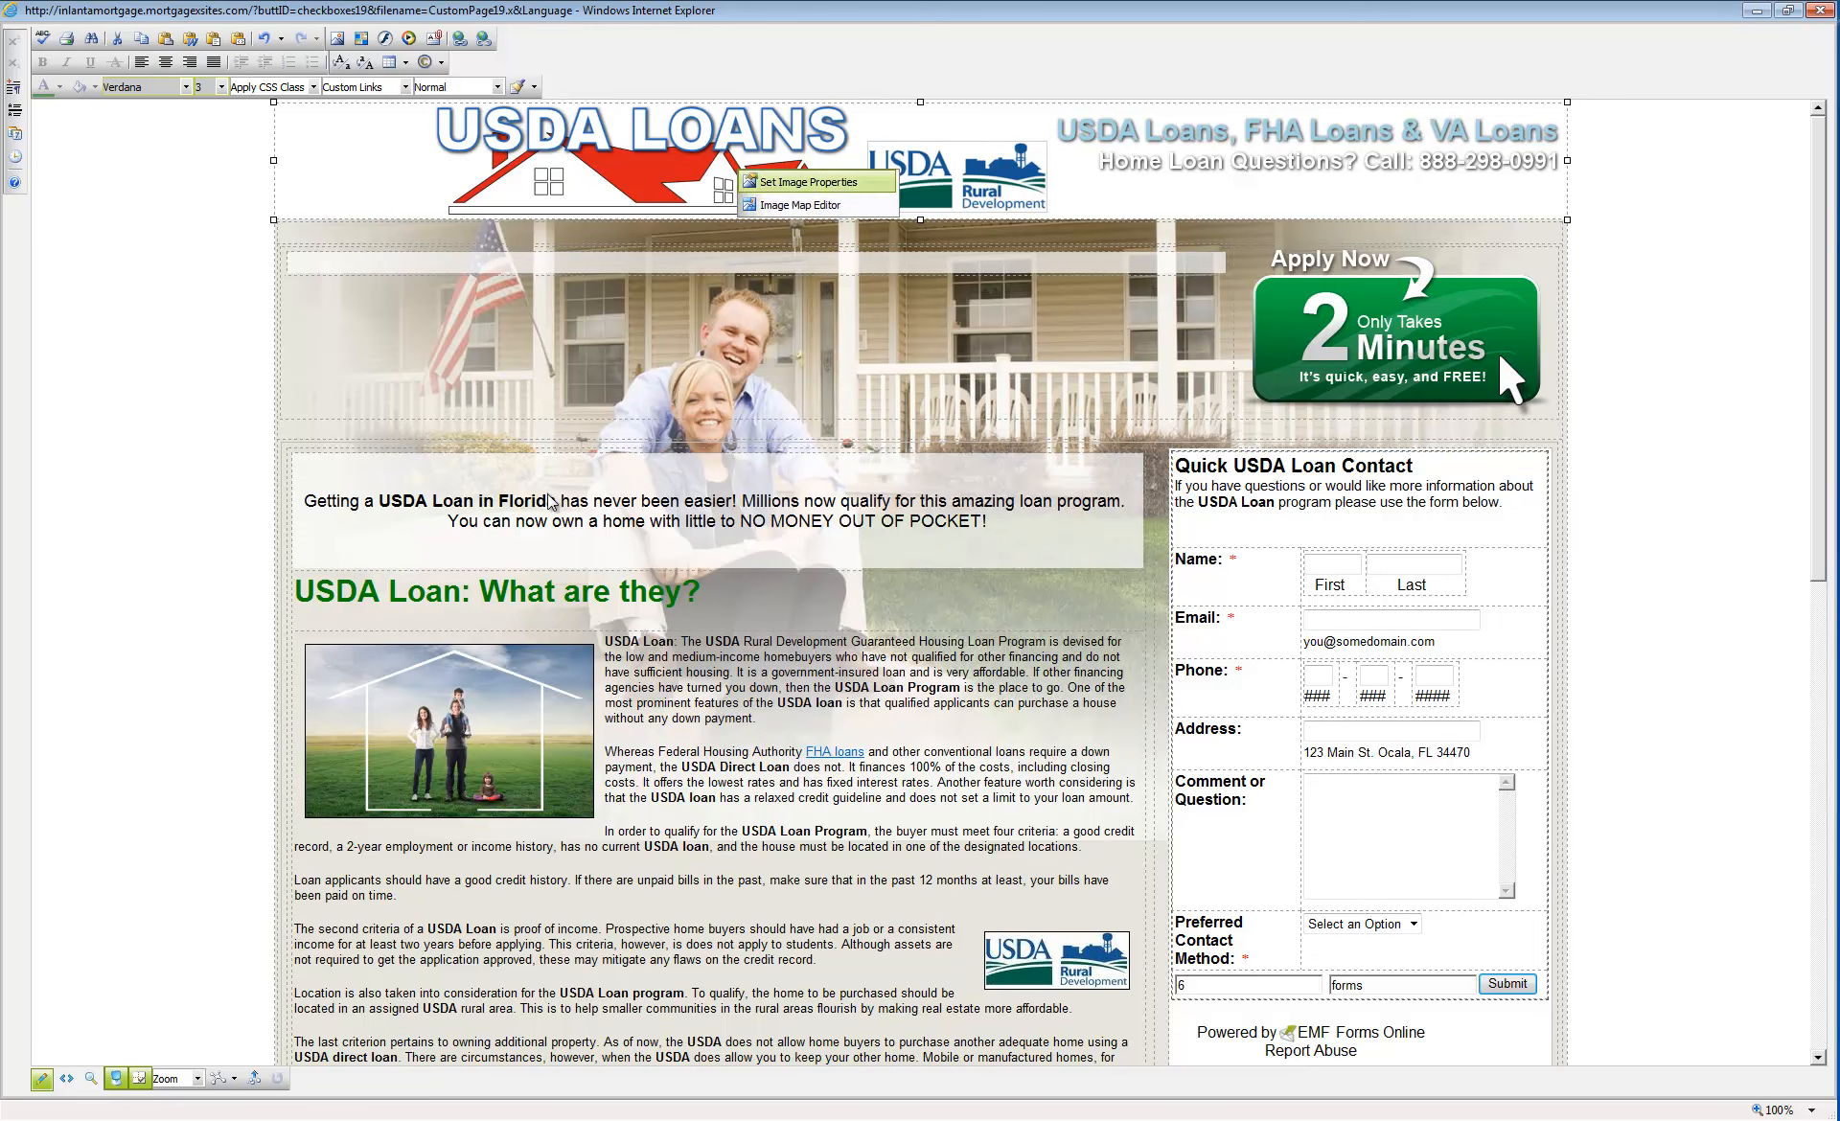
{"action": "key", "text": "Return"}
{"action": "key", "text": "Tab"}
{"action": "key", "text": "Return"}
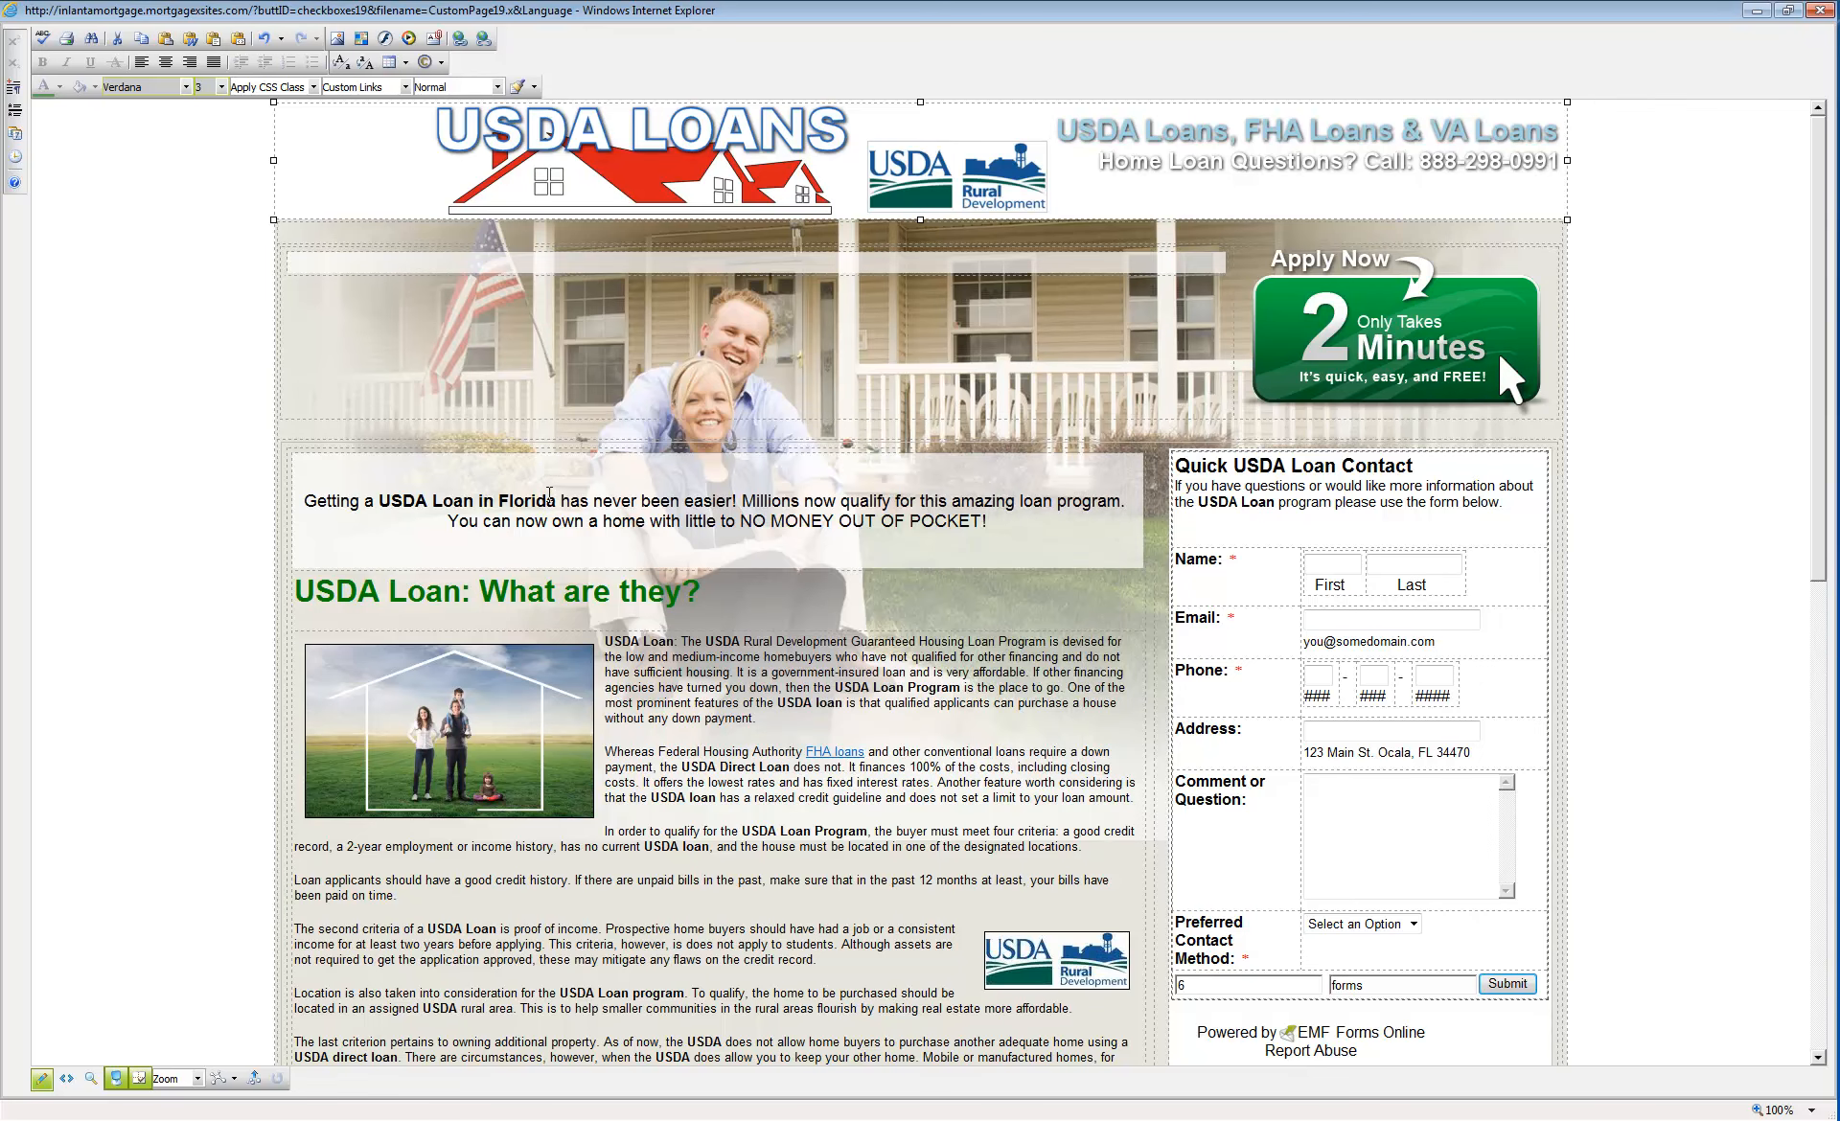
{"action": "scroll", "coordinate": [549, 494], "scroll_direction": "down", "scroll_amount": 6}
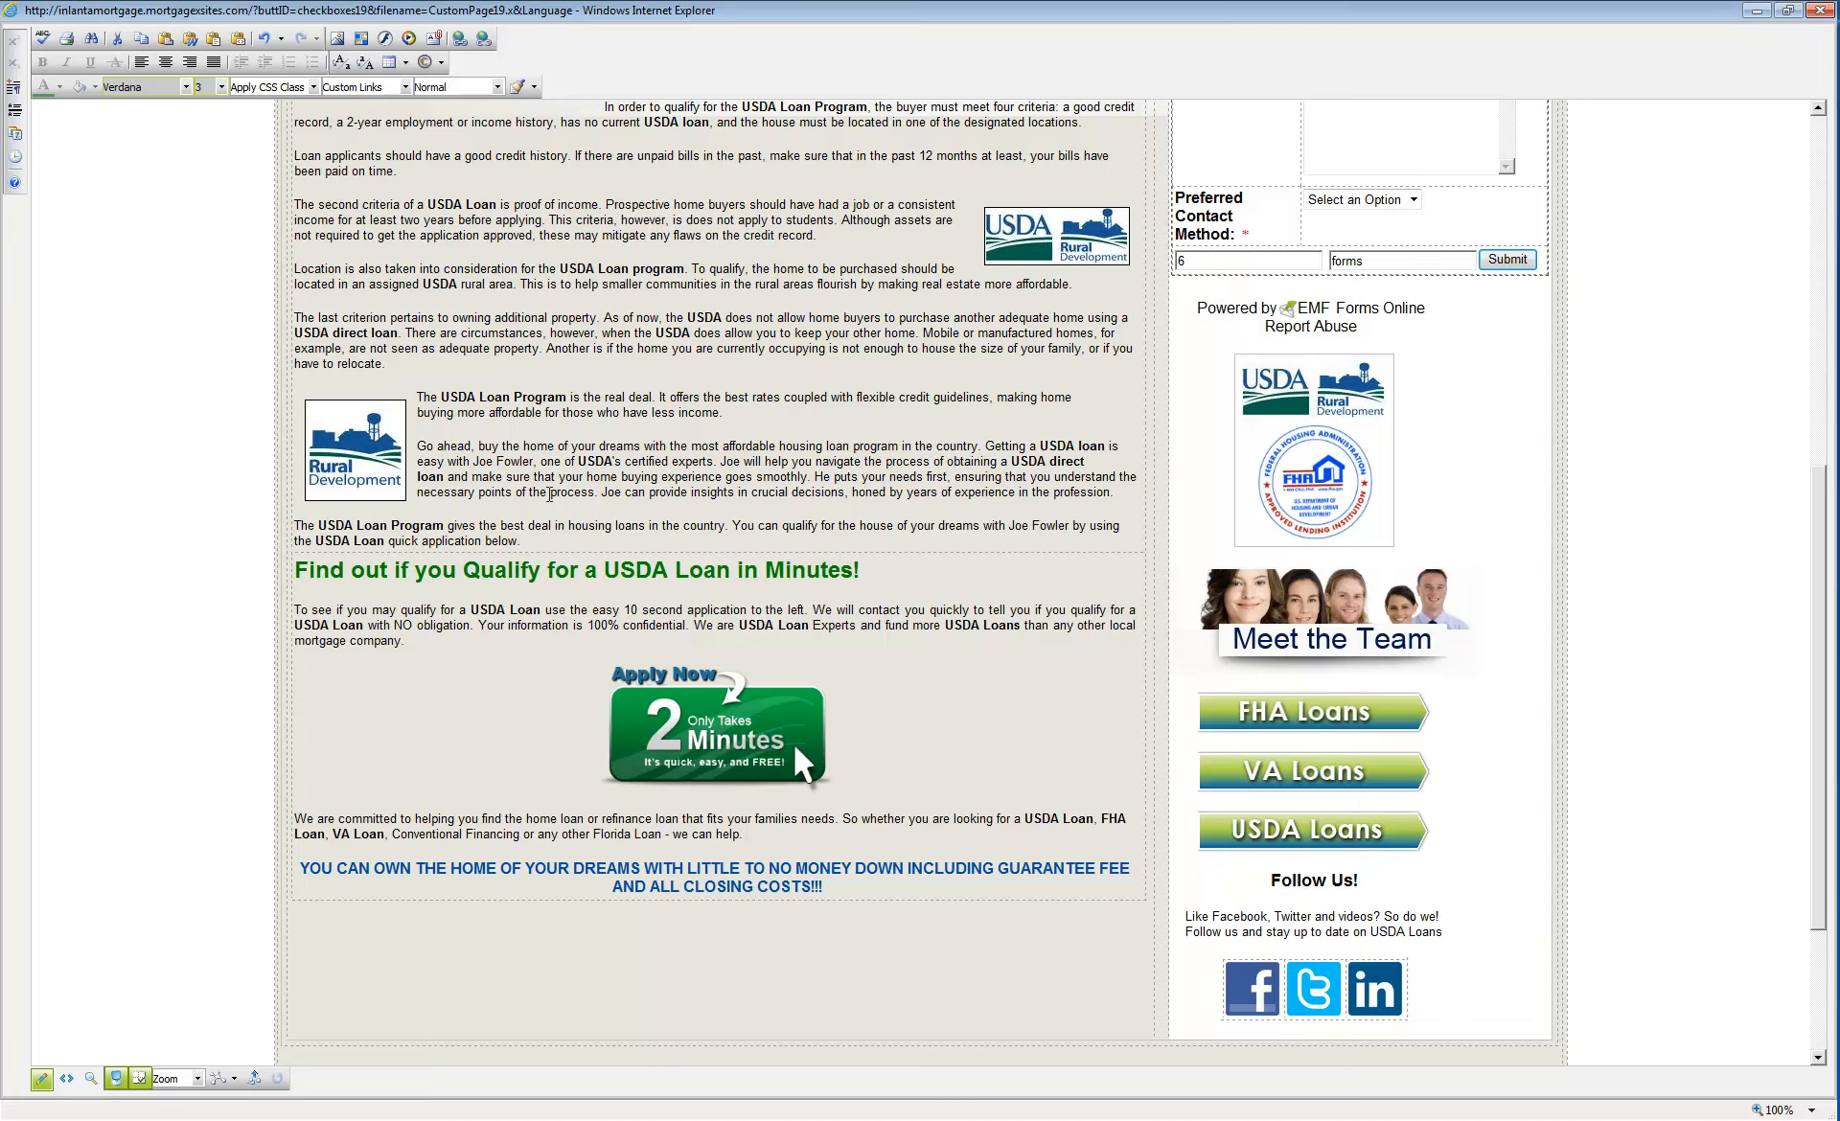
{"action": "scroll", "coordinate": [549, 494], "scroll_direction": "down", "scroll_amount": 4}
{"action": "scroll", "coordinate": [549, 494], "scroll_direction": "up", "scroll_amount": 10}
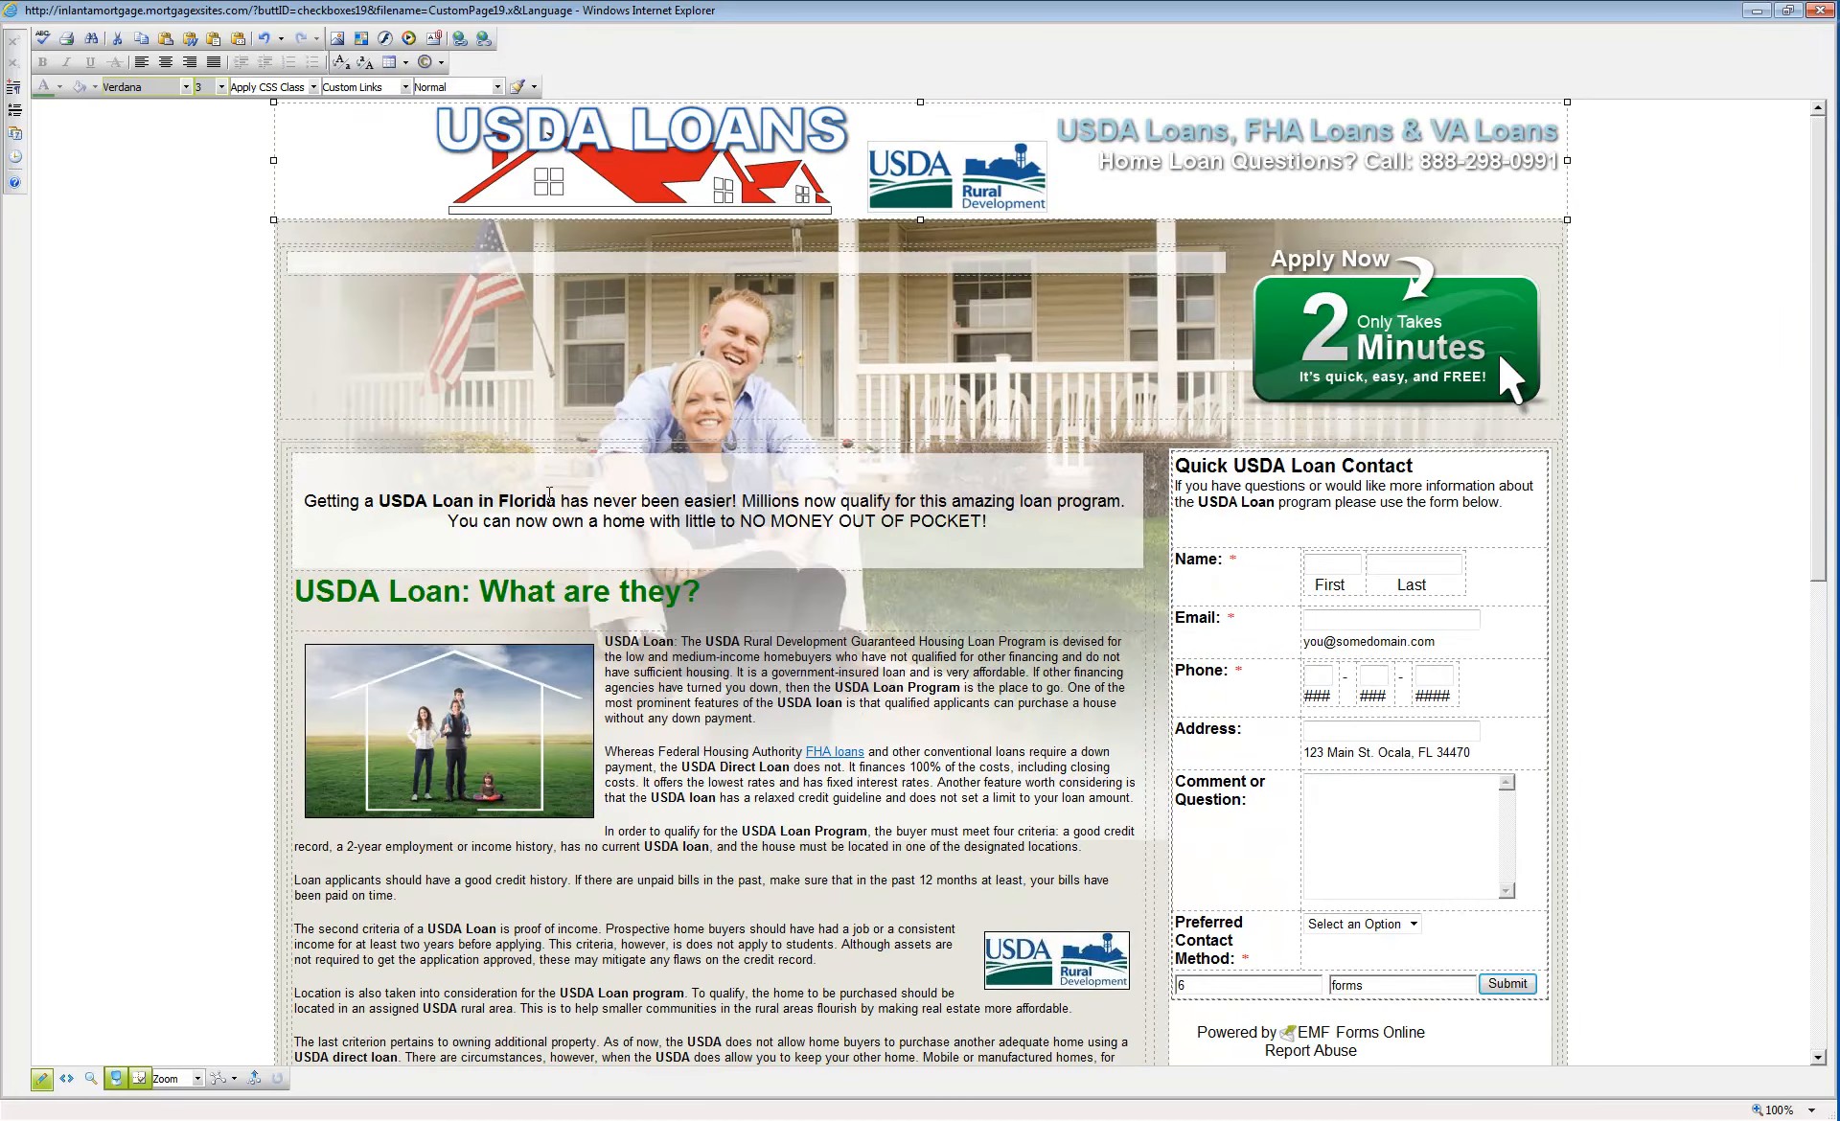
{"action": "scroll", "coordinate": [549, 494], "scroll_direction": "down", "scroll_amount": 10}
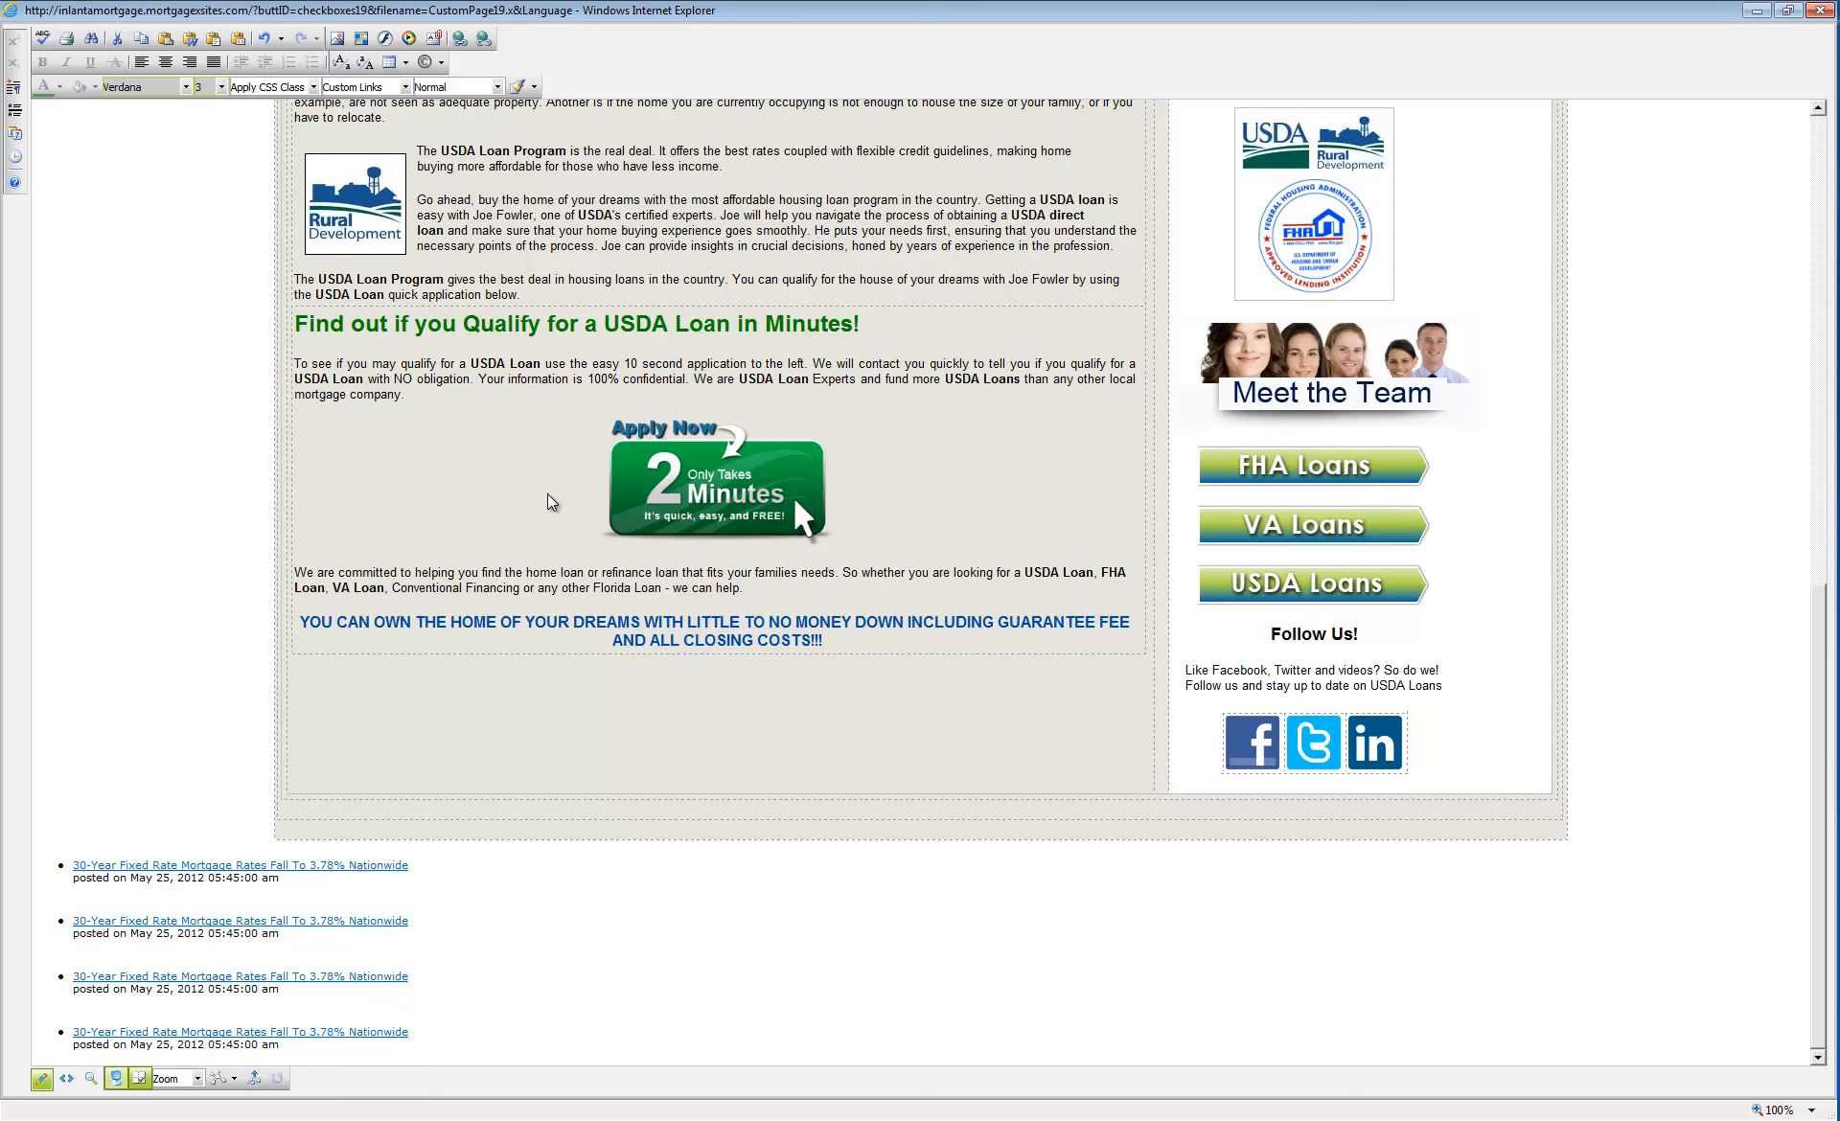
- Delete the four rss_box news feed blocks at the end of the page's HTML source, keeping the closing BODY and HTML tags
{"action": "key", "text": "F11"}
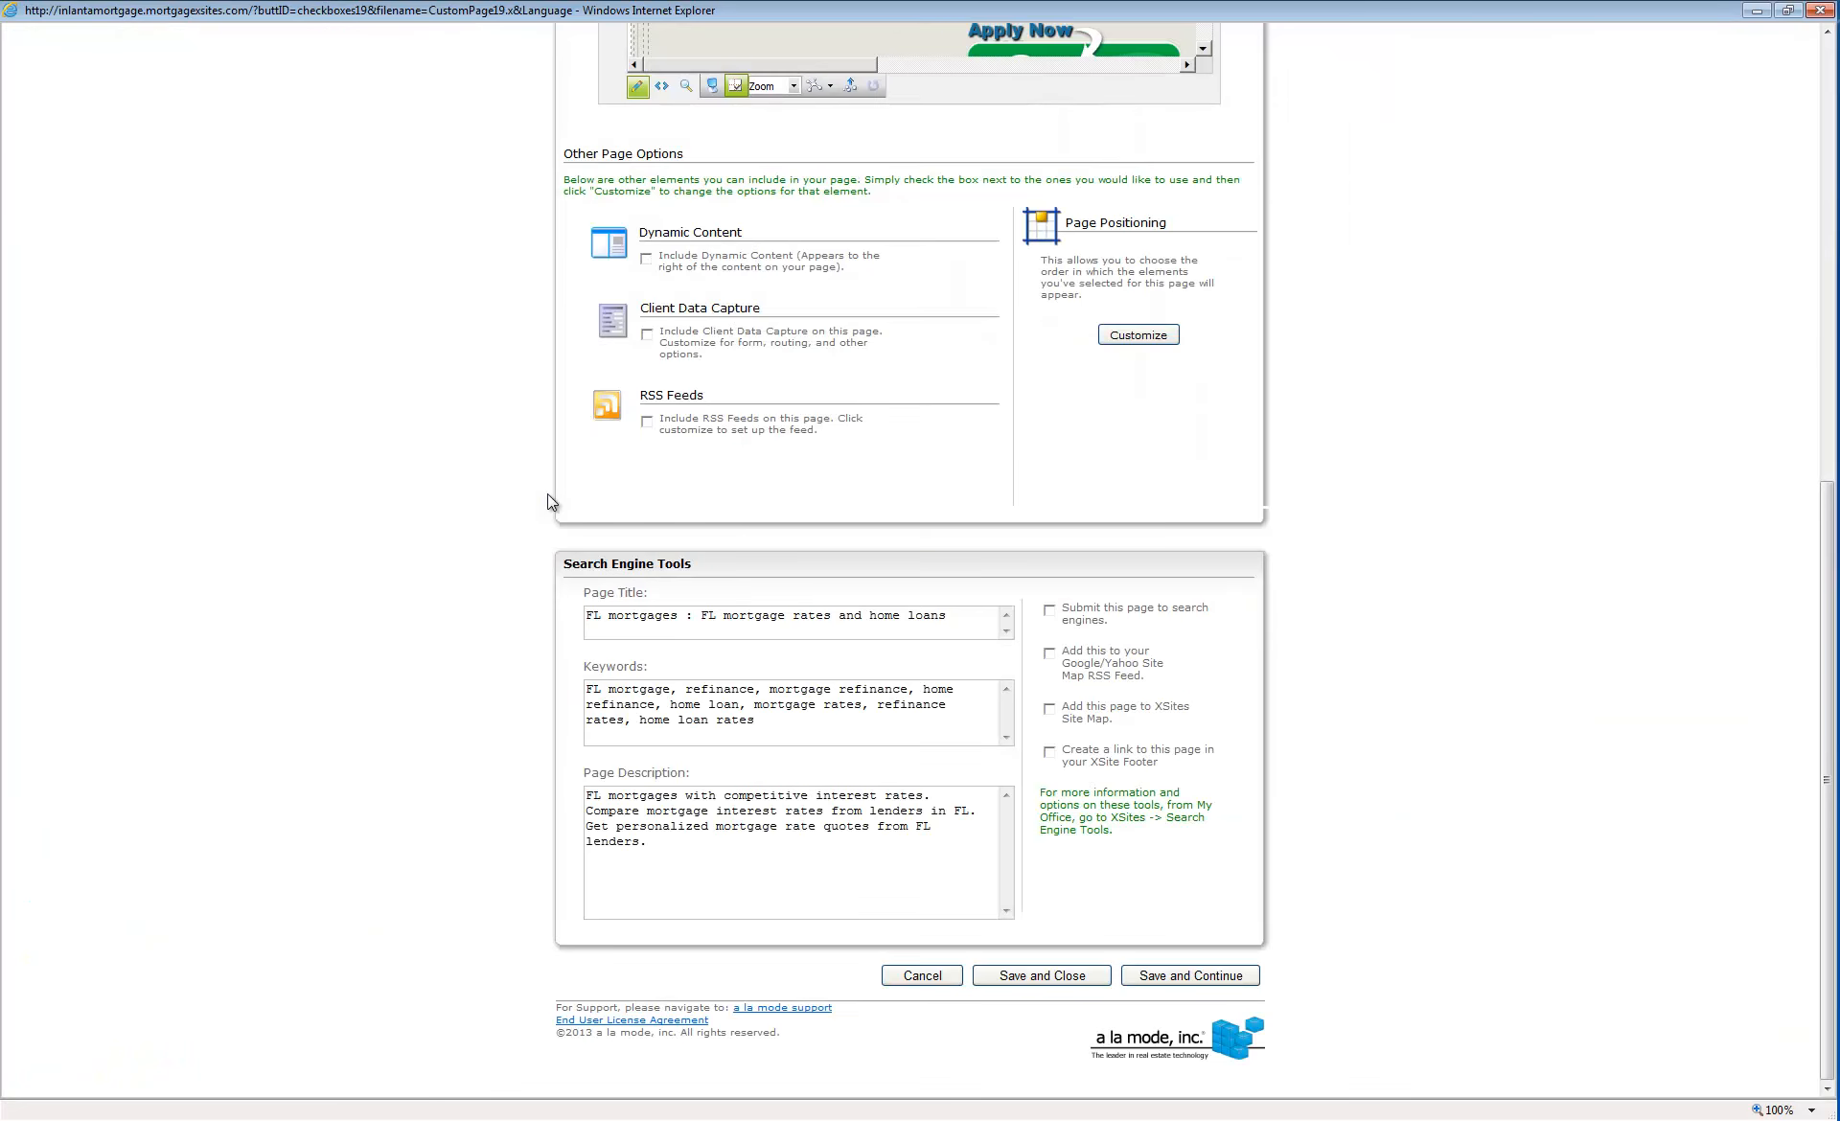
{"action": "scroll", "coordinate": [549, 499], "scroll_direction": "up", "scroll_amount": 7}
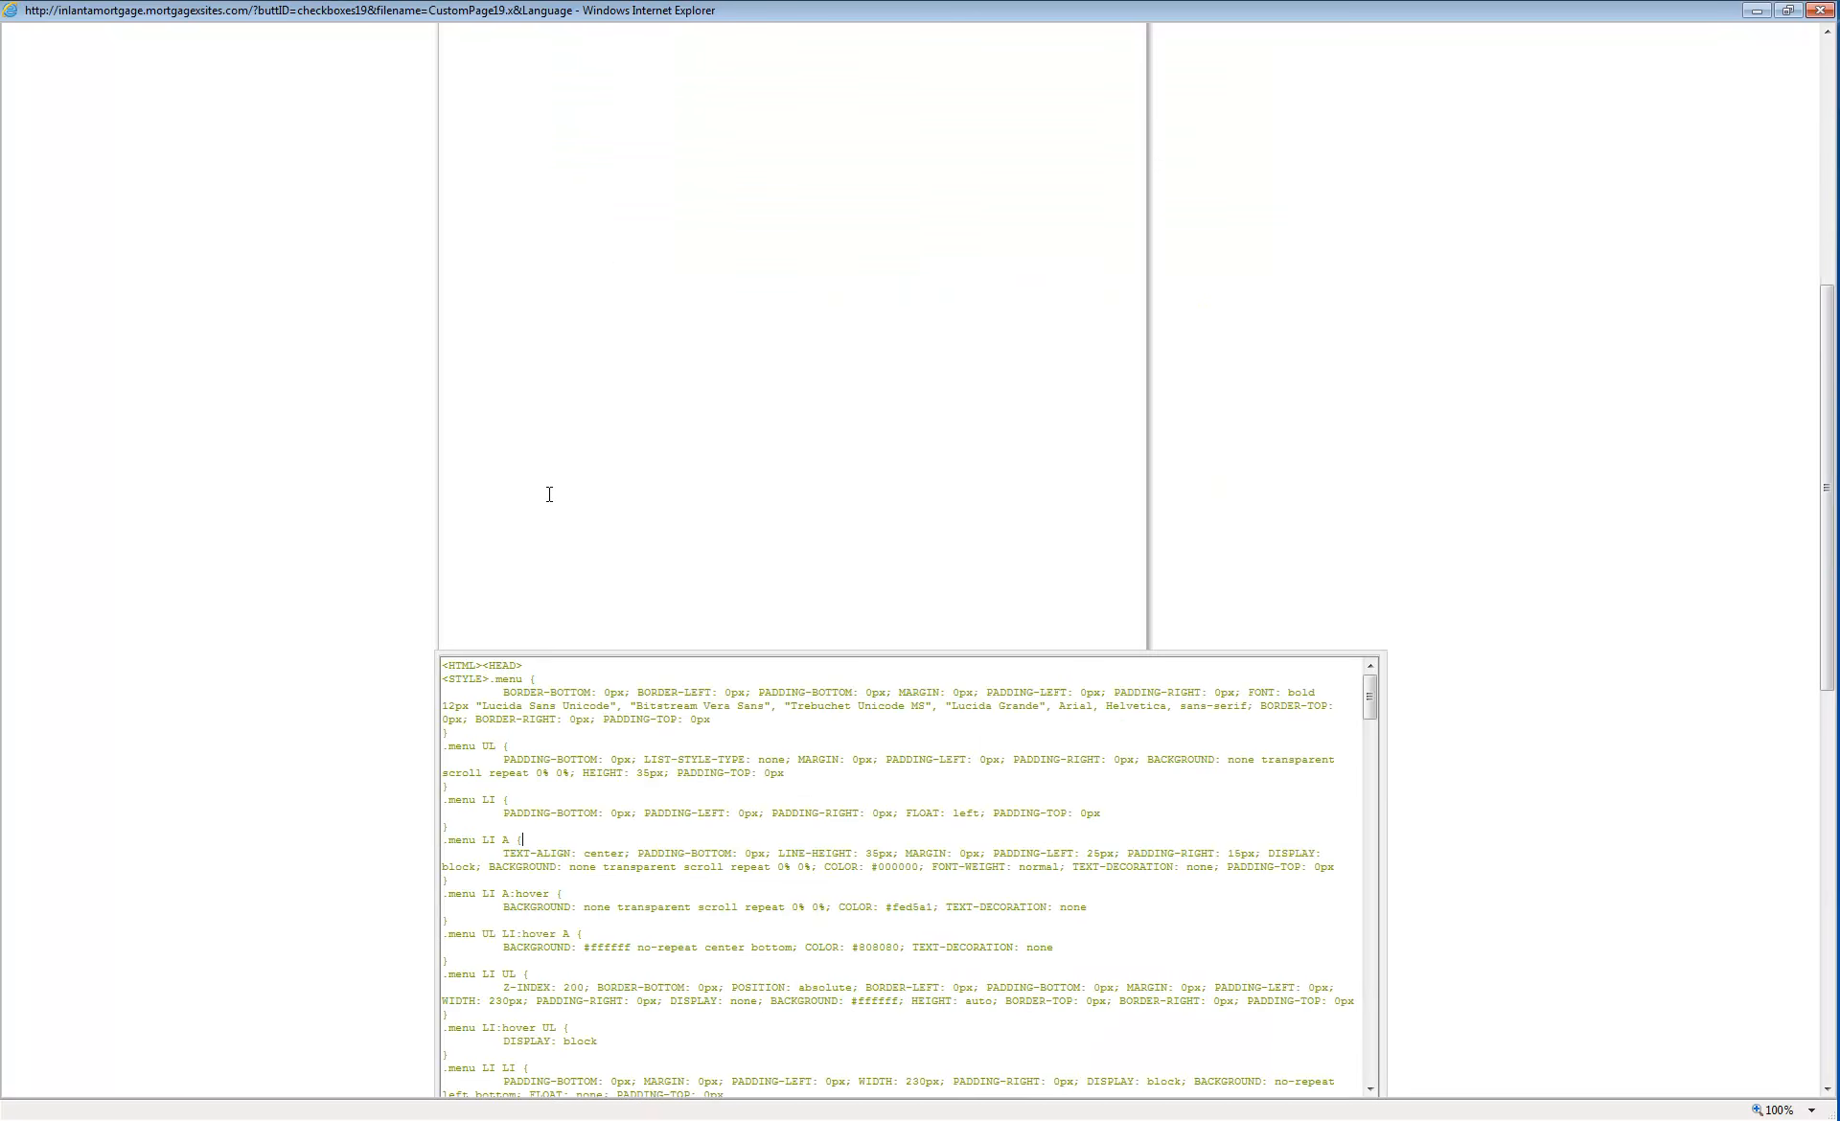
{"action": "key", "text": "ctrl+End"}
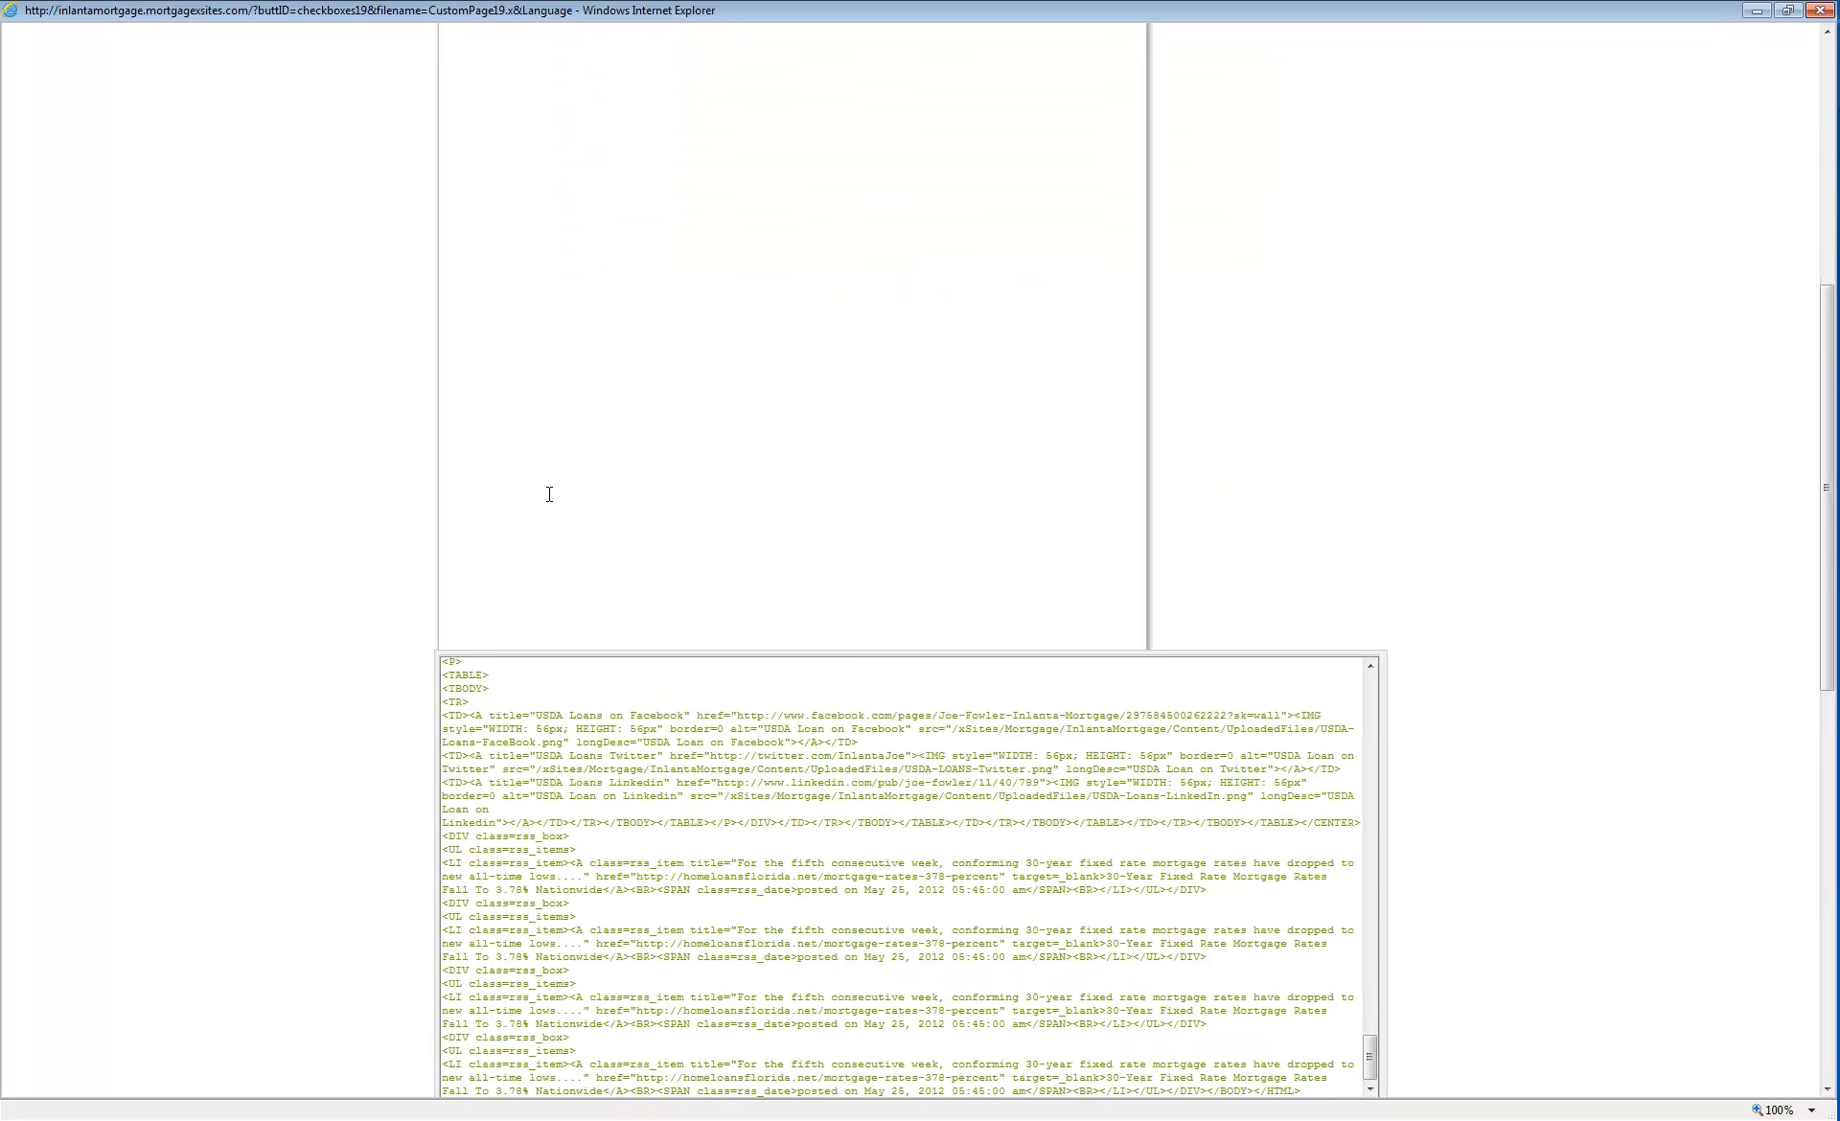
{"action": "scroll", "coordinate": [550, 495], "scroll_direction": "down", "scroll_amount": 3}
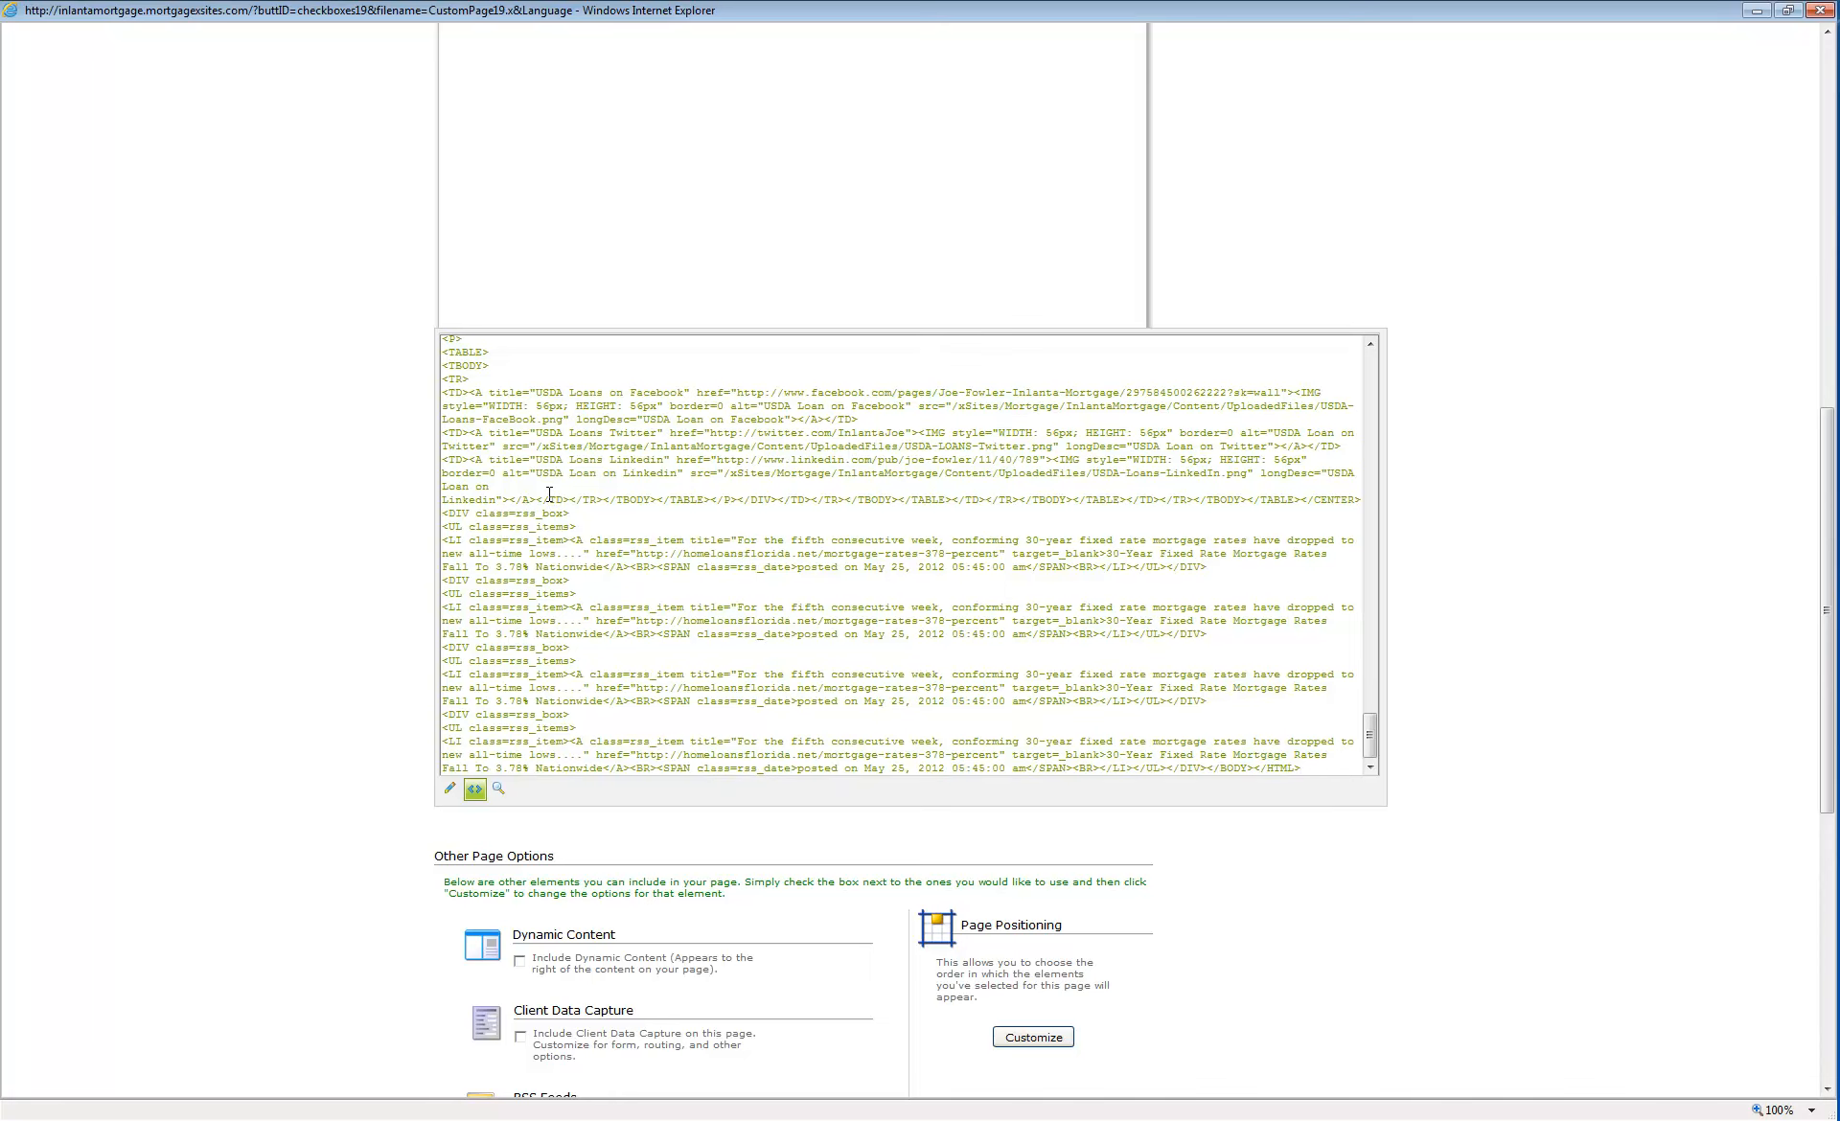
{"action": "key", "text": "shift+Home"}
{"action": "key", "text": "shift+Up"}
{"action": "key", "text": "shift+Up"}
{"action": "key", "text": "shift+Up"}
{"action": "key", "text": "shift+Up"}
{"action": "key", "text": "shift+Up"}
{"action": "key", "text": "shift+Up"}
{"action": "key", "text": "shift+Up"}
{"action": "key", "text": "shift+Up"}
{"action": "key", "text": "shift+Up"}
{"action": "key", "text": "shift+Up"}
{"action": "key", "text": "shift+Up"}
{"action": "key", "text": "shift+Up"}
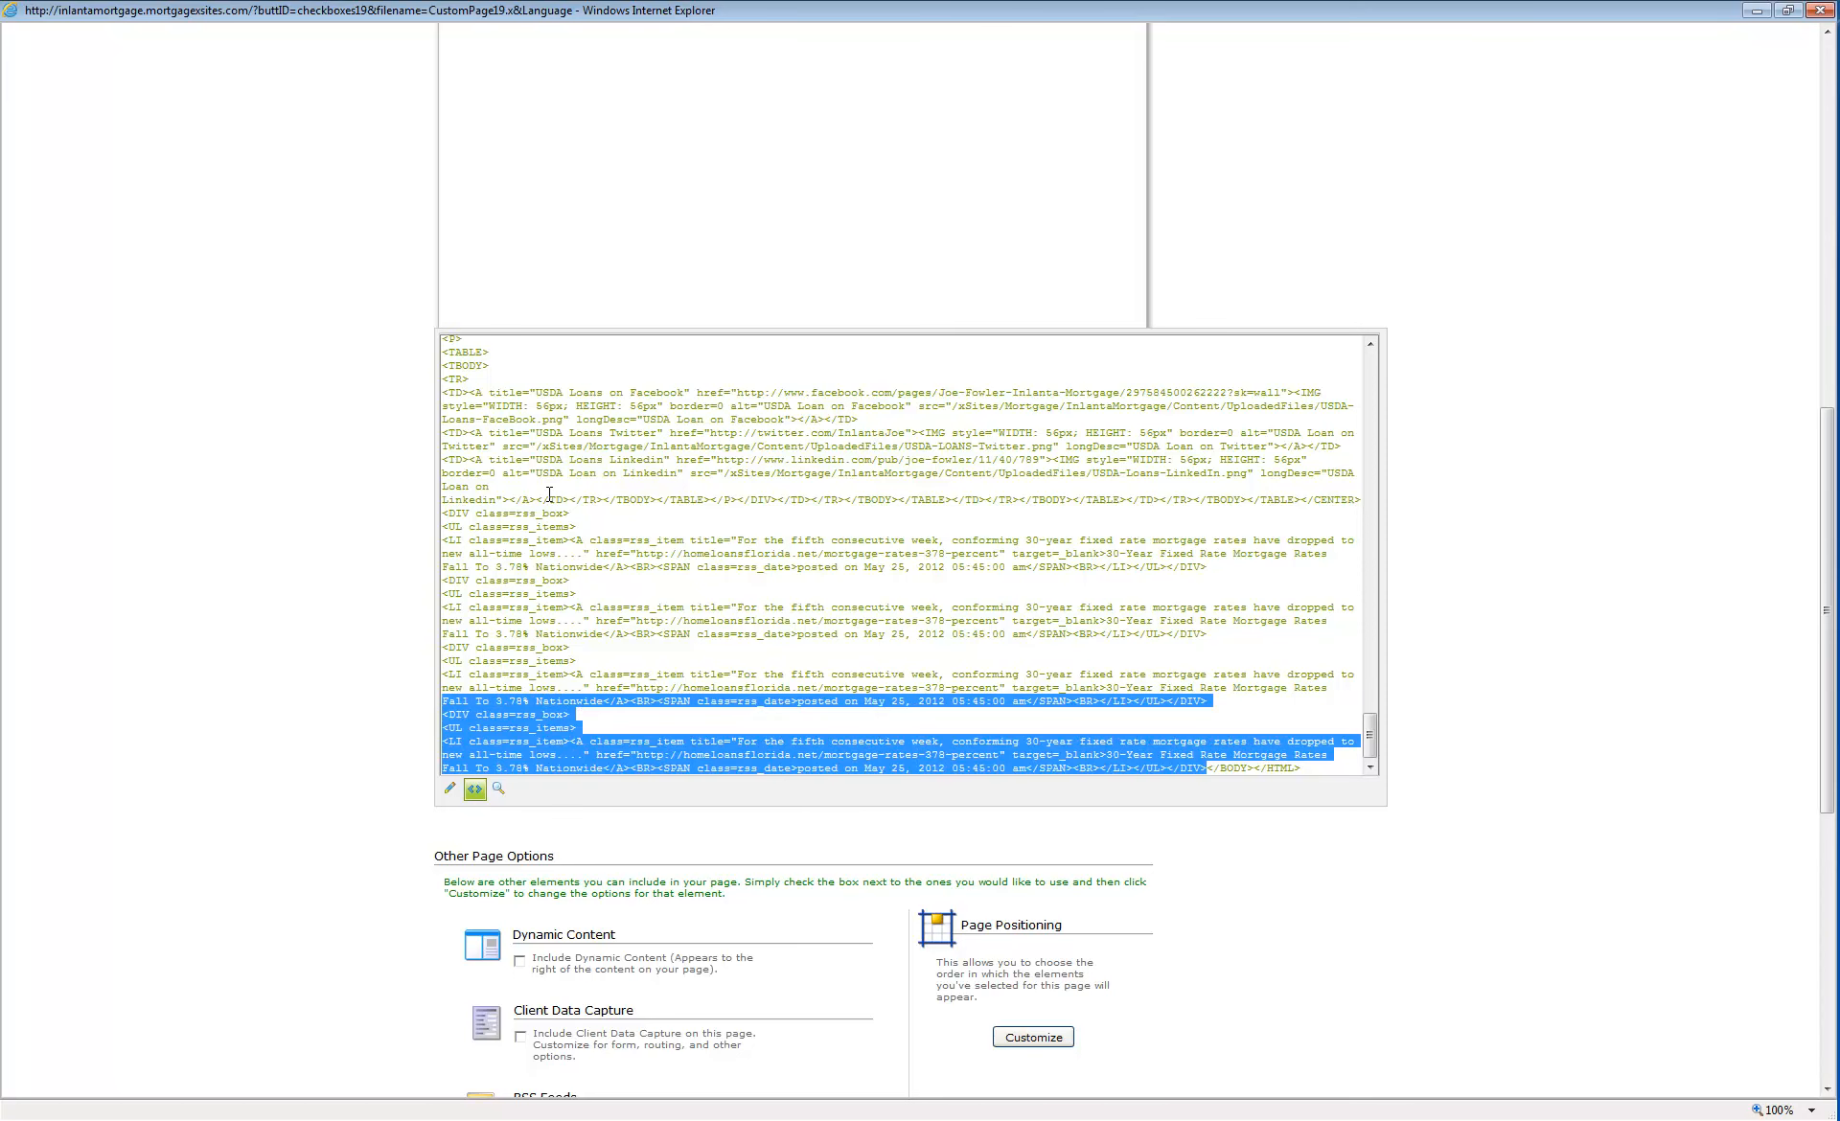
{"action": "key", "text": "shift+Up"}
{"action": "key", "text": "shift+Up"}
{"action": "key", "text": "shift+Up"}
{"action": "key", "text": "shift+Up"}
{"action": "key", "text": "shift+Up"}
{"action": "key", "text": "shift+Up"}
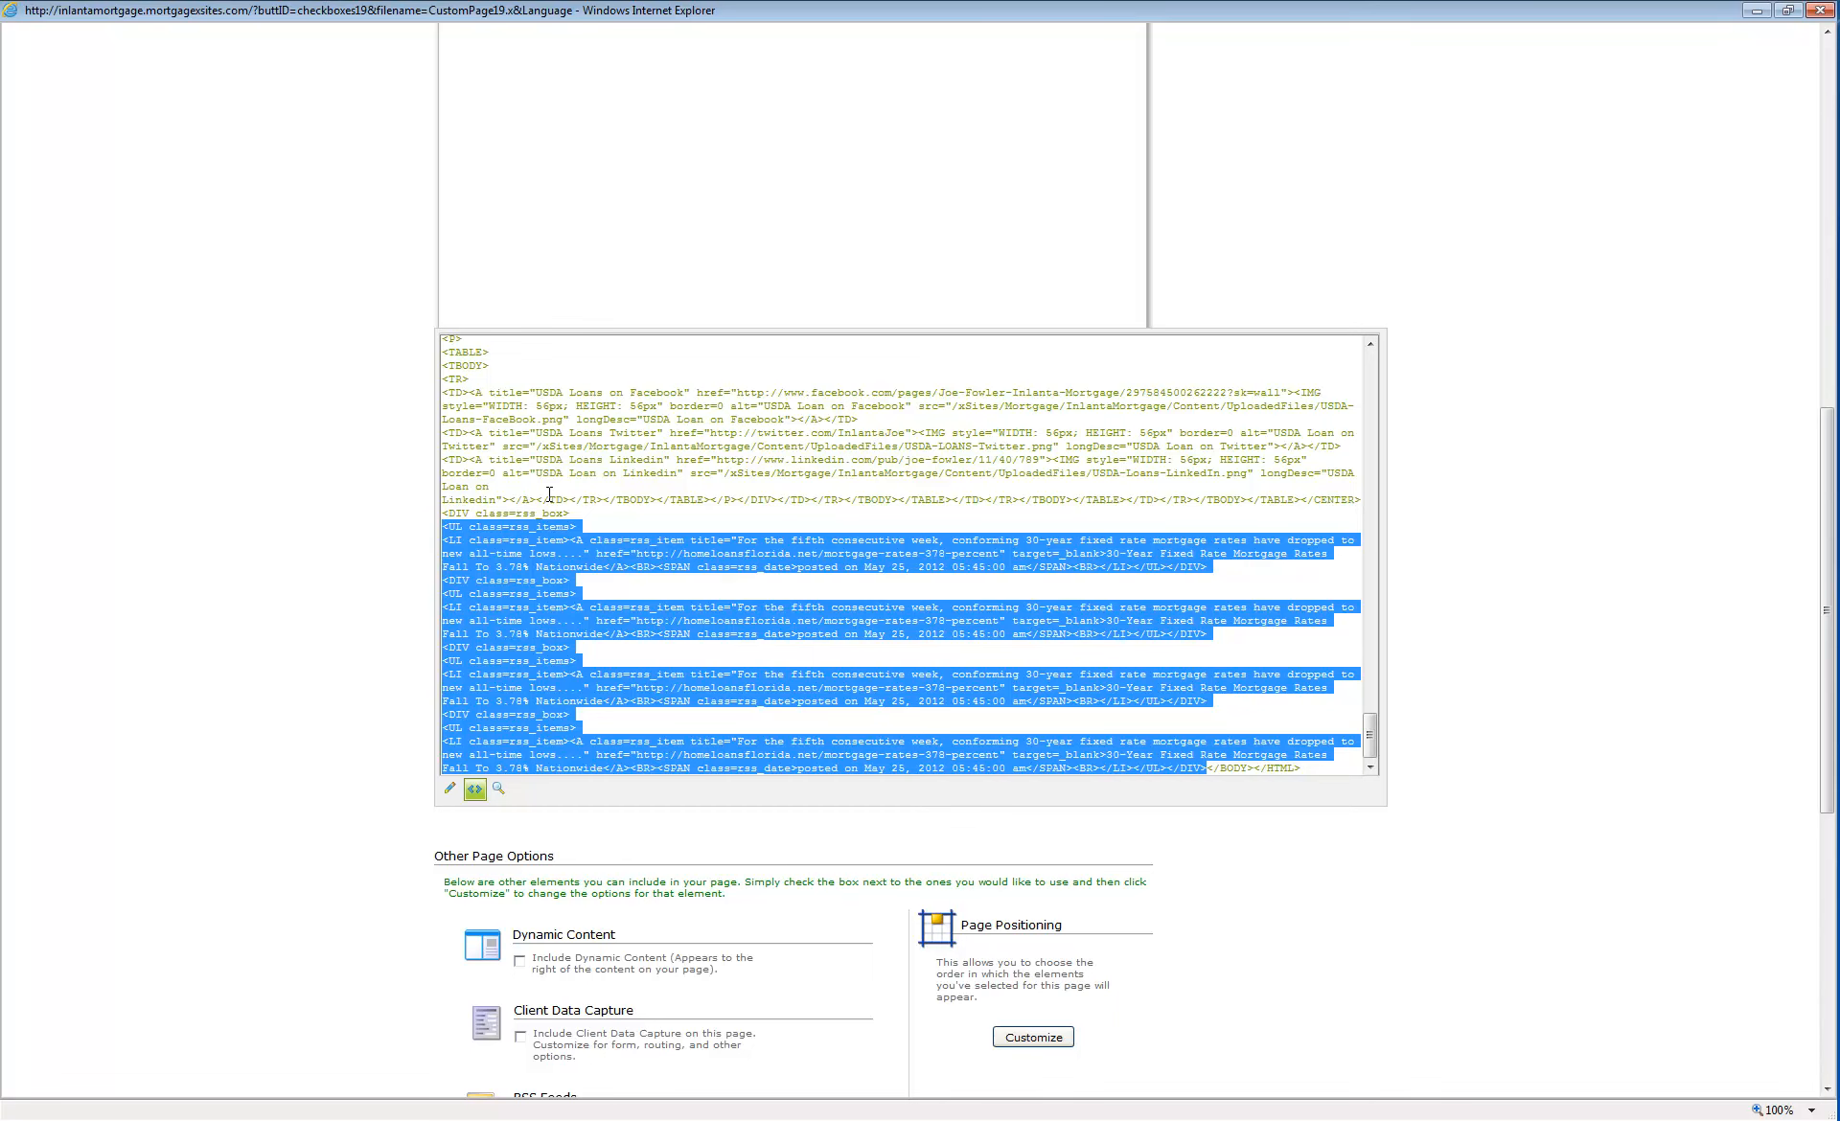
{"action": "key", "text": "shift+Up"}
{"action": "key", "text": "Delete"}
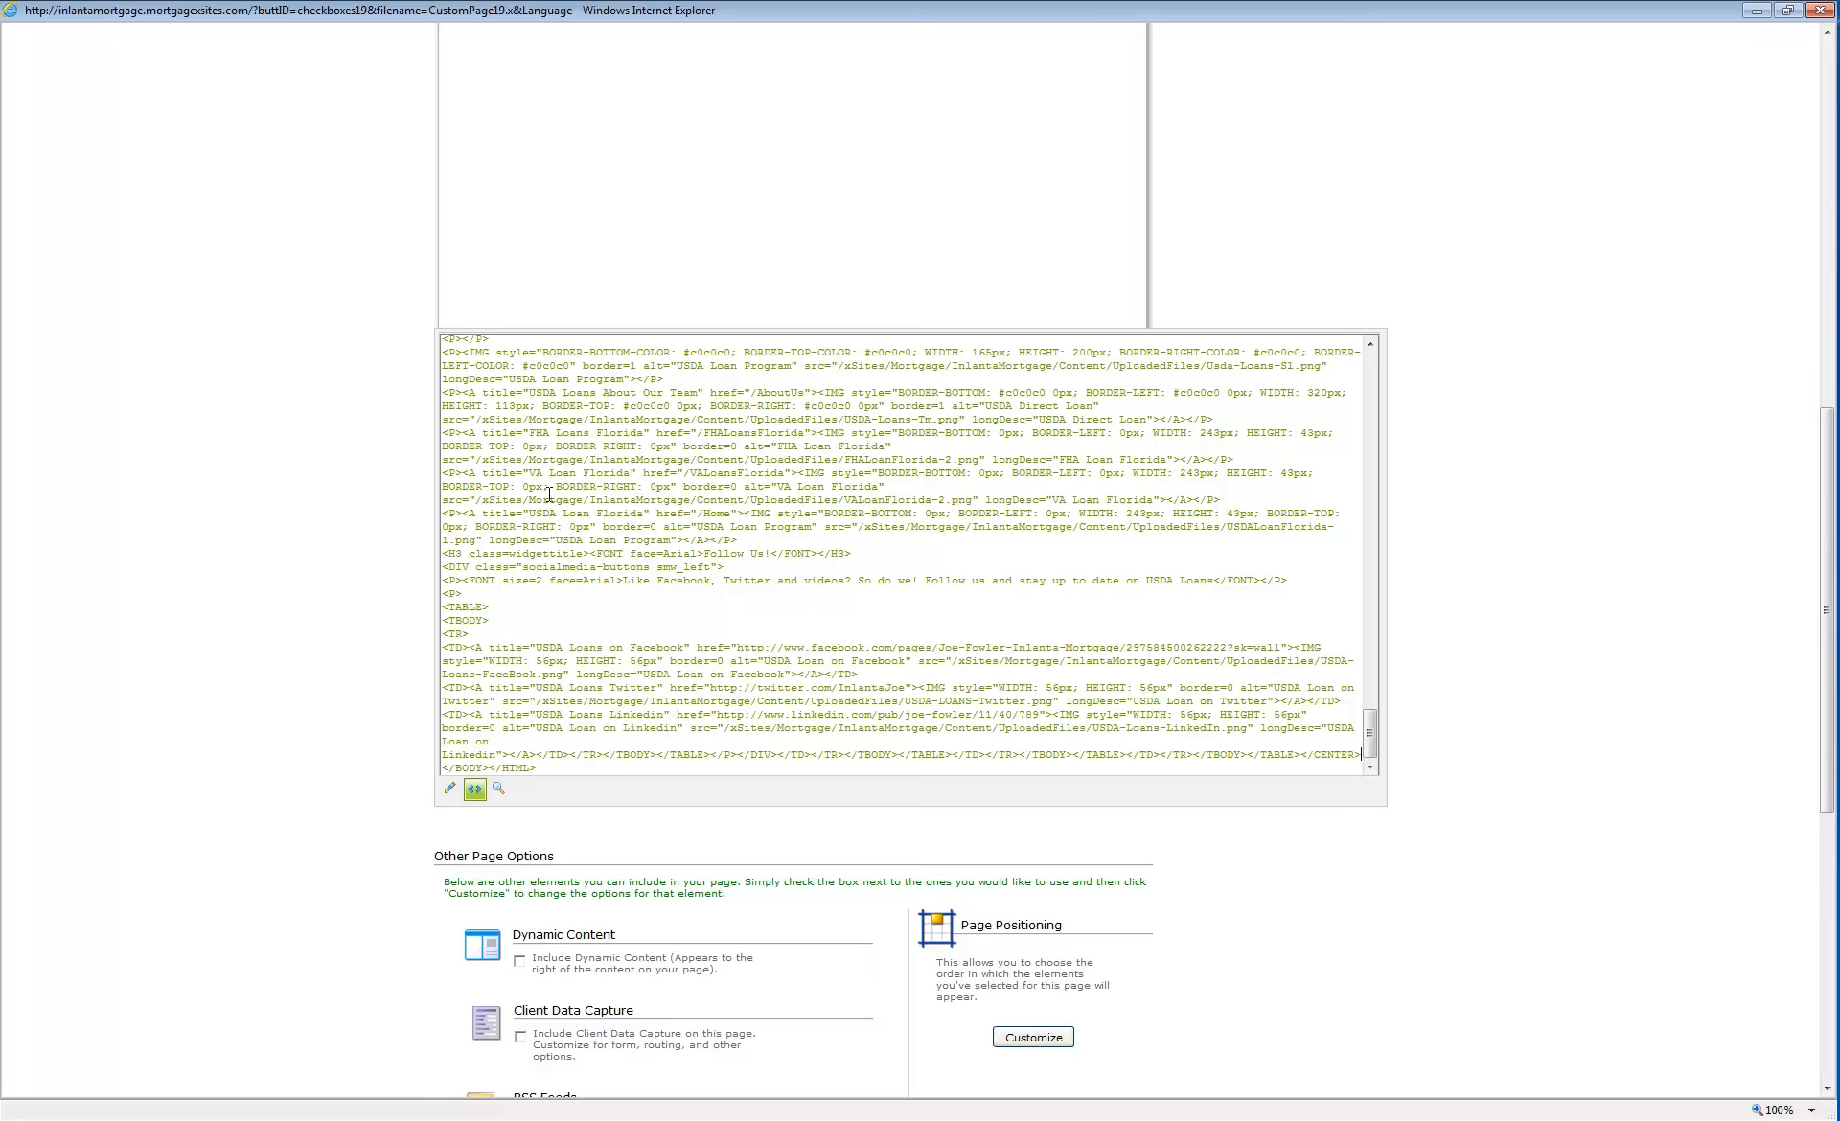
{"action": "left_click_drag", "start_coordinate": [643, 514], "coordinate": [531, 514]}
{"action": "key", "text": "ctrl+f"}
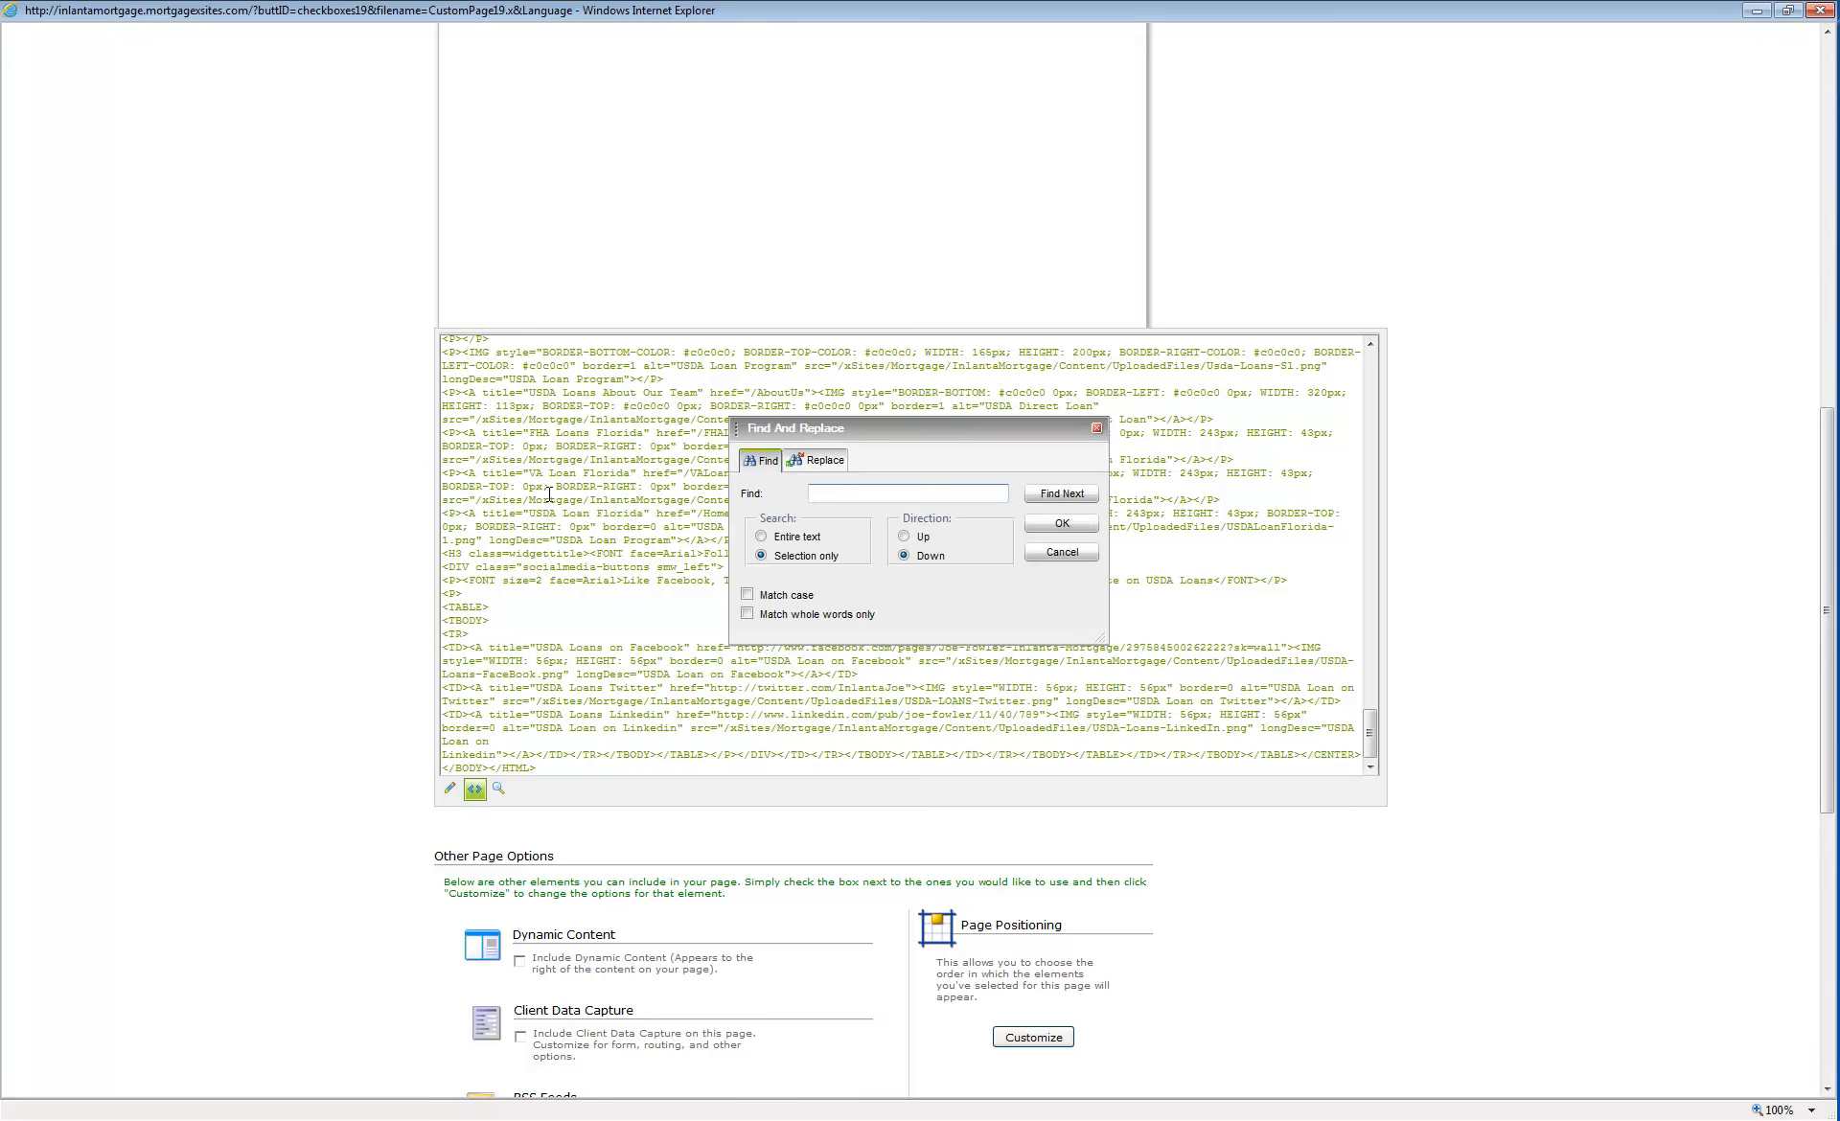
{"action": "key", "text": "Escape"}
- Replace all occurrences of "USDA Loan Florida" with "USDA Loan" in the page's HTML source
{"action": "scroll", "coordinate": [552, 502], "scroll_direction": "down", "scroll_amount": 6}
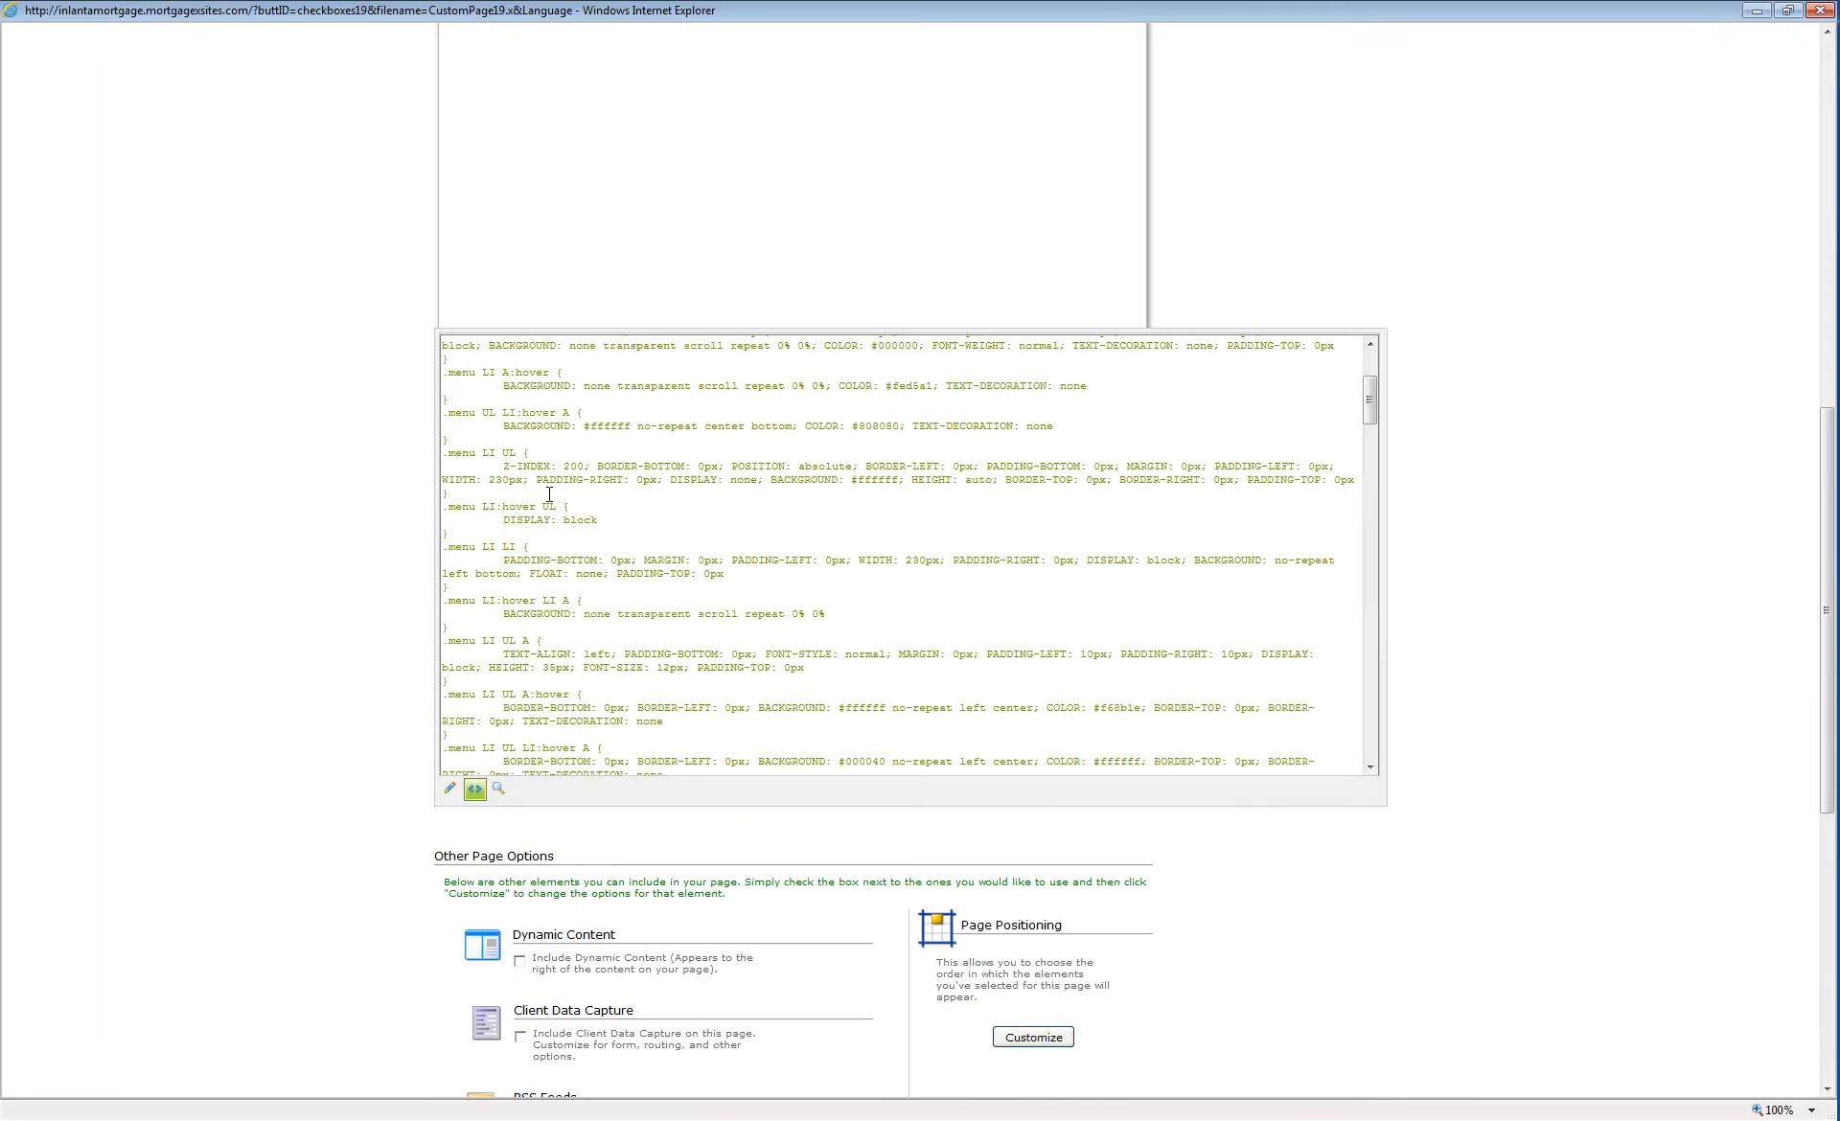
{"action": "scroll", "coordinate": [549, 495], "scroll_direction": "down", "scroll_amount": 15}
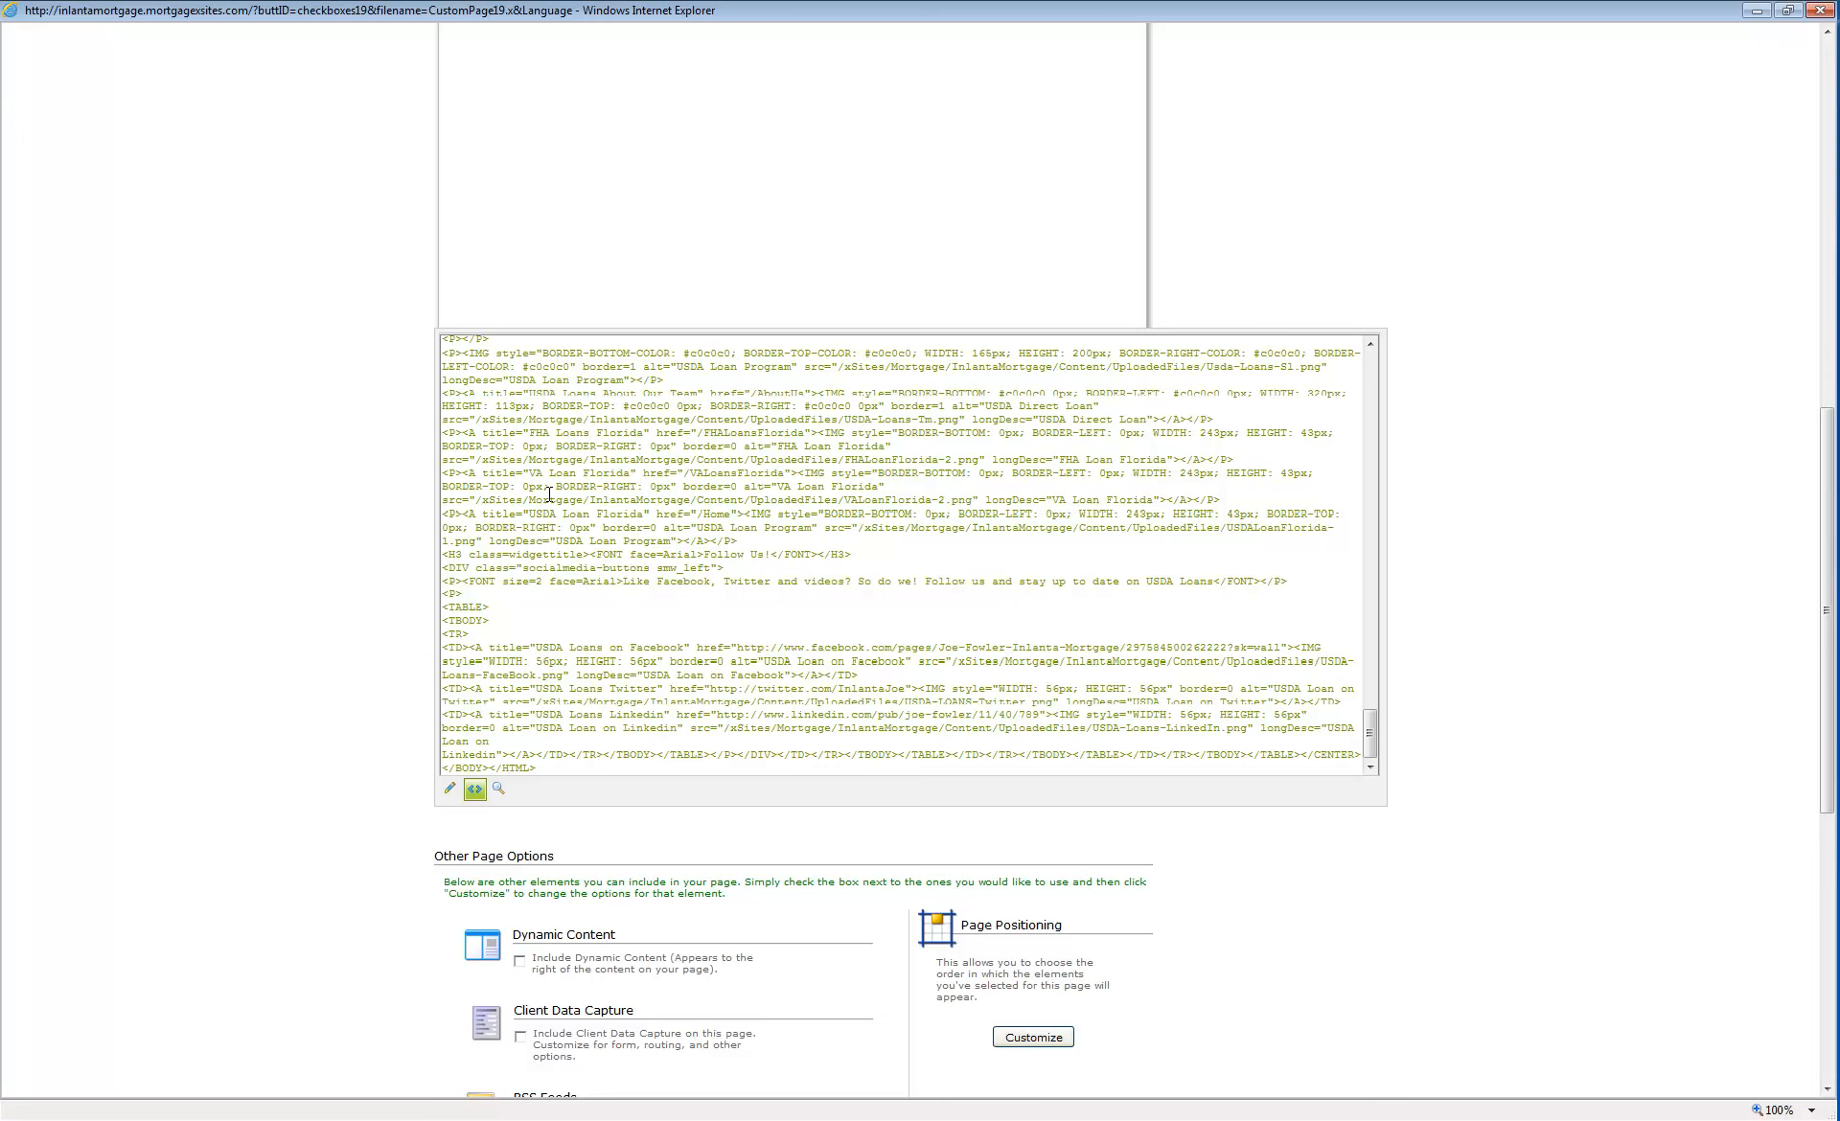
{"action": "left_click_drag", "start_coordinate": [643, 433], "coordinate": [558, 433]}
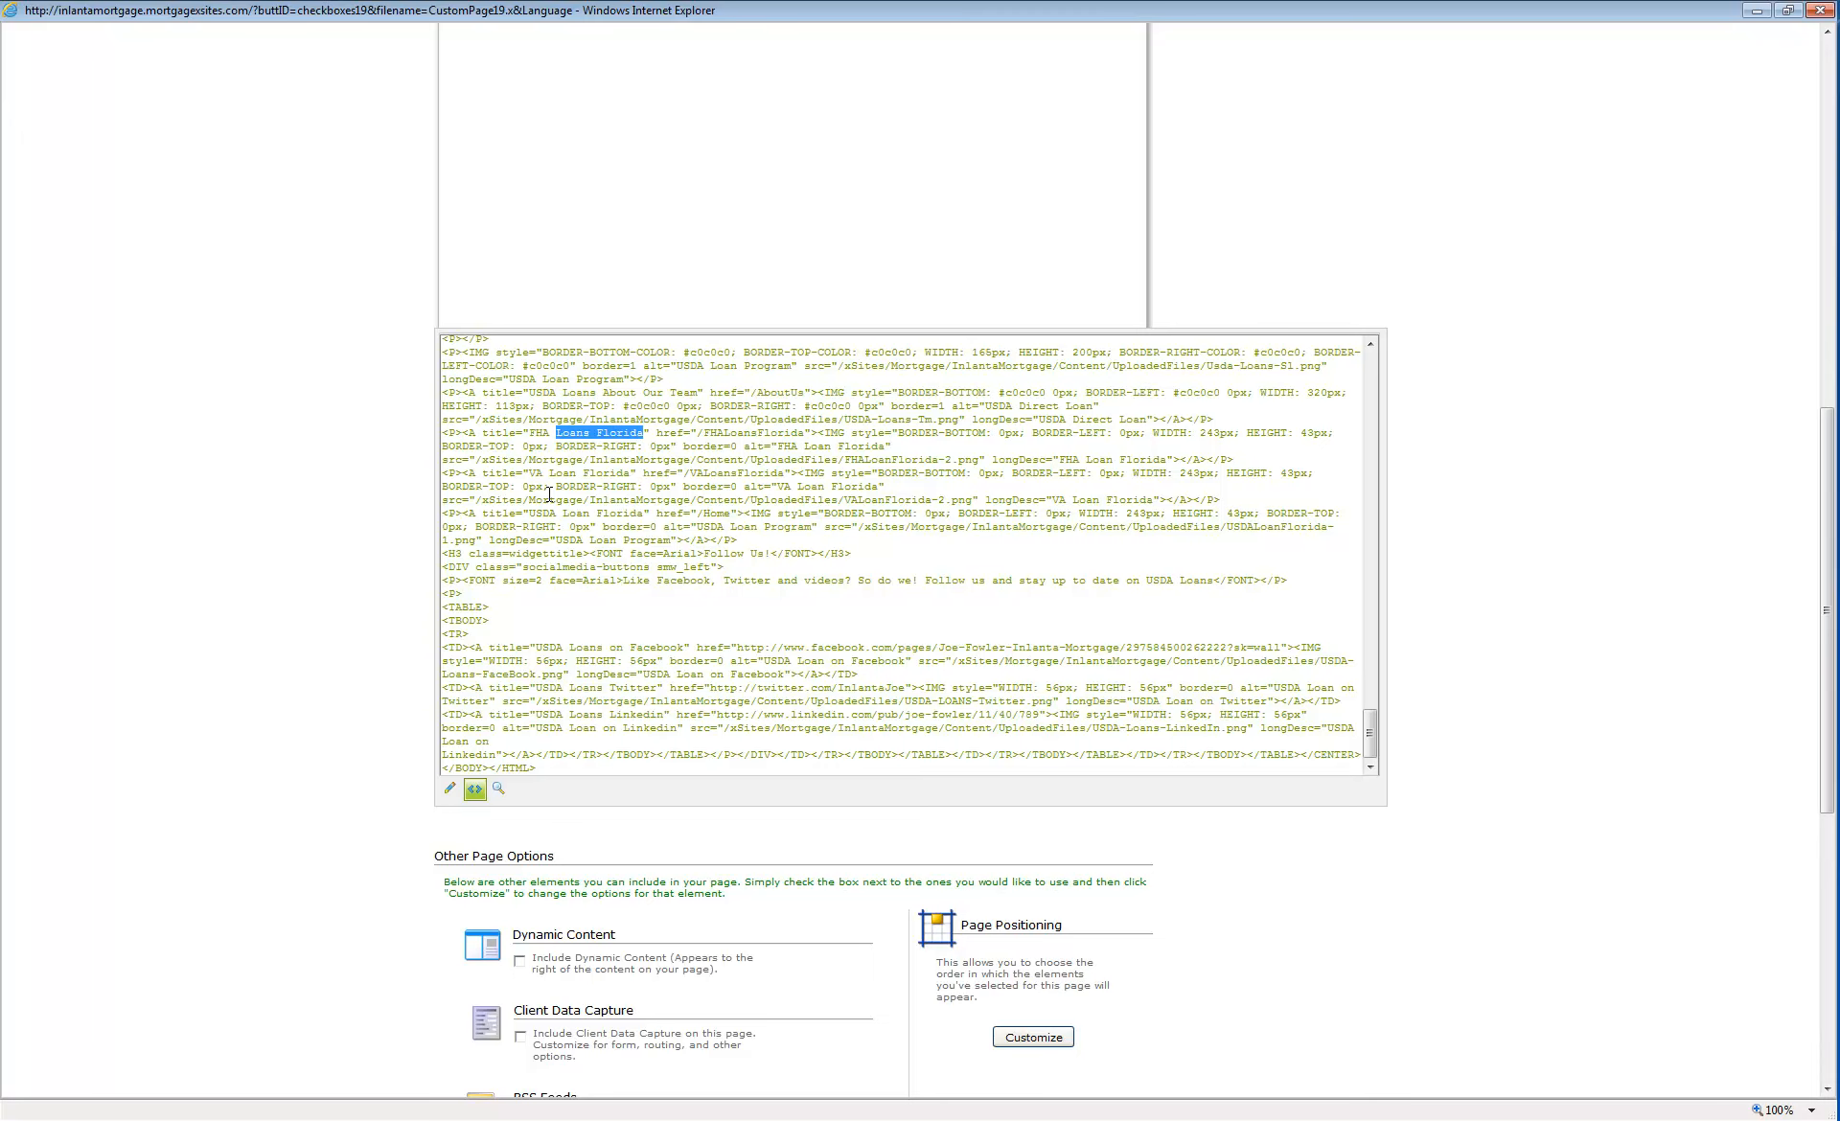
{"action": "left_click_drag", "start_coordinate": [643, 514], "coordinate": [530, 514]}
{"action": "key", "text": "ctrl+c"}
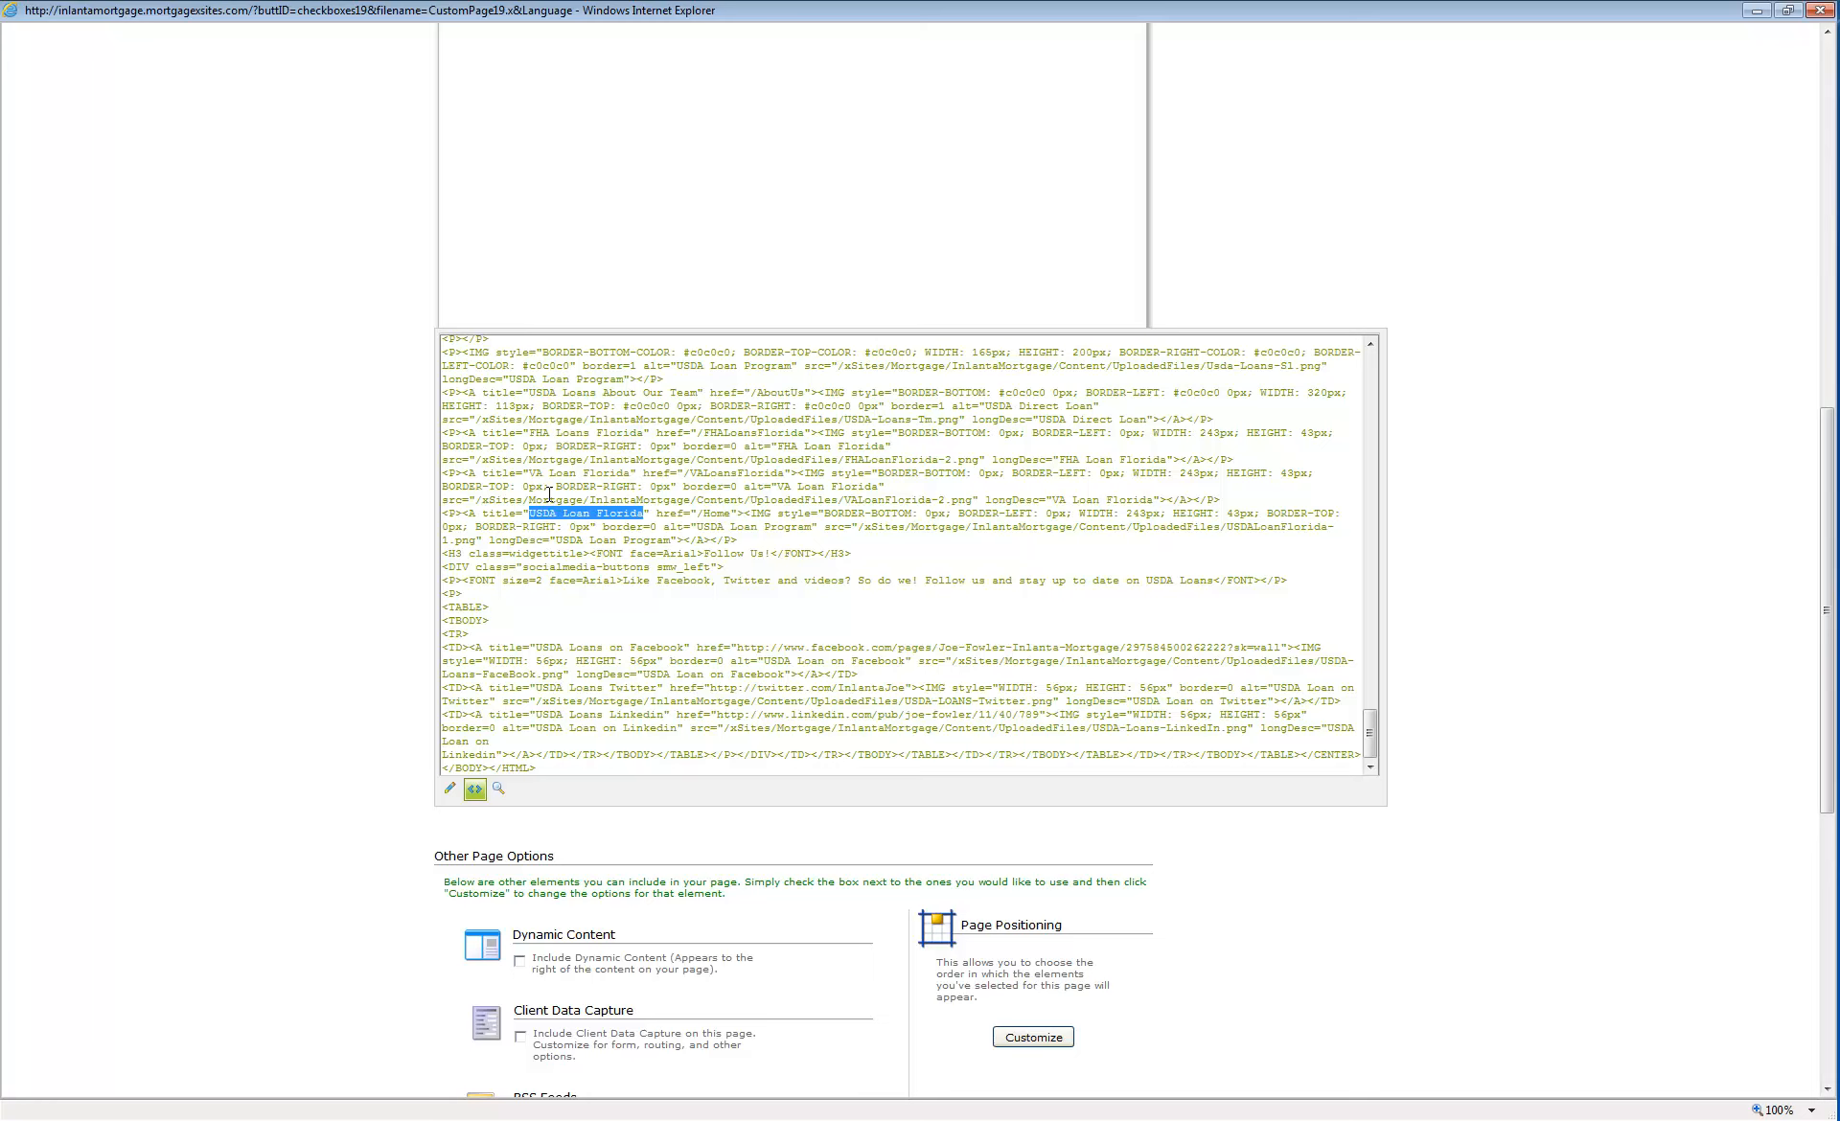
{"action": "key", "text": "ctrl+f"}
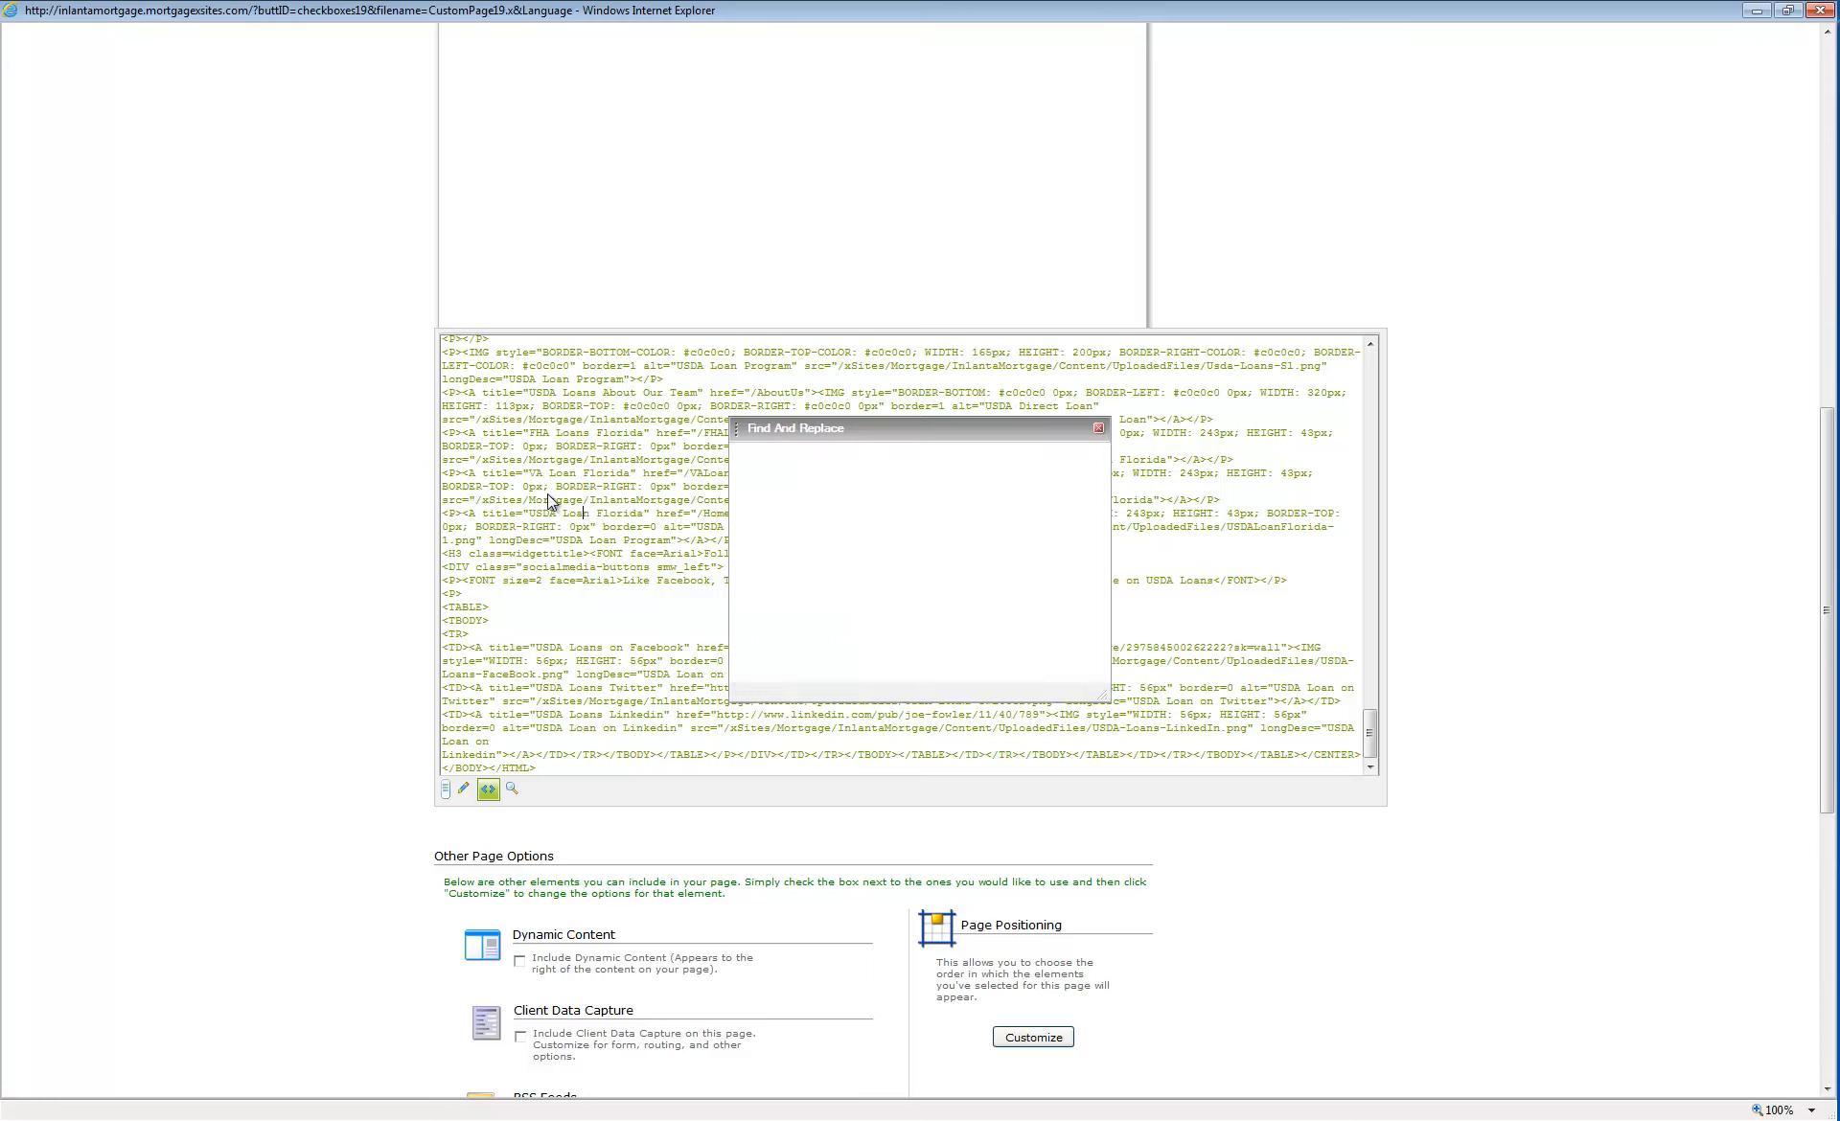
{"action": "left_click", "coordinate": [816, 461]}
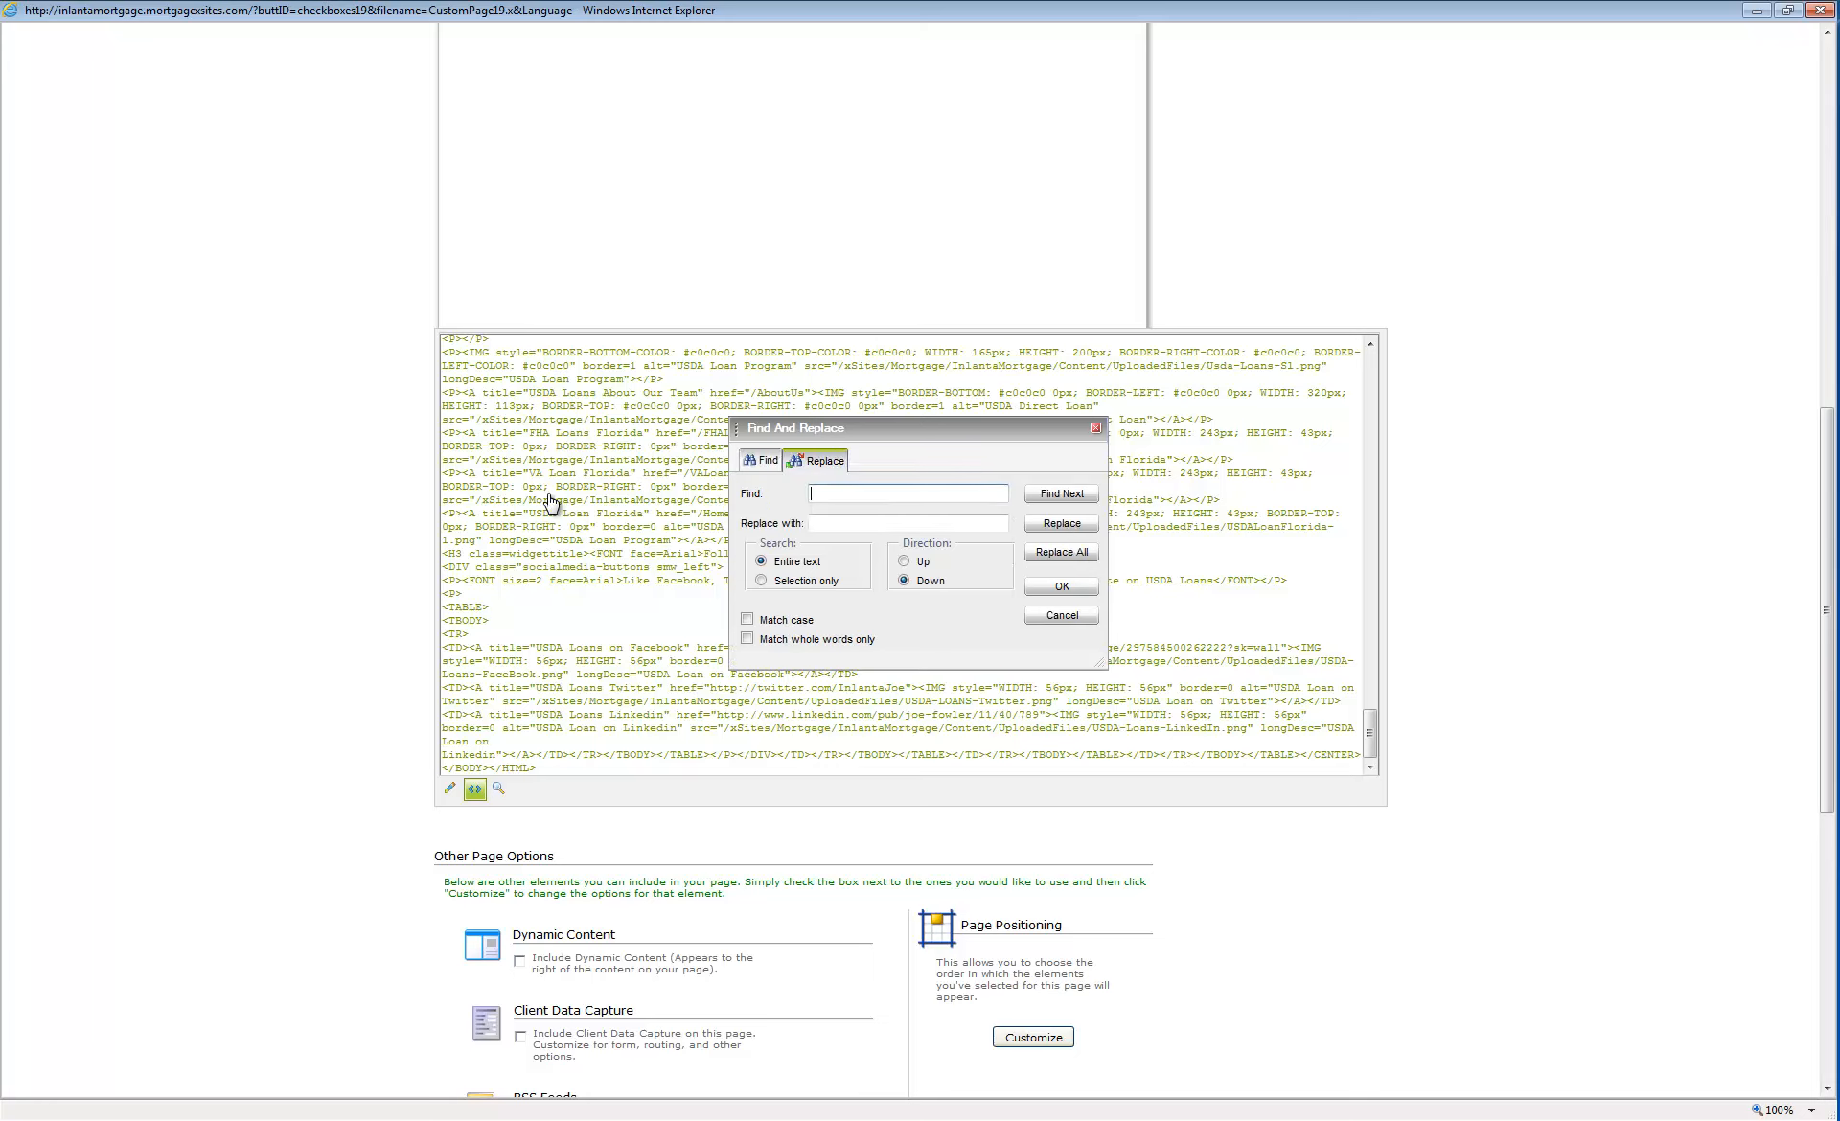
{"action": "key", "text": "ctrl+v"}
{"action": "key", "text": "Tab"}
{"action": "key", "text": "ctrl+v"}
{"action": "key", "text": "BackSpace"}
{"action": "key", "text": "BackSpace"}
{"action": "key", "text": "BackSpace"}
{"action": "key", "text": "BackSpace"}
{"action": "key", "text": "BackSpace"}
{"action": "key", "text": "BackSpace"}
{"action": "key", "text": "BackSpace"}
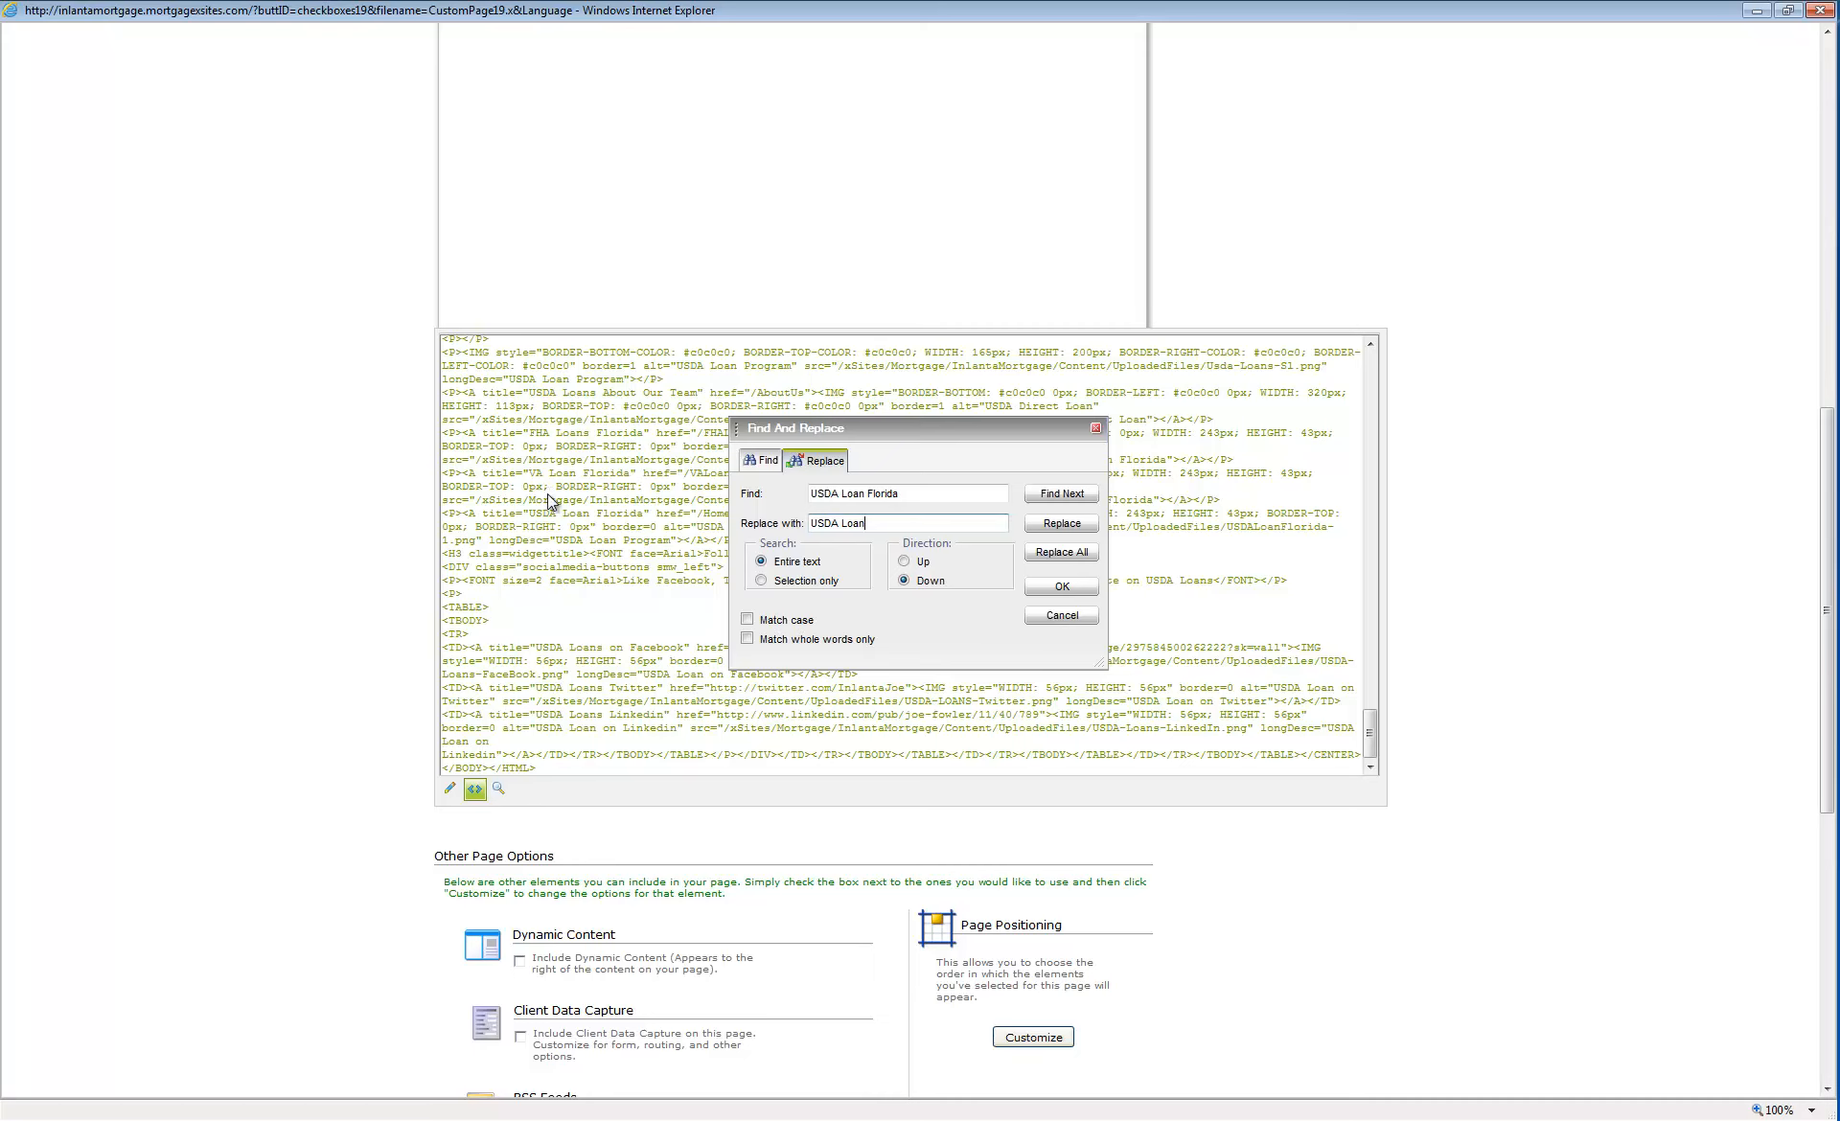
{"action": "key", "text": "Return"}
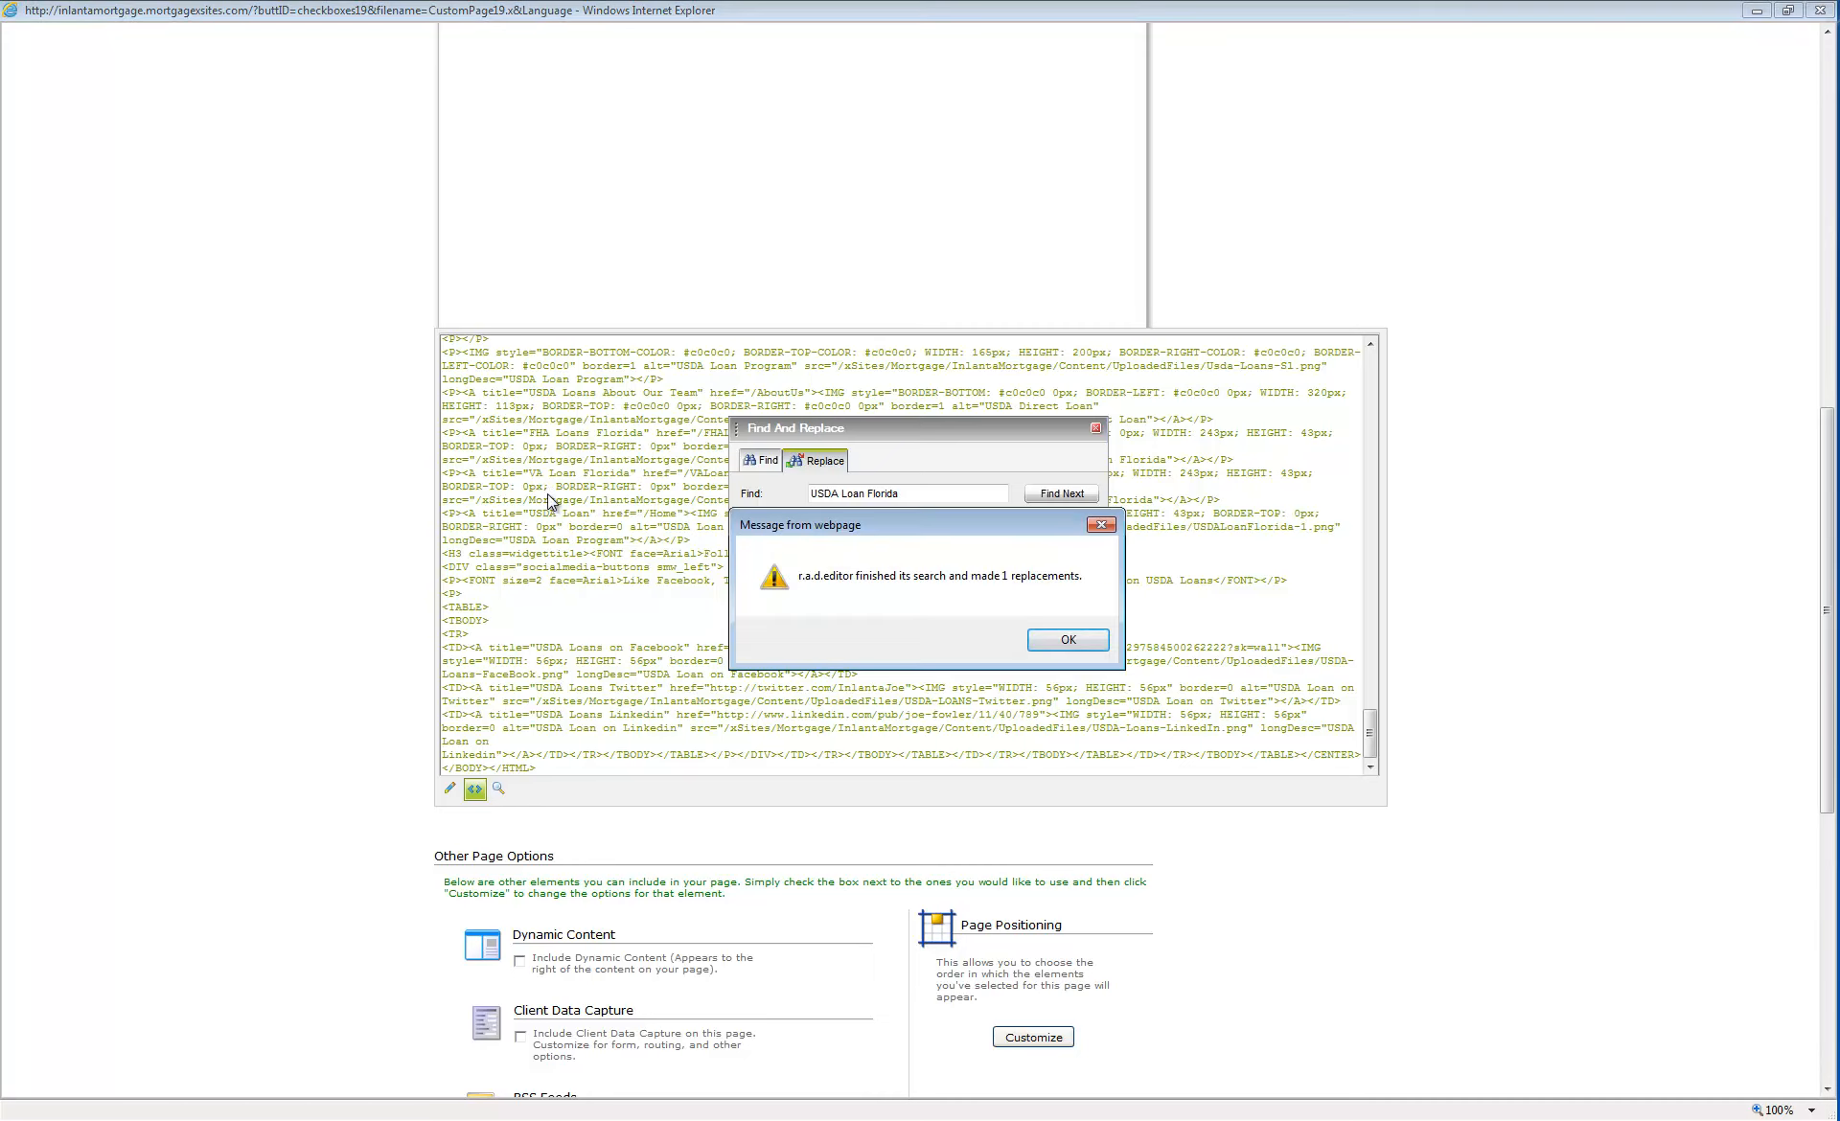
{"action": "key", "text": "Return"}
{"action": "key", "text": "Escape"}
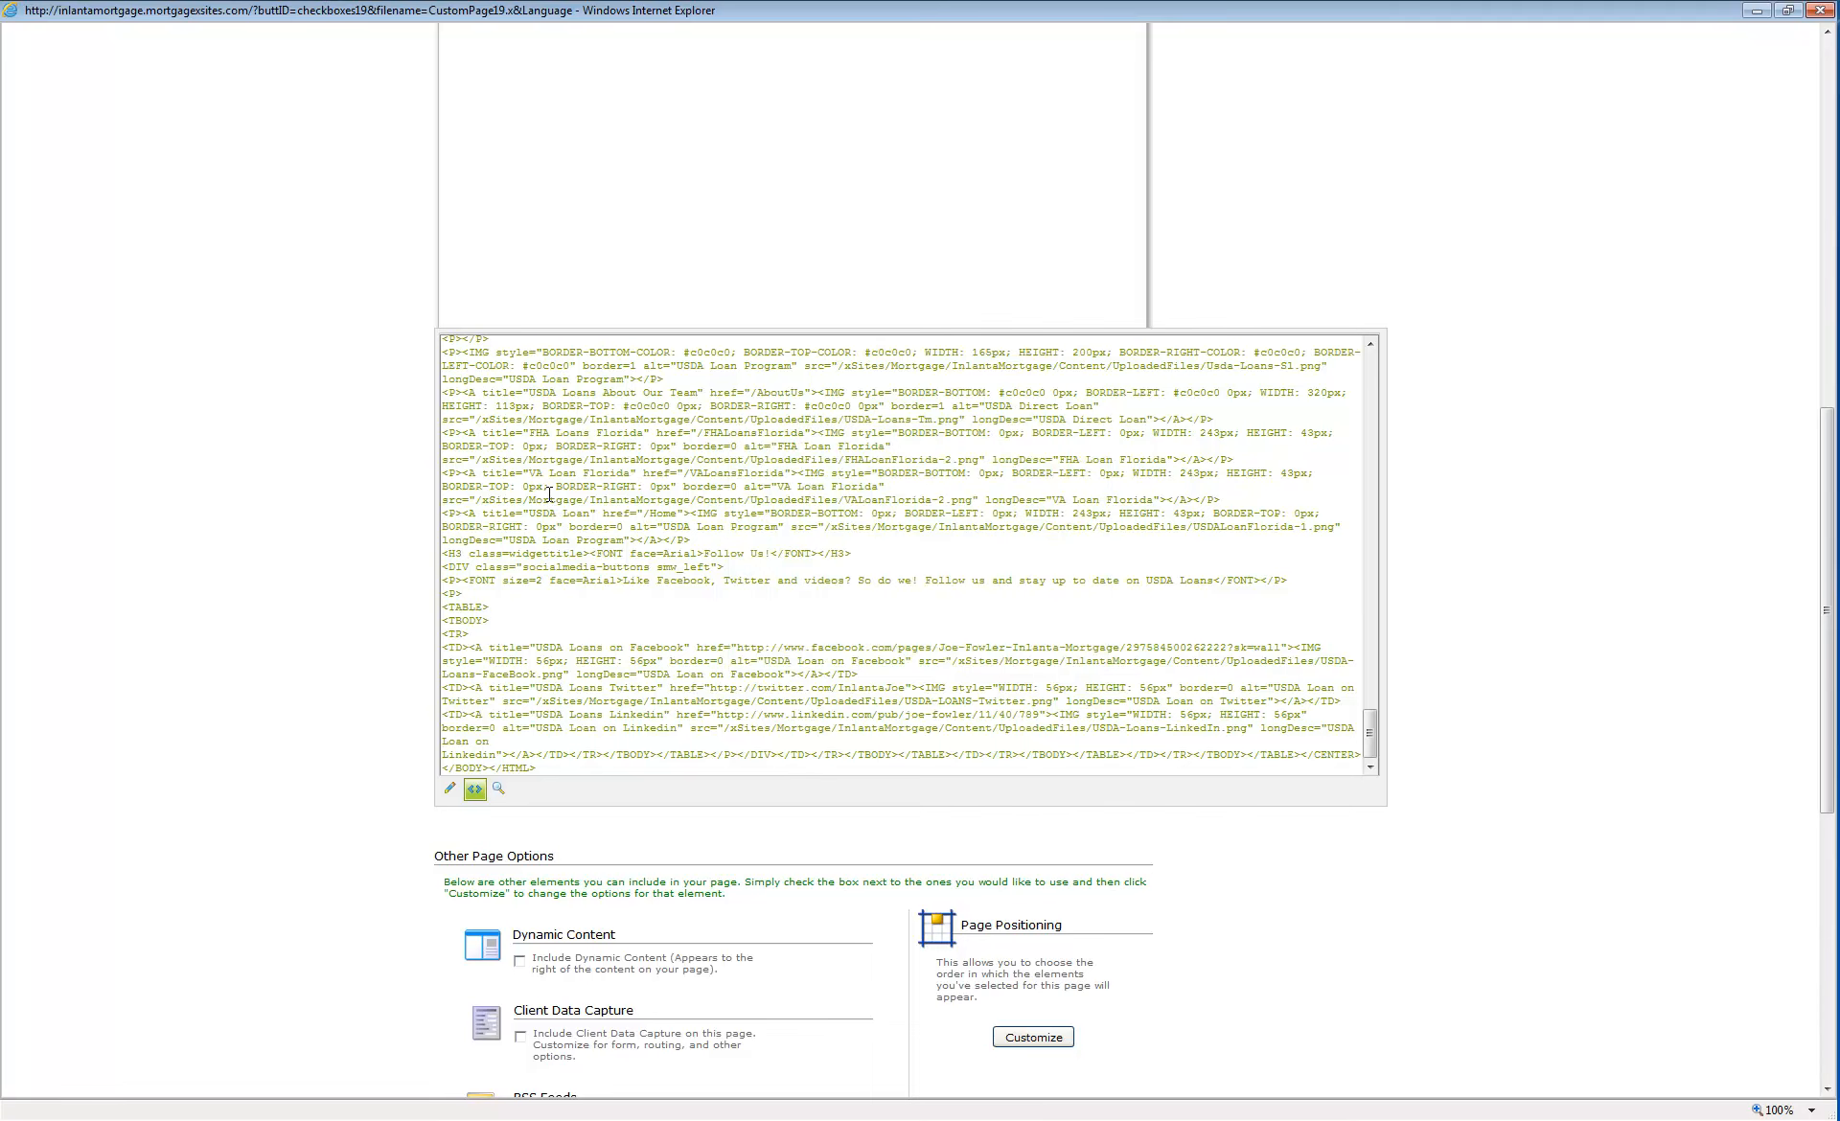
- Copy the line "USDA Loan, USDA Loan Program, USDA Direct Loan" from the Tutorial-Doc-Master document in Word
{"action": "scroll", "coordinate": [549, 494], "scroll_direction": "down", "scroll_amount": 5}
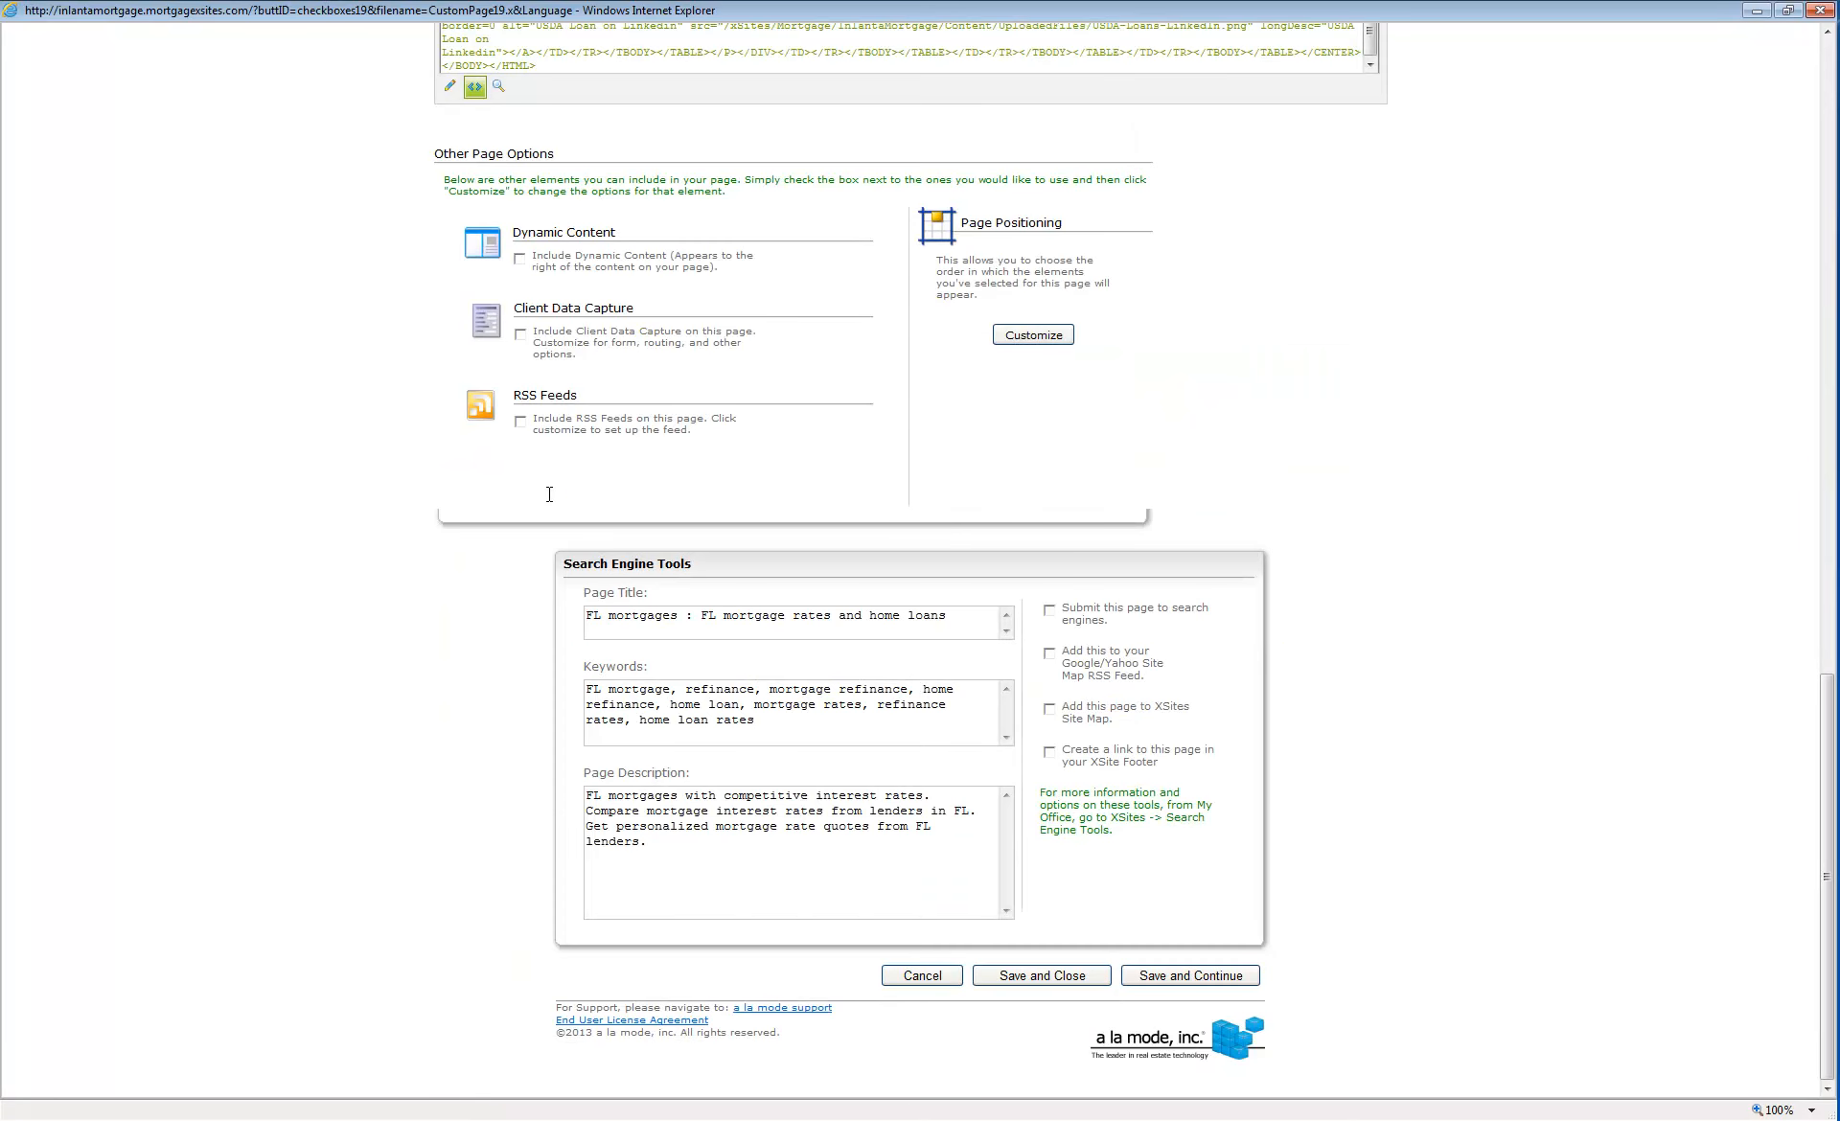
{"action": "key", "text": "Tab"}
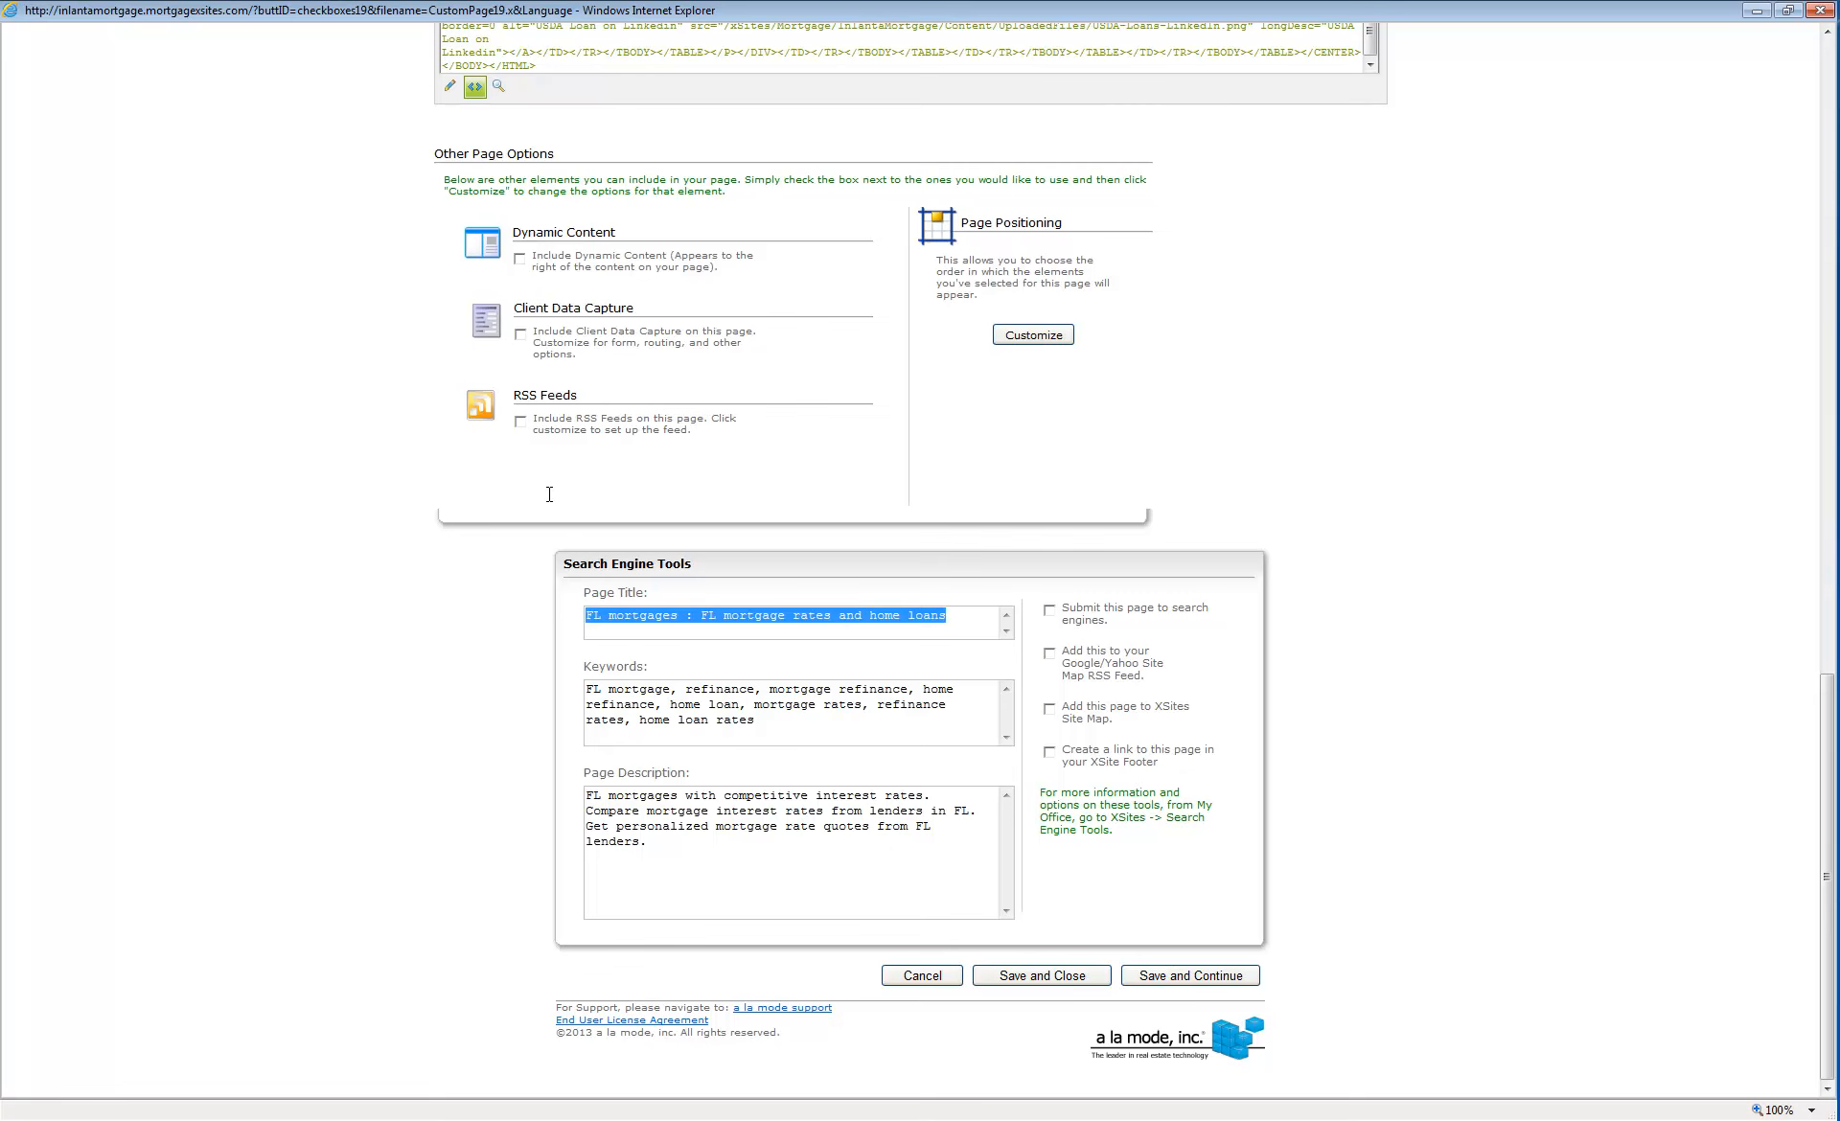
{"action": "key", "text": "alt+Tab"}
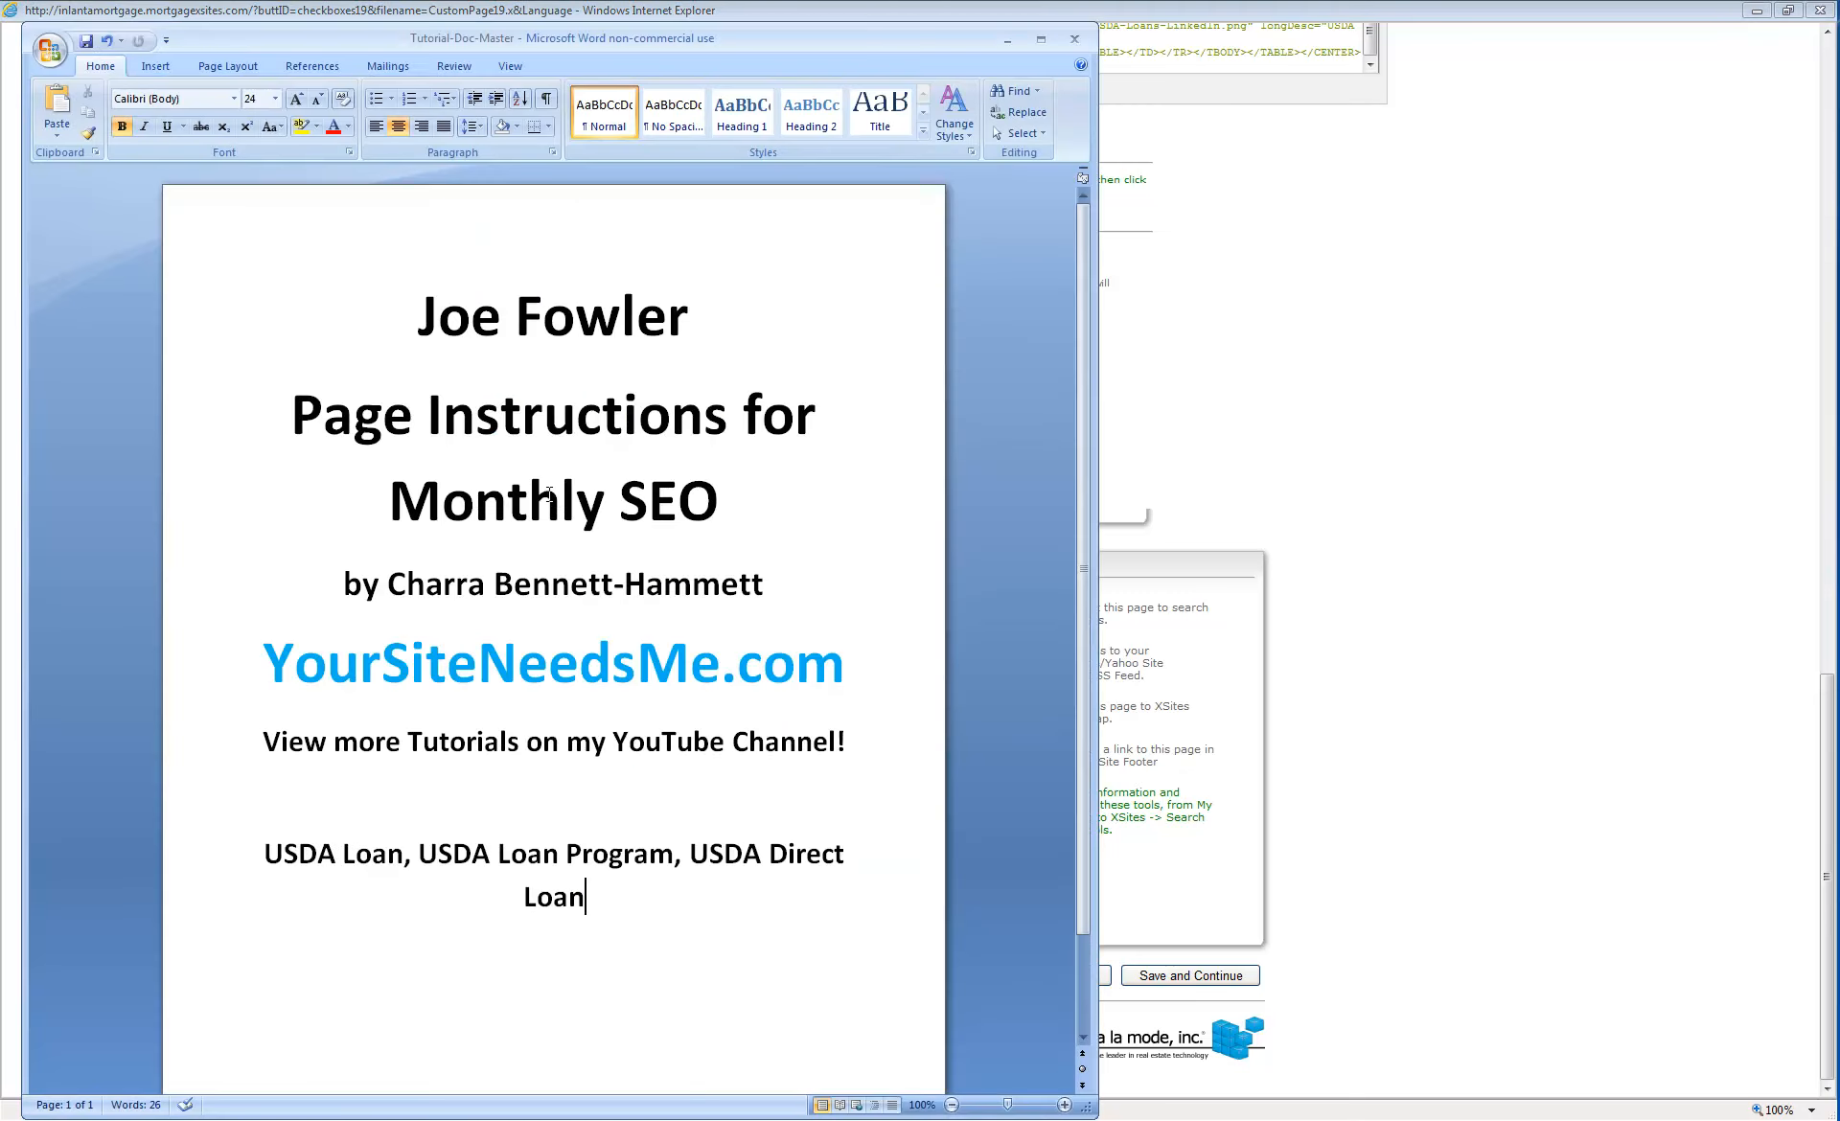
{"action": "key", "text": "ctrl+shift+Left"}
{"action": "key", "text": "ctrl+shift+Left"}
{"action": "key", "text": "ctrl+shift+Left"}
{"action": "key", "text": "ctrl+shift+Left"}
{"action": "key", "text": "ctrl+shift+Left"}
{"action": "key", "text": "ctrl+shift+Left"}
{"action": "key", "text": "ctrl+shift+Left"}
{"action": "key", "text": "ctrl+shift+Left"}
{"action": "key", "text": "ctrl+shift+Left"}
{"action": "key", "text": "ctrl+shift+Left"}
{"action": "key", "text": "ctrl+c"}
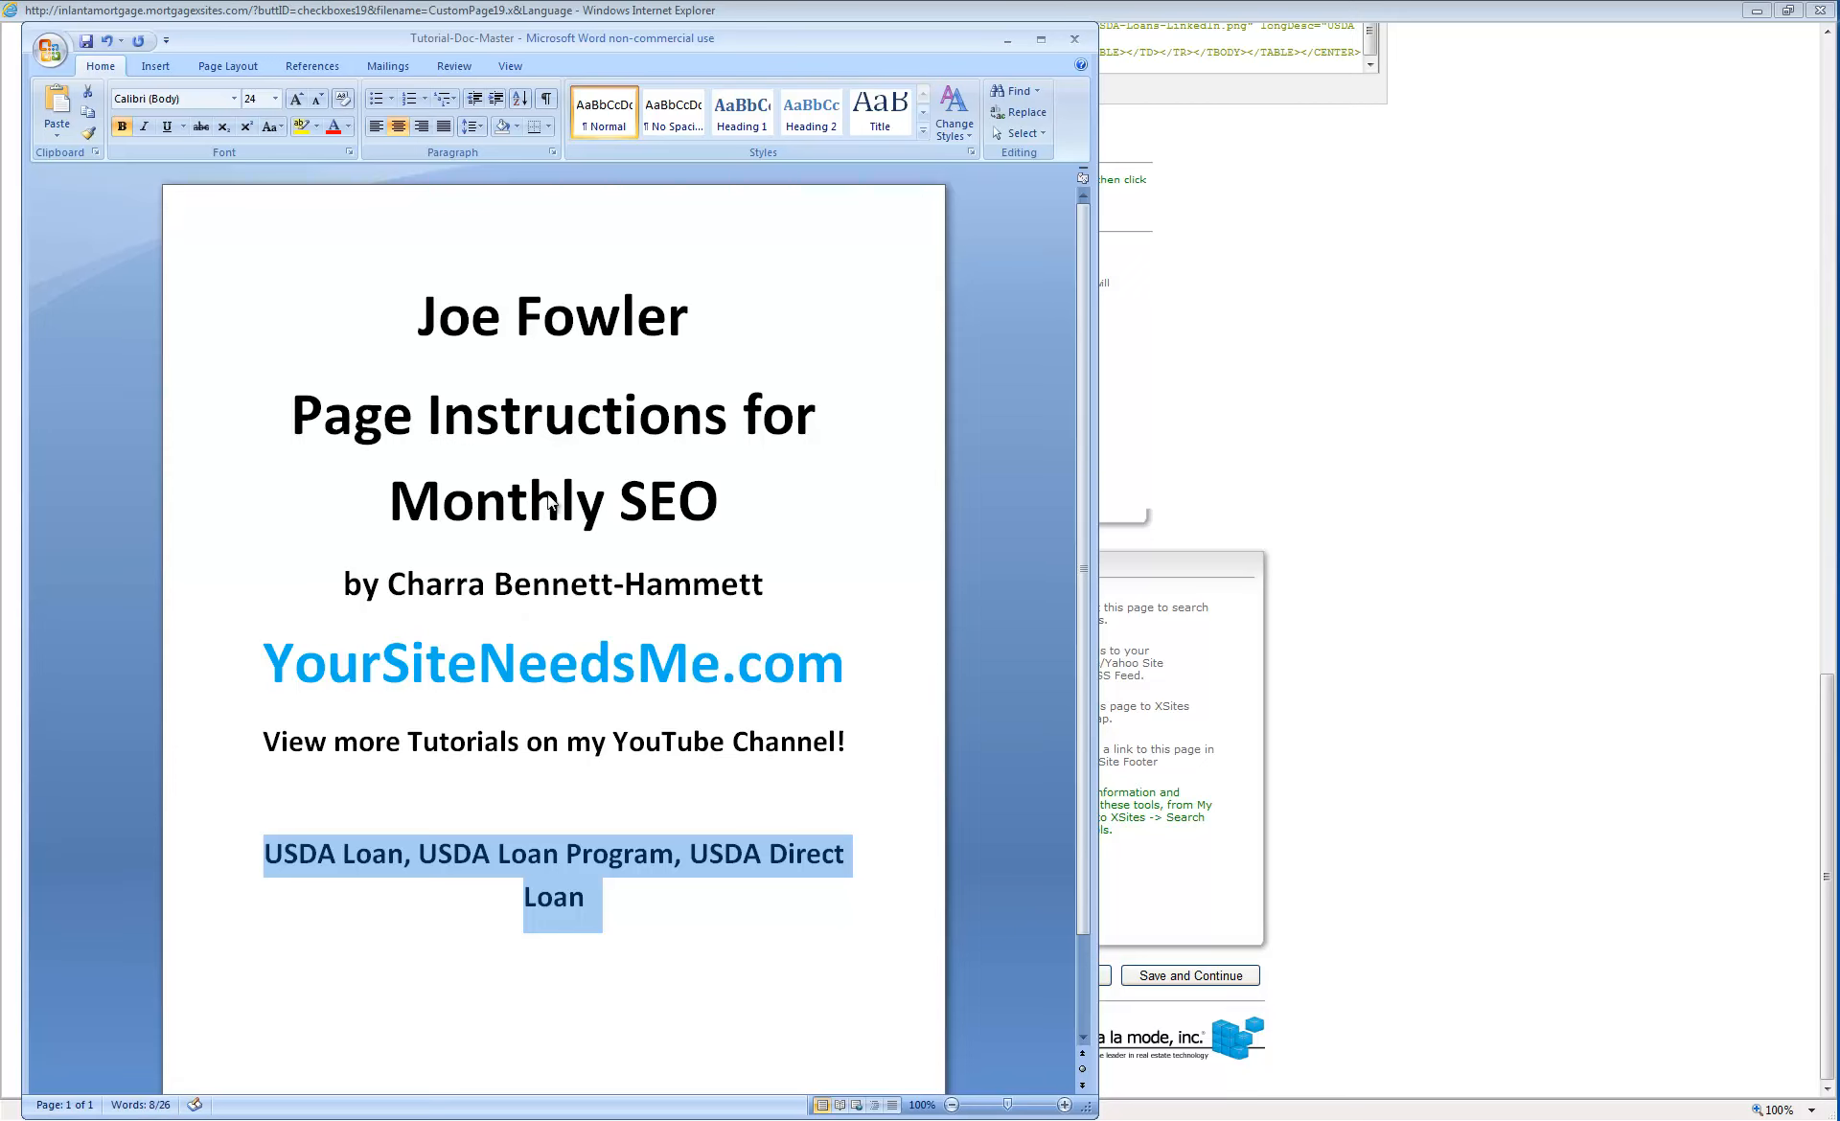
- Return to the page editor and set both Page Title and Keywords to "USDA Loan, USDA Loan Program, USDA Direct Loan"
{"action": "key", "text": "alt+Tab"}
{"action": "key", "text": "ctrl+v"}
{"action": "key", "text": "Tab"}
{"action": "key", "text": "ctrl+v"}
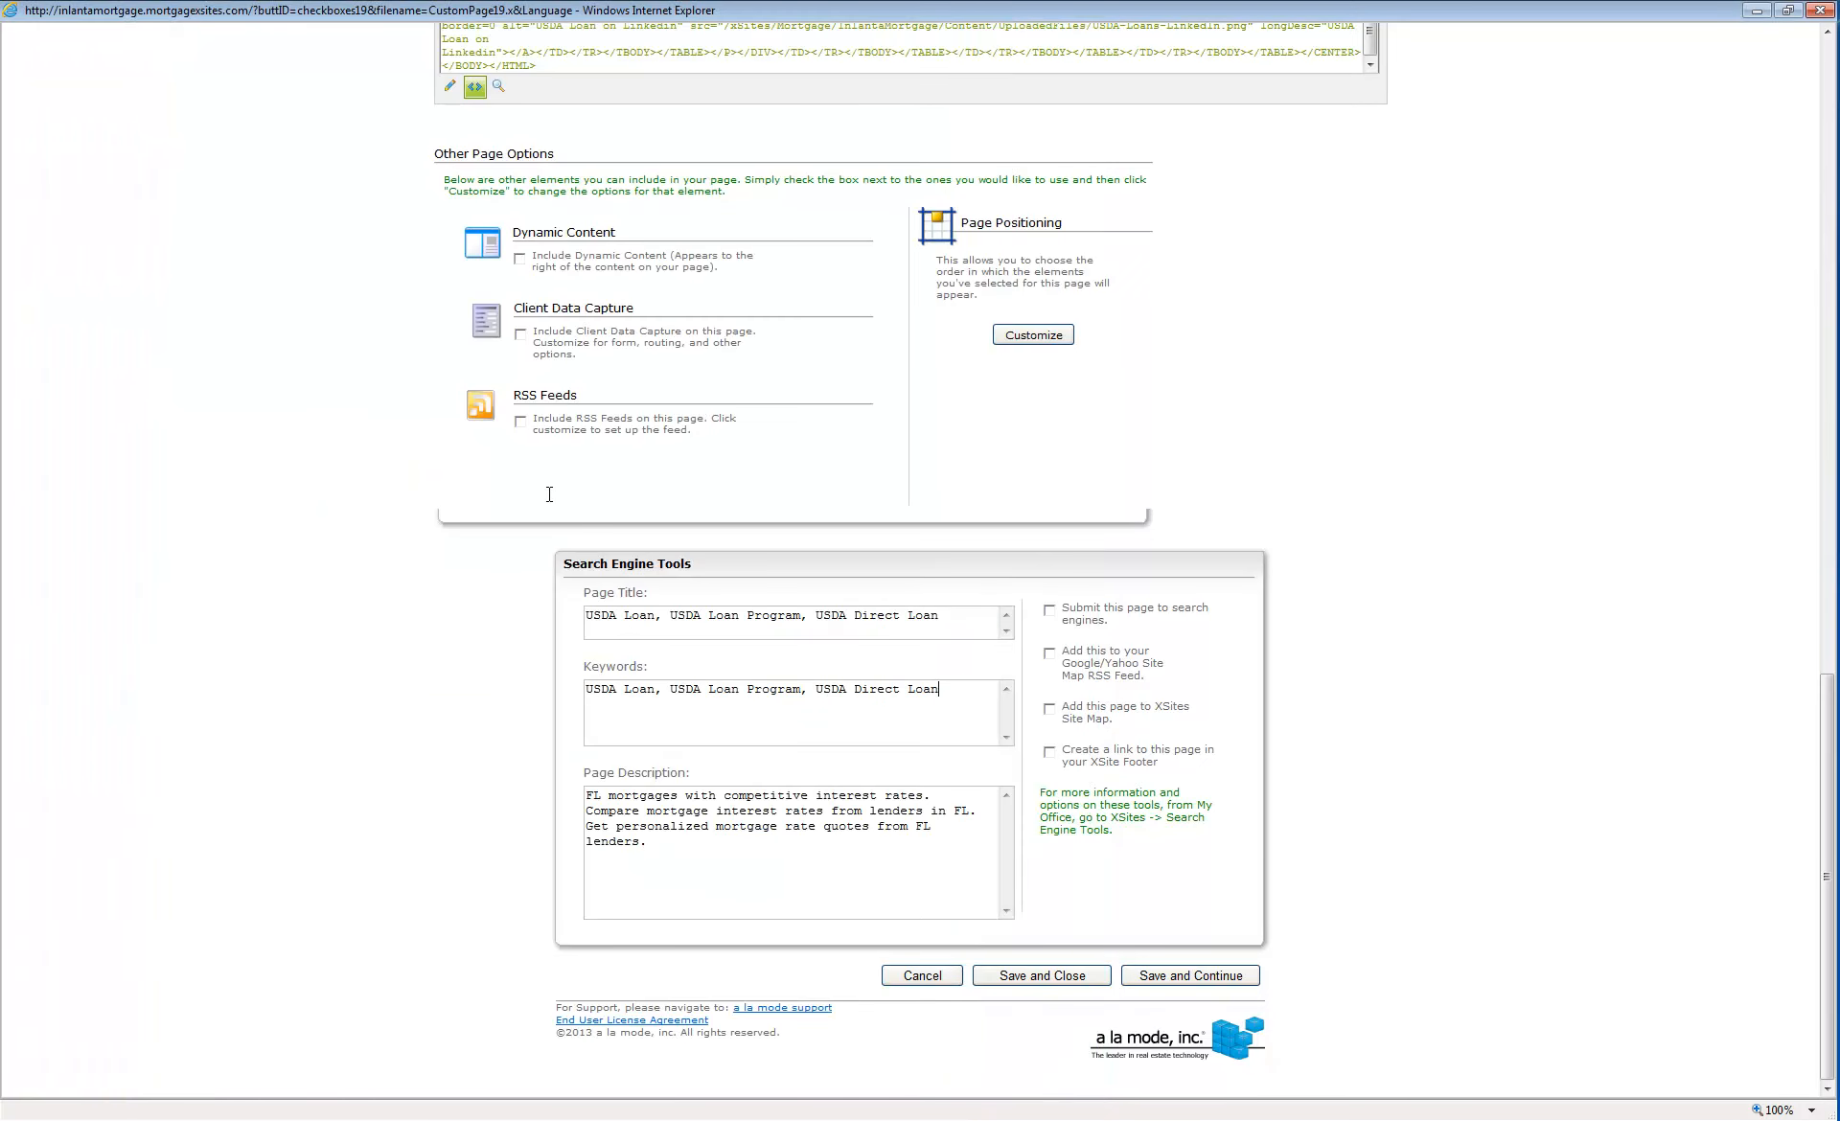
- Append the extra keywords from "USDA Mortgage Loan" through "USDA Home Loan Program" to Keywords, copying them from the existing USDA Loan page
{"action": "key", "text": "alt+Tab"}
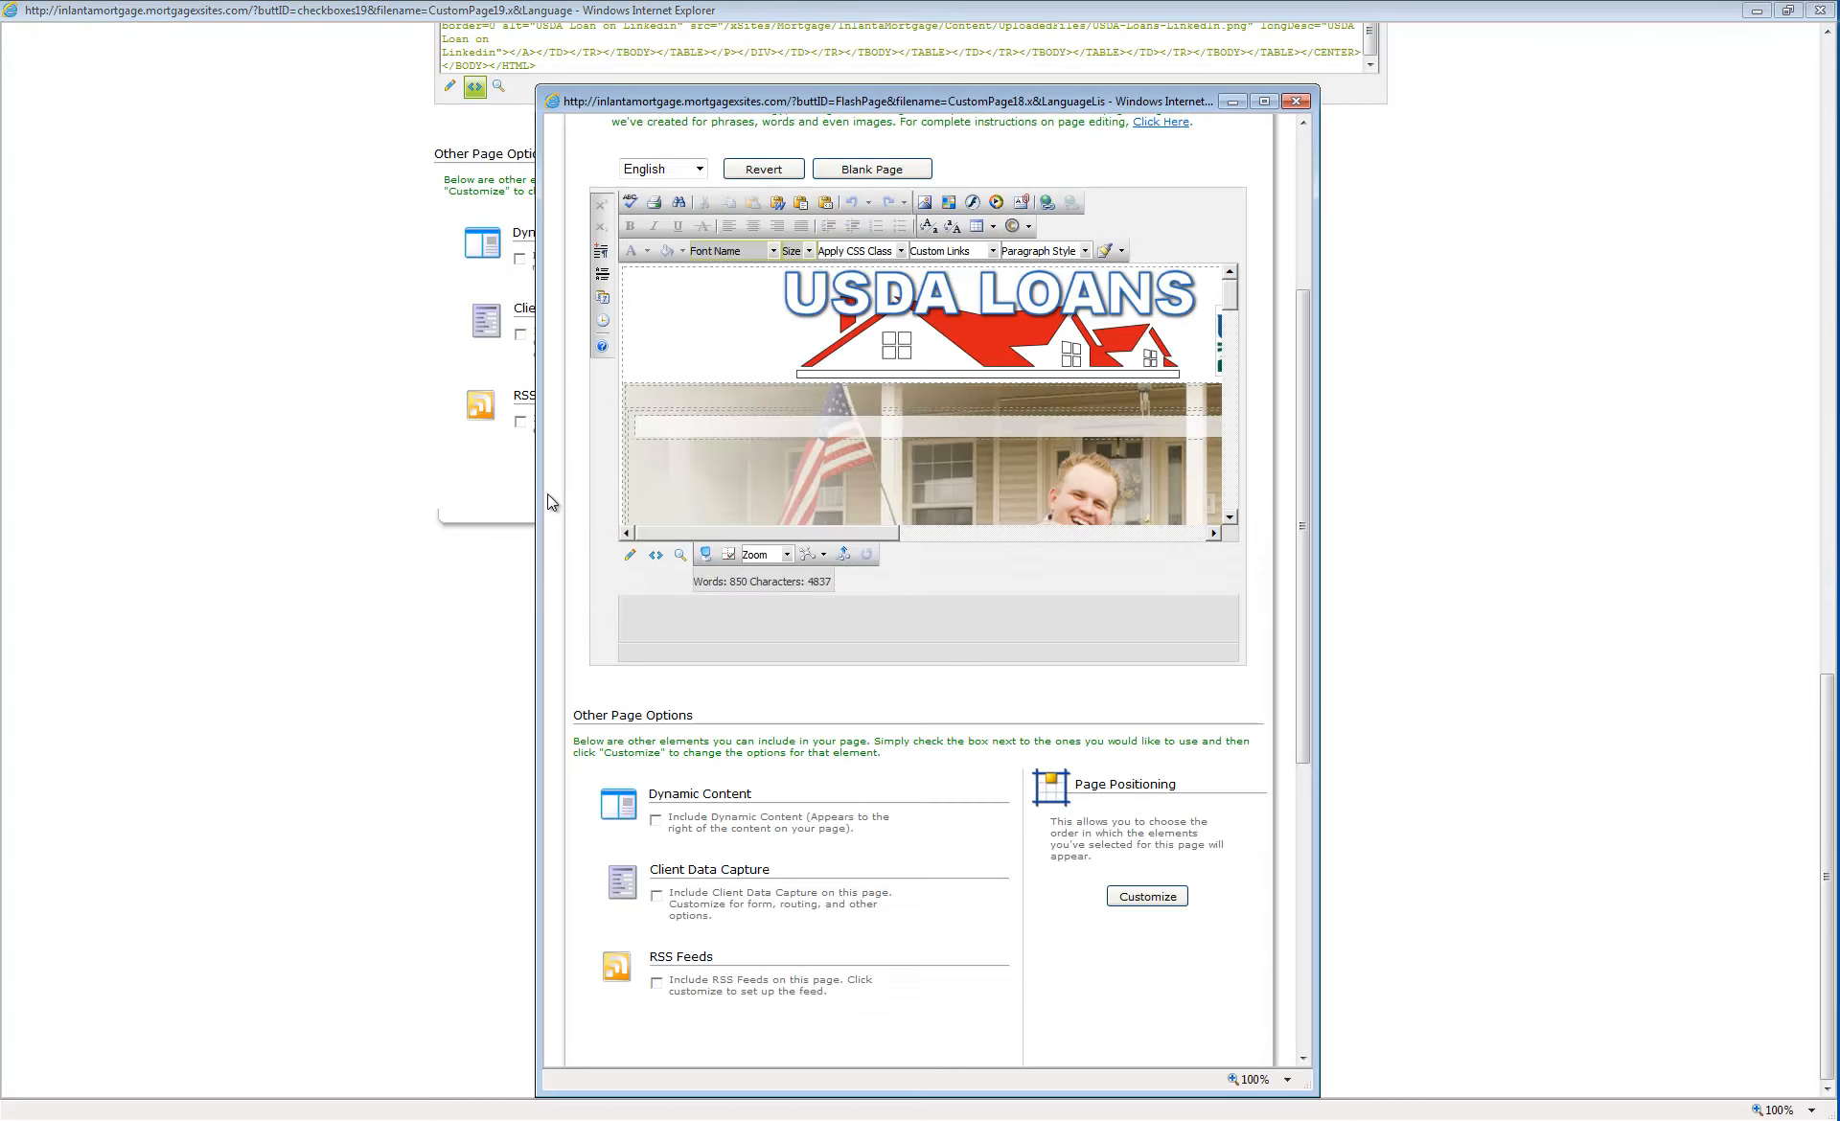
{"action": "scroll", "coordinate": [551, 501], "scroll_direction": "down", "scroll_amount": 5}
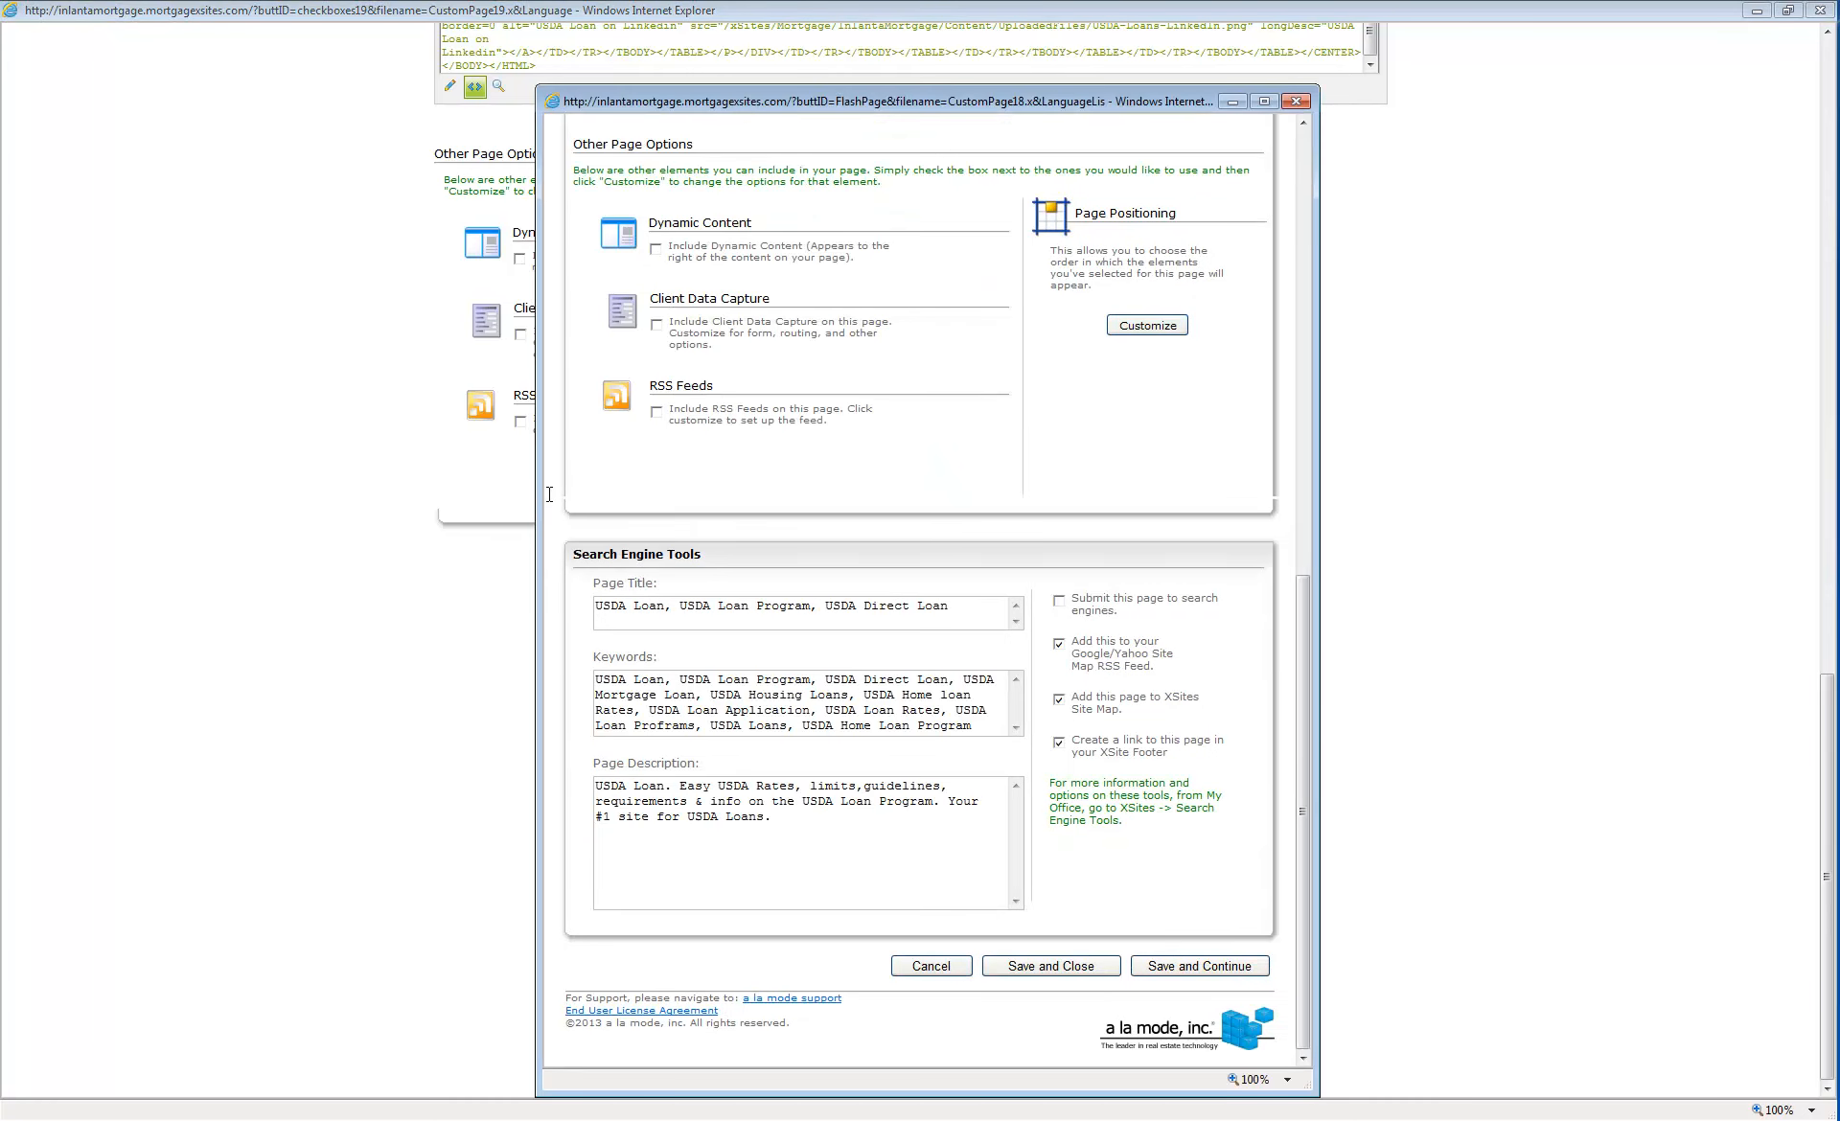
{"action": "left_click_drag", "start_coordinate": [972, 727], "coordinate": [964, 680]}
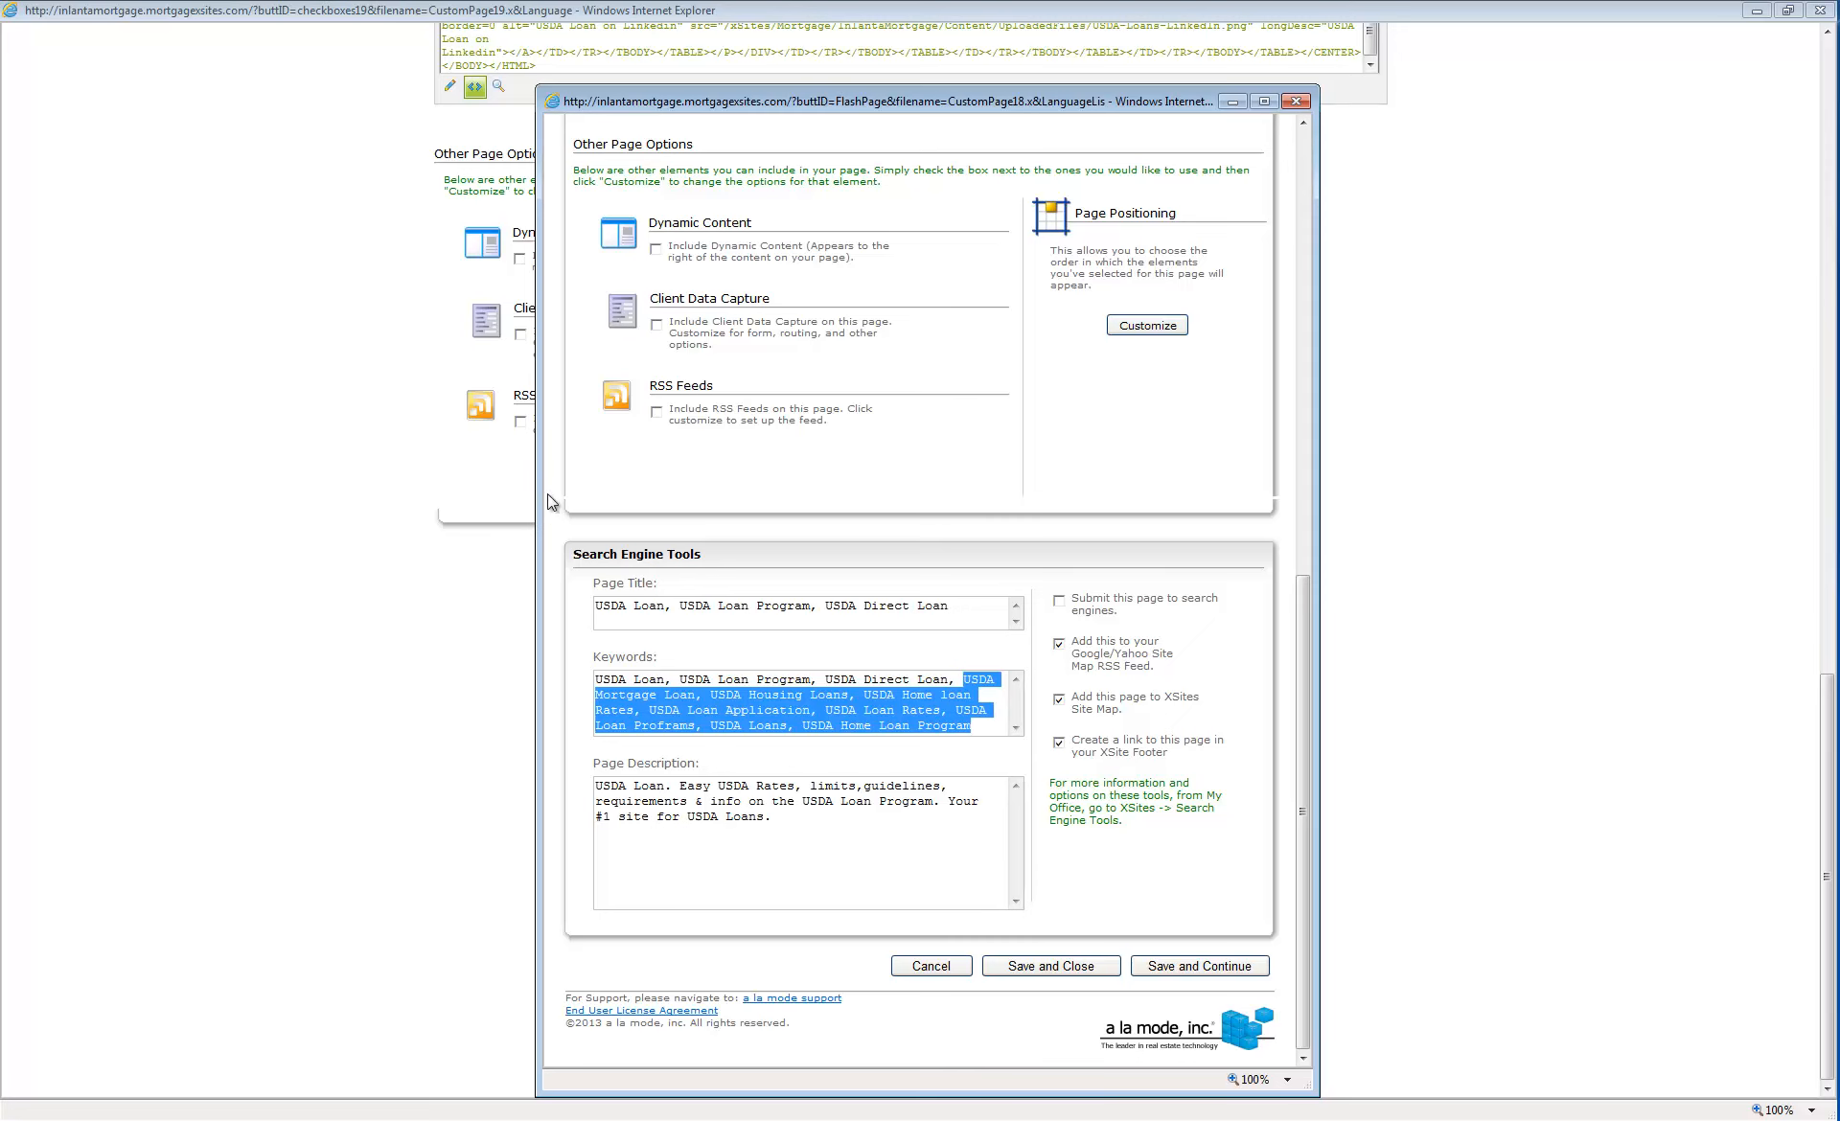
{"action": "key", "text": "alt+Tab"}
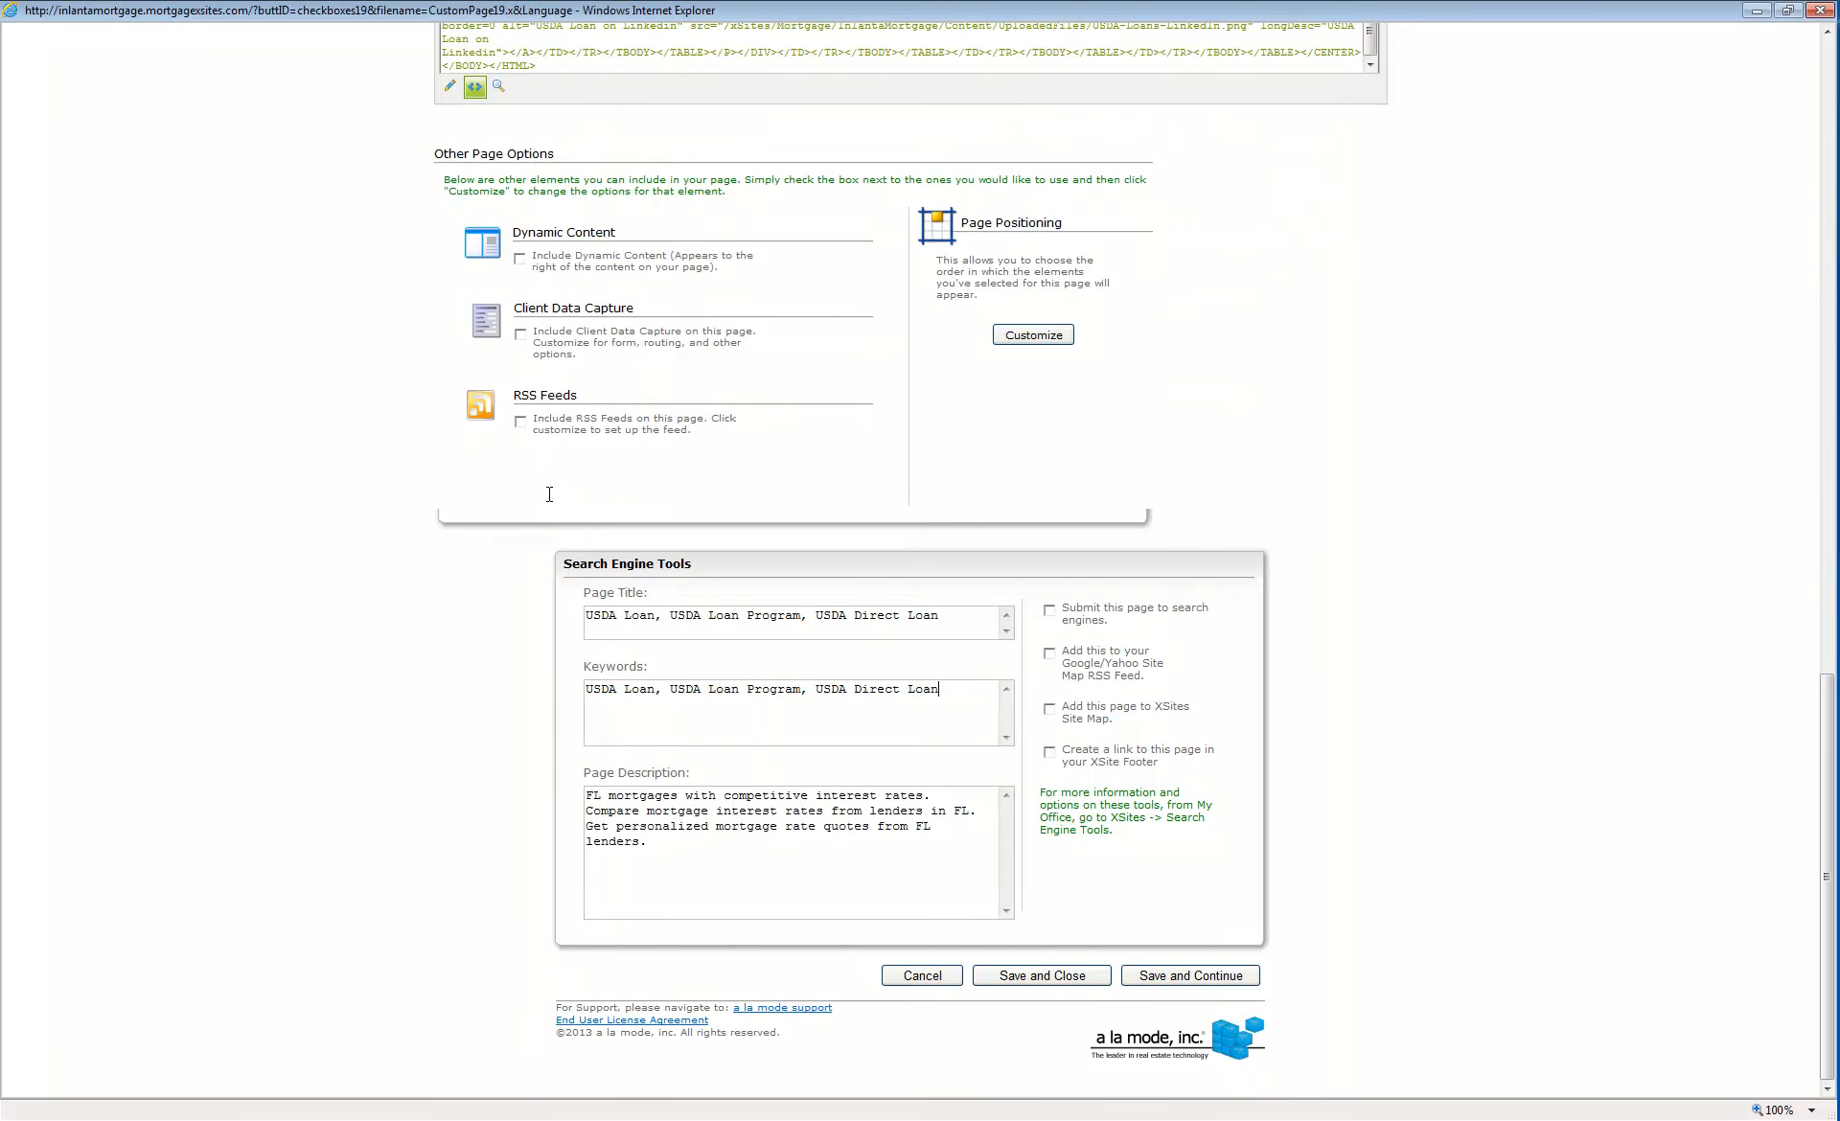
{"action": "key", "text": "ctrl+v"}
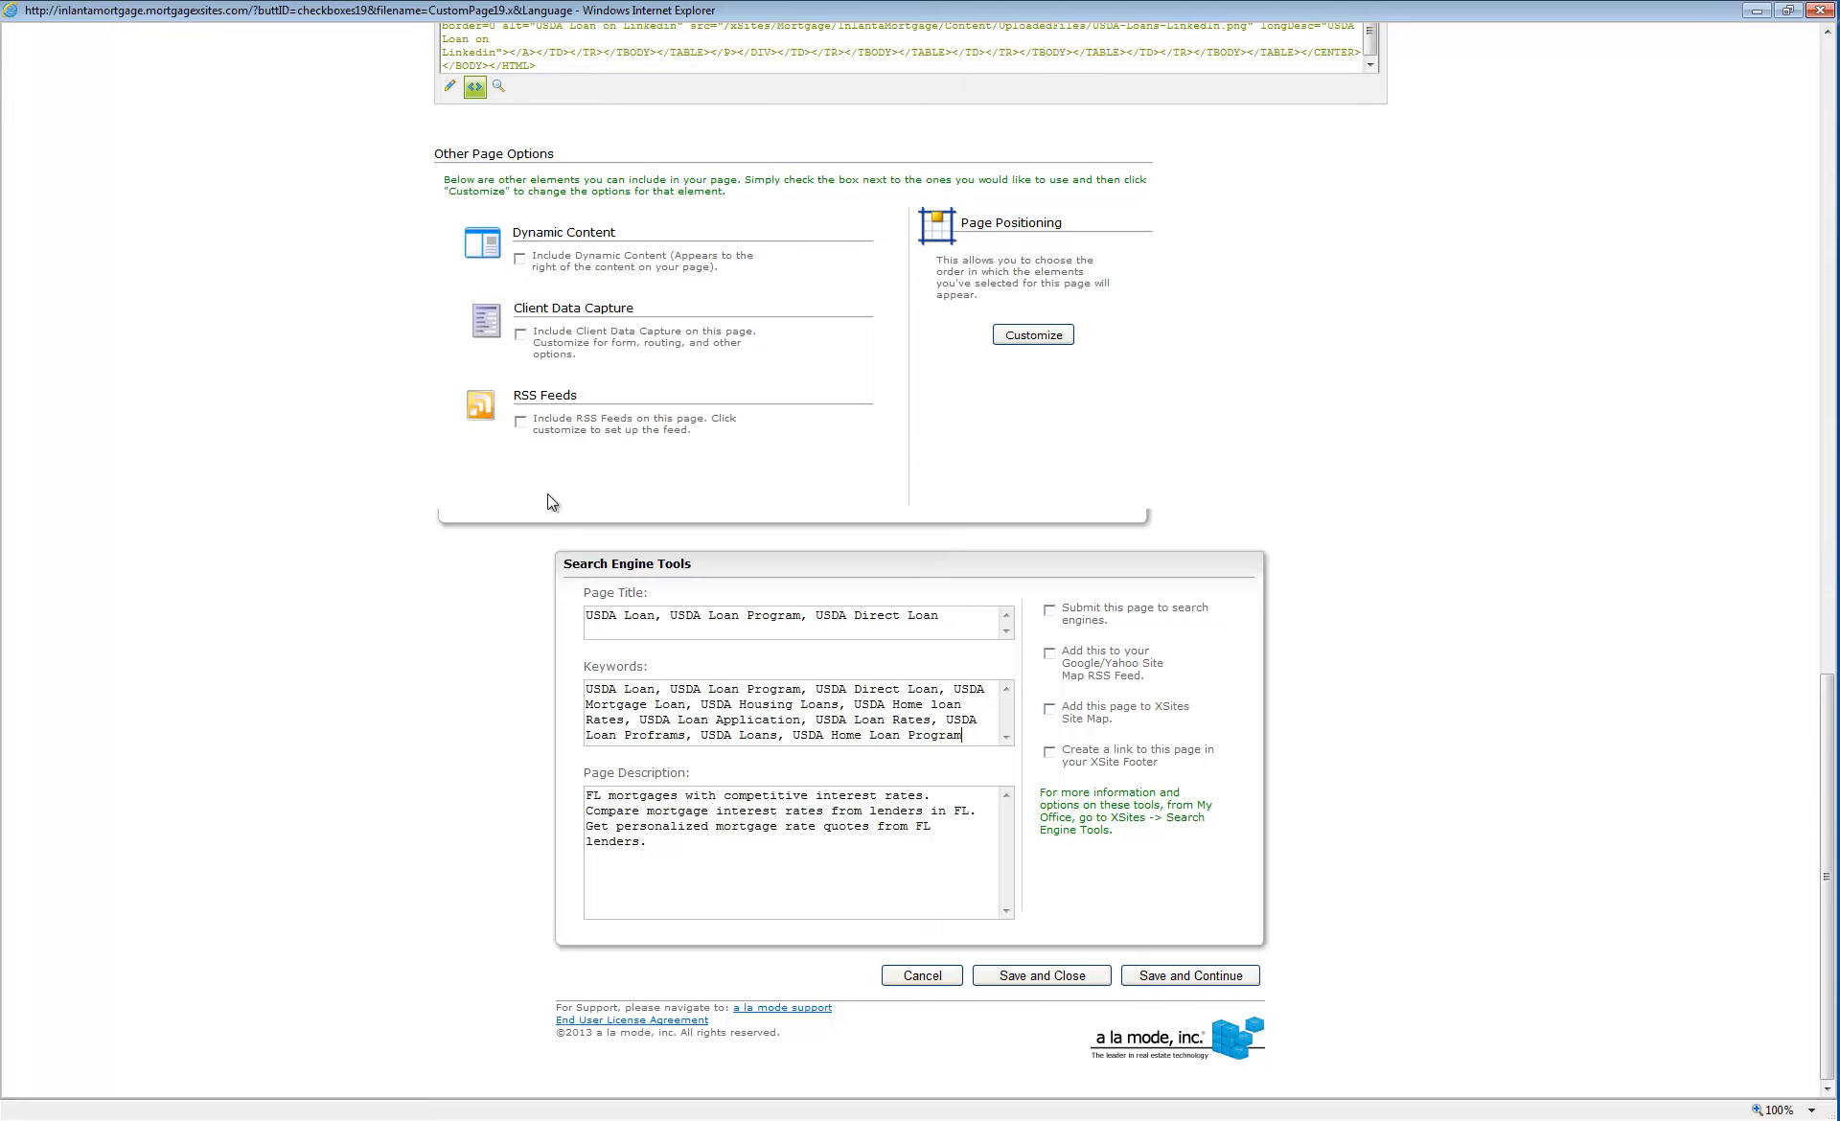
- Replace the Page Description with the existing USDA Loan page's description, beginning "USDA Loan. Easy USDA Rates, limits,guidelines"
{"action": "key", "text": "alt+Tab"}
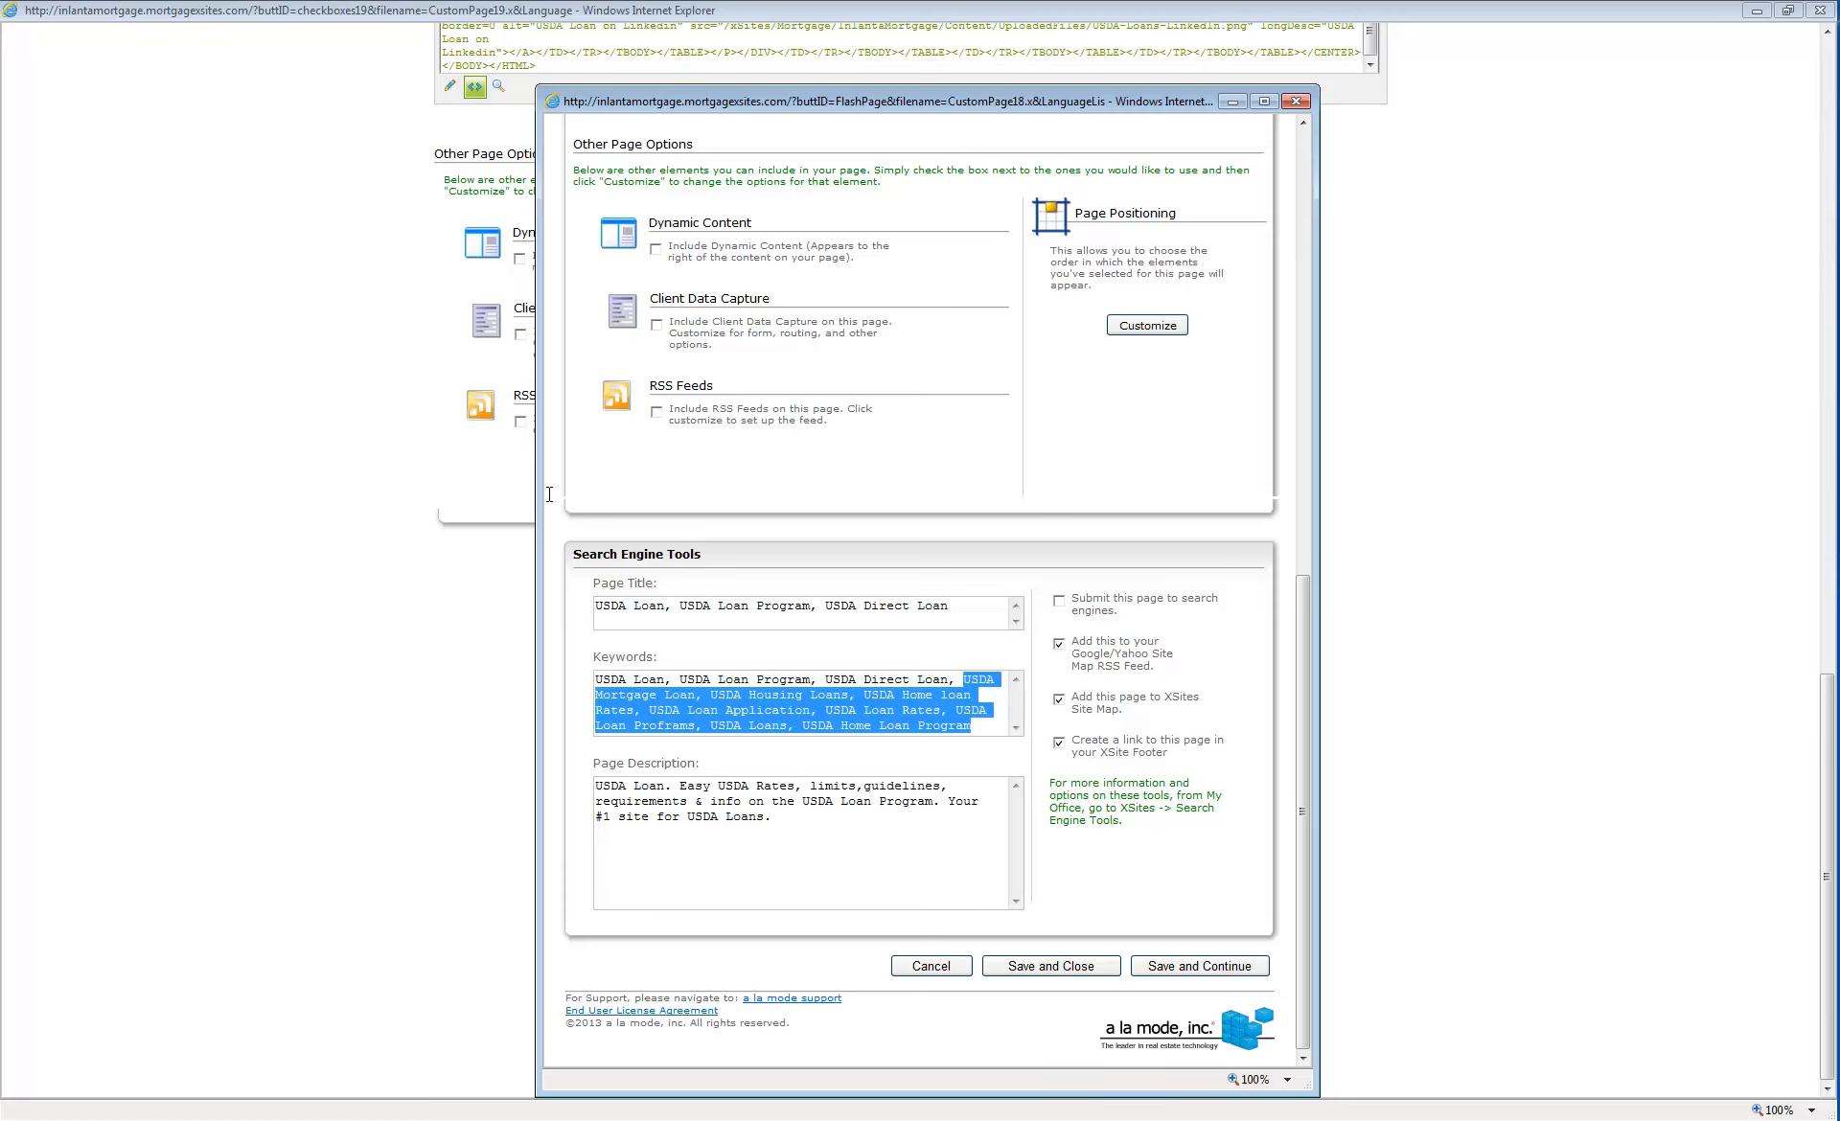
{"action": "key", "text": "Tab"}
{"action": "key", "text": "alt+Tab"}
{"action": "key", "text": "Tab"}
{"action": "key", "text": "ctrl+v"}
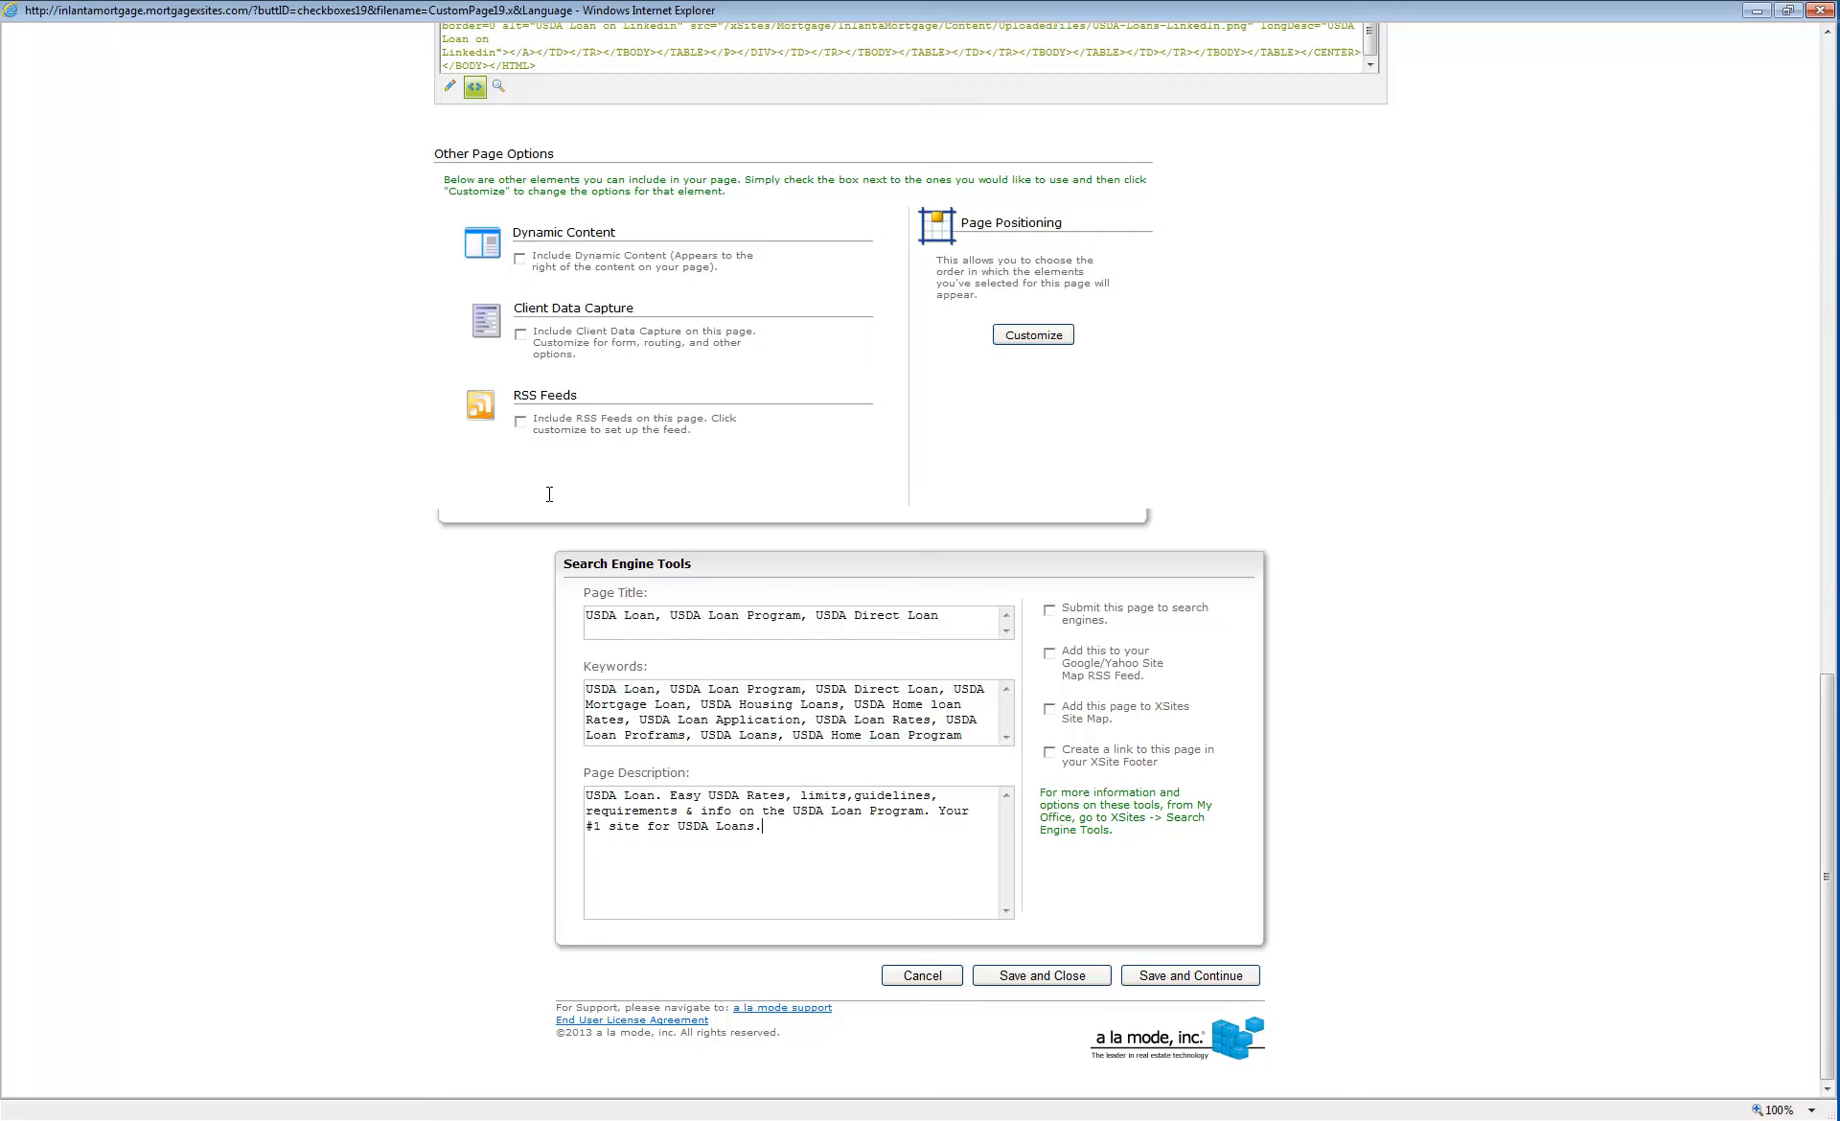
- In the Page Description, add a space after "limits," and change the closing "USDA Loans" to "USDA Direct Loans"
{"action": "left_click_drag", "start_coordinate": [786, 796], "coordinate": [739, 797]}
{"action": "left_click", "coordinate": [854, 796]}
{"action": "type", "text": "Direct"}
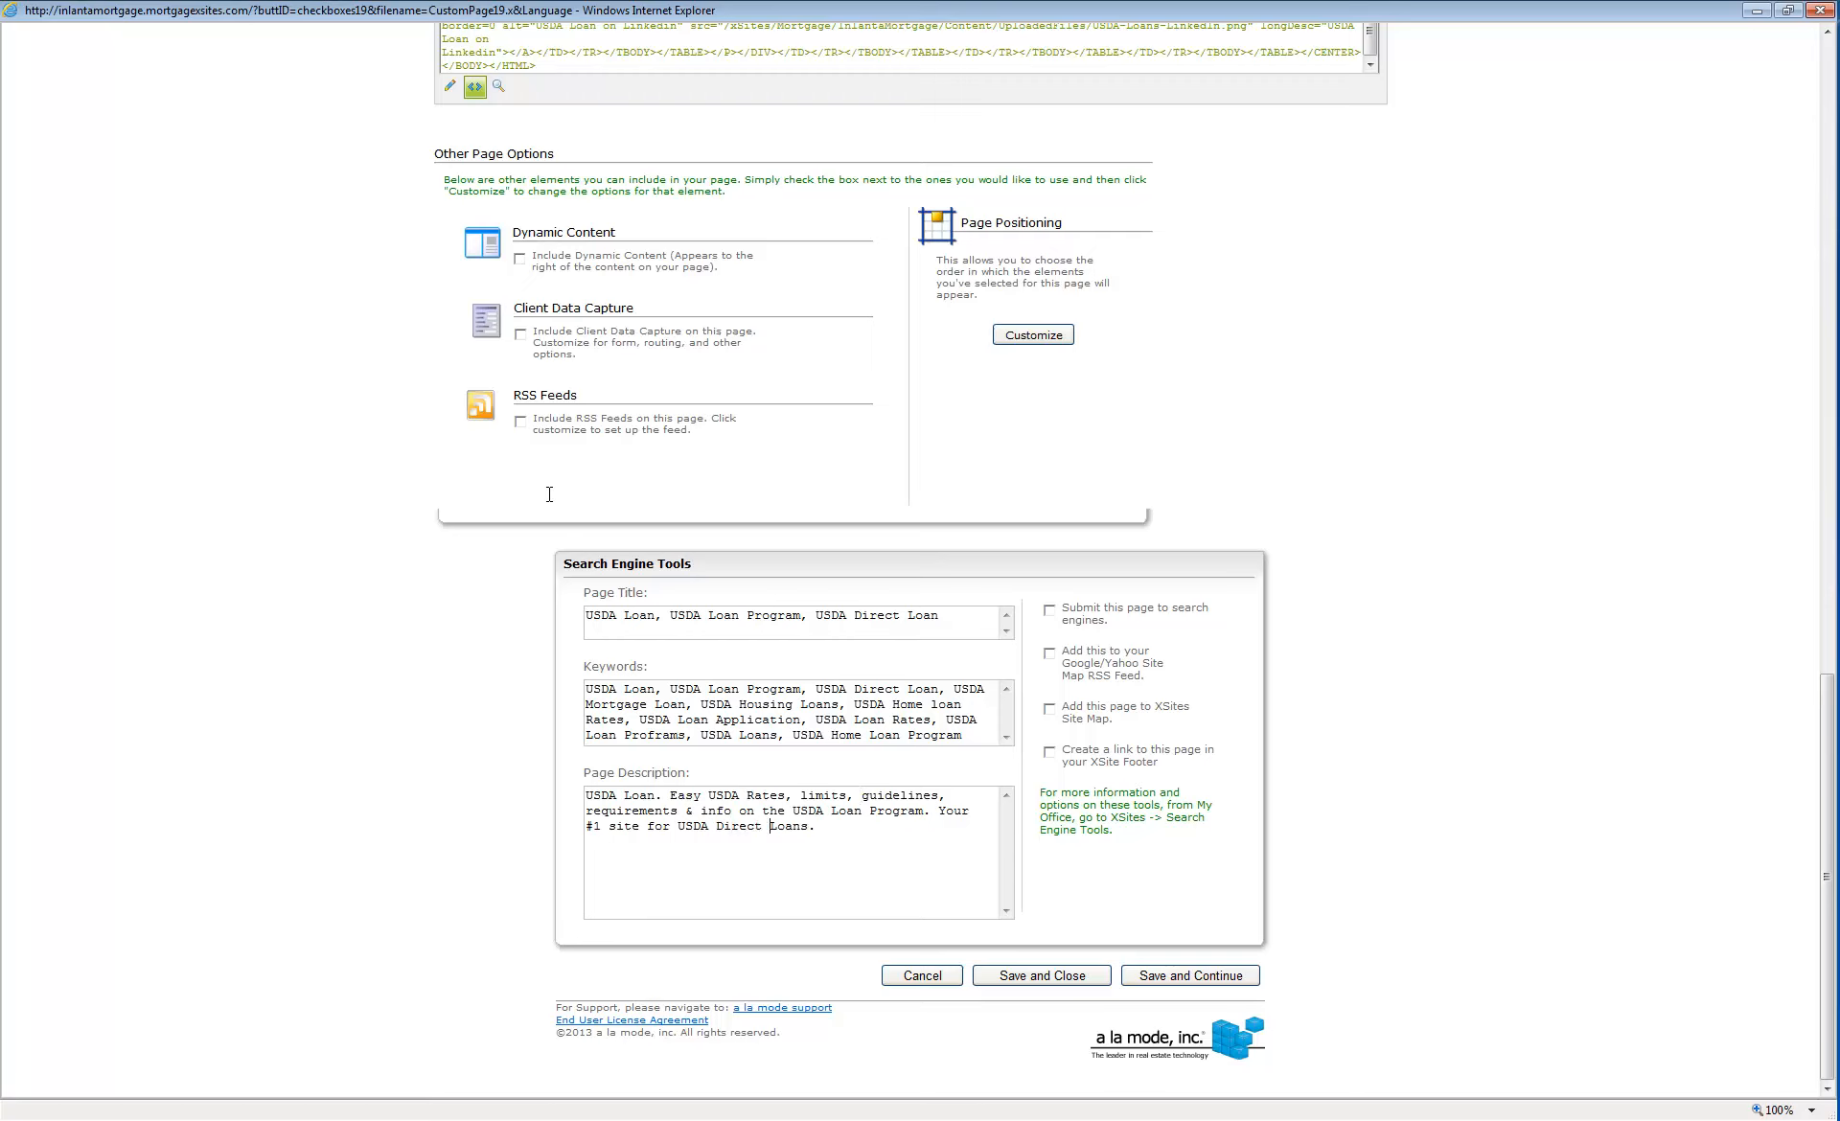
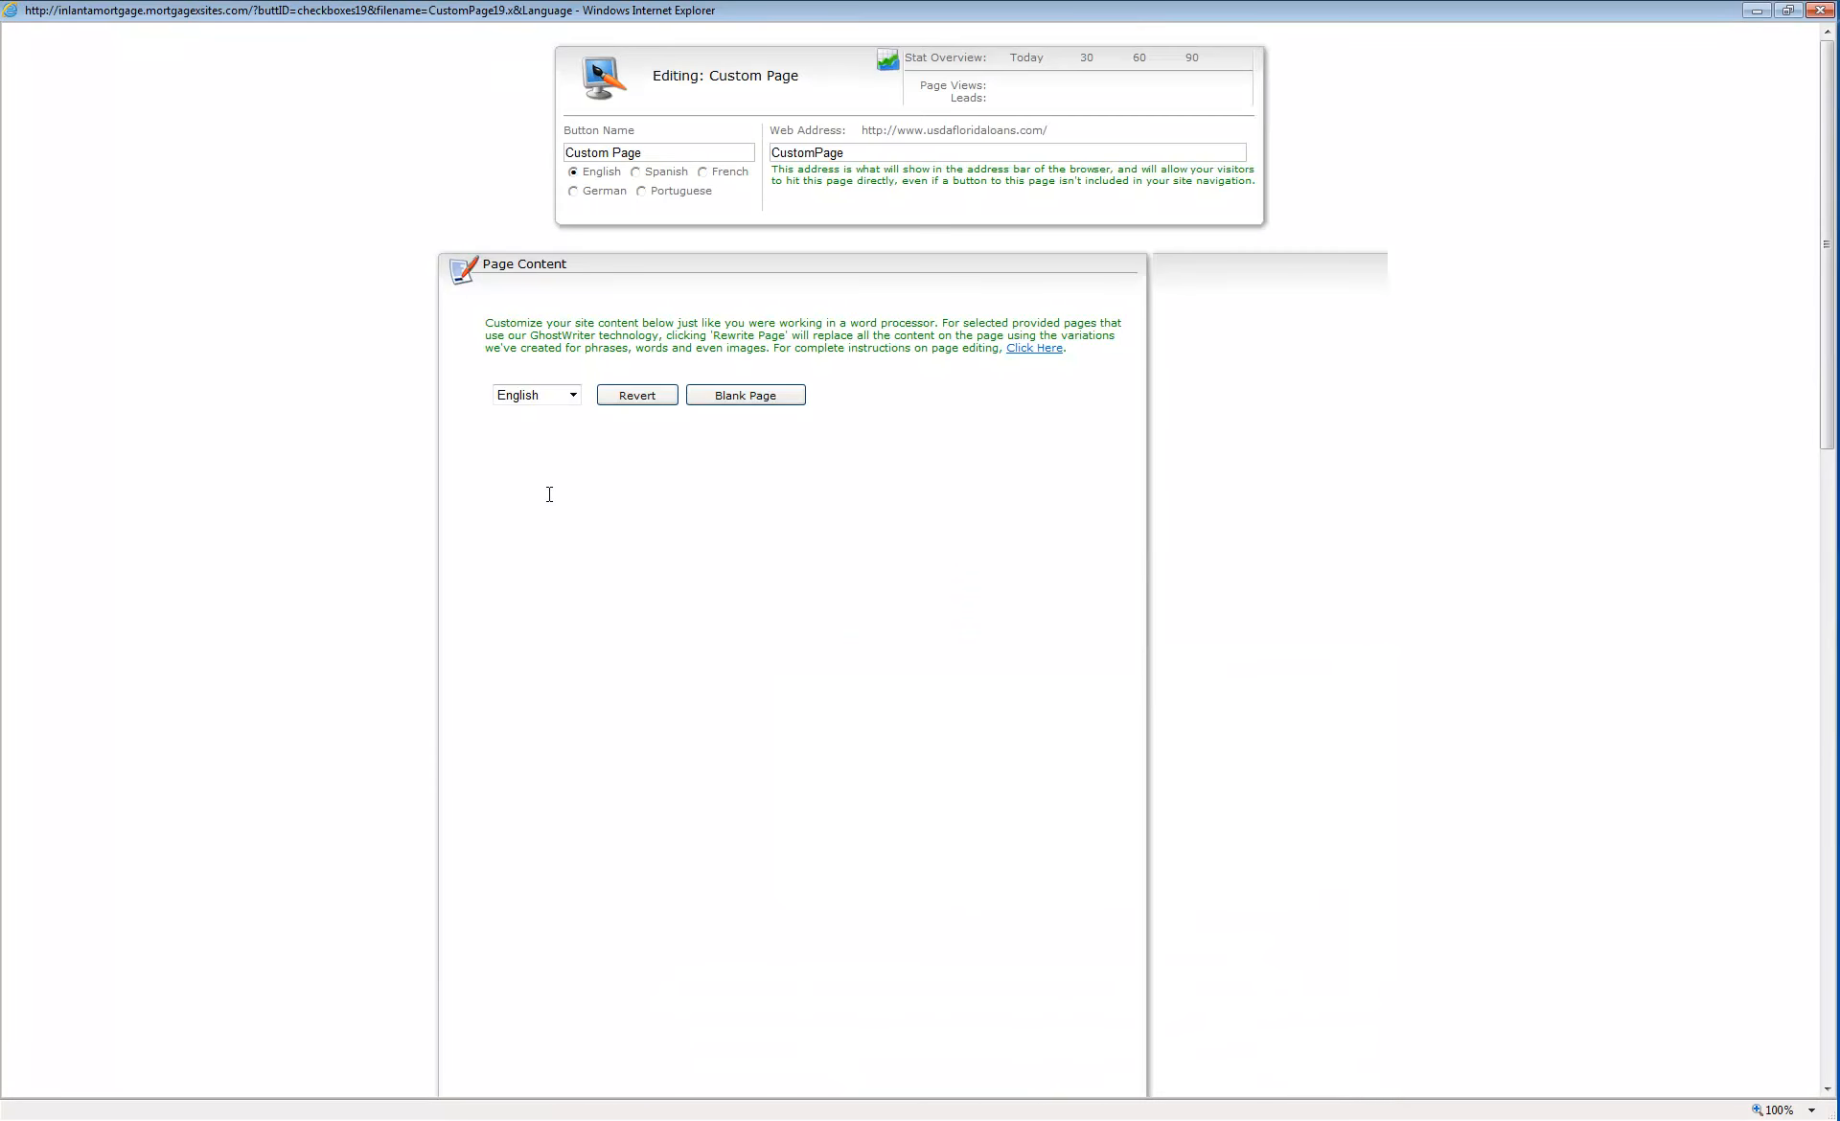
- Set the custom page's Button Name to "USDA Loan" and its Web Address to "USDA-Loan"
{"action": "type", "text": "USDA Loan"}
{"action": "key", "text": "Tab"}
{"action": "type", "text": "USDA-Loan"}
- Delete the rss_box news feed block at the end of the HTML source and try to save the page
{"action": "scroll", "coordinate": [549, 494], "scroll_direction": "down", "scroll_amount": 10}
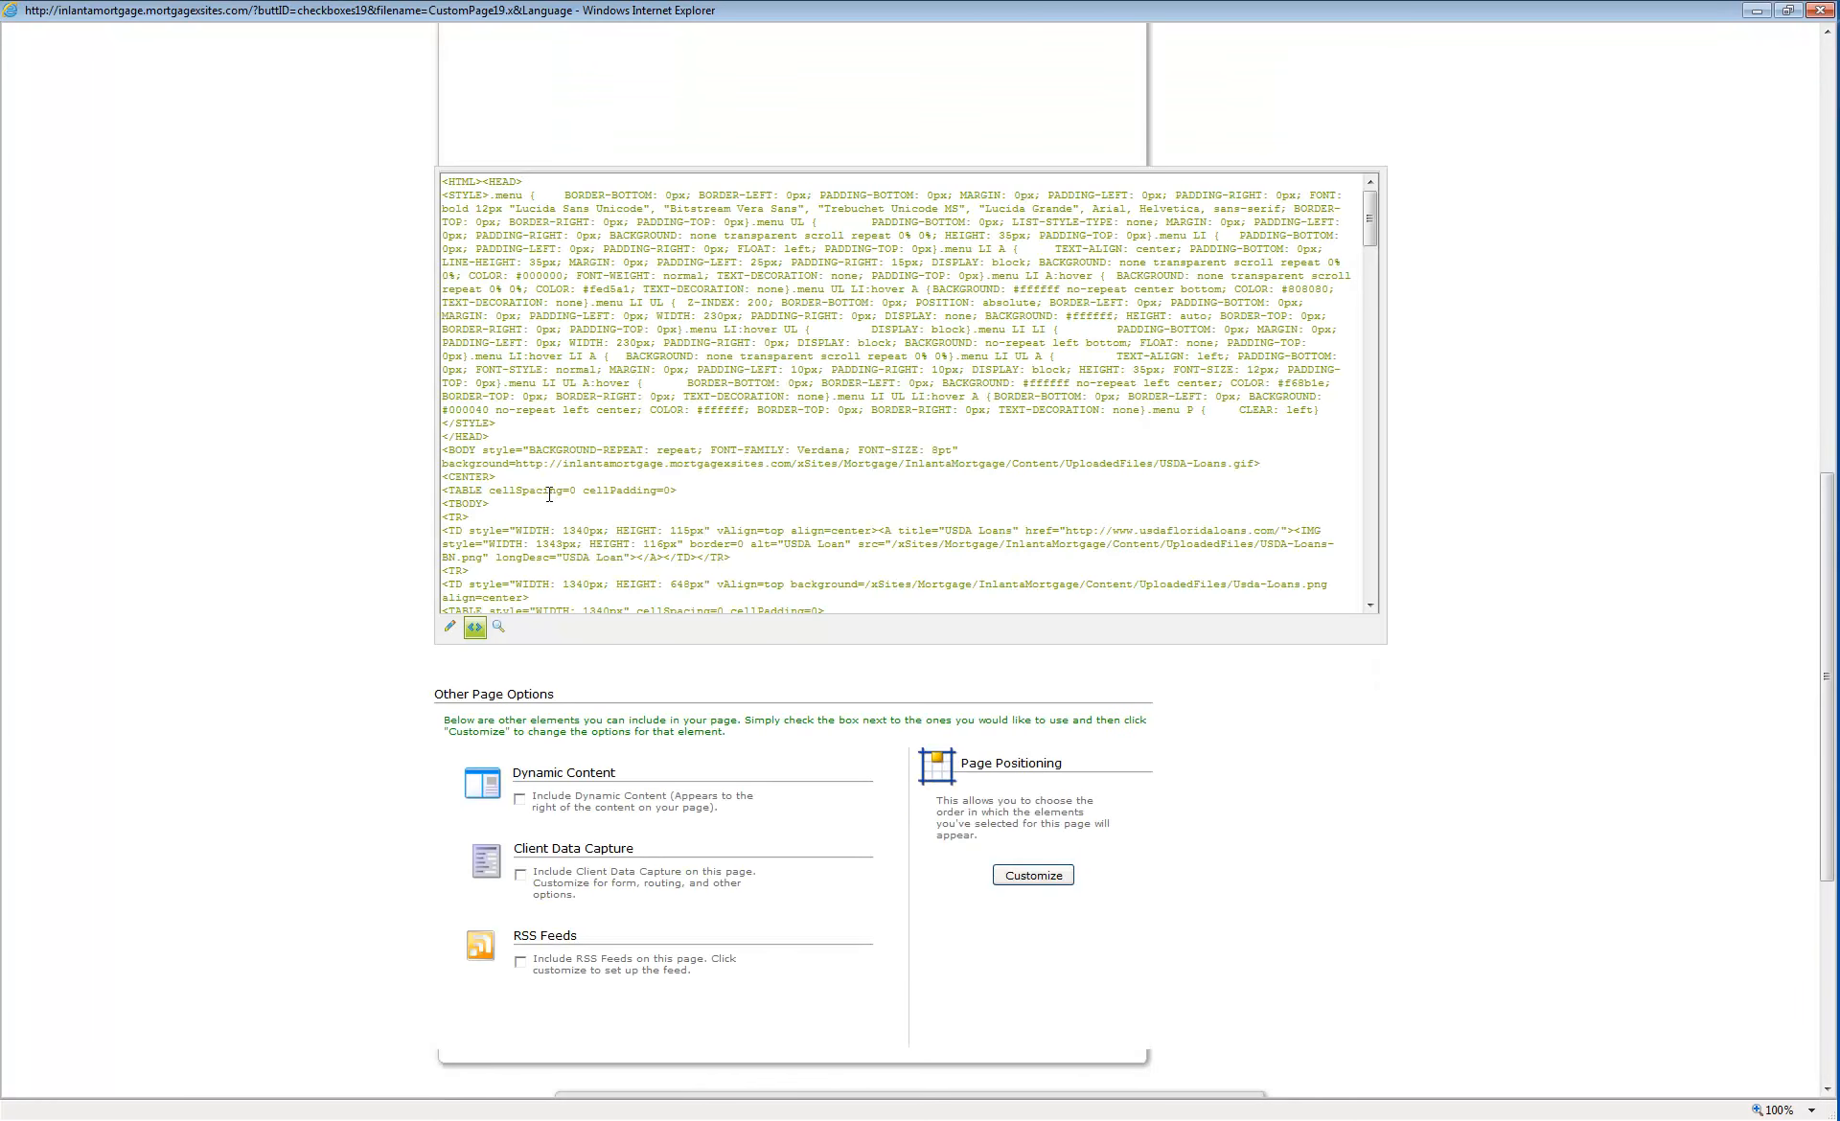
{"action": "scroll", "coordinate": [550, 501], "scroll_direction": "down", "scroll_amount": 10}
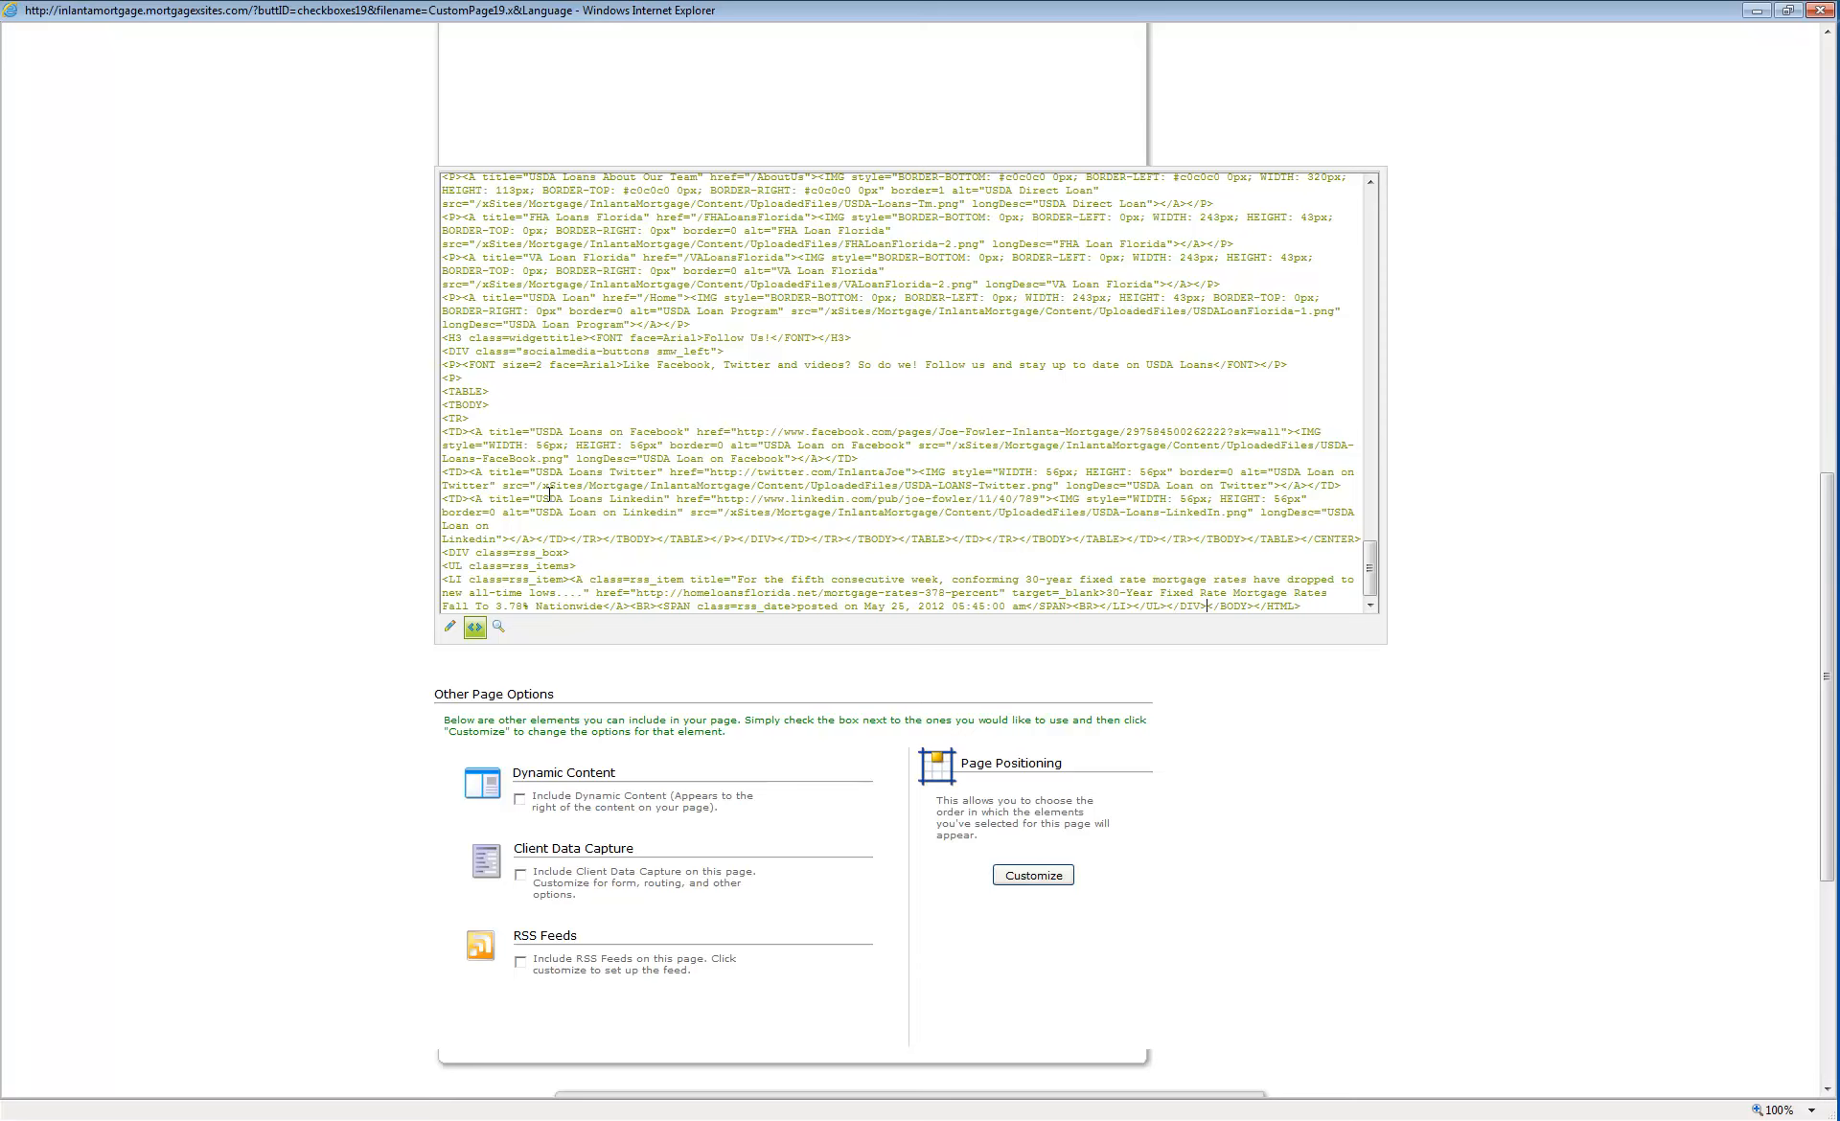
{"action": "key", "text": "shift+Home"}
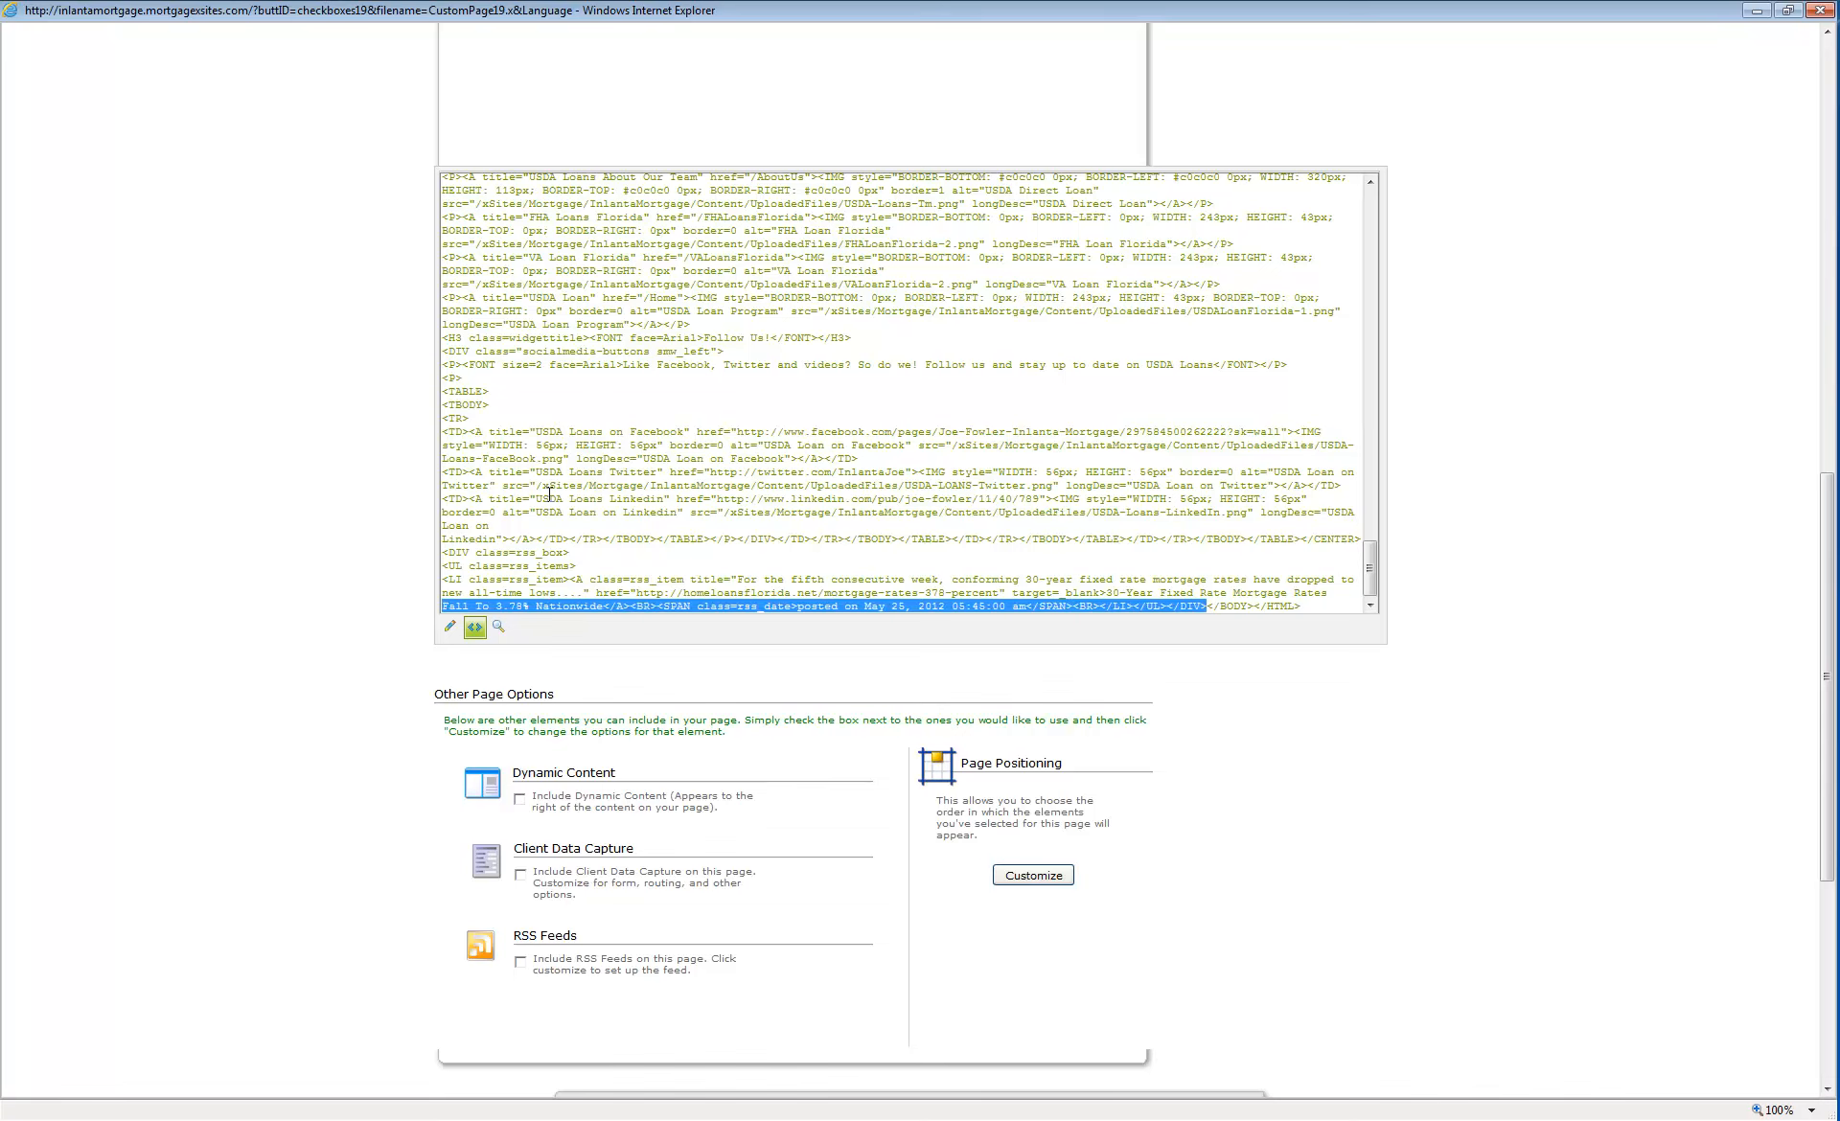
{"action": "key", "text": "shift+Up"}
{"action": "key", "text": "shift+Up"}
{"action": "key", "text": "shift+Up"}
{"action": "key", "text": "shift+Up"}
{"action": "key", "text": "Delete"}
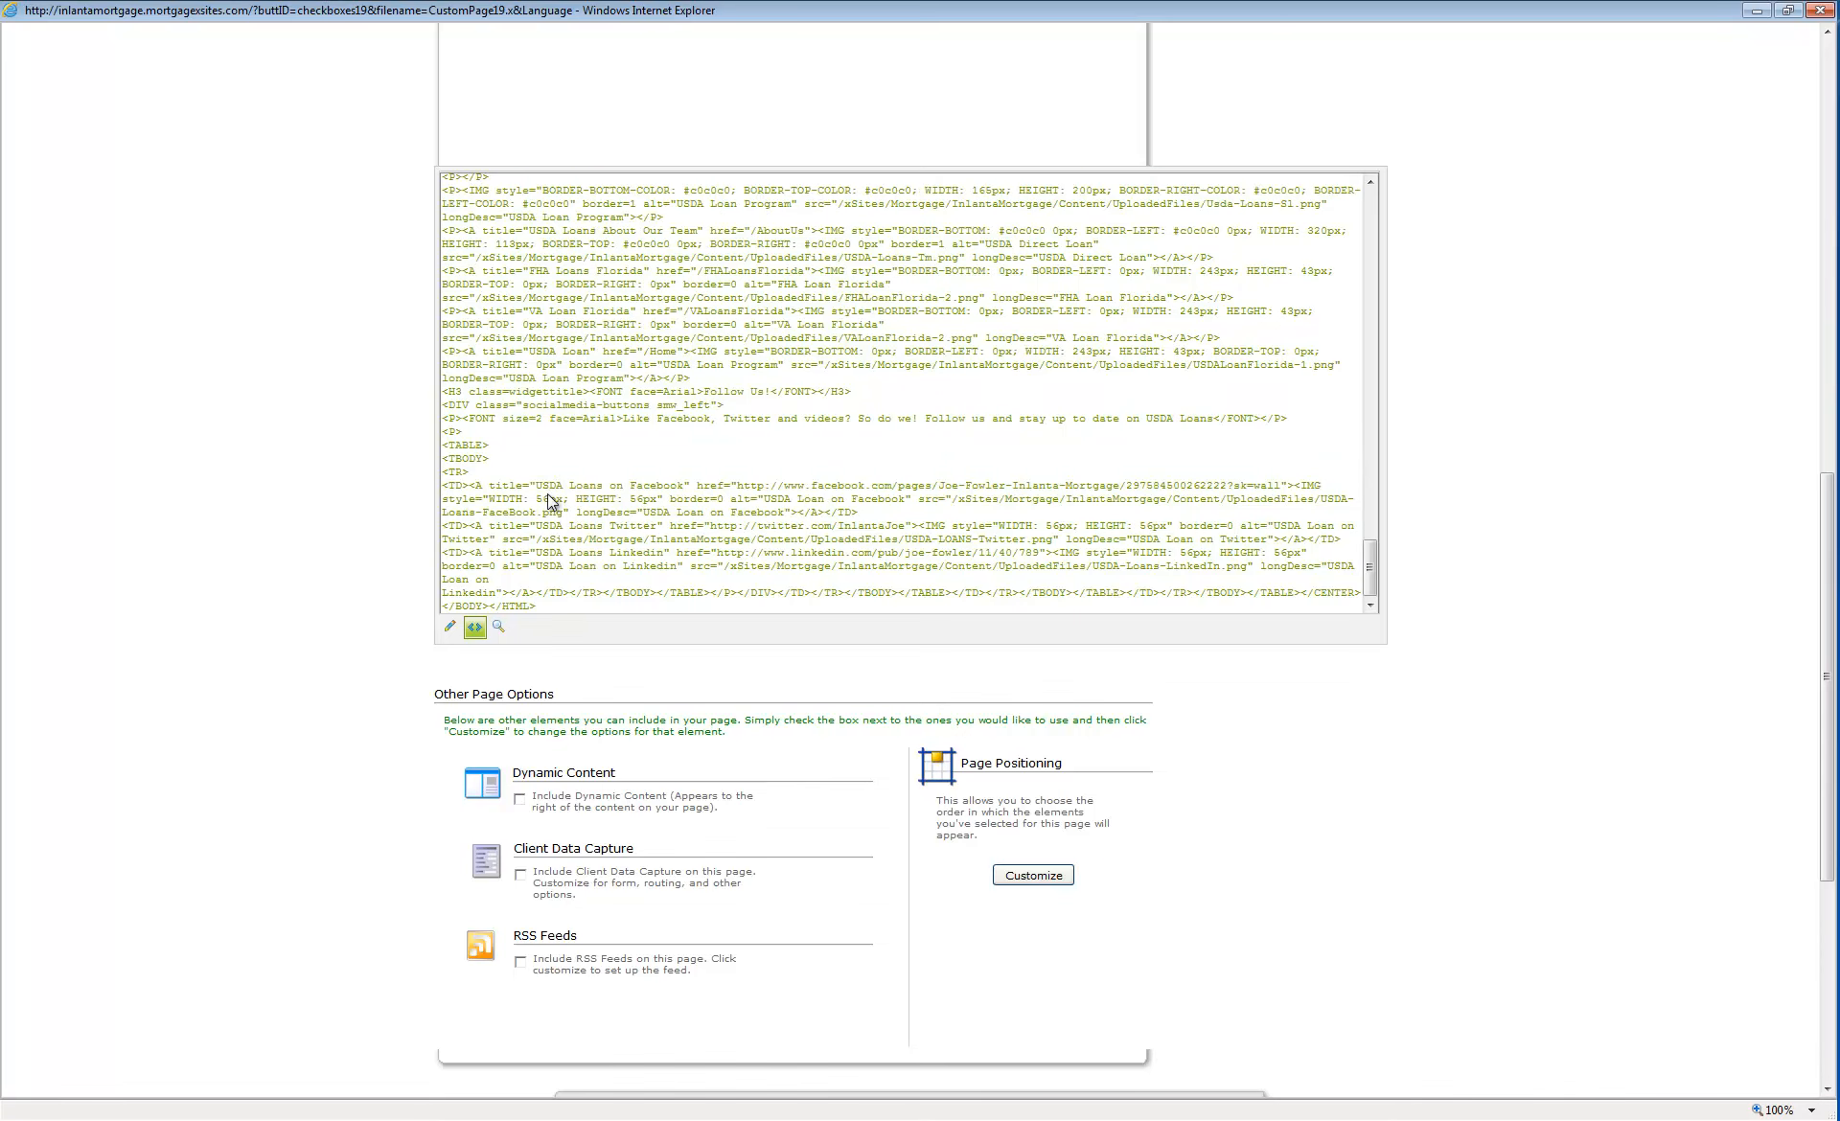
{"action": "scroll", "coordinate": [551, 502], "scroll_direction": "down", "scroll_amount": 5}
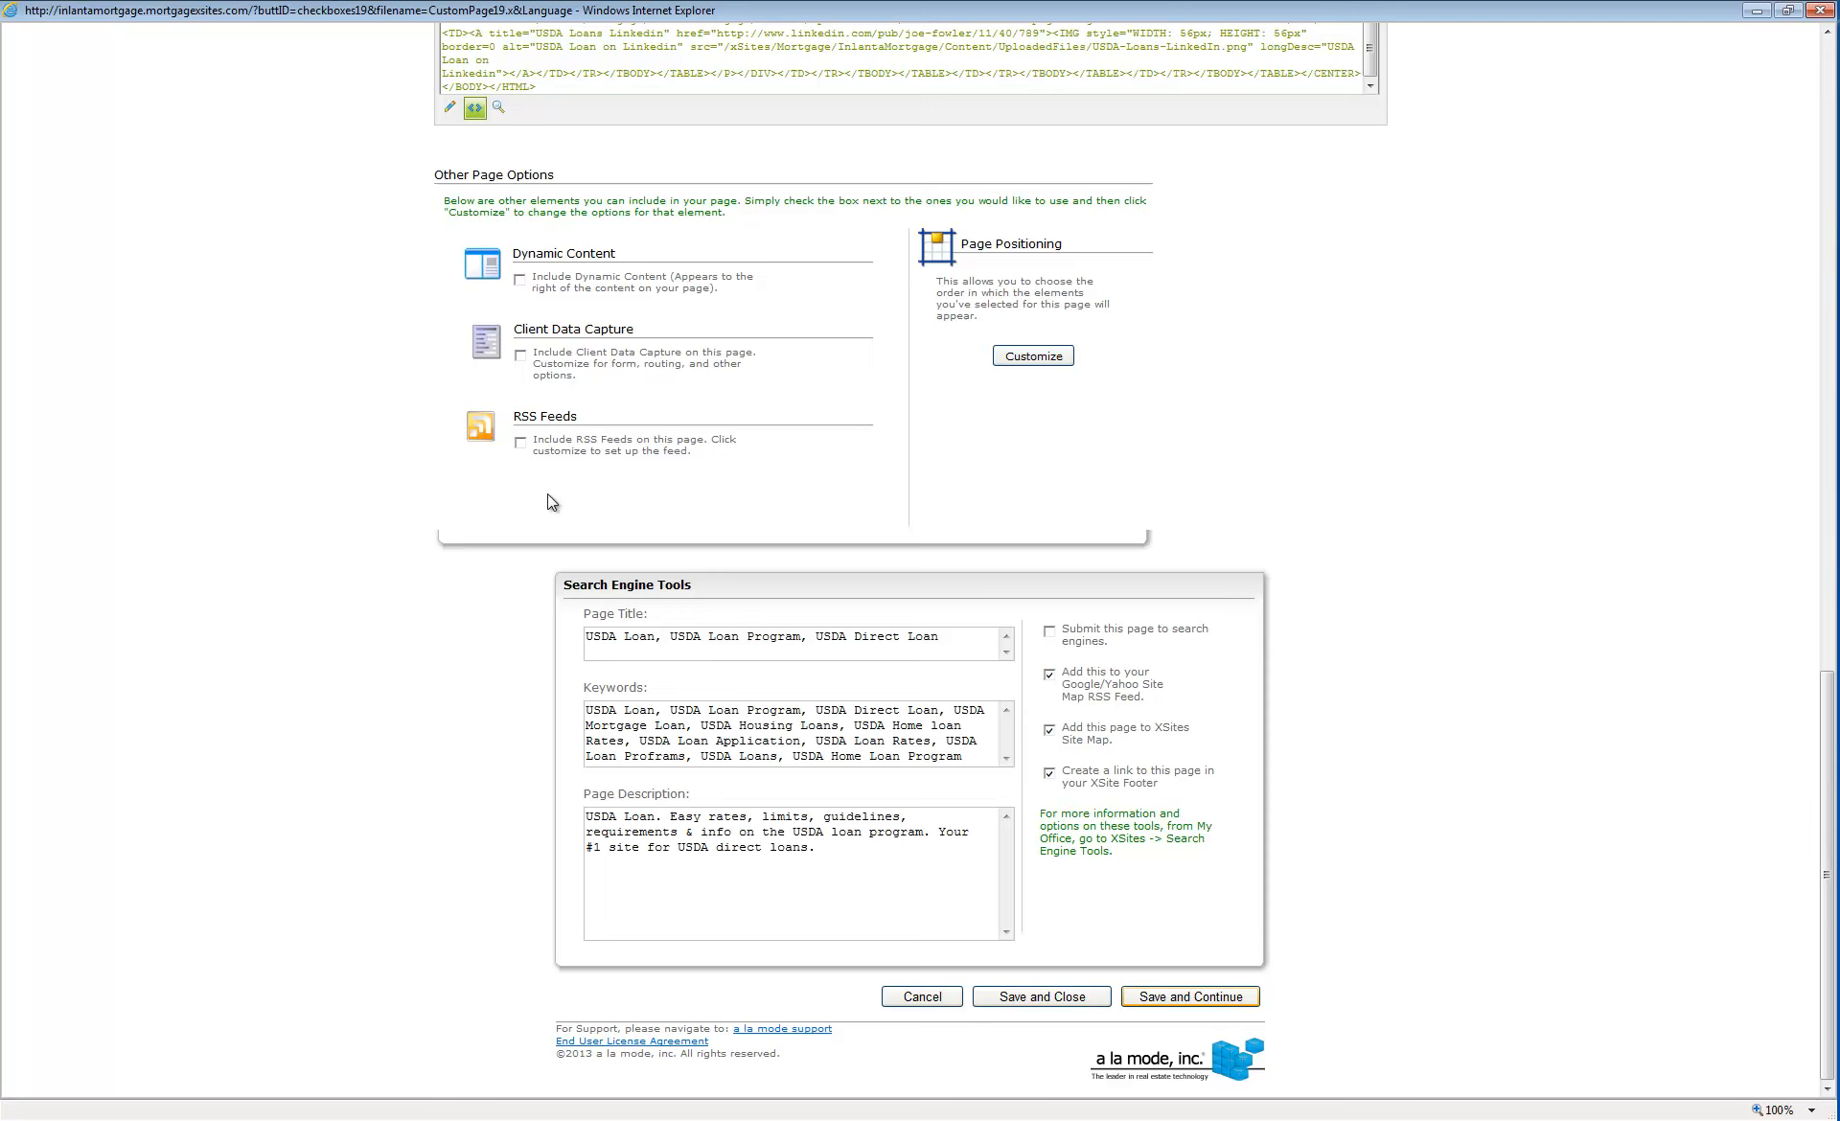
{"action": "left_click", "coordinate": [1191, 997]}
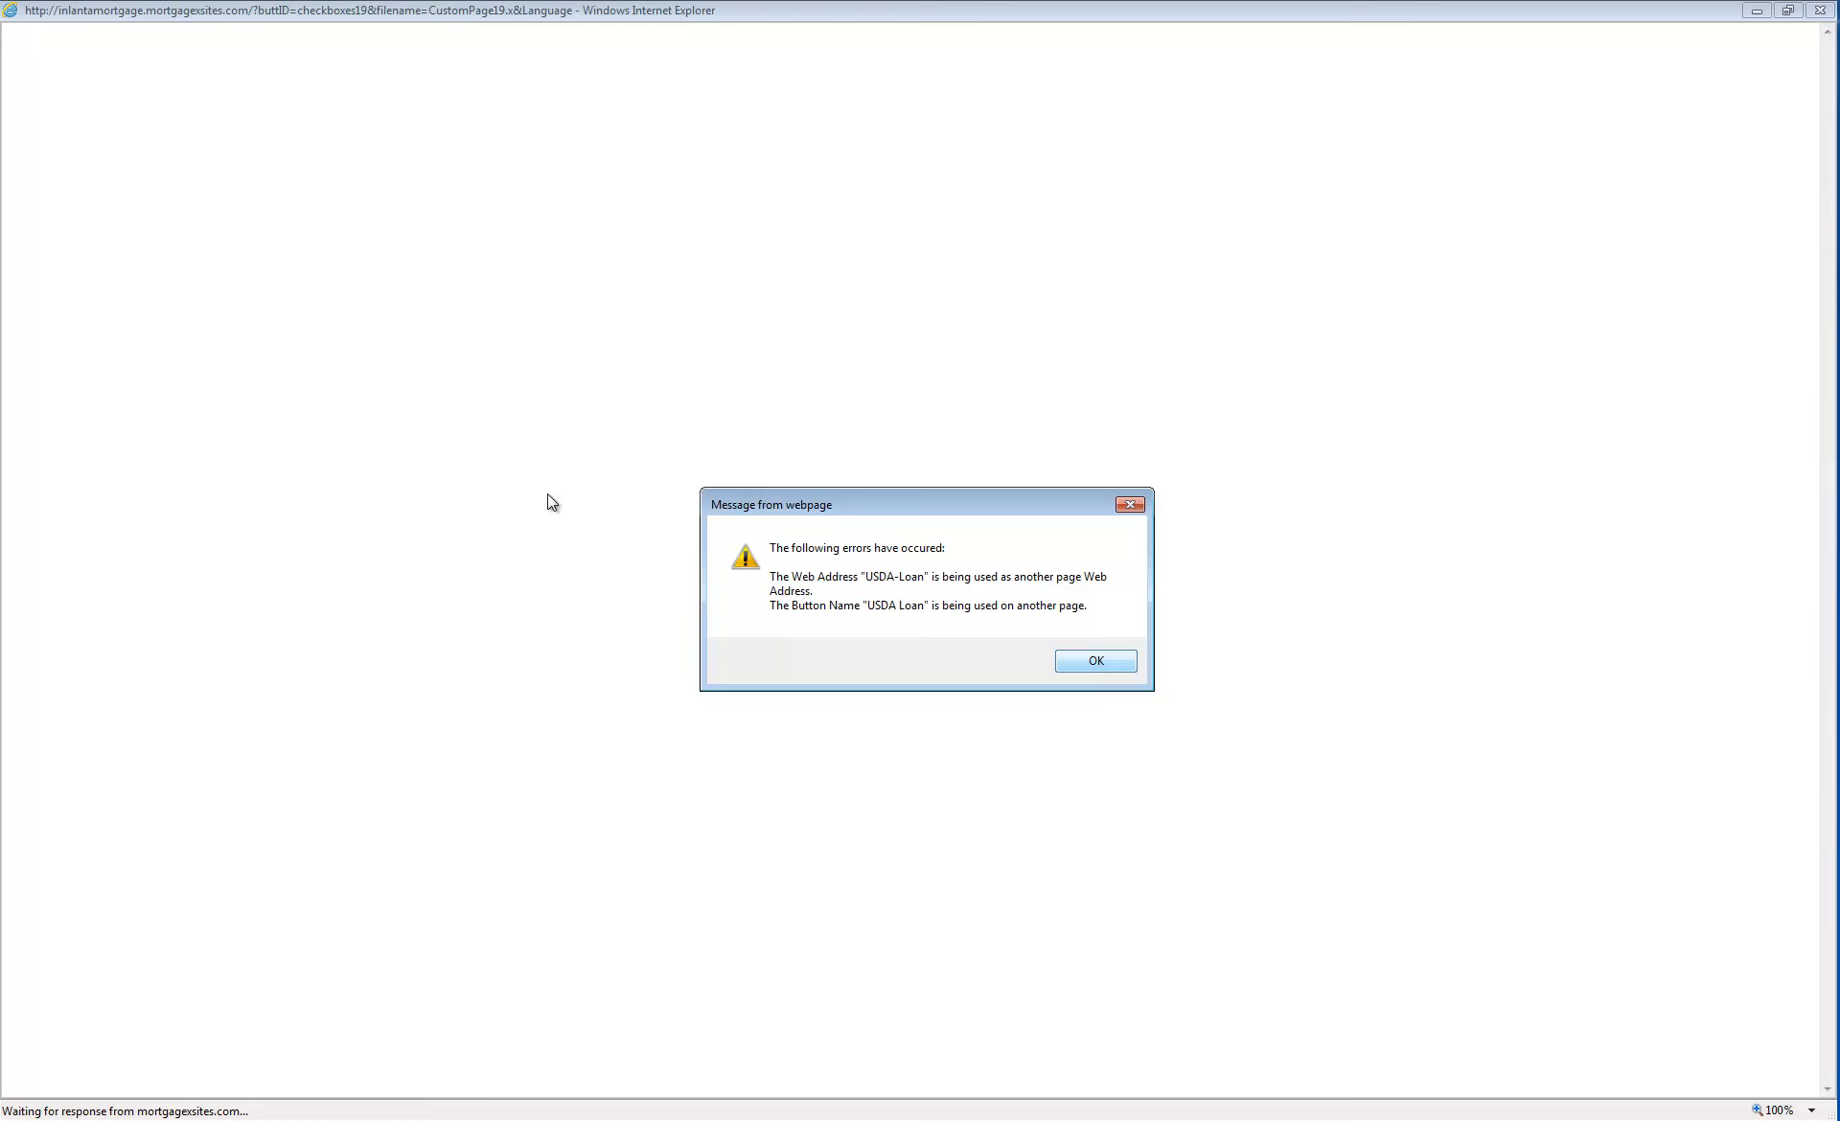
{"action": "key", "text": "Return"}
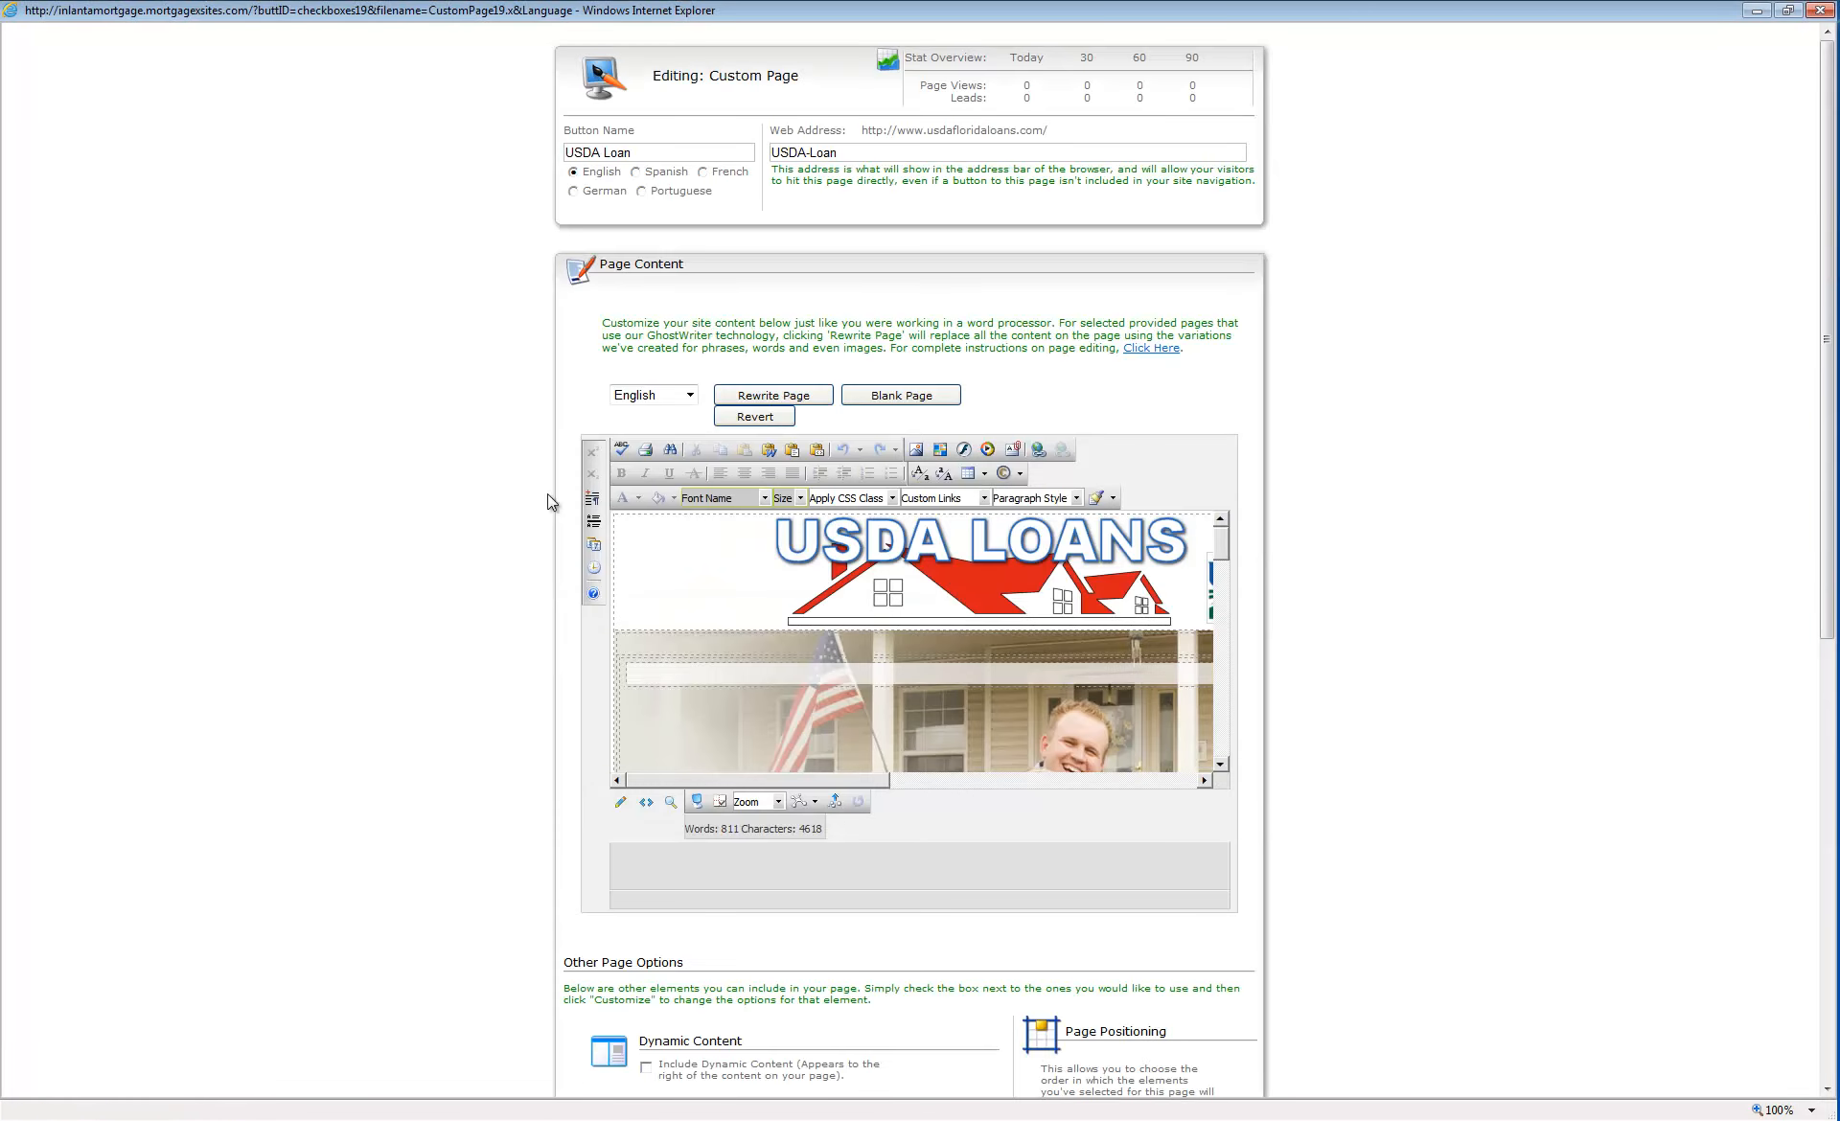
- Switch to the XSite Wizard and open the existing USDA Loan page for editing from the custom pages in My Content
{"action": "key", "text": "alt+Tab"}
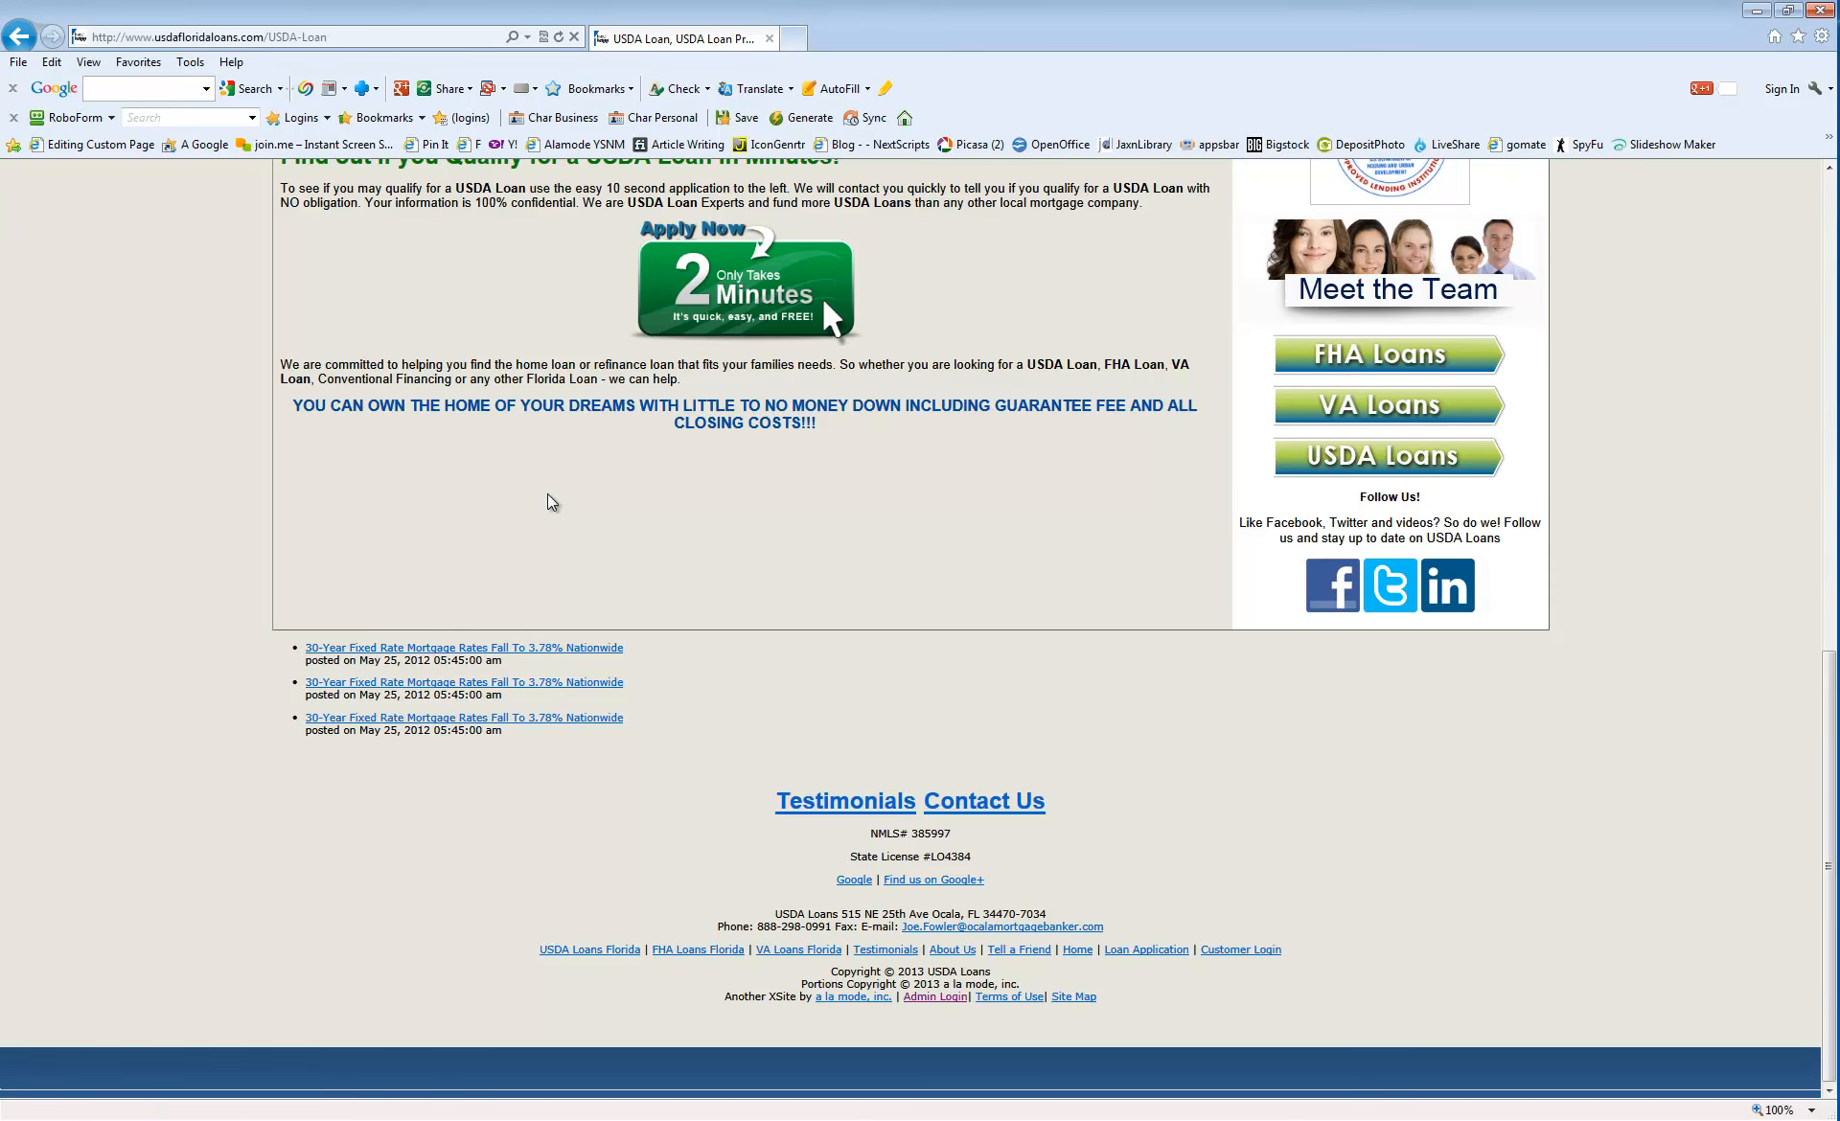
{"action": "key", "text": "alt+Tab"}
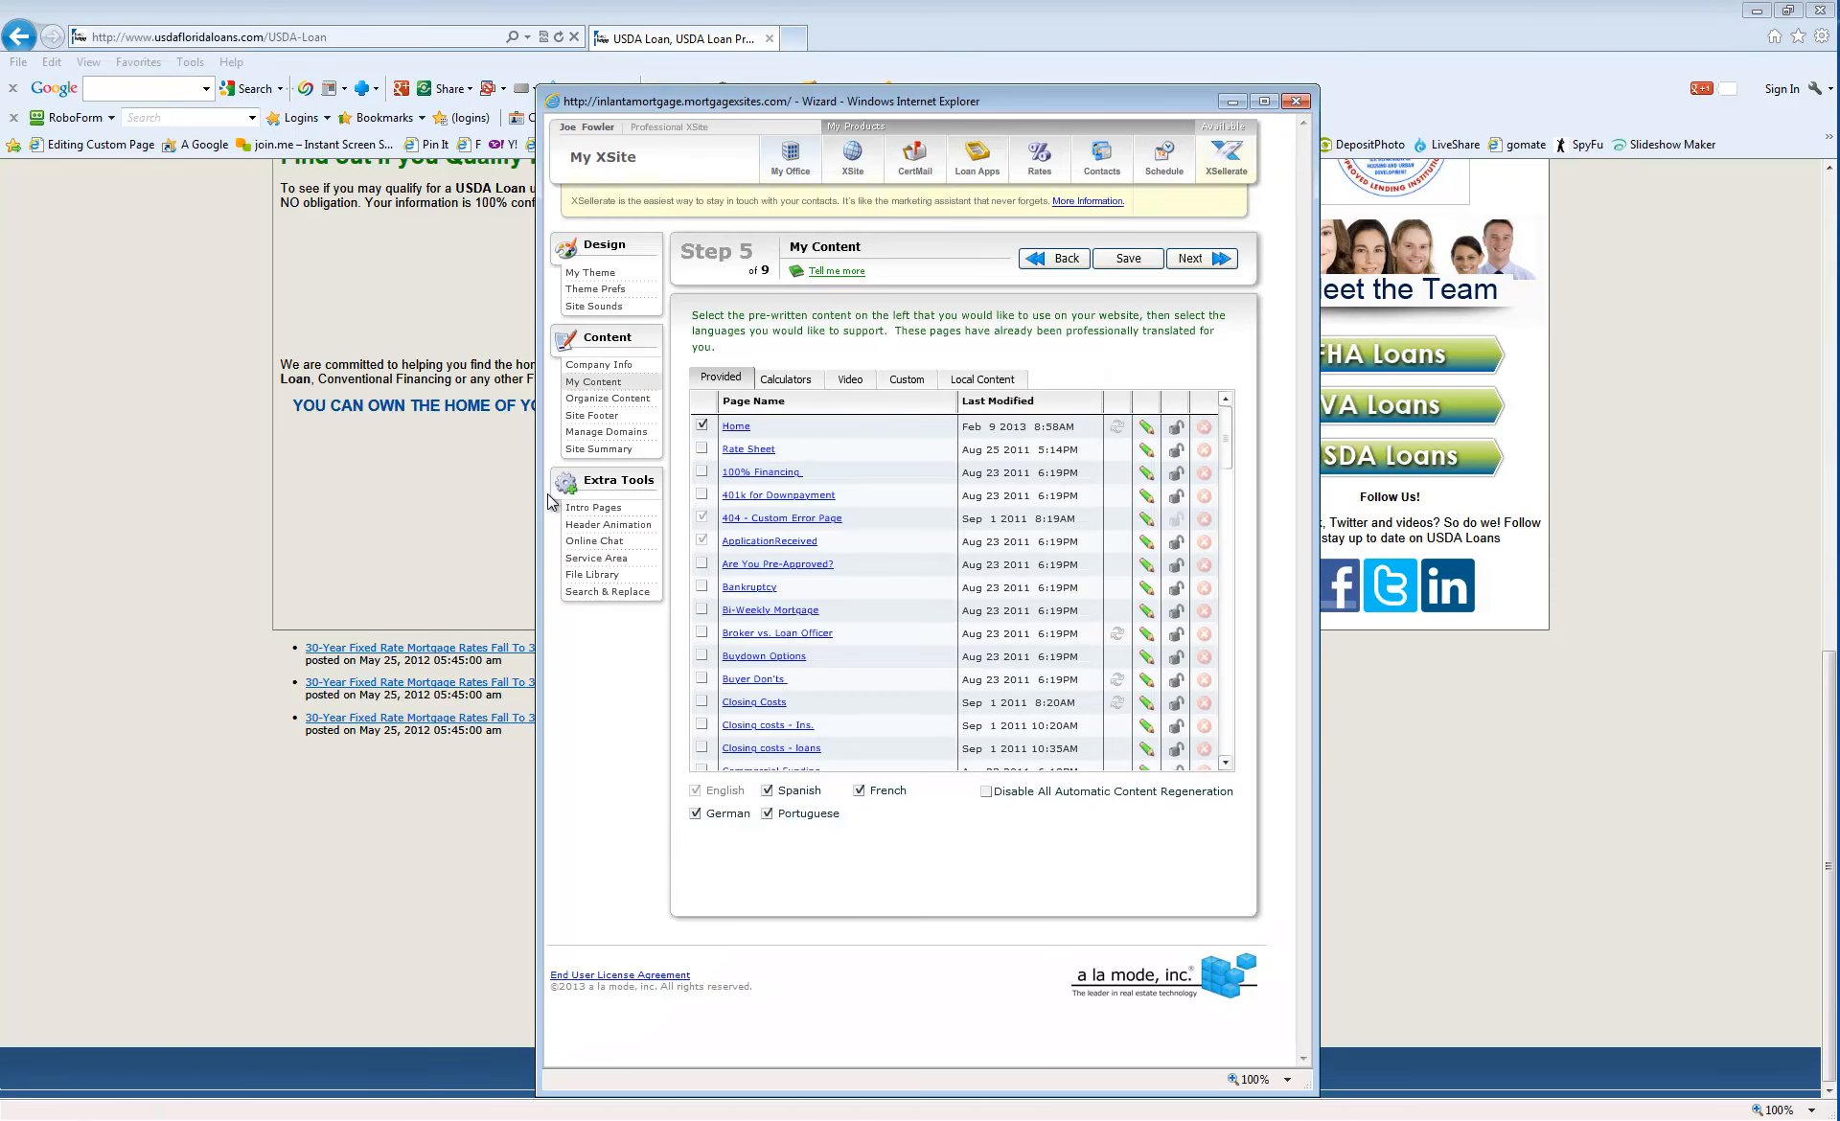
{"action": "scroll", "coordinate": [959, 591], "scroll_direction": "down", "scroll_amount": 1}
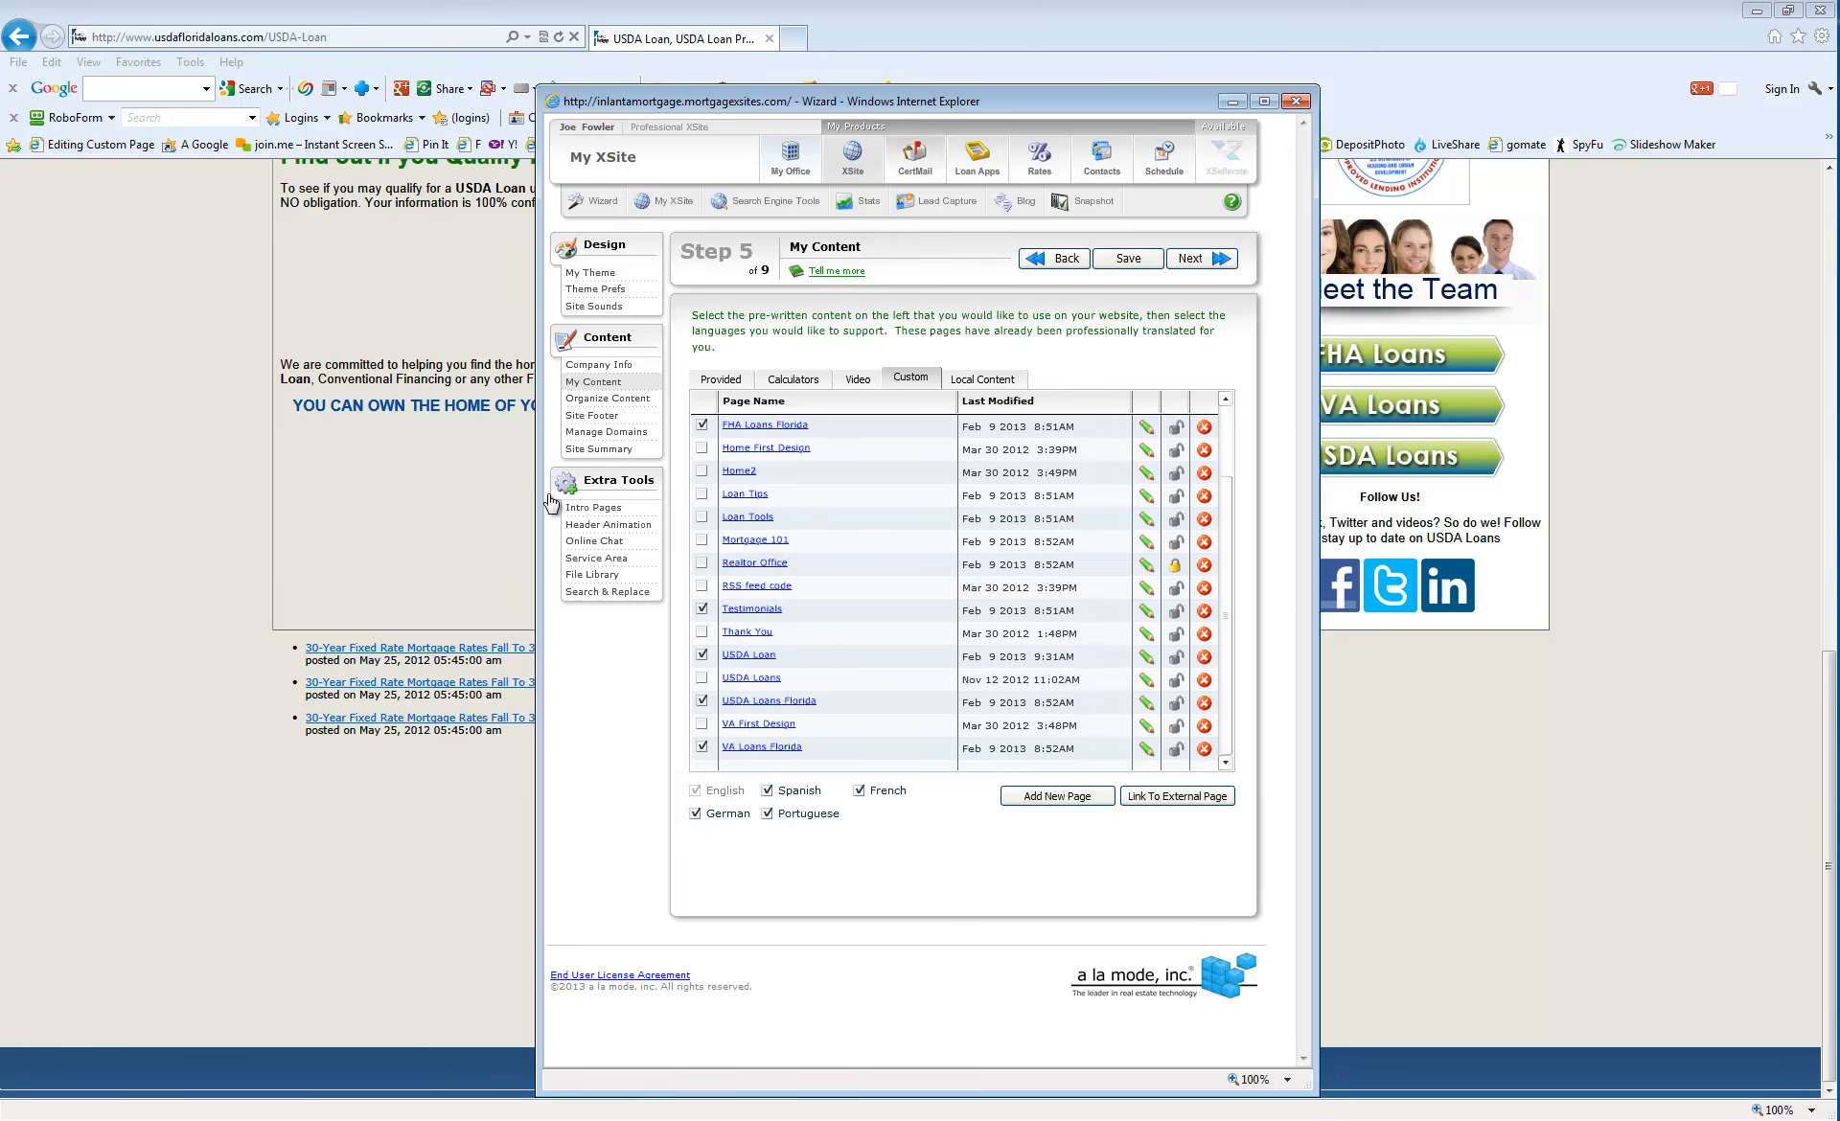
{"action": "left_click", "coordinate": [914, 158]}
{"action": "left_click", "coordinate": [785, 41]}
{"action": "left_click", "coordinate": [1102, 158]}
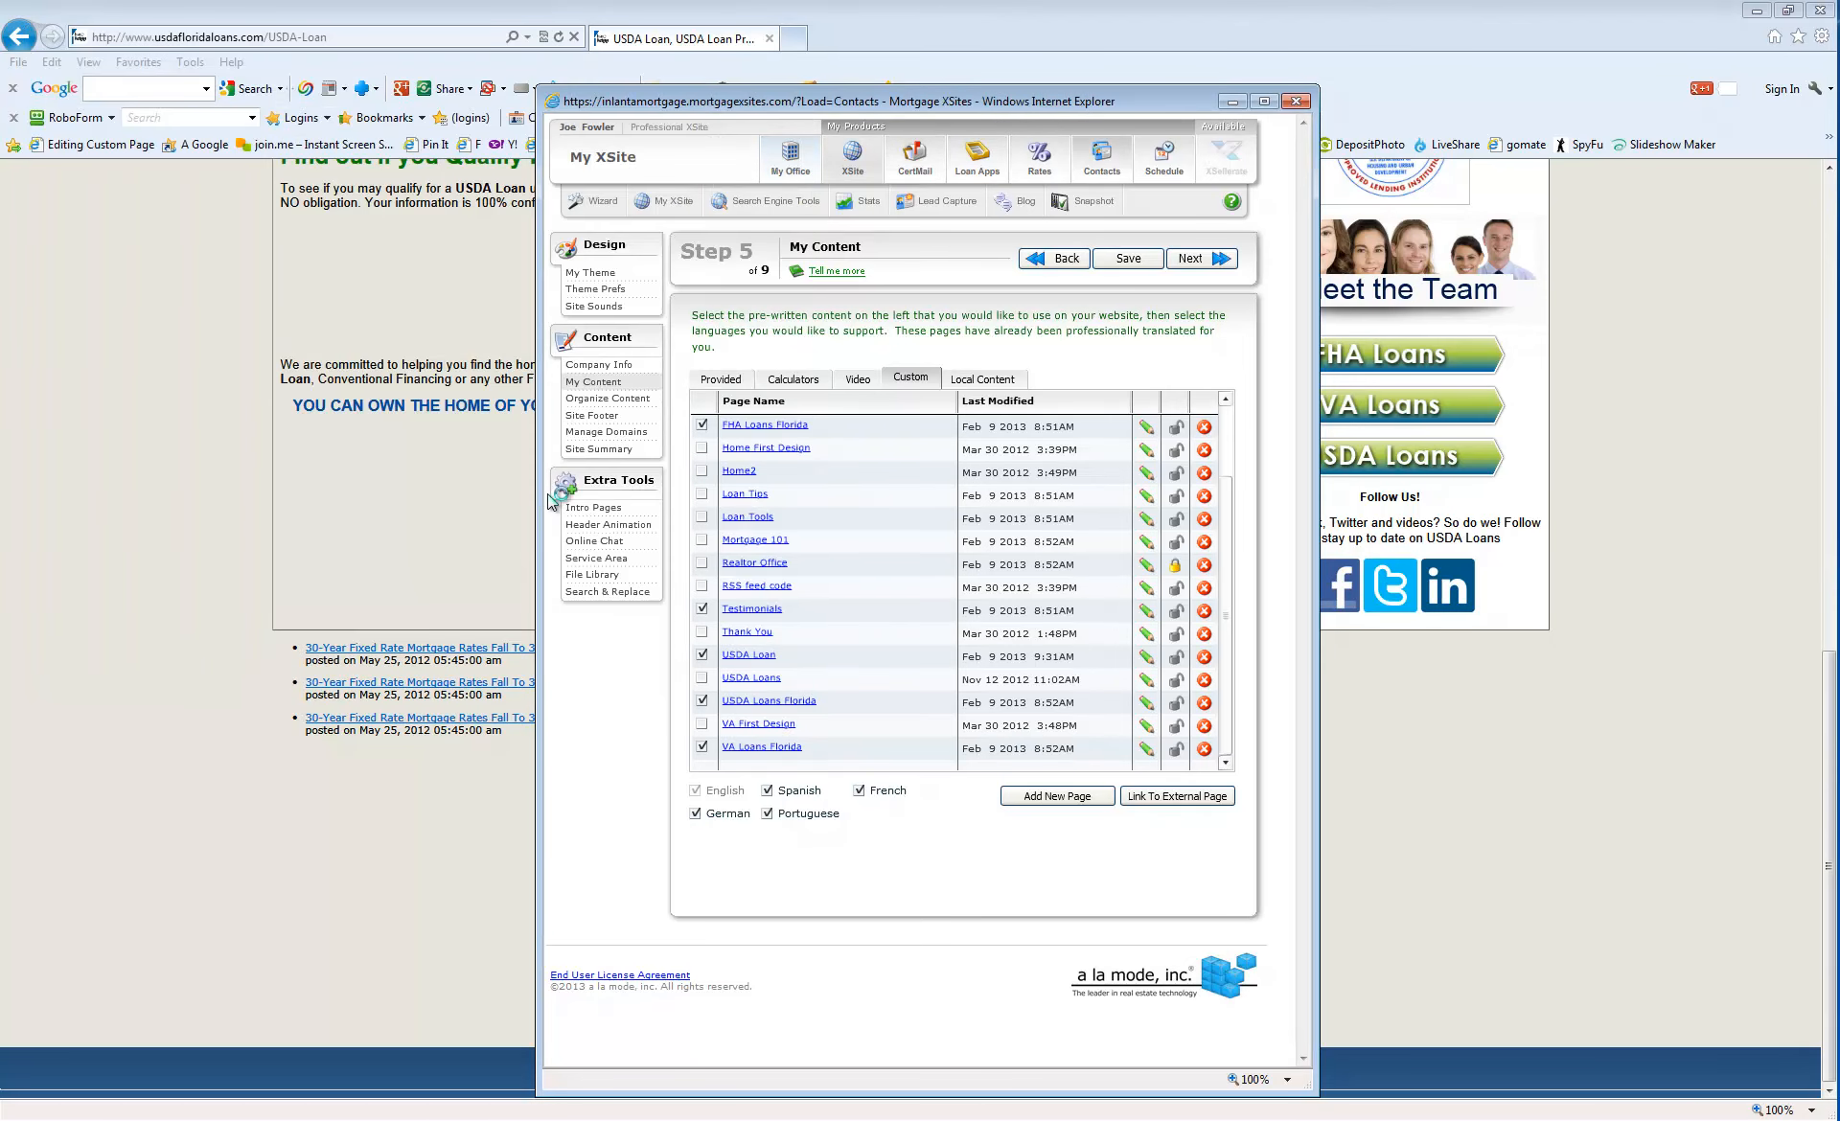
{"action": "left_click", "coordinate": [853, 158]}
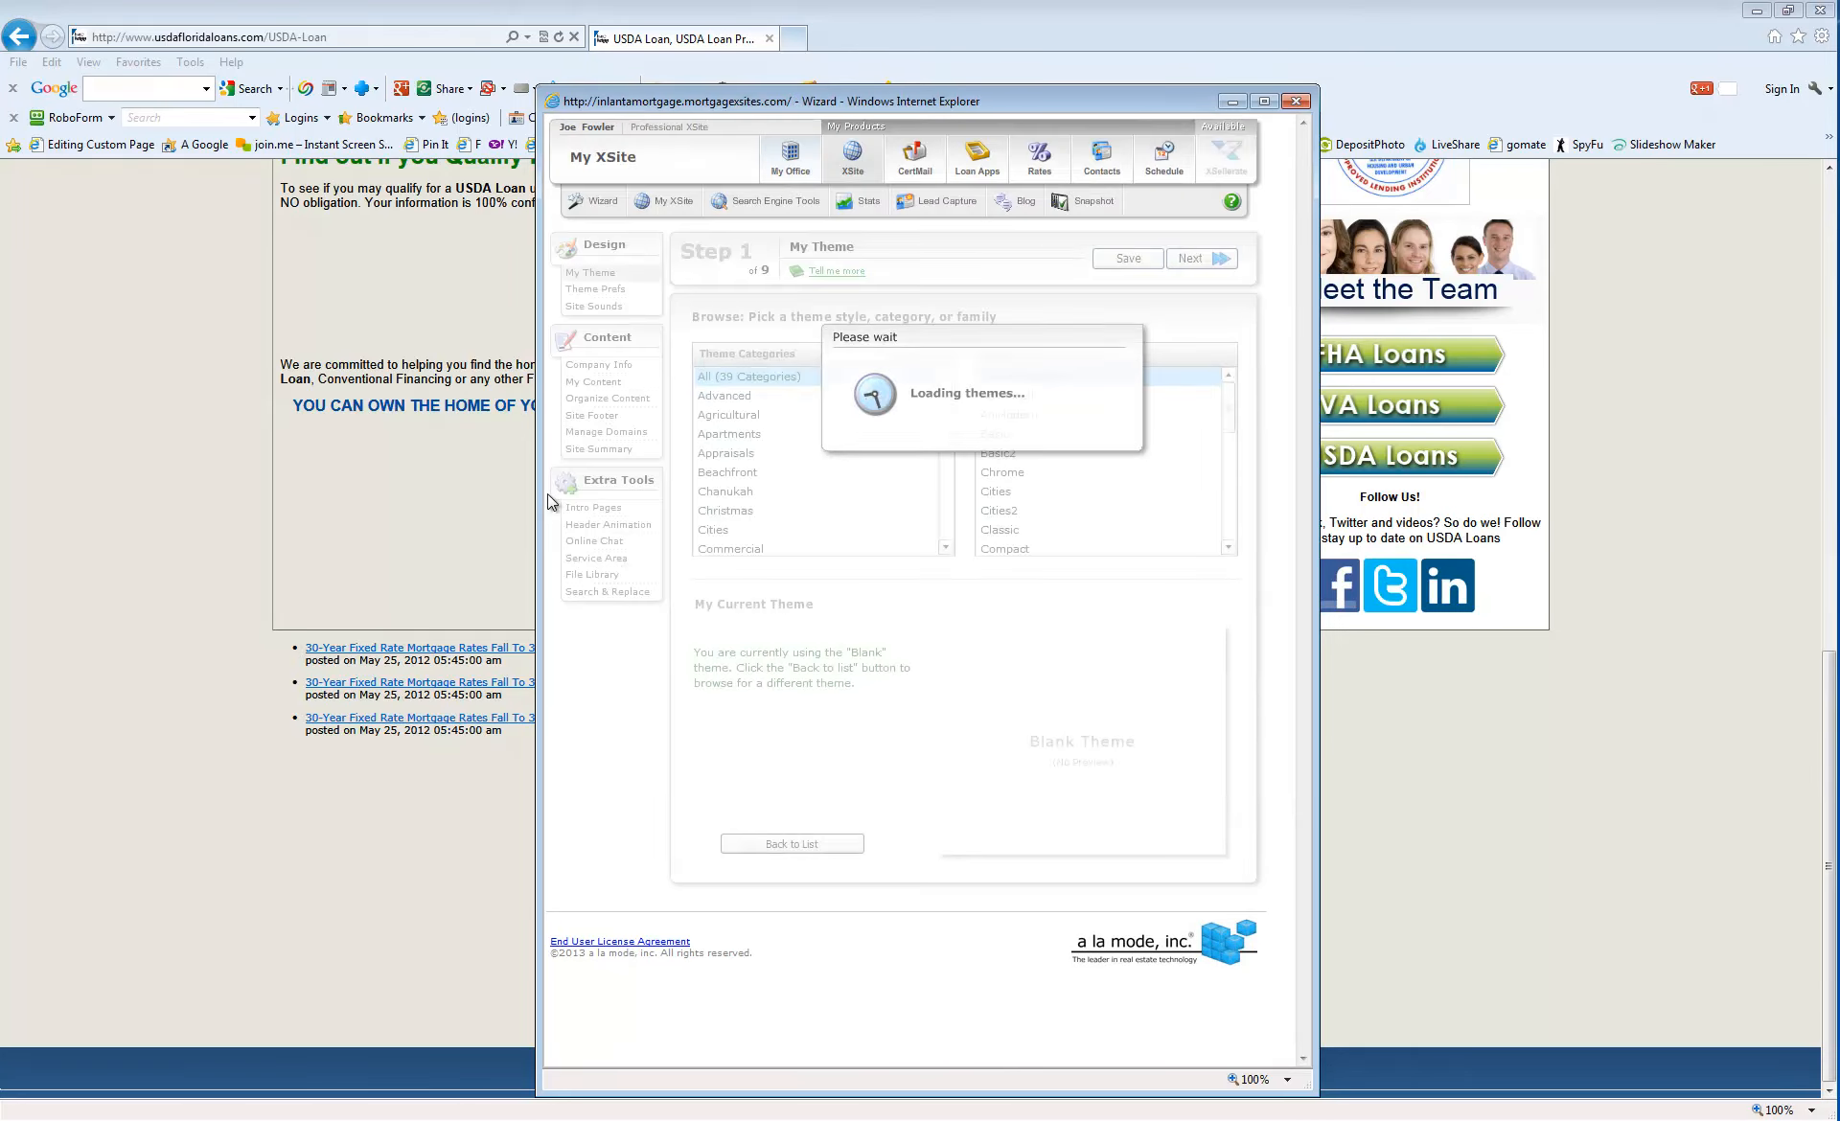
{"action": "left_click", "coordinate": [594, 382]}
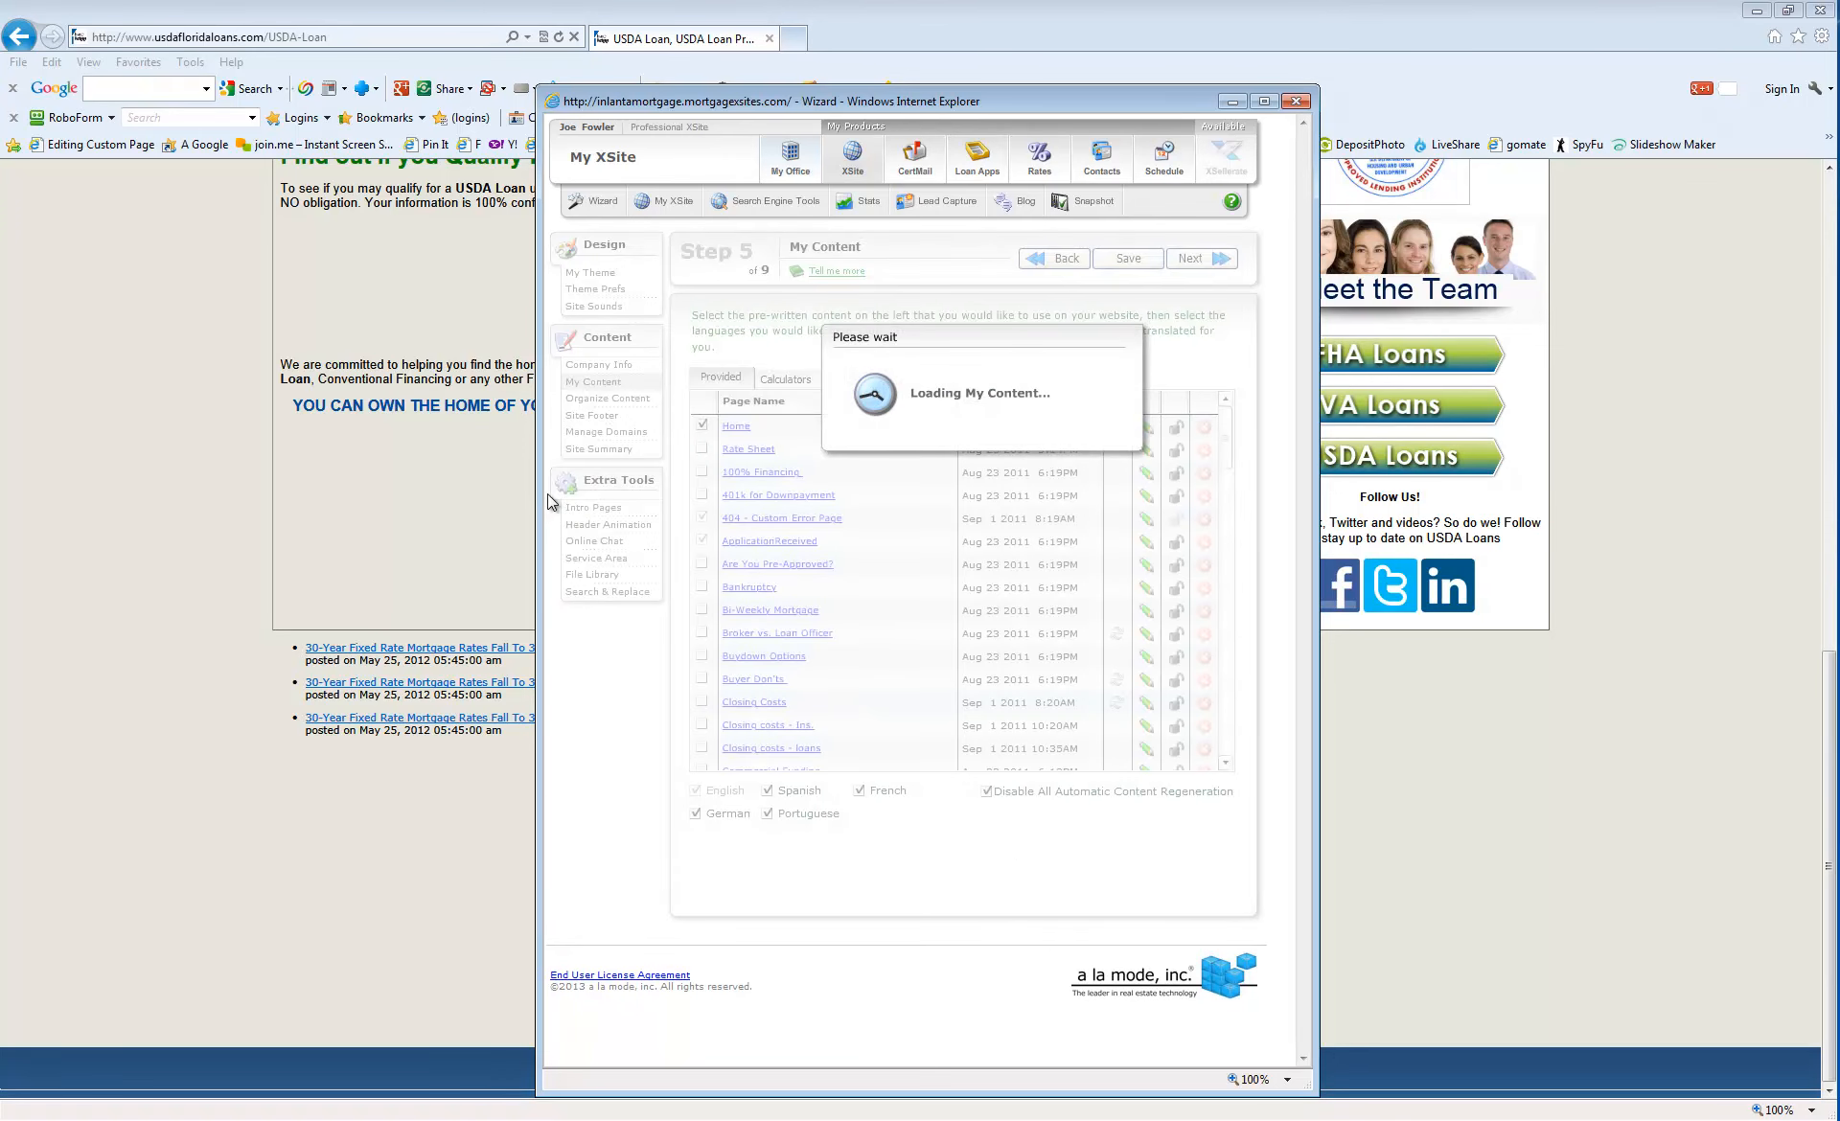
{"action": "left_click", "coordinate": [907, 379]}
{"action": "scroll", "coordinate": [962, 586], "scroll_direction": "down", "scroll_amount": 2}
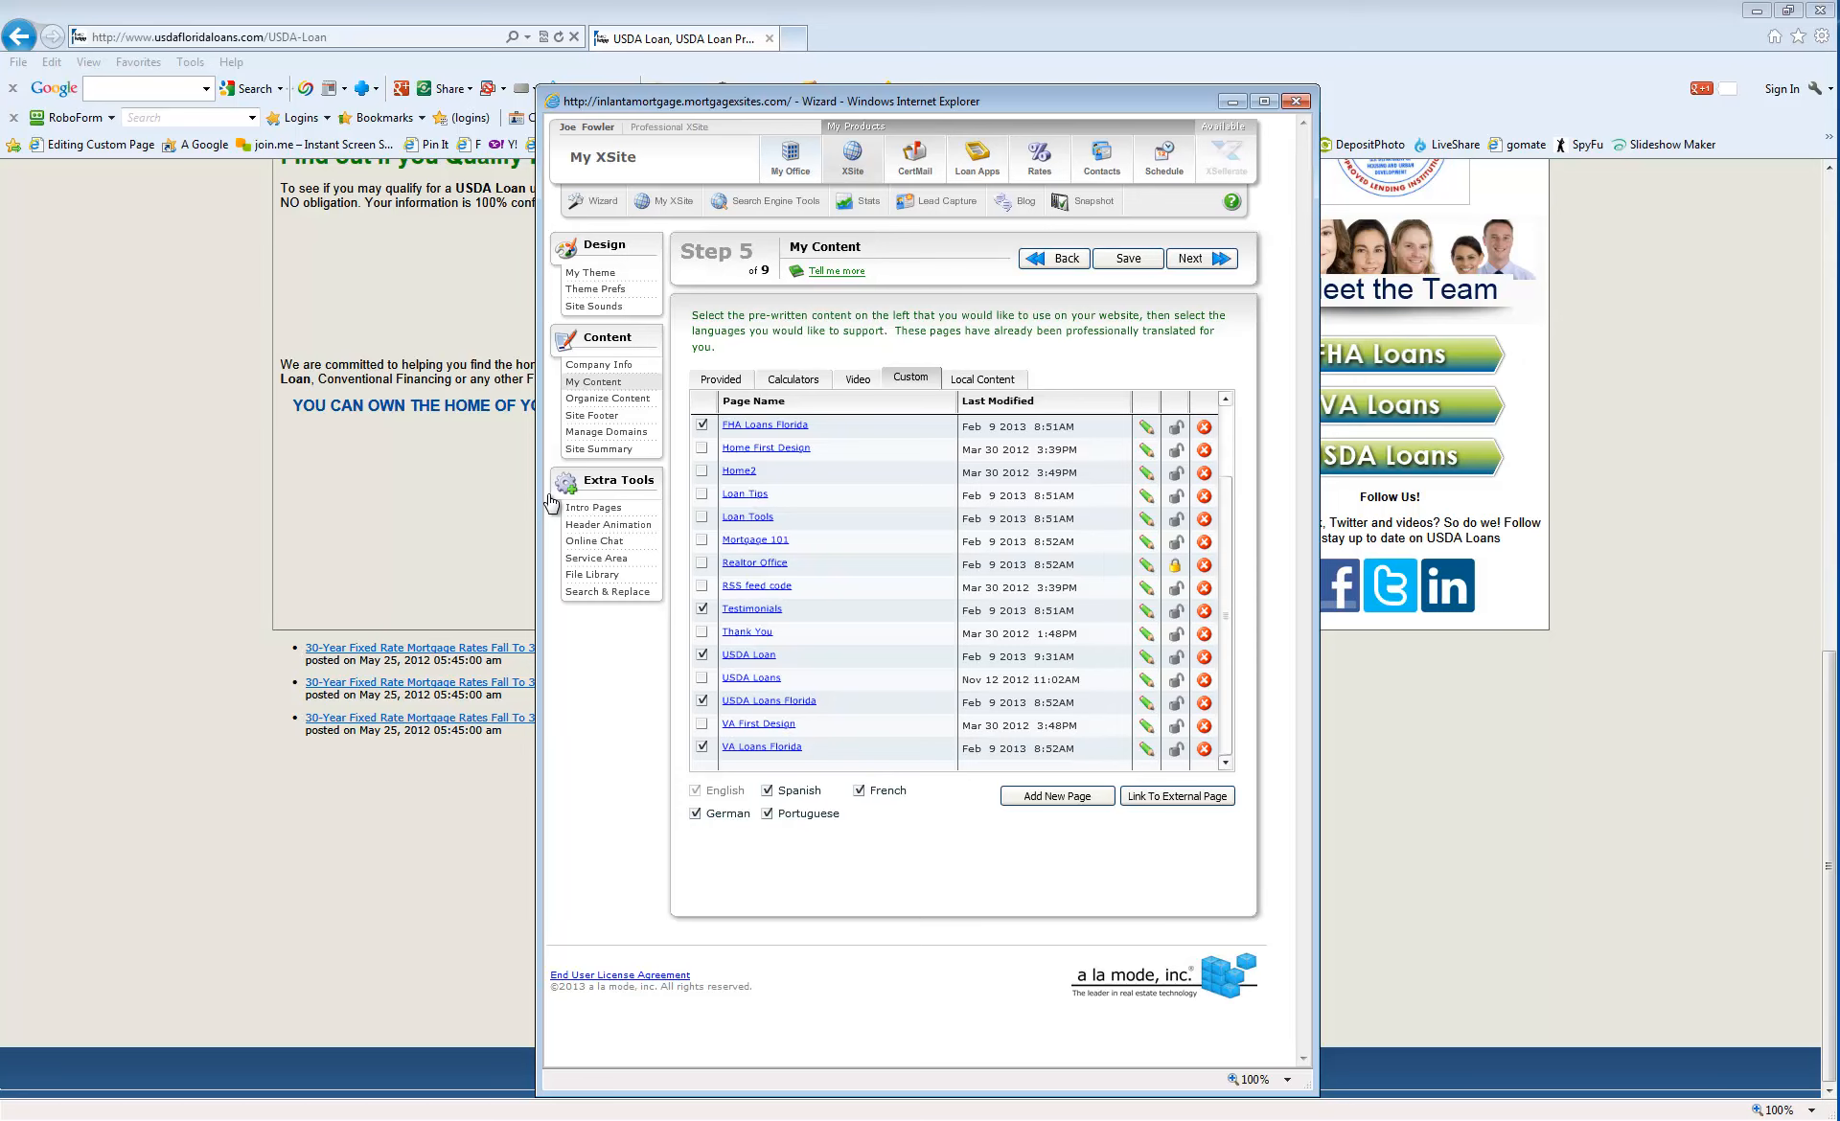
{"action": "left_click", "coordinate": [552, 503]}
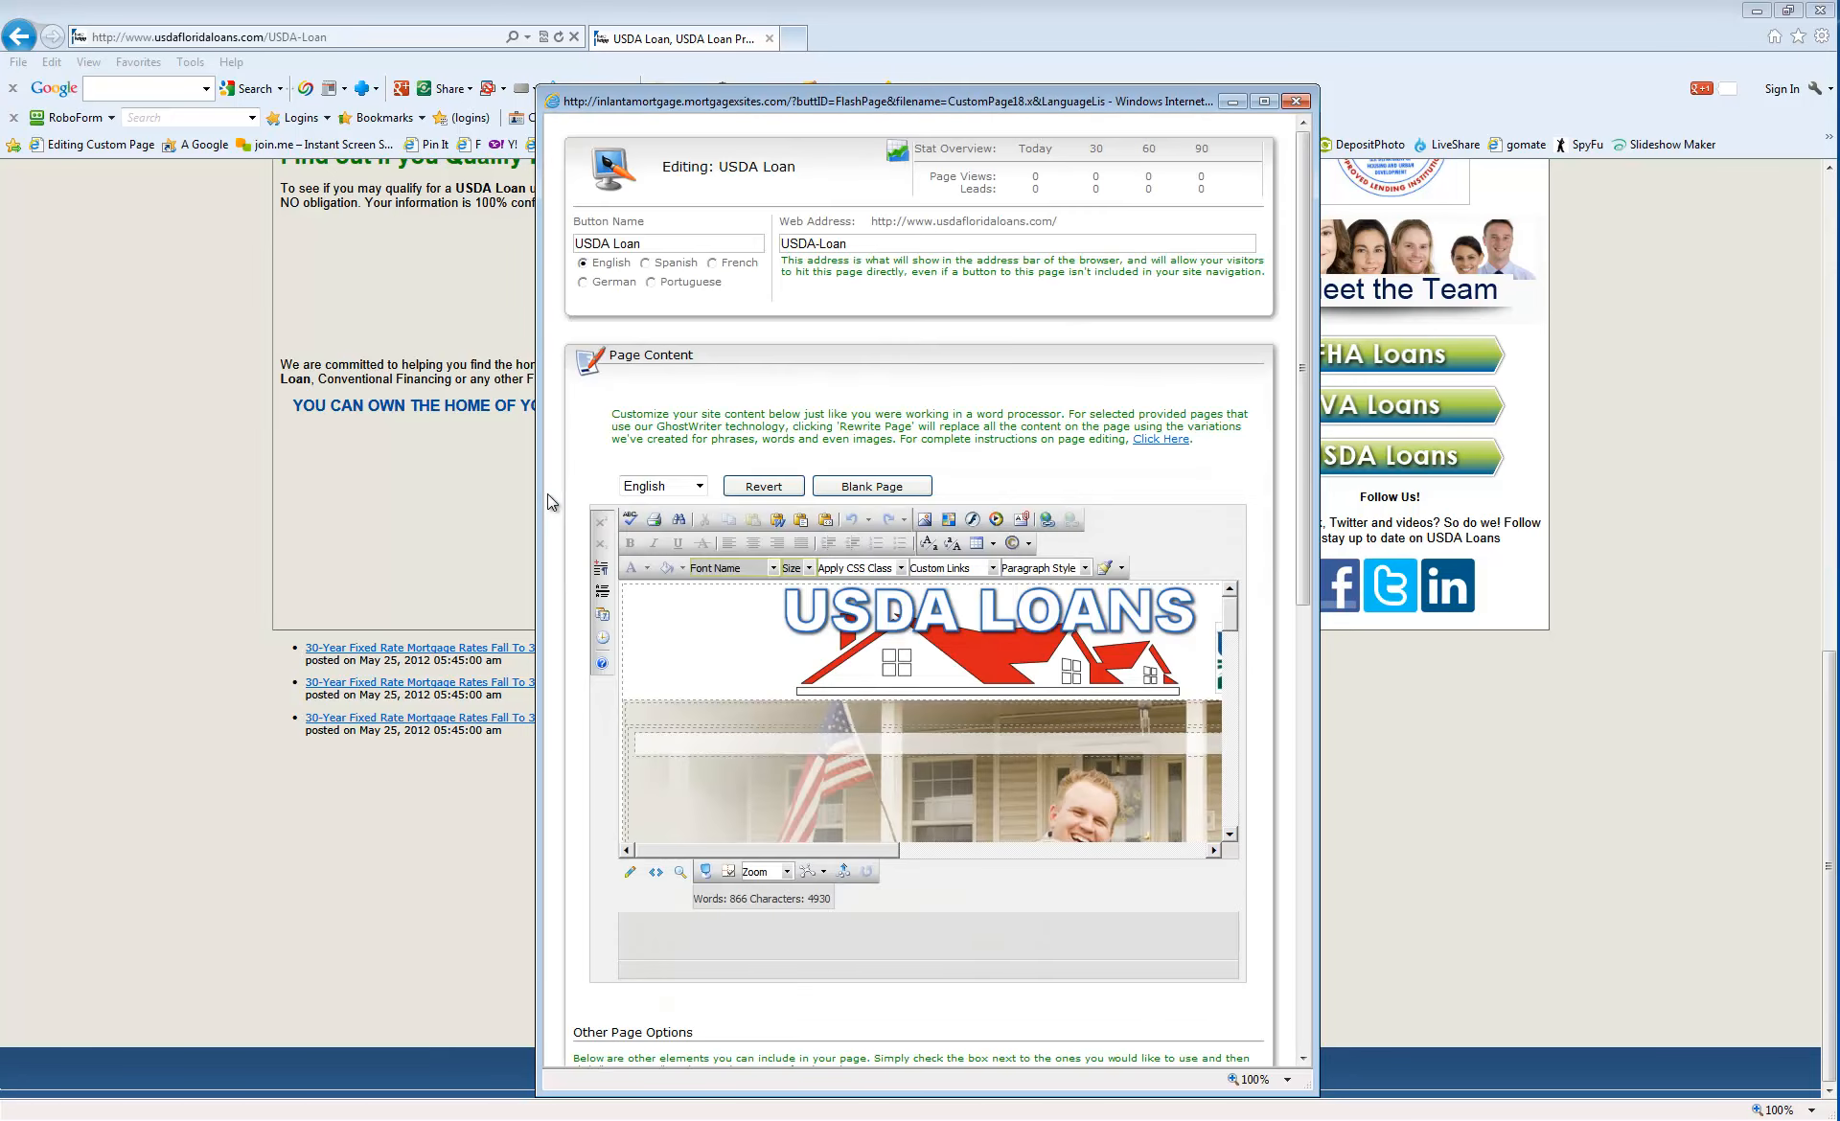
- Change the existing page's Button Name to "USDA Loan Program" and Web Address to "USDA-Loan-Program", saving and closing it
{"action": "type", "text": "Program"}
{"action": "key", "text": "Tab"}
{"action": "key", "text": "Tab"}
{"action": "key", "text": "End"}
{"action": "type", "text": "-Program"}
{"action": "scroll", "coordinate": [551, 501], "scroll_direction": "down", "scroll_amount": 10}
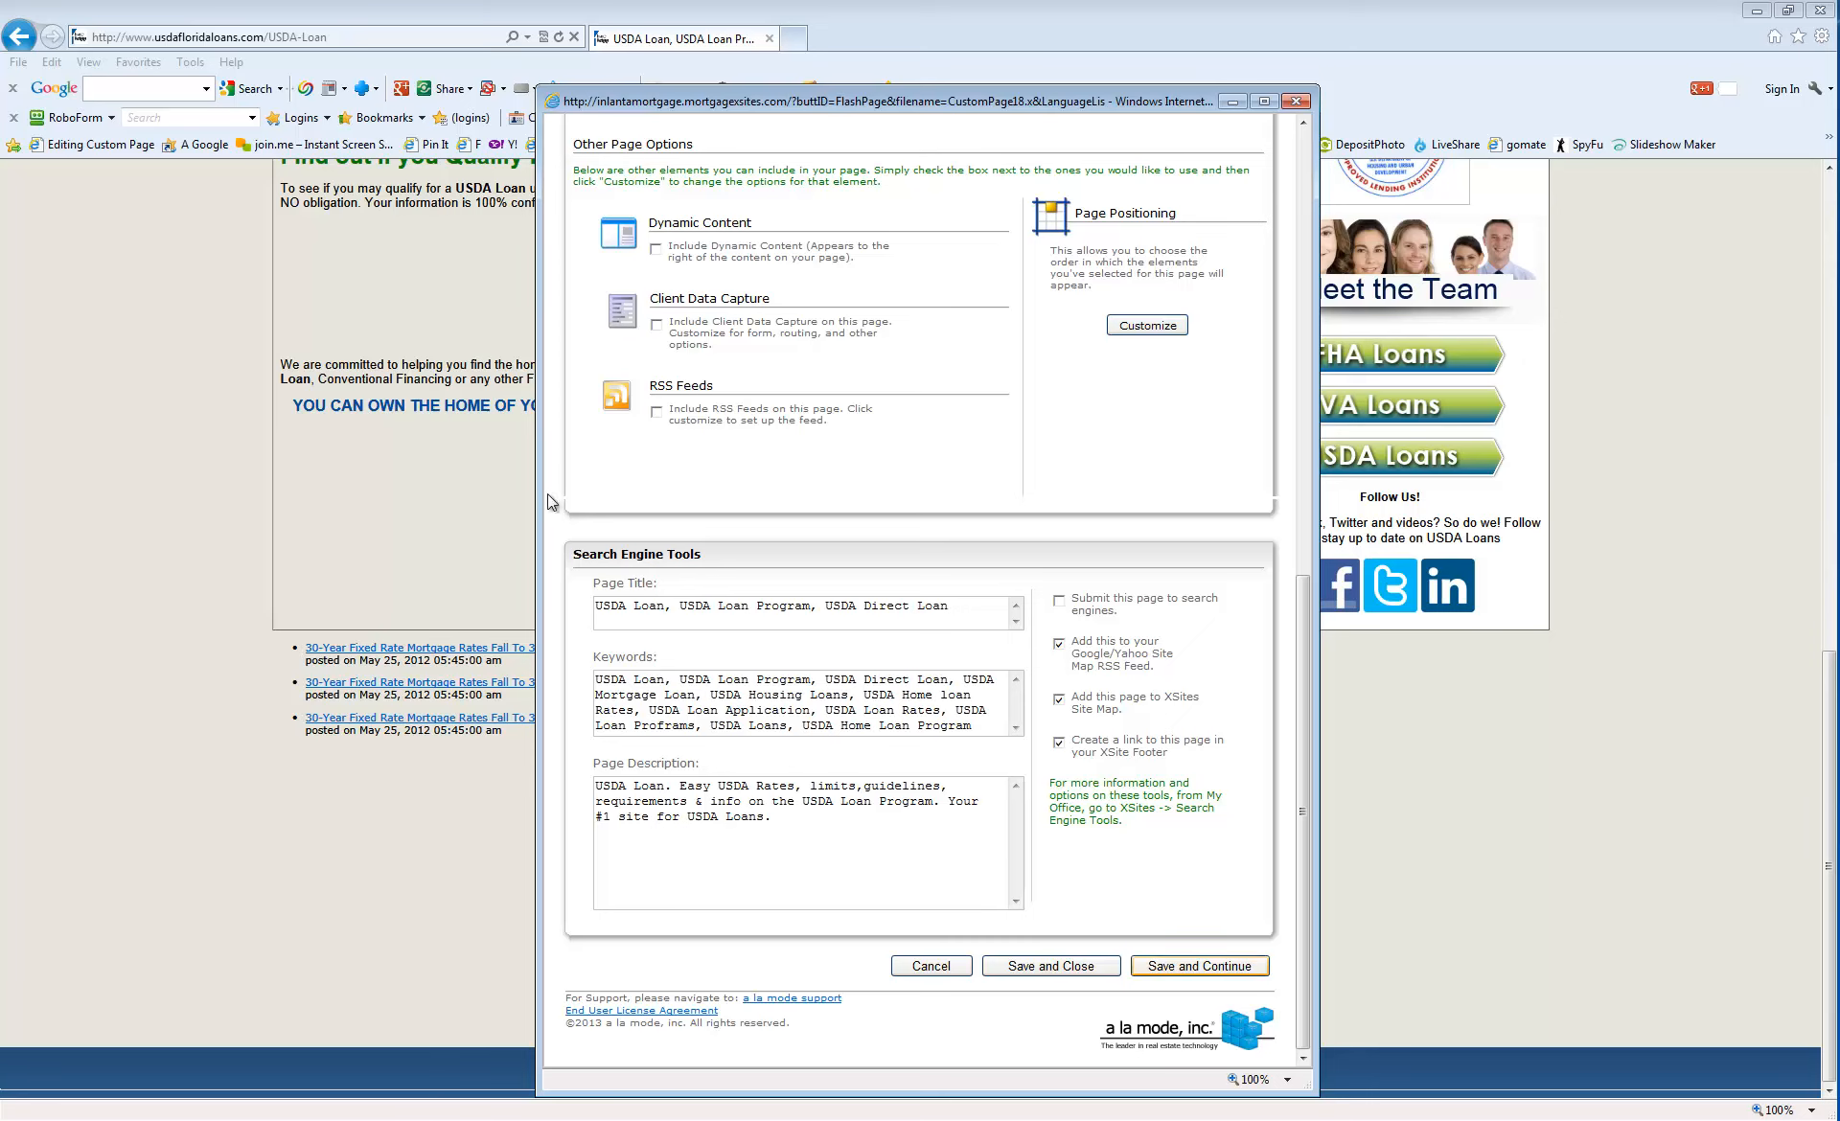
{"action": "left_click", "coordinate": [1051, 966]}
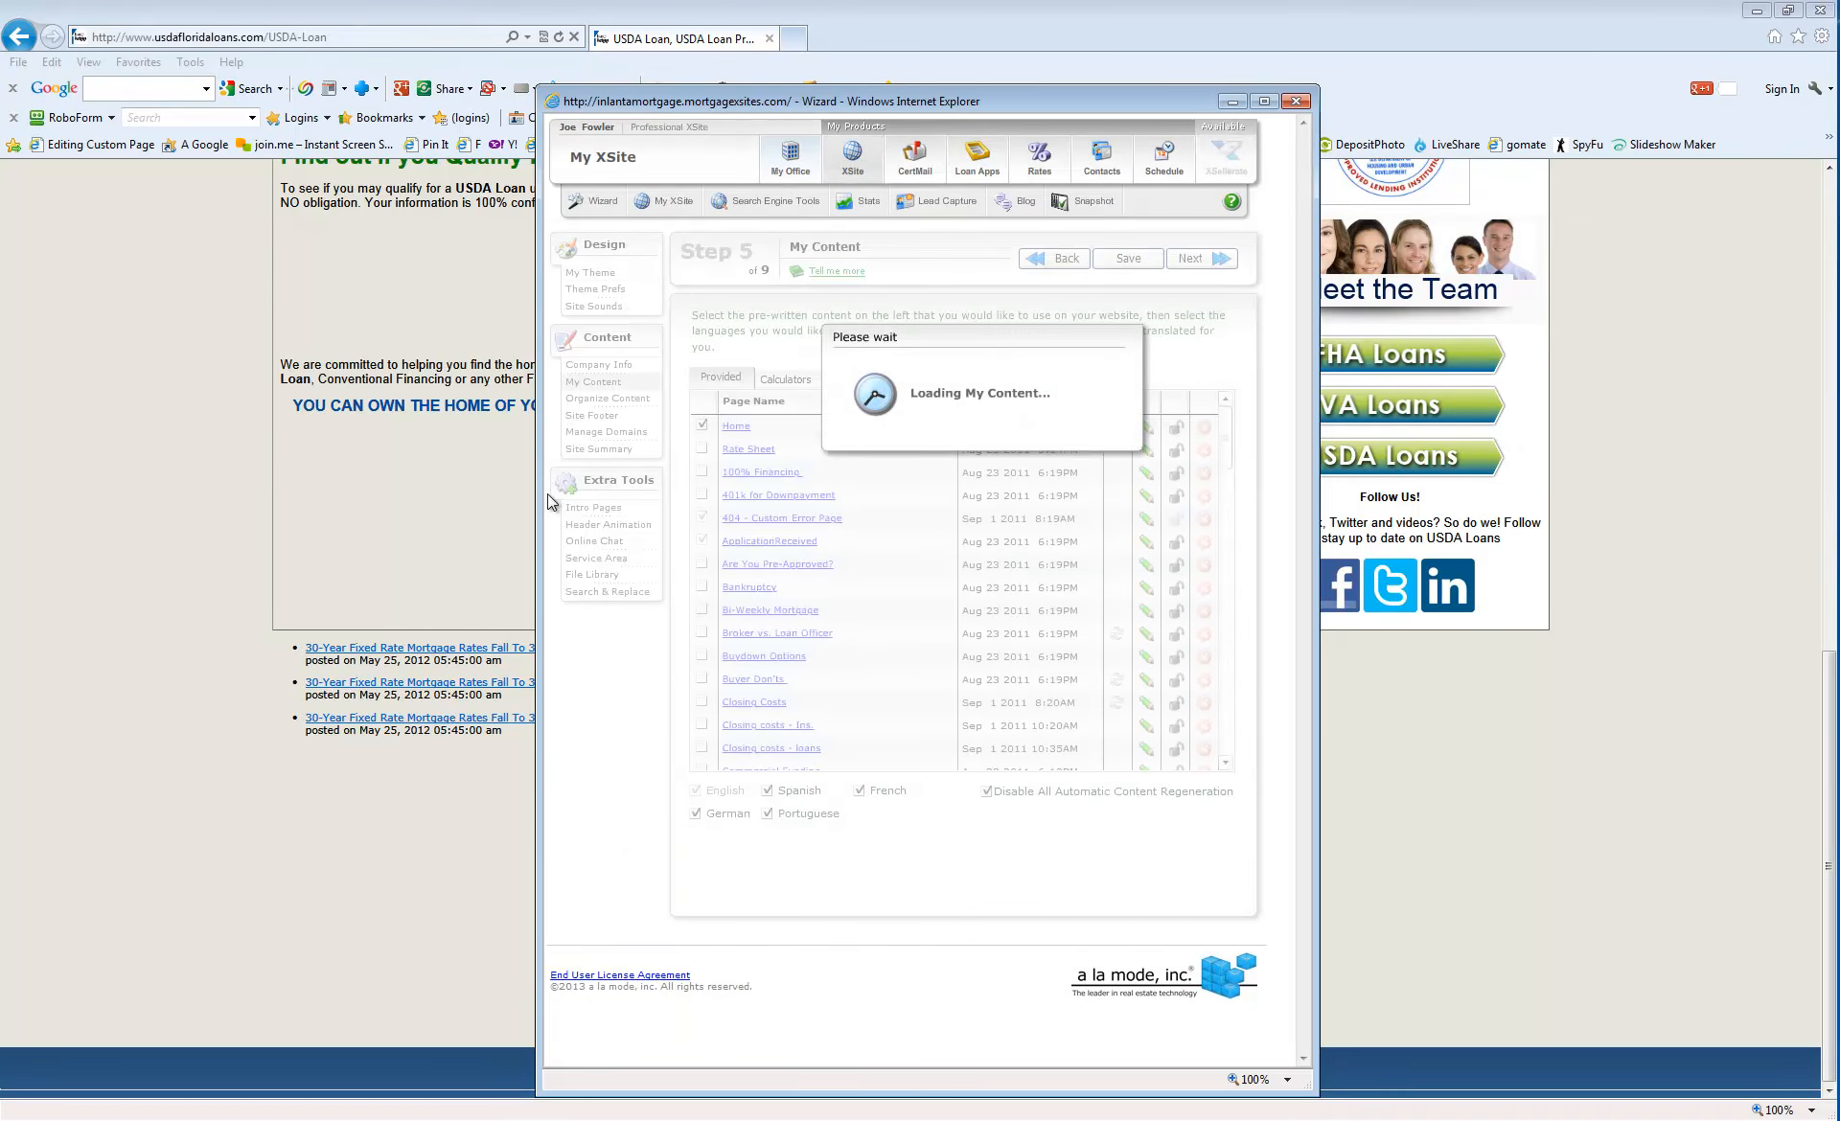
- Return to the new custom page, remove the rss_box feed block before the closing BODY tag in its HTML source, and save the page
{"action": "scroll", "coordinate": [961, 587], "scroll_direction": "down", "scroll_amount": 2}
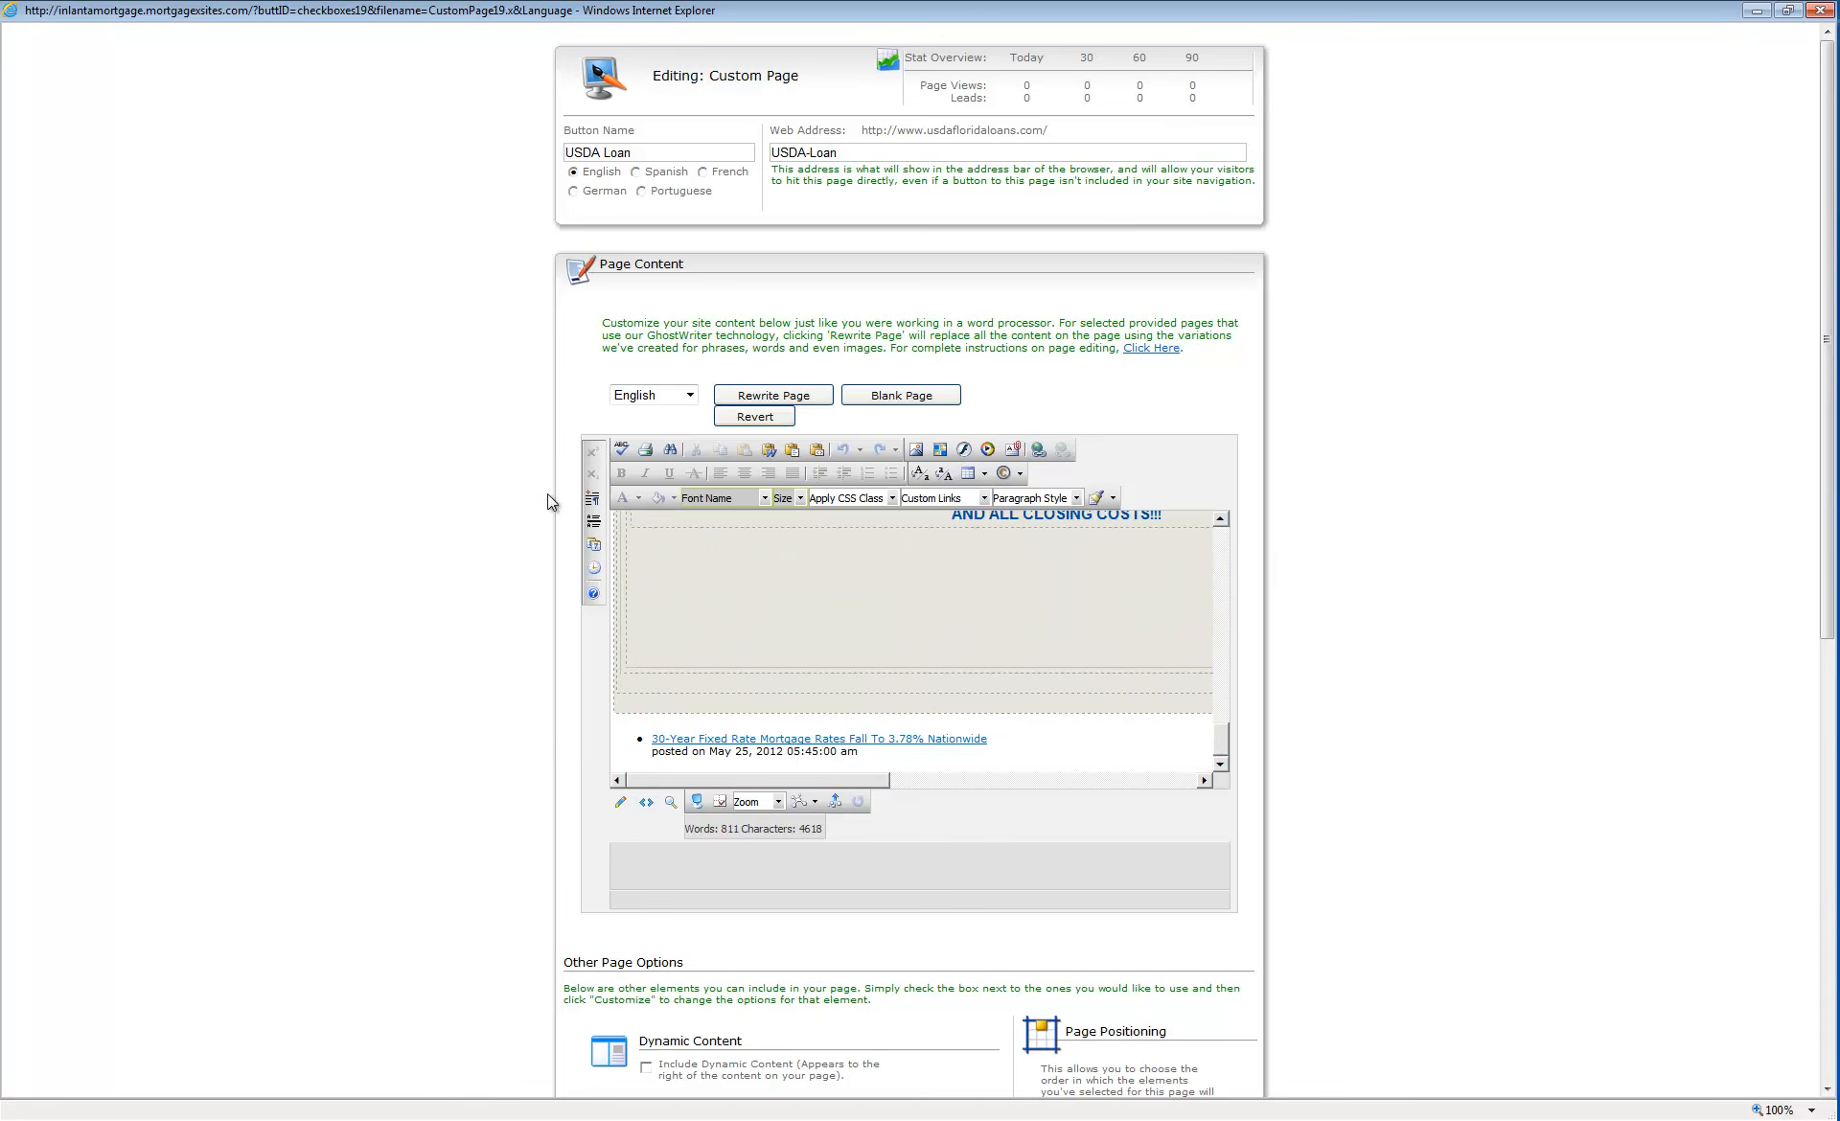
{"action": "left_click", "coordinate": [647, 802]}
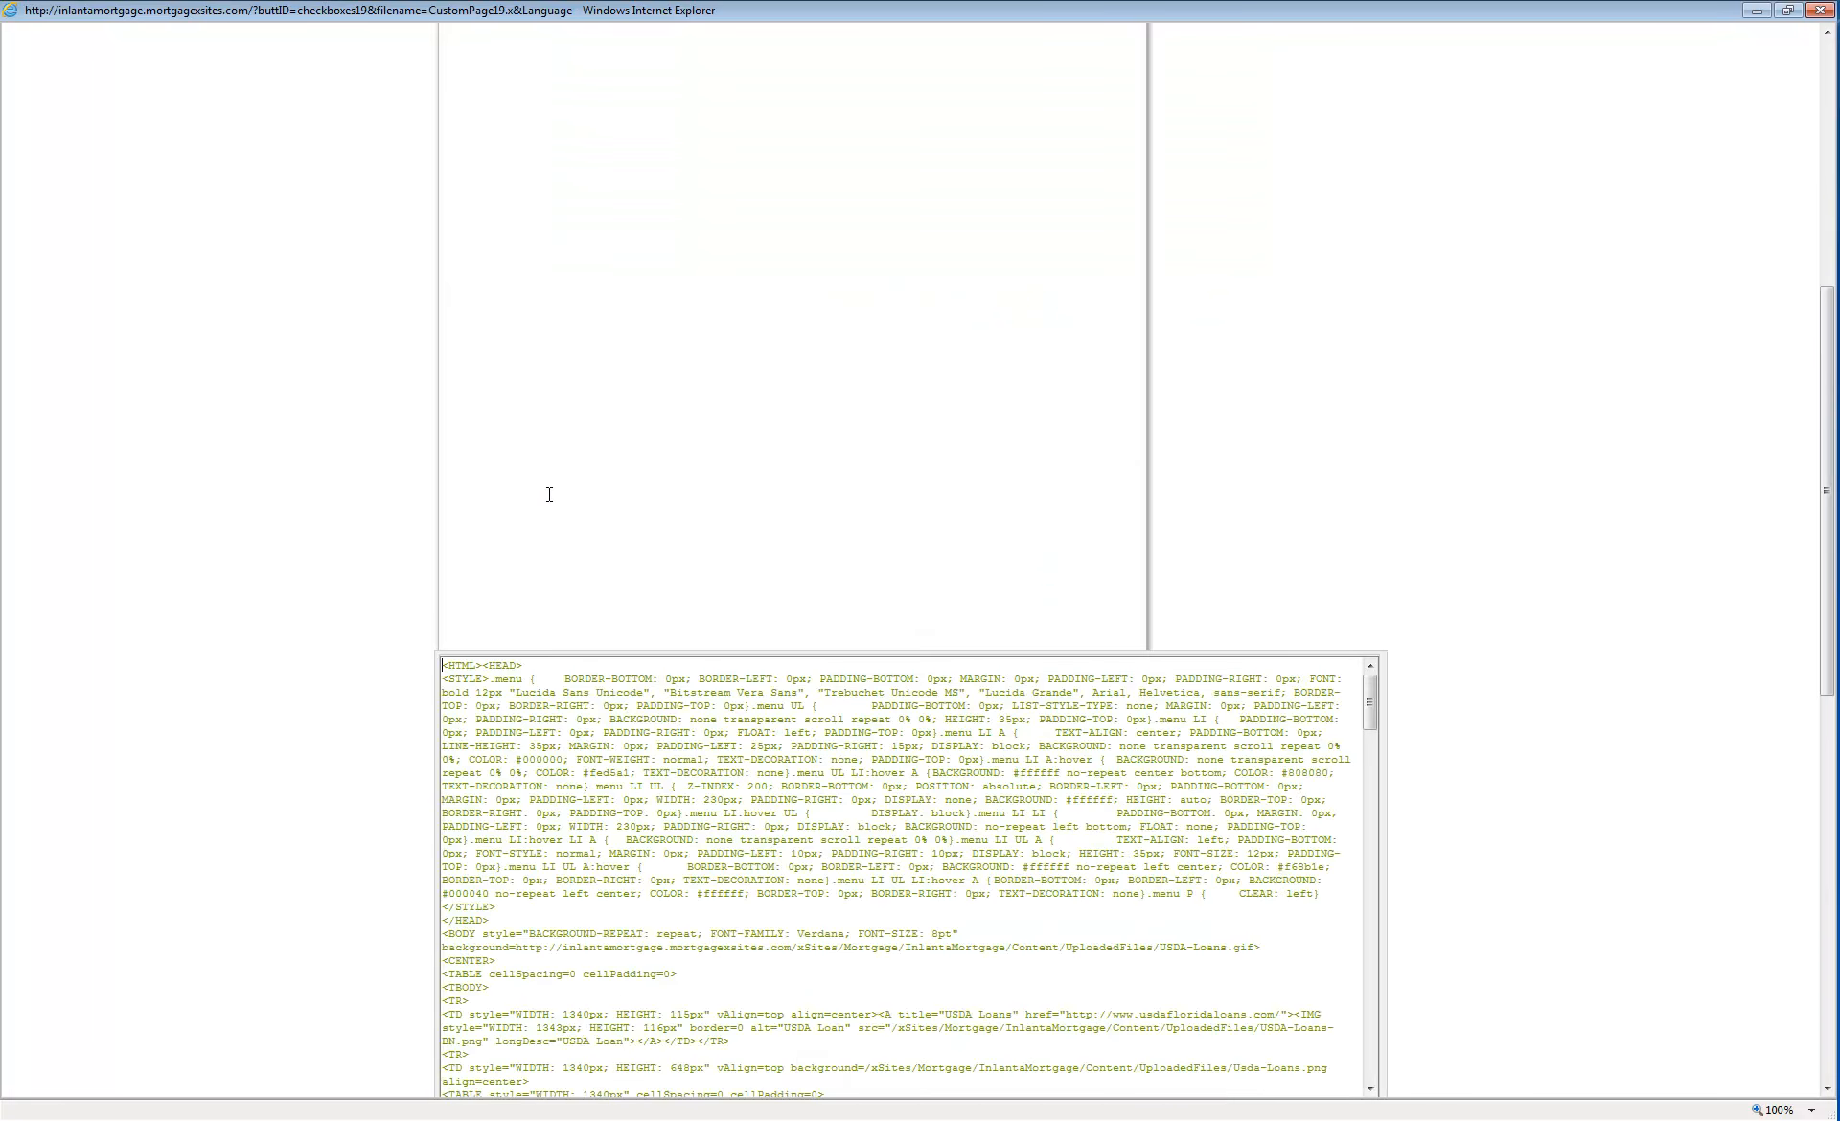
{"action": "scroll", "coordinate": [550, 494], "scroll_direction": "down", "scroll_amount": 1}
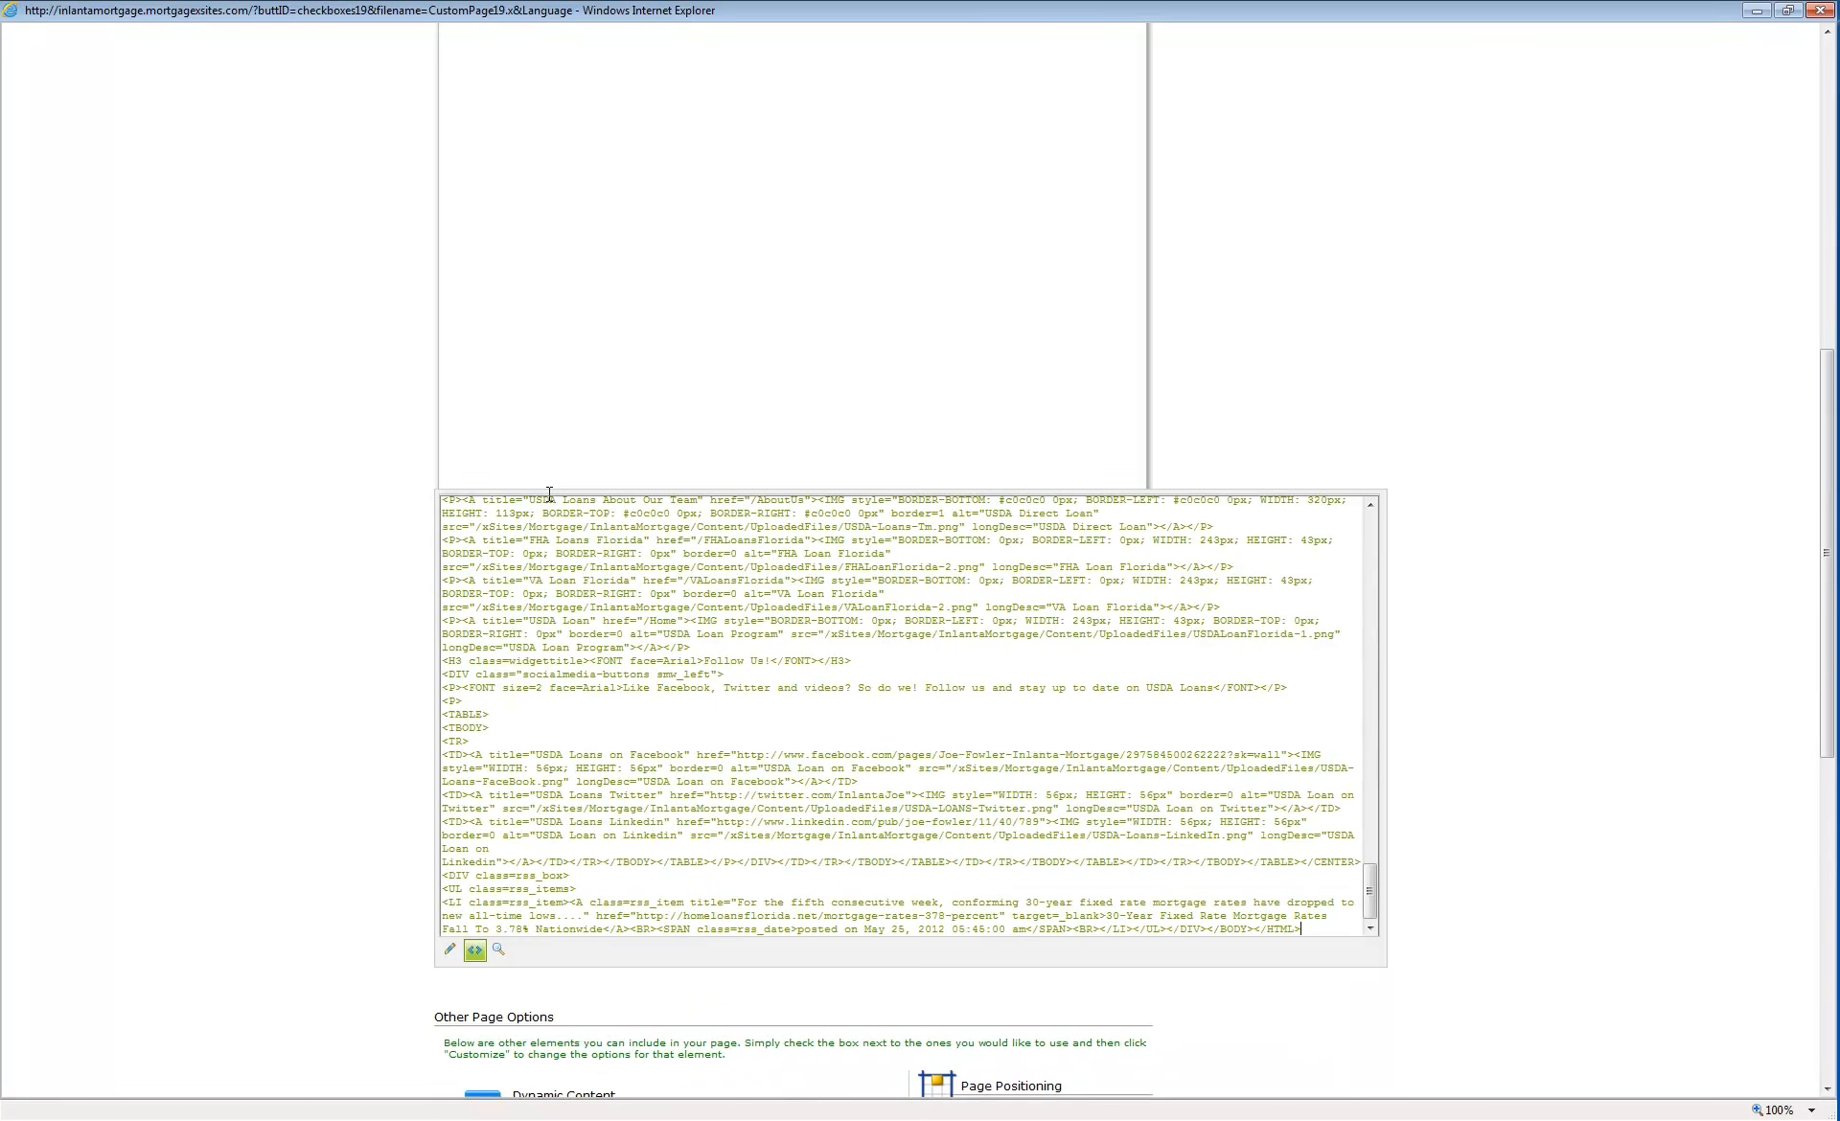
{"action": "key", "text": "Left"}
{"action": "key", "text": "Left"}
{"action": "key", "text": "Left"}
{"action": "key", "text": "Left"}
{"action": "key", "text": "Left"}
{"action": "key", "text": "Left"}
{"action": "key", "text": "Left"}
{"action": "key", "text": "Left"}
{"action": "key", "text": "Left"}
{"action": "key", "text": "Left"}
{"action": "key", "text": "Left"}
{"action": "key", "text": "Left"}
{"action": "key", "text": "Left"}
{"action": "key", "text": "Left"}
{"action": "key", "text": "shift+Home"}
{"action": "key", "text": "shift+Up"}
{"action": "key", "text": "shift+Up"}
{"action": "key", "text": "shift+Up"}
{"action": "key", "text": "shift+Up"}
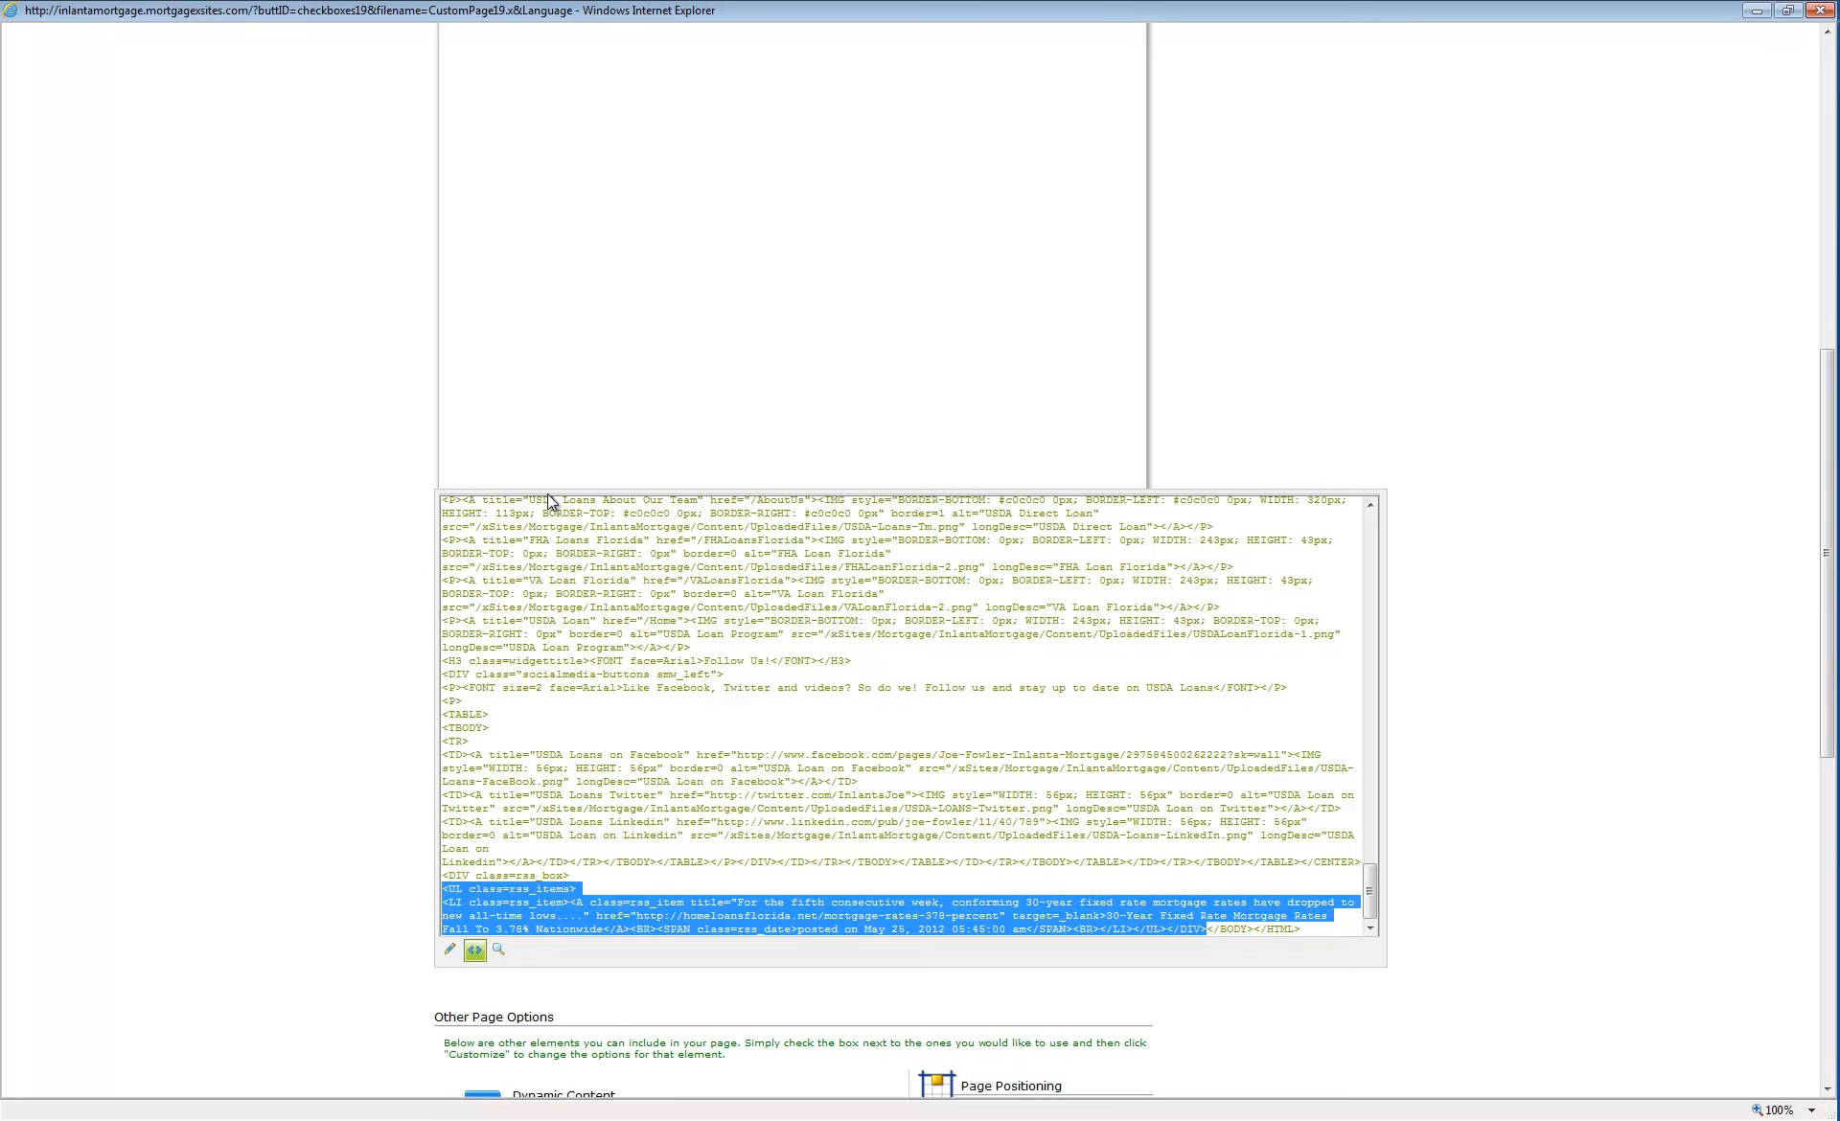
{"action": "key", "text": "Delete"}
{"action": "scroll", "coordinate": [551, 498], "scroll_direction": "down", "scroll_amount": 5}
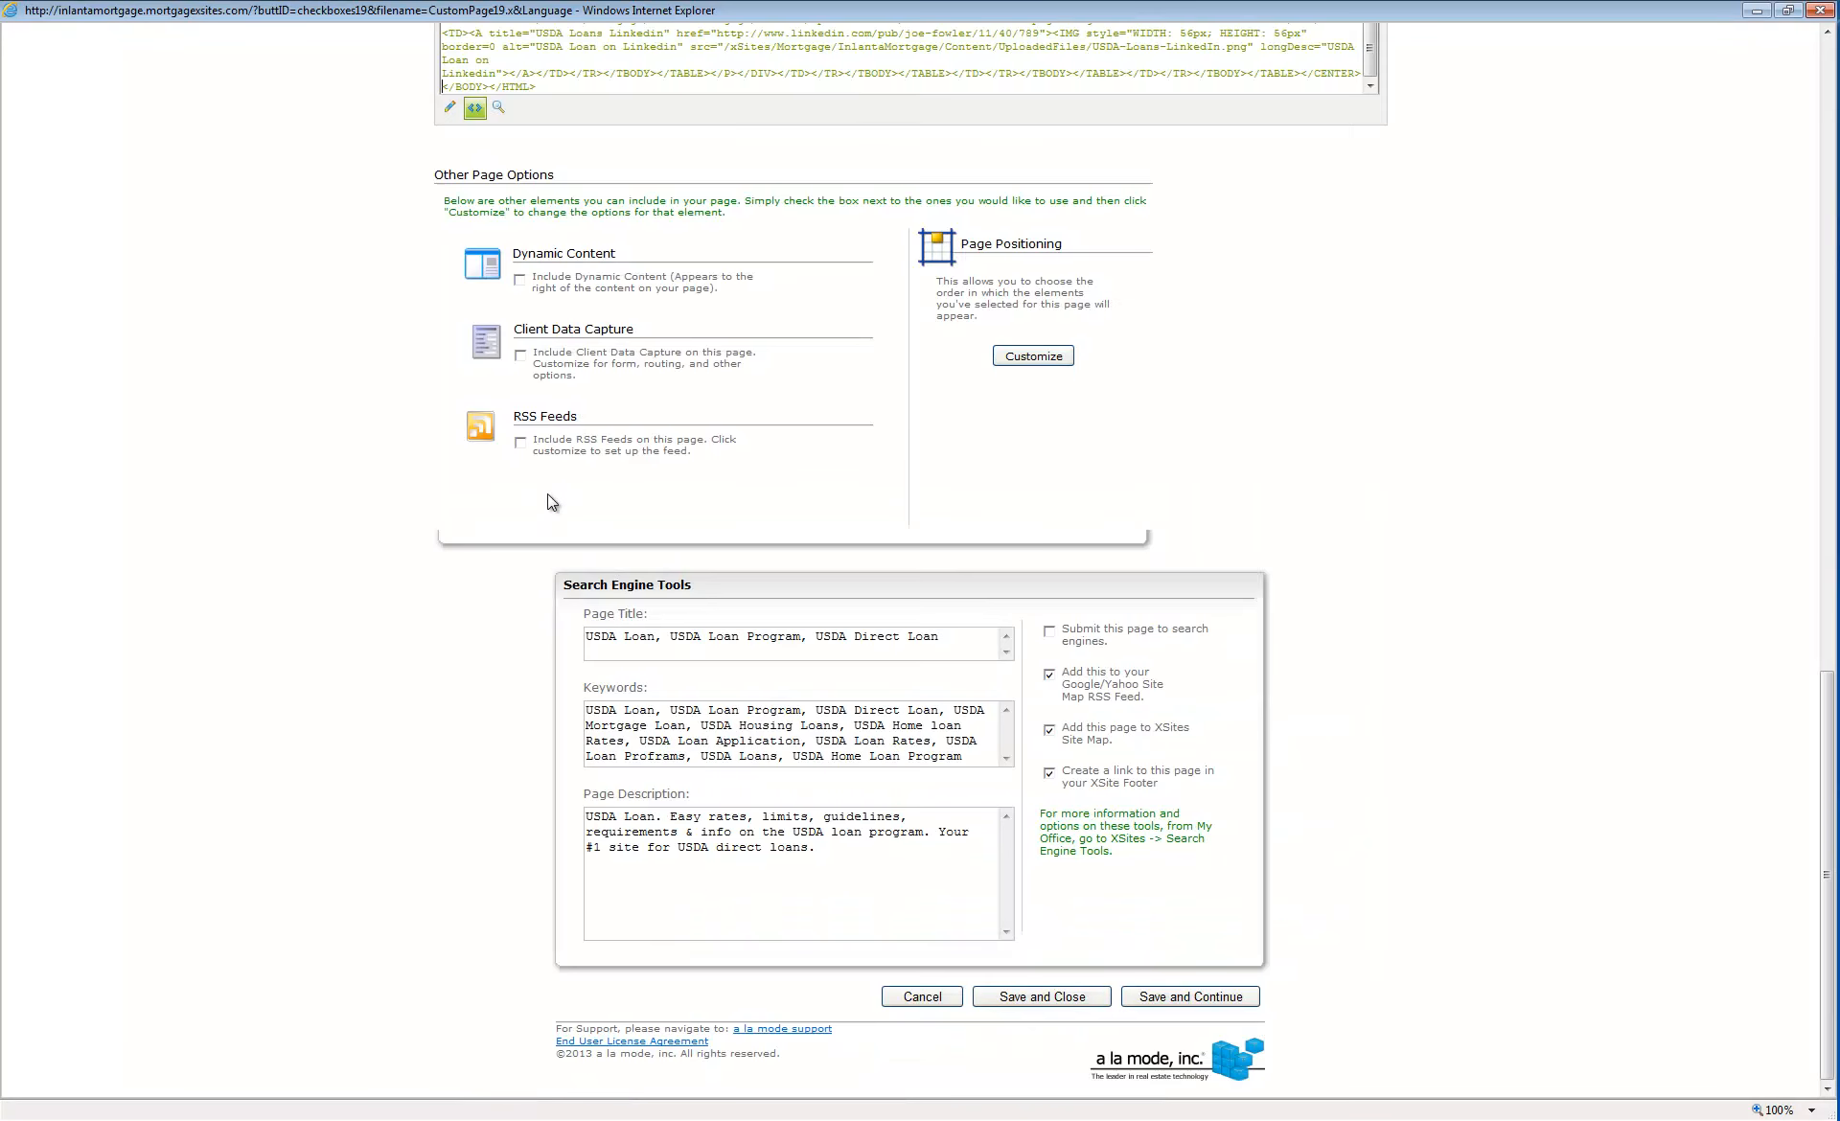
{"action": "left_click", "coordinate": [1191, 997]}
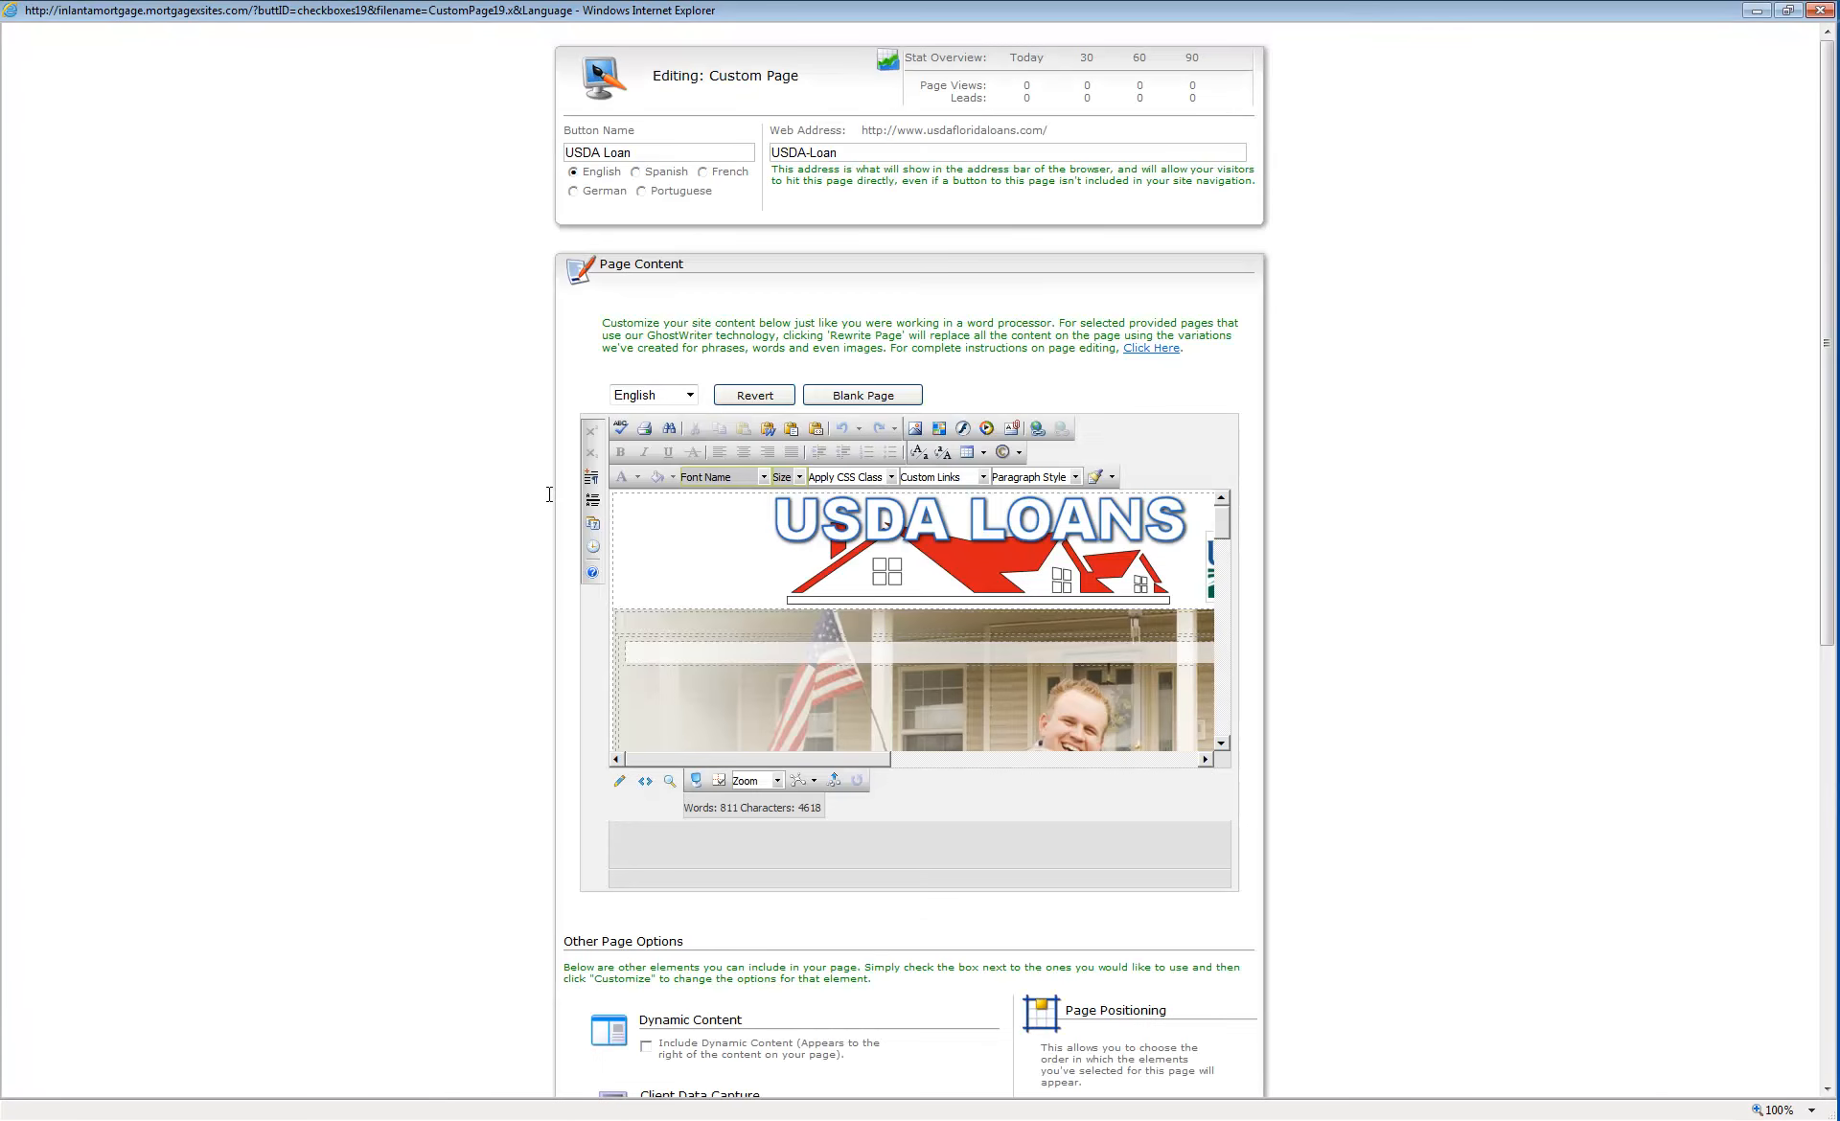
- Reload the live USDA-Loan page on usdafloridaloans.com and review its layout and content
{"action": "left_click", "coordinate": [1788, 11]}
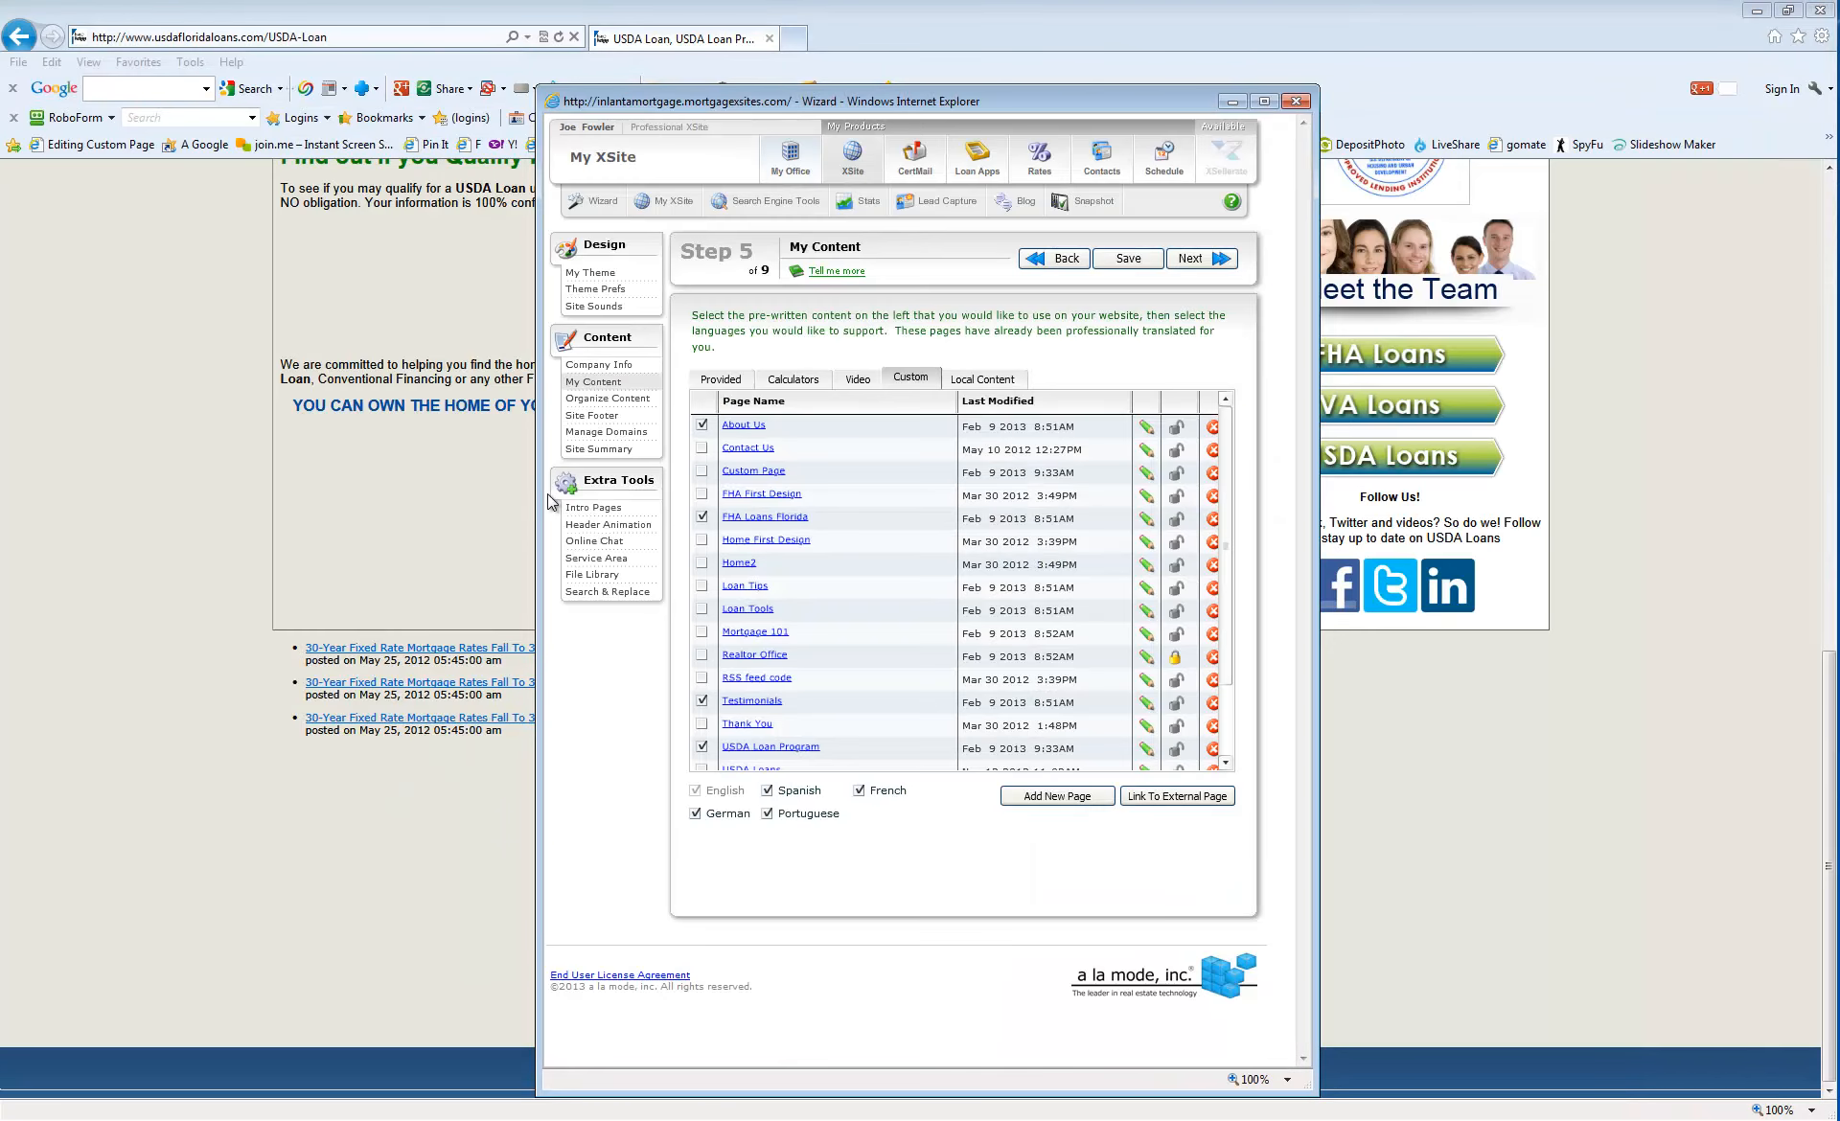
{"action": "left_click", "coordinate": [1675, 101]}
{"action": "key", "text": "Return"}
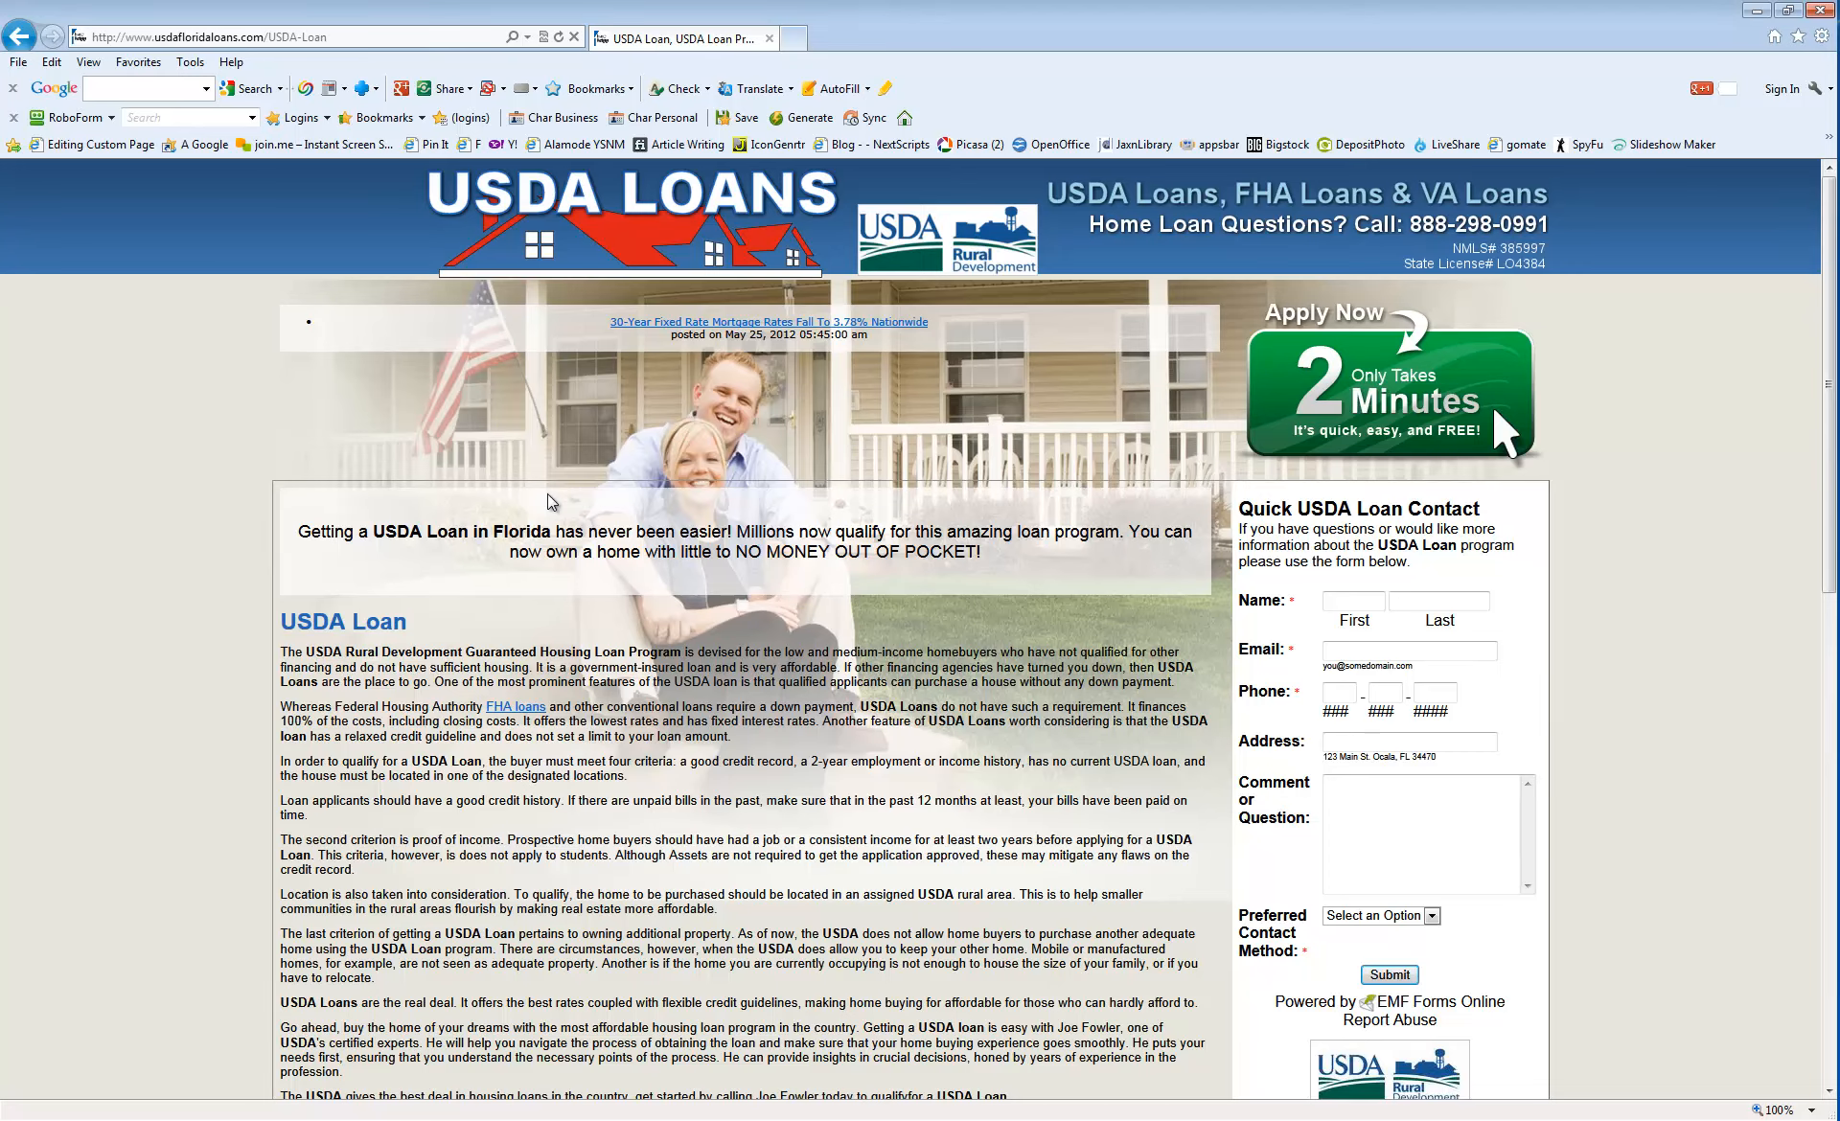
{"action": "scroll", "coordinate": [551, 501], "scroll_direction": "down", "scroll_amount": 5}
{"action": "scroll", "coordinate": [551, 501], "scroll_direction": "up", "scroll_amount": 4}
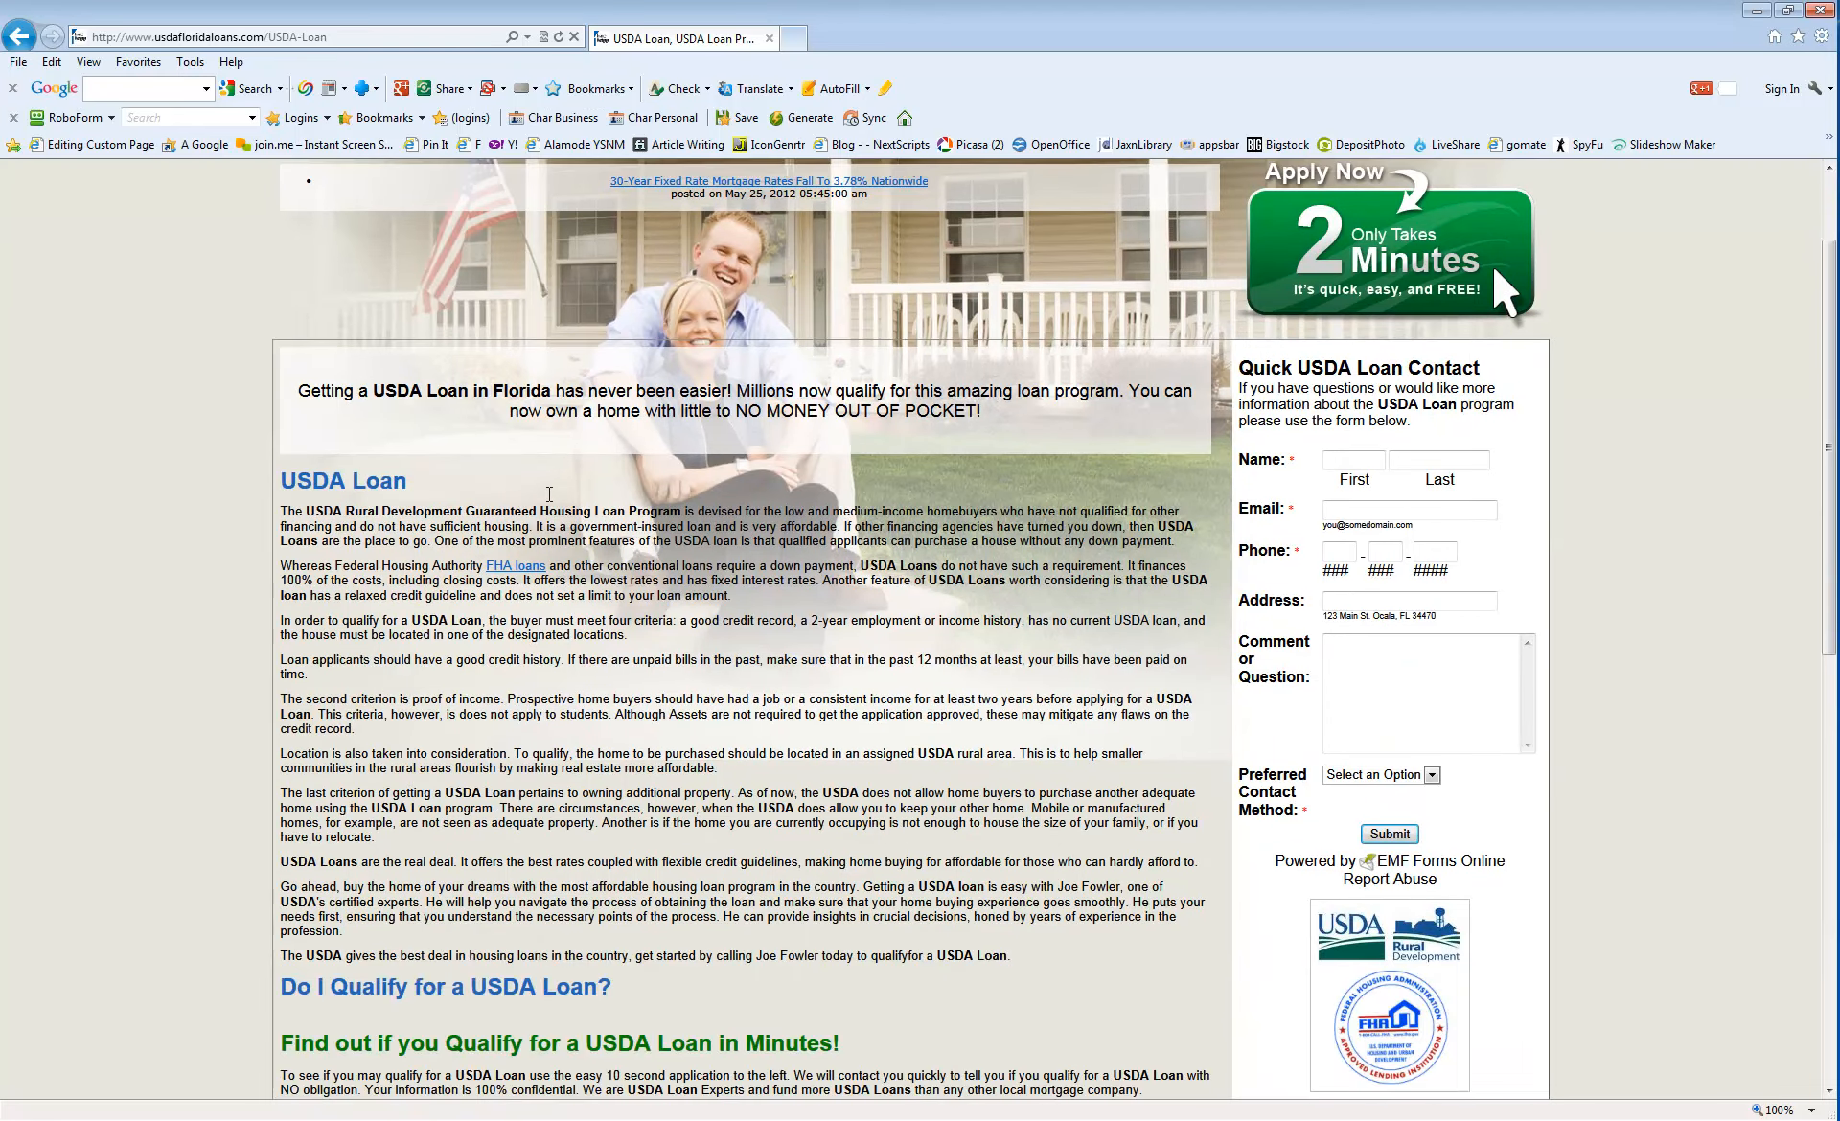
- Reload the live USDA-Loan page from its web address to check whether the new custom page is published
{"action": "key", "text": "F5"}
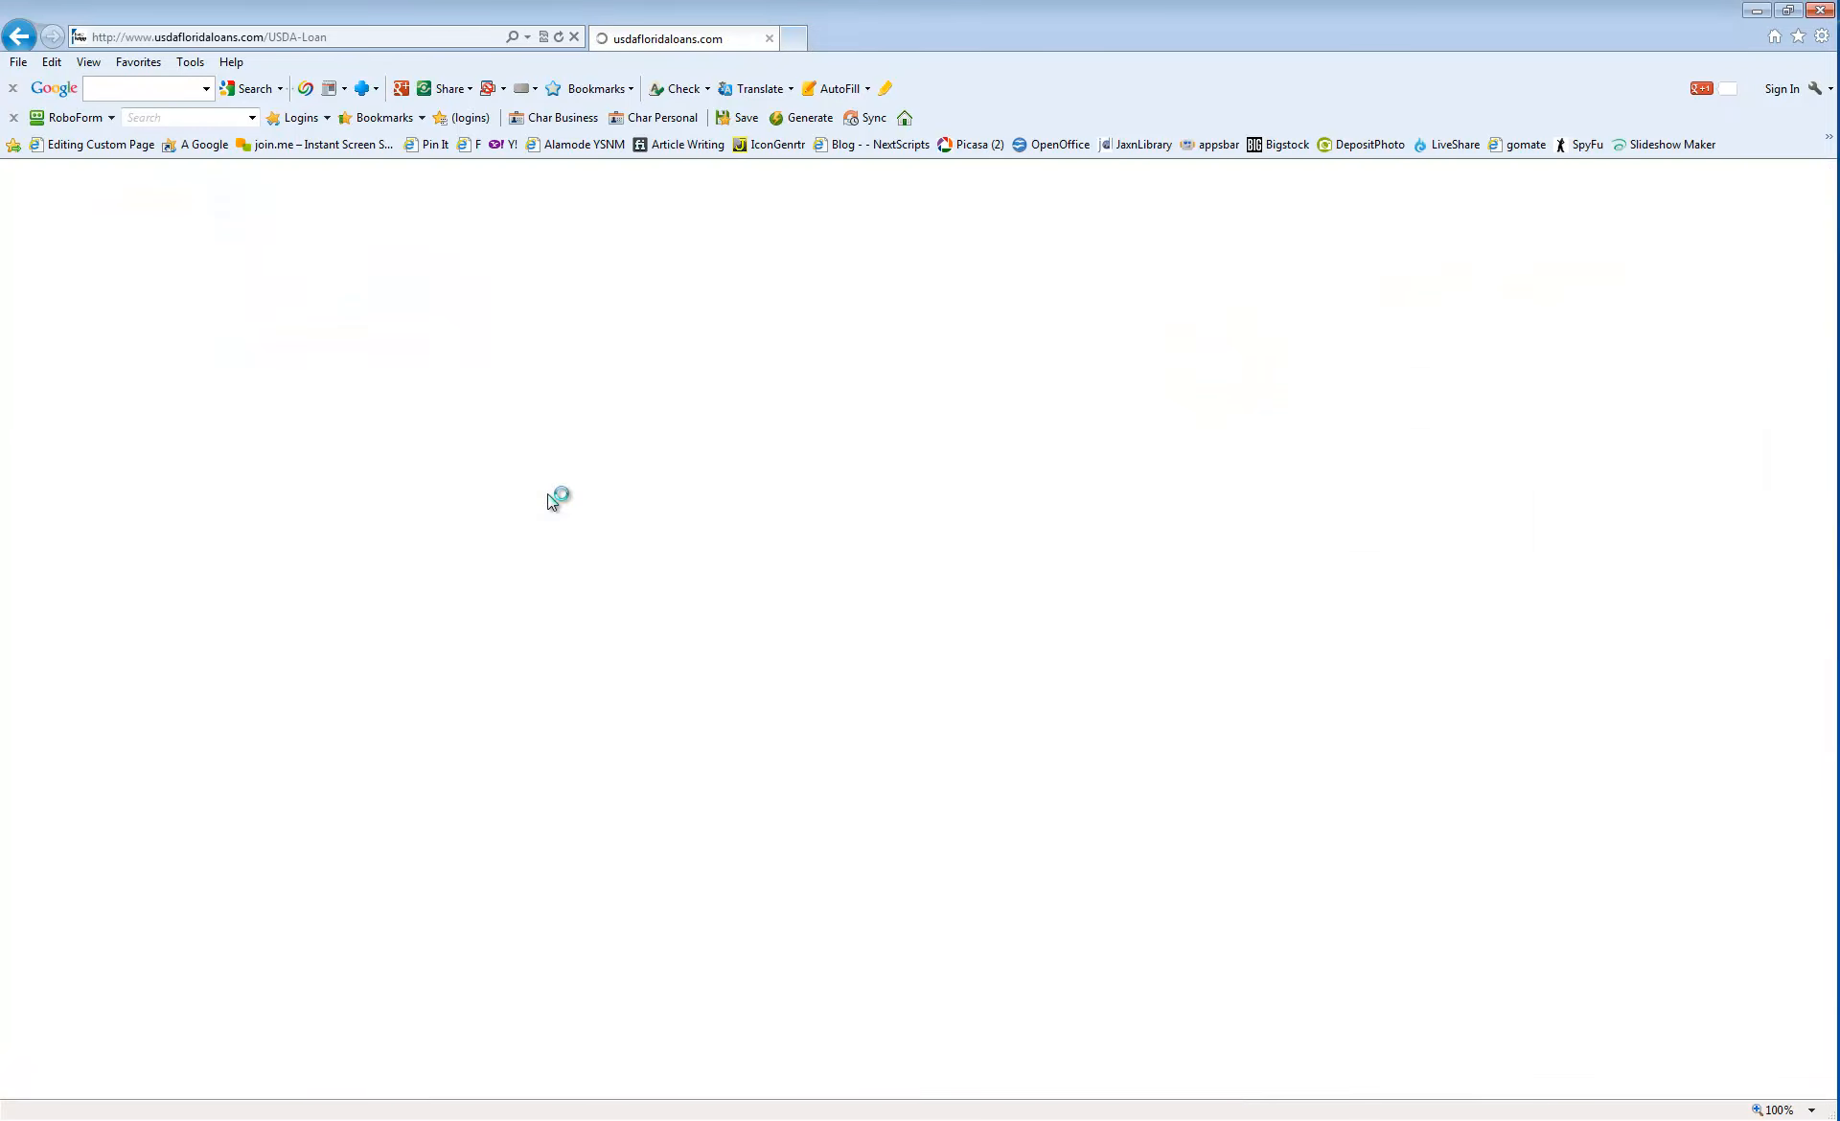
{"action": "key", "text": "alt+d"}
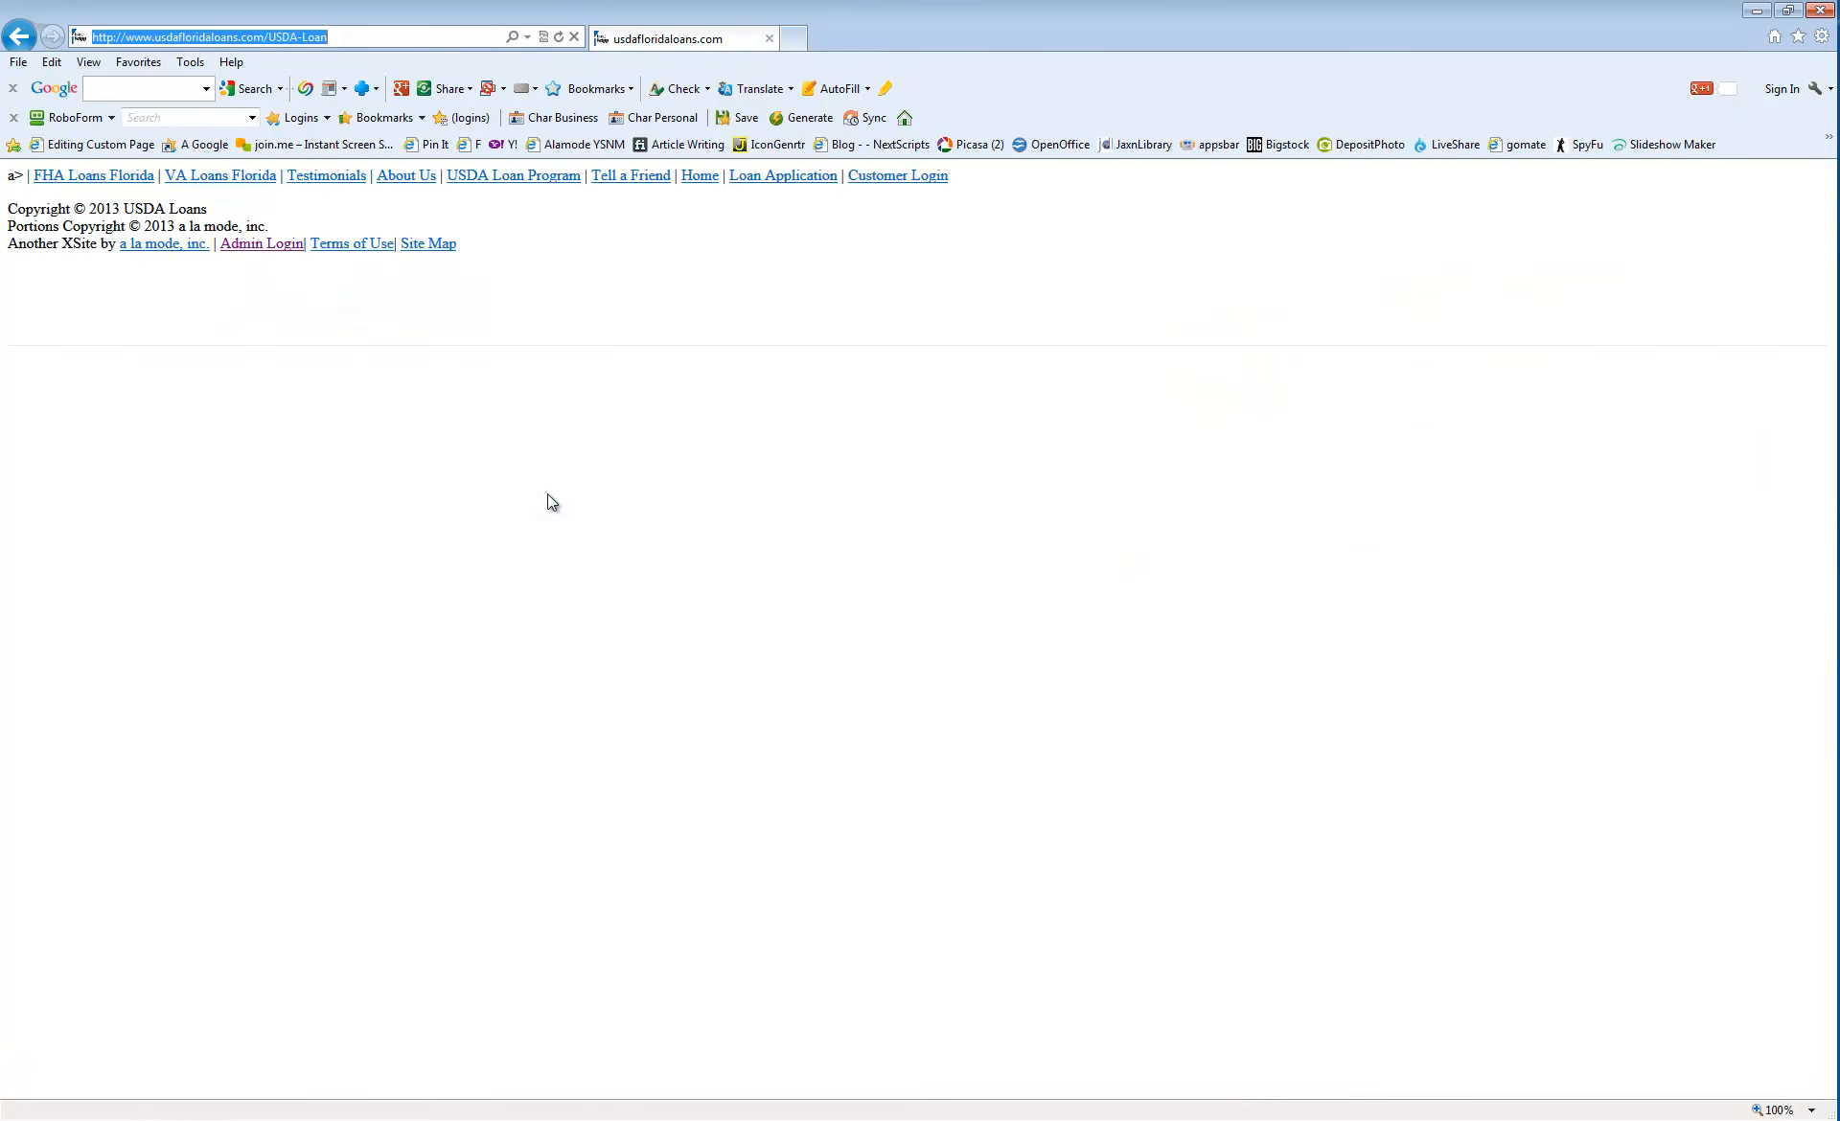
{"action": "key", "text": "Return"}
{"action": "key", "text": "Return"}
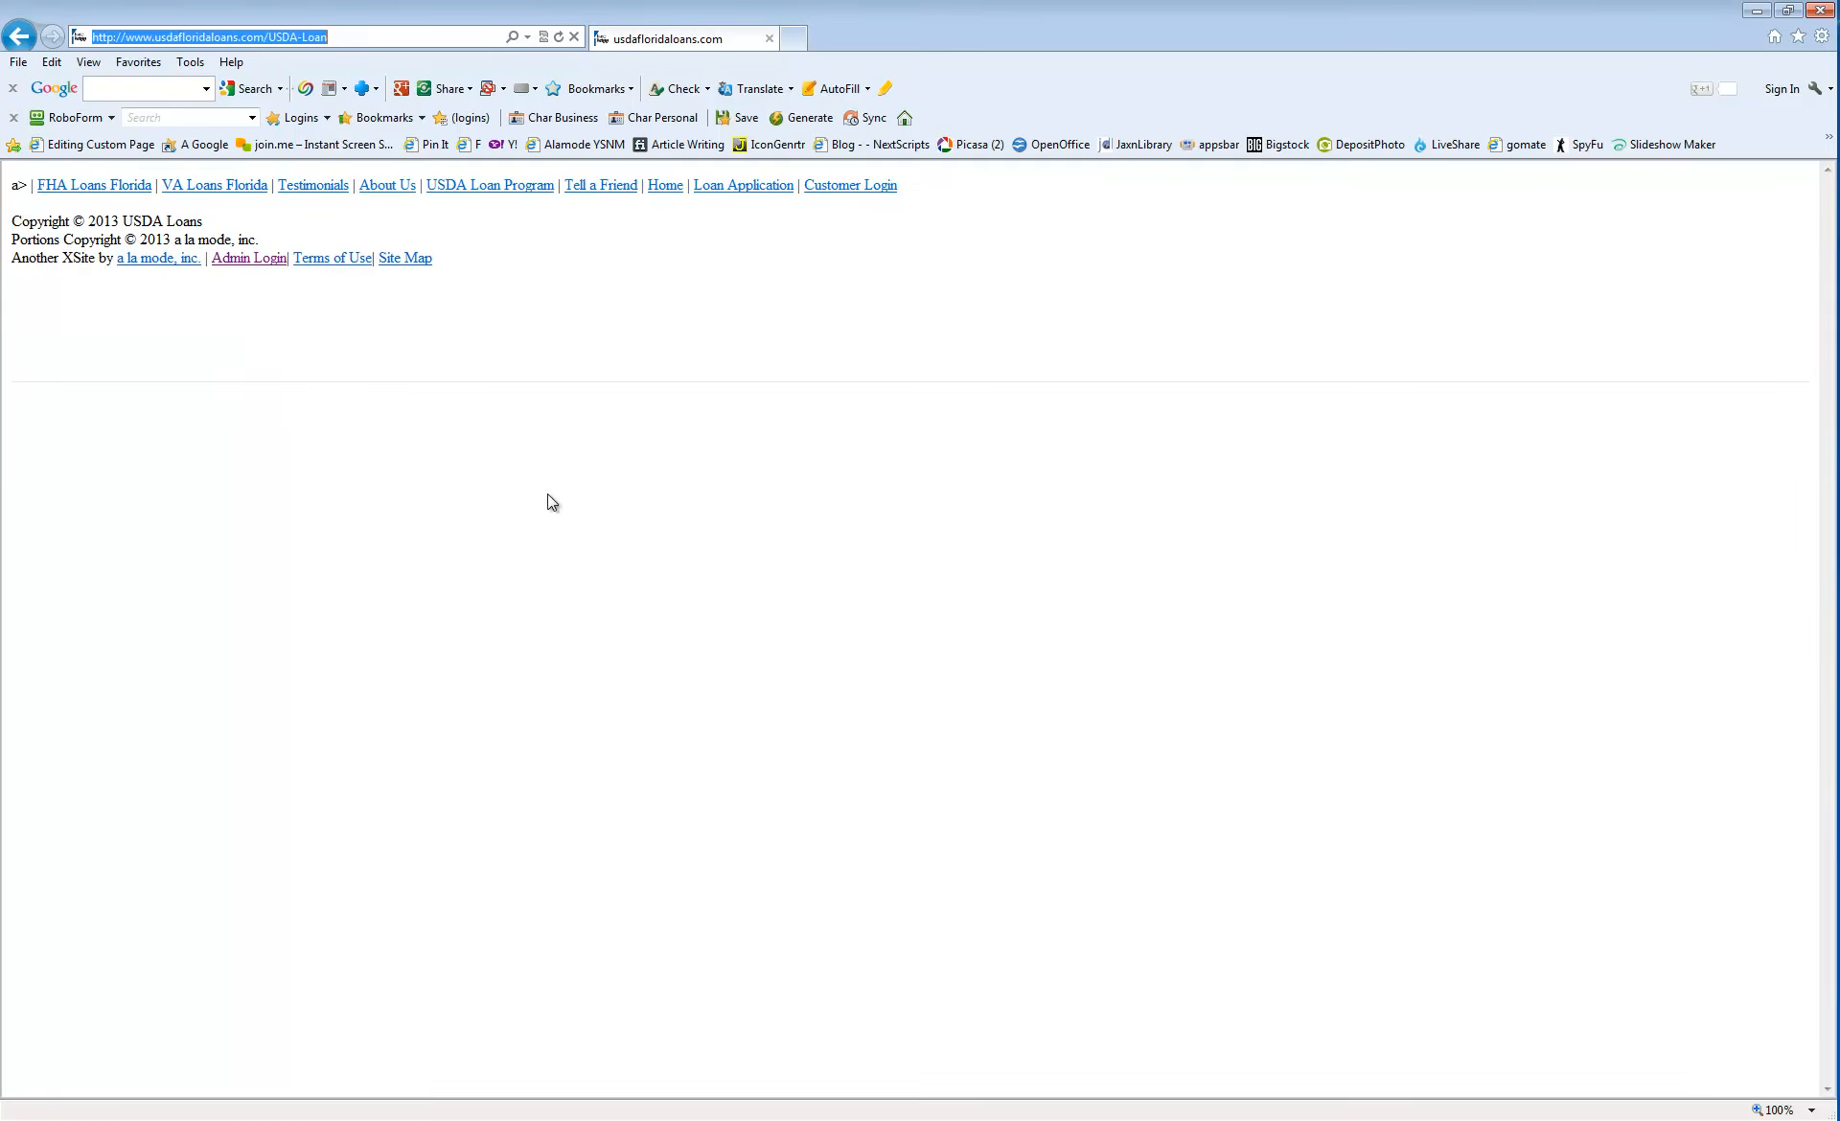
{"action": "key", "text": "Return"}
- Open the usdafloridaloans.com home page by shortening the web address and examine the page links in its footer
{"action": "key", "text": "BackSpace"}
{"action": "key", "text": "BackSpace"}
{"action": "key", "text": "BackSpace"}
{"action": "key", "text": "BackSpace"}
{"action": "key", "text": "BackSpace"}
{"action": "key", "text": "BackSpace"}
{"action": "key", "text": "BackSpace"}
{"action": "key", "text": "BackSpace"}
{"action": "key", "text": "BackSpace"}
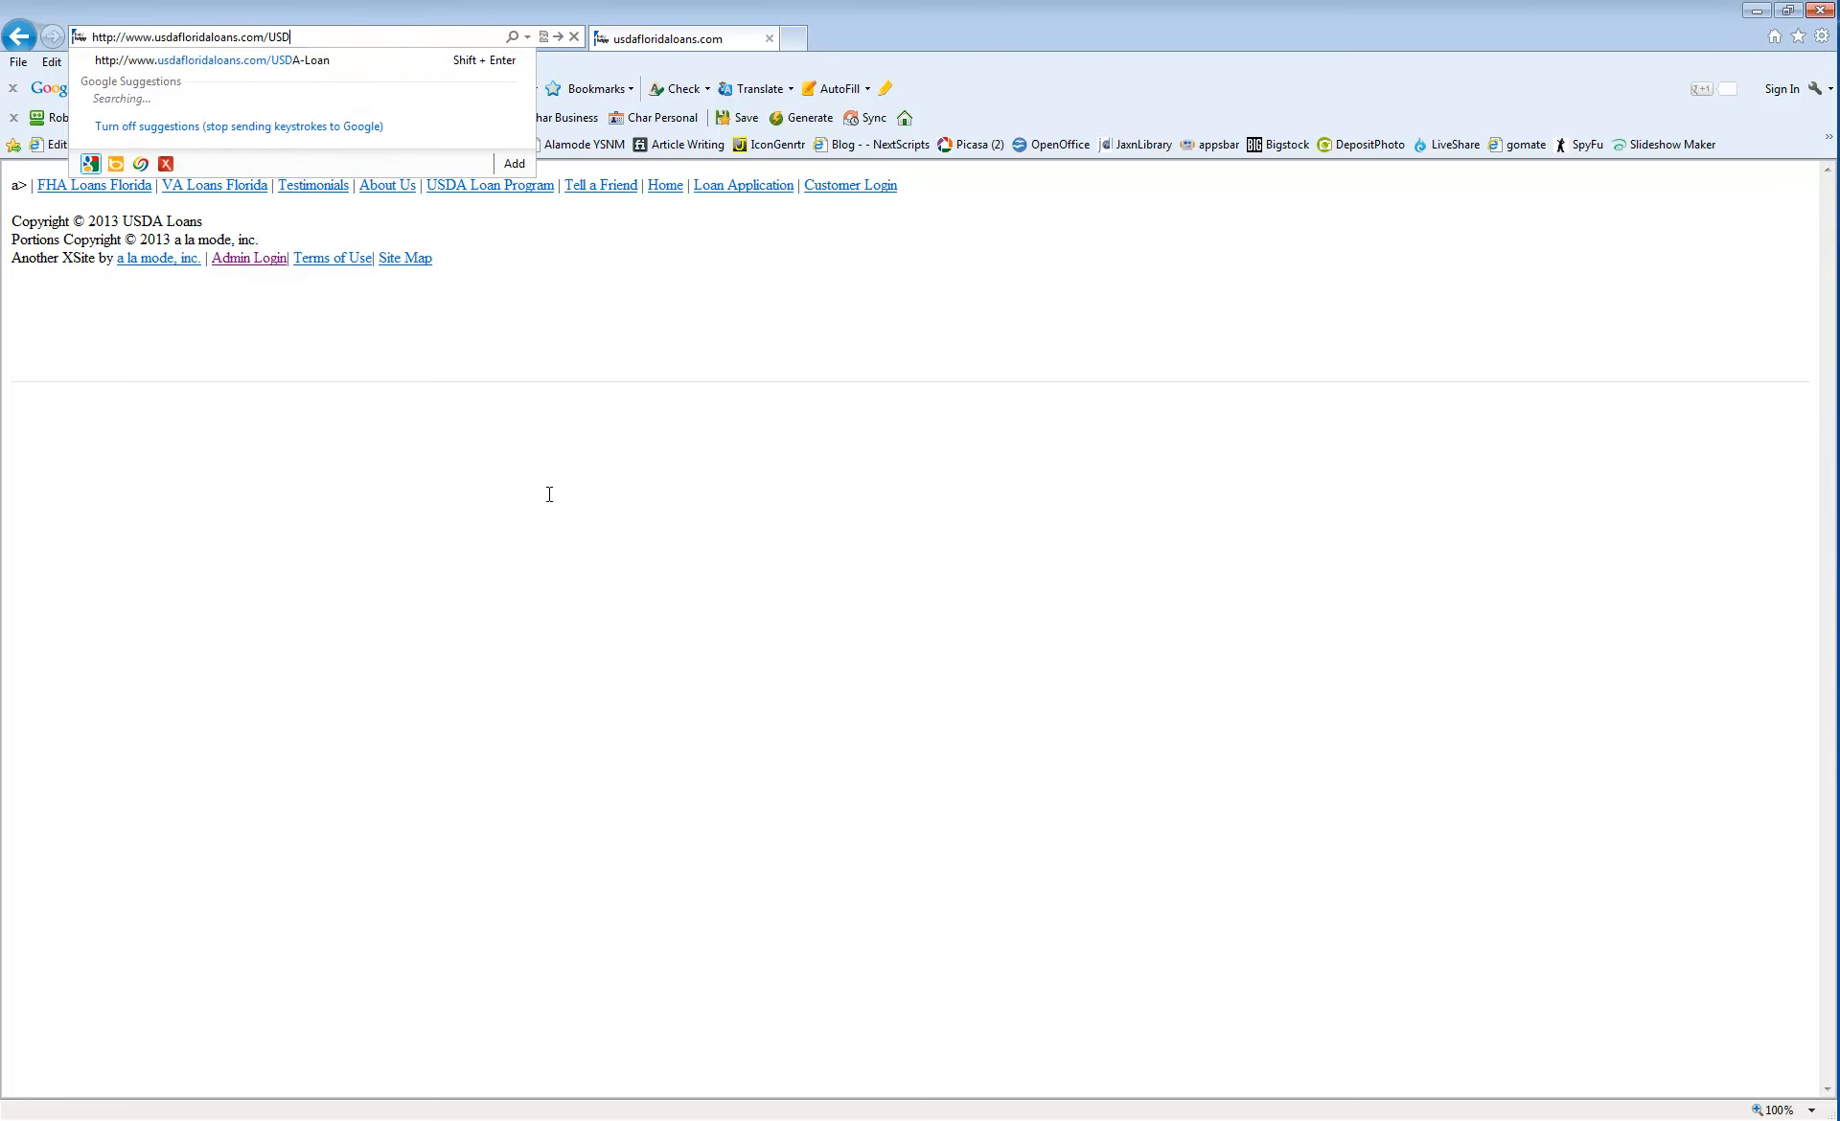
{"action": "key", "text": "Return"}
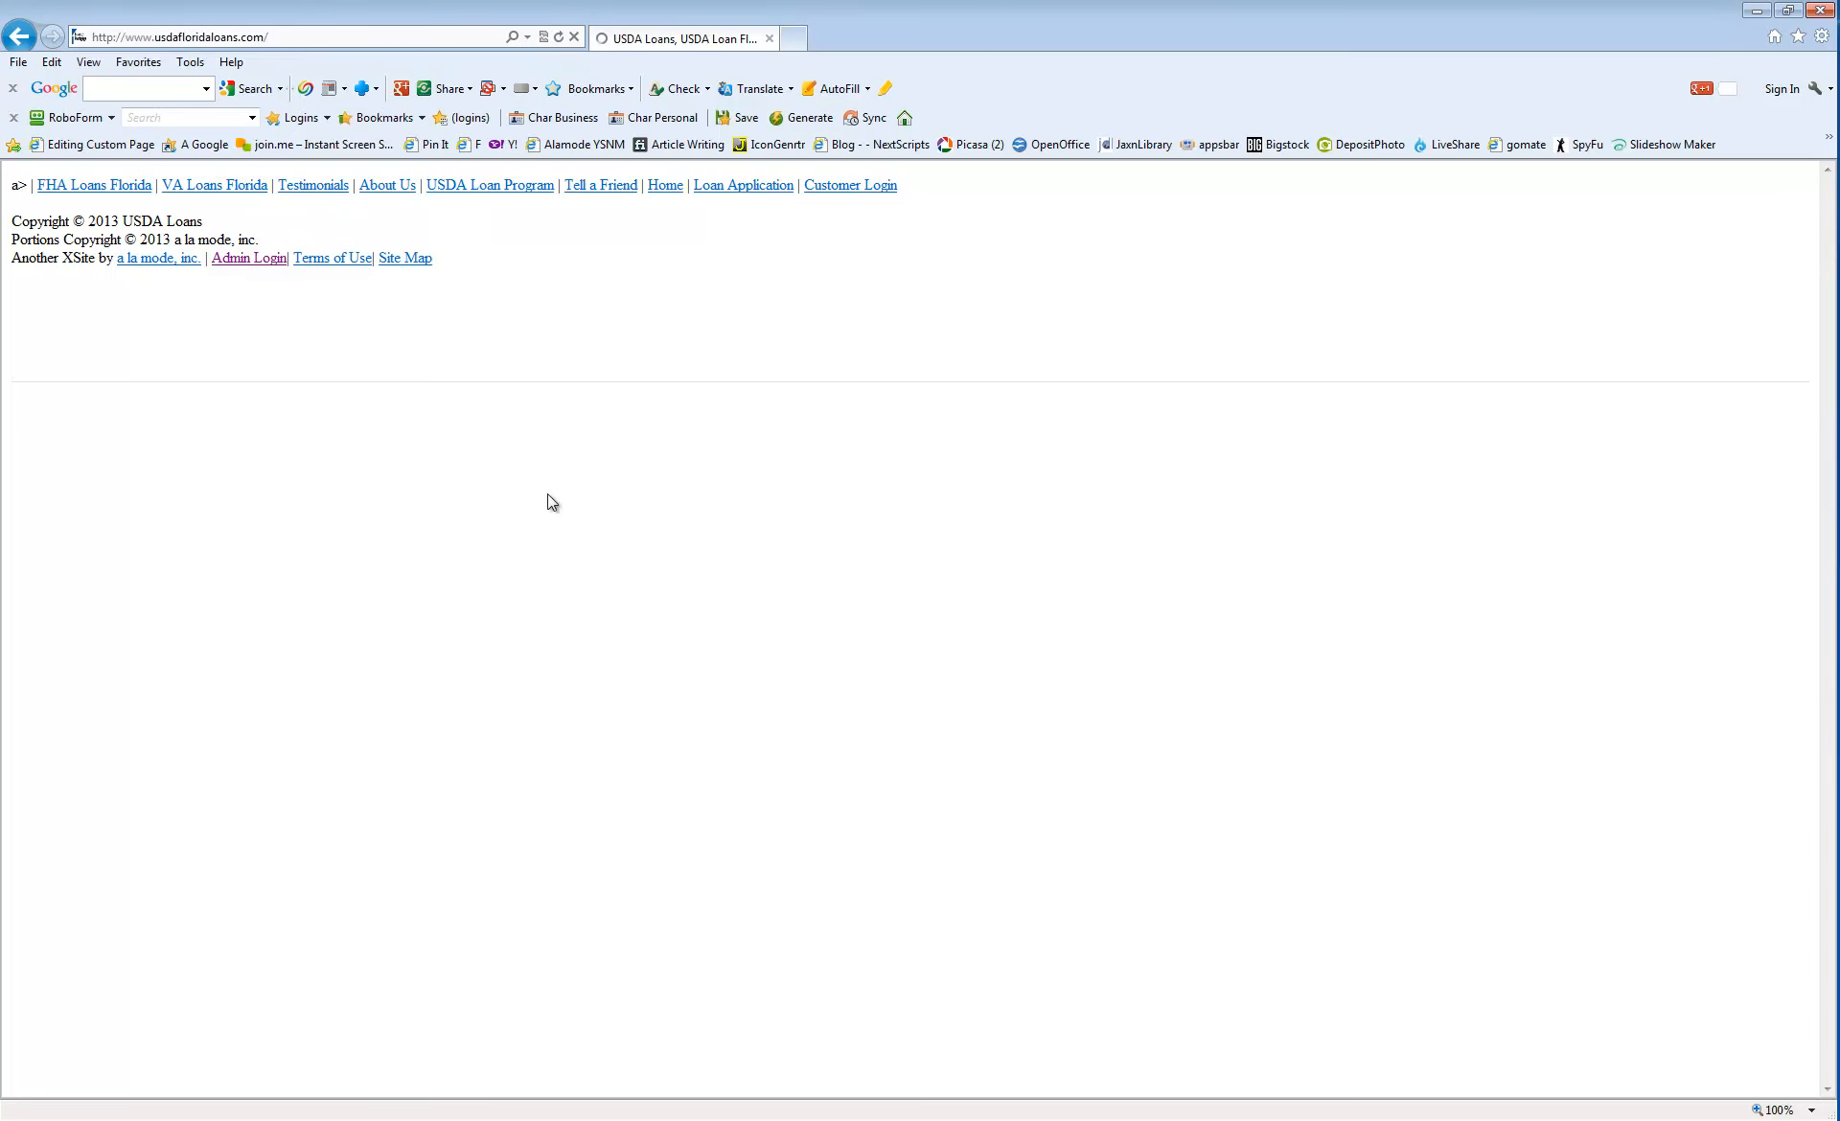
{"action": "scroll", "coordinate": [552, 502], "scroll_direction": "down", "scroll_amount": 10}
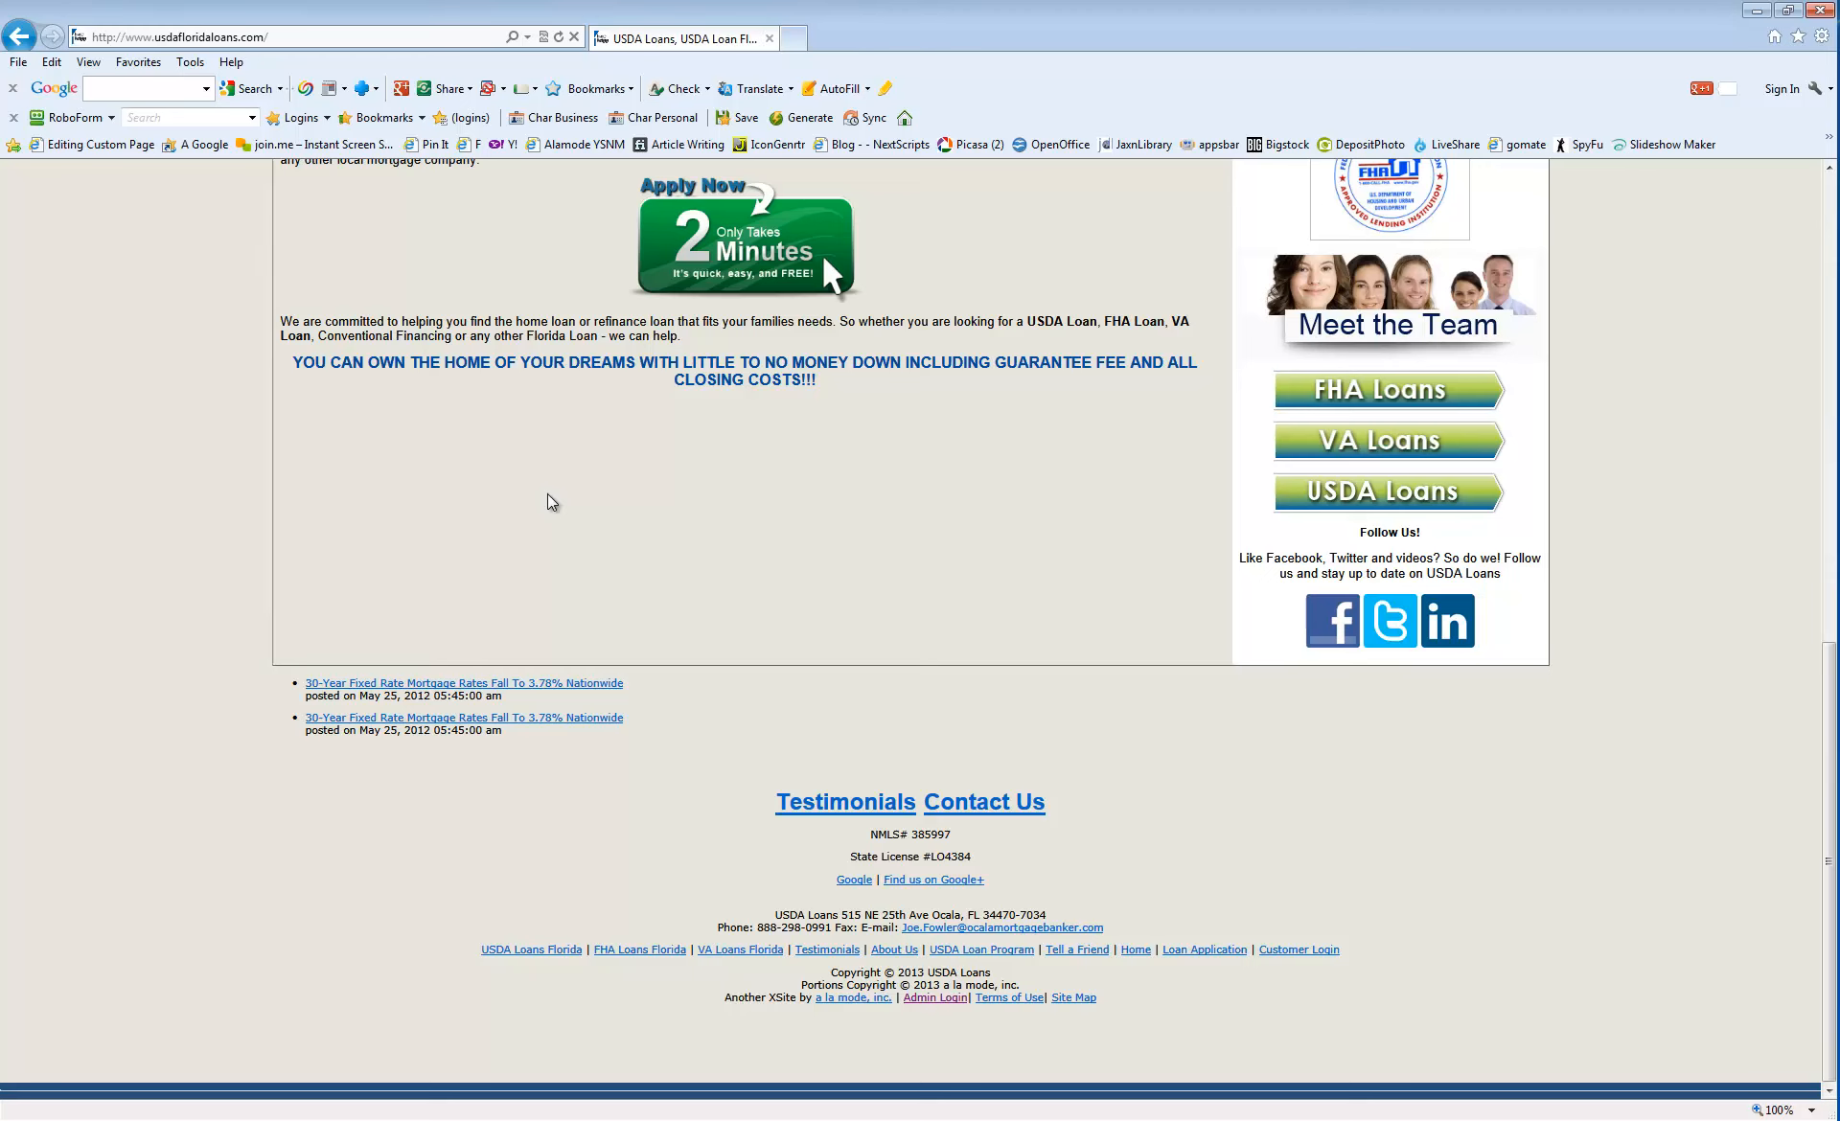
- Return to the XSite Wizard and look for the new USDA Loan page in Organize Content, the custom pages list and the open page editors
{"action": "key", "text": "alt+Tab"}
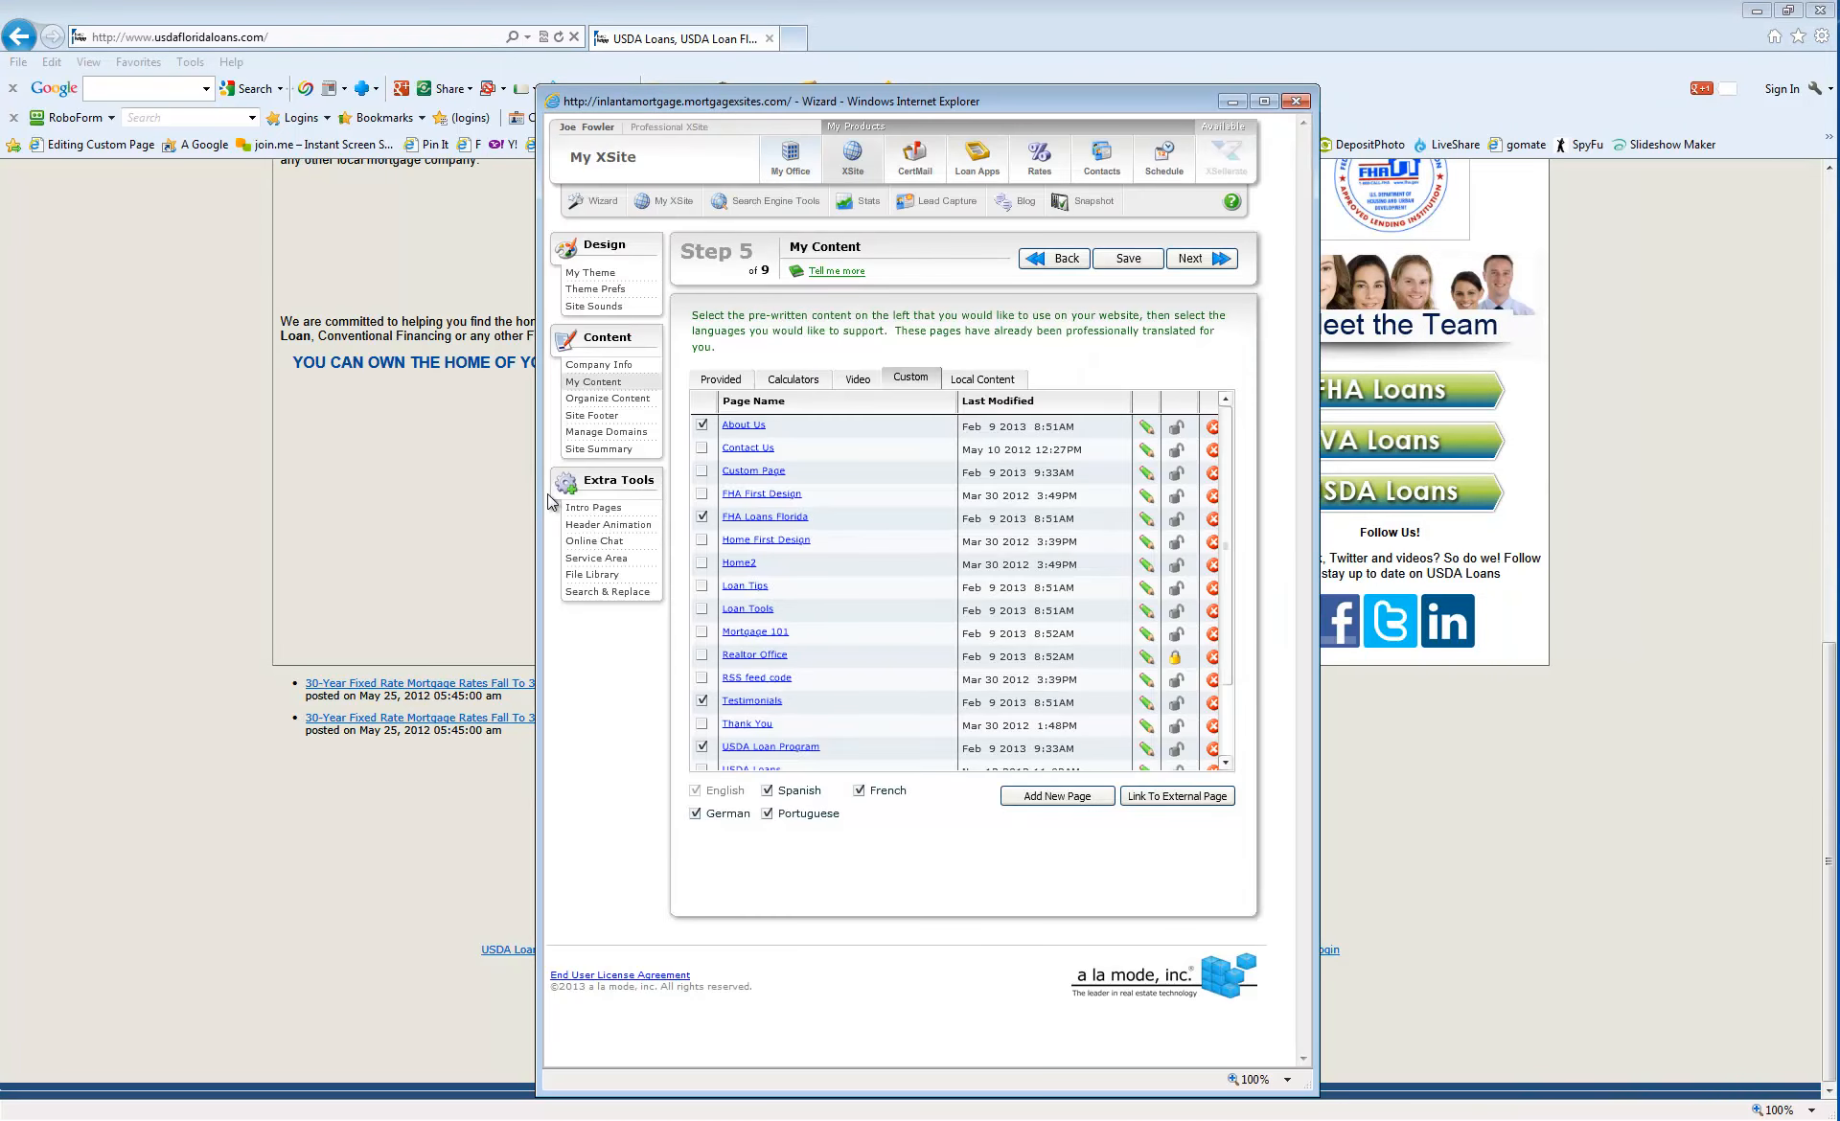
{"action": "scroll", "coordinate": [548, 494], "scroll_direction": "down", "scroll_amount": 2}
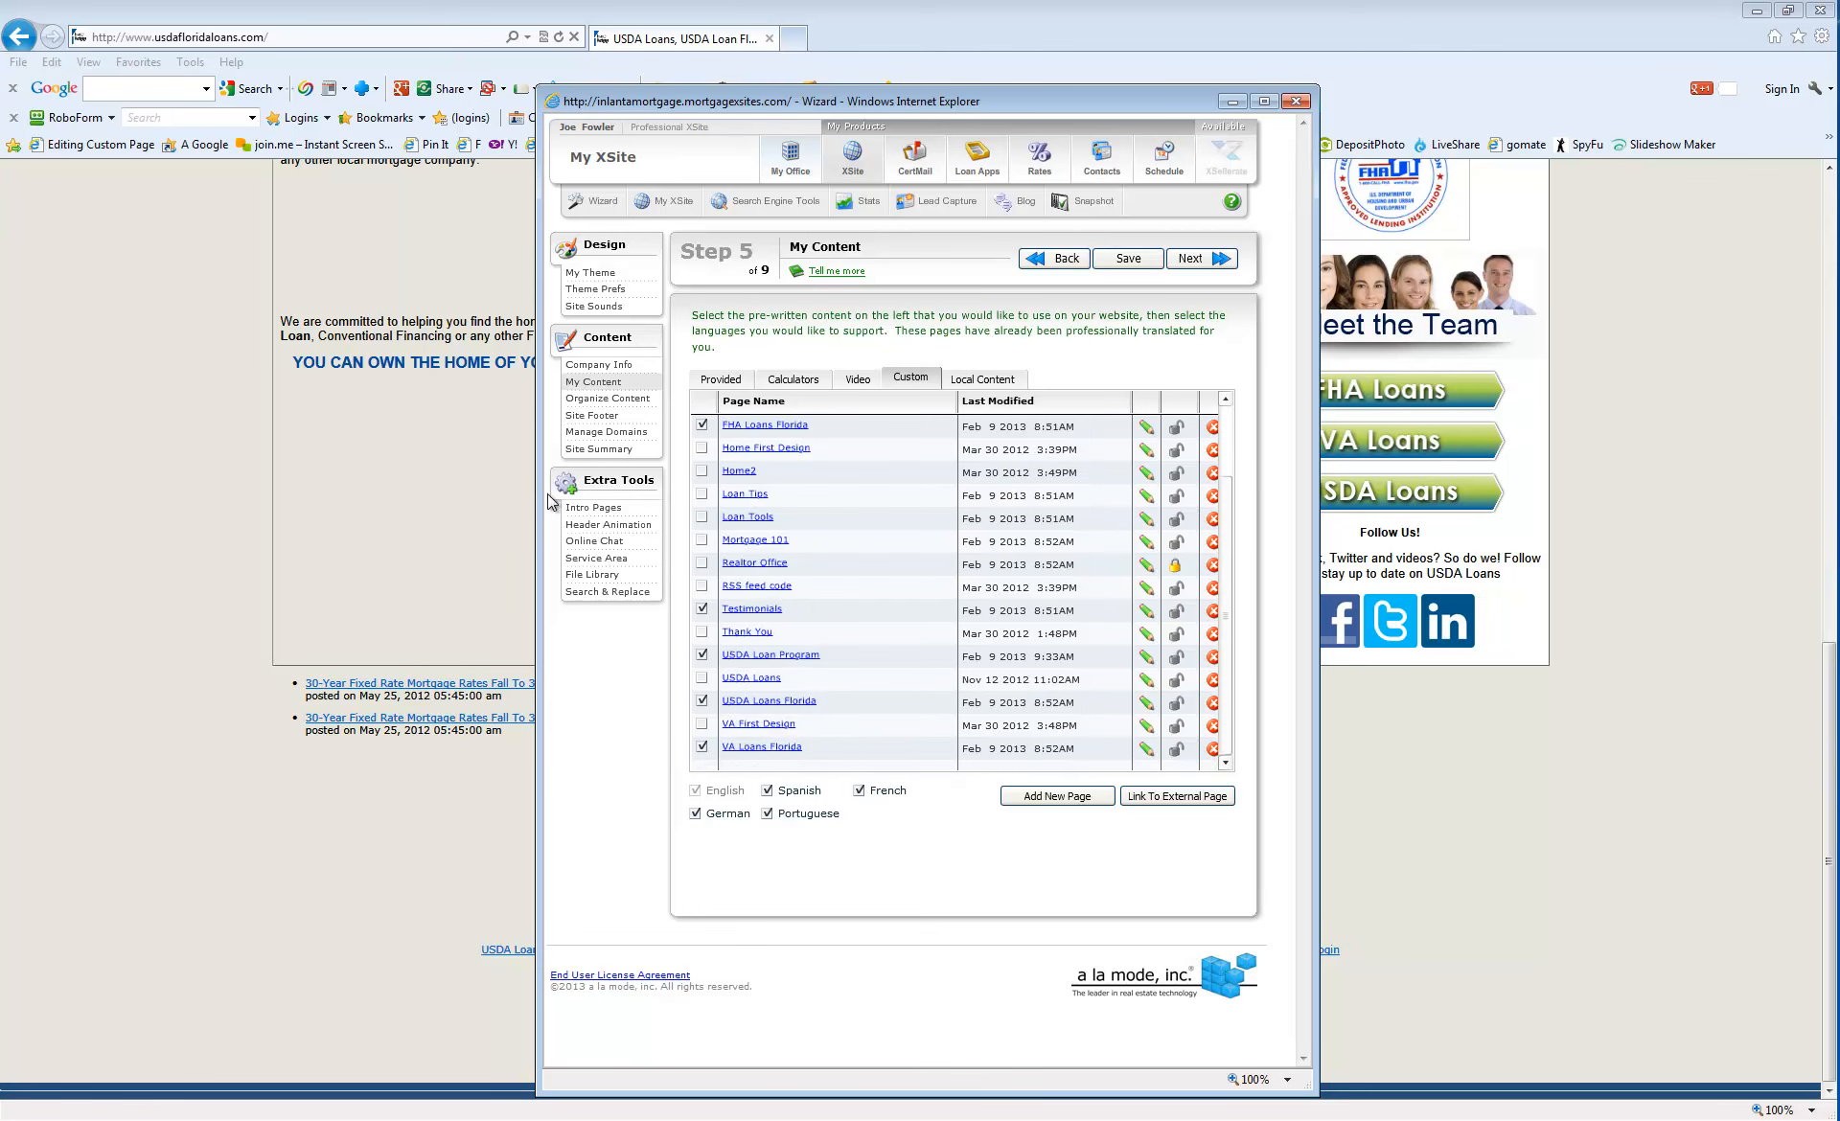
{"action": "left_click", "coordinate": [607, 399]}
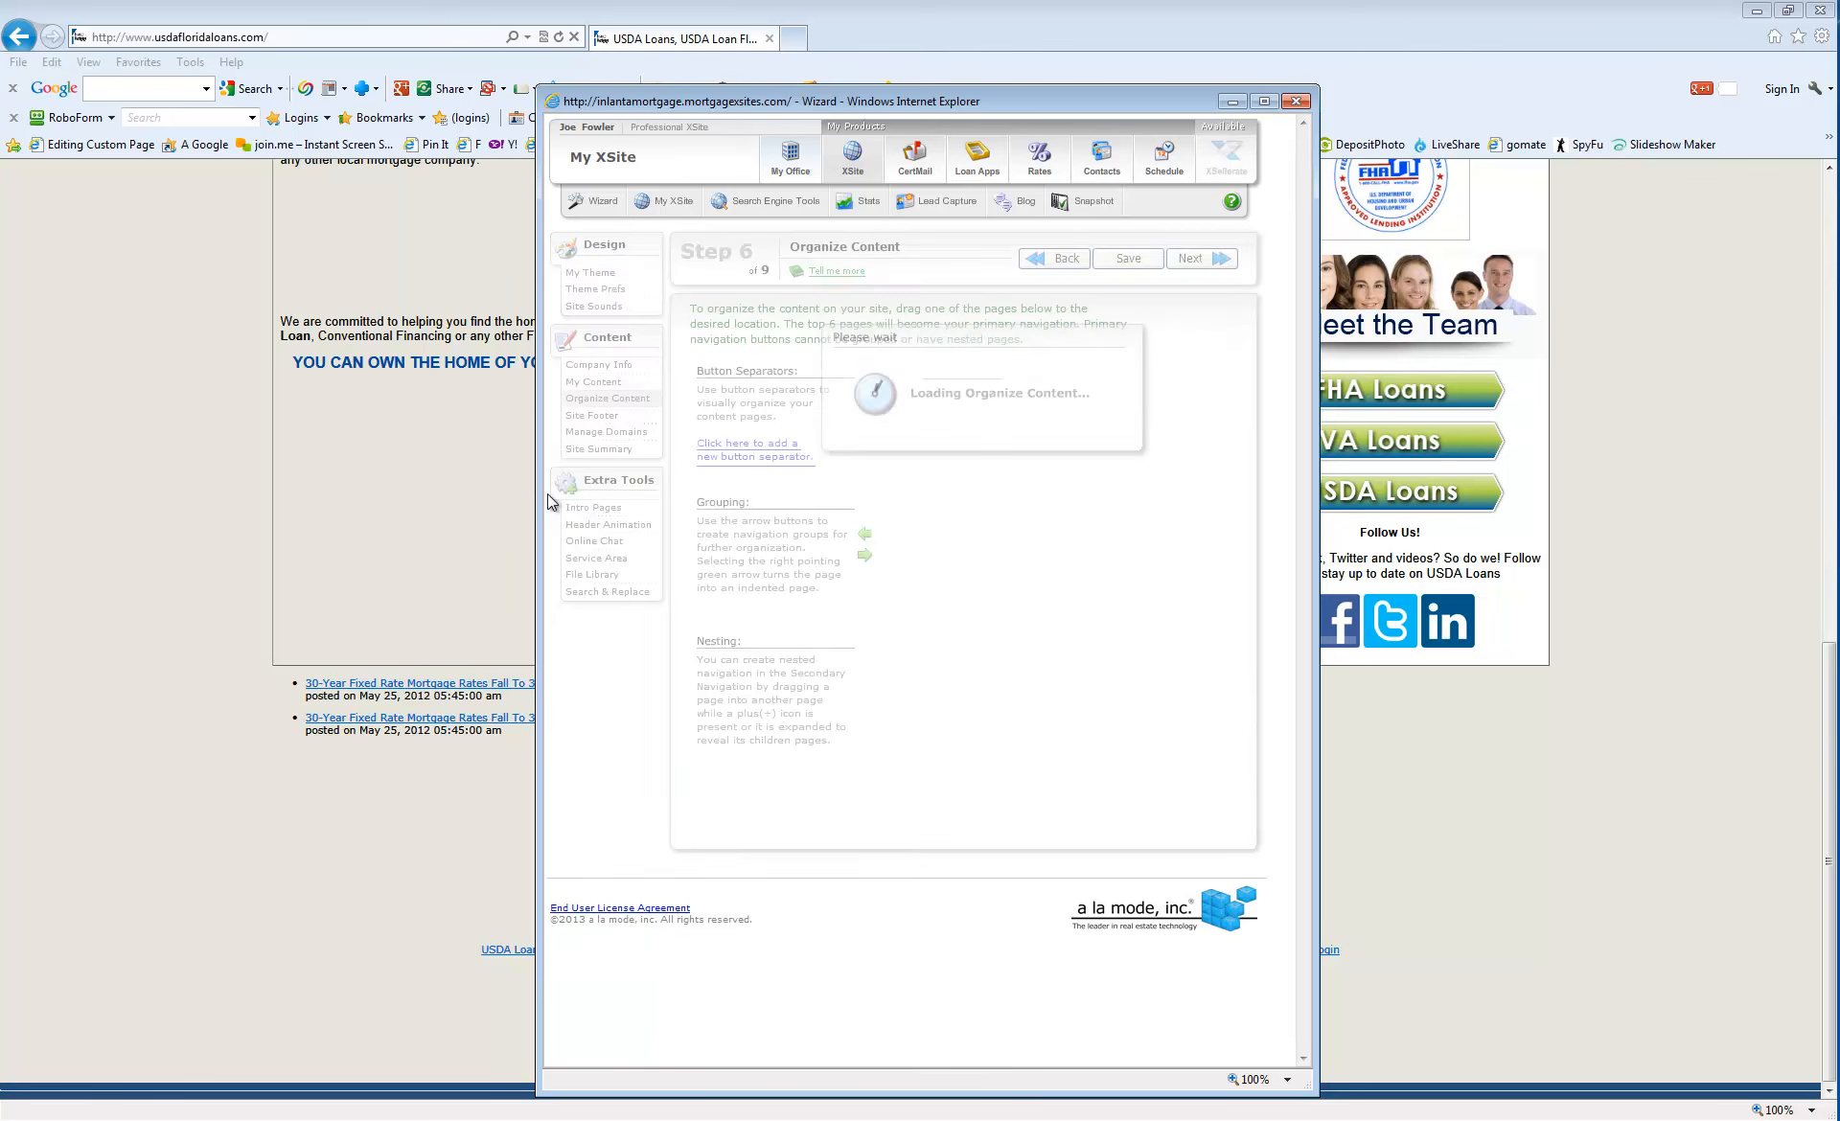
{"action": "left_click", "coordinate": [593, 382]}
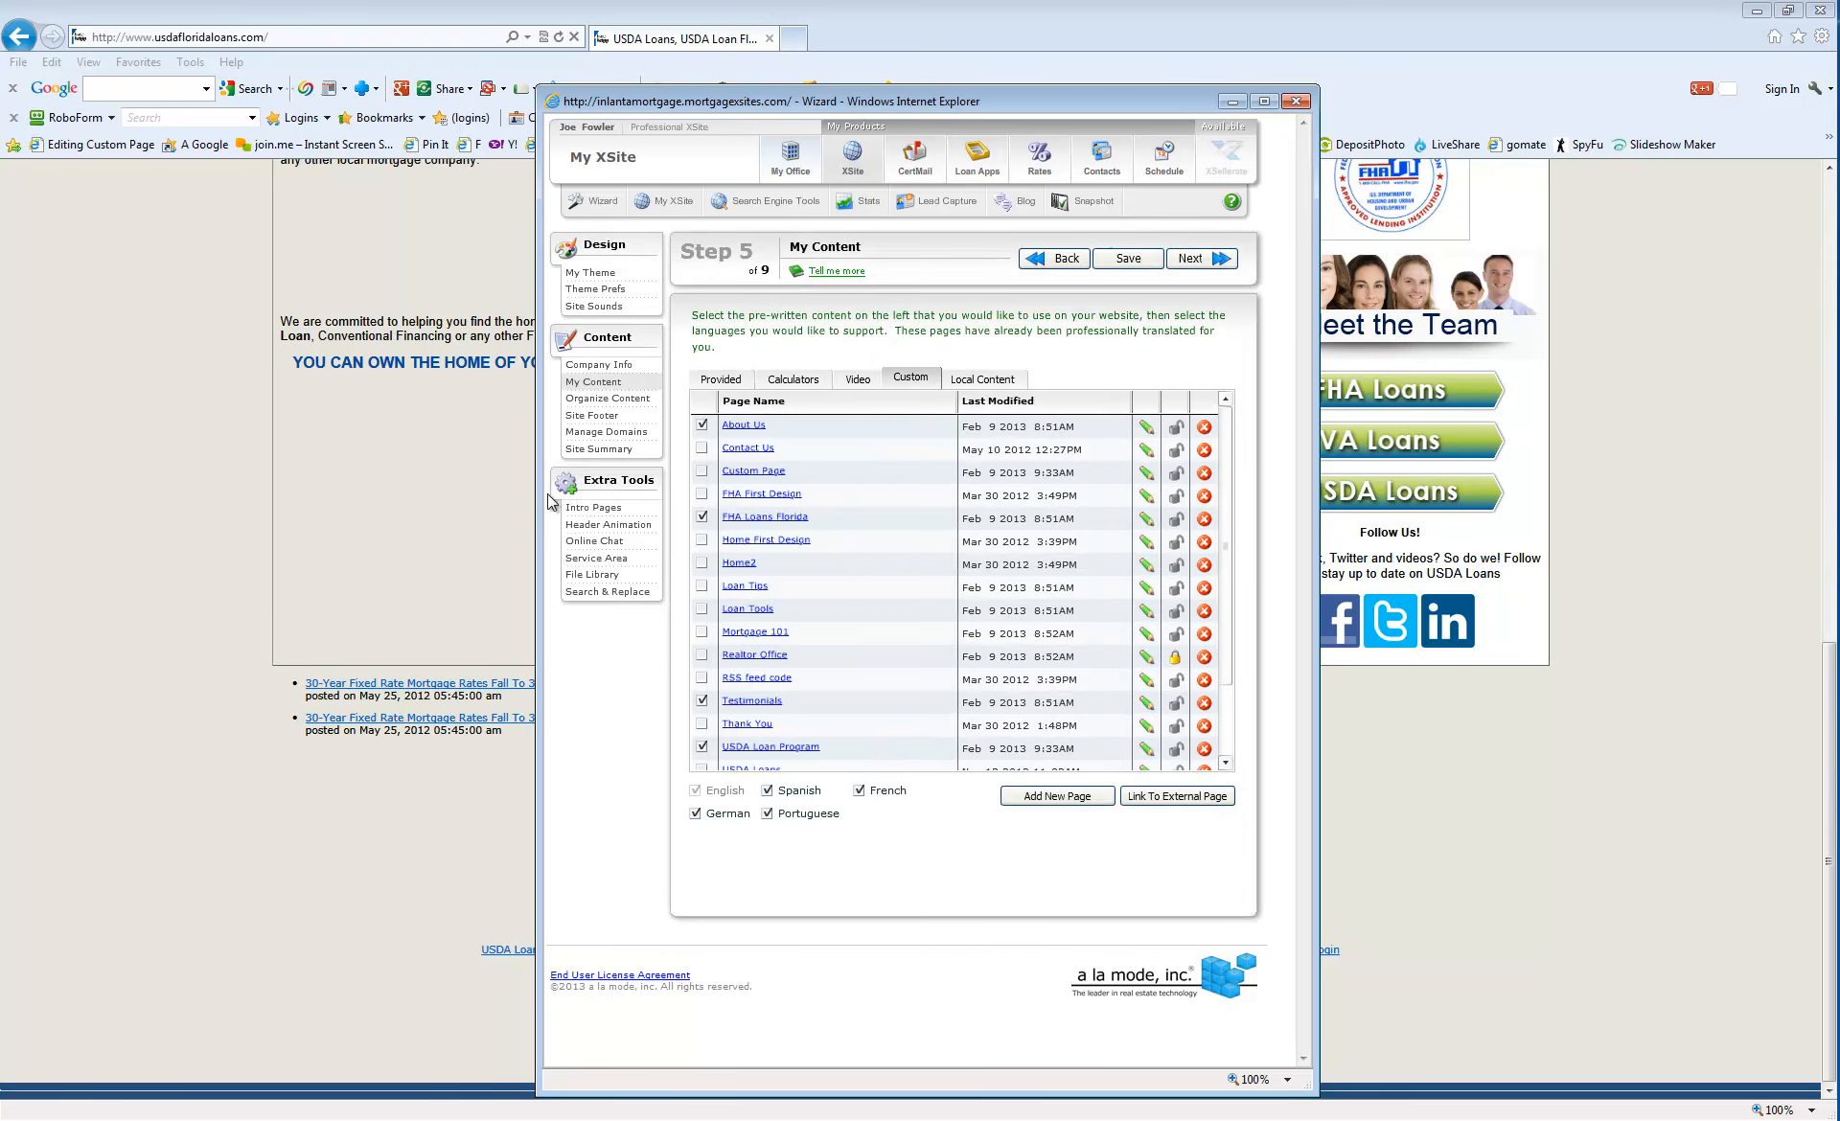
{"action": "scroll", "coordinate": [551, 502], "scroll_direction": "down", "scroll_amount": 2}
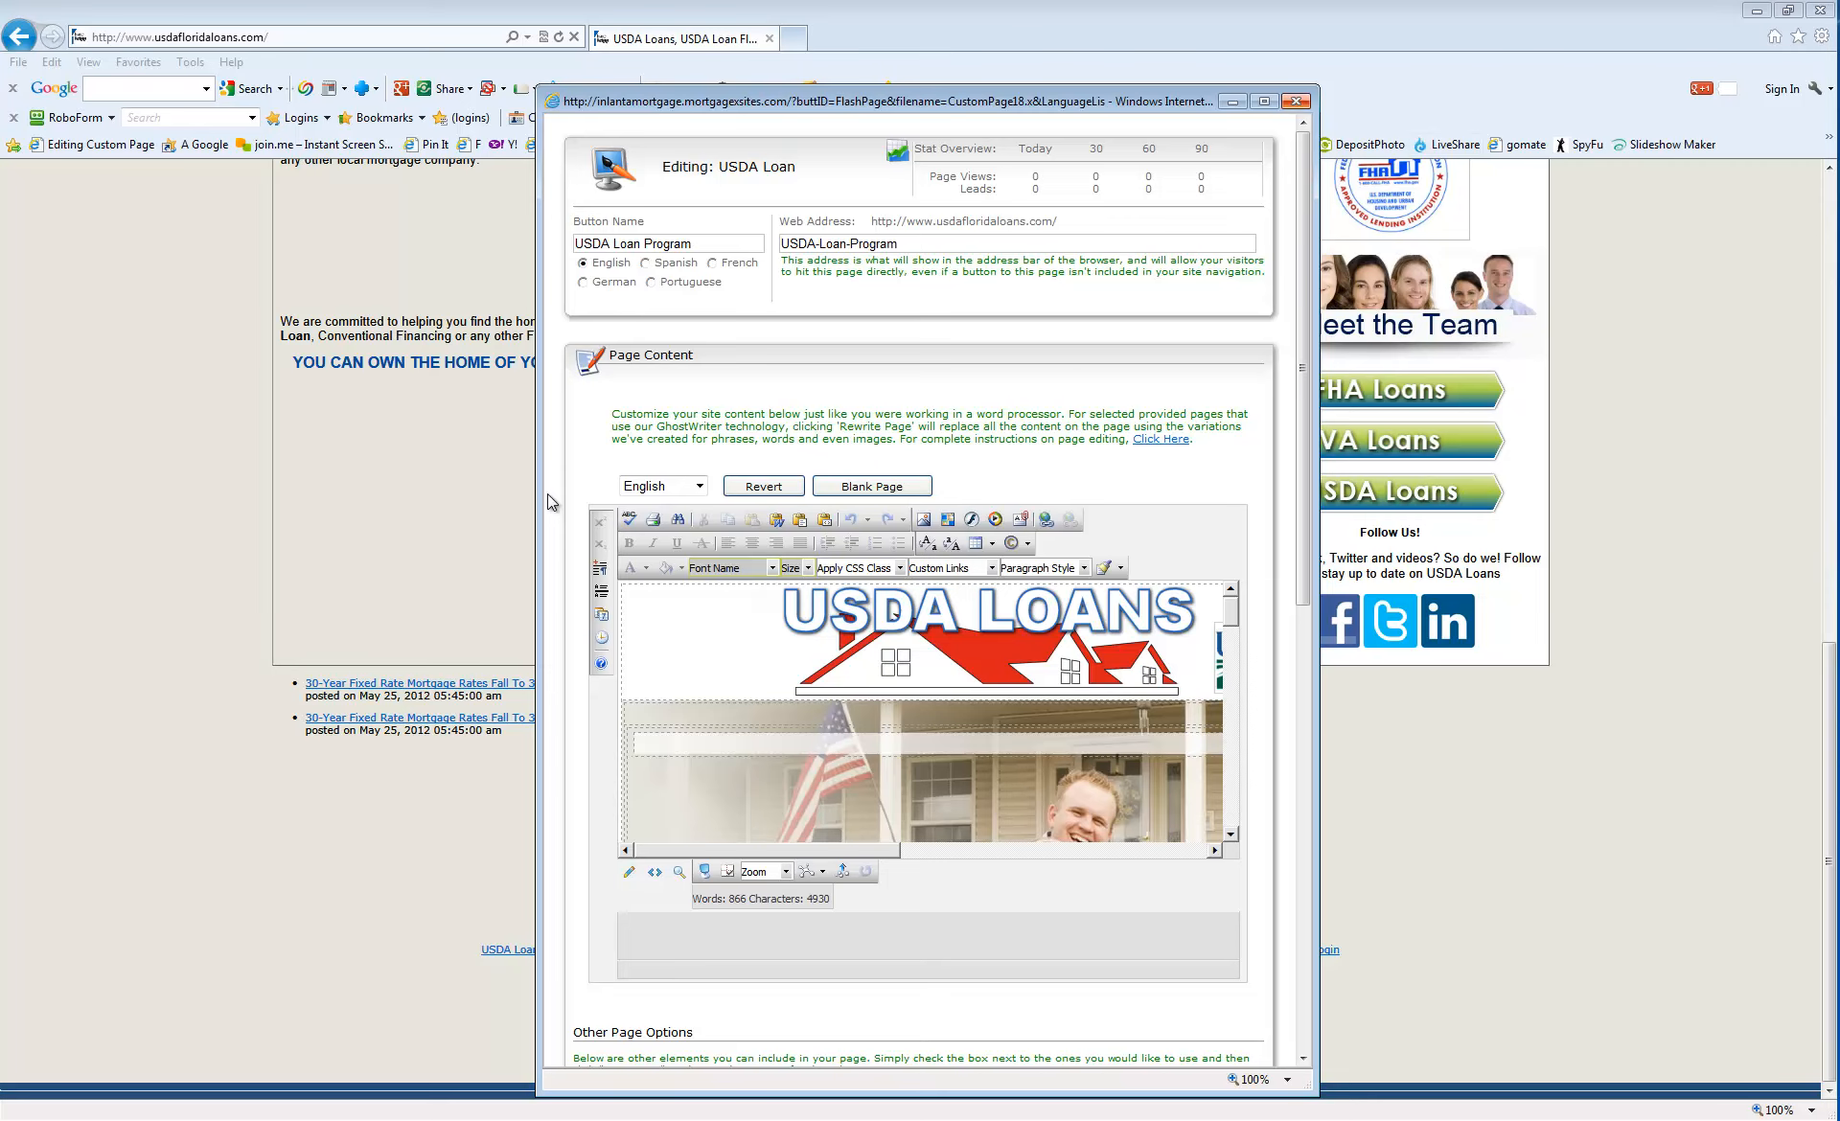
{"action": "key", "text": "alt+F4"}
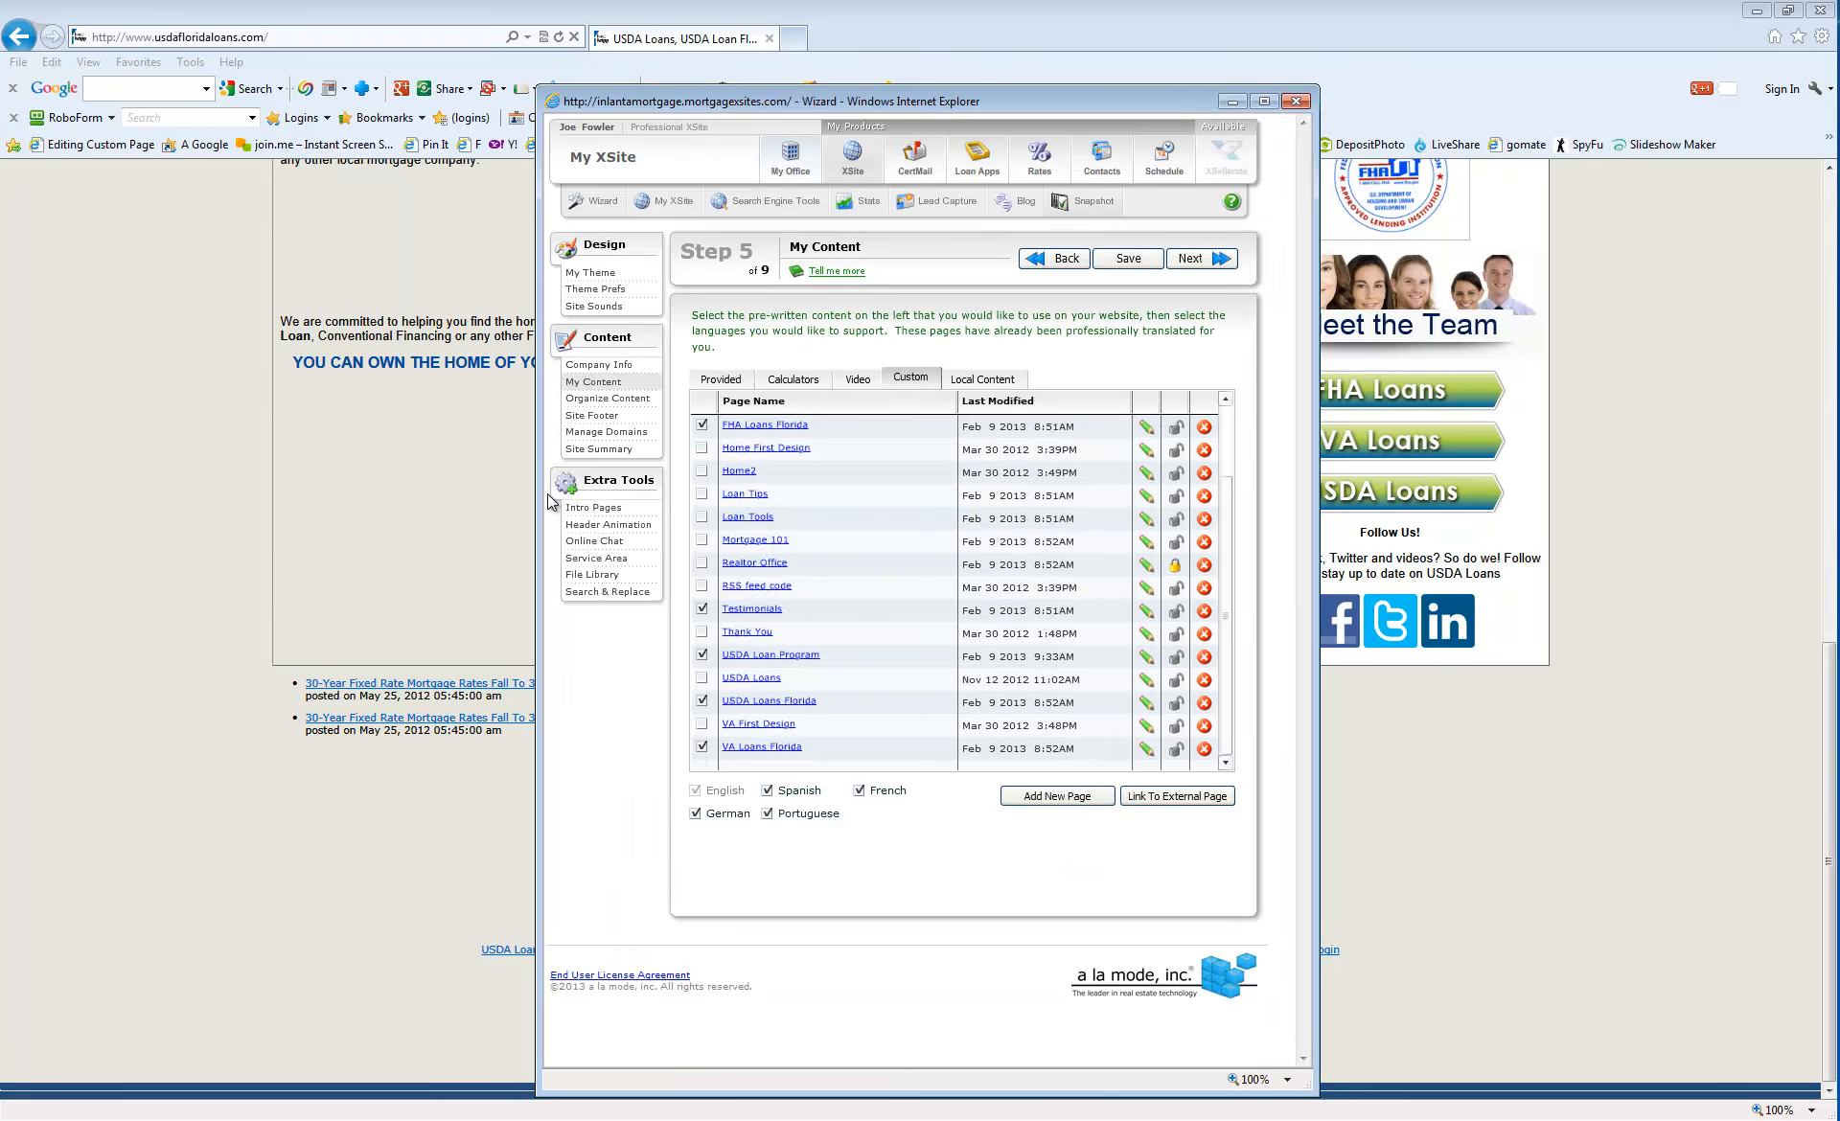
{"action": "key", "text": "alt+Tab"}
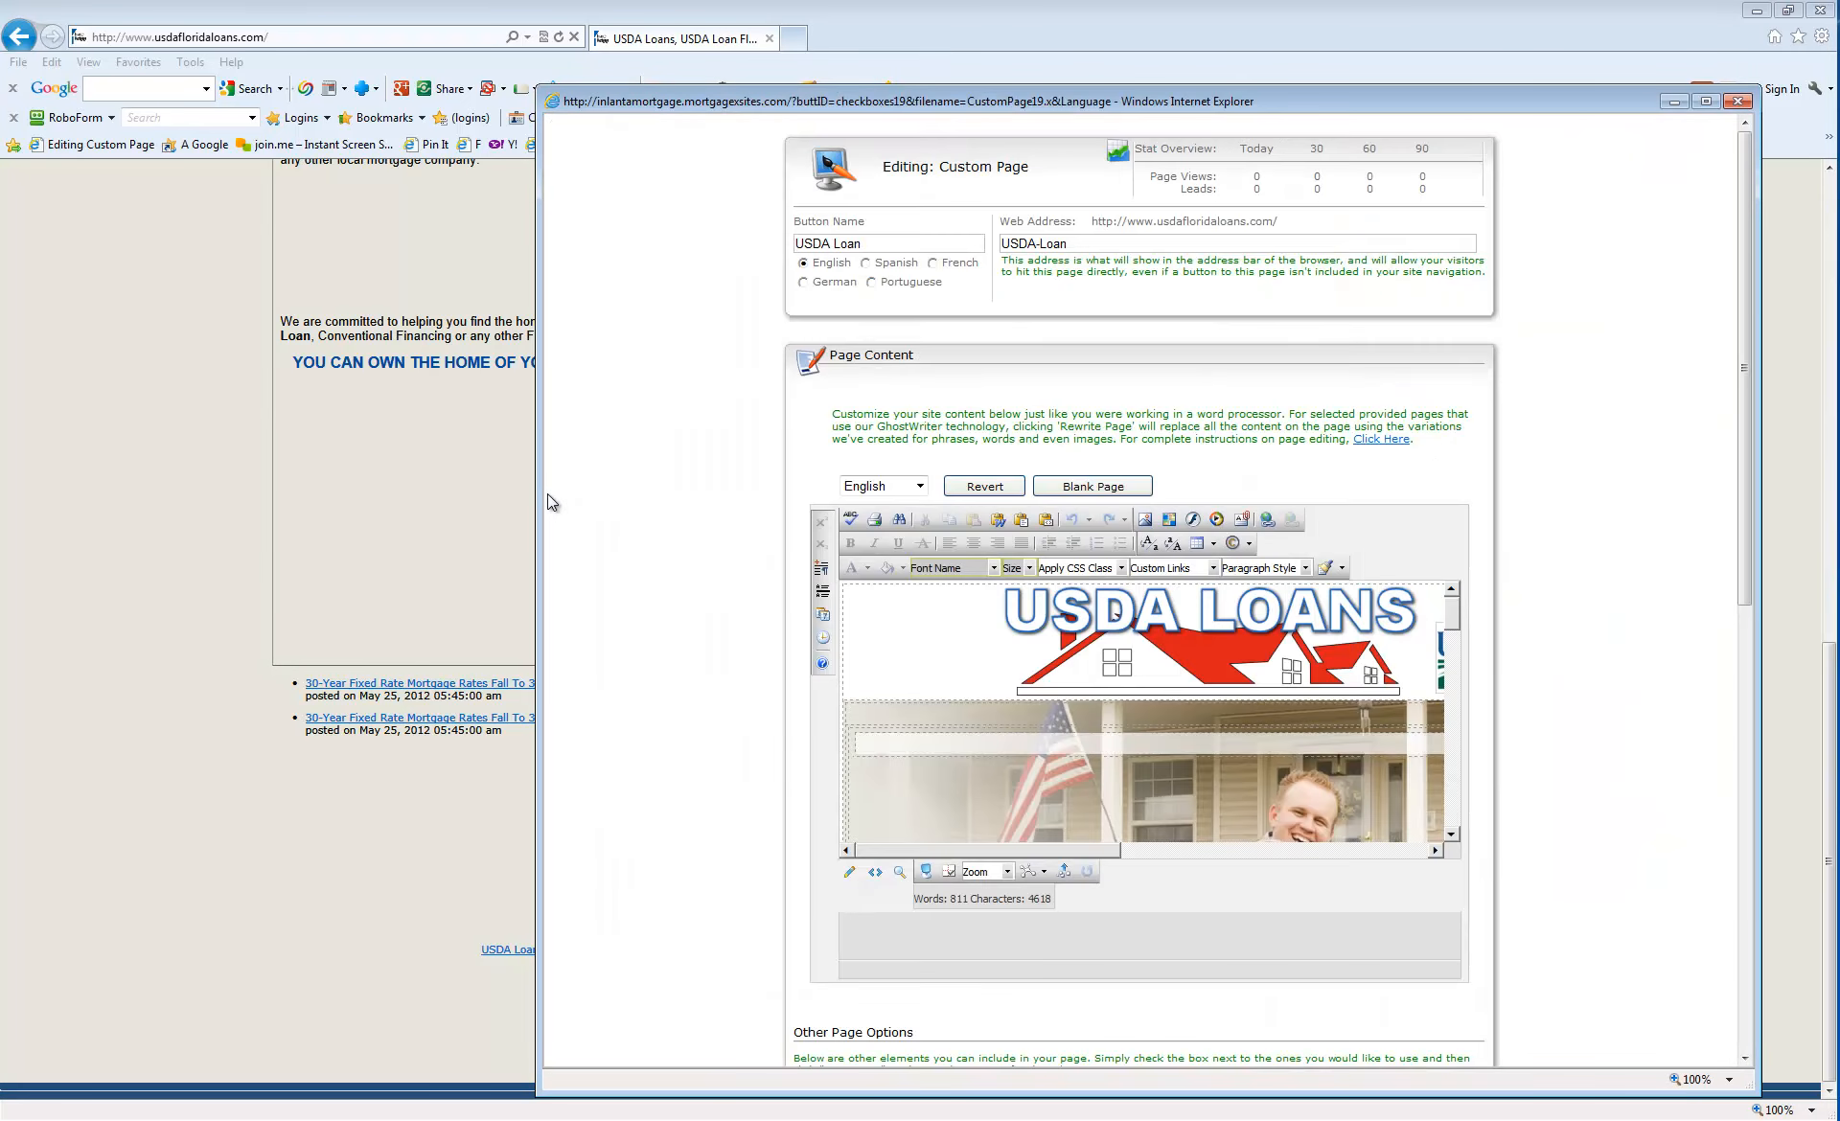
{"action": "key", "text": "alt+Tab"}
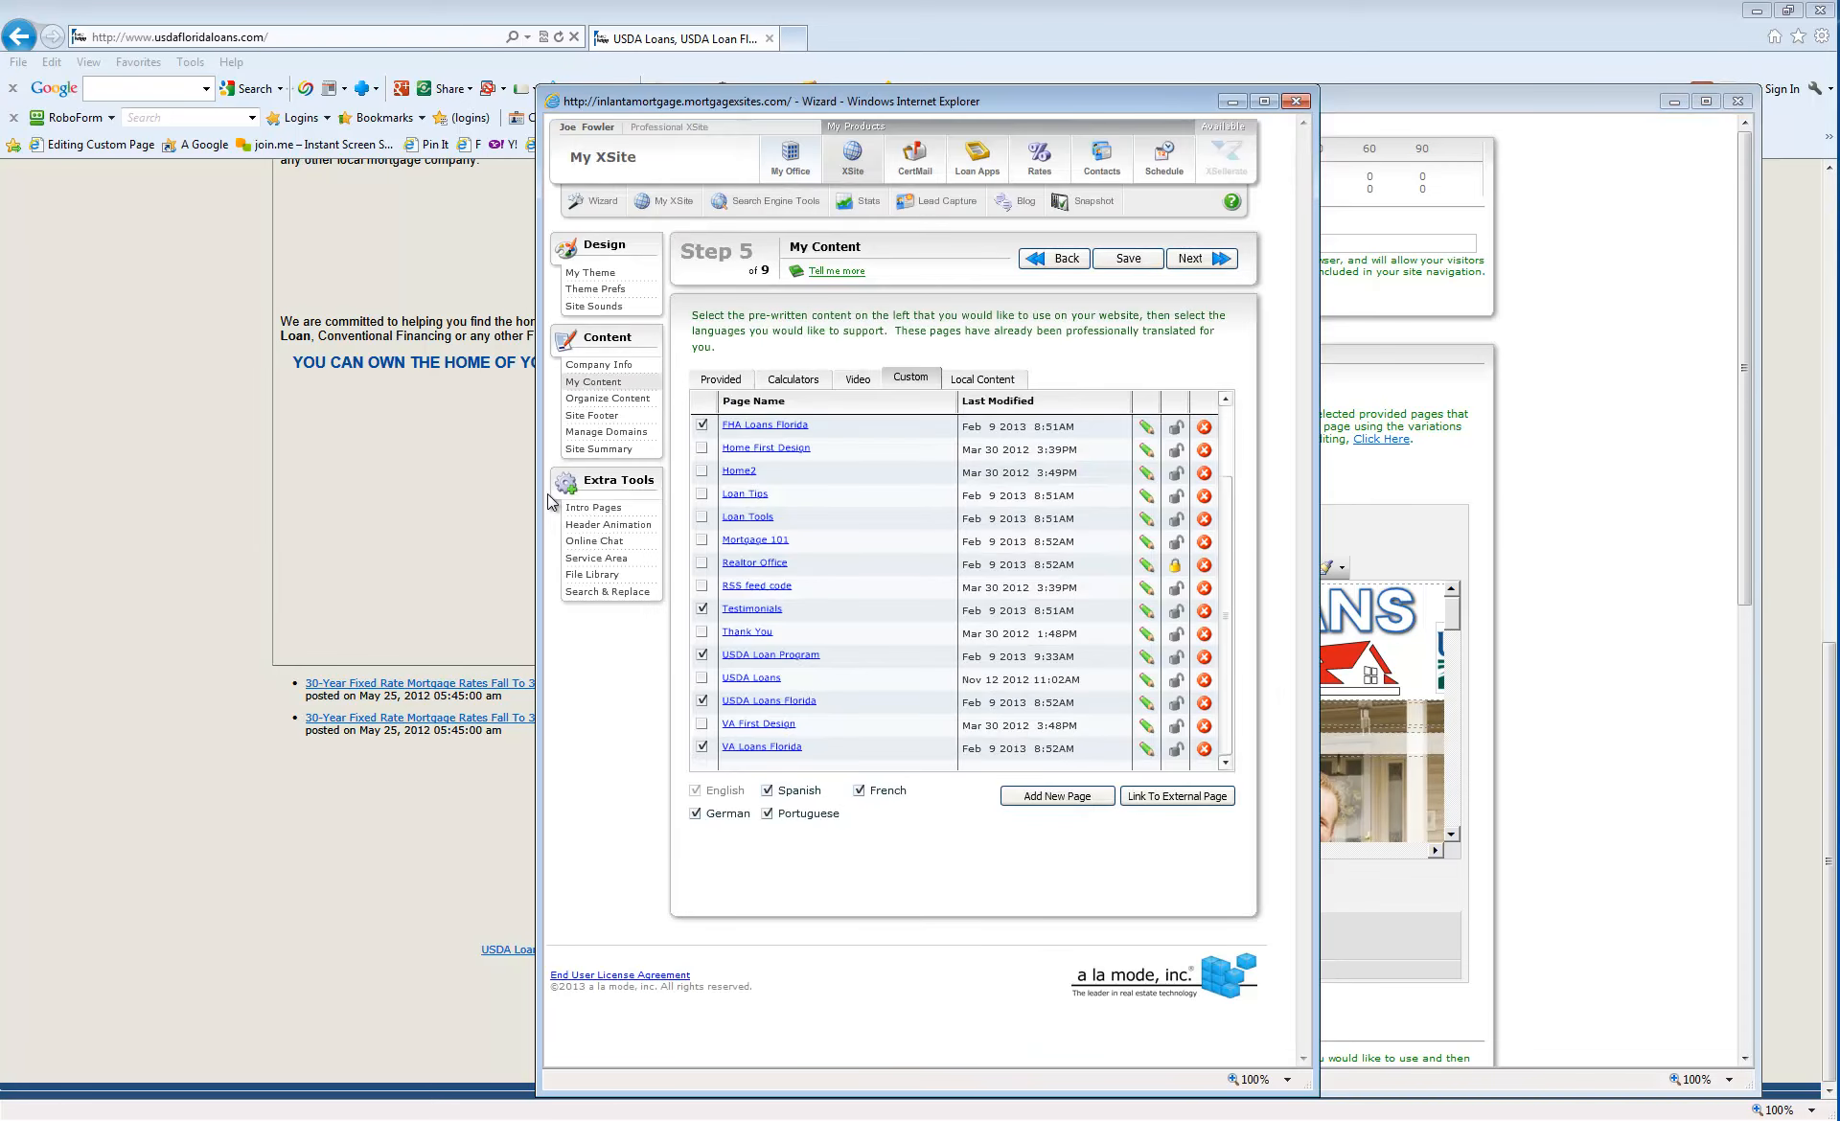
- Add a new custom page with Button Name "USDA Loan" and Web Address "USDA-Loan", and paste the earlier page's HTML source into it
{"action": "left_click", "coordinate": [1101, 158]}
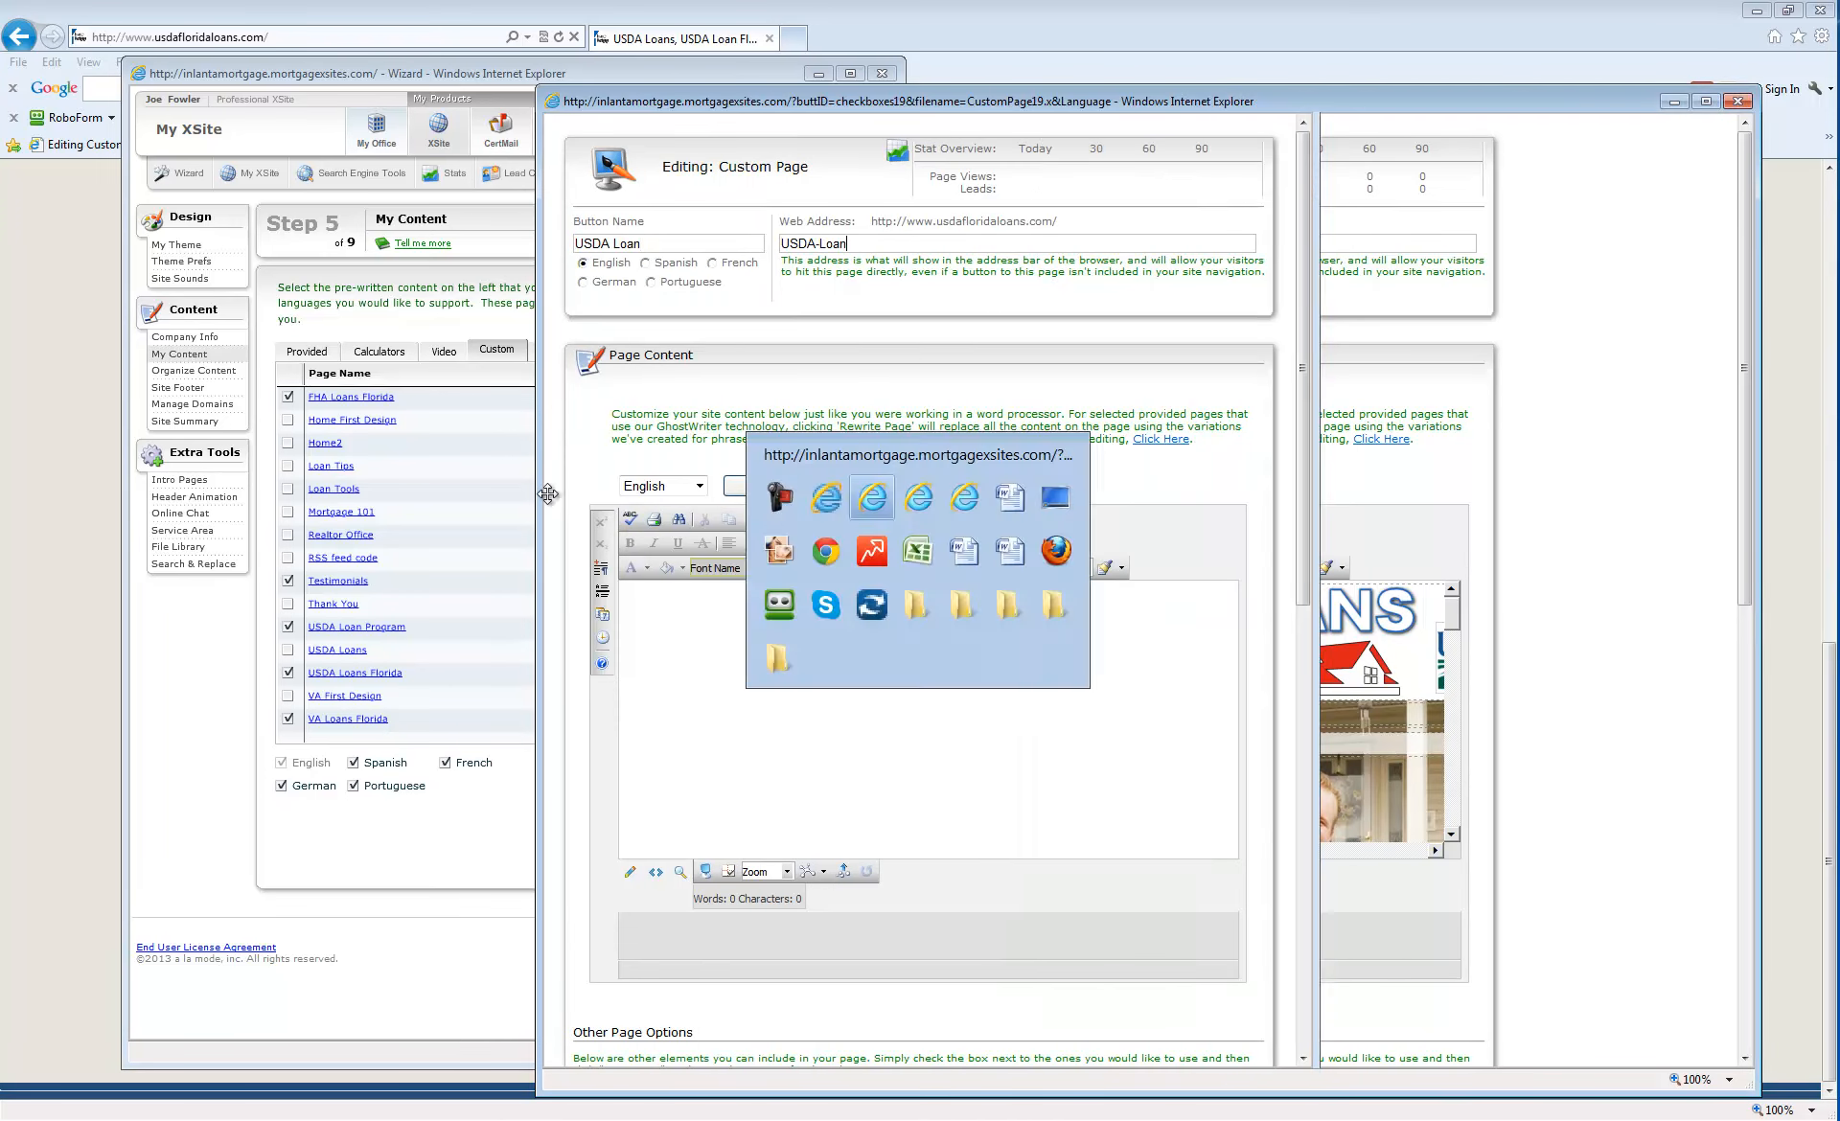
{"action": "key", "text": "ctrl+a"}
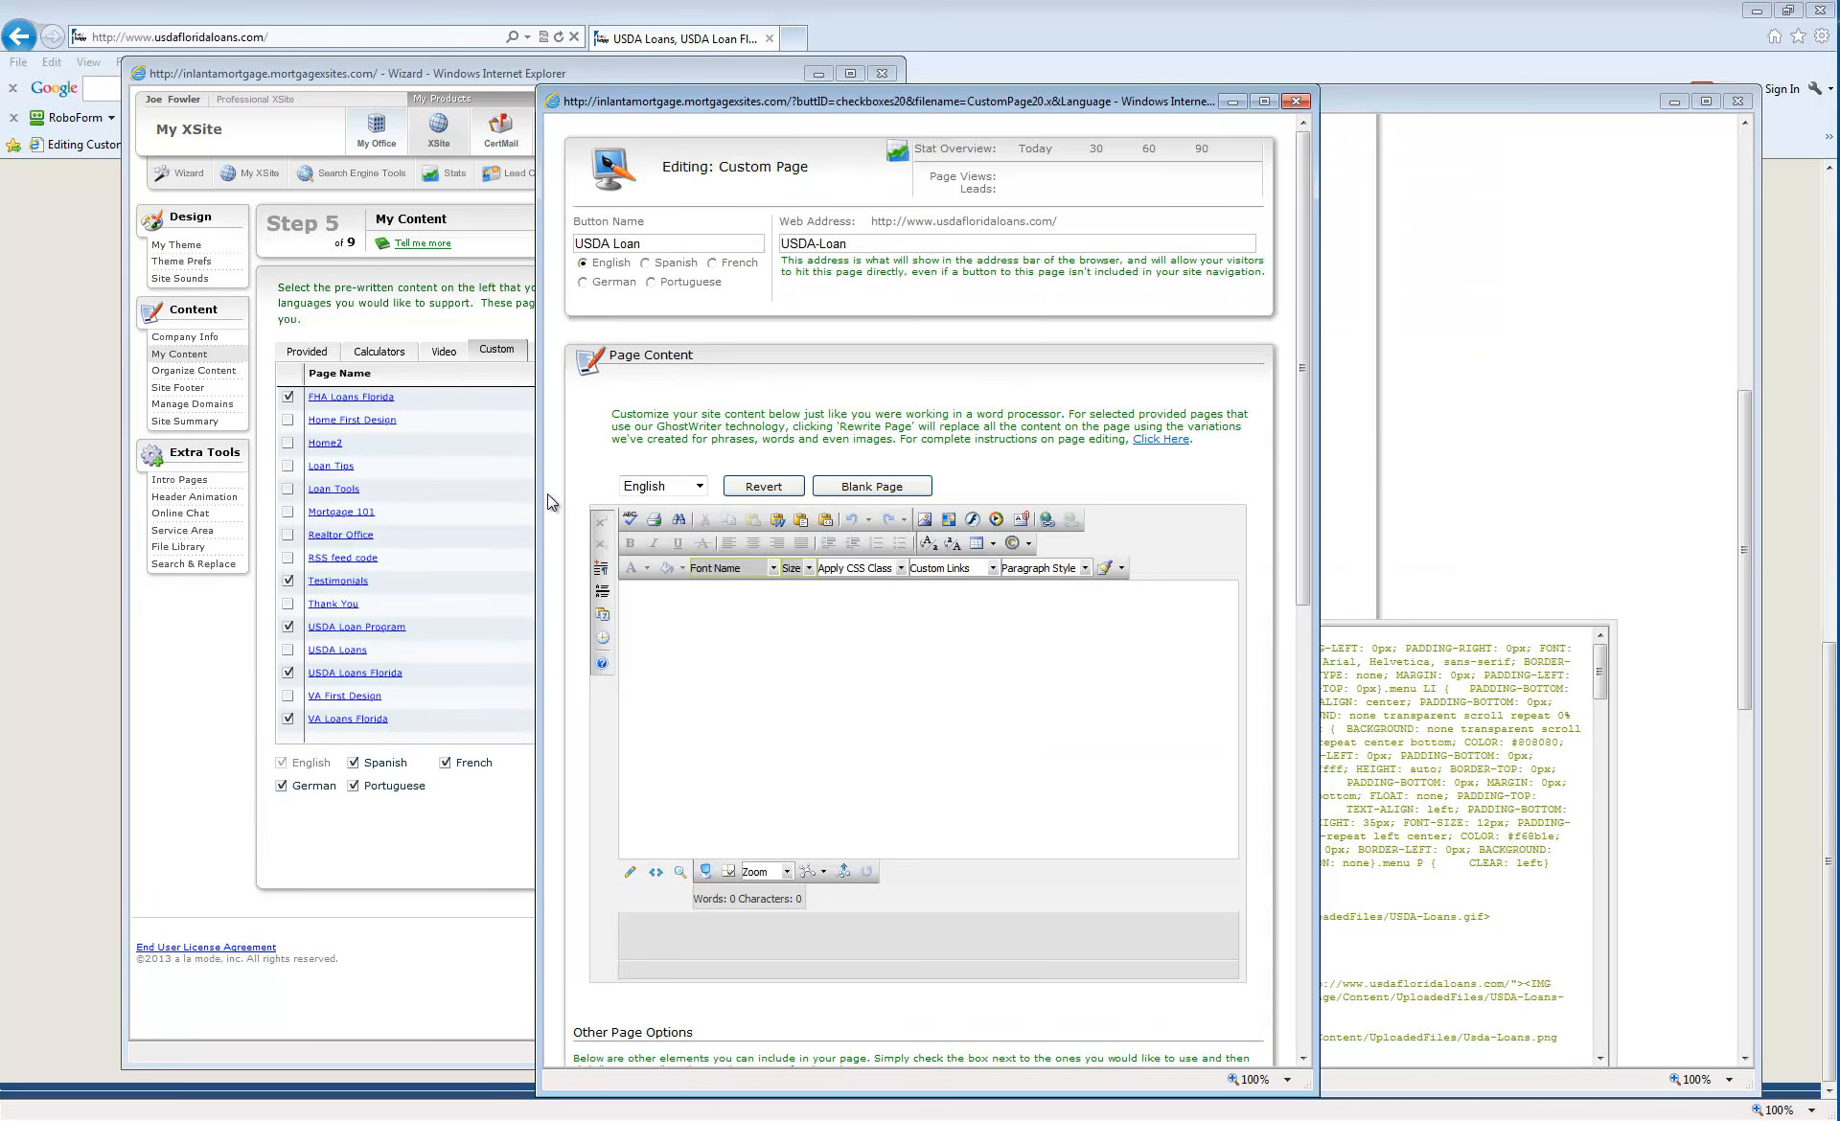
{"action": "key", "text": "ctrl+v"}
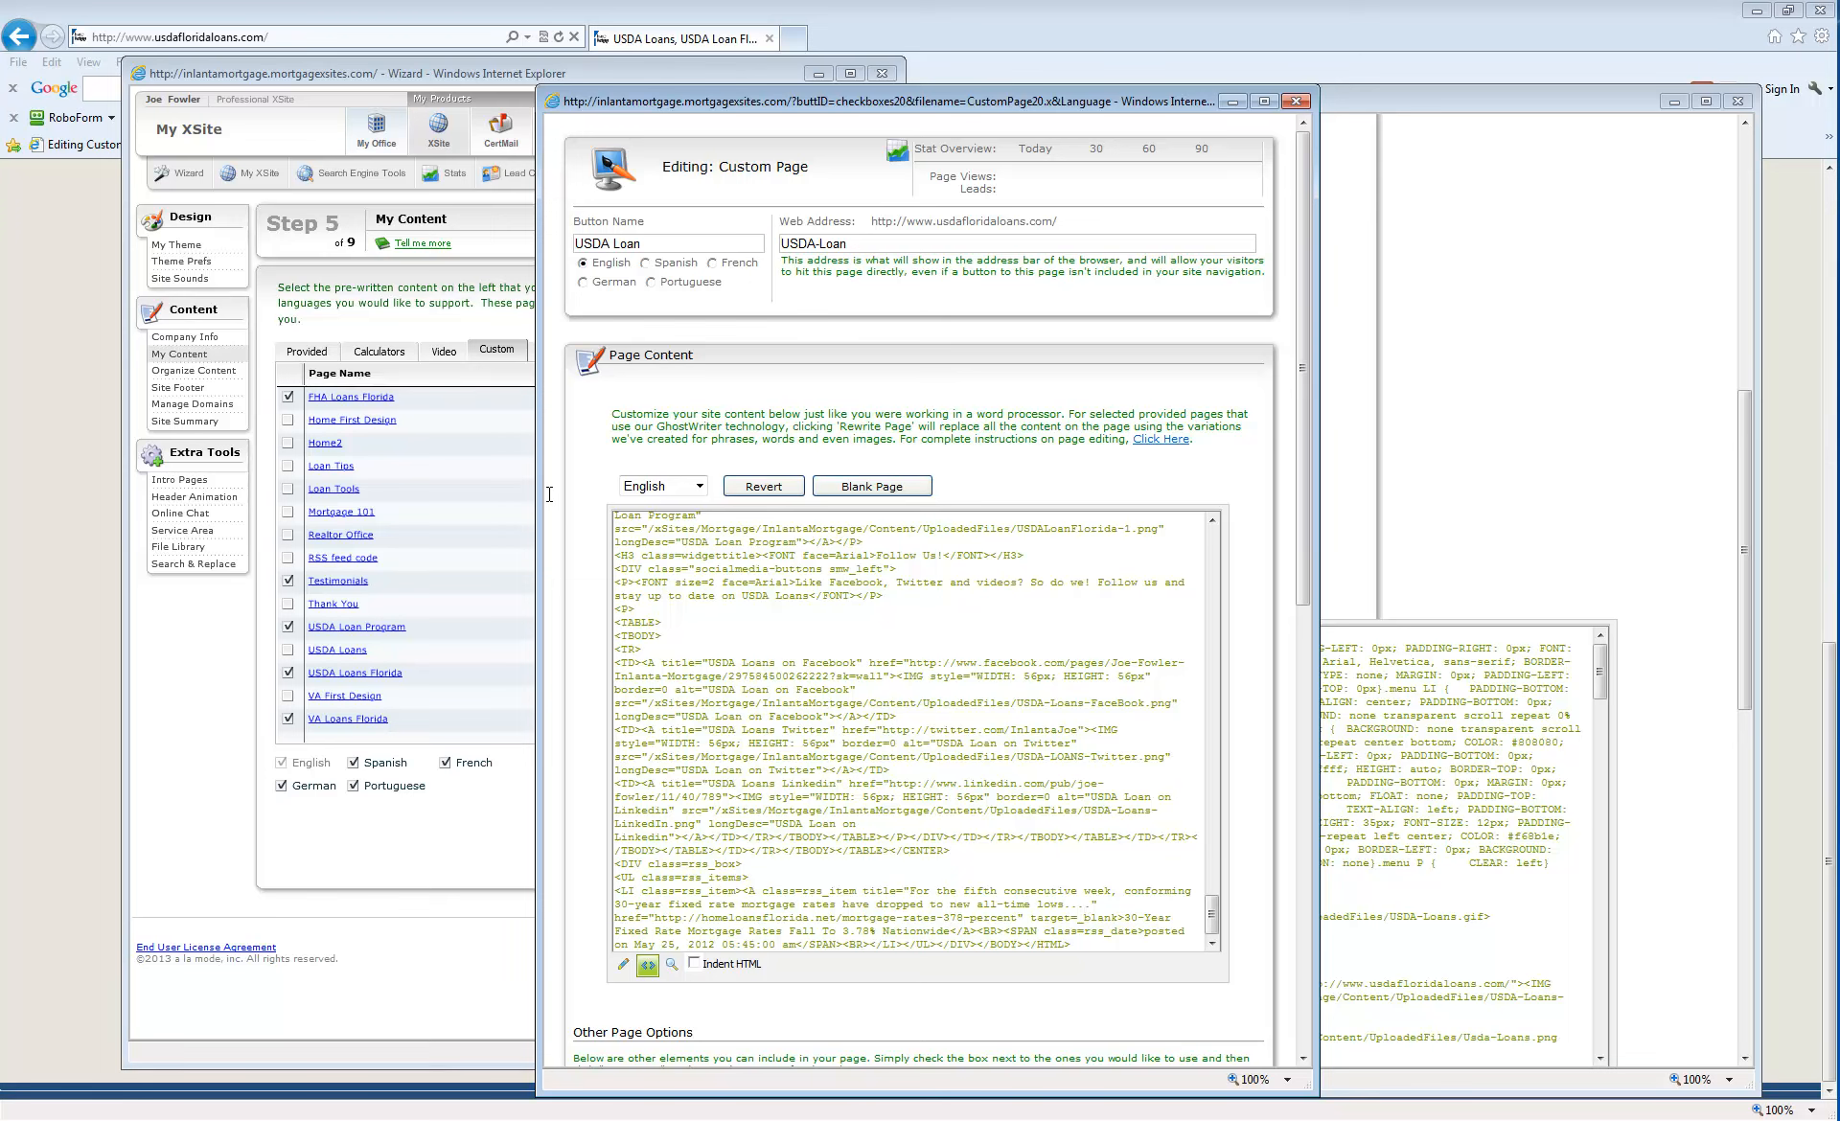
- Remove the rss_box feed block before the closing BODY tag in the new custom page's HTML source
{"action": "key", "text": "shift+Up"}
{"action": "key", "text": "shift+Up"}
{"action": "key", "text": "shift+Up"}
{"action": "key", "text": "shift+Up"}
{"action": "key", "text": "shift+Up"}
{"action": "key", "text": "shift+Up"}
{"action": "key", "text": "shift+Home"}
{"action": "key", "text": "Delete"}
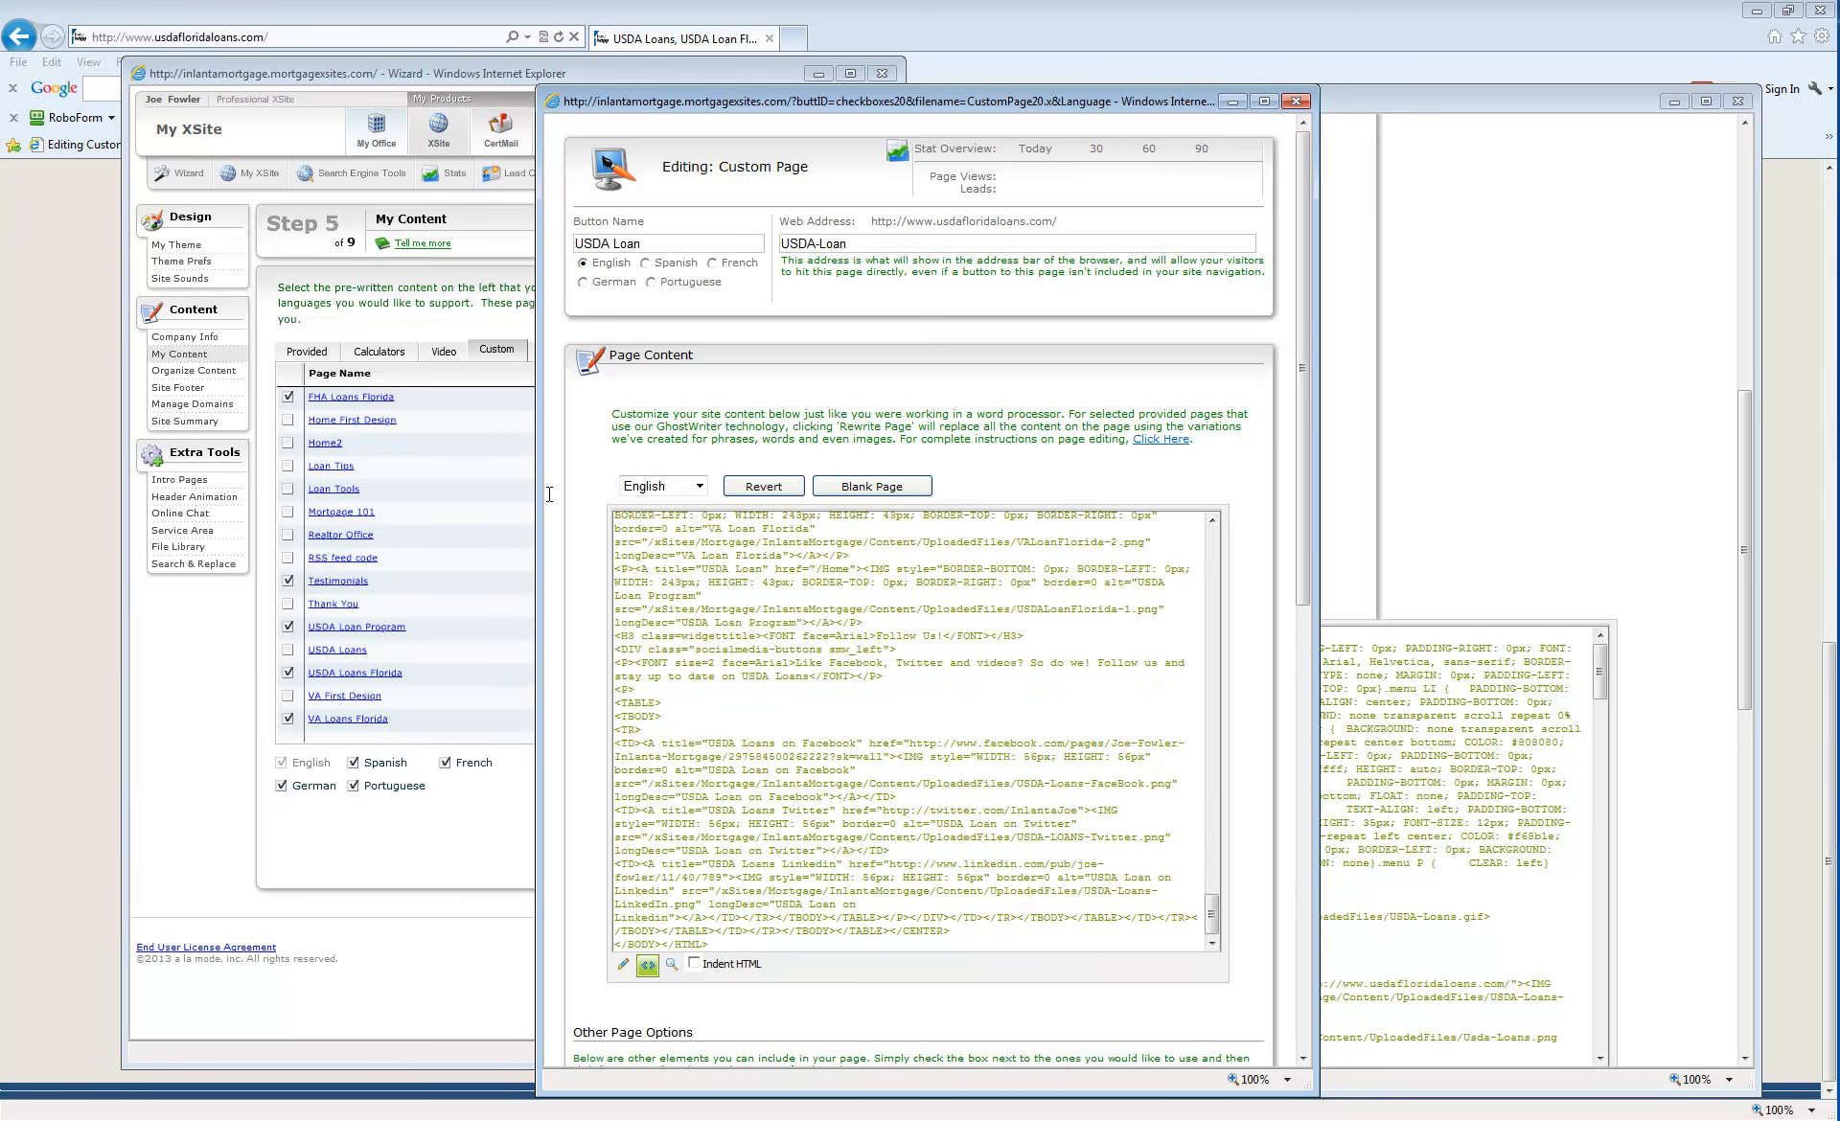
- Set the page title to "USDA Loan, USDA Loan Program, USDA Direct Loan" and copy the keywords and page description from the earlier custom page
{"action": "scroll", "coordinate": [551, 497], "scroll_direction": "down", "scroll_amount": 10}
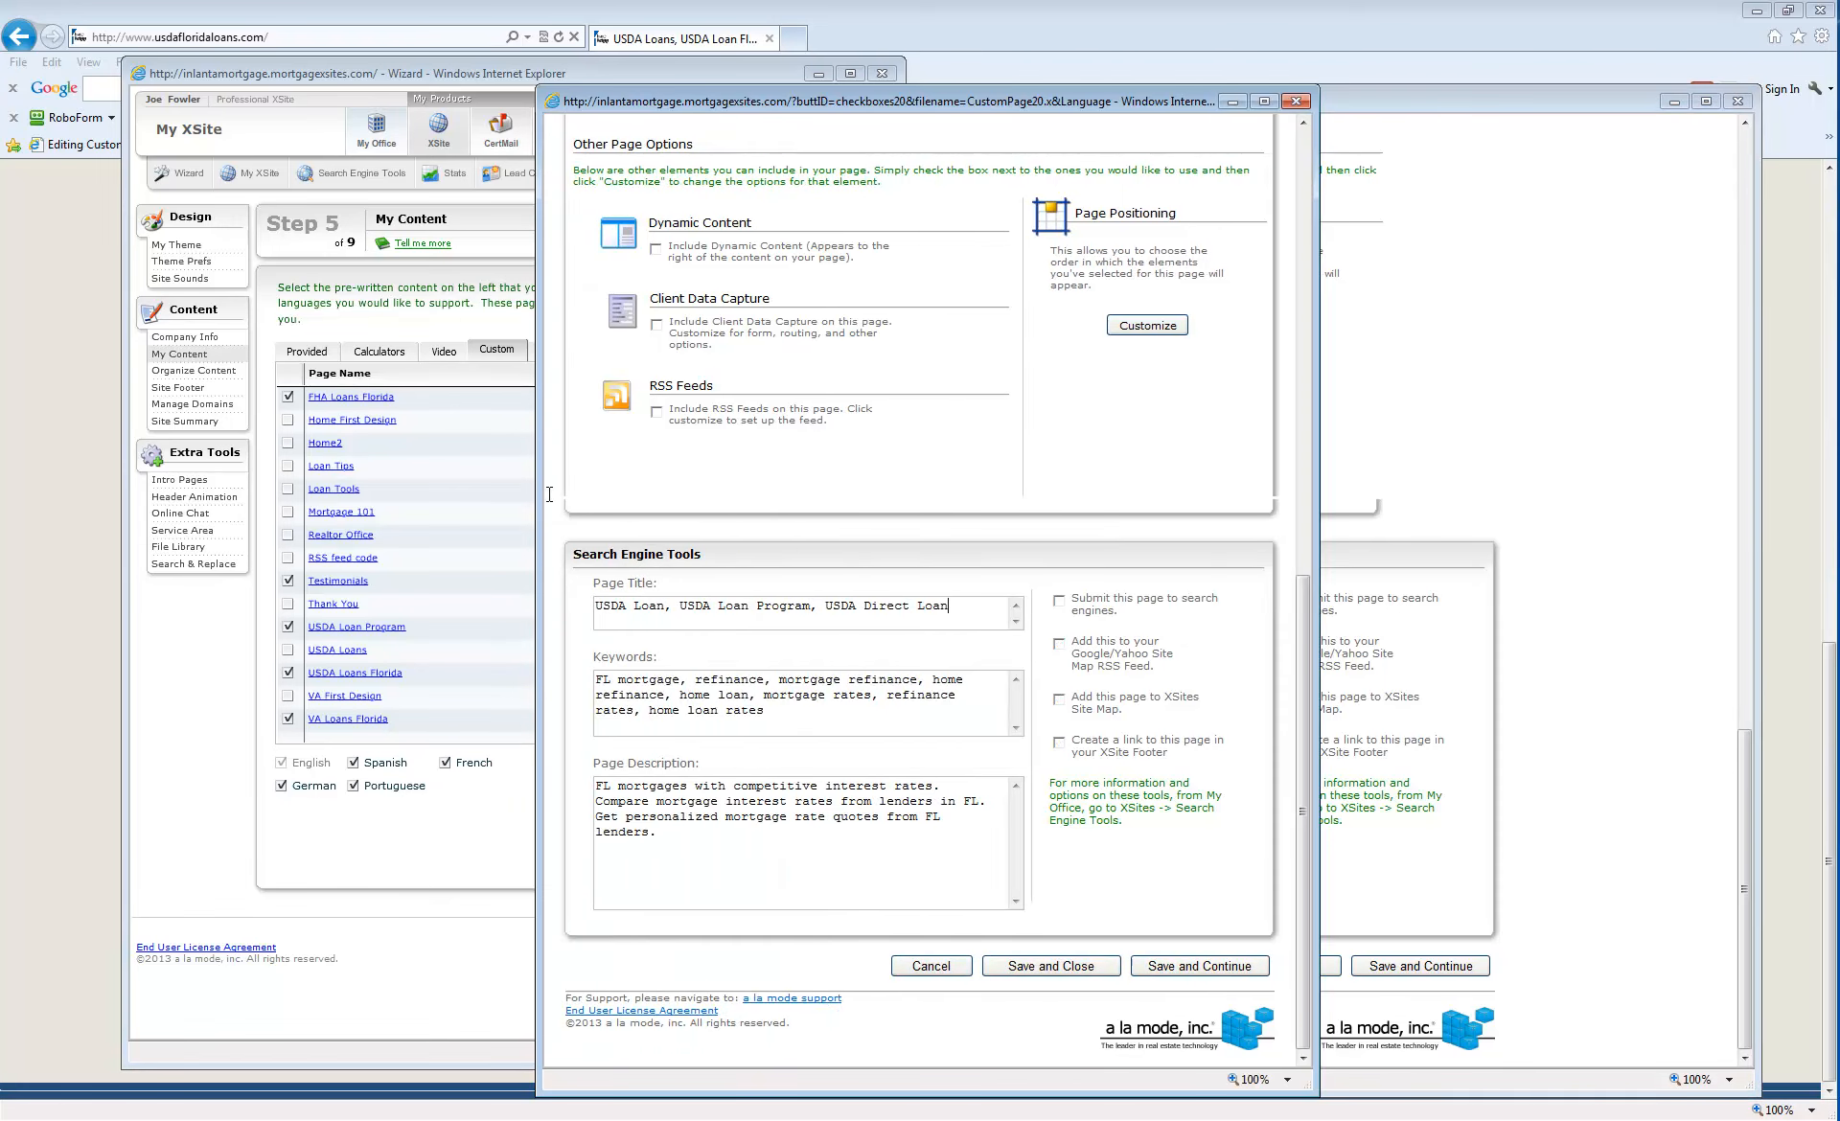
{"action": "key", "text": "ctrl+a"}
{"action": "type", "text": "USDA Loan, USDA Loan Program, USDA Direct Loan, USDA Mortgage Loan, USDA Housing Loans, USDA Home loan Rates, USDA Loan Application, USDA Loan Rates, USDA Loan Proframs, USDA Loans, USDA Home Loan Program"}
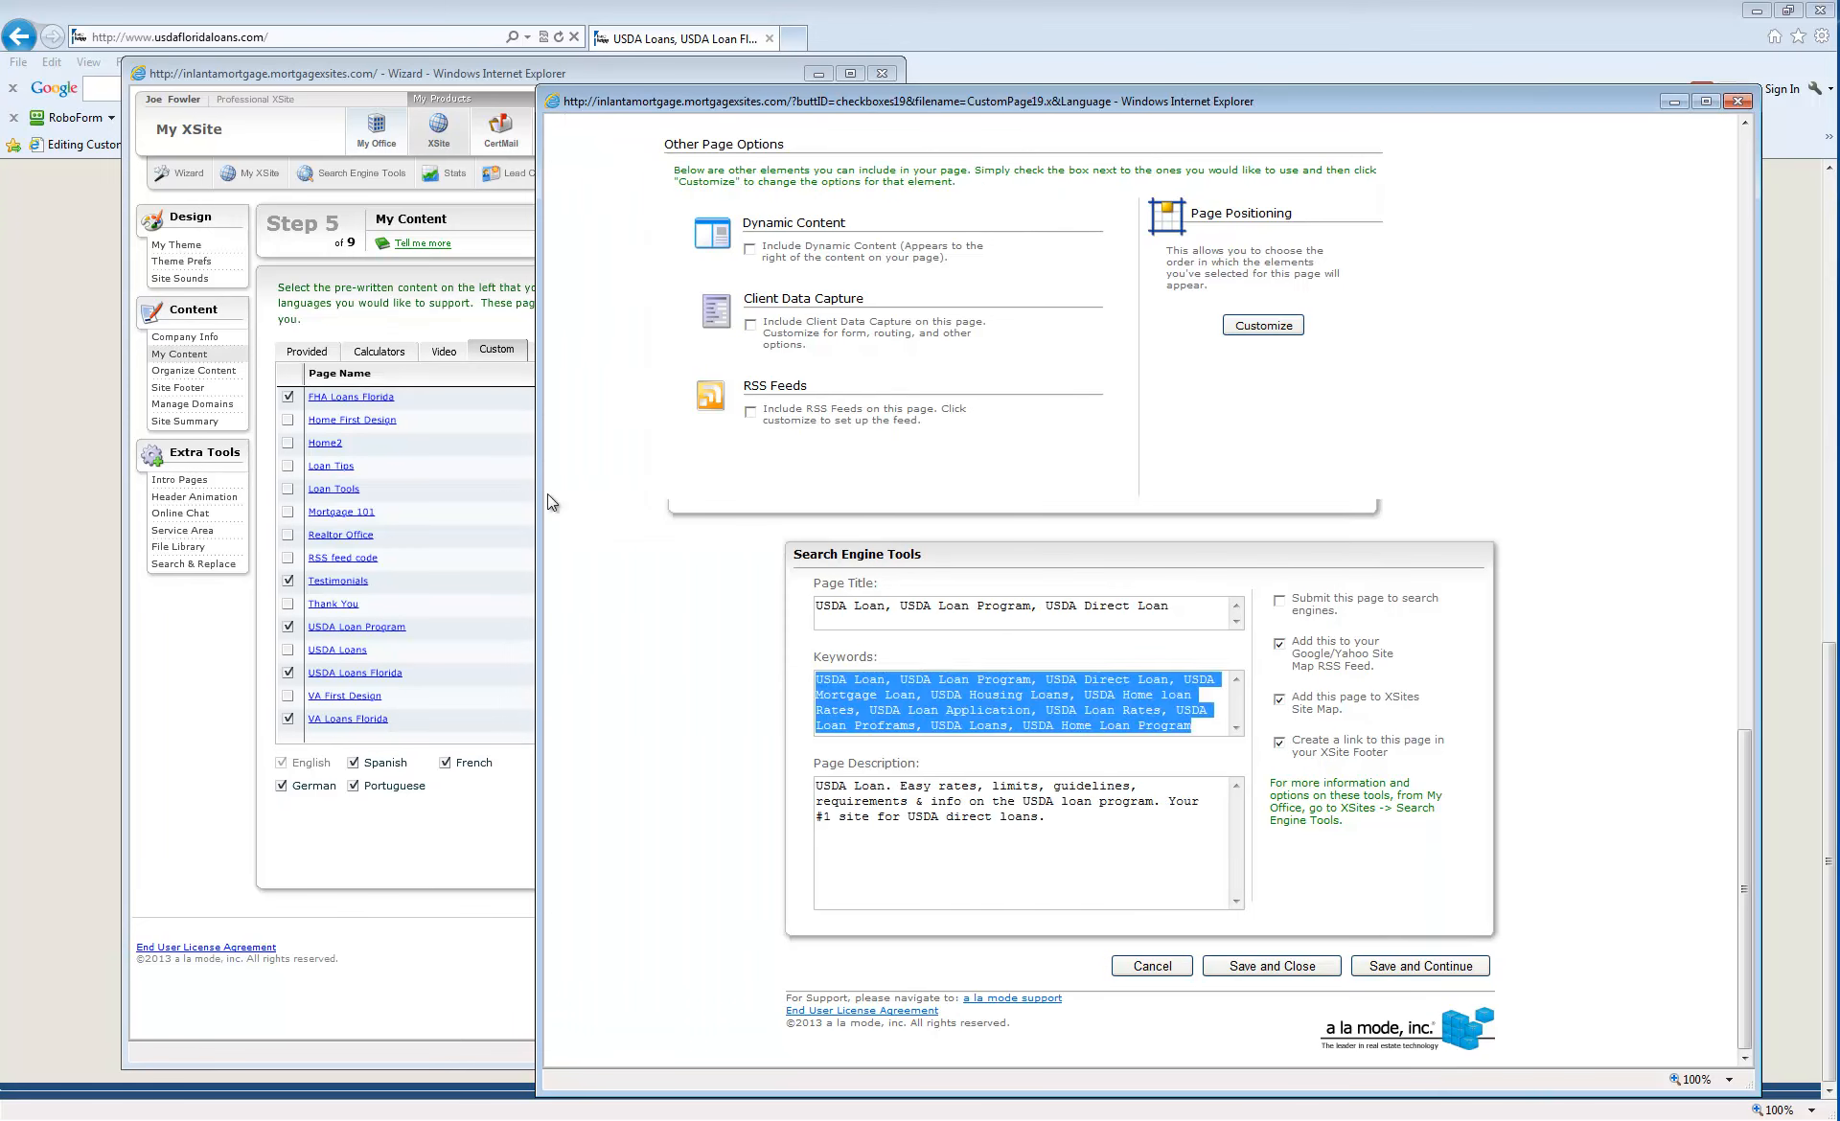
{"action": "key", "text": "Tab"}
{"action": "key", "text": "ctrl+a"}
{"action": "key", "text": "ctrl+c"}
{"action": "key", "text": "alt+Tab"}
{"action": "key", "text": "Tab"}
{"action": "key", "text": "ctrl+a"}
{"action": "key", "text": "ctrl+v"}
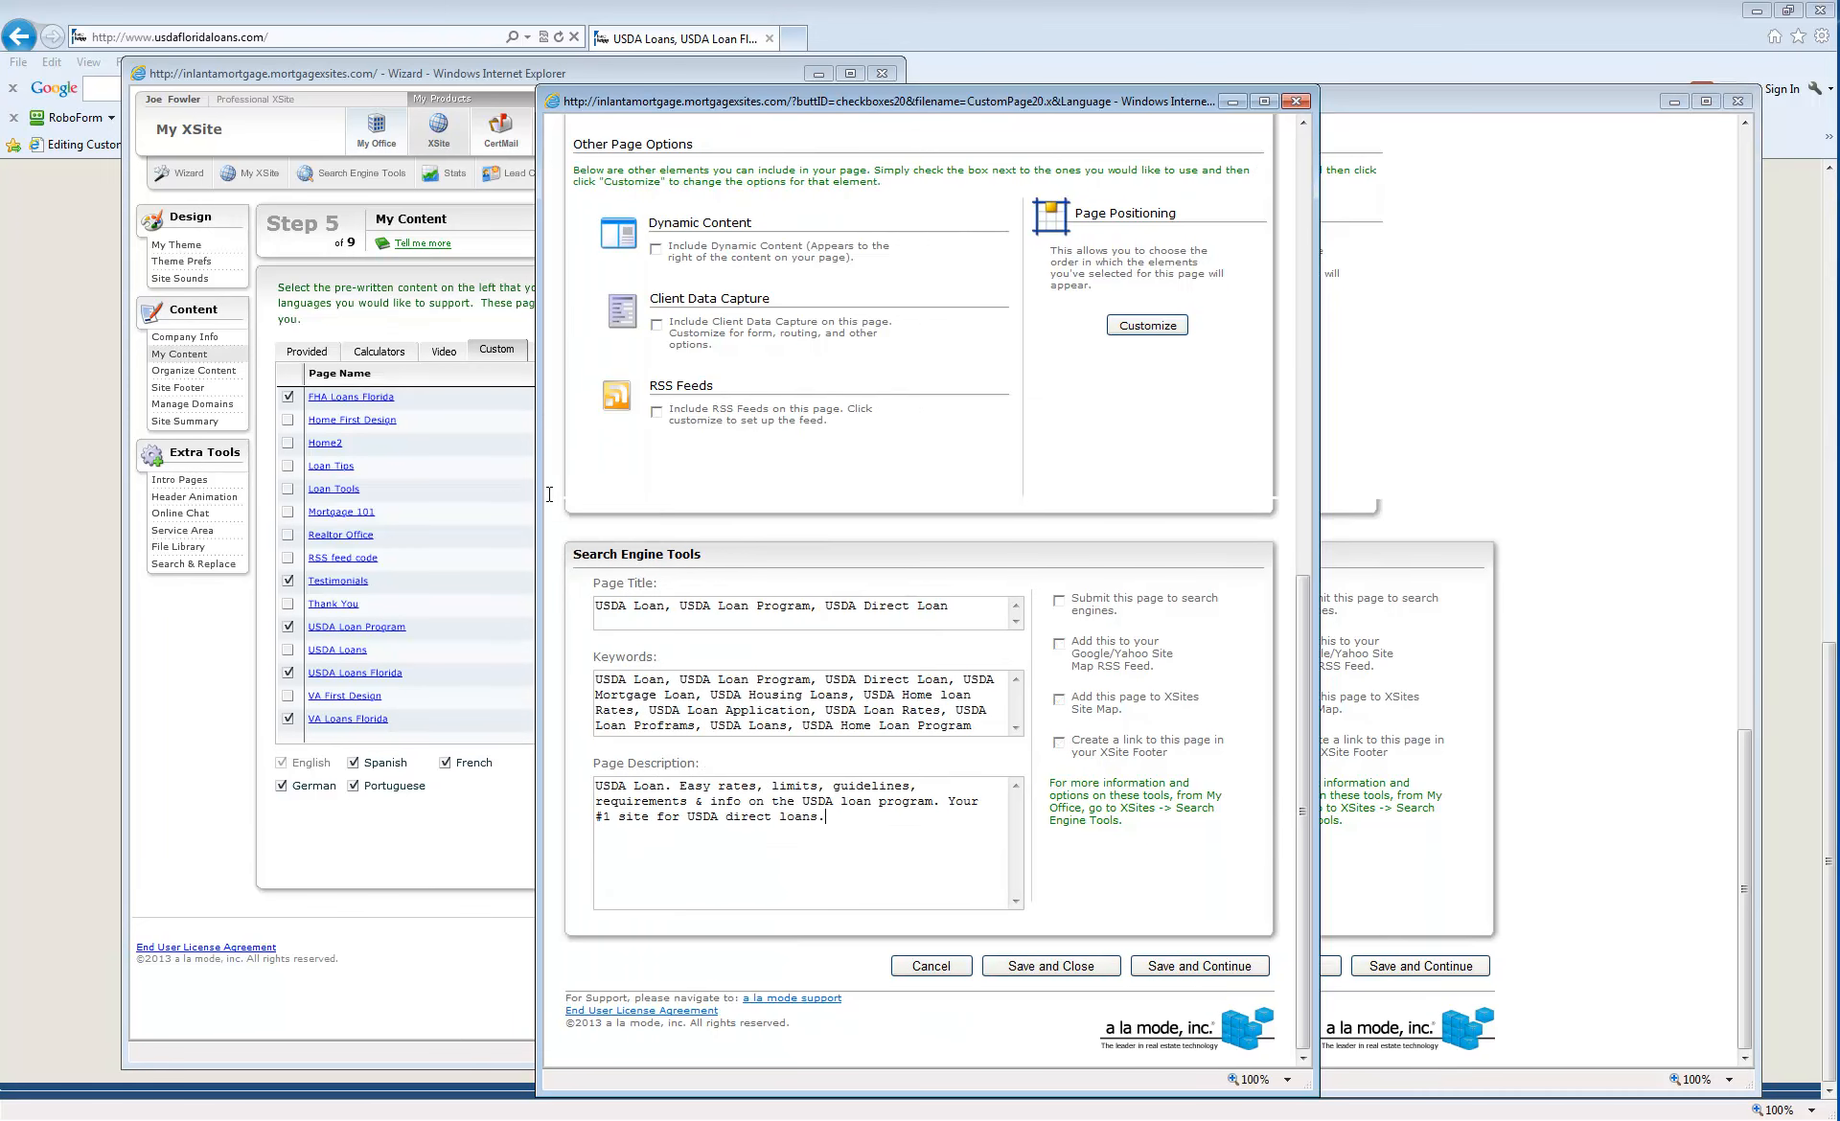
- Include the page in the Google/Yahoo Site Map RSS Feed, XSites Site Map and XSite Footer, and save it while keeping the editor open
{"action": "key", "text": "Tab"}
{"action": "key", "text": "Tab"}
{"action": "key", "text": "Tab"}
{"action": "key", "text": "Tab"}
{"action": "key", "text": "space"}
{"action": "key", "text": "shift+Tab"}
{"action": "key", "text": "space"}
{"action": "key", "text": "shift+Tab"}
{"action": "key", "text": "space"}
{"action": "key", "text": "Tab"}
{"action": "key", "text": "Tab"}
{"action": "key", "text": "Tab"}
{"action": "key", "text": "Tab"}
{"action": "key", "text": "Tab"}
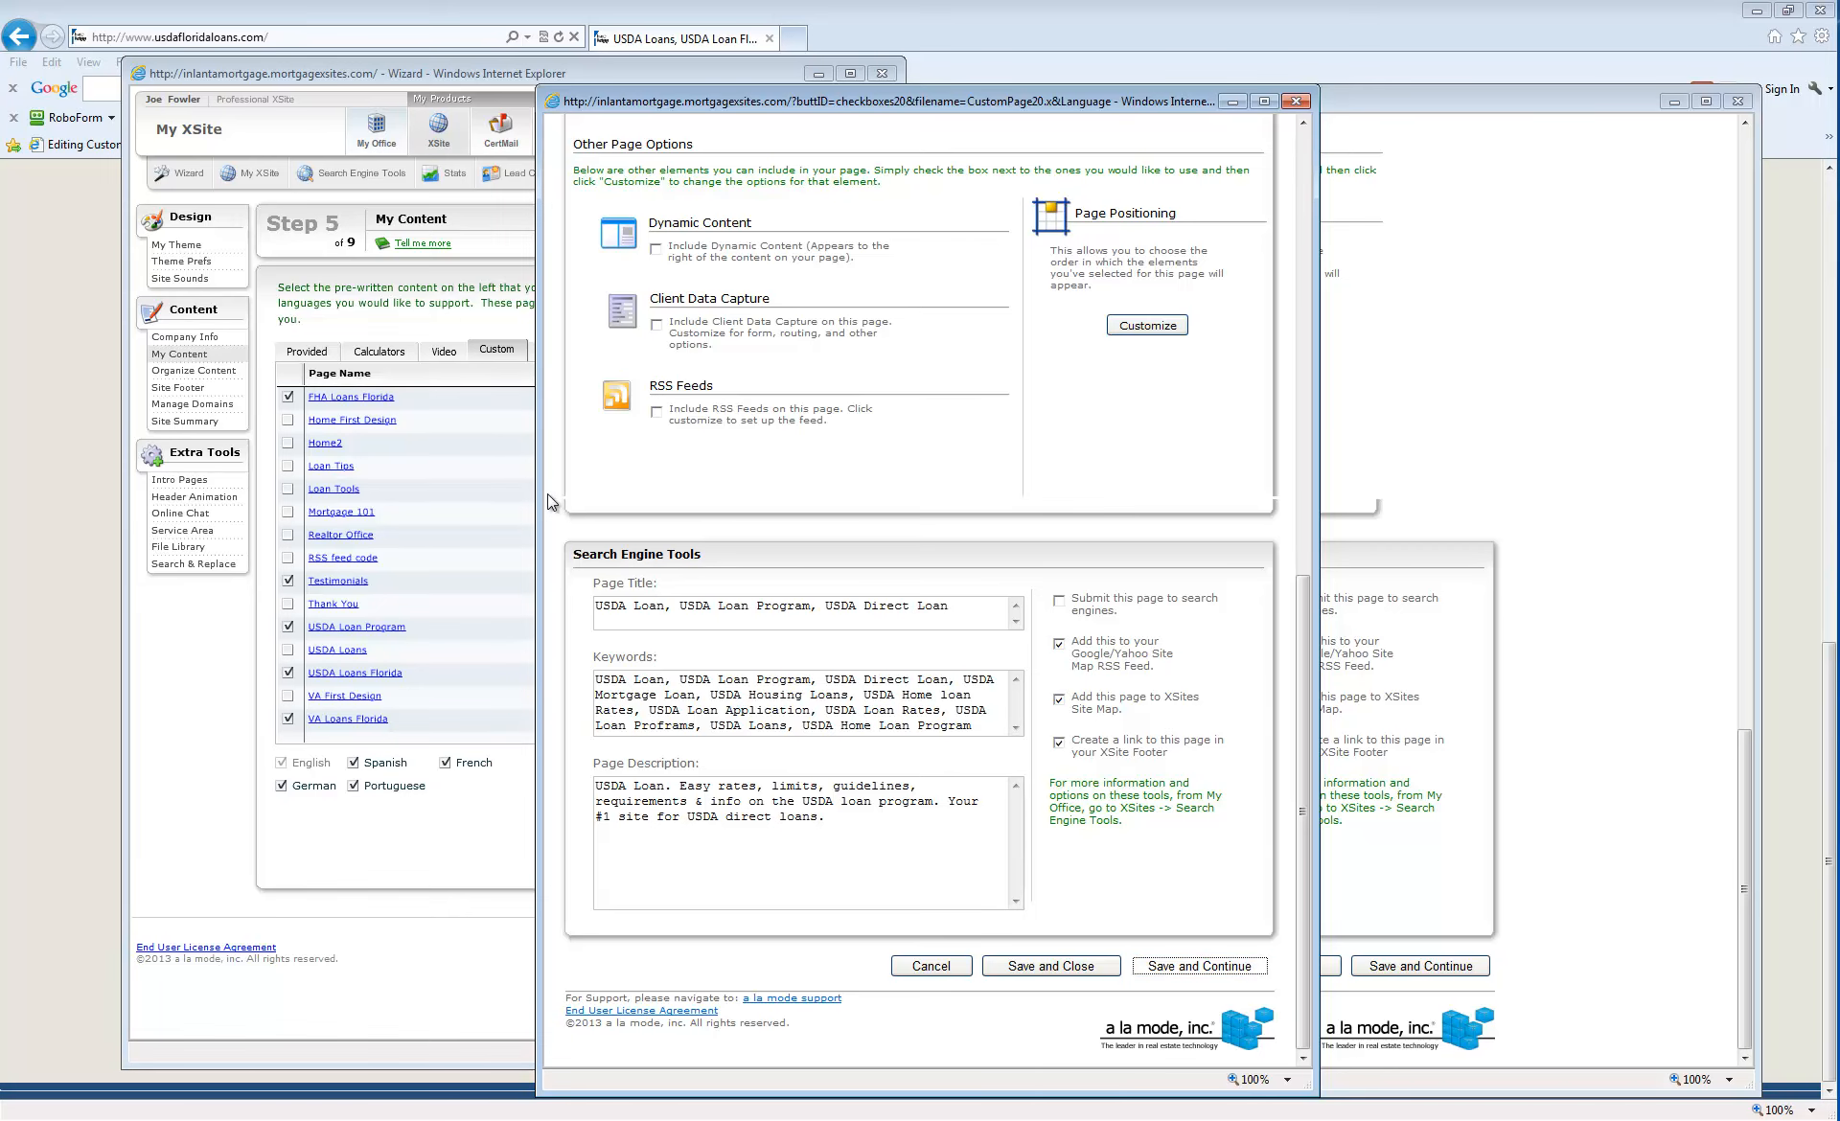
{"action": "key", "text": "Return"}
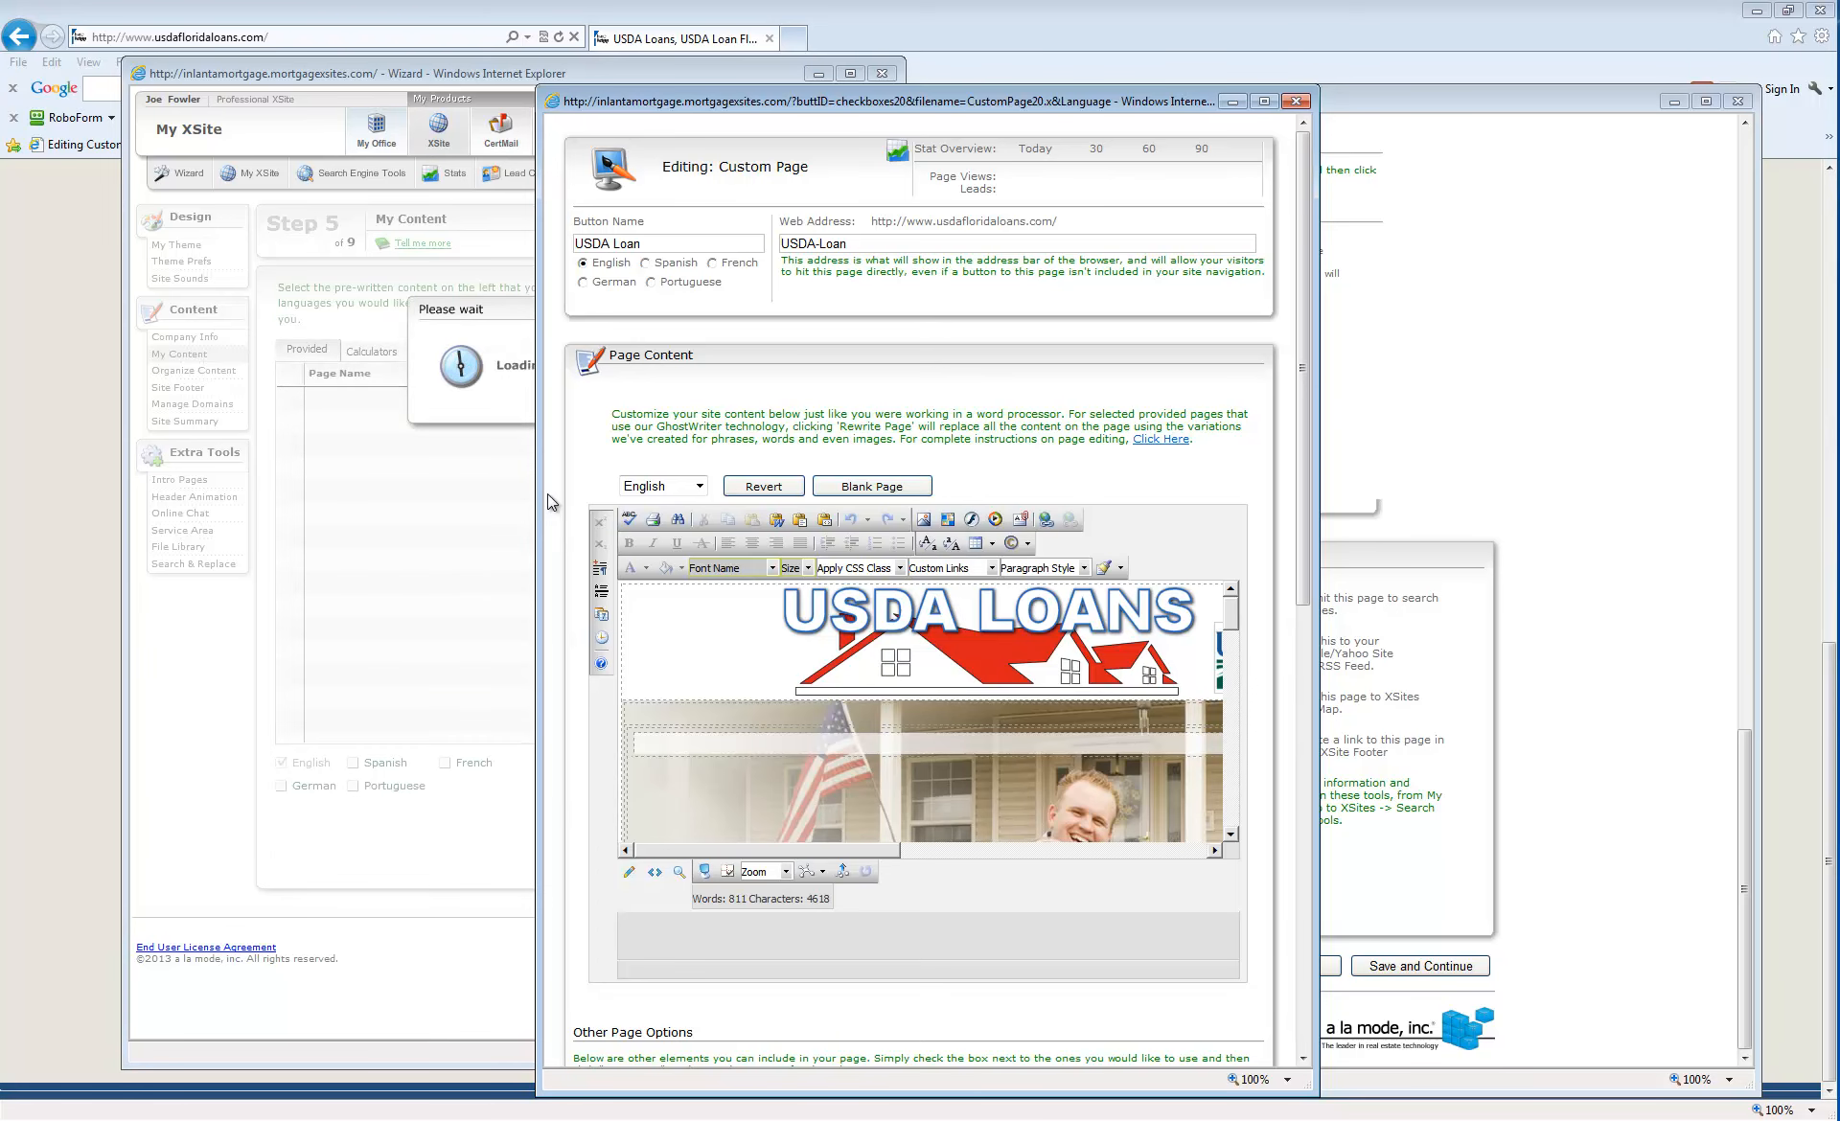
- Close the earlier custom page editor, enable the USDA Loan page in the Wizard's custom pages list, and save My Content
{"action": "key", "text": "alt+Tab"}
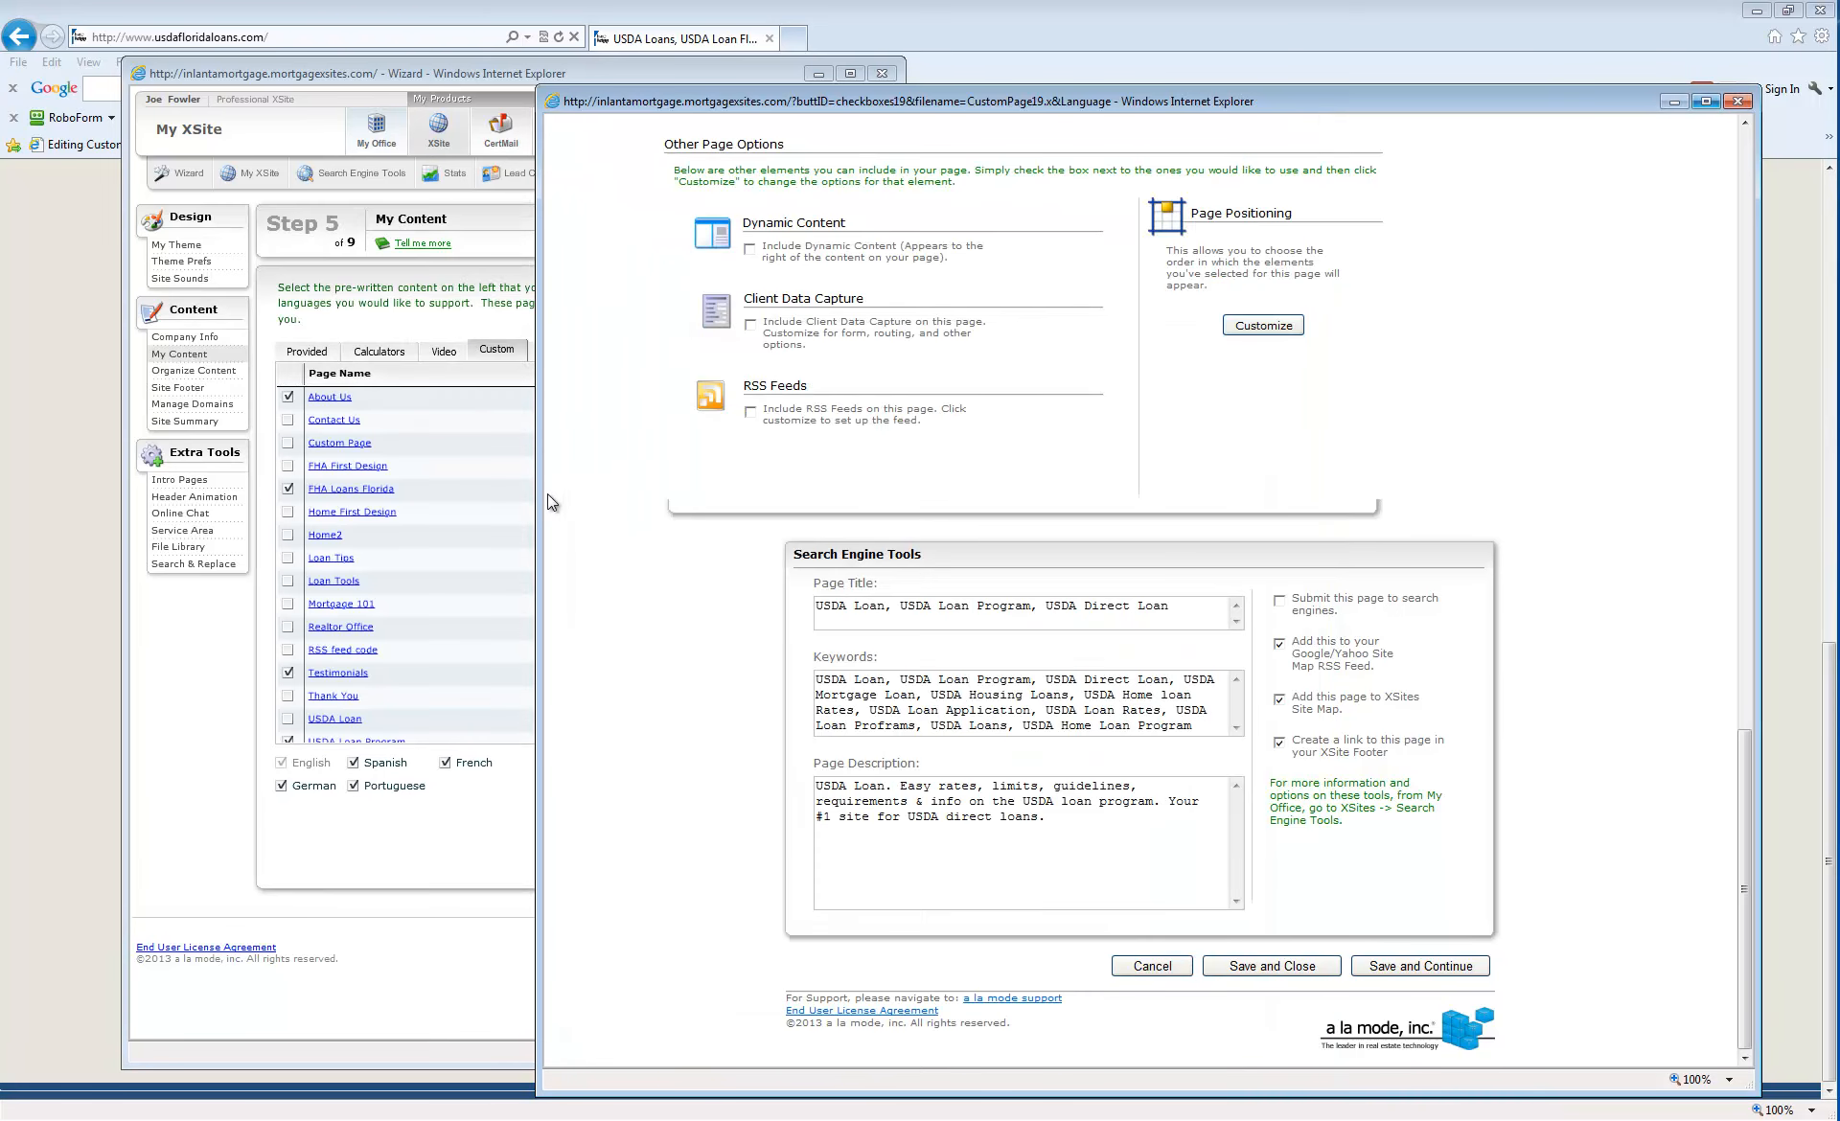
{"action": "key", "text": "alt+F4"}
{"action": "key", "text": "alt+Tab"}
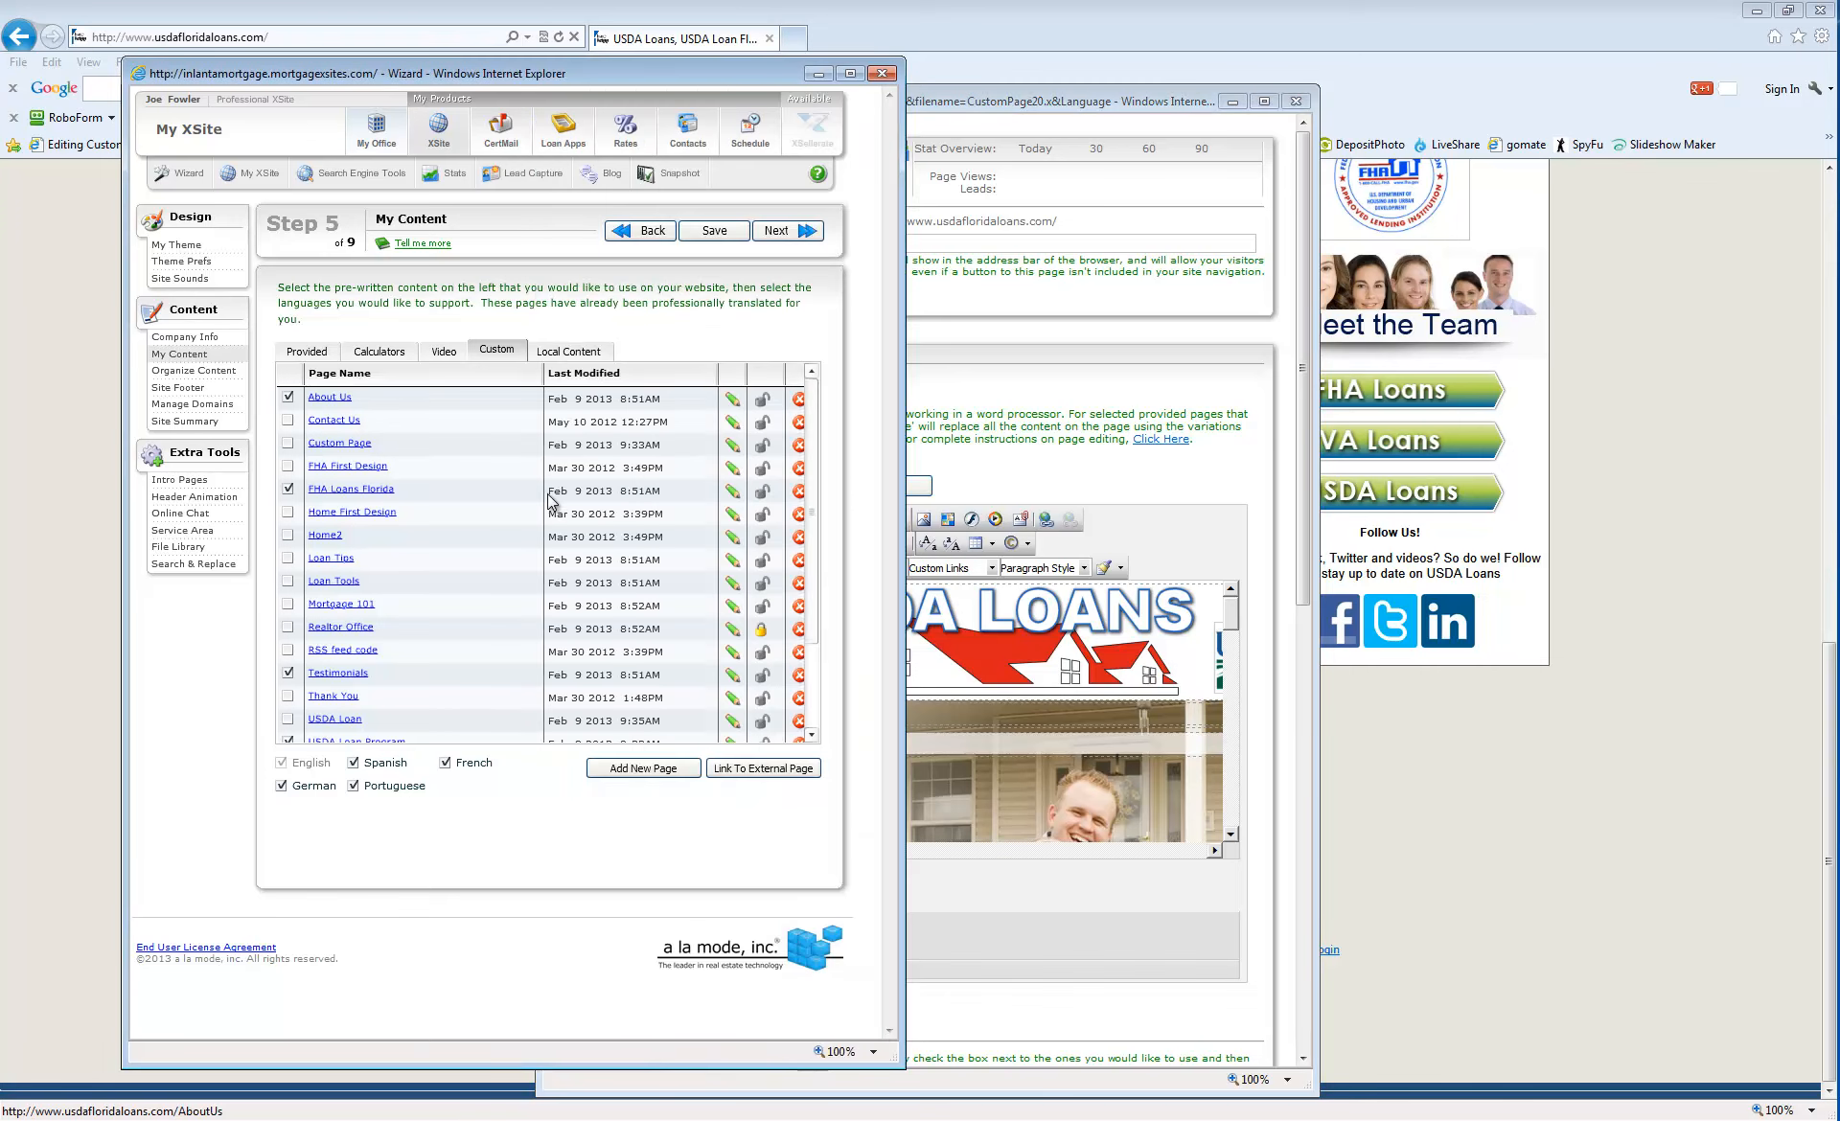
{"action": "scroll", "coordinate": [551, 499], "scroll_direction": "down", "scroll_amount": 3}
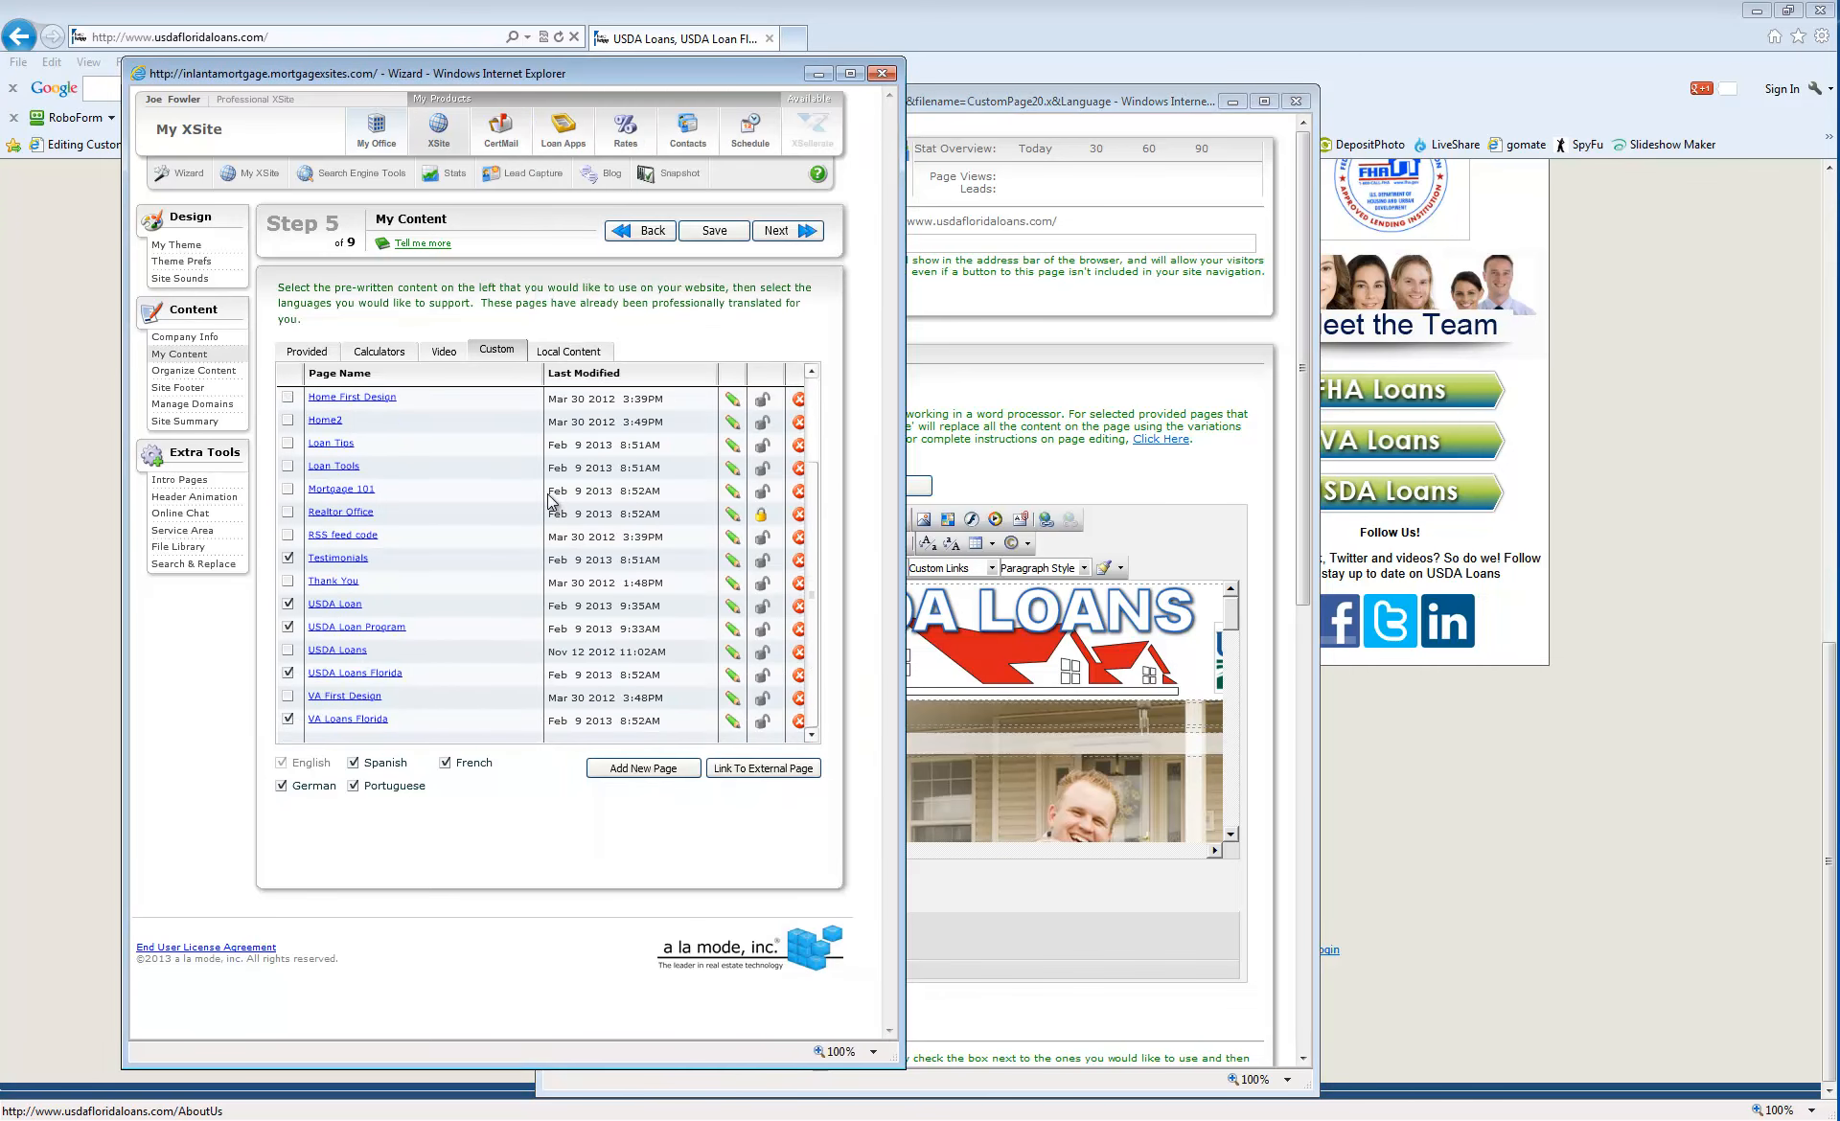
{"action": "left_click", "coordinate": [714, 231]}
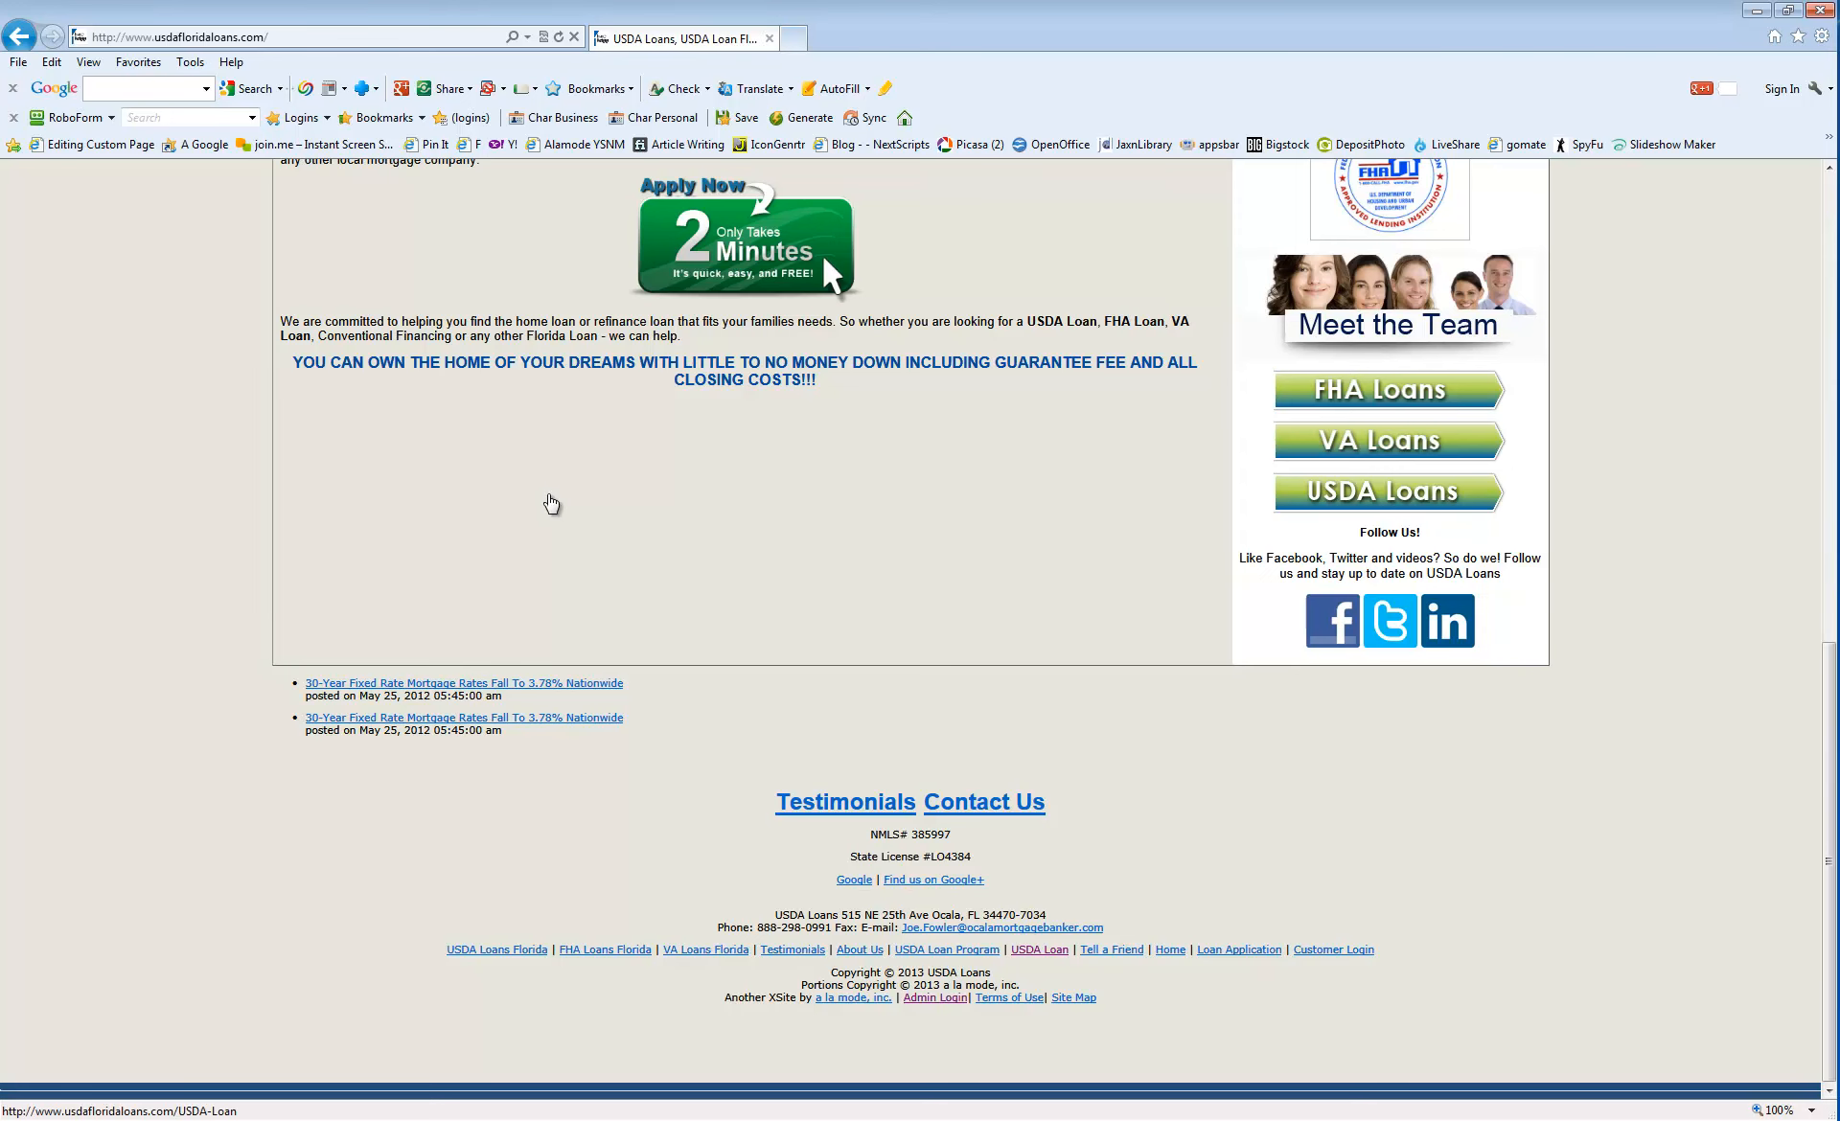
- Open the USDA Loan page from the live site's footer and review its layout and content from header to footer
{"action": "left_click", "coordinate": [551, 503]}
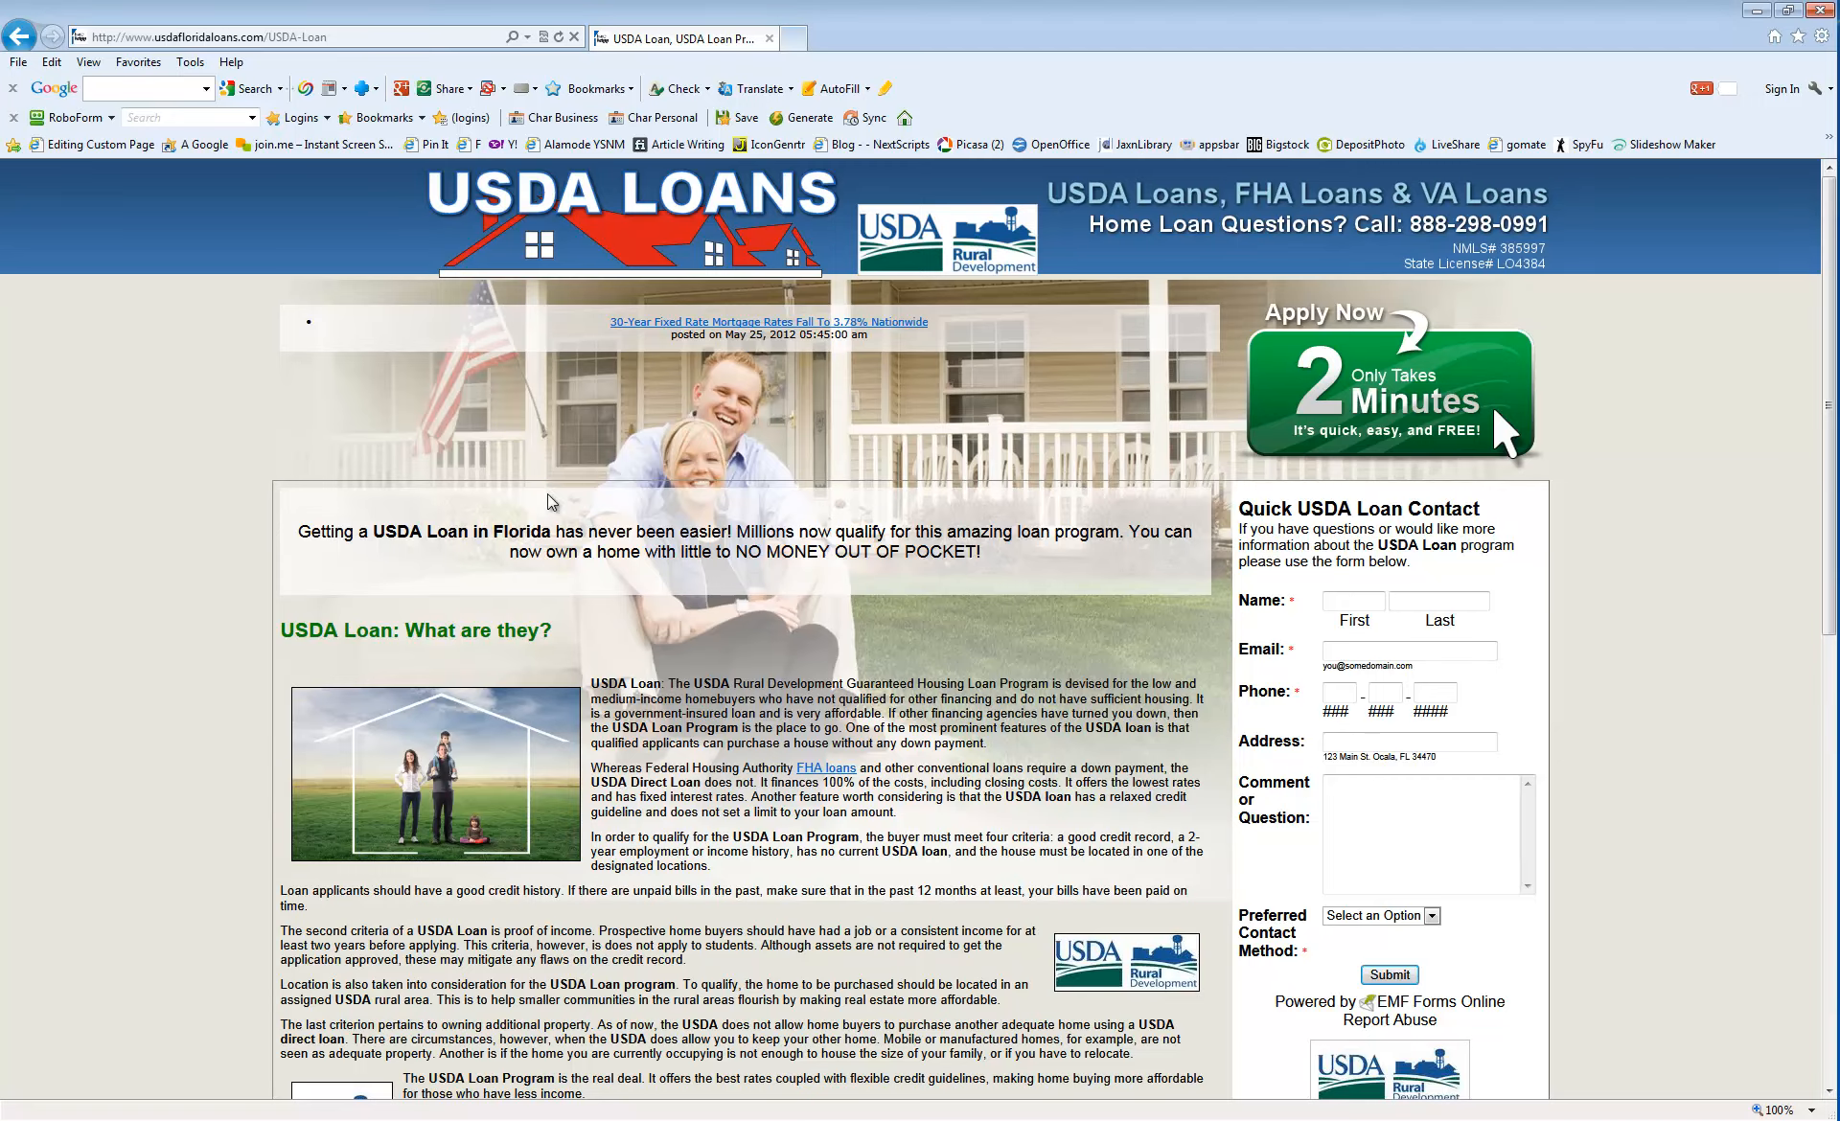
{"action": "scroll", "coordinate": [551, 498], "scroll_direction": "down", "scroll_amount": 3}
{"action": "scroll", "coordinate": [551, 500], "scroll_direction": "down", "scroll_amount": 3}
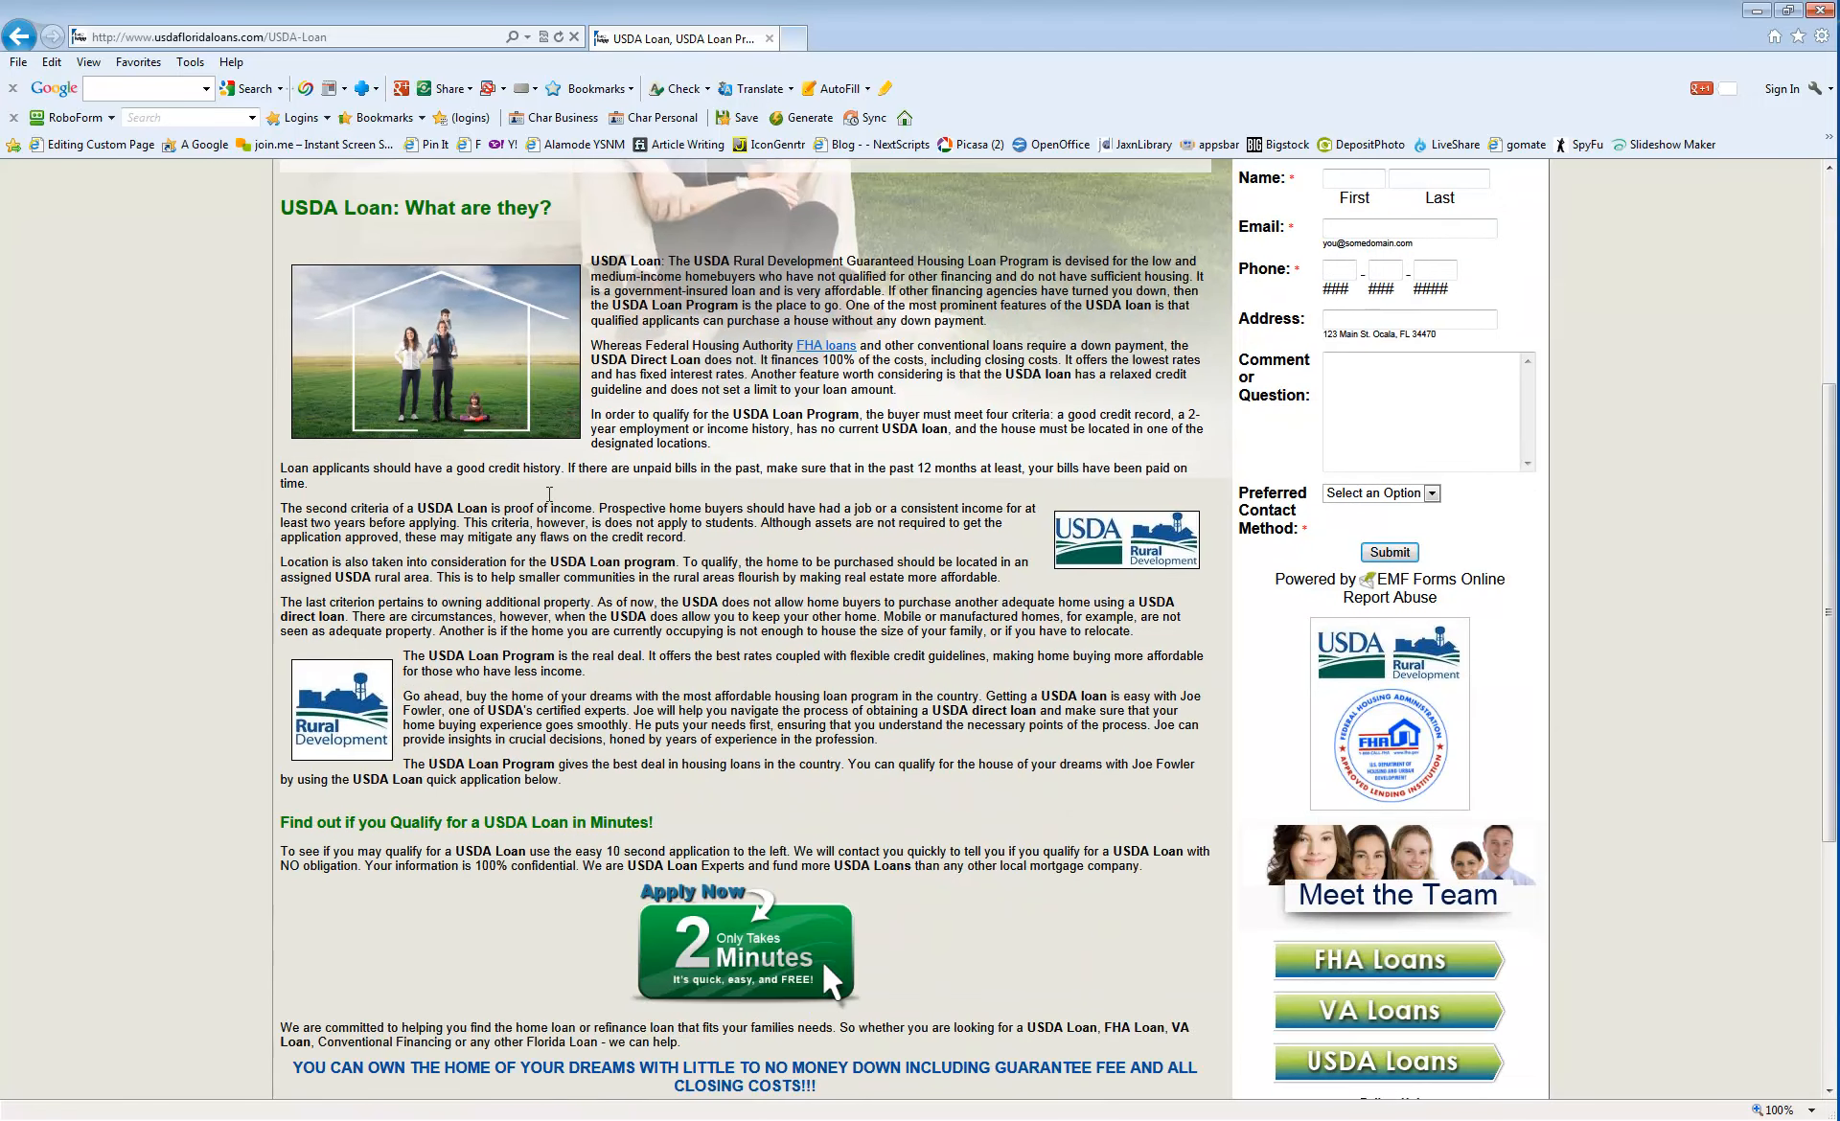
{"action": "scroll", "coordinate": [551, 500], "scroll_direction": "down", "scroll_amount": 4}
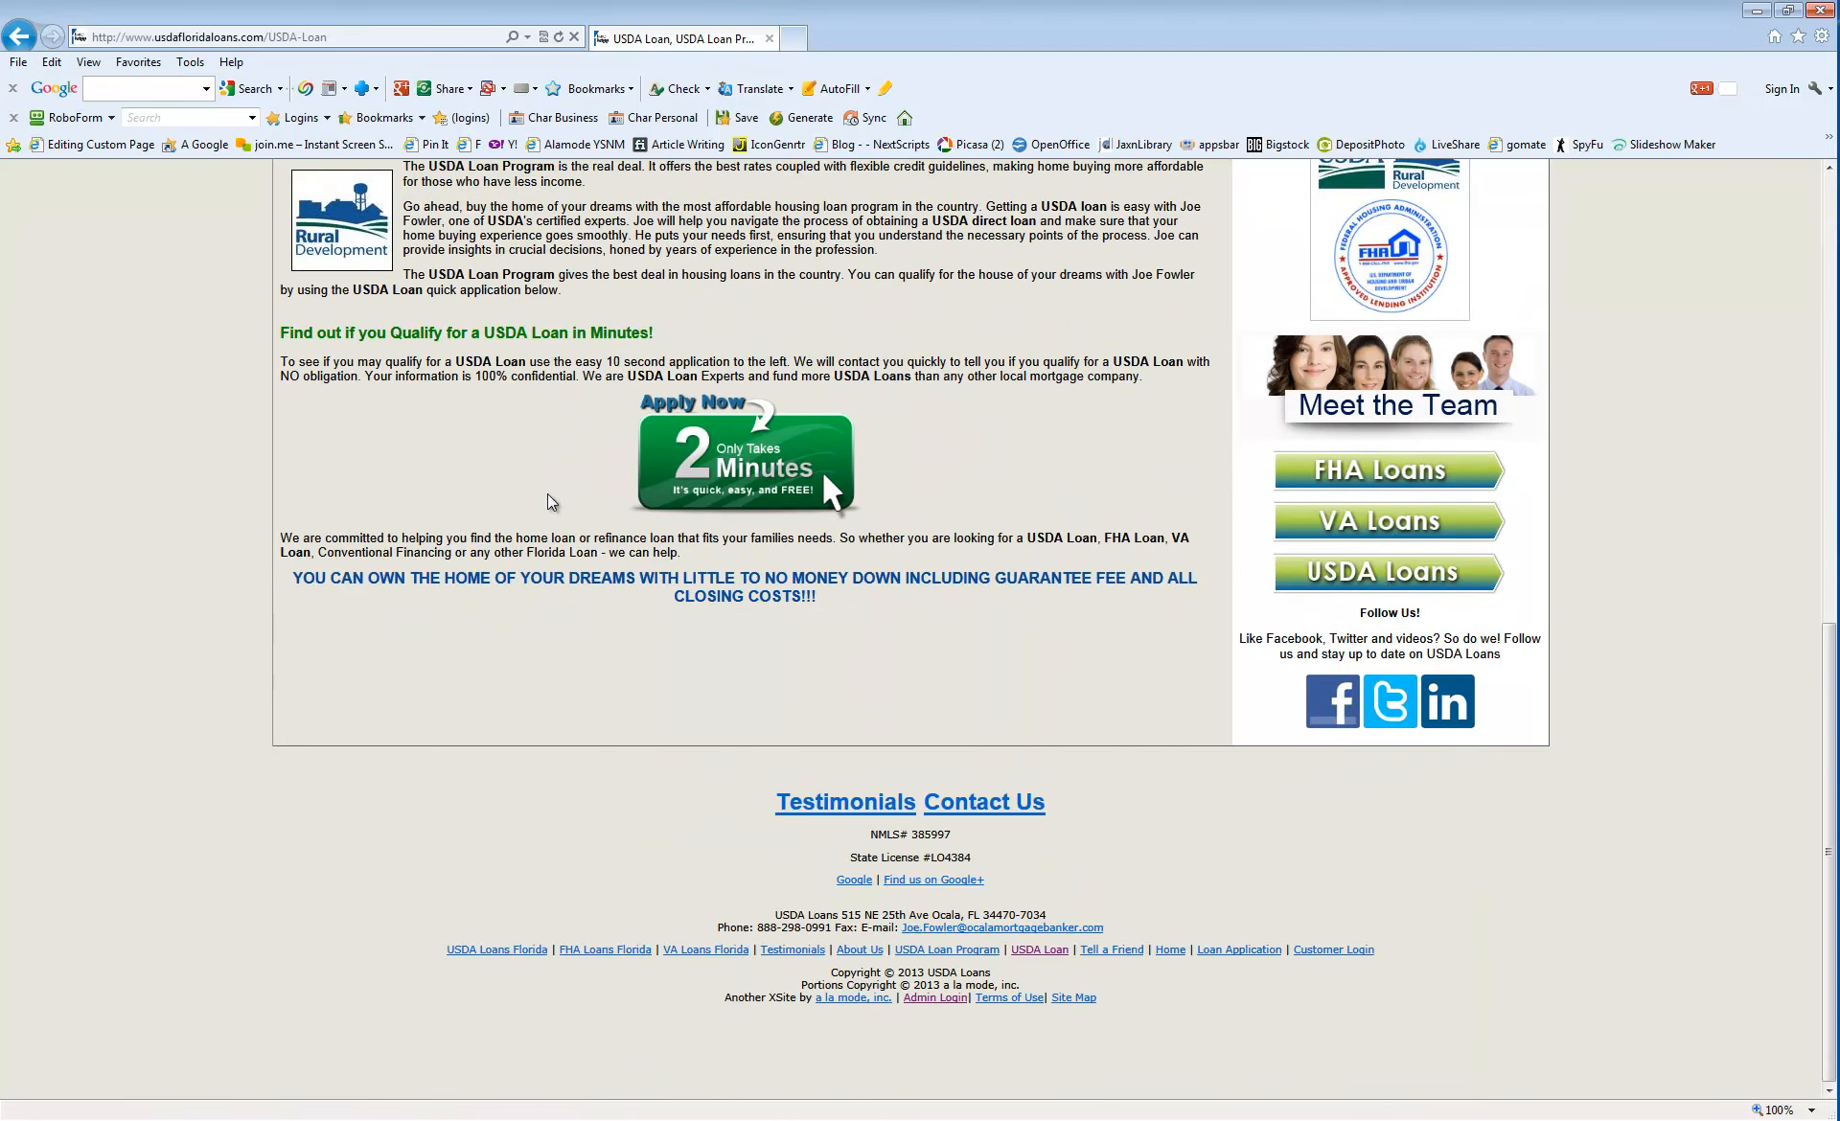
{"action": "scroll", "coordinate": [551, 500], "scroll_direction": "up", "scroll_amount": 8}
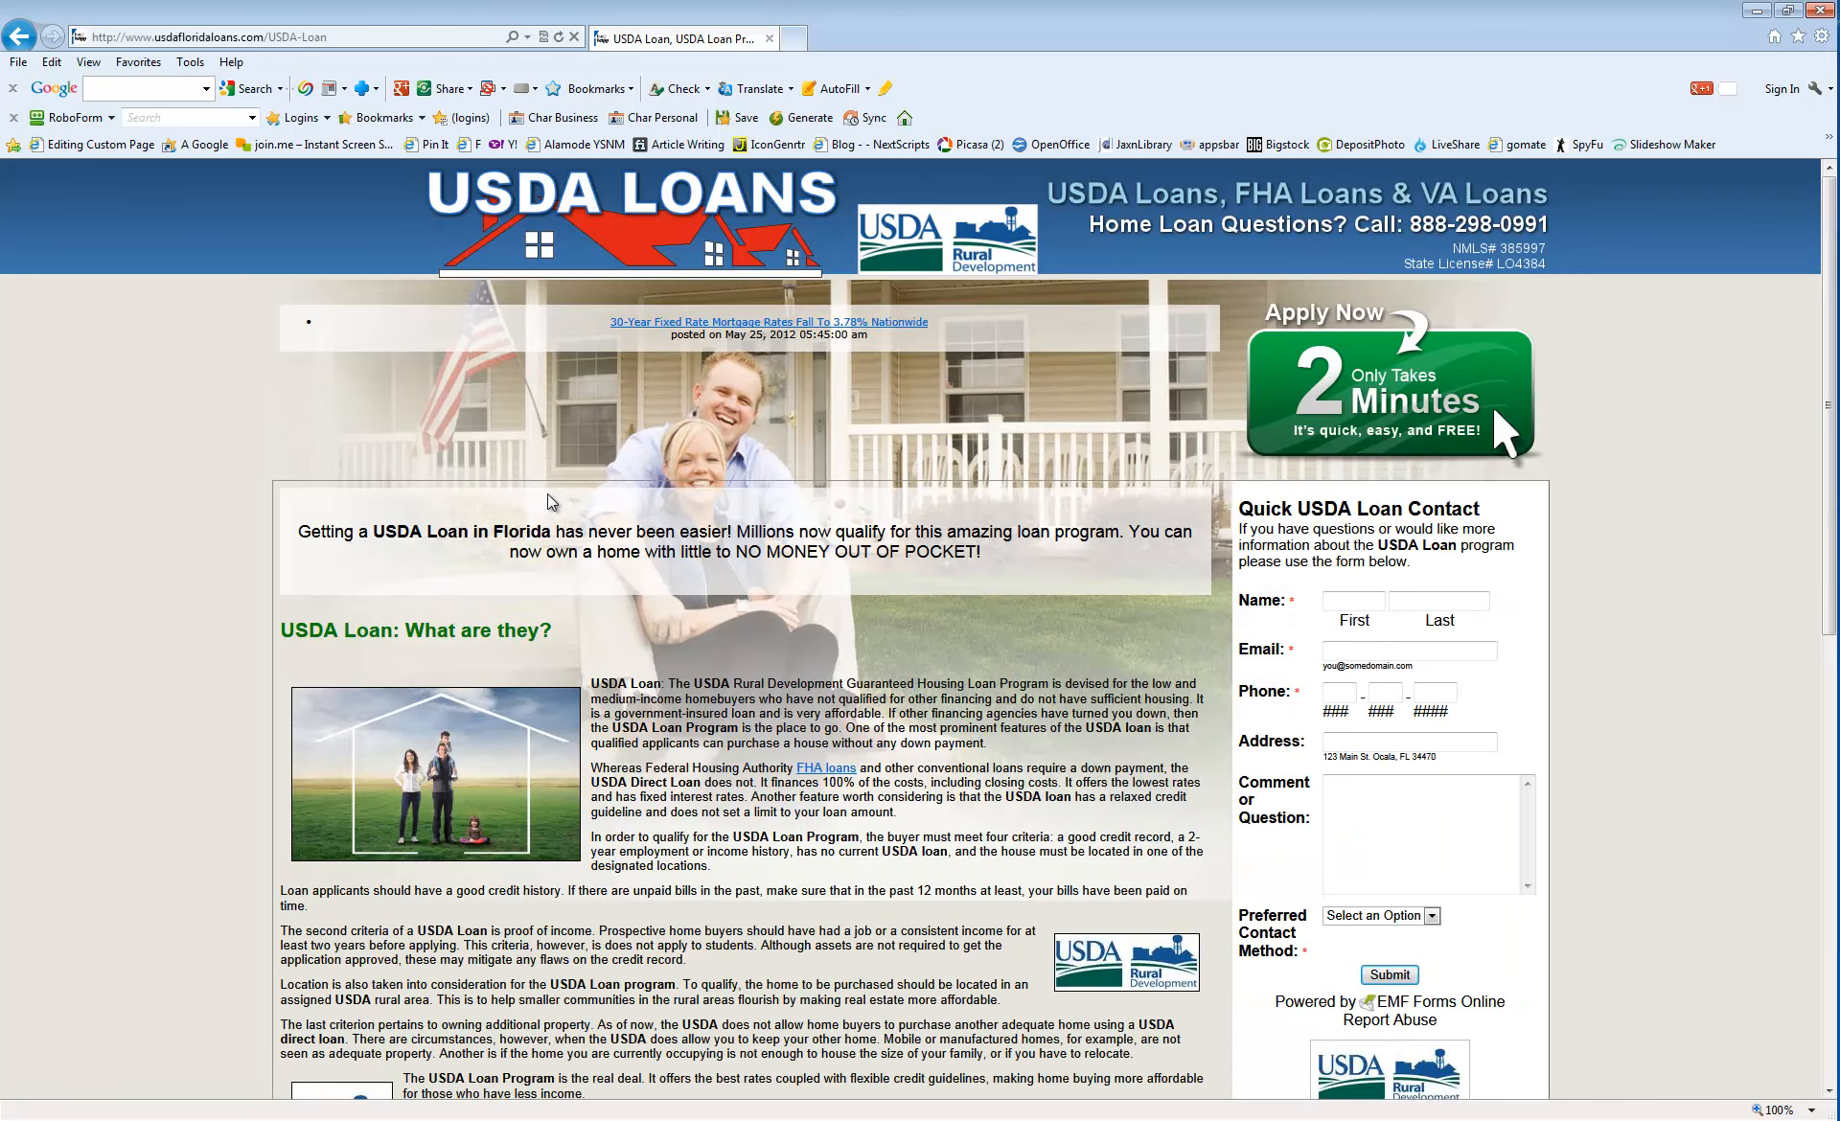
- Select the live page's web address, switch to Chrome, and open a report spreadsheet from Google Drive in a new tab
{"action": "key", "text": "alt+d"}
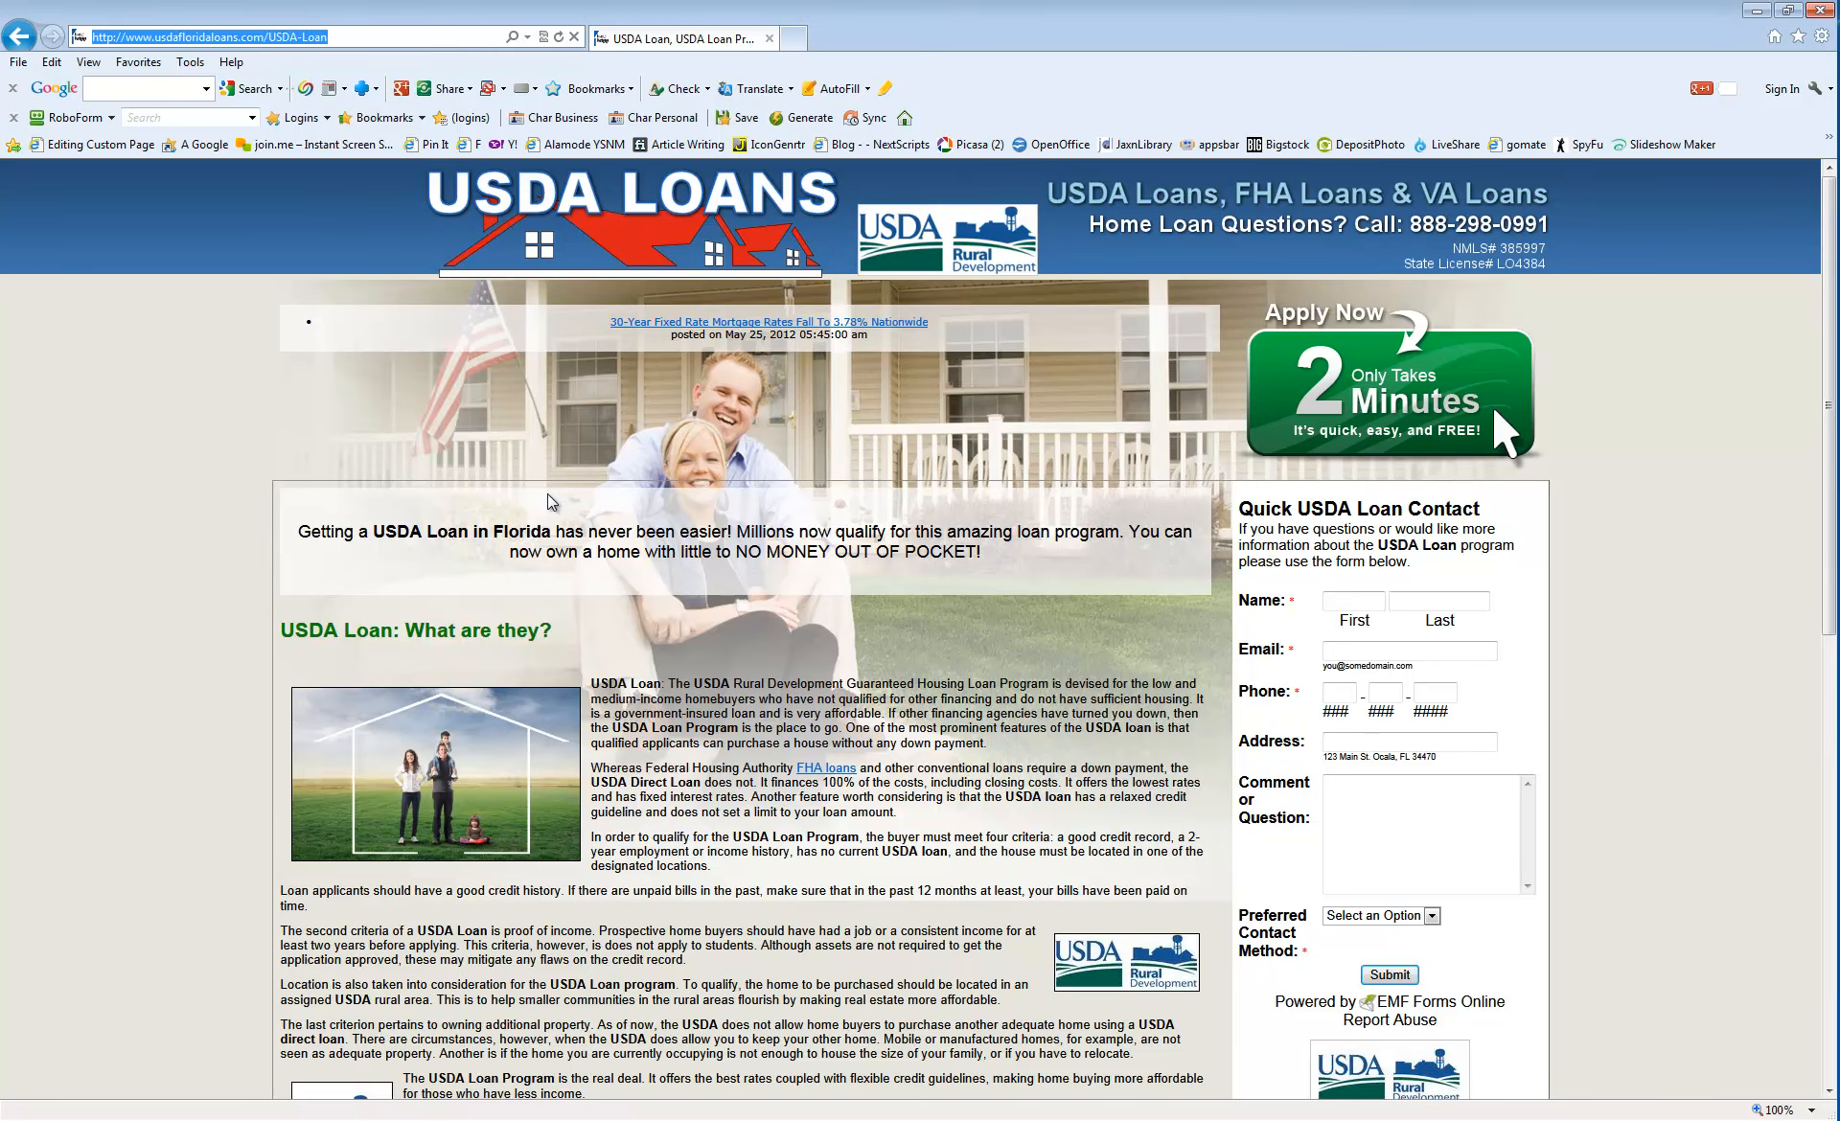
{"action": "key", "text": "alt+Tab"}
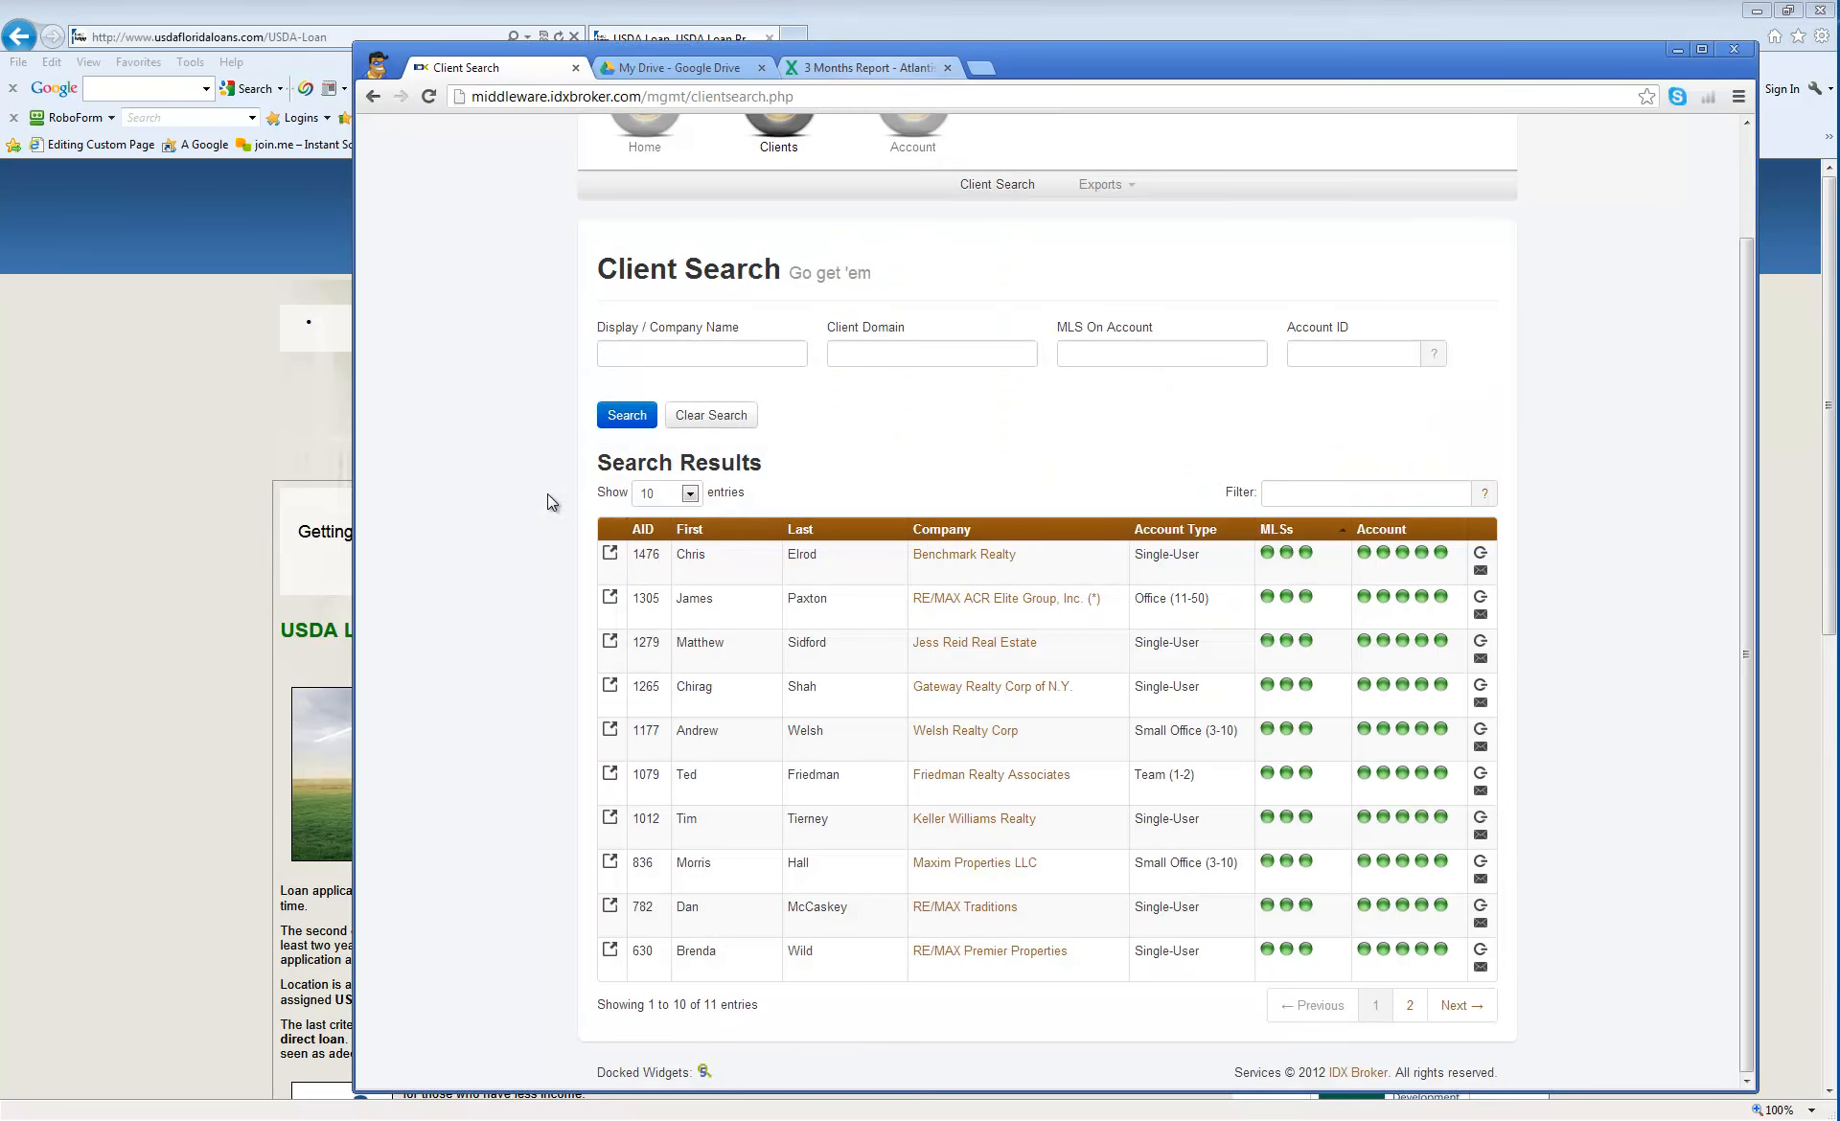
{"action": "key", "text": "ctrl+t"}
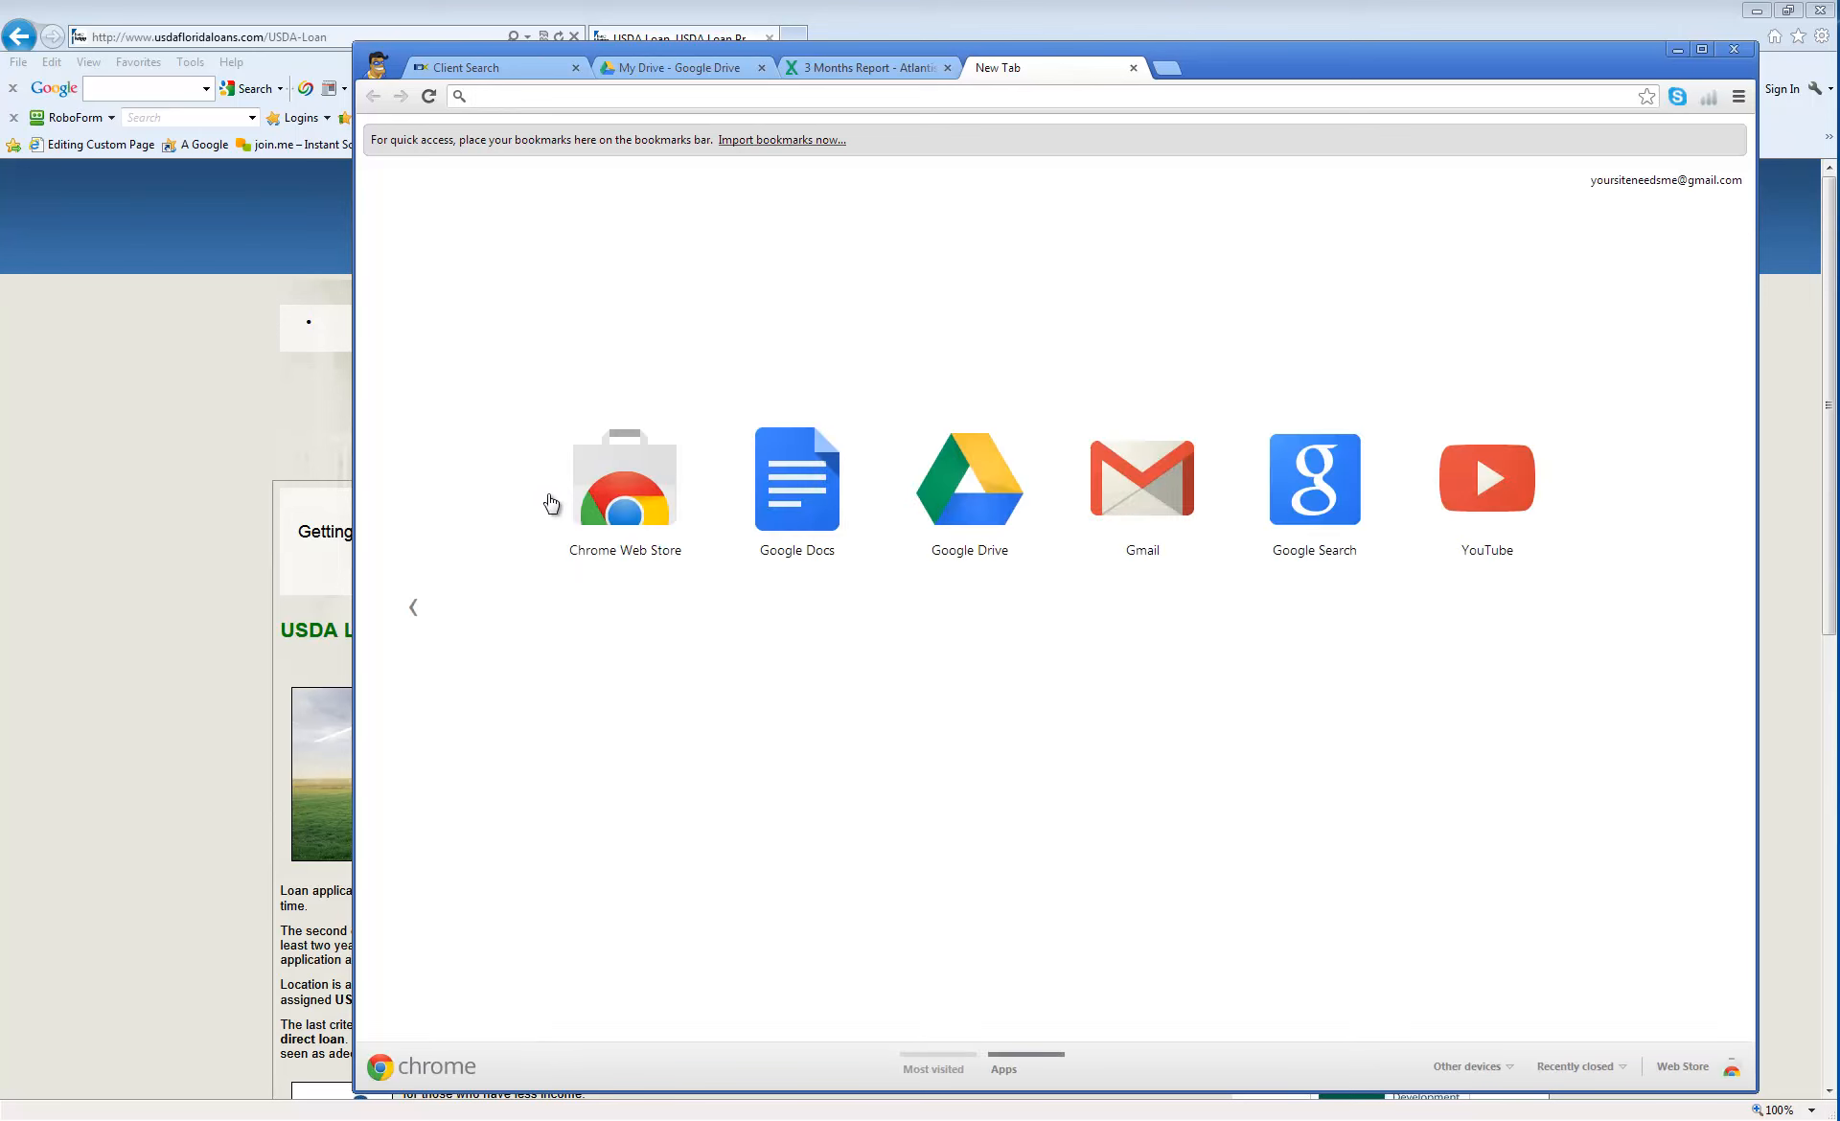
{"action": "key", "text": "Return"}
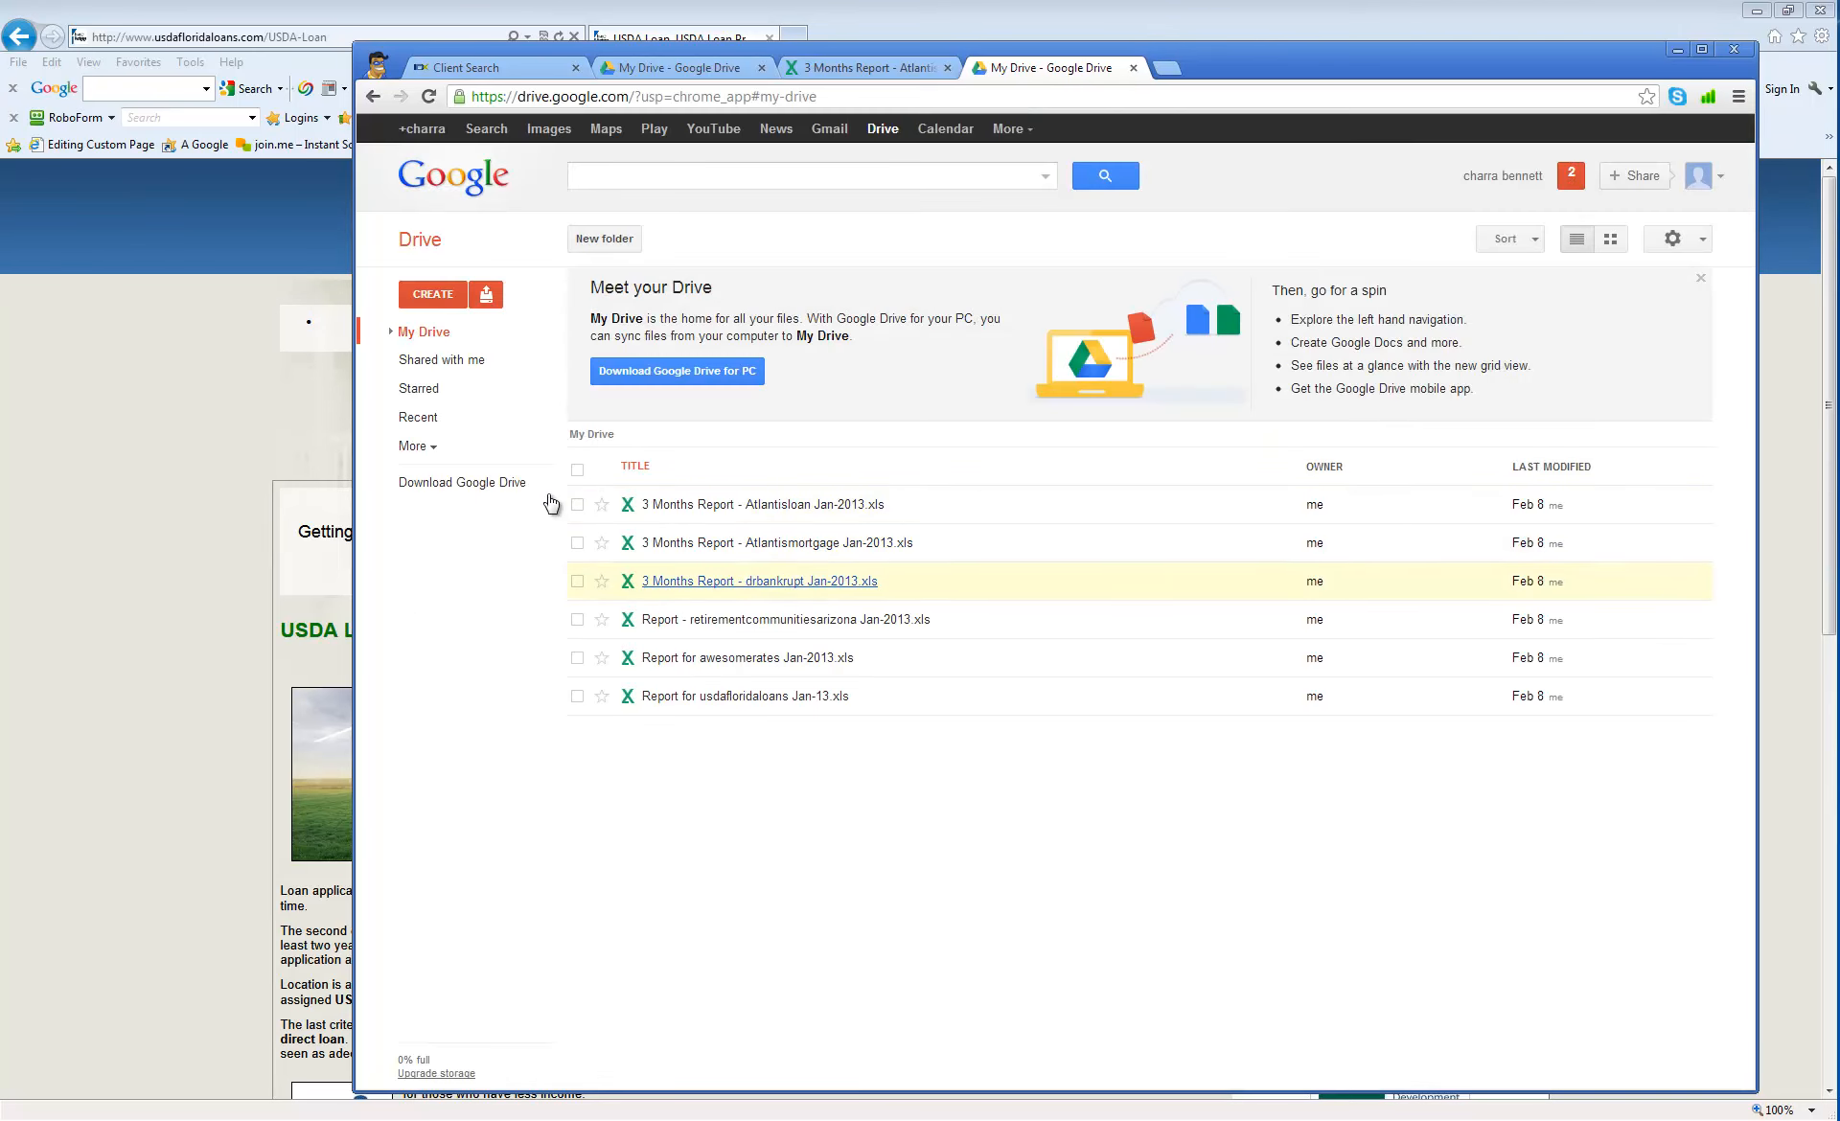
{"action": "key", "text": "Return"}
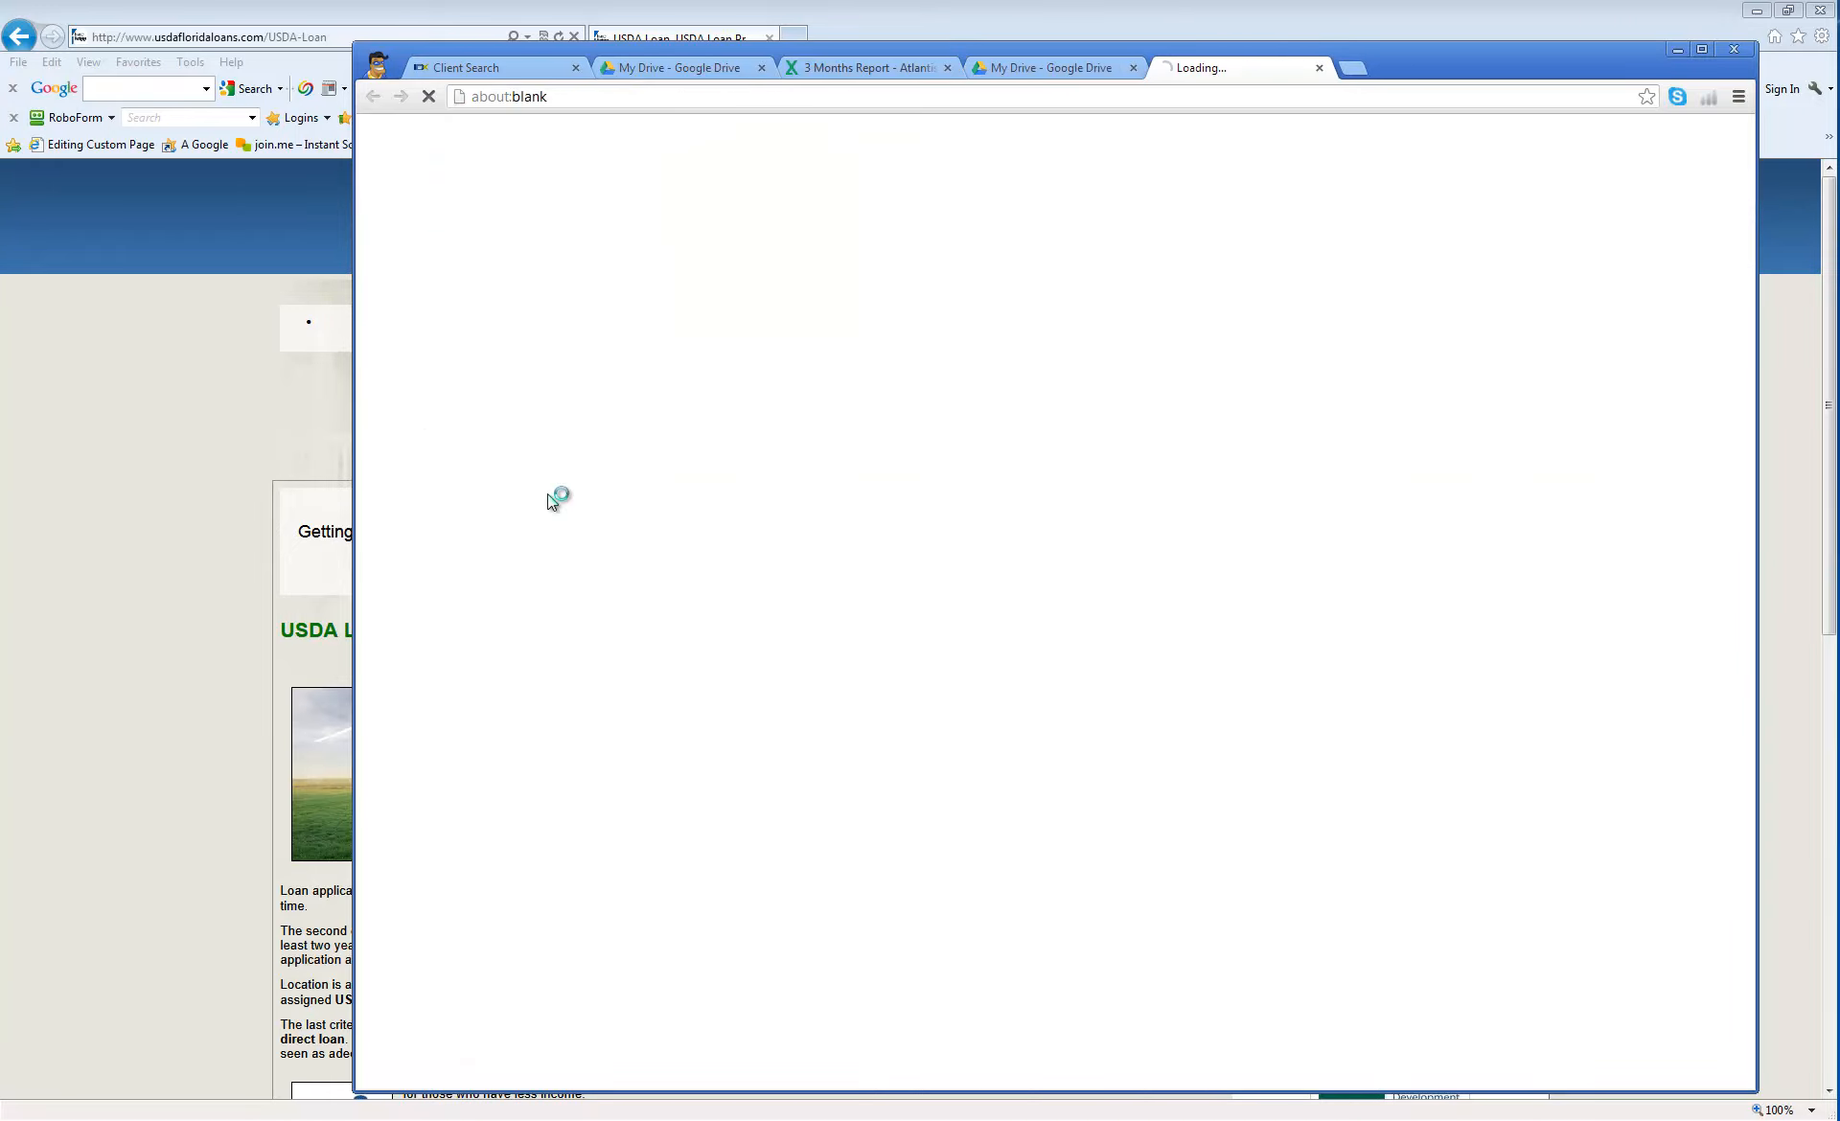